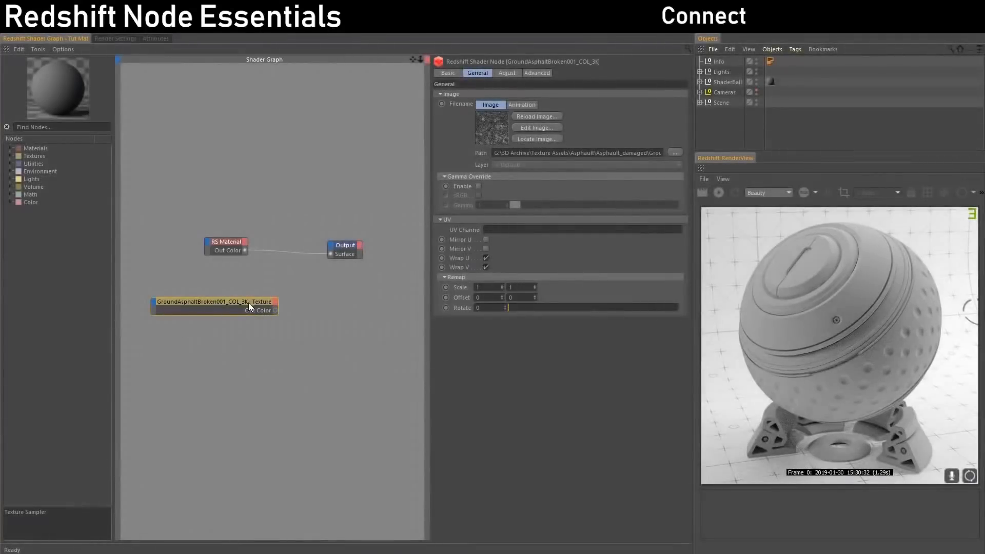
# Connect the asphalt texture's Out Color to the RS Material's Diffuse Color and reposition the texture node beneath the material.
pyautogui.moveTo(252, 300); pyautogui.dragTo(252, 302)
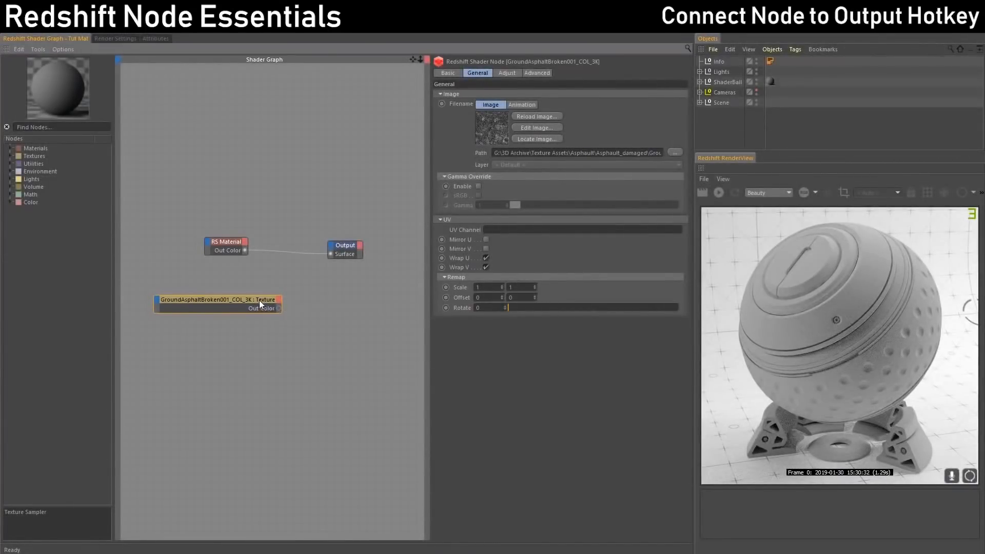
pyautogui.moveTo(260, 300); pyautogui.dragTo(258, 303)
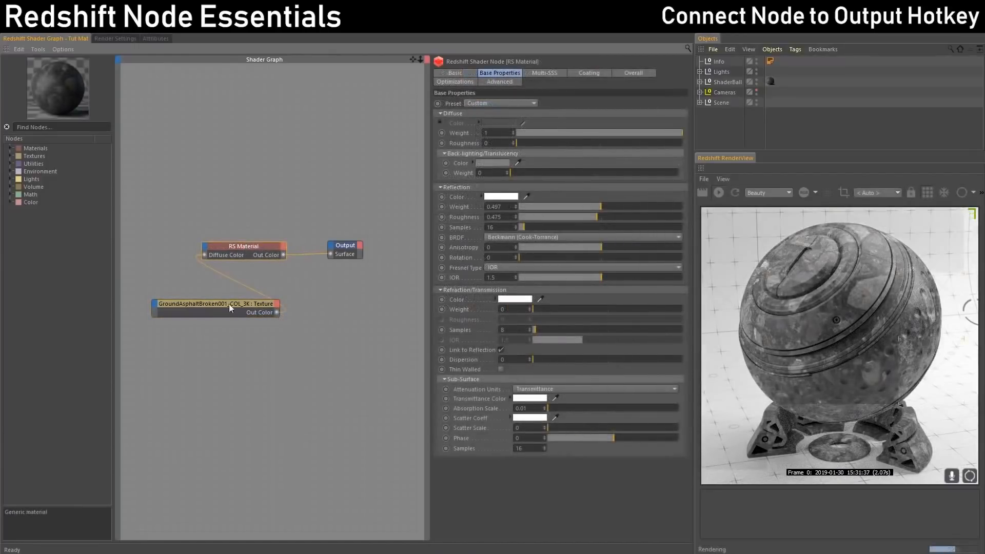
pyautogui.click(212, 308)
pyautogui.moveTo(213, 308)
pyautogui.mouseDown()
pyautogui.moveTo(198, 315)
pyautogui.moveTo(226, 306)
pyautogui.mouseUp()
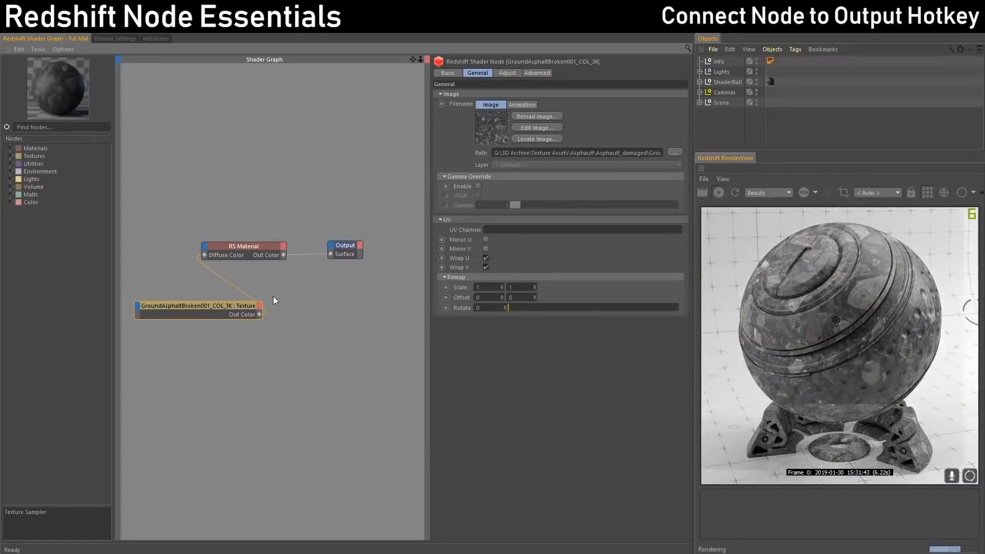
# Wire the asphalt texture's Out Color manually into the Output node's Surface input and remove that connection again.
pyautogui.moveTo(328, 262); pyautogui.dragTo(331, 255)
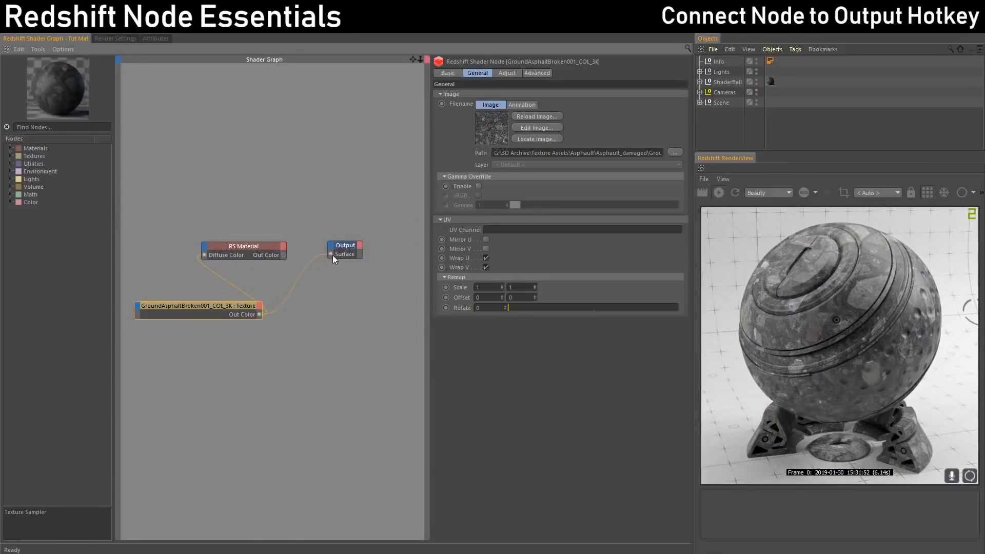
pyautogui.moveTo(216, 304)
pyautogui.mouseDown()
pyautogui.moveTo(235, 303)
pyautogui.moveTo(224, 301)
pyautogui.mouseUp()
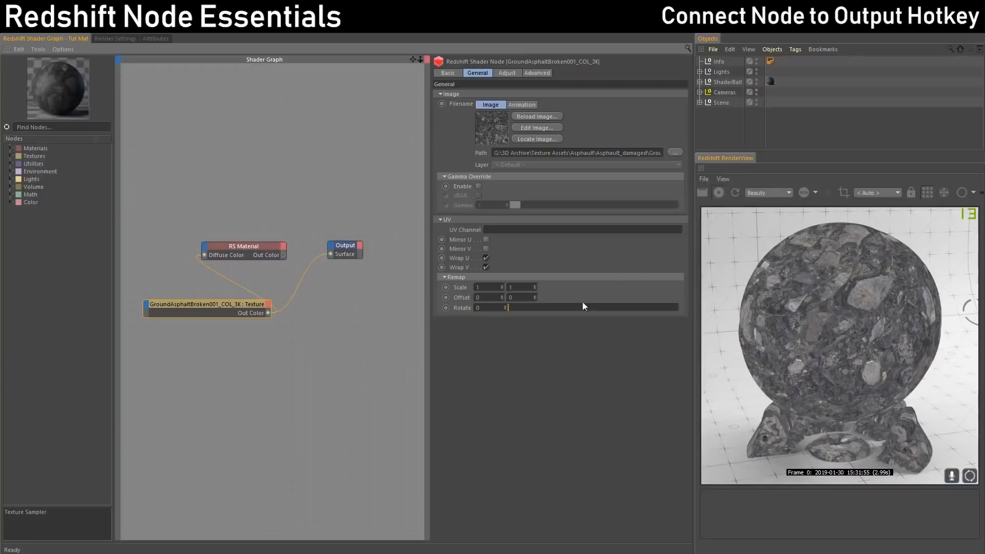
pyautogui.click(313, 264)
pyautogui.moveTo(201, 306); pyautogui.dragTo(232, 306)
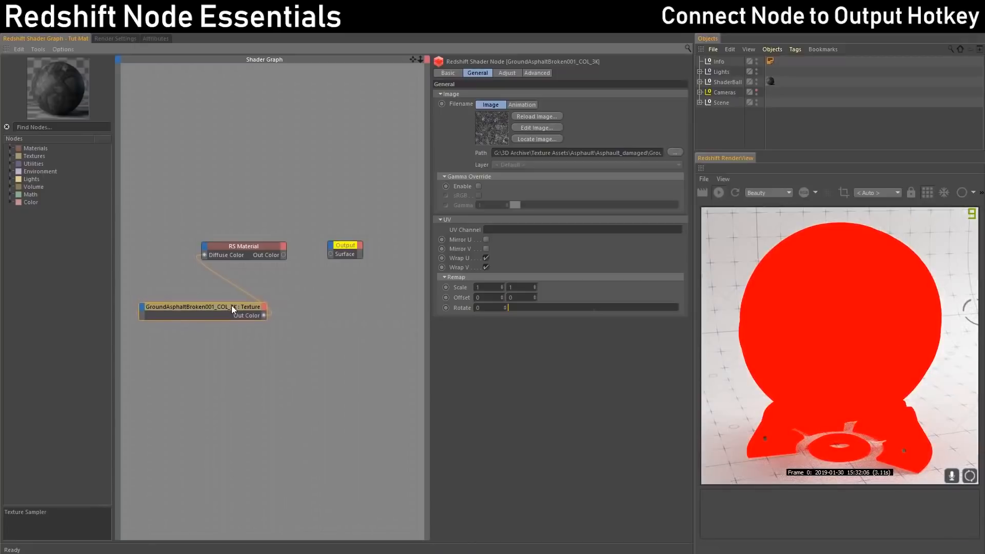
# Apply Connect Node to Output to the selected asphalt texture and nudge the texture node slightly.
pyautogui.click(41, 49)
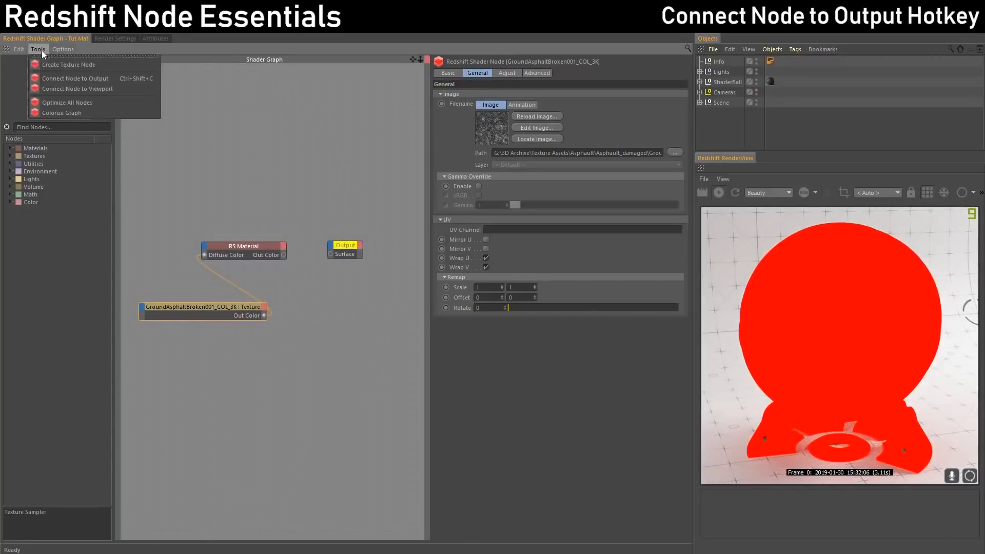
pyautogui.click(57, 77)
pyautogui.moveTo(226, 306)
pyautogui.mouseDown()
pyautogui.moveTo(245, 306)
pyautogui.moveTo(227, 310)
pyautogui.mouseUp()
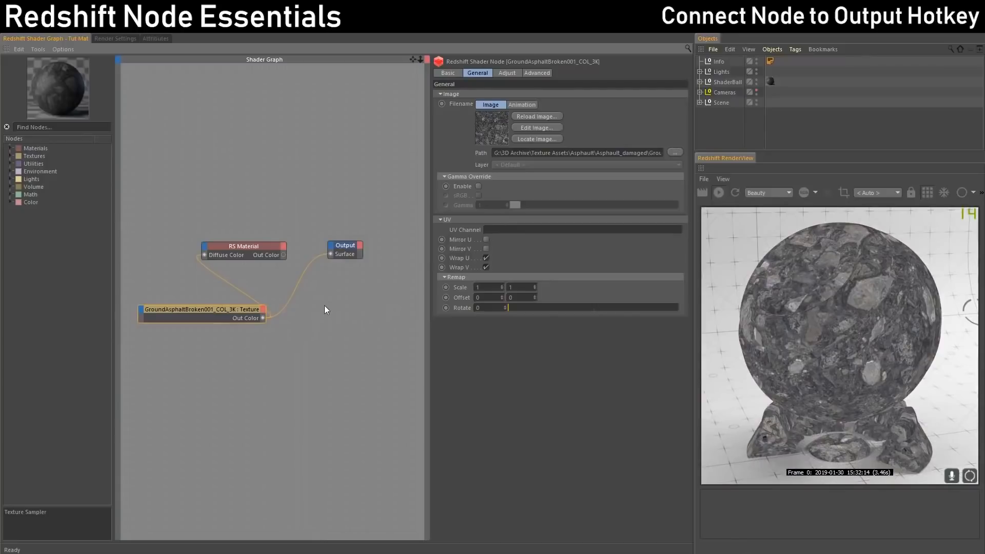
# Route the RS Material back into the Output's Surface with the Connect Node to Output command.
pyautogui.click(266, 251)
pyautogui.click(40, 49)
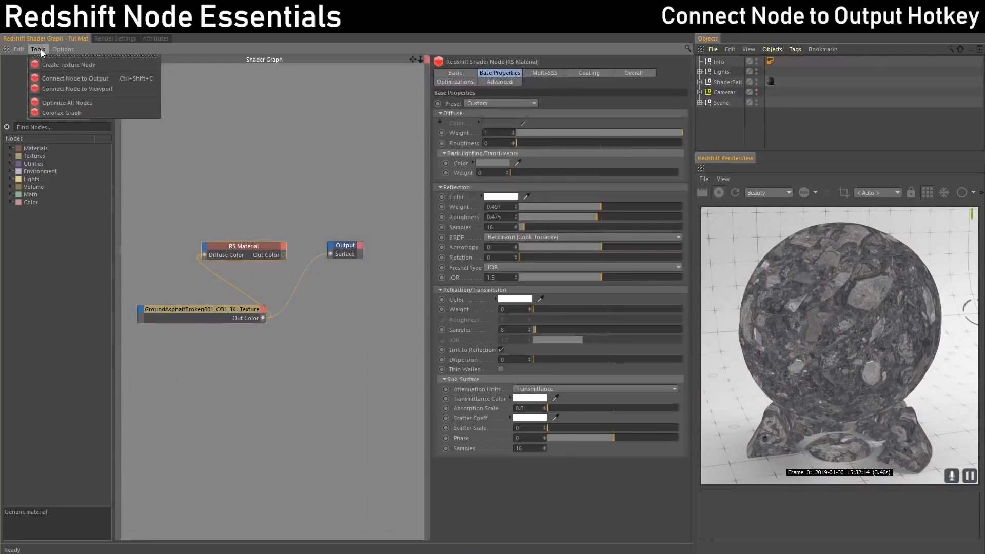
pyautogui.click(65, 79)
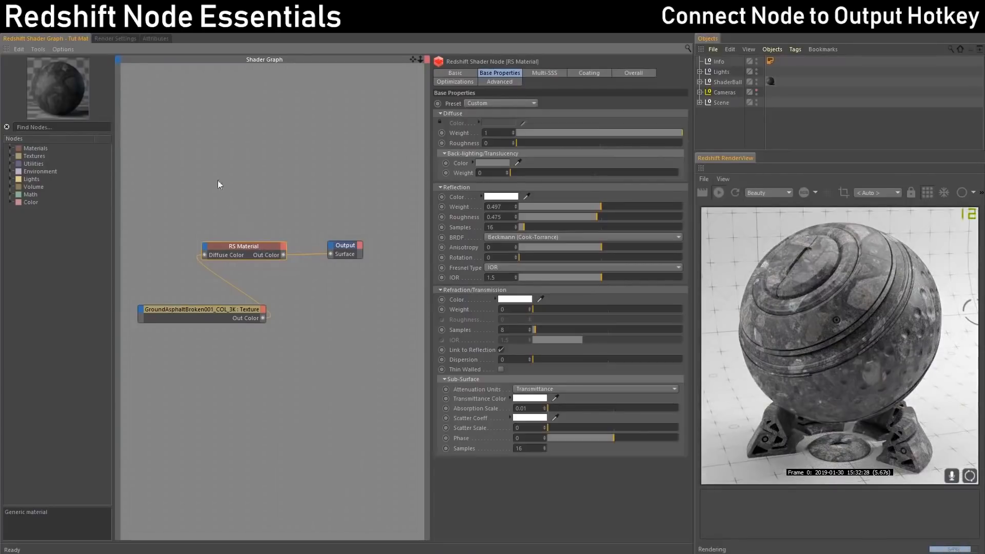
# Switch to the main Cinema 4D window with a widened viewport and open the Customize Commands dialog over it.
pyautogui.click(33, 50)
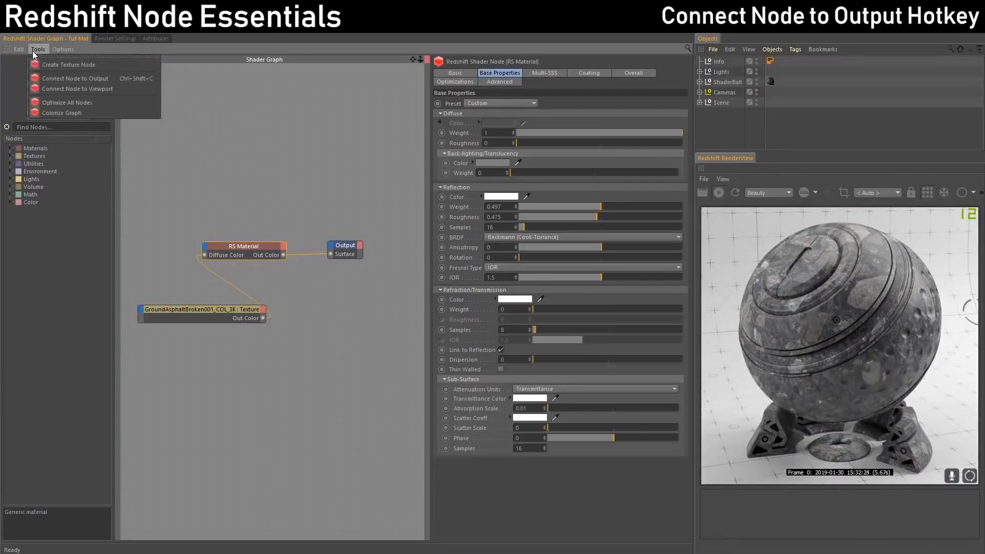
pyautogui.click(298, 152)
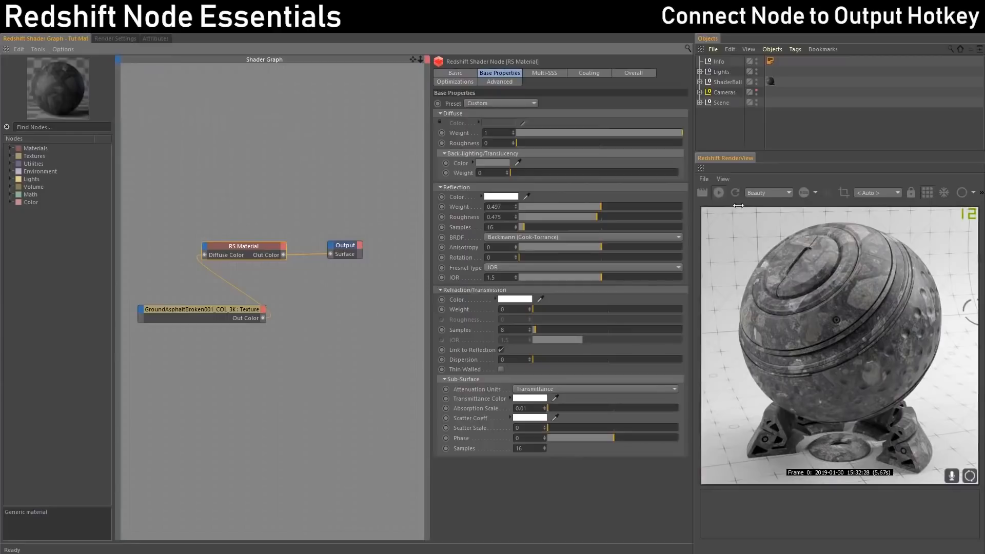
pyautogui.click(317, 143)
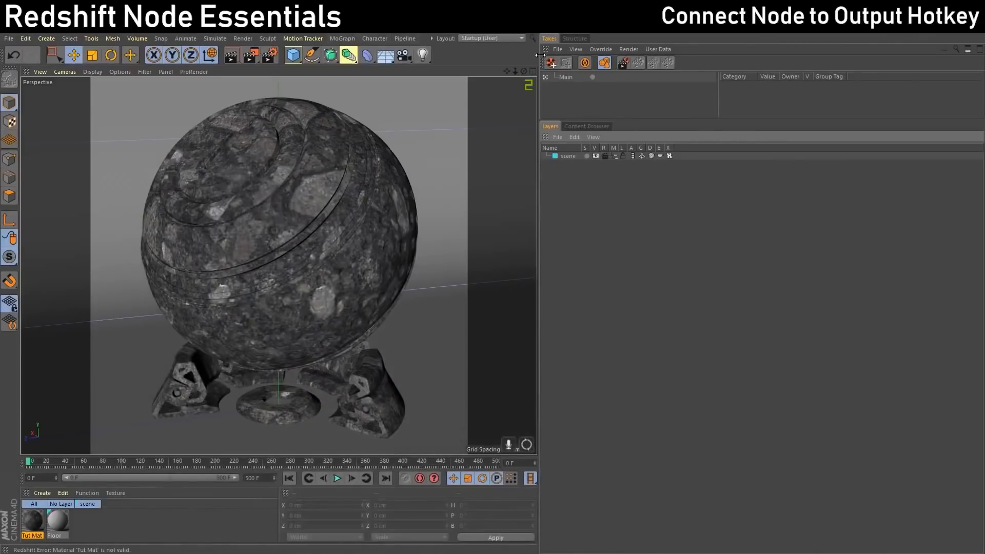
pyautogui.moveTo(538, 74); pyautogui.dragTo(757, 74)
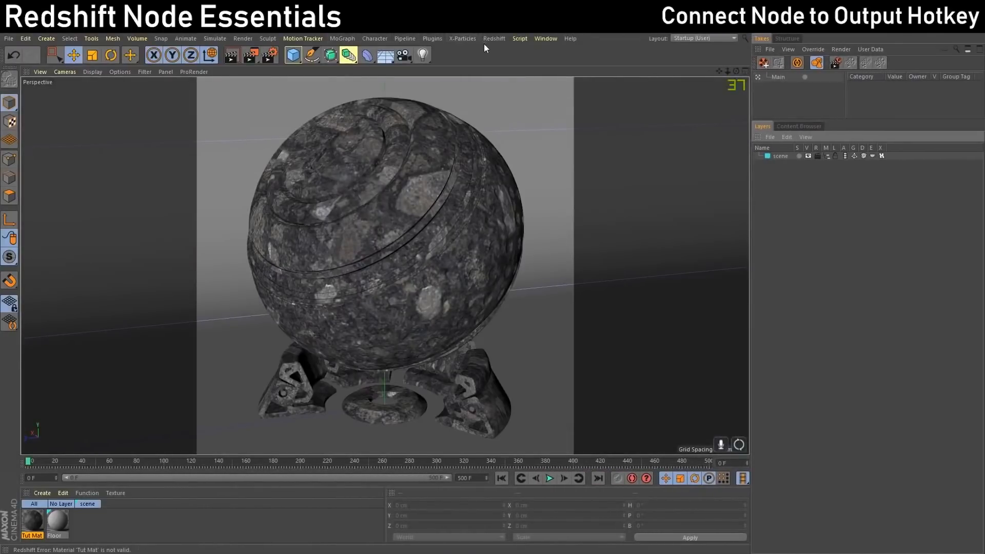
pyautogui.click(546, 41)
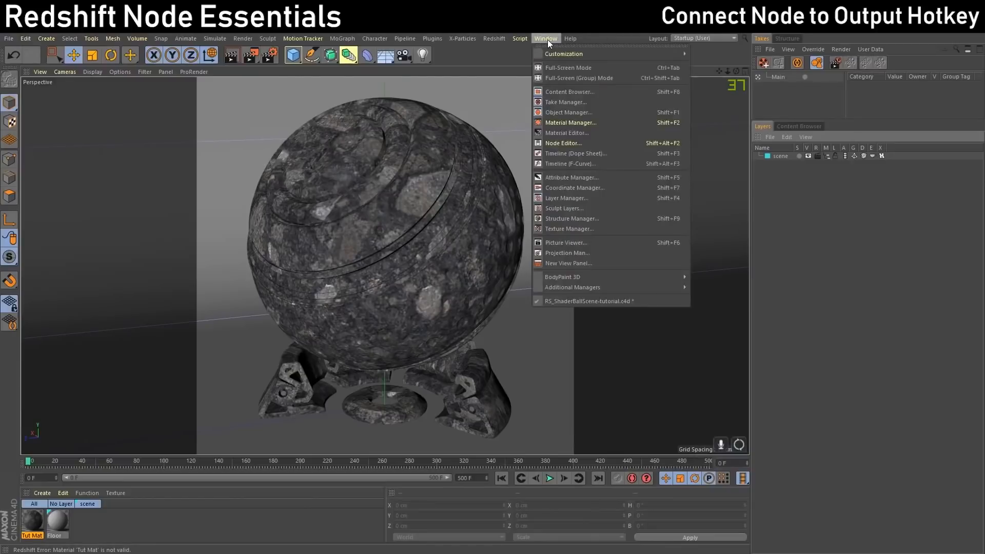
pyautogui.moveTo(558, 54)
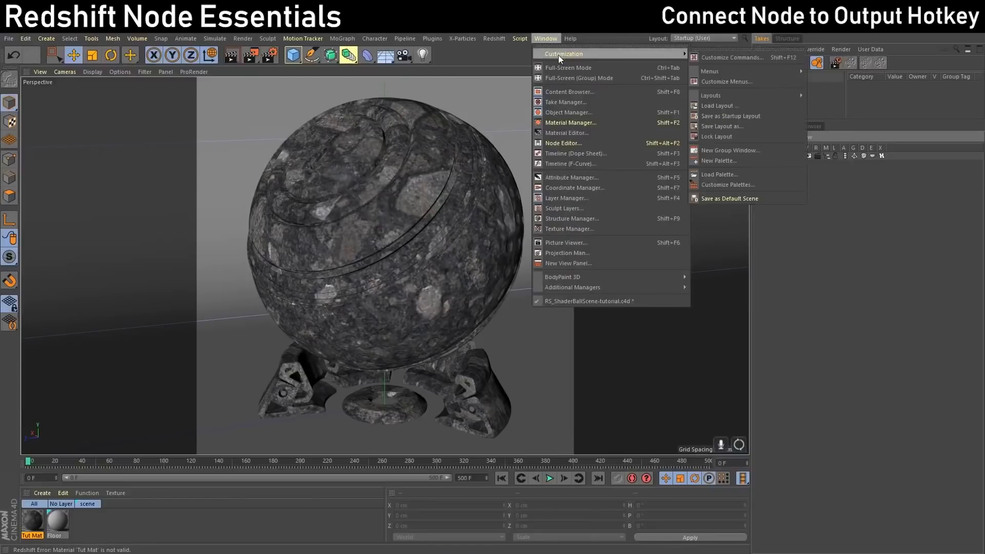
pyautogui.click(719, 57)
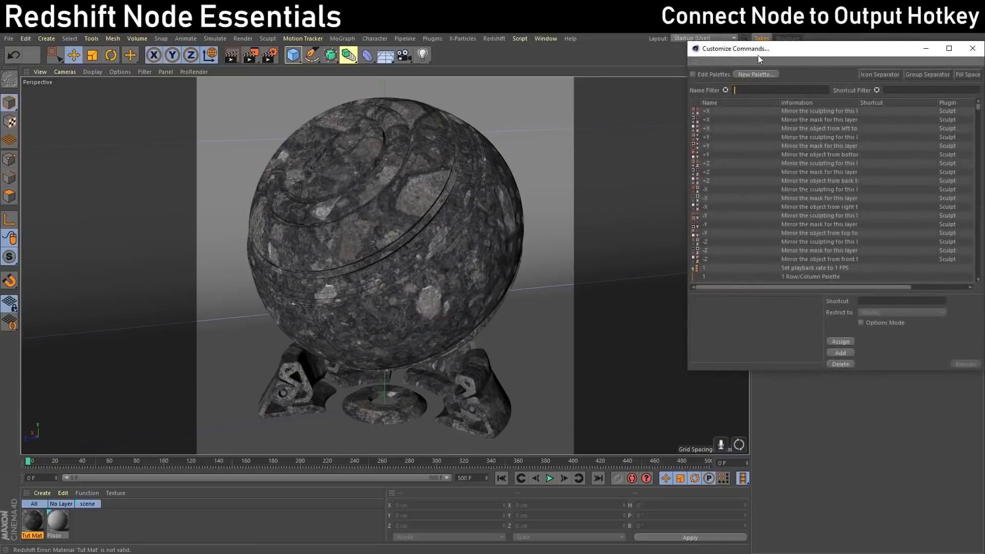
pyautogui.moveTo(758, 55); pyautogui.dragTo(376, 76)
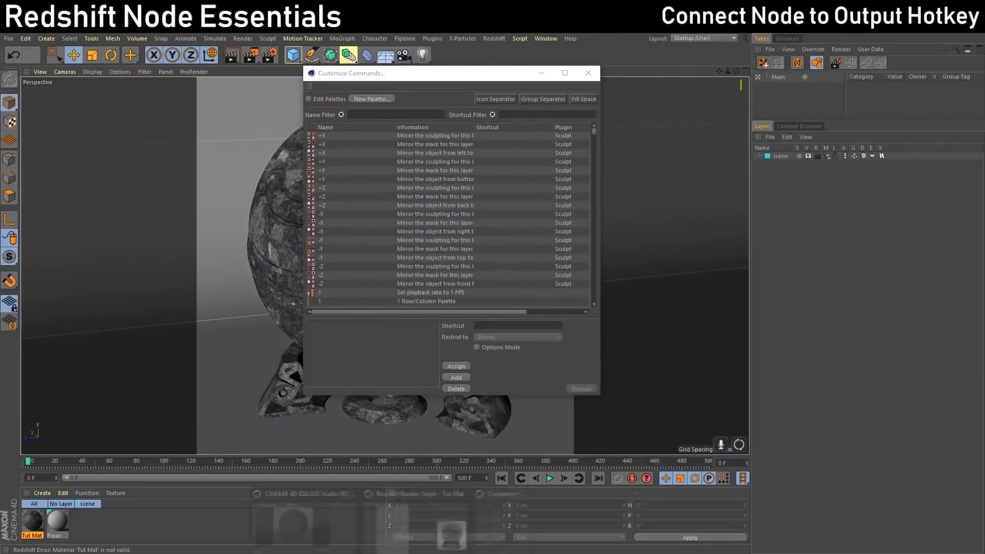
# Filter the command list by name for "connect node to" and select the Connect Node to Output command.
pyautogui.click(395, 529)
pyautogui.click(36, 50)
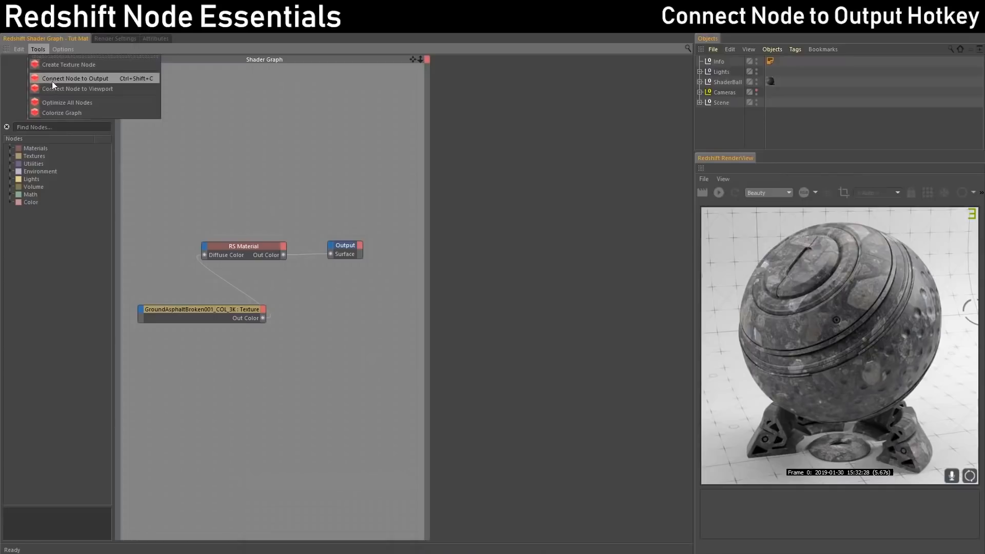
pyautogui.click(923, 31)
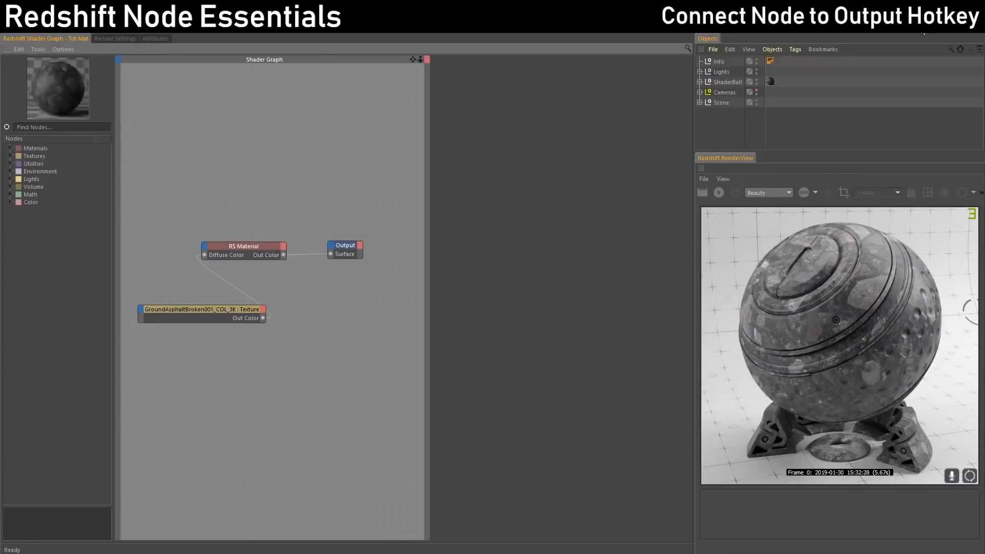
pyautogui.click(407, 114)
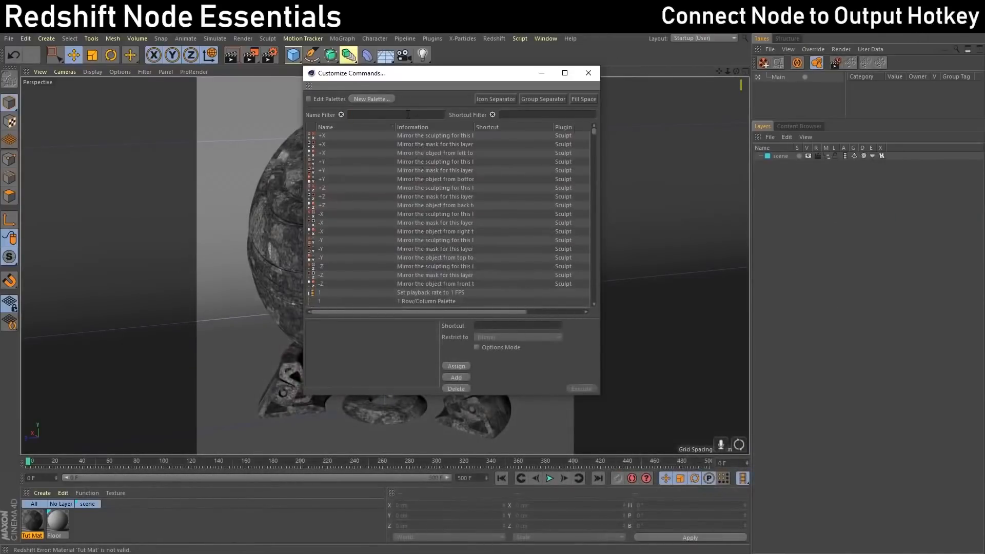
pyautogui.write('connect no')
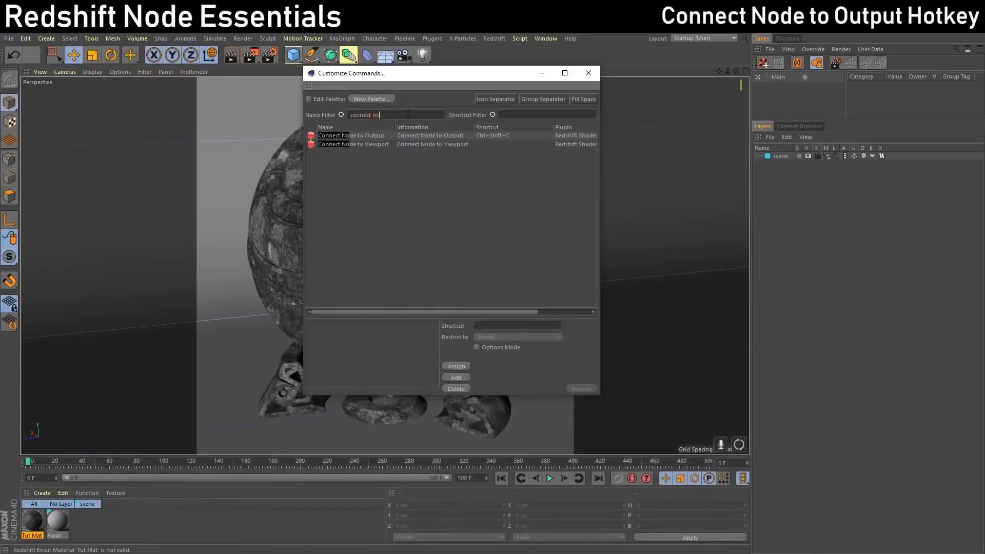
pyautogui.write('de to')
pyautogui.click(343, 136)
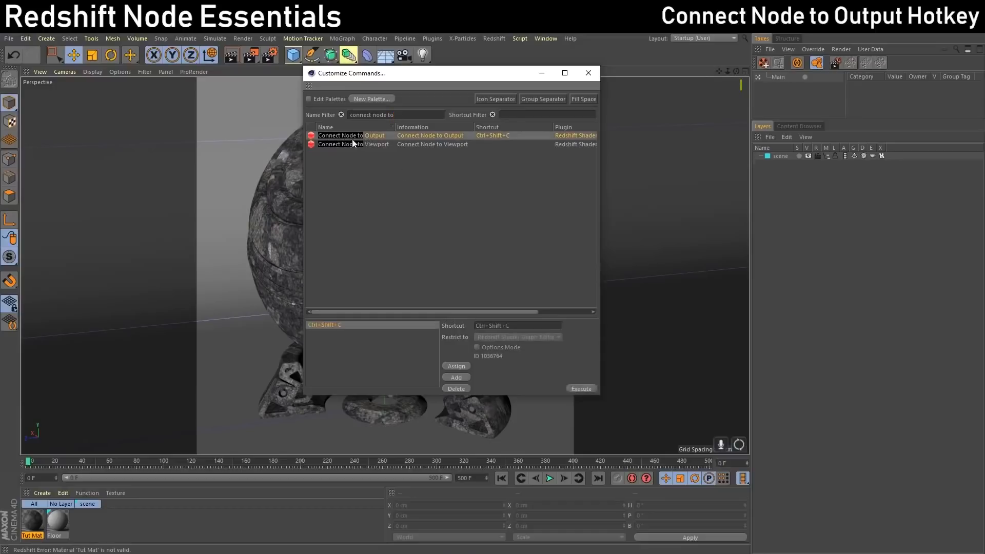
# Reassign the shortcut Ctrl+Shift+C to Connect Node to Output and close the Customize Commands dialog.
pyautogui.click(486, 325)
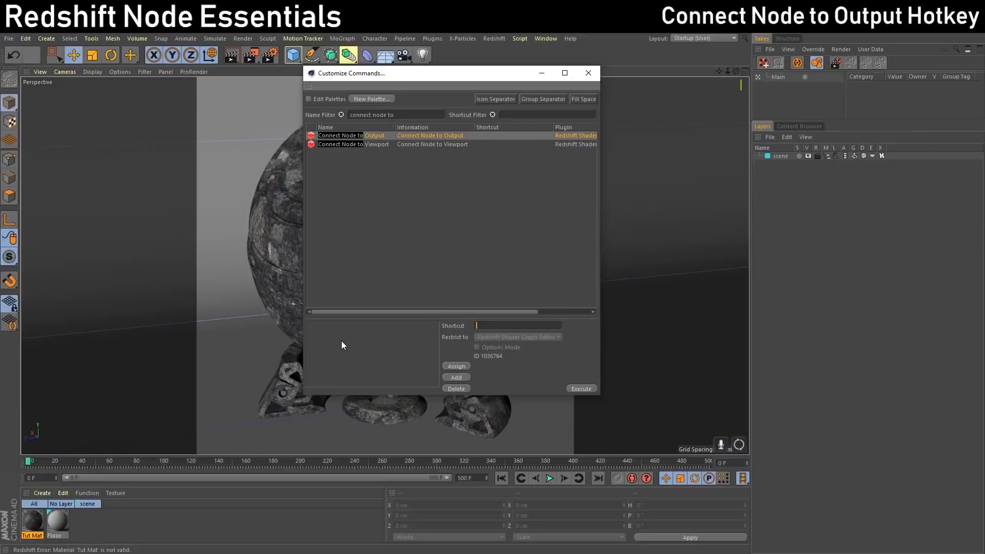
pyautogui.hotkey('ctrl', 'shift', 'c')
pyautogui.click(460, 366)
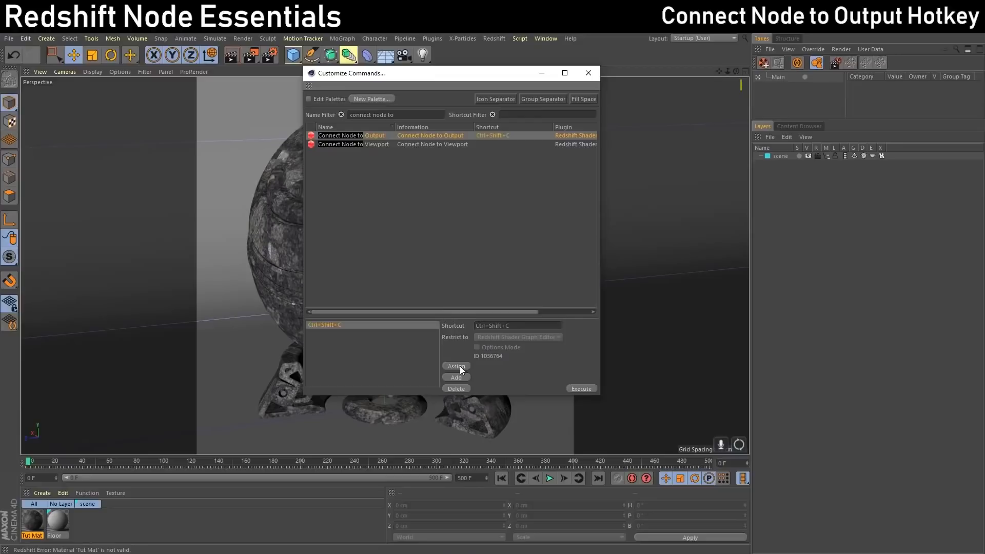
pyautogui.click(590, 78)
# Return to the Redshift Shader Graph window and run Connect Node to Output on the asphalt texture, and on the RS Material.
pyautogui.moveTo(402, 547)
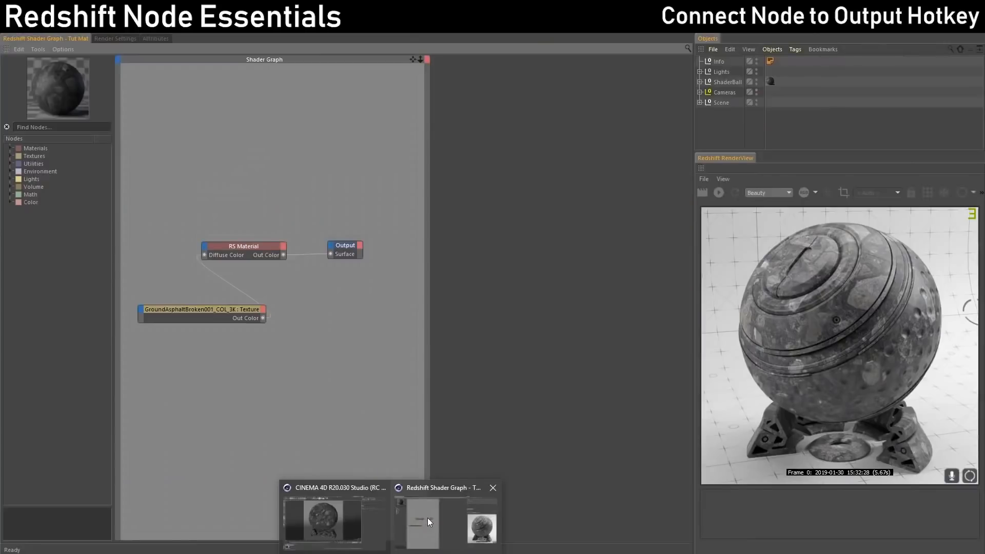
pyautogui.click(426, 518)
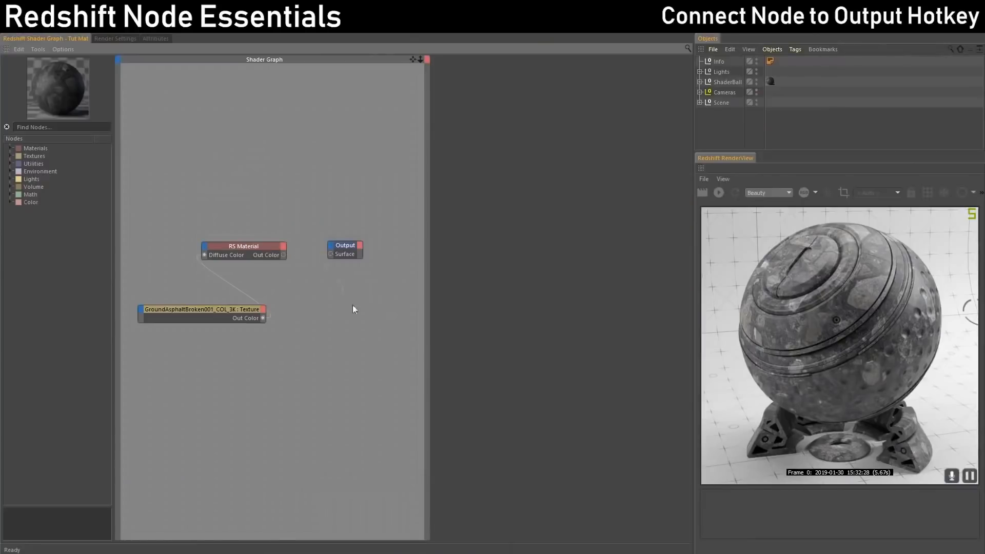
pyautogui.click(233, 316)
pyautogui.hotkey('ctrl', 'shift', 'c')
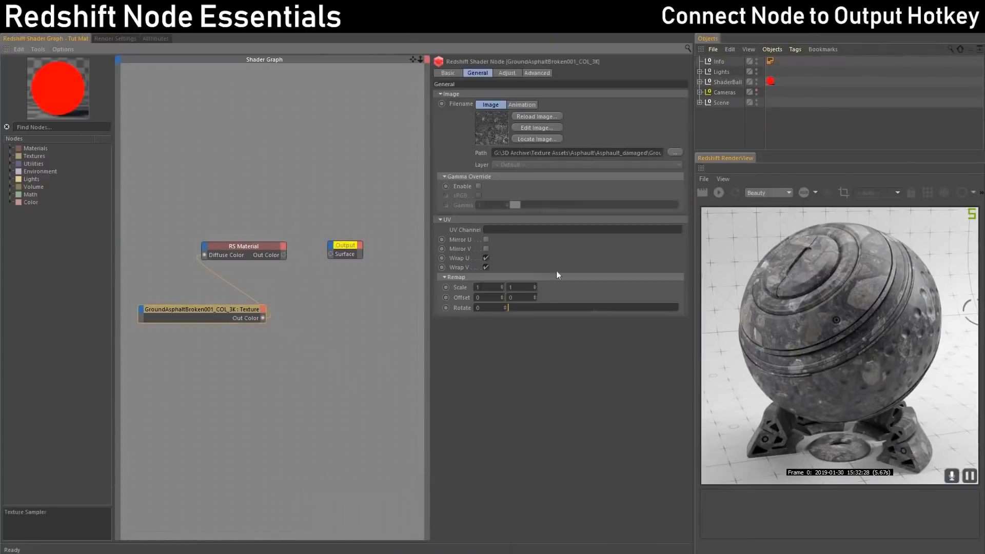
pyautogui.click(267, 245)
pyautogui.hotkey('ctrl', 'shift', 'c')
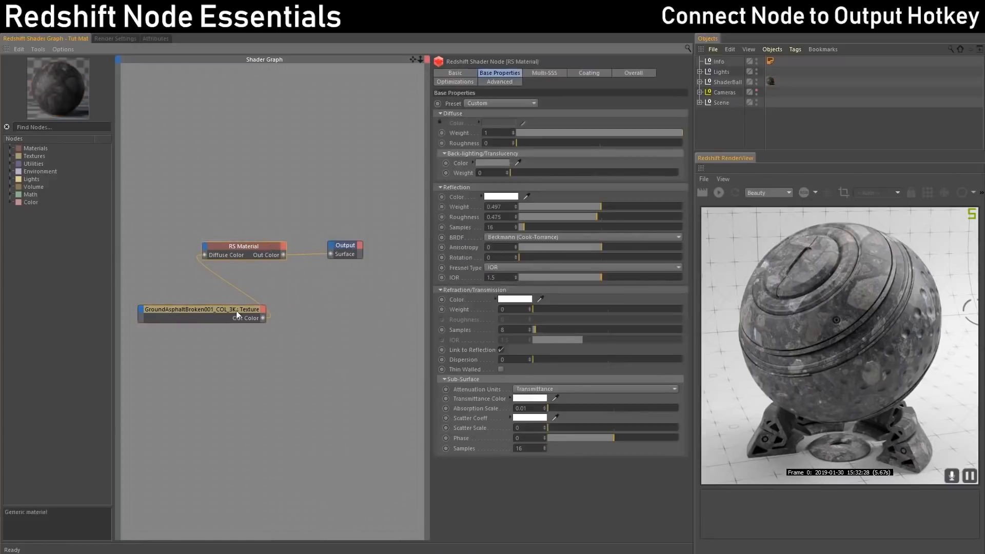
# Connect the asphalt texture directly to the Output and start the live render in the Redshift RenderView.
pyautogui.click(232, 310)
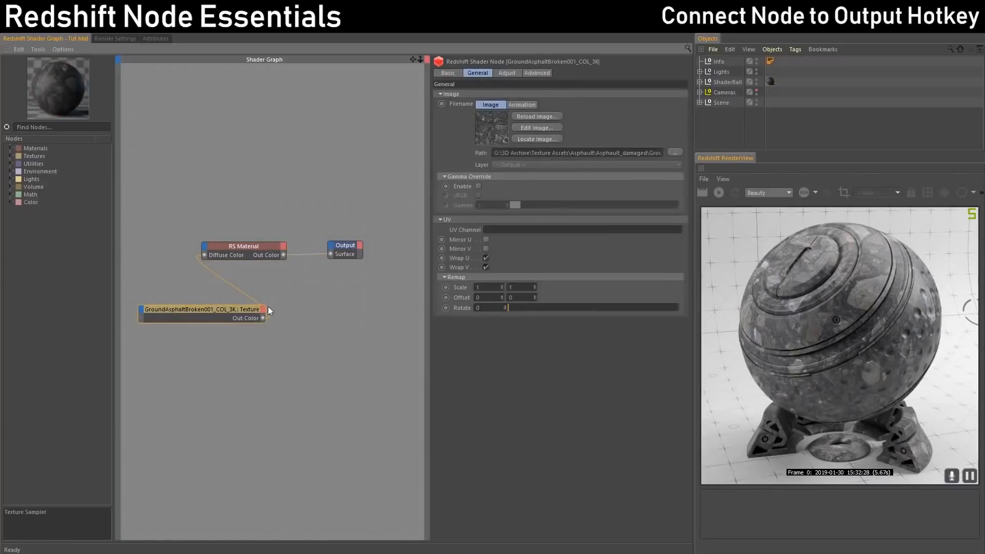
pyautogui.hotkey('ctrl', 'shift', 'c')
pyautogui.click(719, 194)
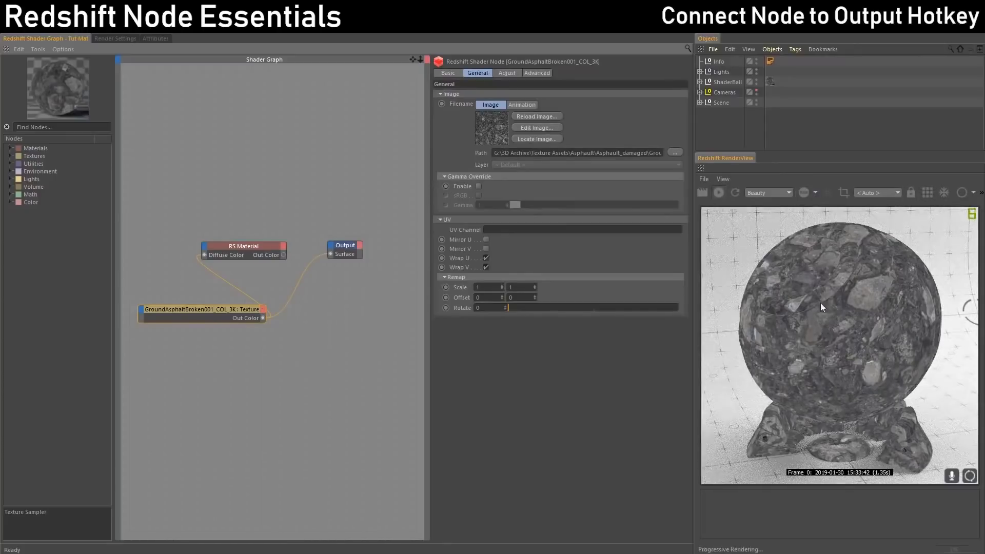
# Switch the Output connection to the RS Material, to the asphalt texture and back to the RS Material, and shift the texture node slightly.
pyautogui.click(245, 248)
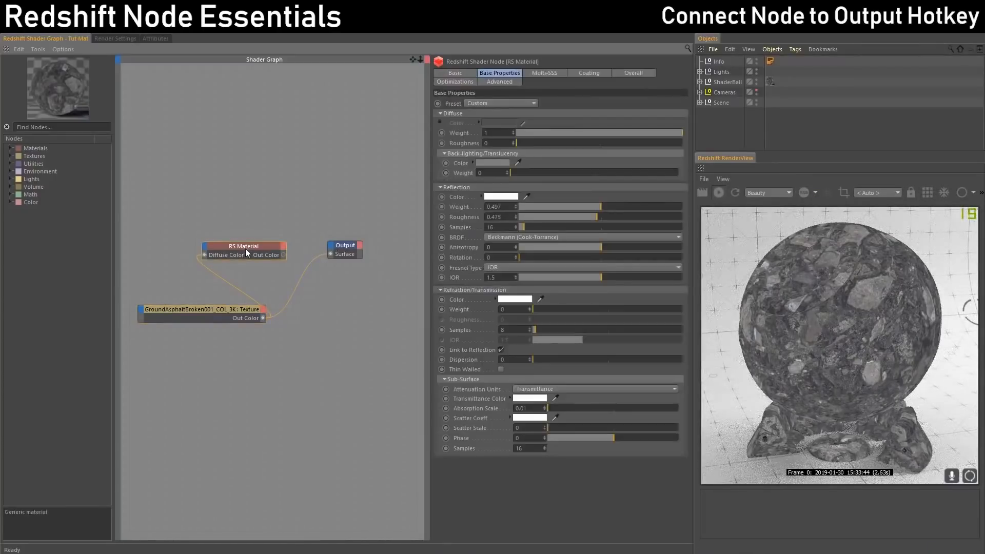
pyautogui.hotkey('ctrl', 'shift', 'c')
pyautogui.click(229, 310)
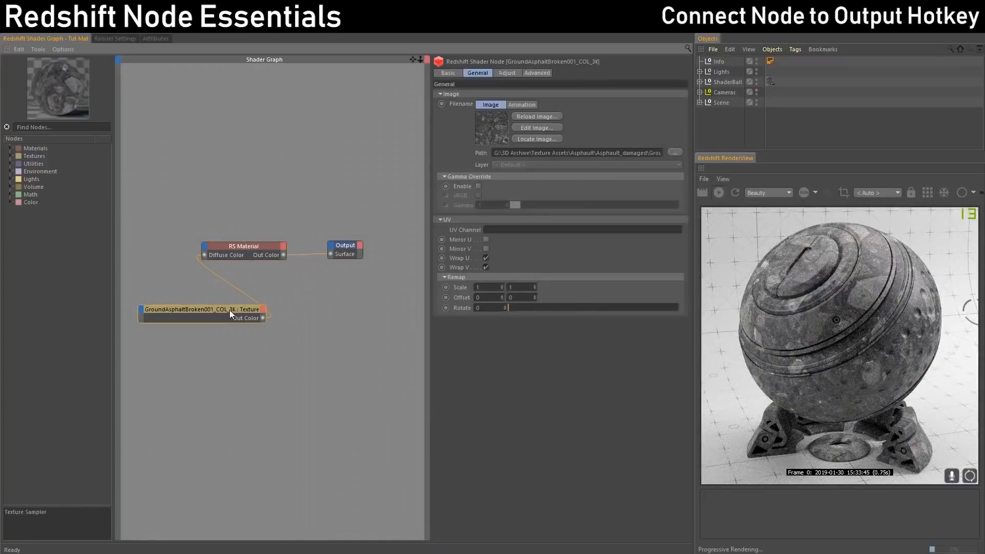
pyautogui.hotkey('ctrl', 'shift', 'c')
pyautogui.click(269, 248)
pyautogui.hotkey('ctrl', 'shift', 'c')
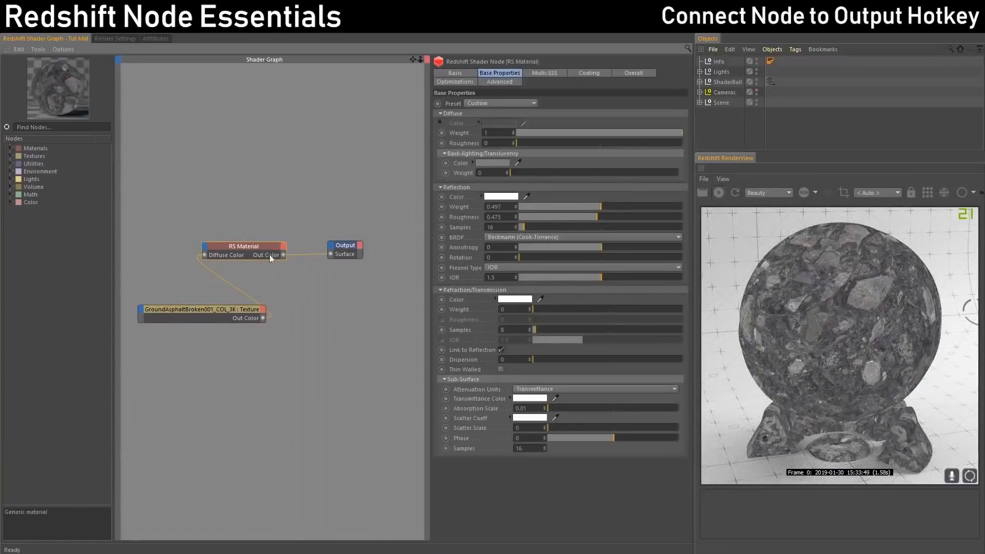
pyautogui.click(244, 306)
pyautogui.moveTo(244, 306); pyautogui.dragTo(254, 313)
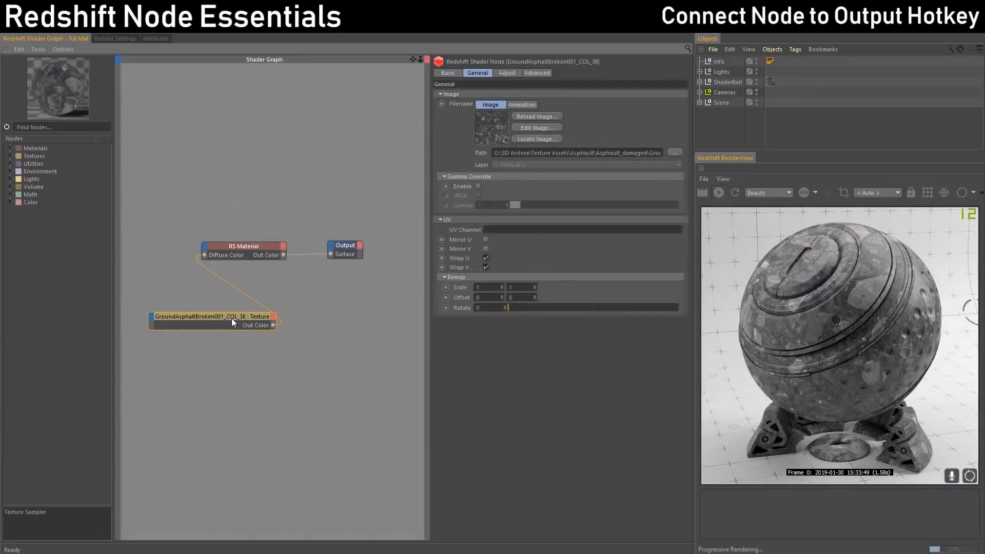
# Preview the asphalt texture alone through the Output, and restore the RS Material as the Output's source.
pyautogui.press('o')
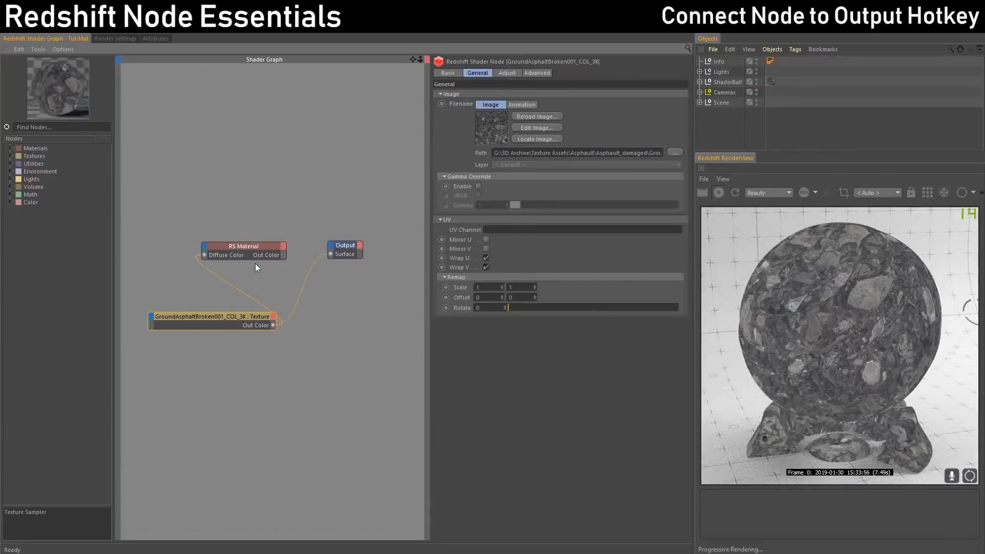
pyautogui.click(252, 248)
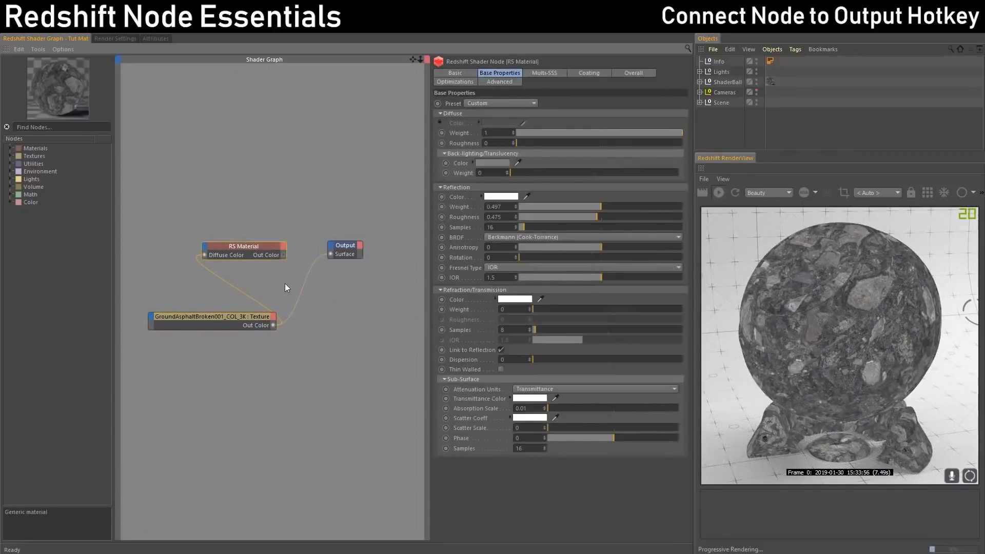
pyautogui.press('o')
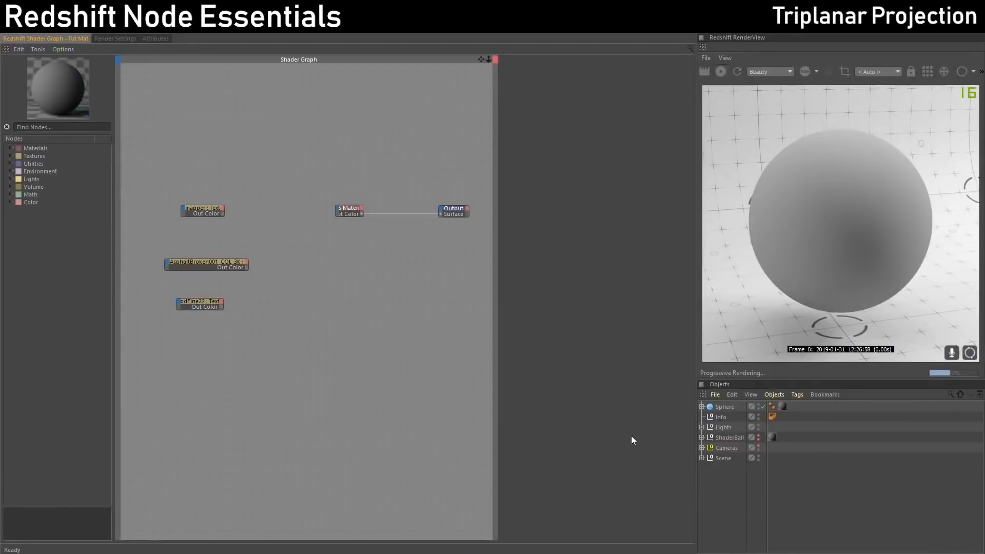
# Find the TriPlanar node by searching for "triplanar" and add it to the shader graph below the RS Material.
pyautogui.click(55, 127)
pyautogui.write('trip')
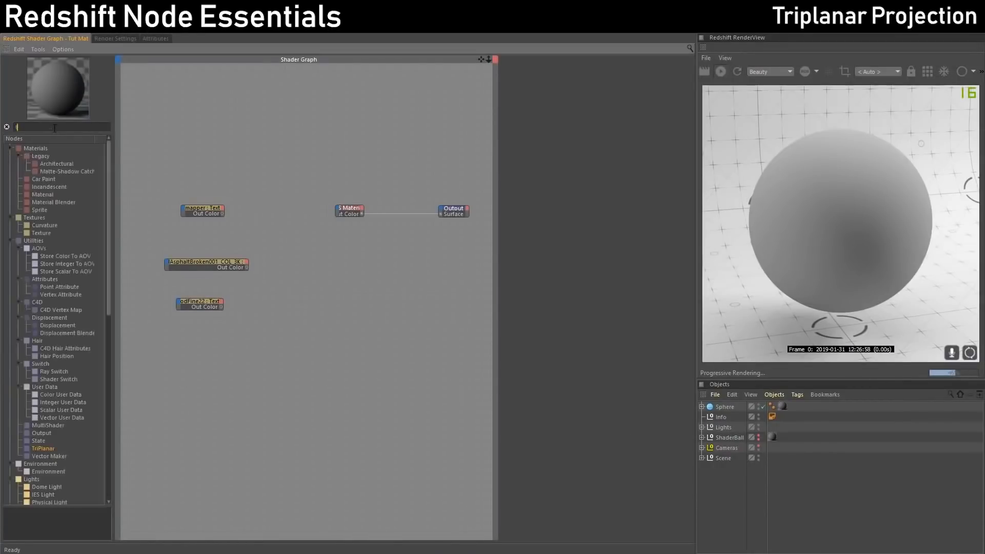
pyautogui.write('lanar')
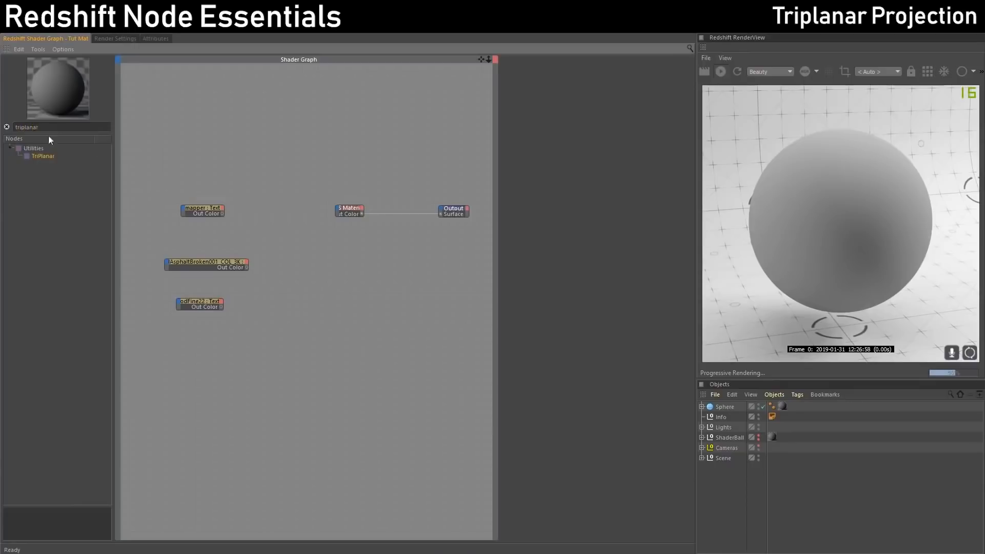
pyautogui.moveTo(38, 157); pyautogui.dragTo(299, 241)
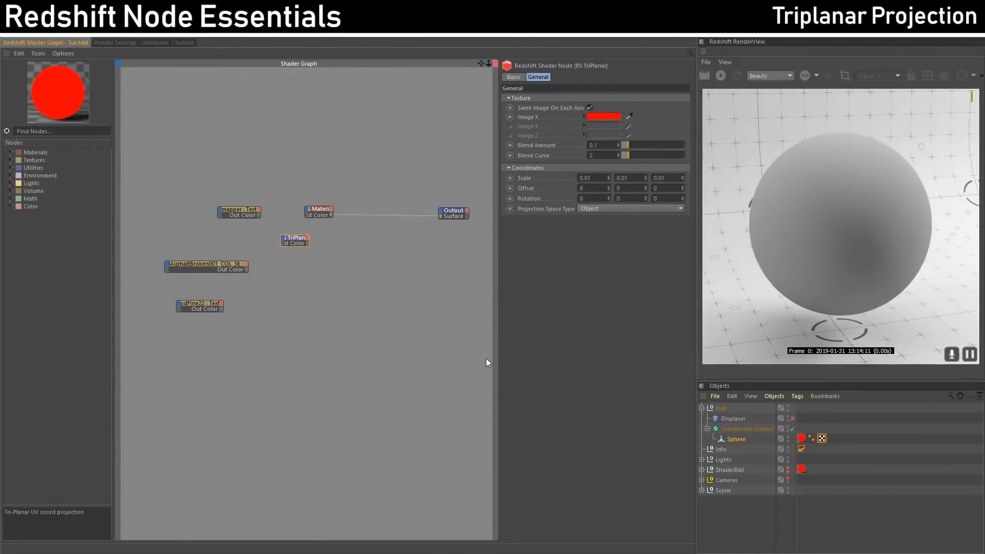
# Connect the TriPlanar node directly to the Output and start the live render in the RenderView.
pyautogui.click(343, 286)
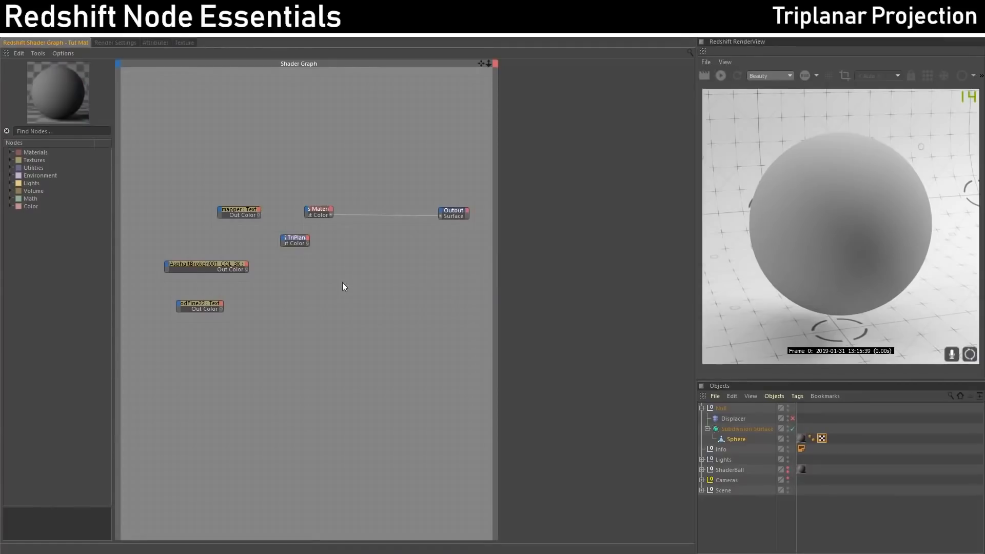
pyautogui.click(298, 242)
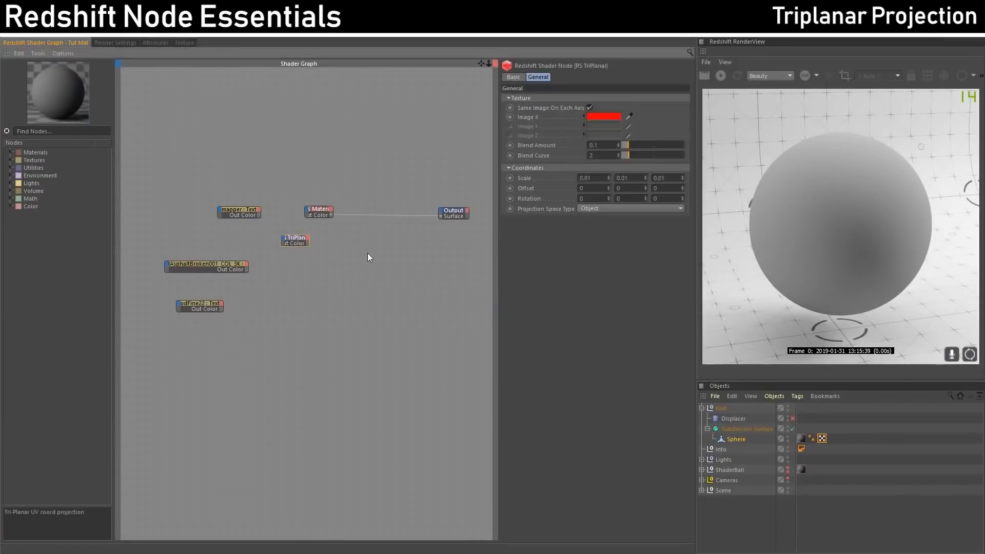
pyautogui.press('o')
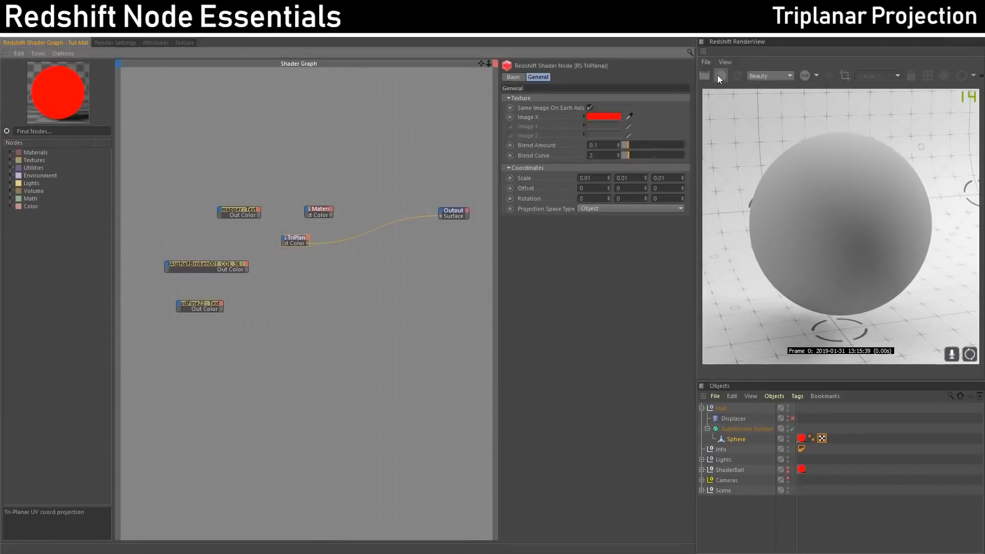
pyautogui.click(717, 75)
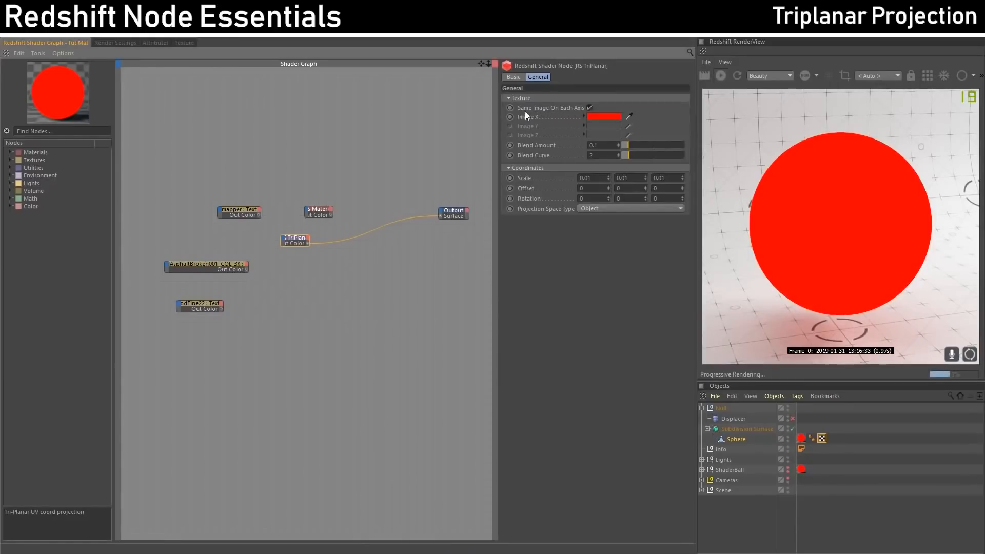
# Turn off Same Image On Each Axis, try Blend Amount 0 and 1, and settle on Blend Amount 0.628 with Blend Curve 5.139.
pyautogui.click(589, 108)
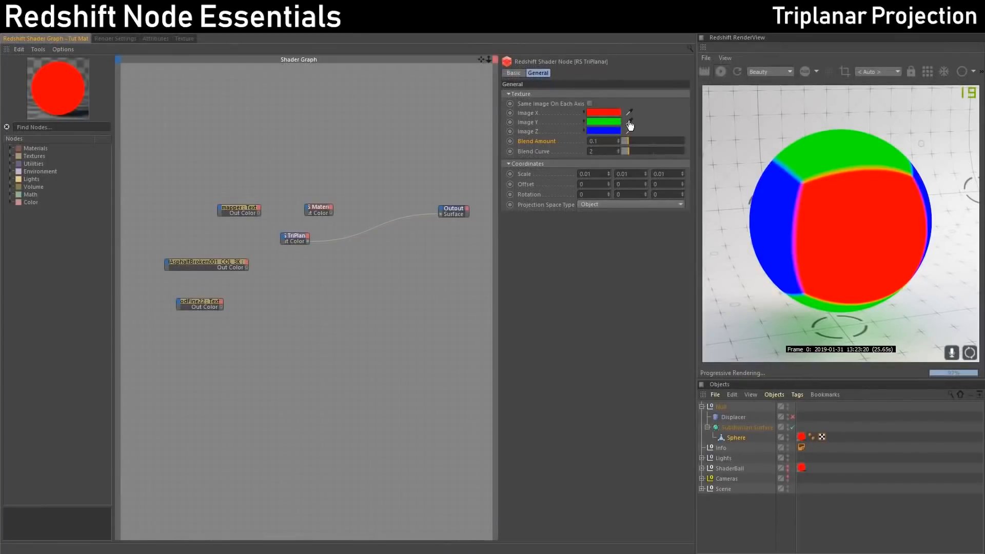
pyautogui.moveTo(628, 141); pyautogui.dragTo(604, 141)
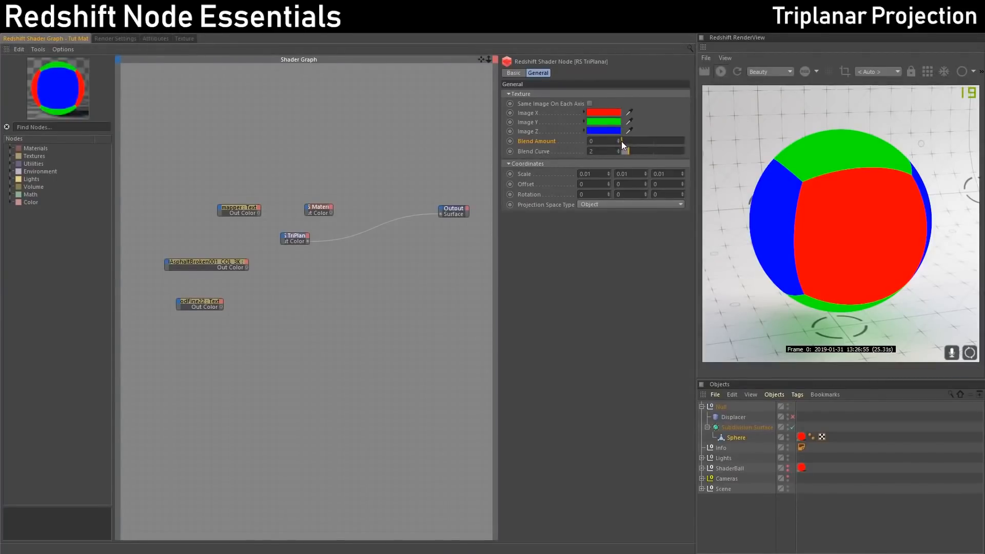
pyautogui.moveTo(621, 142); pyautogui.dragTo(685, 144)
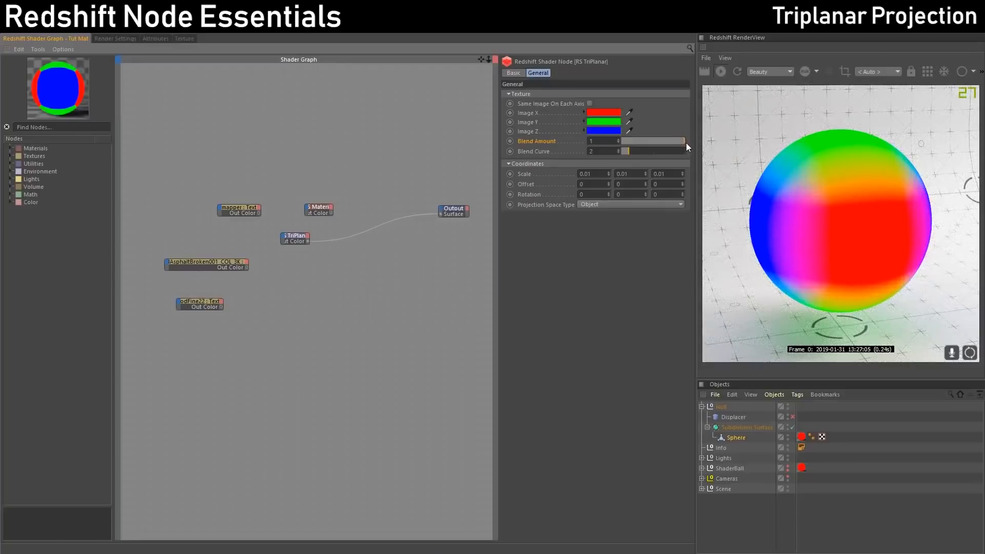
pyautogui.moveTo(625, 151); pyautogui.dragTo(544, 160)
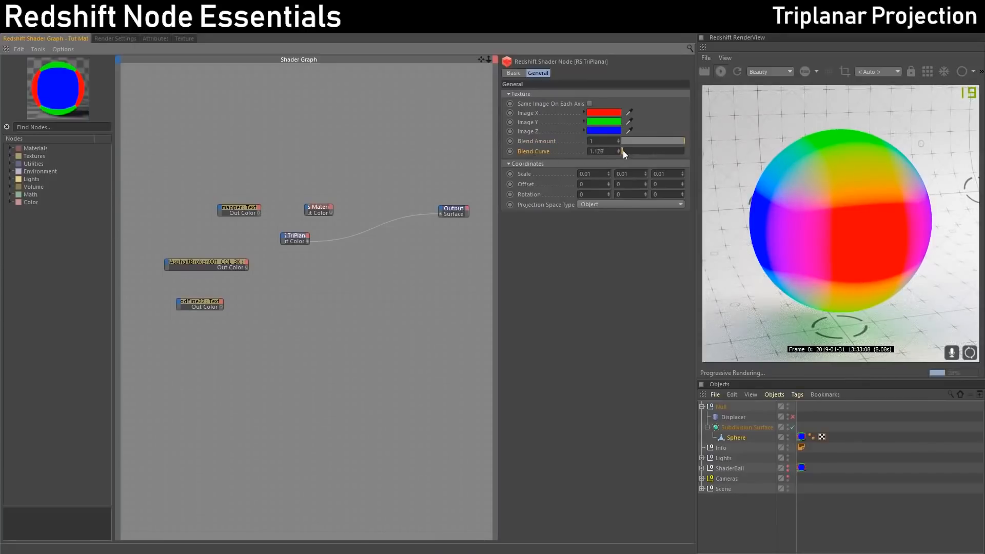
pyautogui.moveTo(623, 150); pyautogui.dragTo(673, 149)
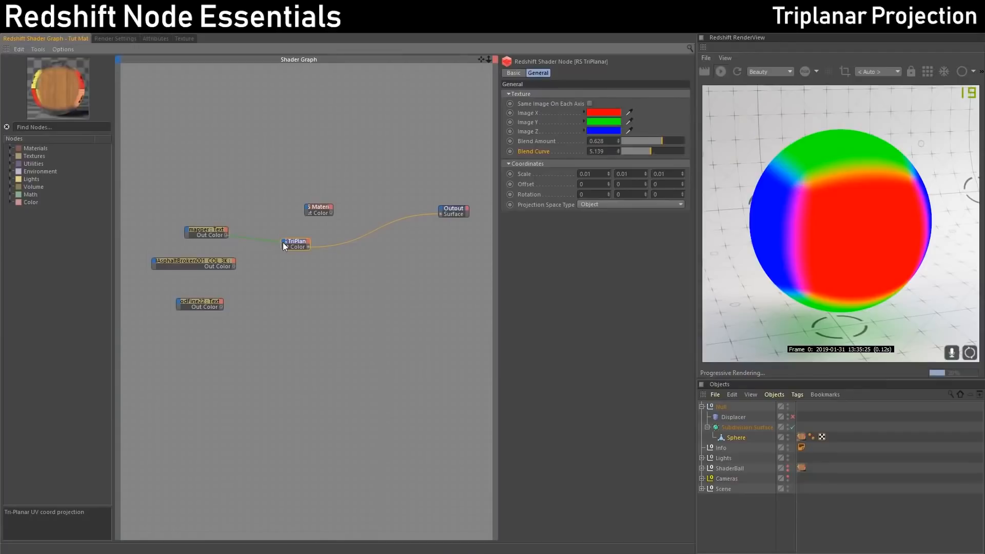
# Connect the uv_mapper texture to the TriPlanar's Image X, the asphalt texture to Image Y and the WoodFine22 texture to Image Z.
pyautogui.moveTo(283, 245); pyautogui.dragTo(284, 244)
pyautogui.moveTo(303, 260)
pyautogui.click(356, 260)
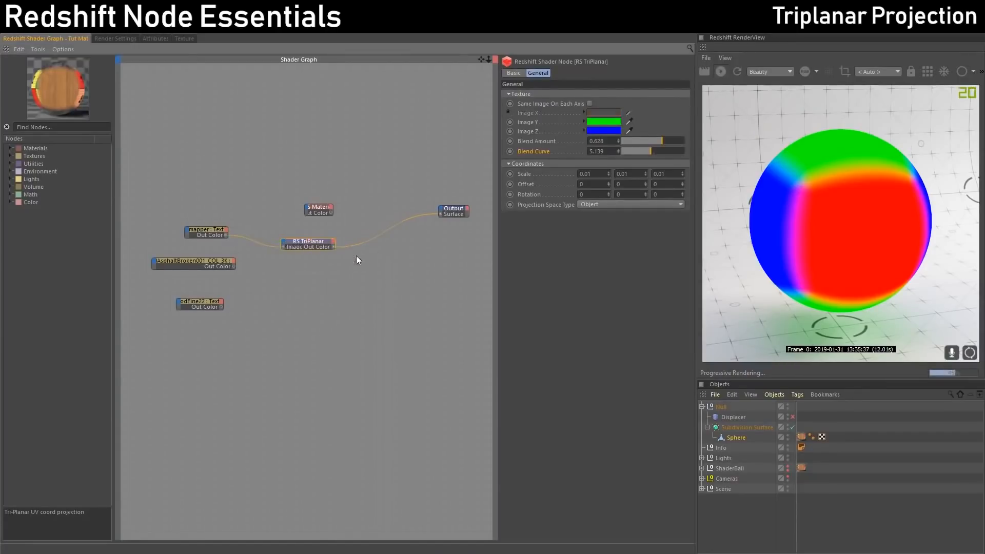
pyautogui.moveTo(282, 243); pyautogui.dragTo(284, 242)
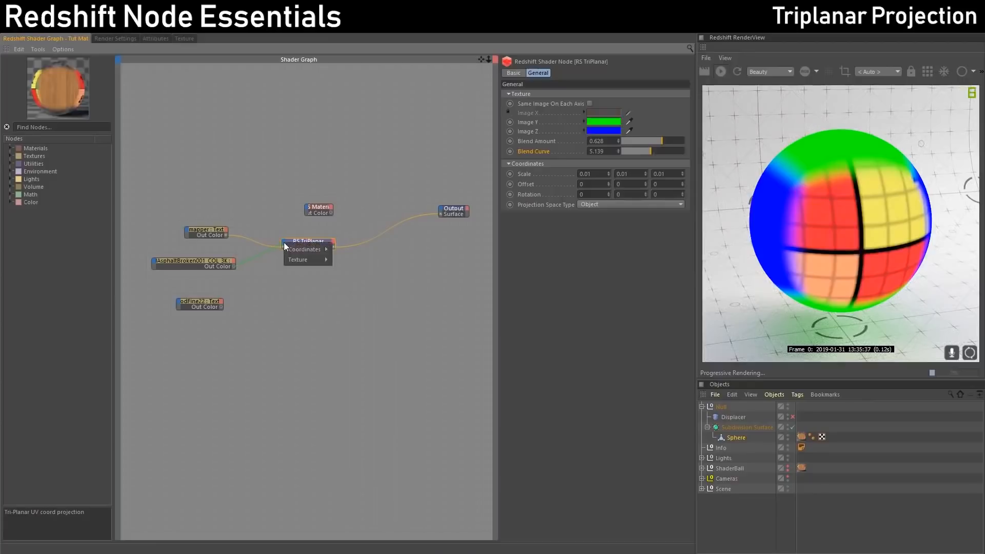
pyautogui.moveTo(301, 260)
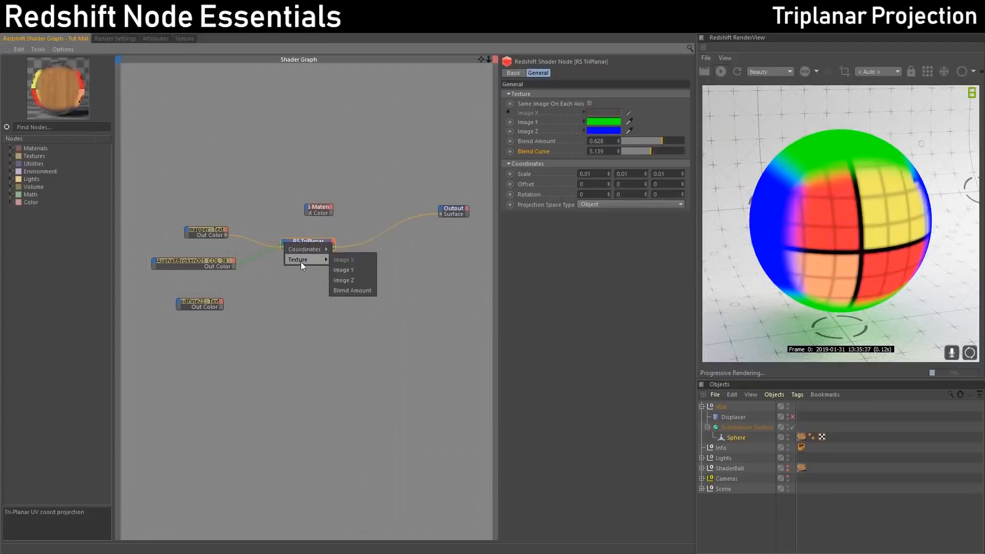
pyautogui.click(355, 272)
pyautogui.moveTo(221, 307); pyautogui.dragTo(273, 288)
pyautogui.moveTo(285, 245); pyautogui.dragTo(285, 245)
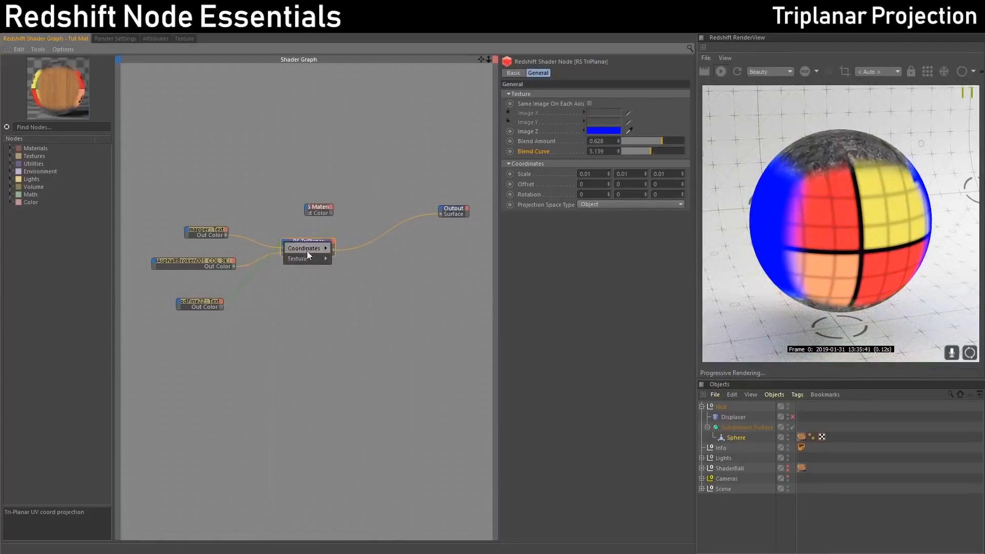
pyautogui.moveTo(340, 261)
pyautogui.click(344, 279)
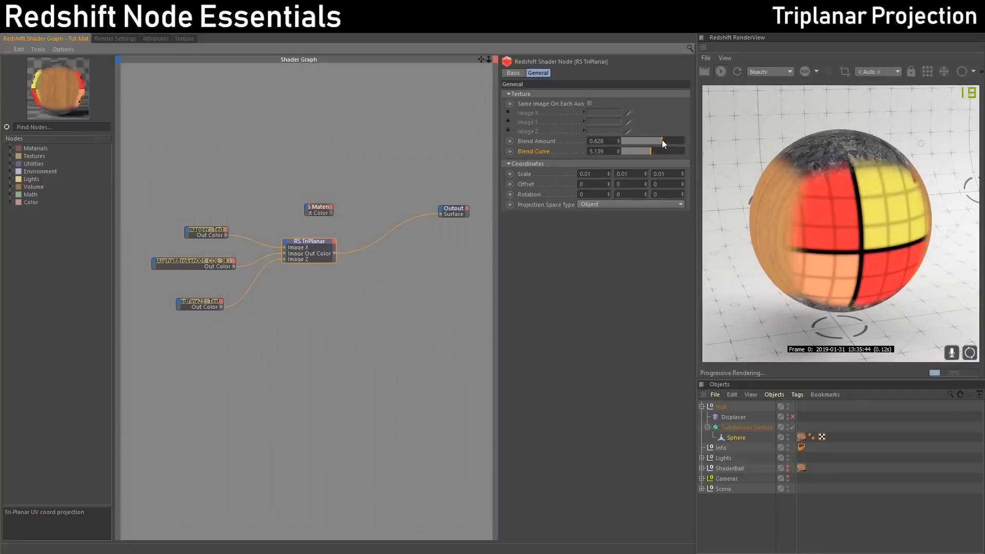
# Set the TriPlanar's Blend Amount to 0.612 and Blend Curve to 2.547, and enable Same Image On Each Axis.
pyautogui.moveTo(662, 140); pyautogui.dragTo(630, 152)
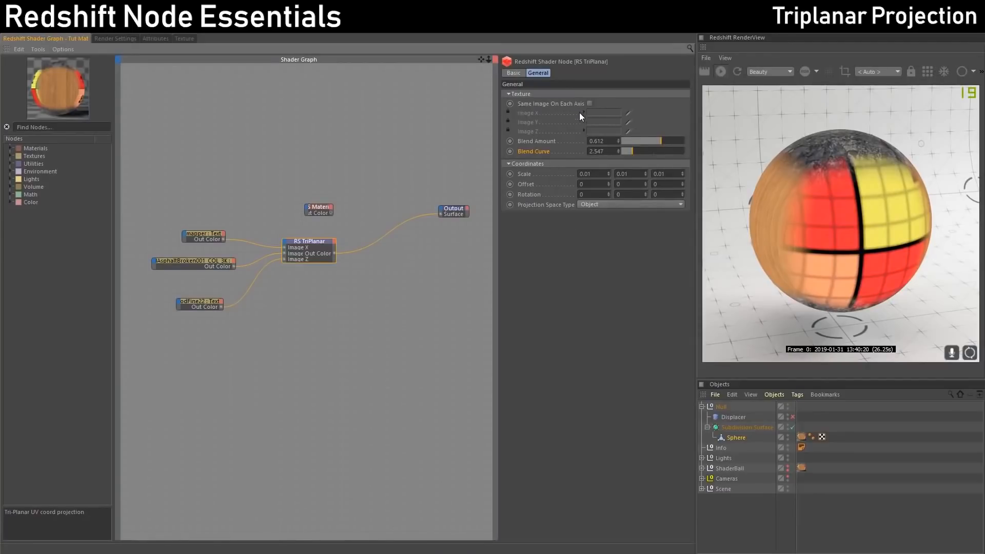
pyautogui.click(590, 103)
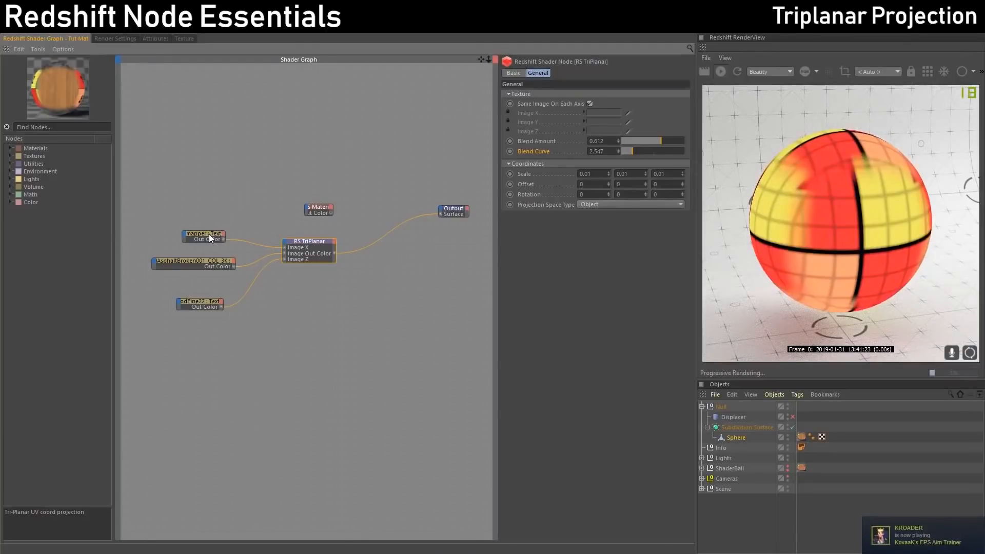
pyautogui.moveTo(208, 234); pyautogui.dragTo(213, 240)
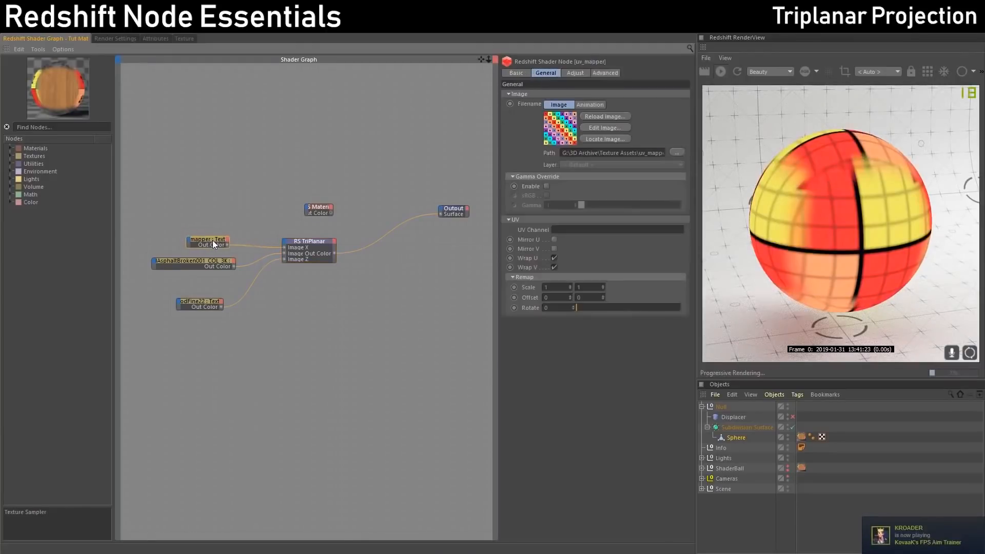
pyautogui.click(305, 243)
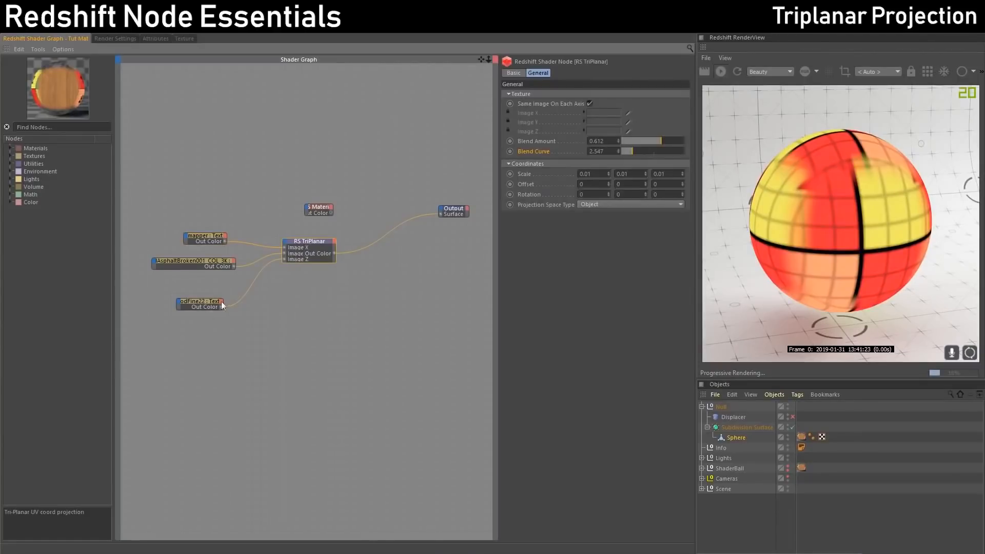
# Delete the asphalt and wood texture nodes, and move the uv_mapper texture level with the TriPlanar node.
pyautogui.moveTo(164, 324); pyautogui.dragTo(232, 255)
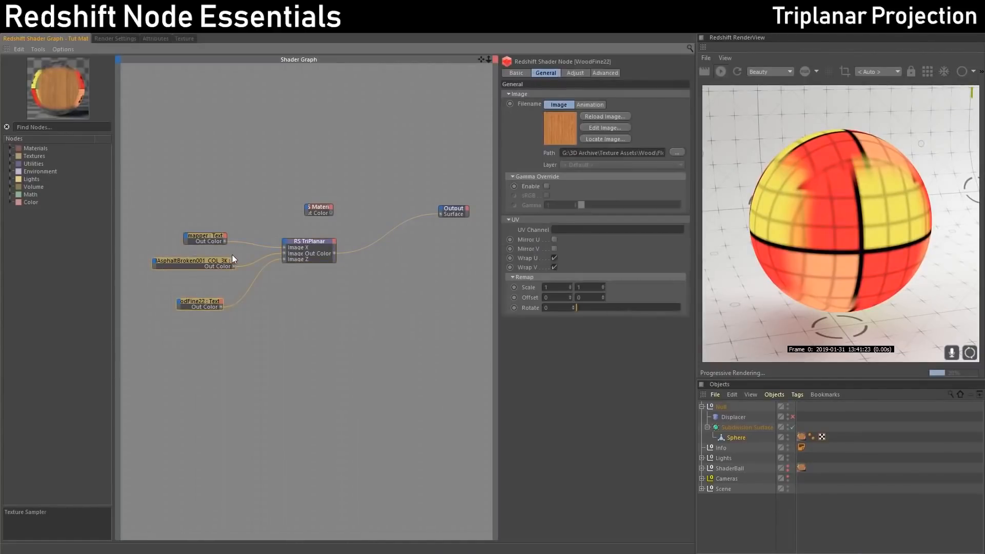
pyautogui.press('Delete')
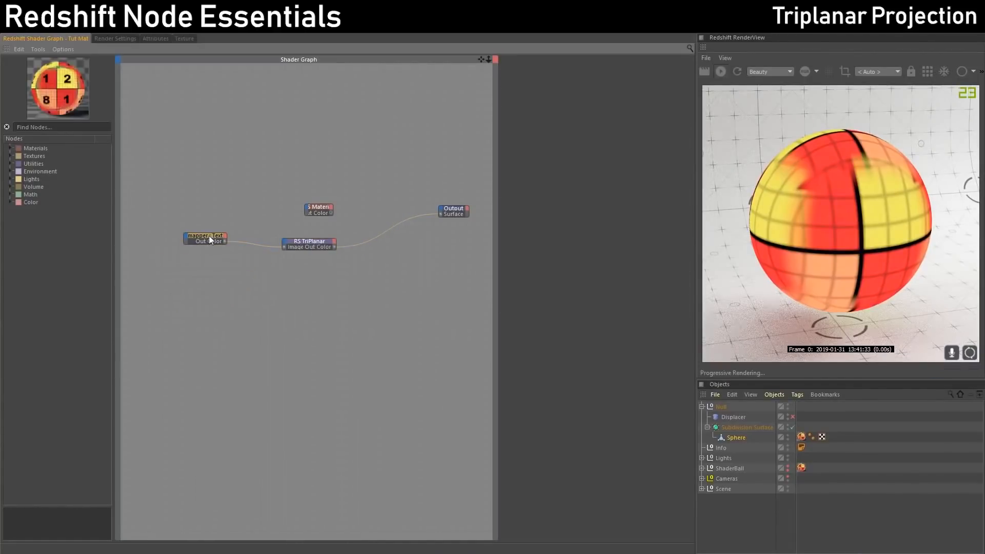
pyautogui.moveTo(208, 235); pyautogui.dragTo(213, 240)
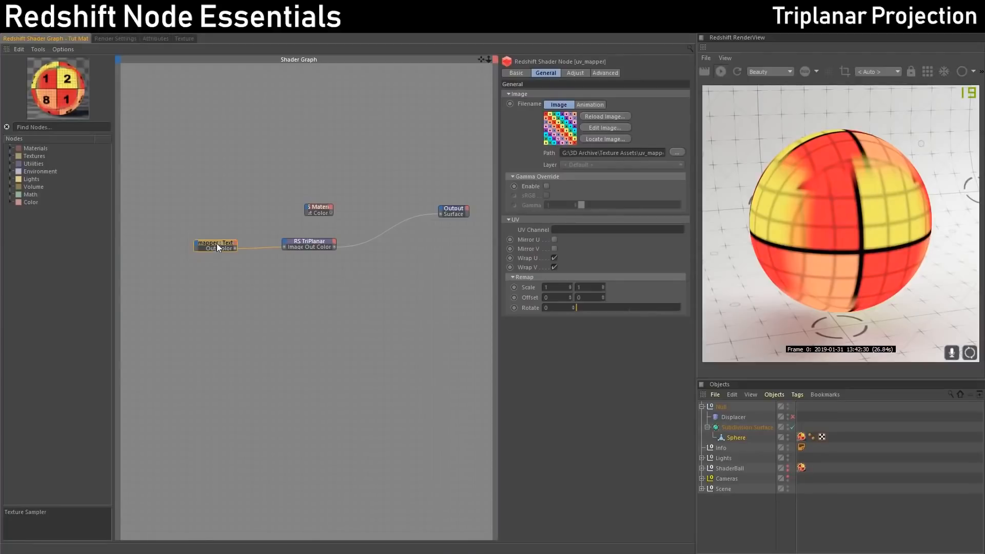
# Try a Remap Scale of 5 by 5 on the uv_mapper texture, and reset it to 1 by 1.
pyautogui.doubleClick(554, 288)
pyautogui.write('5')
pyautogui.press('Tab')
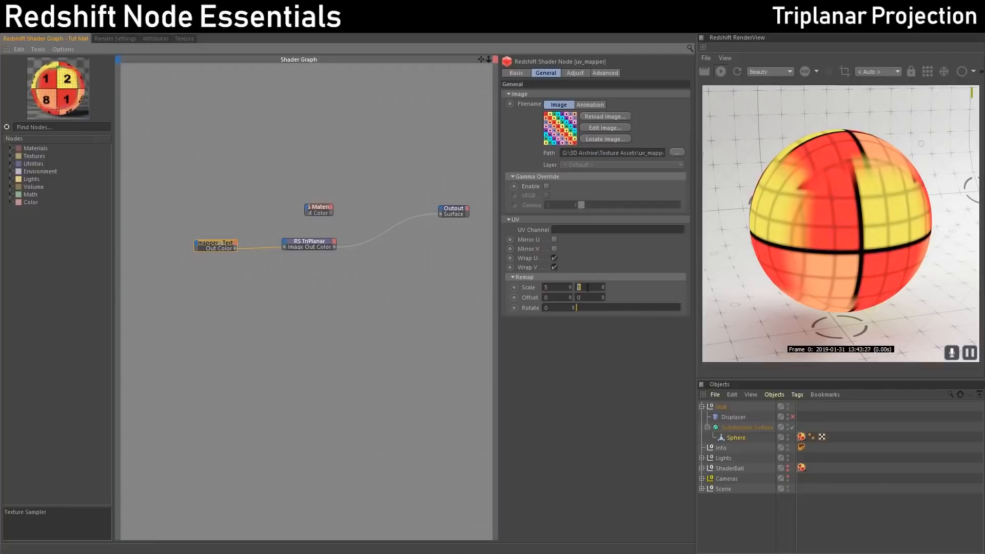
pyautogui.write('5')
pyautogui.click(586, 296)
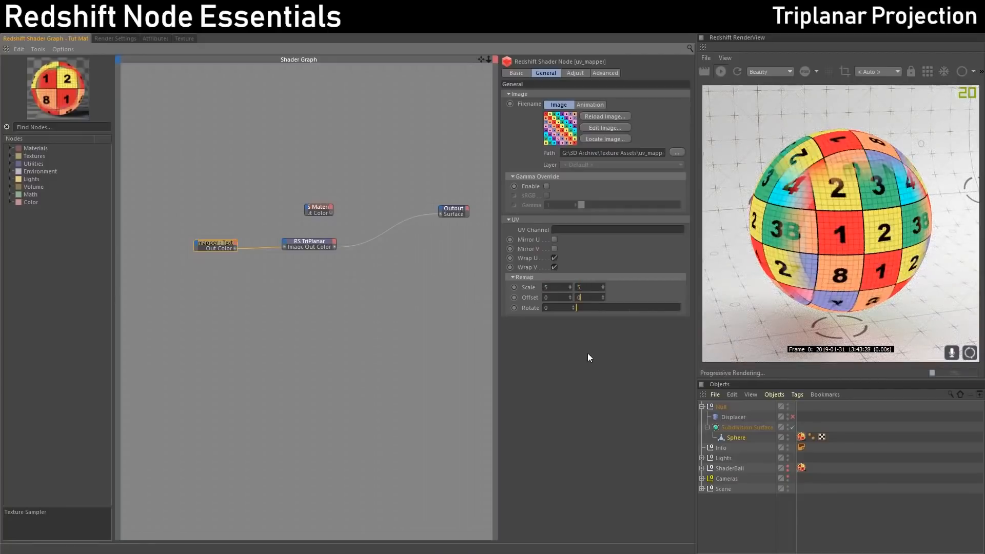
pyautogui.doubleClick(554, 288)
pyautogui.write('1')
pyautogui.press('Tab')
pyautogui.write('1')
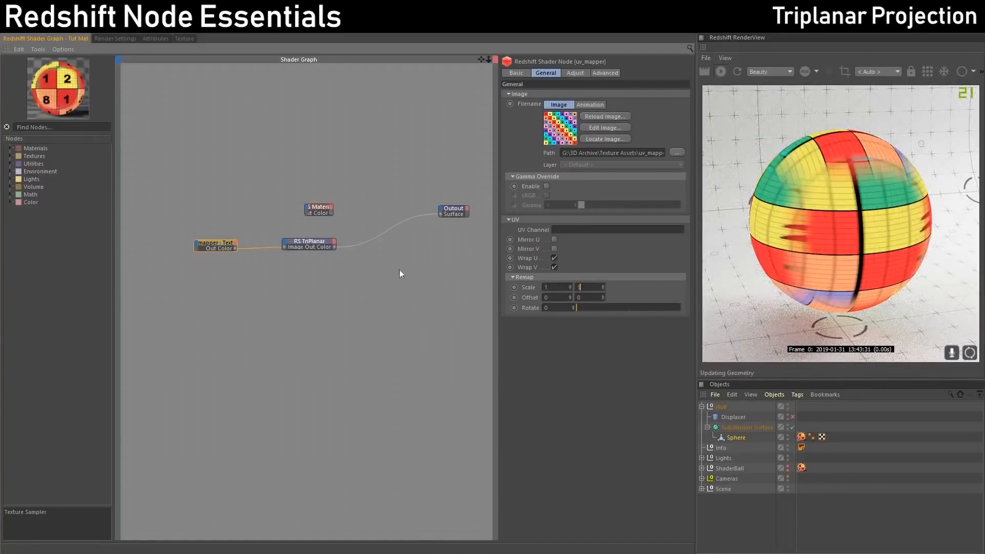
# Set the TriPlanar node's coordinate Scale to 0.1 on all three axes.
pyautogui.click(310, 244)
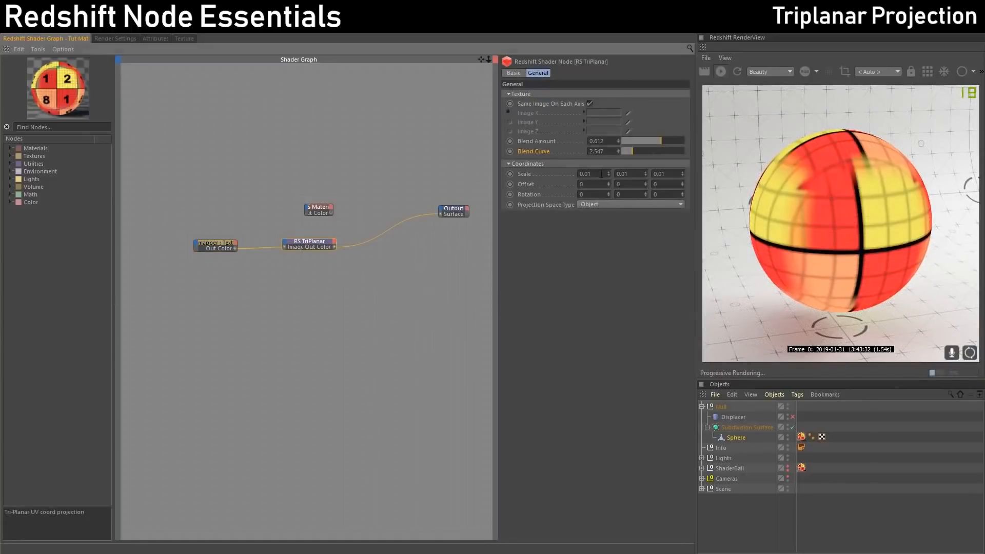
pyautogui.click(547, 174)
pyautogui.moveTo(586, 174); pyautogui.dragTo(676, 174)
pyautogui.write('111')
pyautogui.click(635, 174)
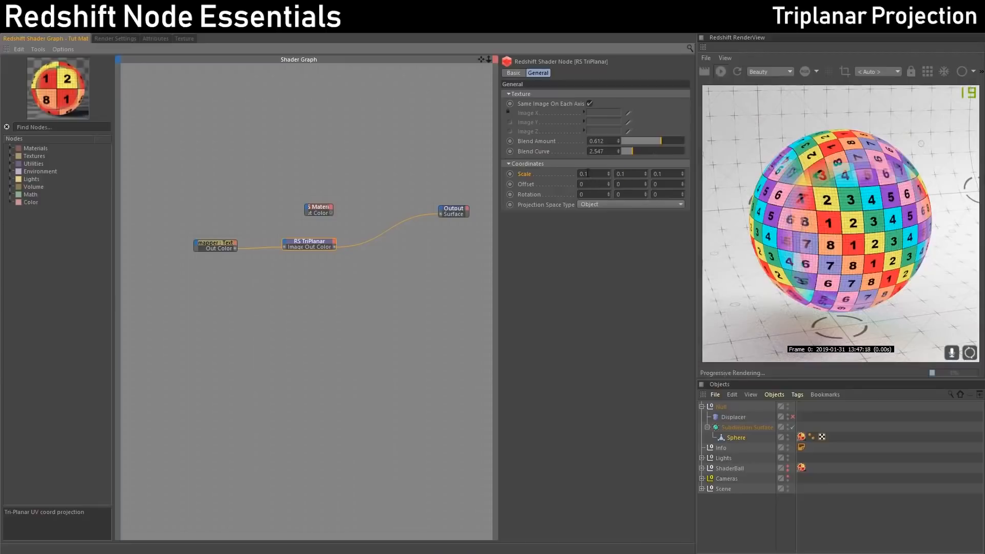
# Try a non-uniform TriPlanar Scale of 0.5, 0.2 and 0.1, and restore the first two axes to 0.1.
pyautogui.moveTo(586, 174); pyautogui.dragTo(635, 174)
pyautogui.write('5')
pyautogui.write('2')
pyautogui.click(666, 175)
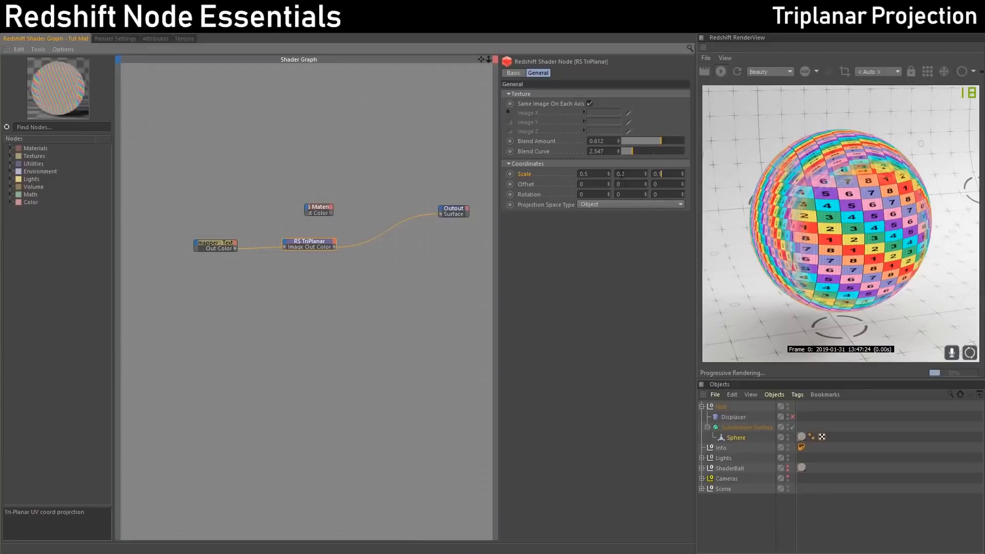
pyautogui.doubleClick(622, 174)
pyautogui.write('1')
pyautogui.doubleClick(585, 173)
pyautogui.write('1')
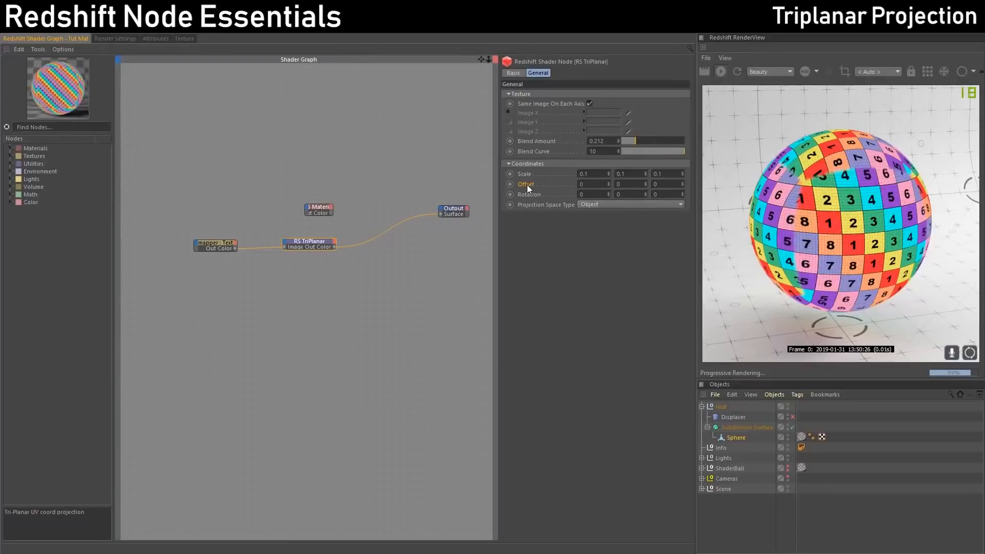
# Try a TriPlanar Offset of 0.2 on the first axis, and raise it to 3.2.
pyautogui.click(589, 184)
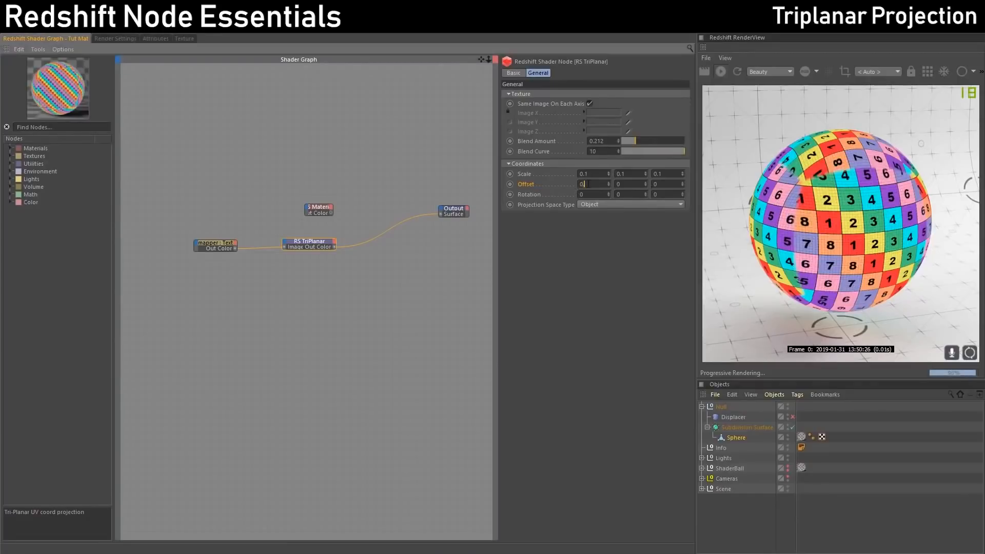
pyautogui.write('.2')
pyautogui.press('Return')
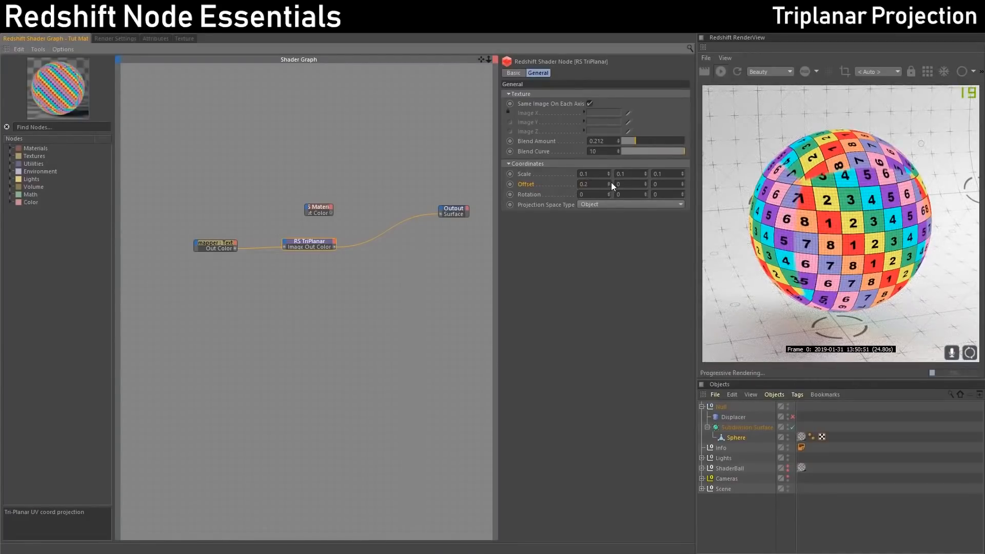
pyautogui.click(608, 182)
pyautogui.click(607, 182)
pyautogui.click(608, 182)
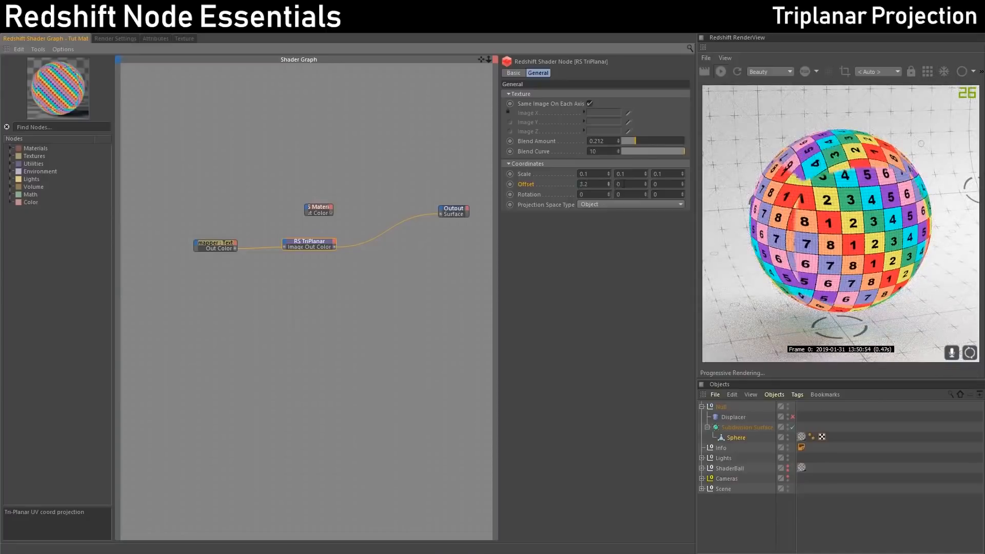
# Try raising the TriPlanar Offset on the second axis, and reset the first two axes to 0.
pyautogui.click(644, 183)
pyautogui.click(645, 183)
pyautogui.click(645, 183)
pyautogui.moveTo(624, 184); pyautogui.dragTo(588, 187)
pyautogui.write('0')
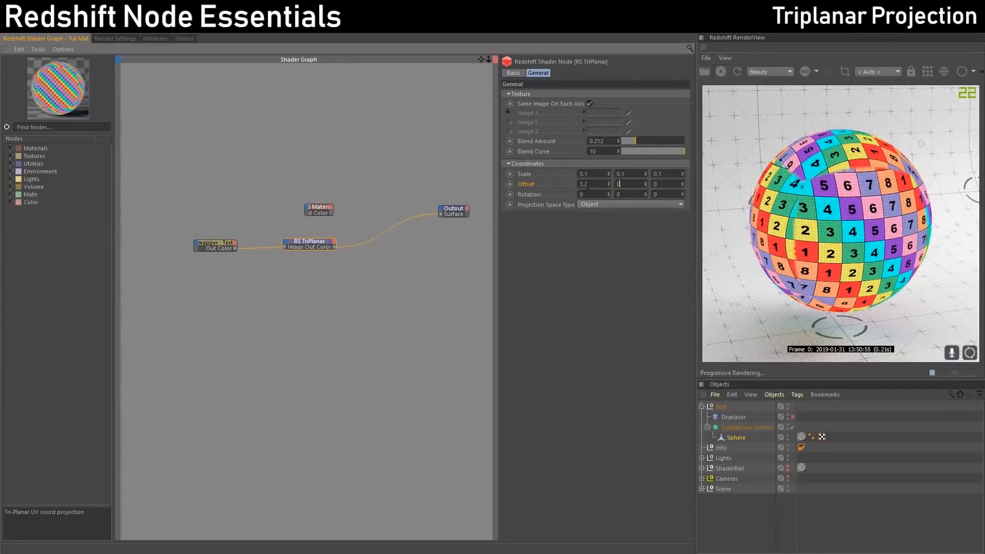
pyautogui.doubleClick(588, 184)
pyautogui.write('0')
pyautogui.press('Return')
# Try a TriPlanar Rotation of 45 on each of the first two axes.
pyautogui.doubleClick(588, 194)
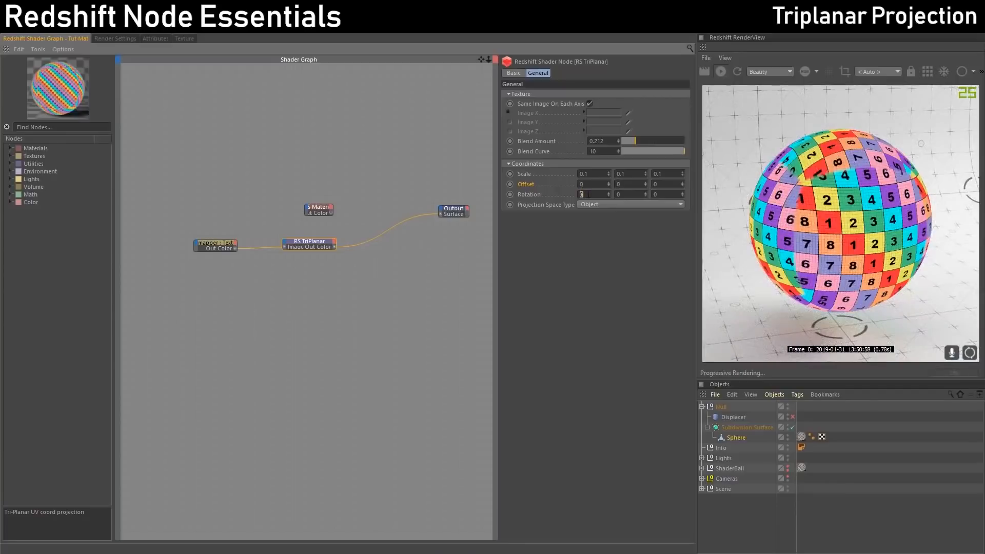
pyautogui.write('45')
pyautogui.doubleClick(625, 195)
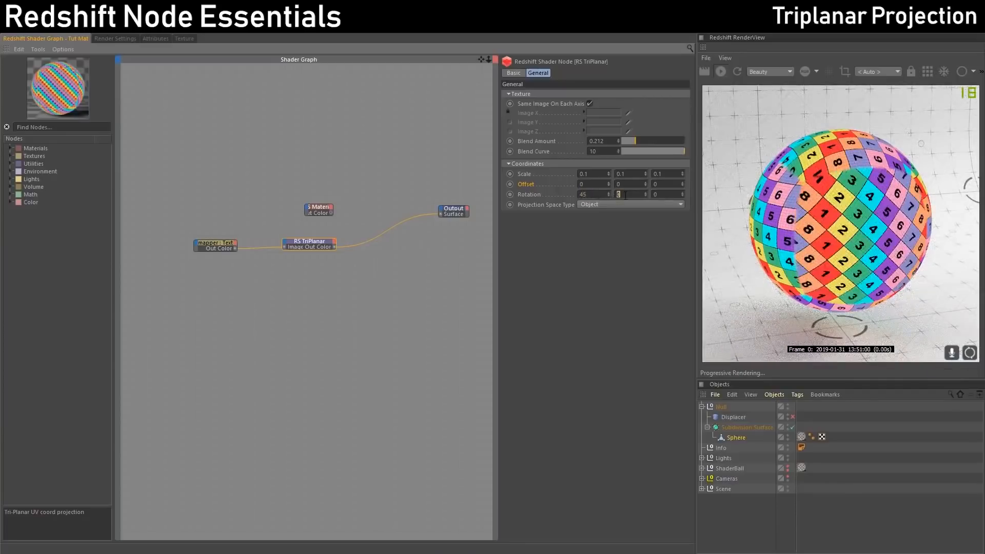
pyautogui.write('45')
pyautogui.press('Tab')
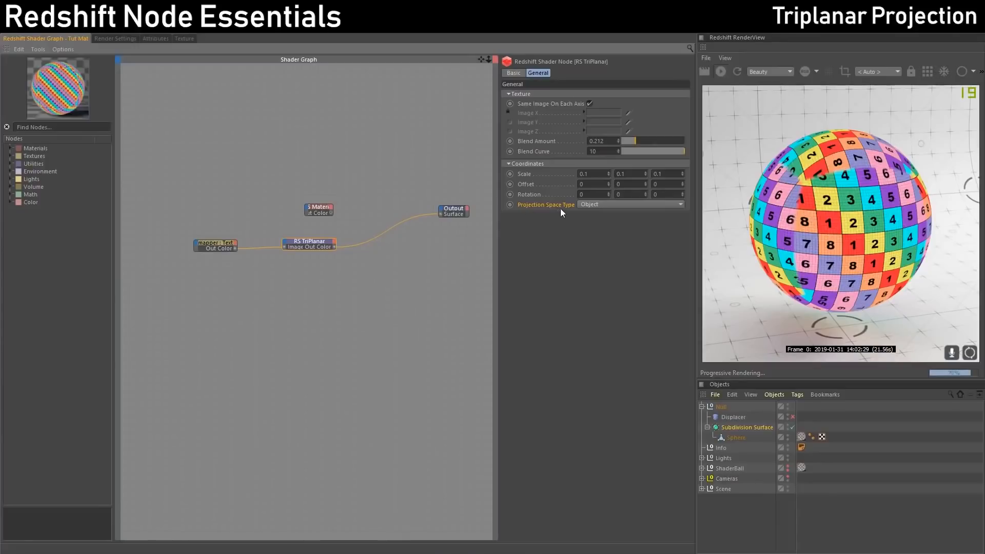
# Set the TriPlanar Projection Space Type to World, and try moving the subdivided sphere upward in the viewport.
pyautogui.click(609, 205)
pyautogui.click(604, 215)
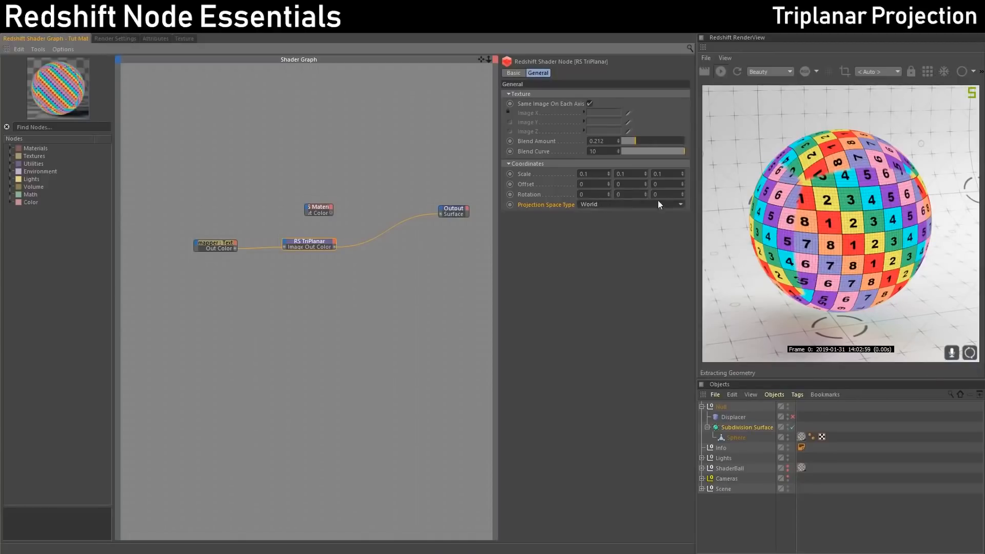
pyautogui.moveTo(870, 34); pyautogui.dragTo(176, 36)
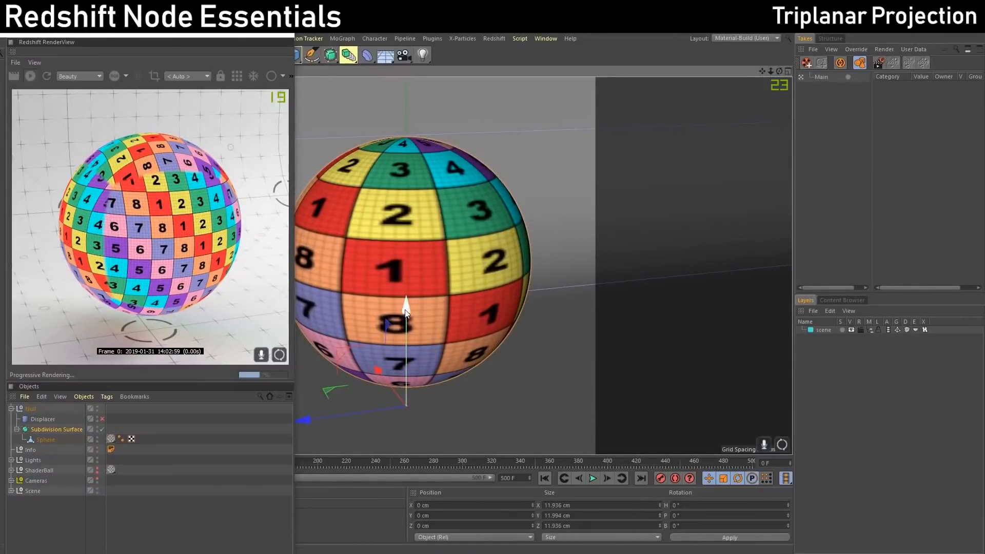
pyautogui.moveTo(405, 312); pyautogui.dragTo(393, 281)
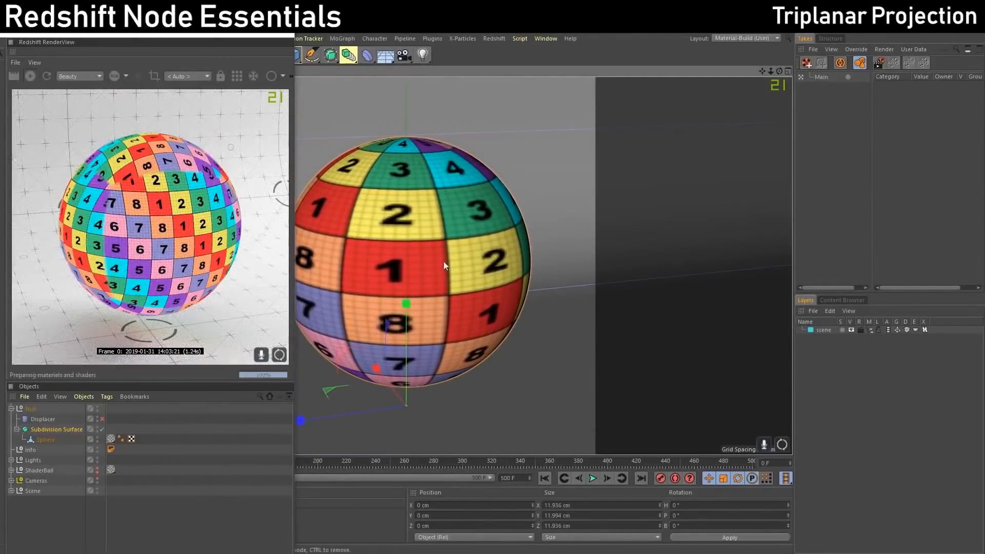
# Try scaling up the sphere, undo the scaling, and try rotating the sphere about its vertical axis.
pyautogui.moveTo(466, 252); pyautogui.dragTo(729, 71)
pyautogui.hotkey('ctrl', 'z')
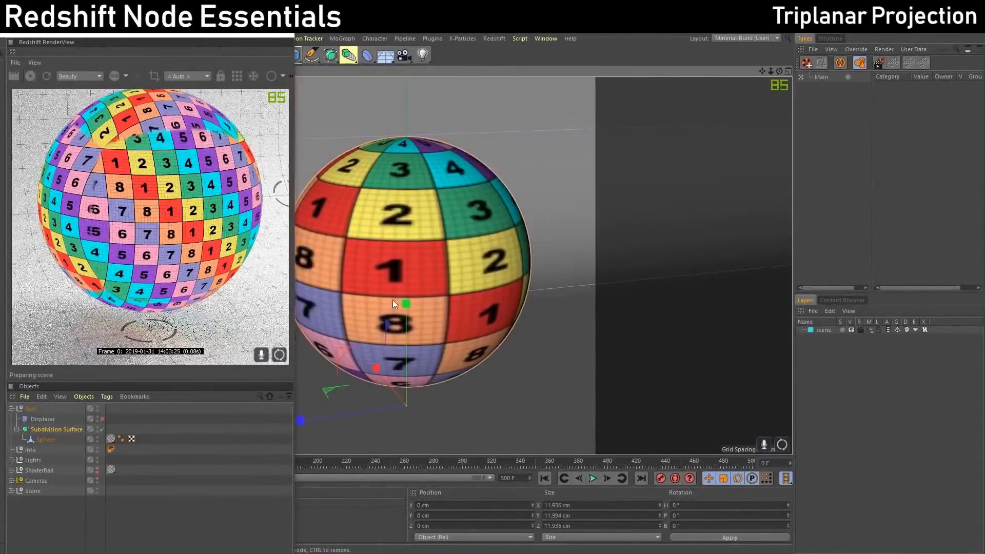
pyautogui.press('r')
pyautogui.moveTo(446, 431); pyautogui.dragTo(421, 415)
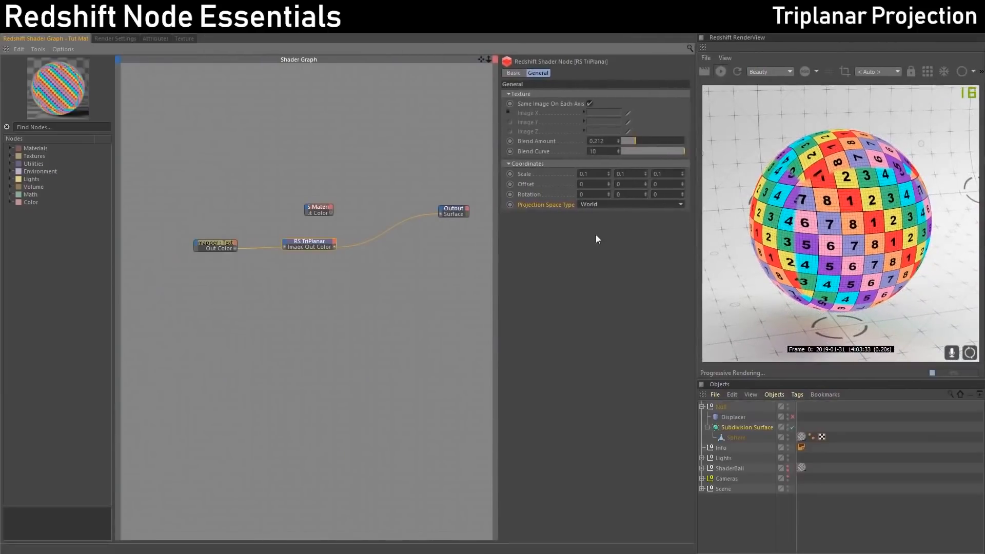
# Set the Projection Space Type to Object, try rotating the sphere about 74° around its vertical axis, and undo the rotation.
pyautogui.click(602, 206)
pyautogui.click(598, 224)
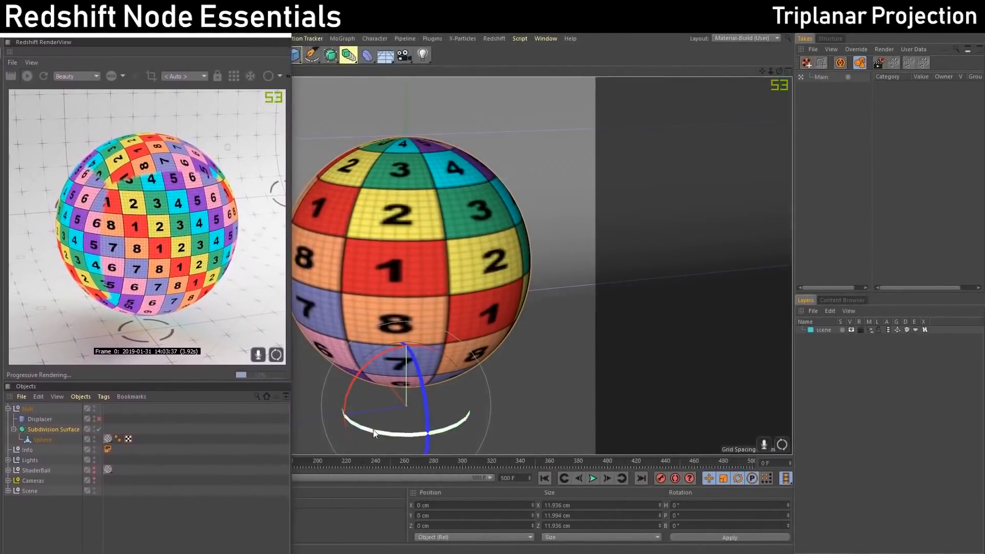
pyautogui.moveTo(354, 428); pyautogui.dragTo(442, 423)
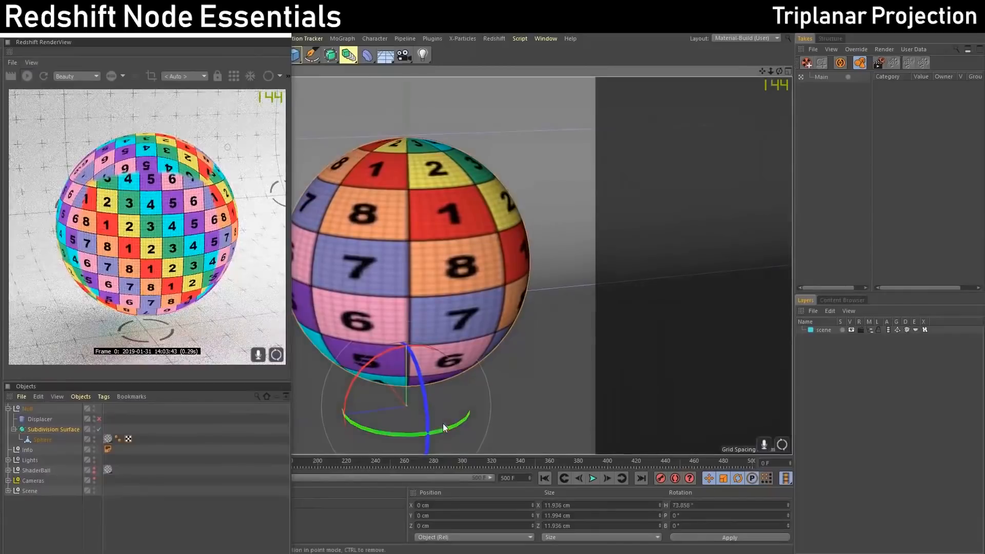
pyautogui.hotkey('ctrl', 'z')
# Try scaling up the sphere and moving it upward under Object projection, undoing each transform.
pyautogui.press('t')
pyautogui.moveTo(440, 364); pyautogui.dragTo(535, 242)
pyautogui.hotkey('ctrl', 'z')
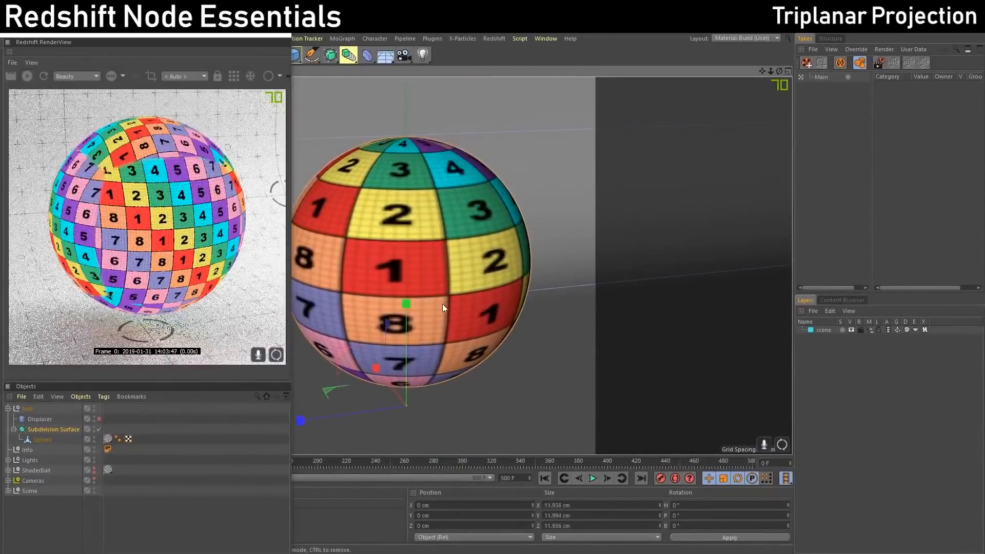
pyautogui.press('e')
pyautogui.moveTo(408, 327); pyautogui.dragTo(411, 228)
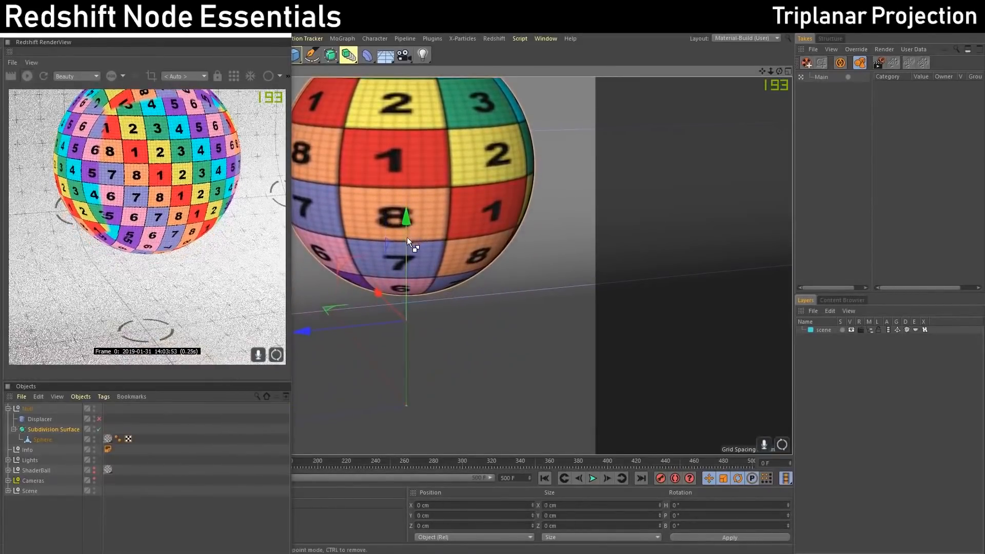
pyautogui.hotkey('ctrl', 'z')
pyautogui.moveTo(108, 35); pyautogui.dragTo(528, 54)
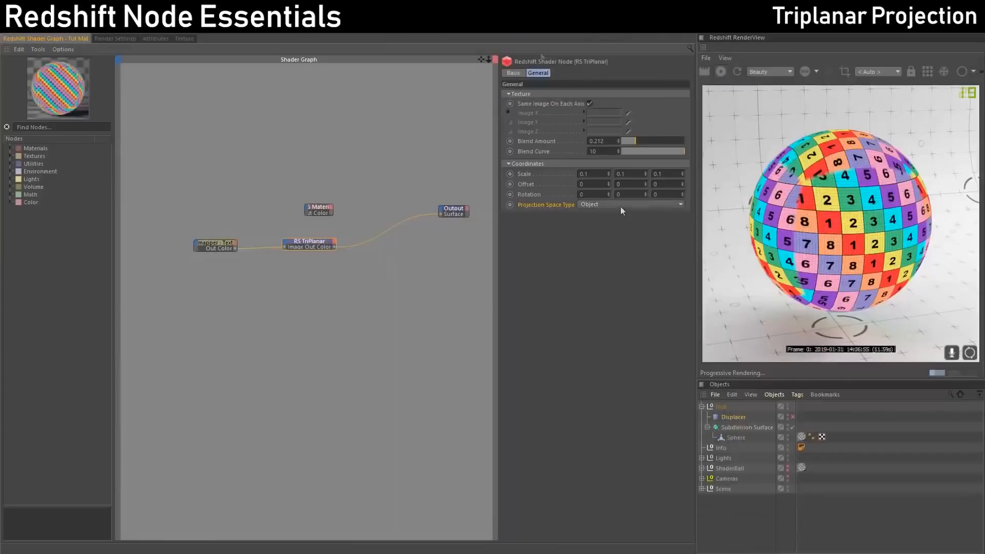
# Set the TriPlanar Projection Space Type to Reference, and enable the Displacer on the sphere.
pyautogui.click(620, 207)
pyautogui.click(596, 238)
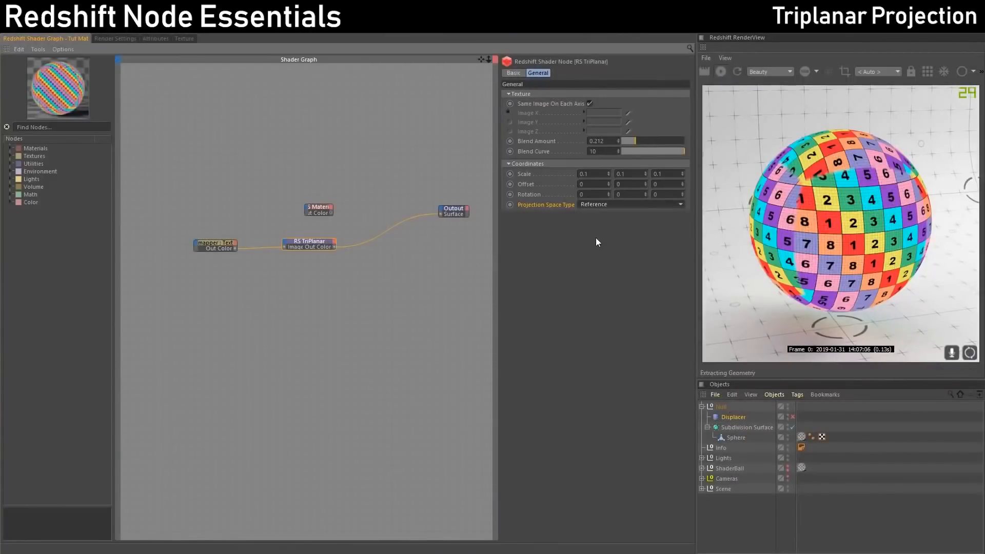
pyautogui.moveTo(807, 34); pyautogui.dragTo(125, 36)
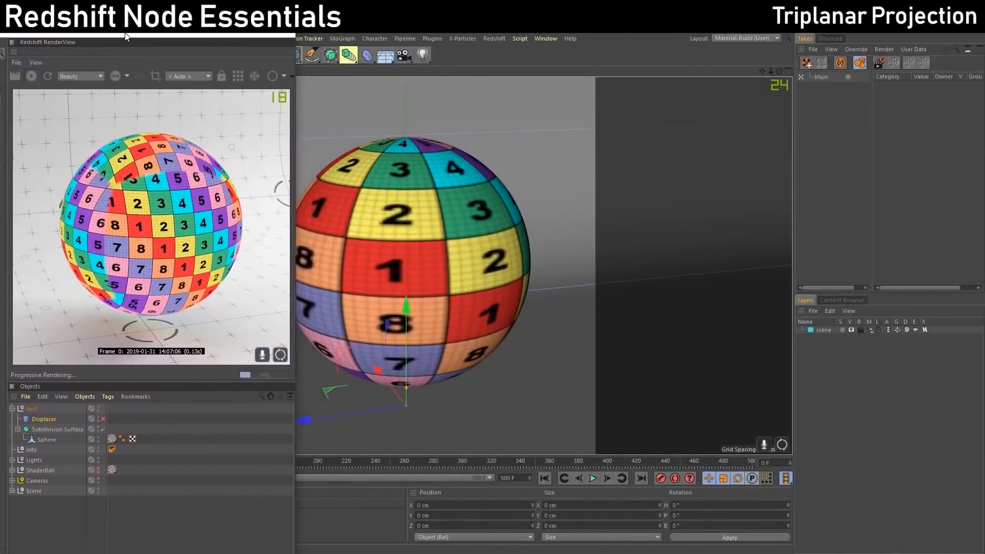
pyautogui.click(41, 422)
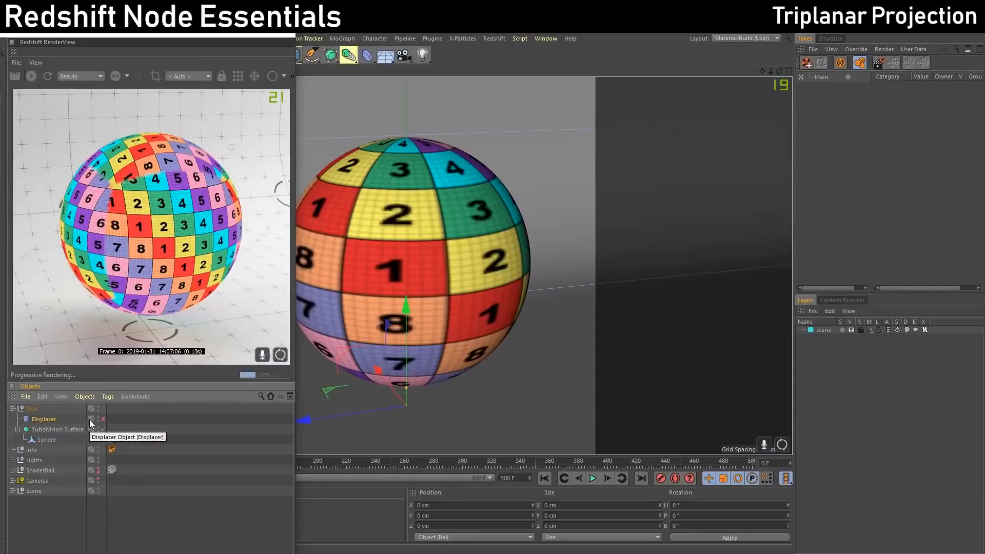
pyautogui.click(103, 418)
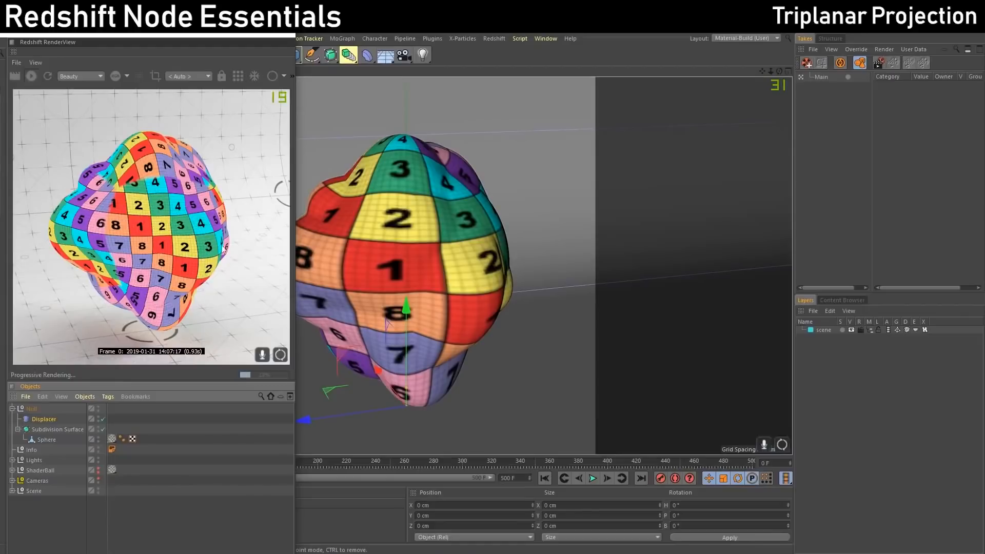
# Try the Object Projection Space Type on the displaced sphere, and switch back to Reference.
pyautogui.moveTo(101, 34); pyautogui.dragTo(343, 40)
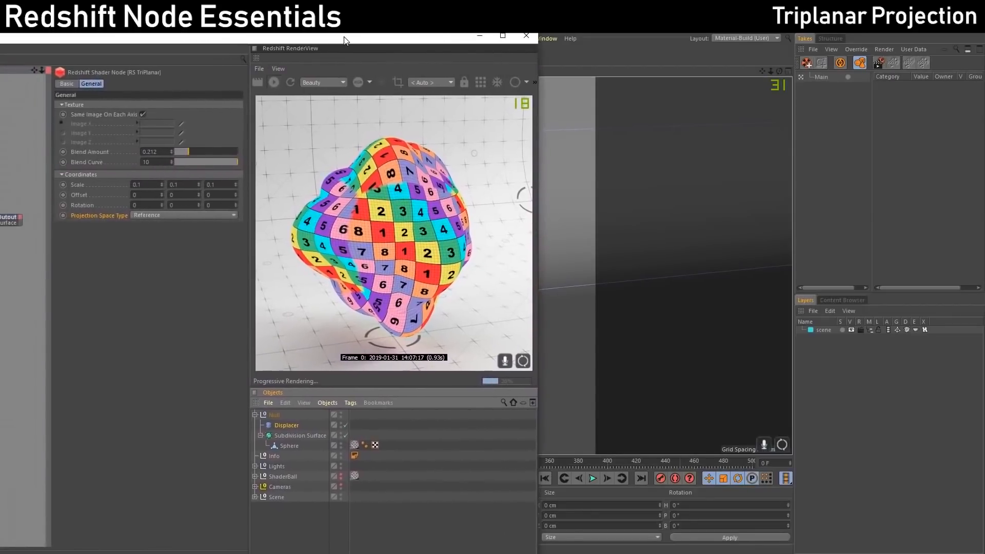
pyautogui.click(186, 218)
pyautogui.click(172, 234)
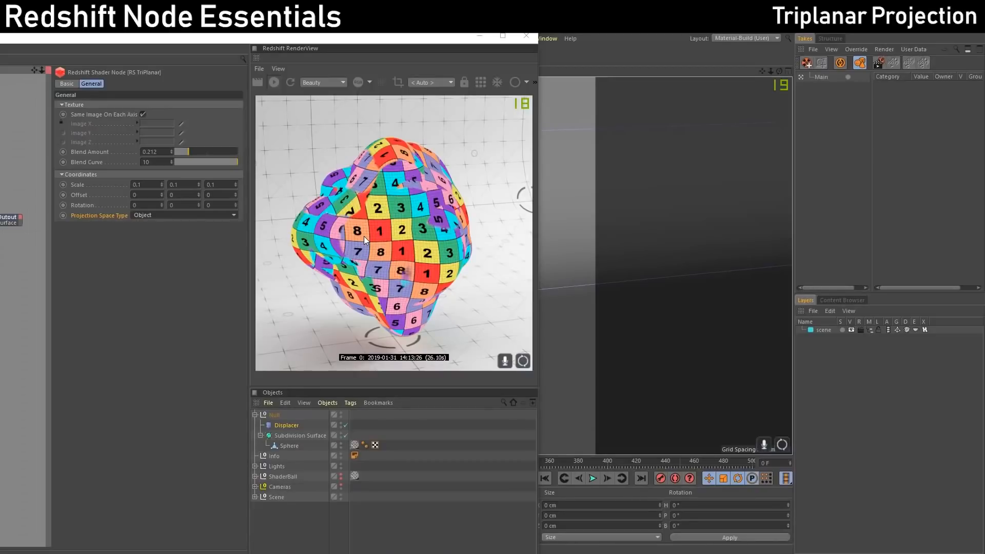
pyautogui.click(197, 217)
pyautogui.click(165, 245)
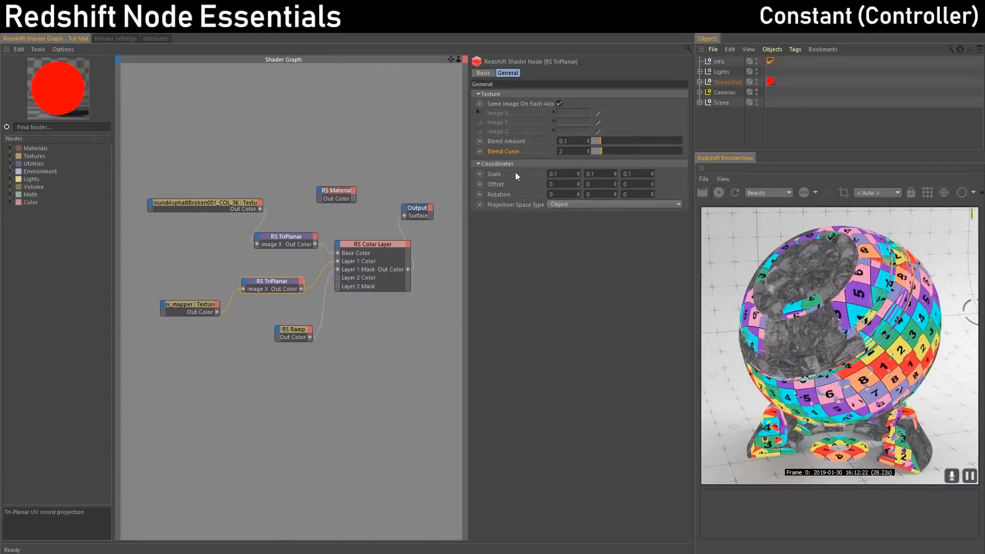
# Set the coordinate Scale of the uv_mapper texture's TriPlanar node to 0.05 on all three axes.
pyautogui.doubleClick(556, 173)
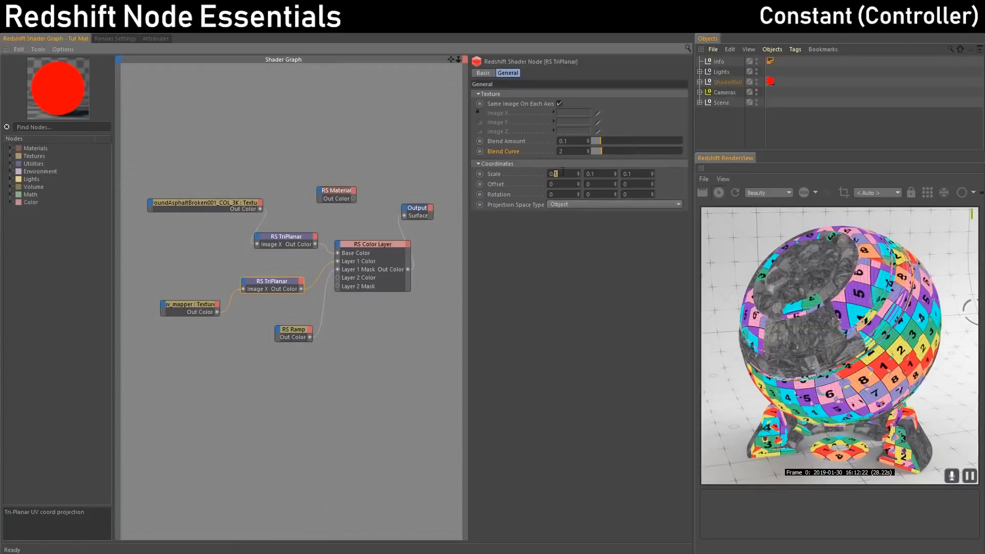
pyautogui.doubleClick(590, 173)
pyautogui.write('05')
pyautogui.press('Return')
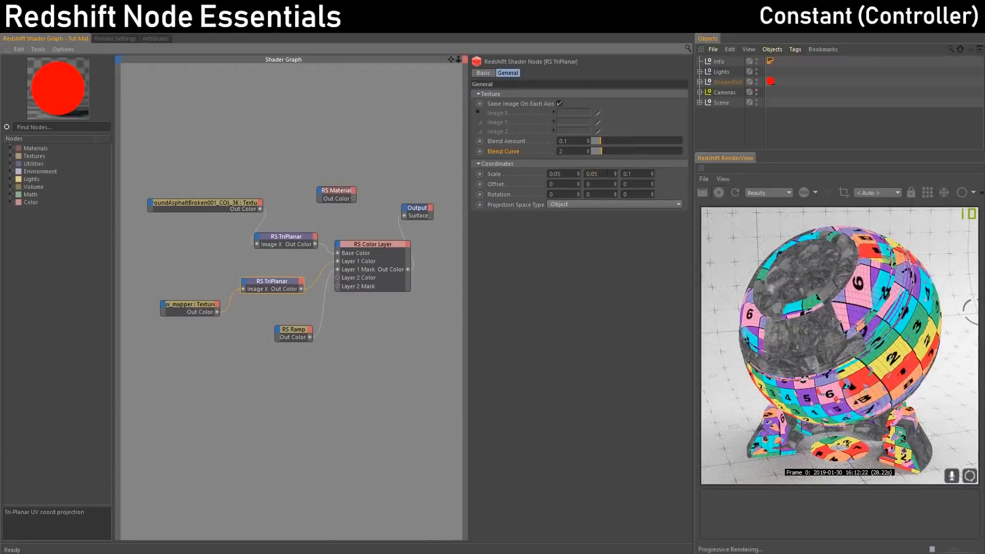
pyautogui.doubleClick(628, 173)
pyautogui.write('05')
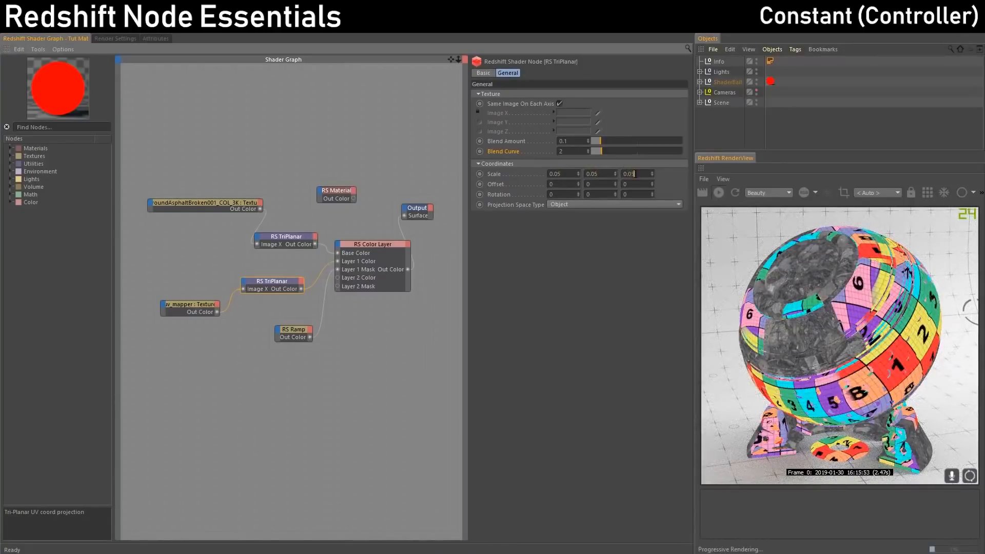
pyautogui.press('Tab')
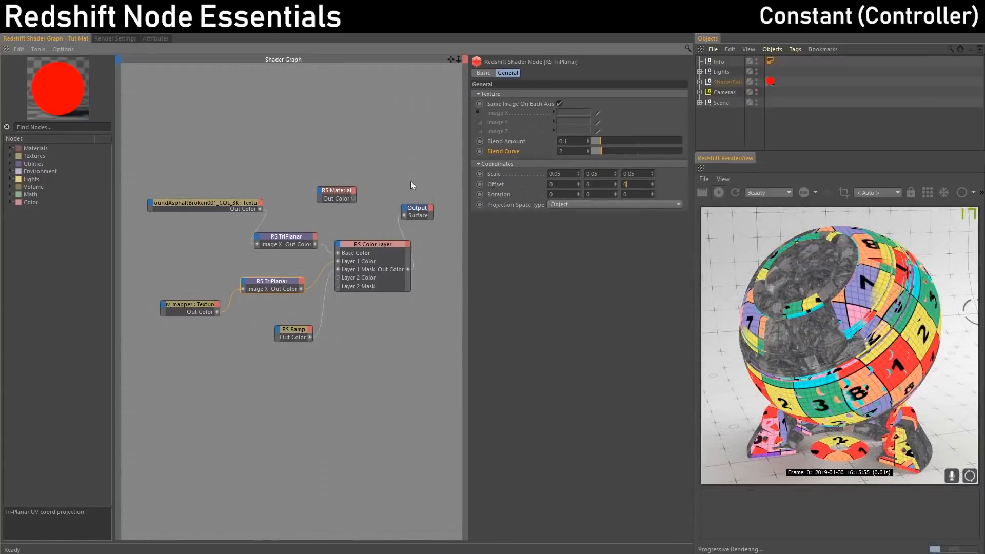
# Add a Math Constant node to the graph, and connect it to the uv_mapper TriPlanar node's coordinate Scale input.
pyautogui.click(9, 194)
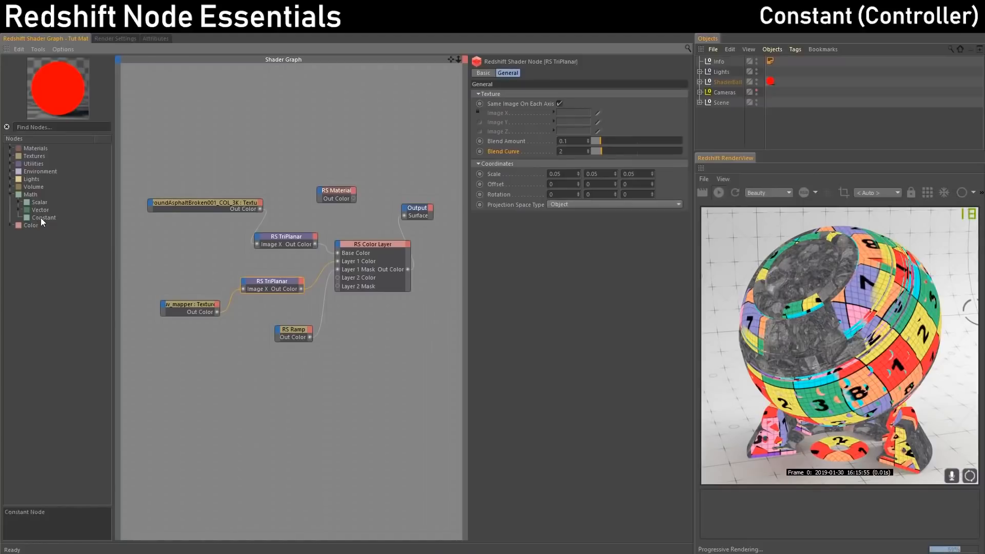
pyautogui.moveTo(41, 217); pyautogui.dragTo(149, 258)
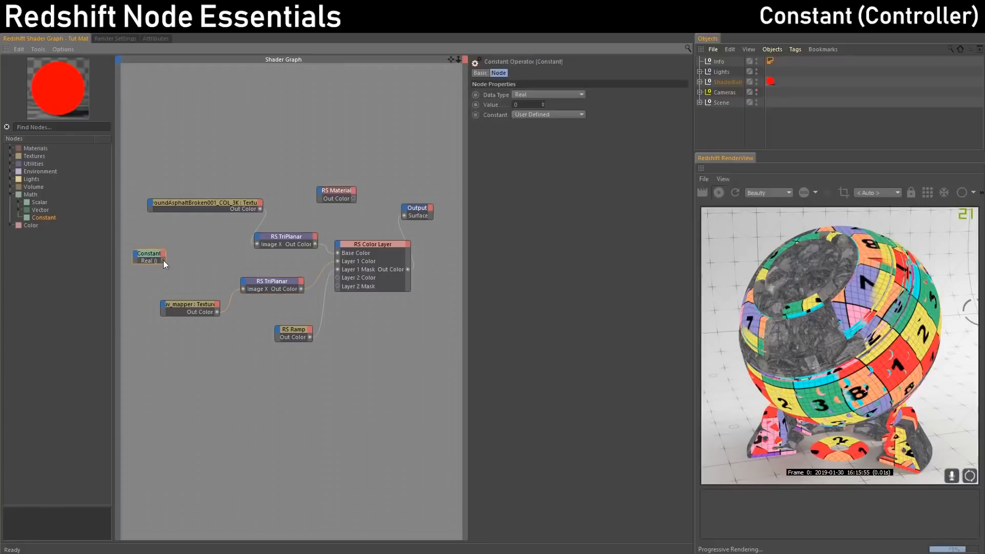
pyautogui.moveTo(217, 274); pyautogui.dragTo(242, 282)
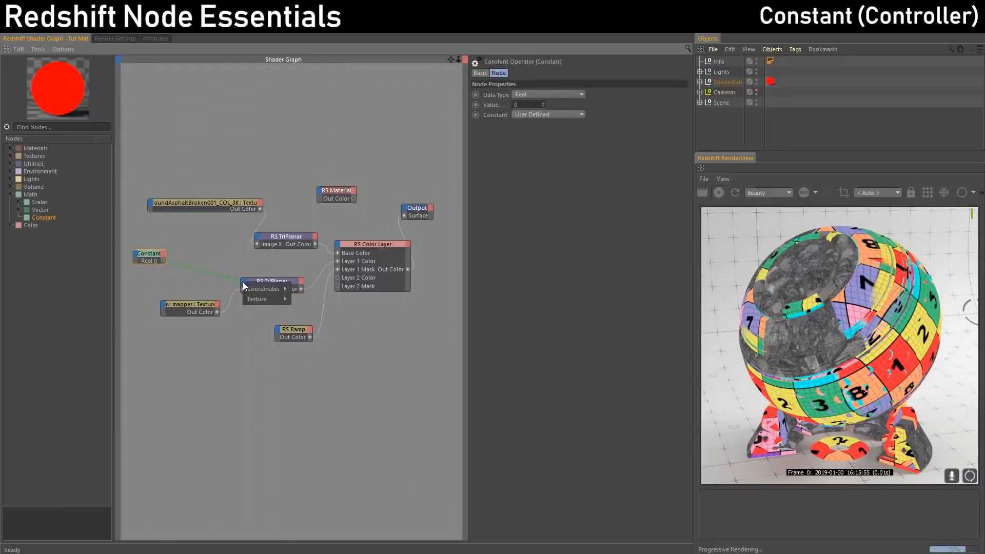
pyautogui.moveTo(258, 288)
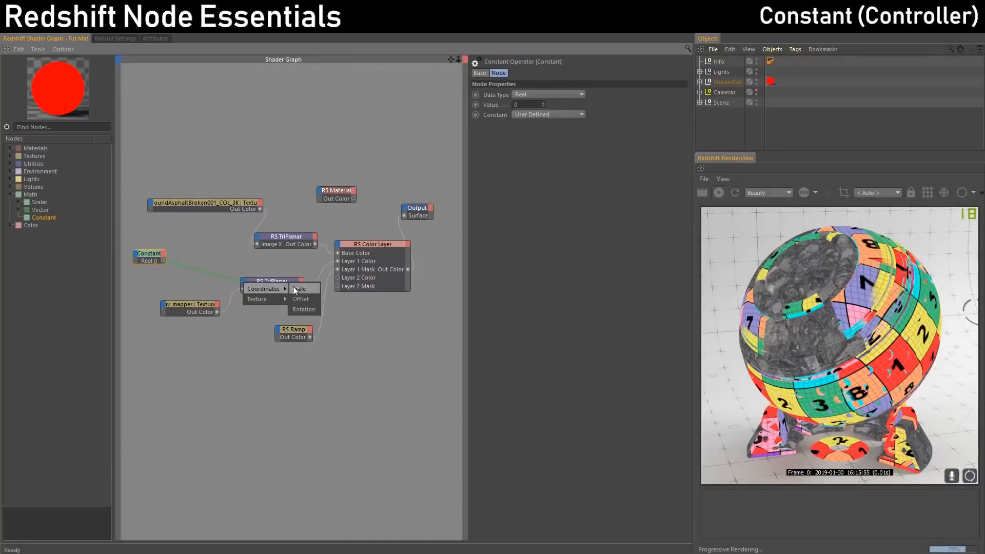
pyautogui.click(298, 288)
# Move the Constant node below the uv_mapper texture node, and set its value to 0.01.
pyautogui.click(266, 282)
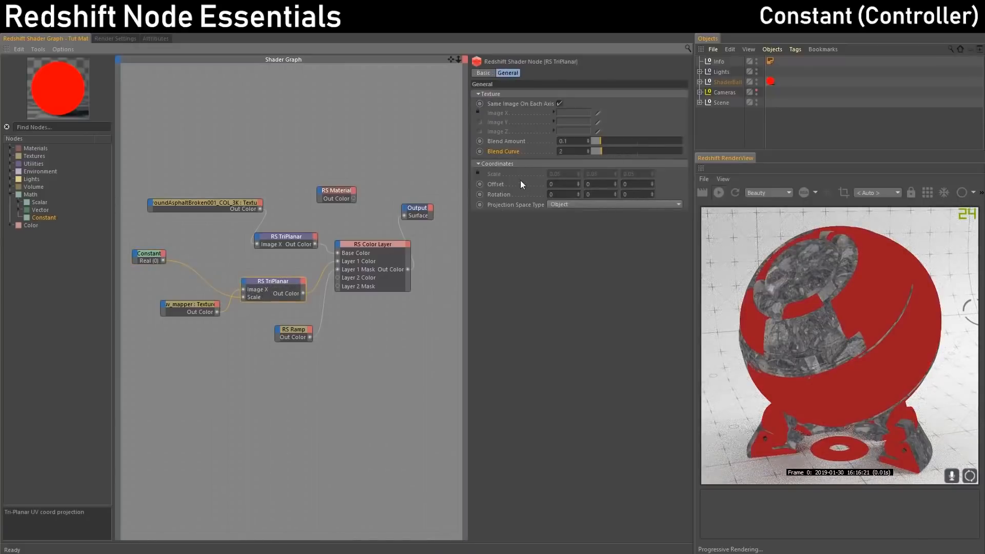
pyautogui.click(149, 257)
pyautogui.moveTo(149, 256); pyautogui.dragTo(165, 342)
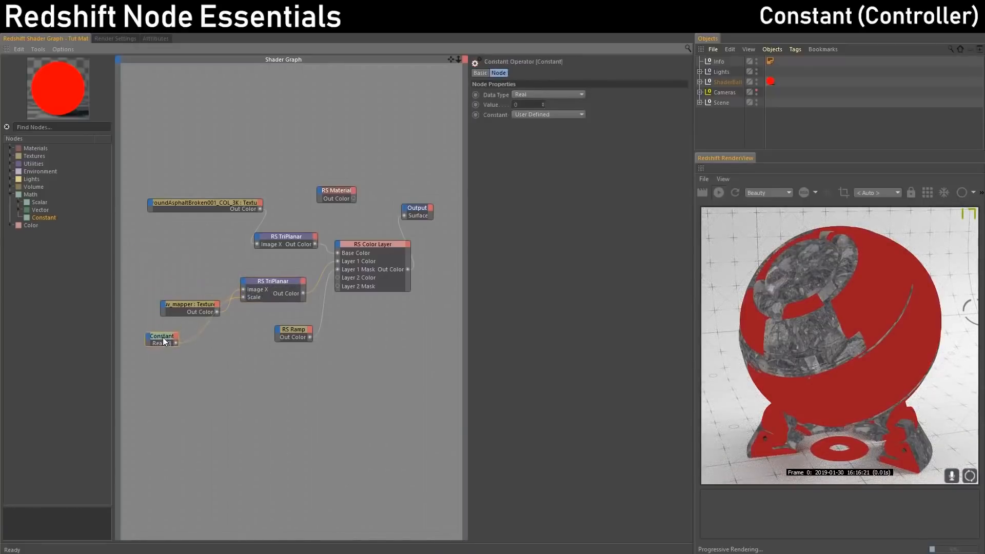
pyautogui.click(525, 105)
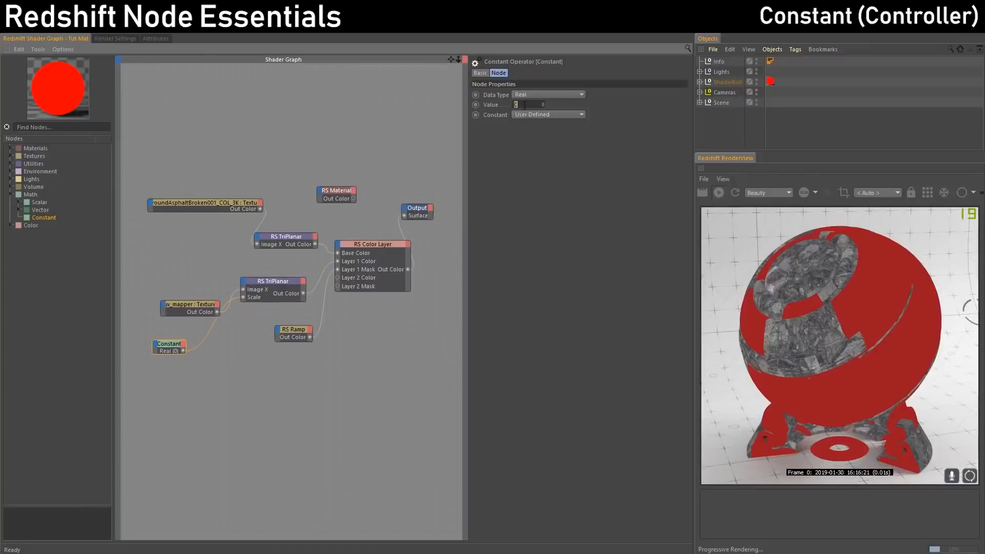
pyautogui.write('.01')
pyautogui.press('Return')
# Shift the uv_mapper texture node clear of the connection wires, and try Constant values of 0.05 and 0.02 before setting 0.1.
pyautogui.click(268, 284)
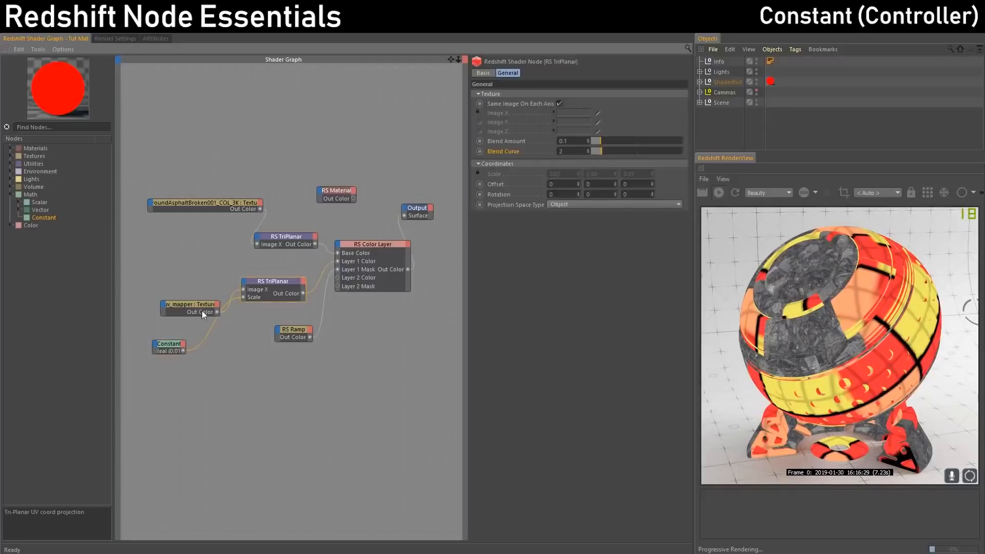
pyautogui.moveTo(205, 303); pyautogui.dragTo(182, 298)
pyautogui.click(177, 346)
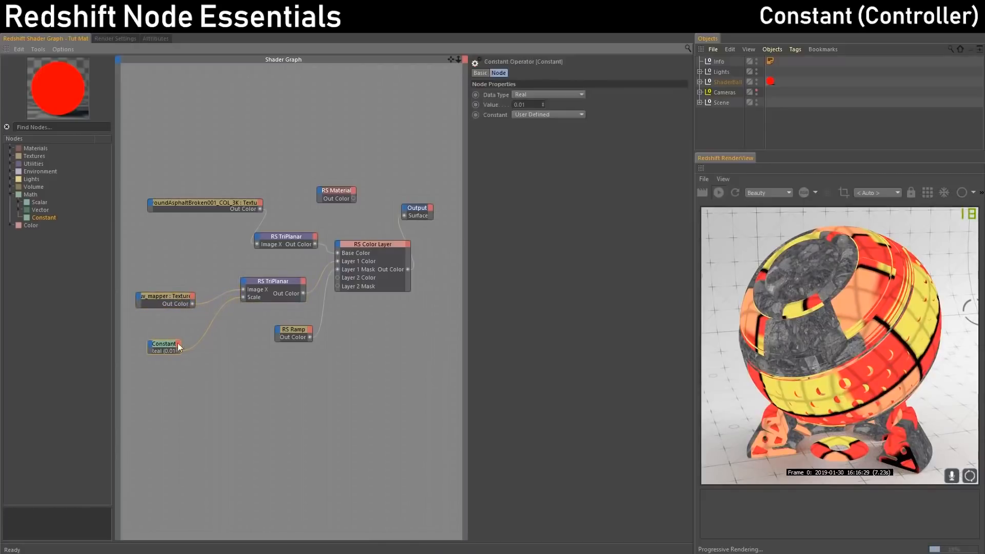
pyautogui.moveTo(526, 106); pyautogui.dragTo(521, 105)
pyautogui.write('5')
pyautogui.press('Return')
pyautogui.write('2')
pyautogui.press('Return')
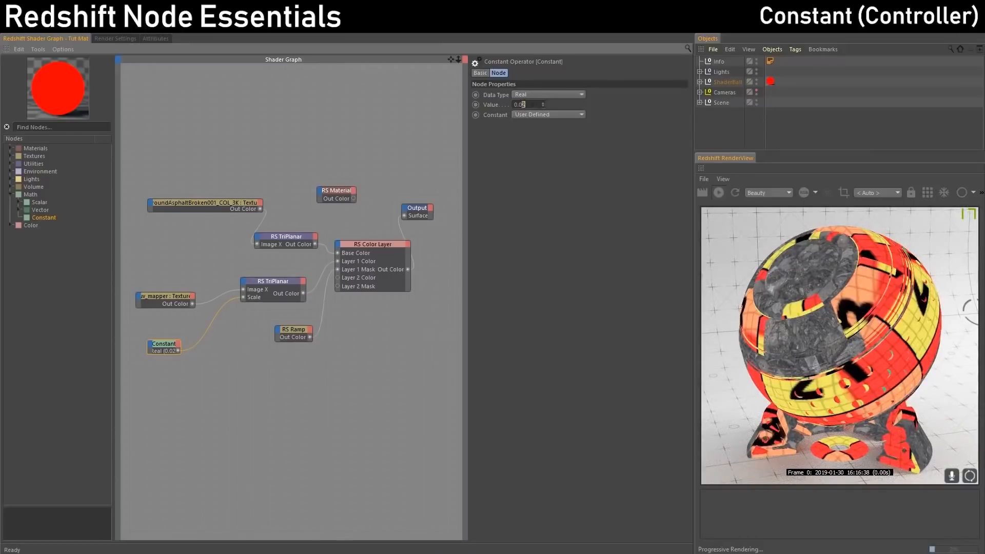
pyautogui.press('BackSpace')
pyautogui.press('Return')
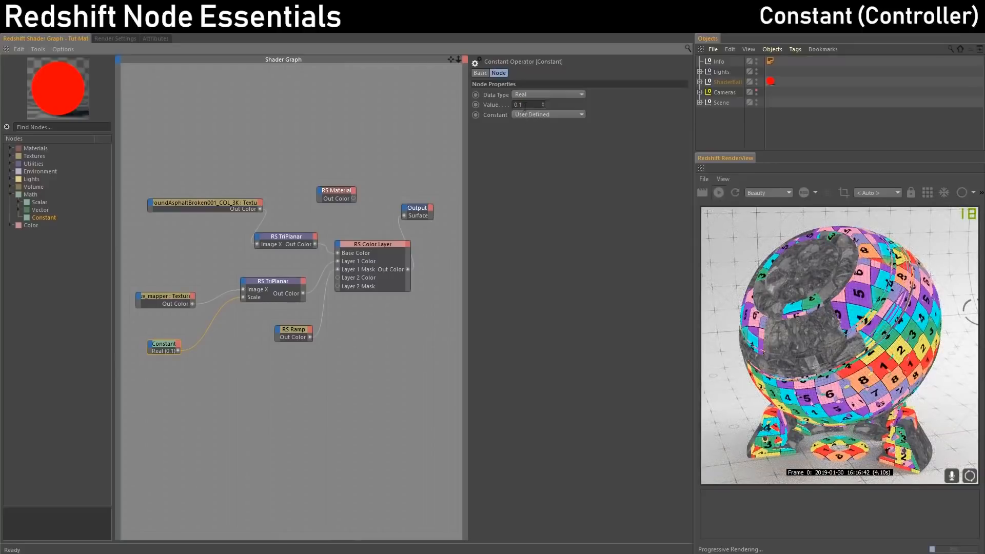
# Connect the Constant node to the coordinate Scale of the asphalt texture's TriPlanar node as well, and place it back below the uv_mapper node.
pyautogui.moveTo(168, 345); pyautogui.dragTo(257, 238)
pyautogui.moveTo(284, 255)
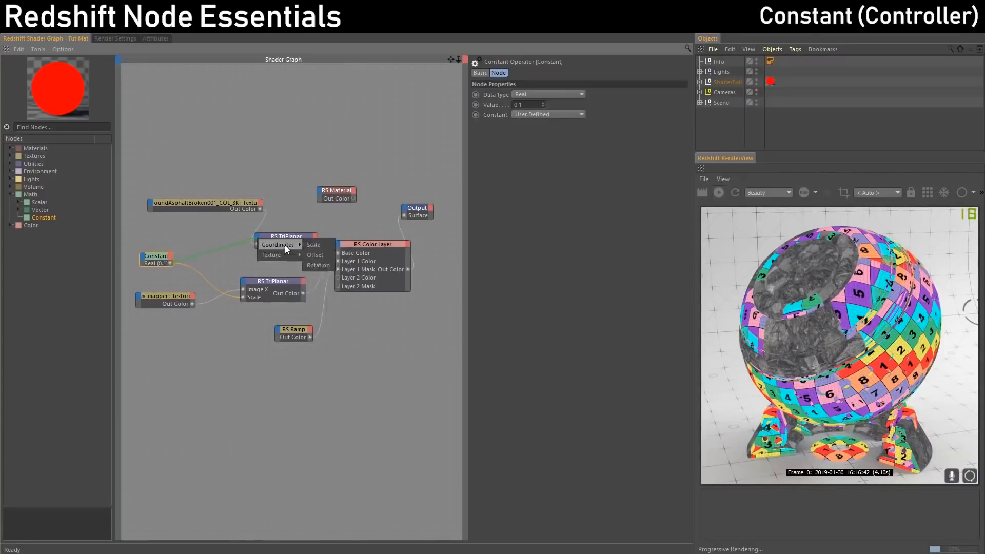
pyautogui.click(313, 242)
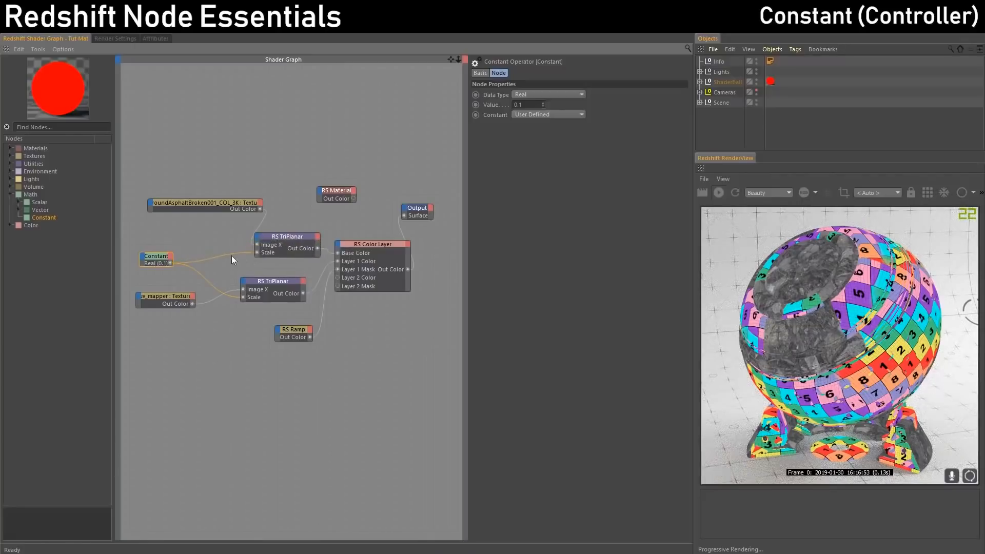
pyautogui.moveTo(159, 257); pyautogui.dragTo(165, 334)
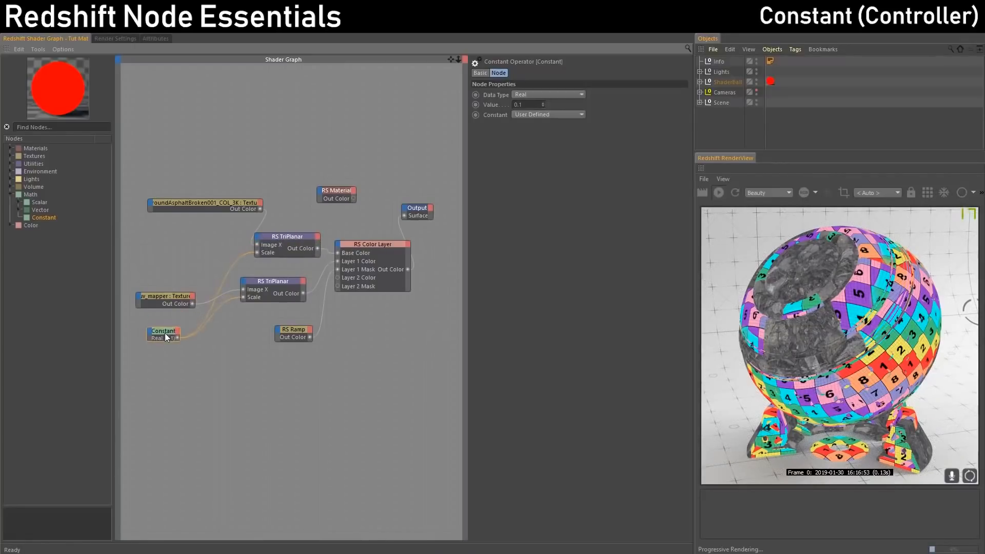
# Try a value of 0.5 on the shared Constant node, and return it to 0.1.
pyautogui.doubleClick(520, 104)
pyautogui.write('5')
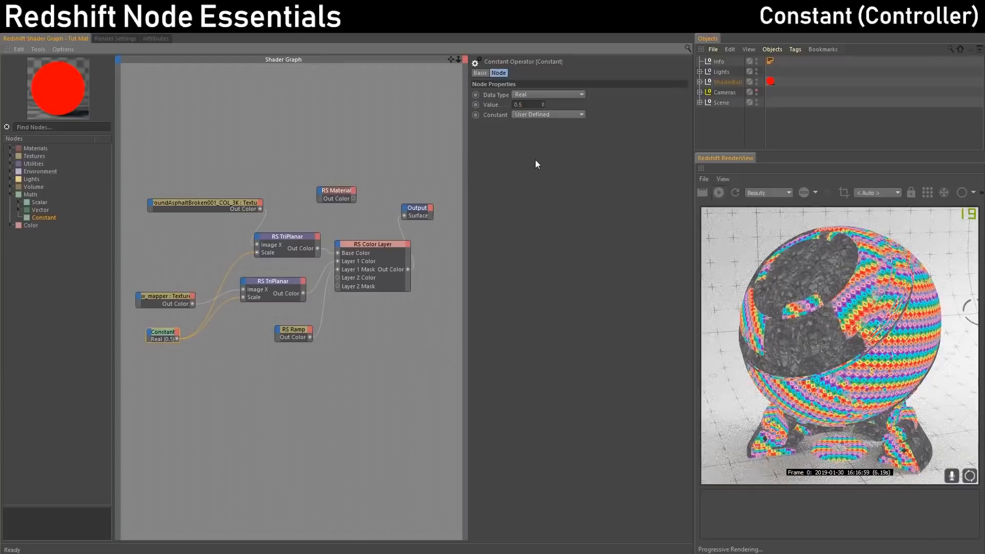
pyautogui.doubleClick(519, 104)
pyautogui.press('Return')
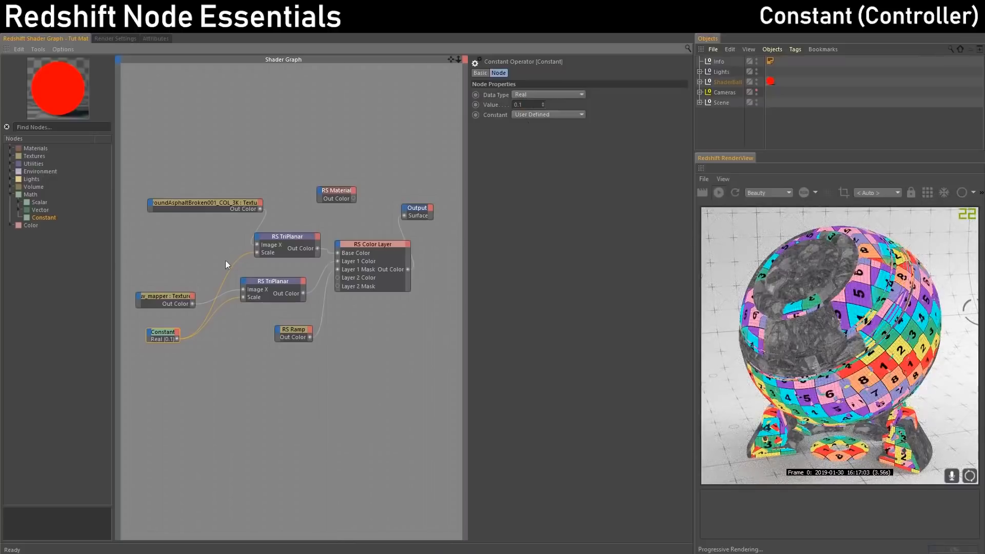
# Duplicate the Constant node above the uv_mapper texture, and connect the copy to the coordinate Rotation inputs of both TriPlanar nodes.
pyautogui.moveTo(168, 335); pyautogui.dragTo(169, 280)
pyautogui.click(263, 282)
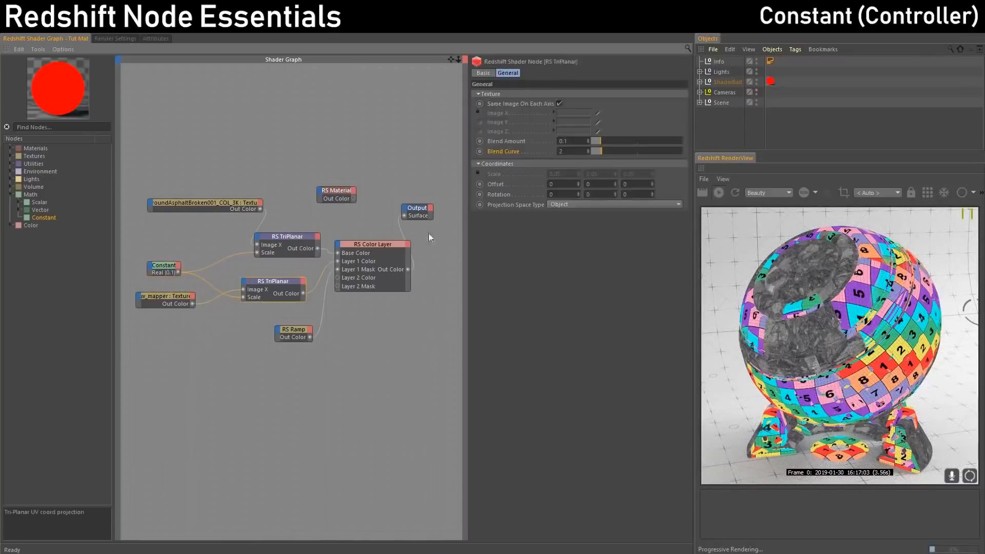
pyautogui.moveTo(164, 265); pyautogui.dragTo(244, 282)
pyautogui.moveTo(271, 292)
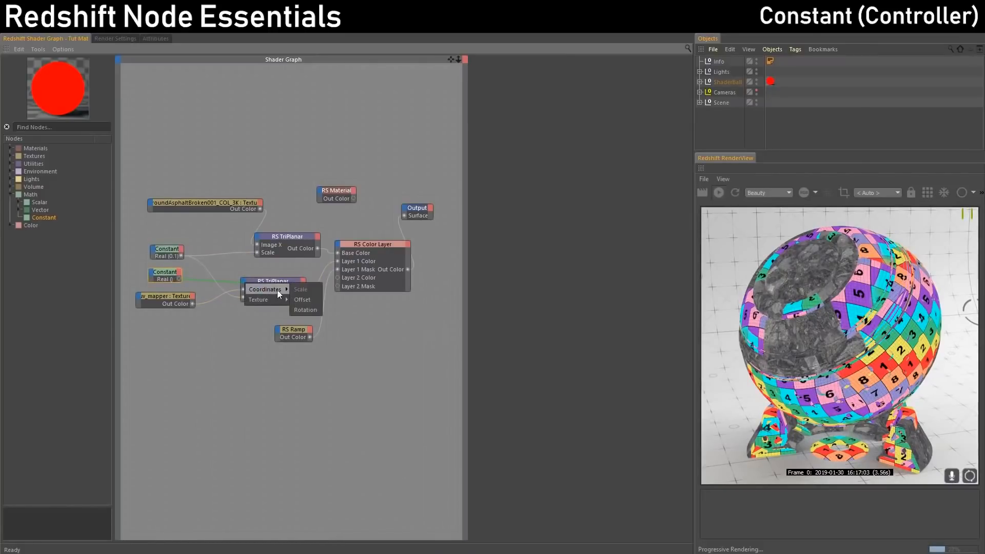
pyautogui.click(305, 309)
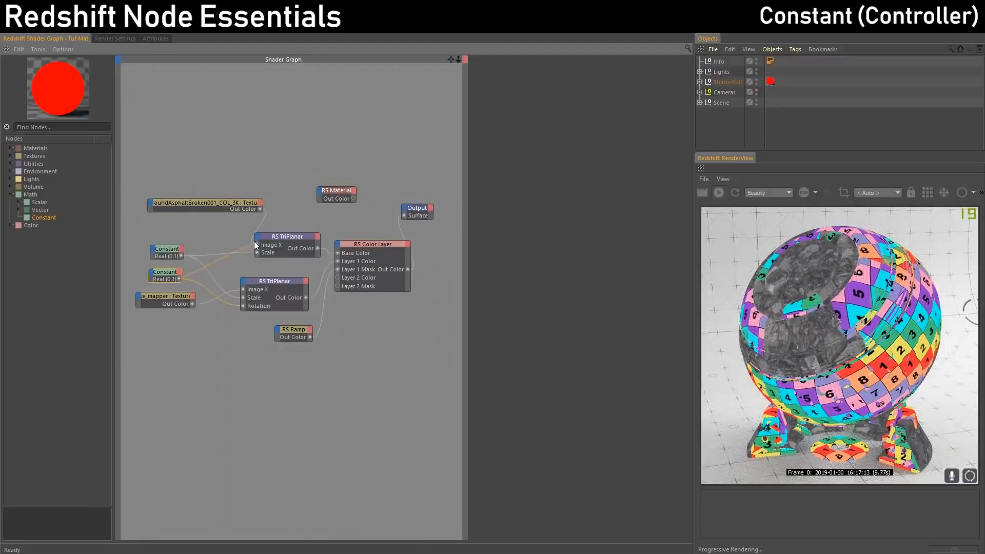
pyautogui.moveTo(254, 241); pyautogui.dragTo(257, 238)
pyautogui.moveTo(280, 254)
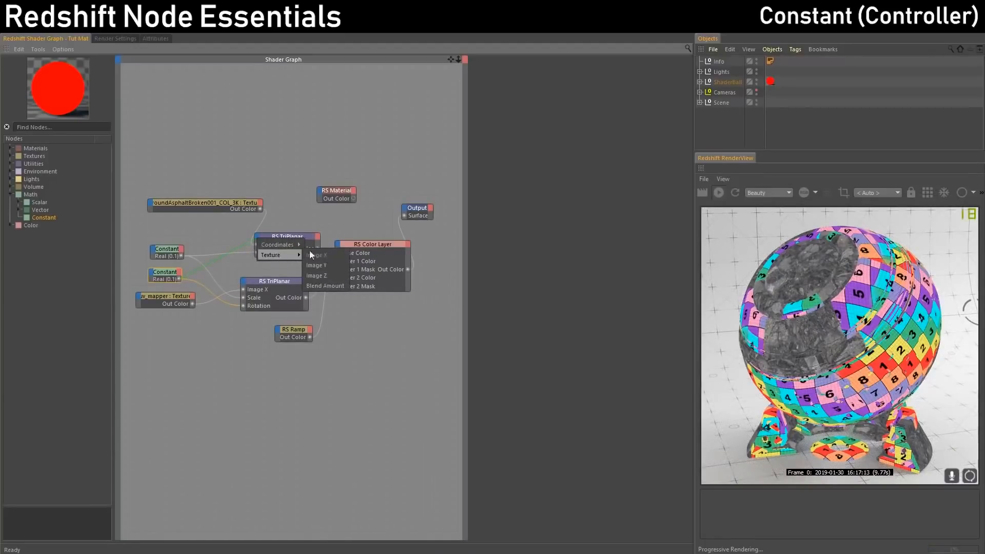
pyautogui.click(325, 259)
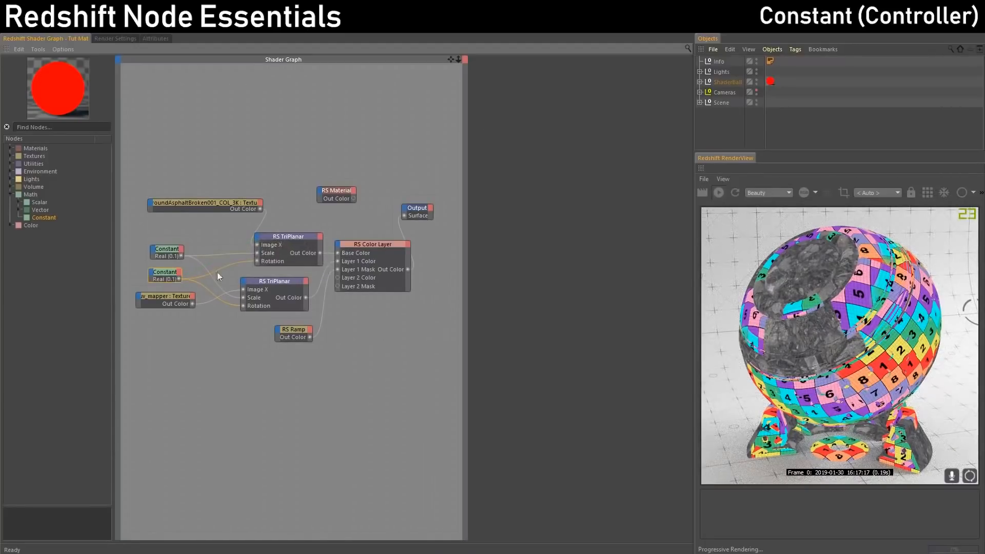
# Set the value of the Constant node that drives the TriPlanar rotations to 45.
pyautogui.click(164, 272)
pyautogui.doubleClick(525, 105)
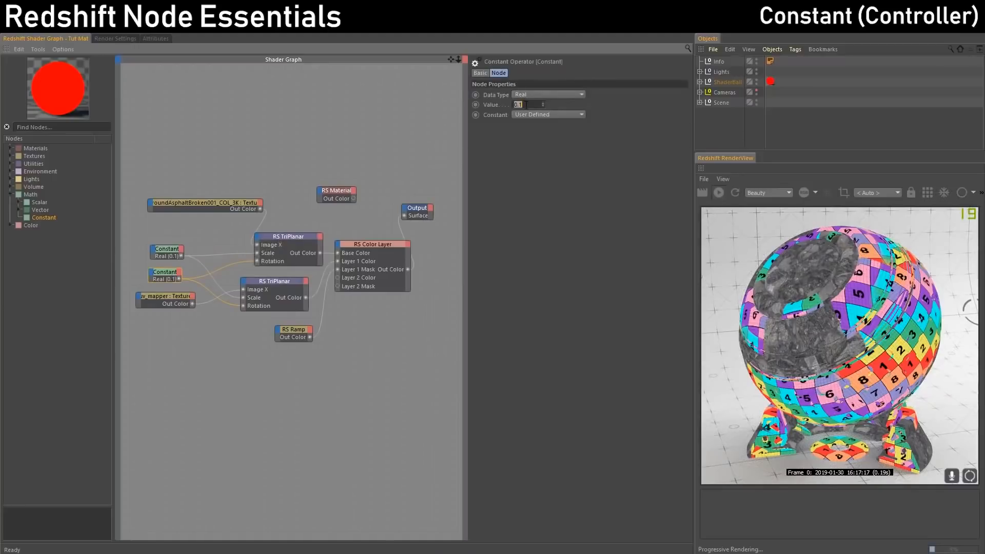
pyautogui.write('45')
pyautogui.press('Return')
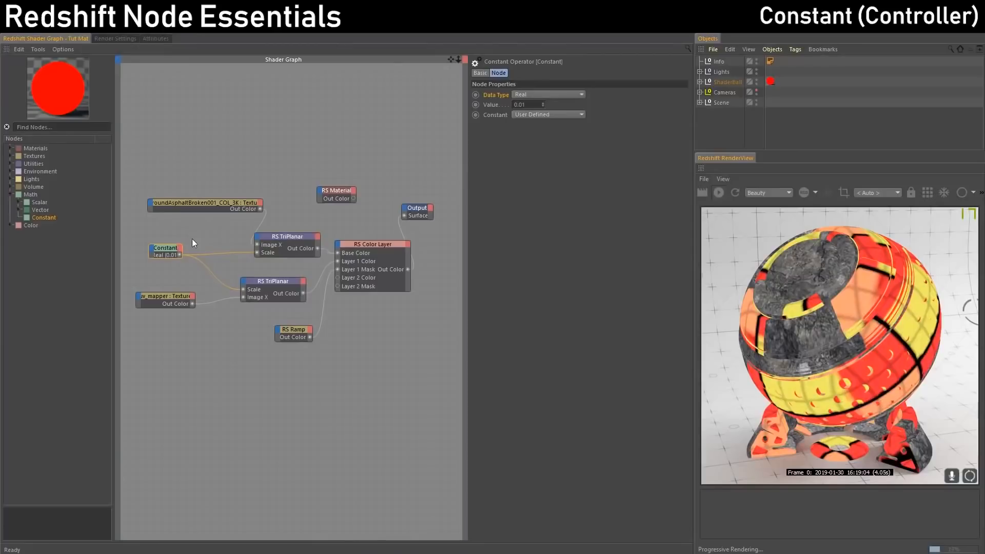
# Reposition the scale Constant node slightly, and change its Data Type from Real to Vector.
pyautogui.moveTo(165, 248); pyautogui.dragTo(180, 261)
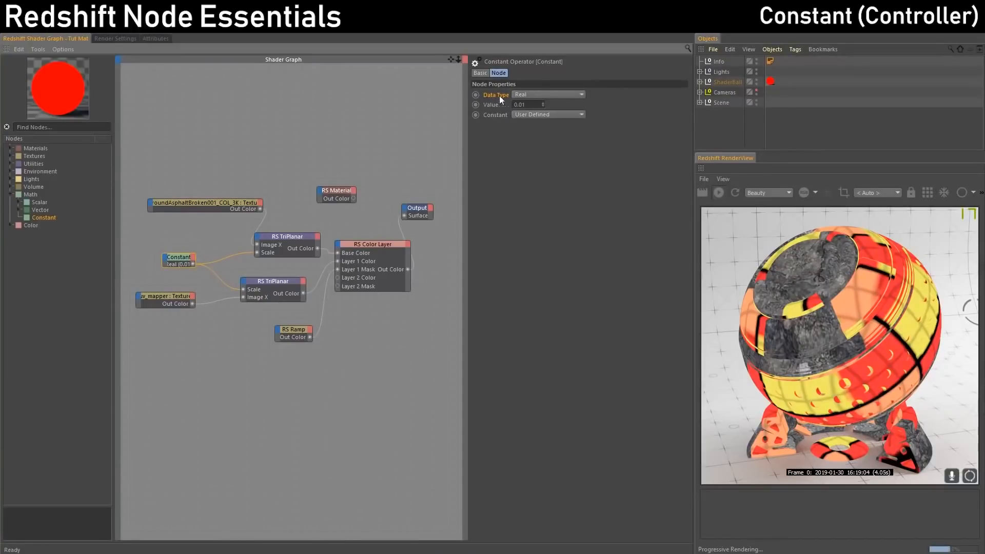
pyautogui.click(534, 94)
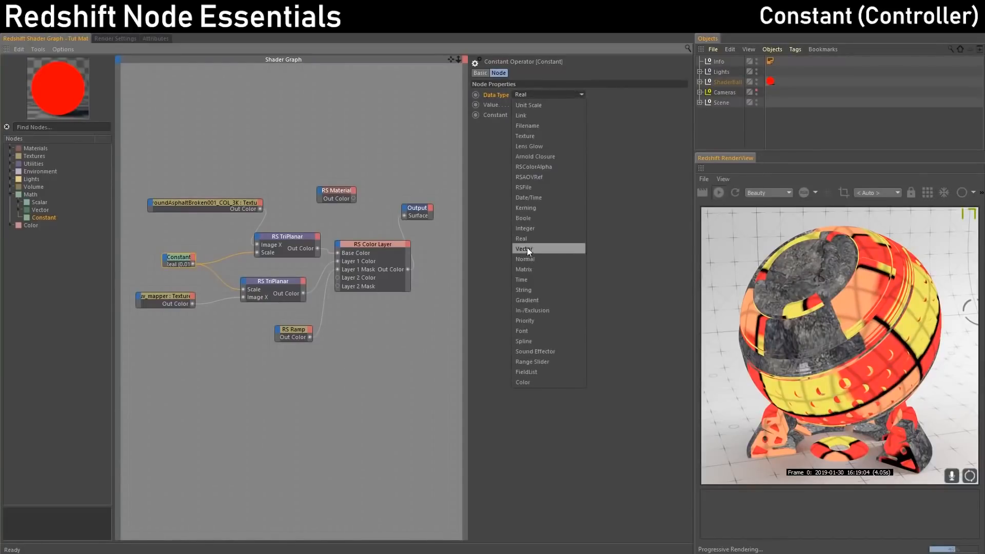
pyautogui.click(528, 249)
# Set all three components of the Constant node's vector value to 0.01.
pyautogui.click(552, 104)
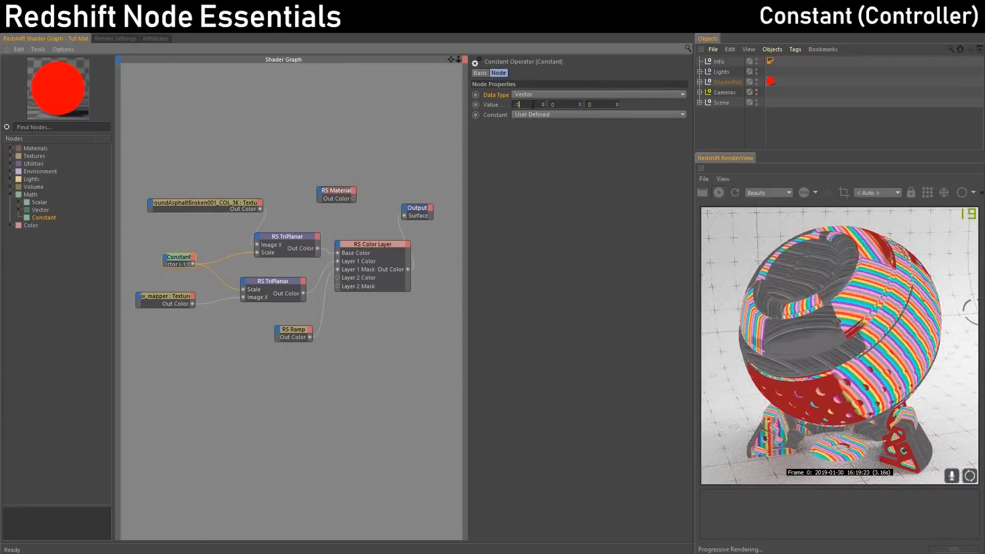
pyautogui.click(522, 104)
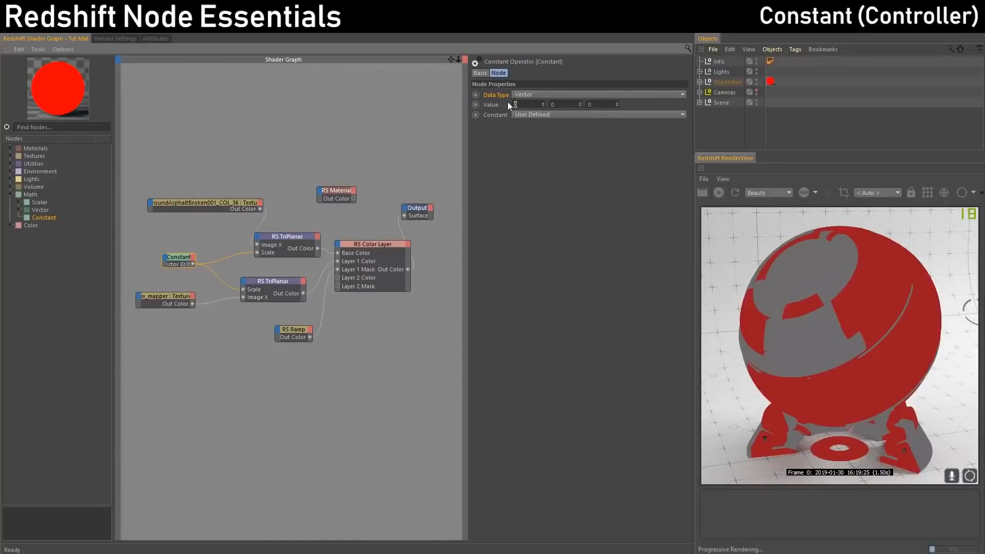
pyautogui.write('0.01')
pyautogui.press('Tab')
pyautogui.write('0.01')
pyautogui.press('Tab')
pyautogui.write('0.01')
pyautogui.press('Return')
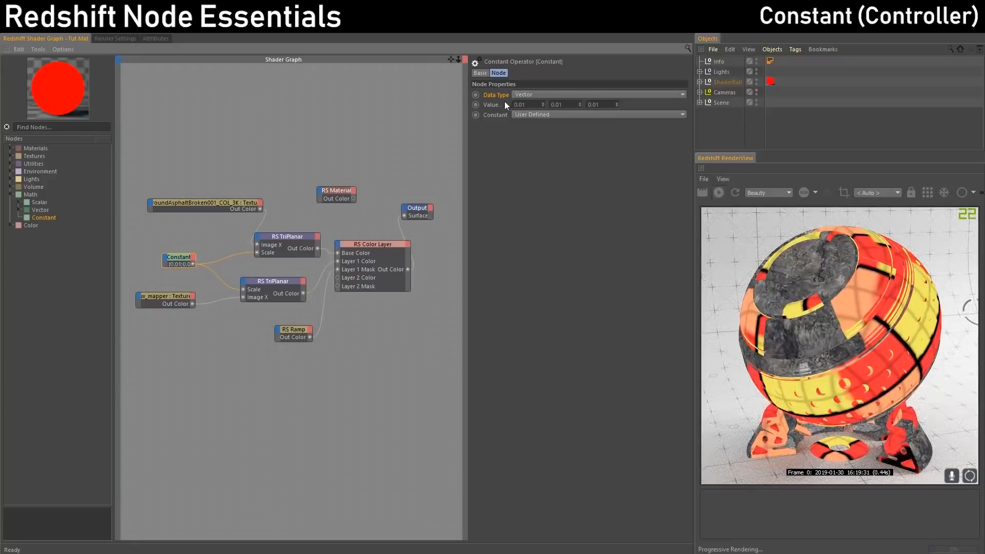
# Set the Constant vector's second component to 0.05 and third to 0.02, and try another value for the second component.
pyautogui.moveTo(558, 104); pyautogui.dragTo(600, 104)
pyautogui.write('5')
pyautogui.write('2')
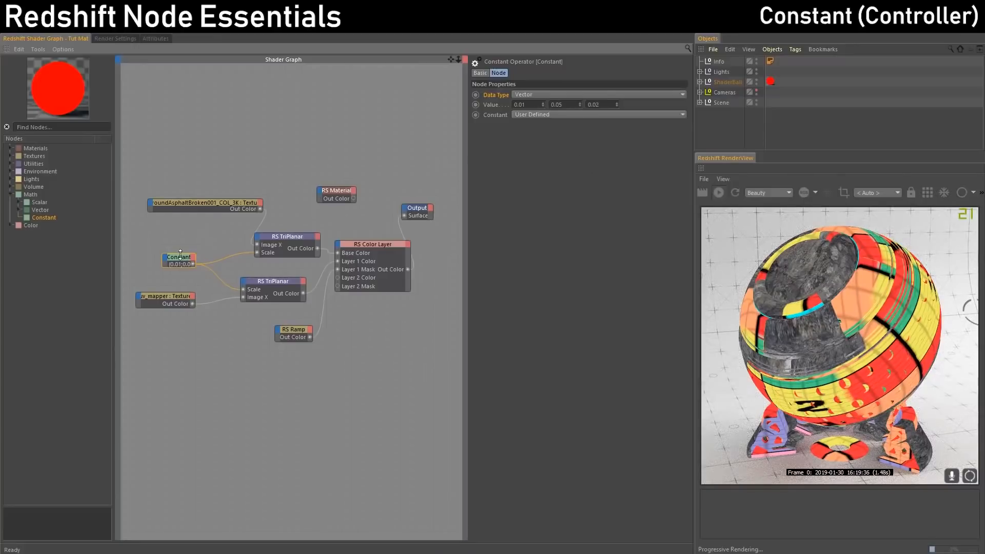
pyautogui.moveTo(182, 261); pyautogui.dragTo(183, 259)
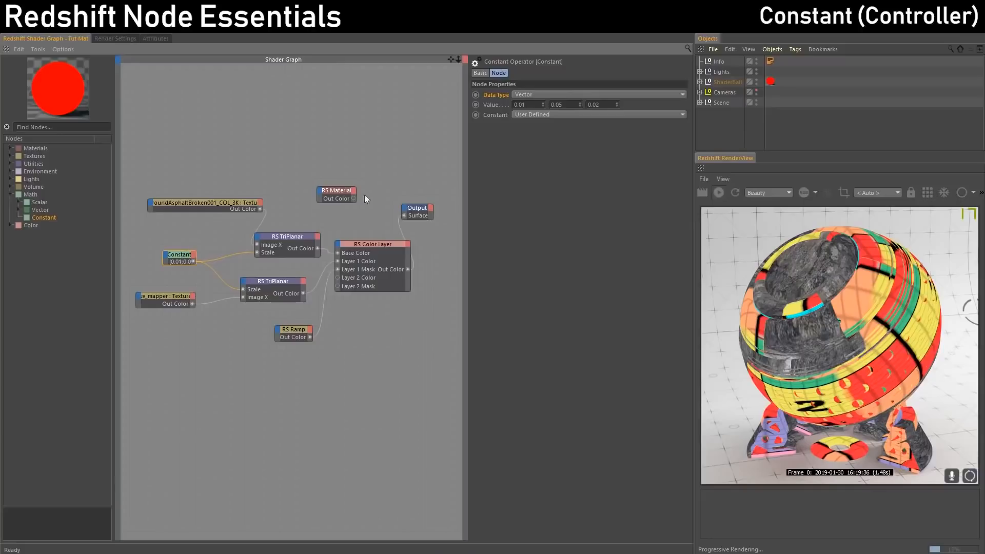
pyautogui.doubleClick(562, 105)
pyautogui.write('1')
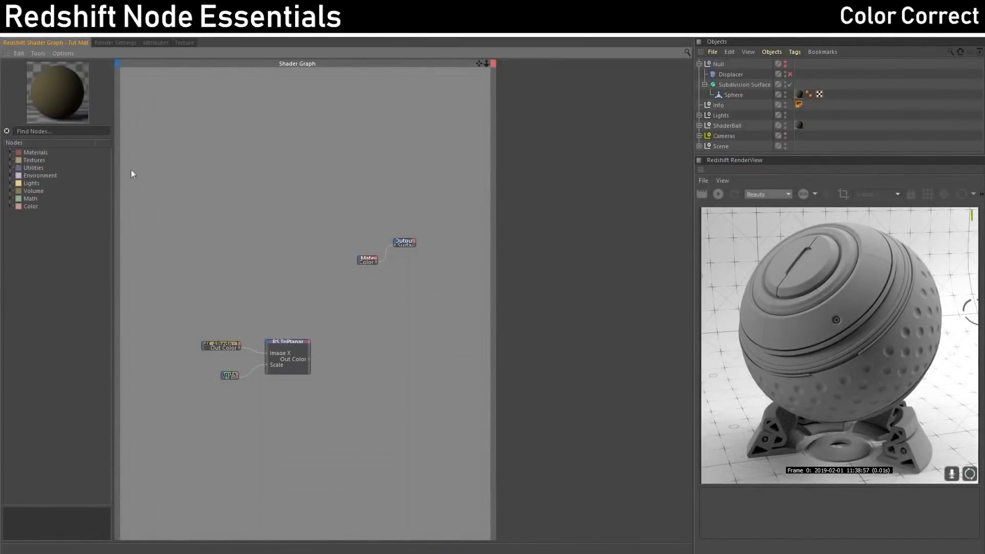
# Find the Color Correct node, add it to the graph, and feed the TriPlanar node's Out Color into its Input.
pyautogui.click(70, 131)
pyautogui.write('color corre')
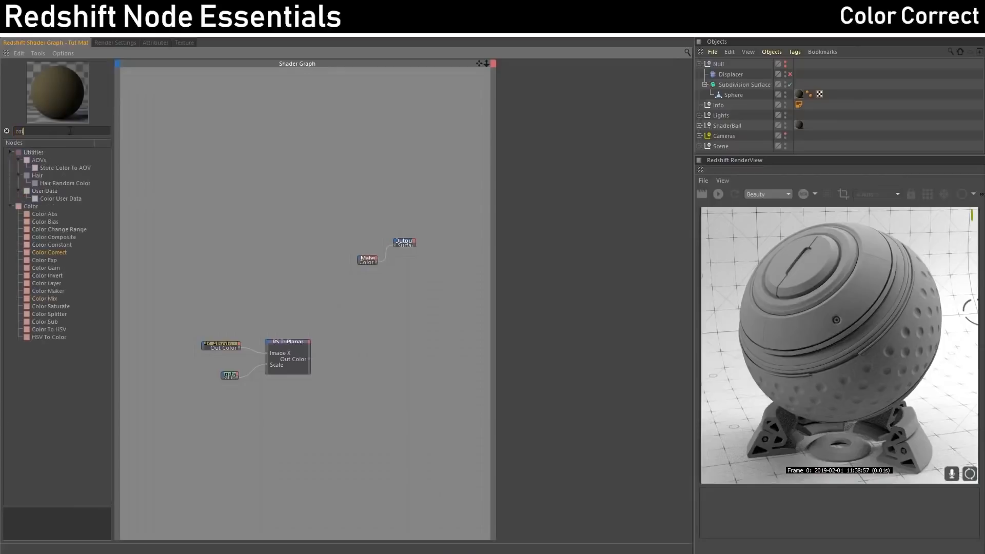
pyautogui.write('ct')
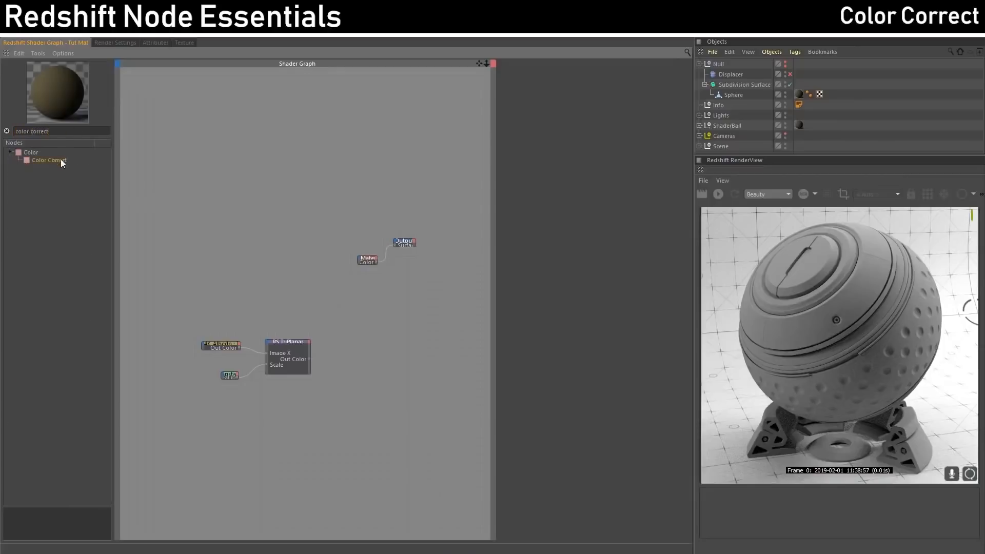
pyautogui.moveTo(47, 160); pyautogui.dragTo(324, 301)
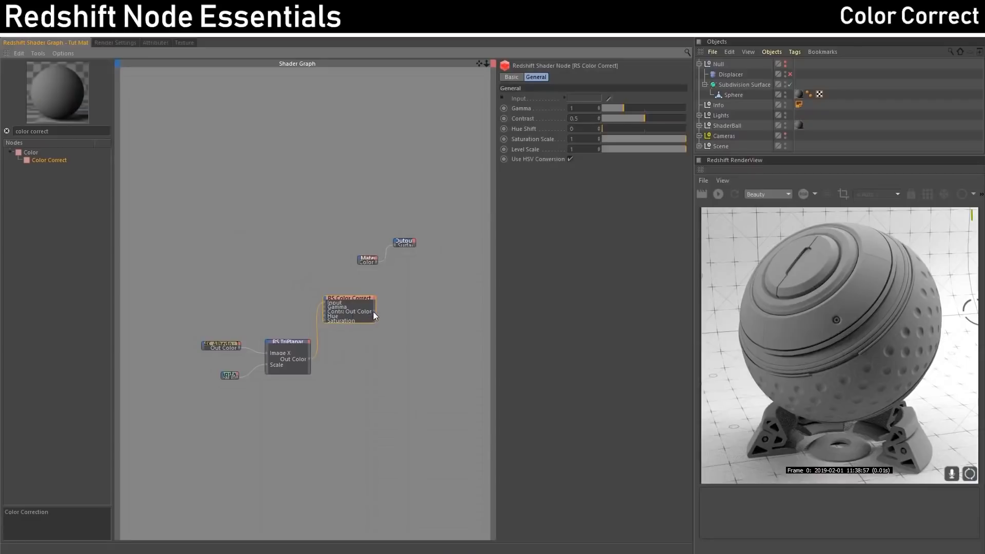
# Connect the Color Correct node's output to the RS Material's Diffuse Color, and nudge the node into place.
pyautogui.click(359, 258)
pyautogui.moveTo(395, 265)
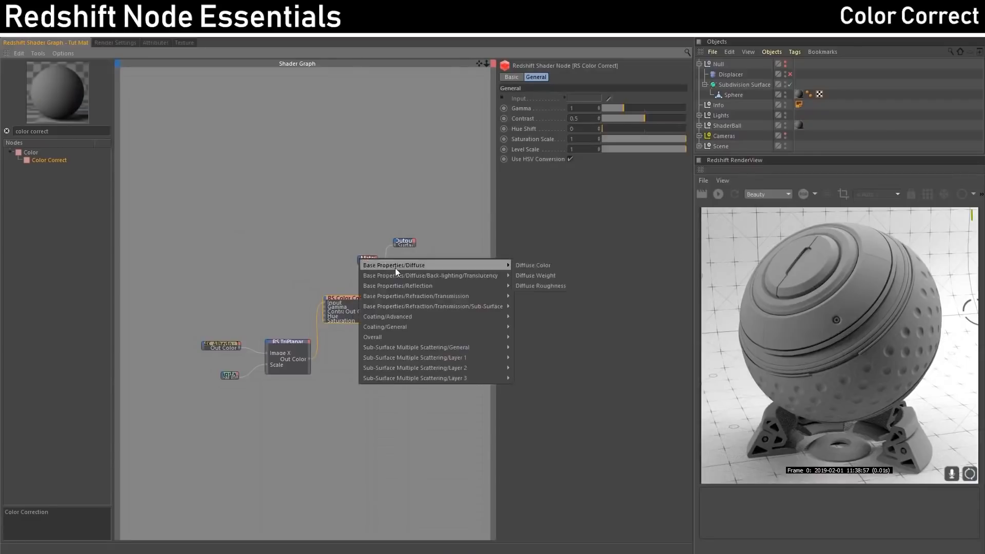
pyautogui.click(534, 266)
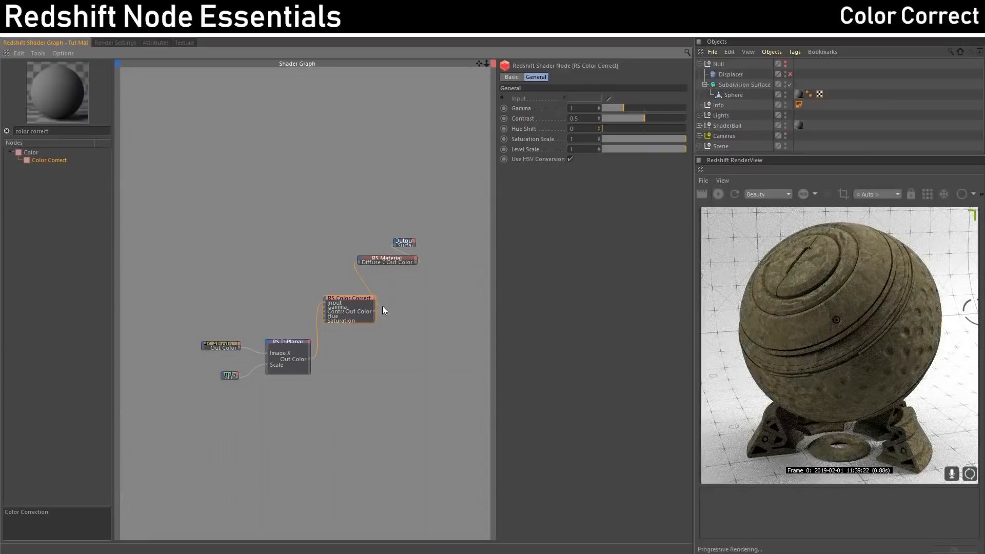
pyautogui.moveTo(350, 304); pyautogui.dragTo(340, 299)
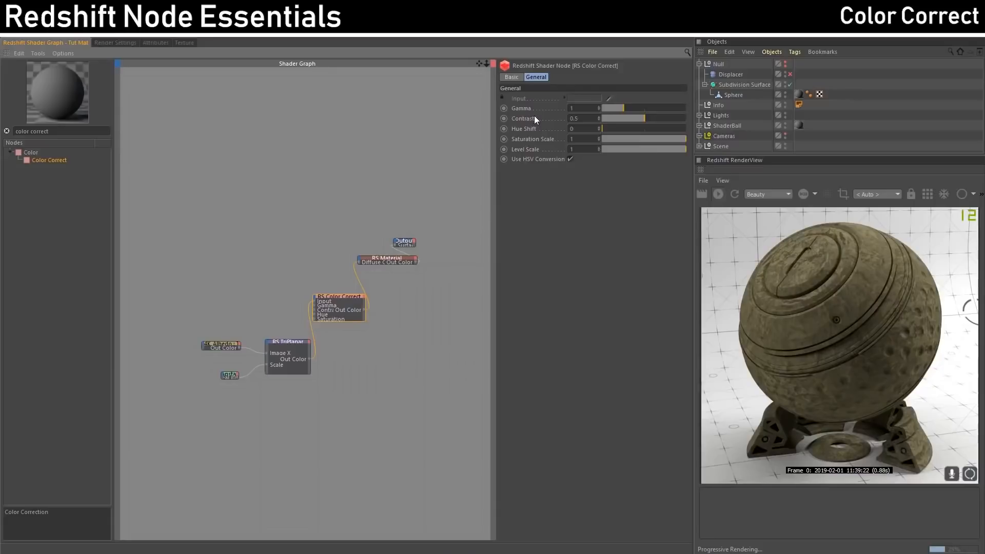
# Try a Gamma of 1.5 on the Color Correct node, and set it to 0.5.
pyautogui.click(585, 109)
pyautogui.write('.5')
pyautogui.press('Return')
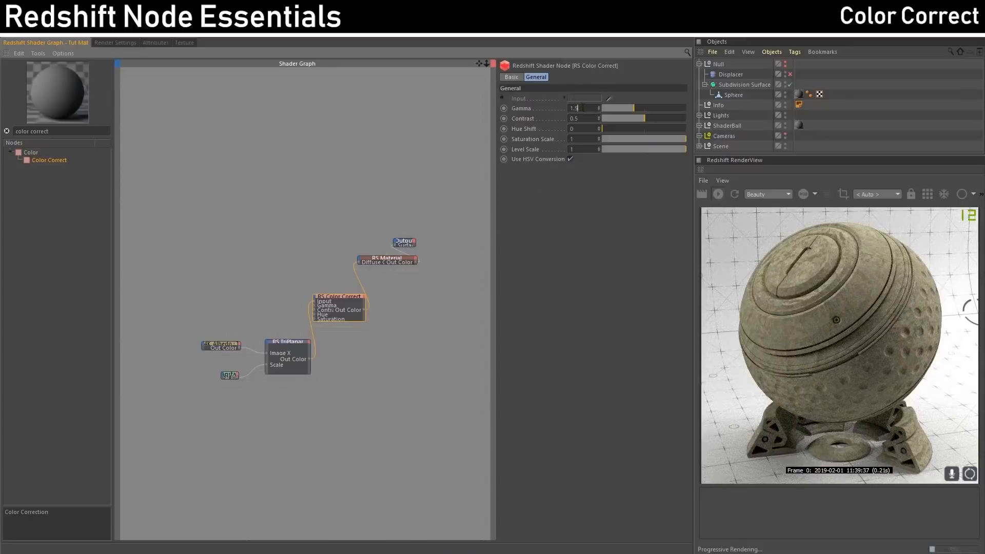
pyautogui.doubleClick(583, 108)
pyautogui.write('0.5')
pyautogui.press('Return')
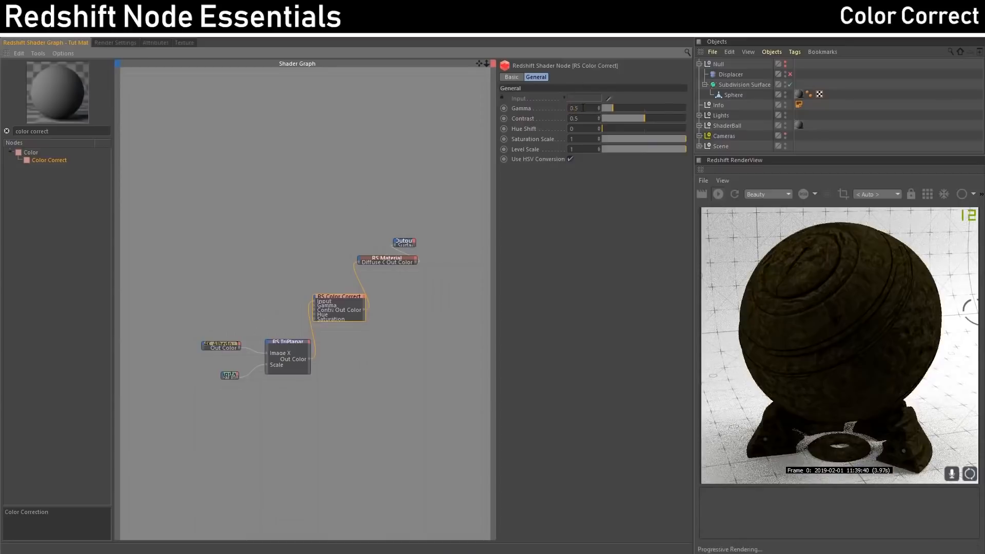
# Set the Color Correct node's Gamma to 1.
pyautogui.doubleClick(583, 108)
pyautogui.write('1')
pyautogui.press('Return')
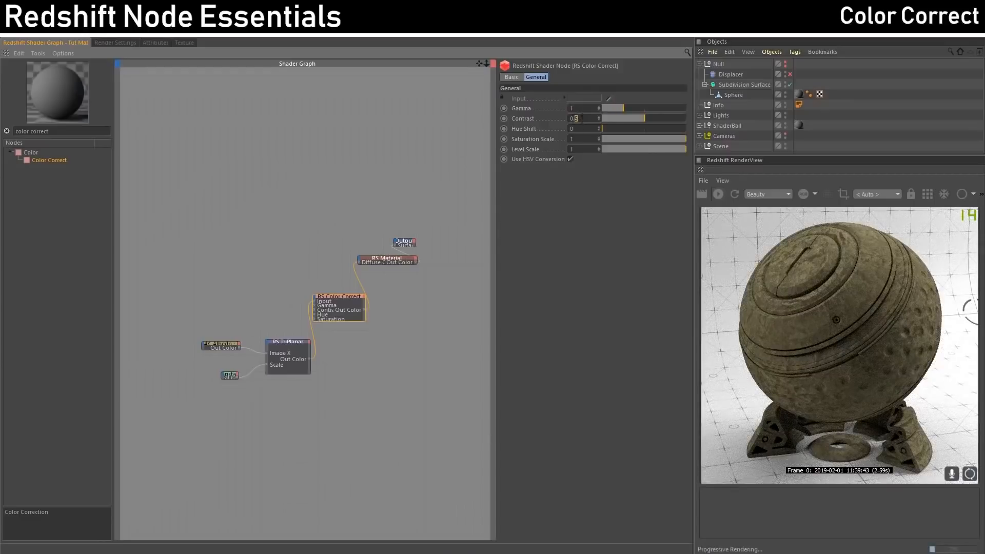
# Try Contrast values of 0.8 and 0.3 on the Color Correct node, and set it back to 0.5.
pyautogui.write('8')
pyautogui.press('Return')
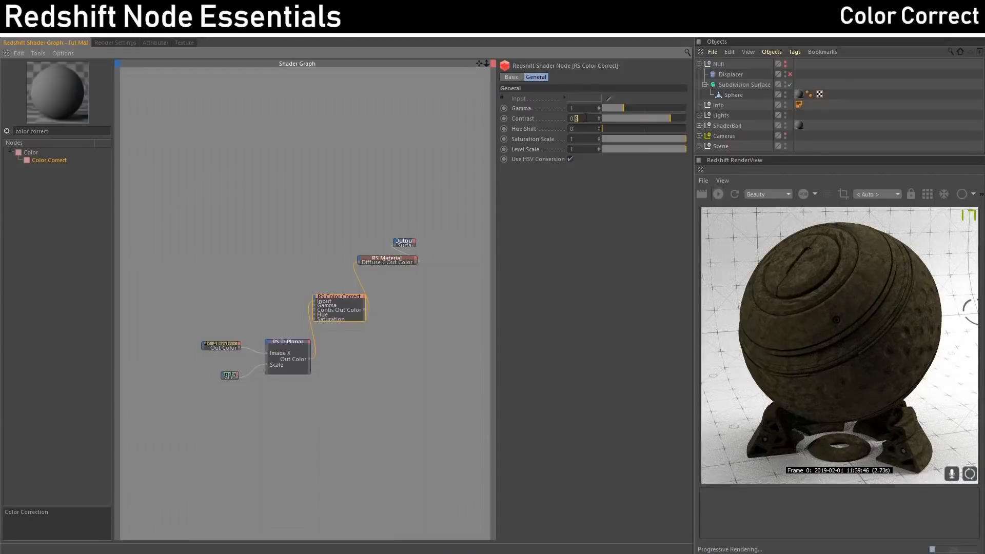
pyautogui.write('3')
pyautogui.press('Tab')
pyautogui.doubleClick(576, 118)
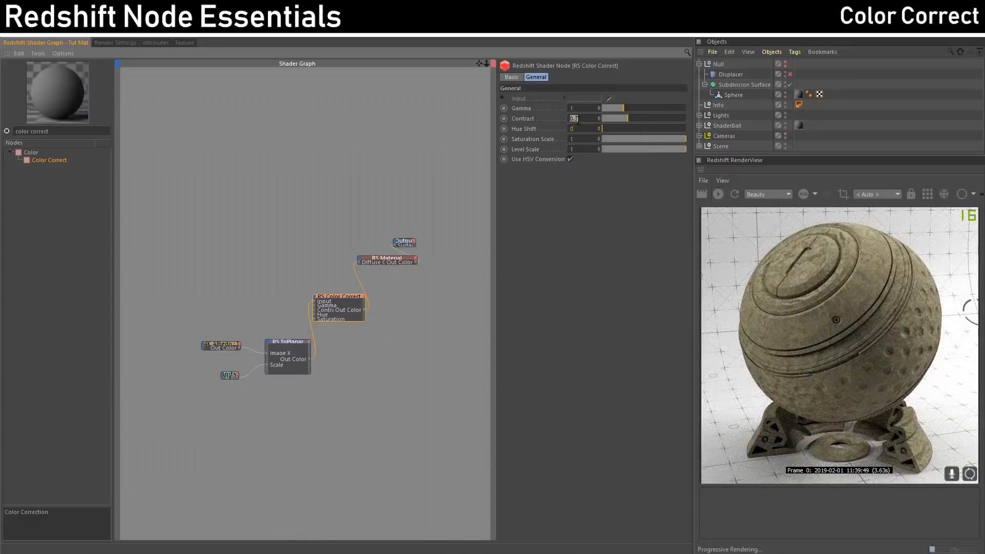
pyautogui.write('0.5')
pyautogui.press('Return')
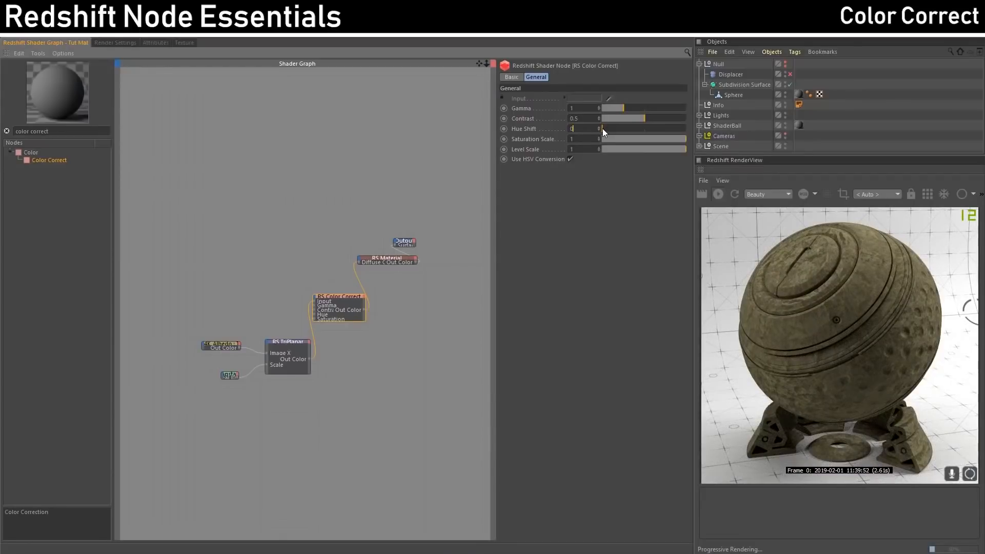
# Try shifting the hue, try Saturation Scale values of 2, 0.3 and 0, and set the scale back to 1.
pyautogui.moveTo(602, 128)
pyautogui.mouseDown()
pyautogui.moveTo(690, 132)
pyautogui.moveTo(593, 125)
pyautogui.mouseUp()
pyautogui.click(585, 139)
pyautogui.doubleClick(585, 139)
pyautogui.write('2')
pyautogui.press('Return')
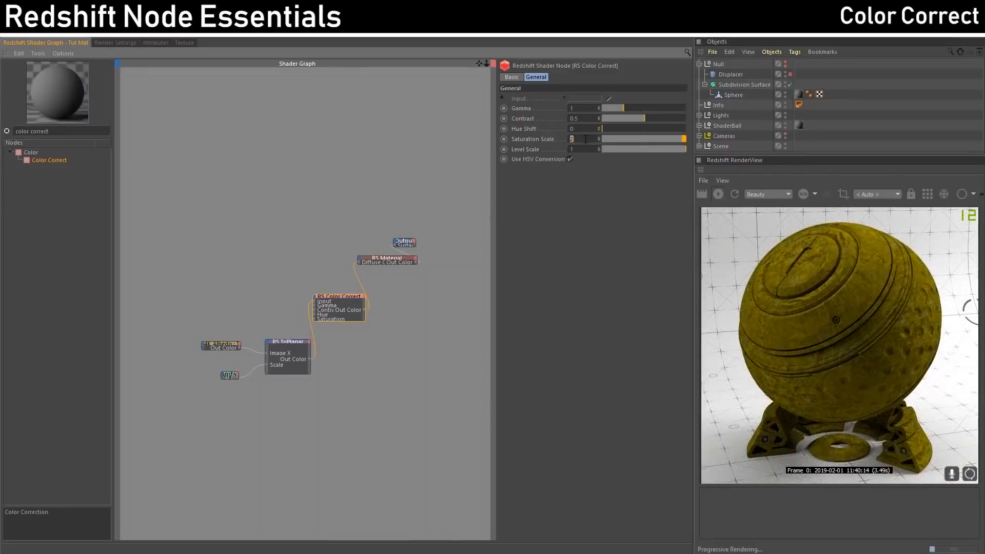
pyautogui.write('.3')
pyautogui.press('Return')
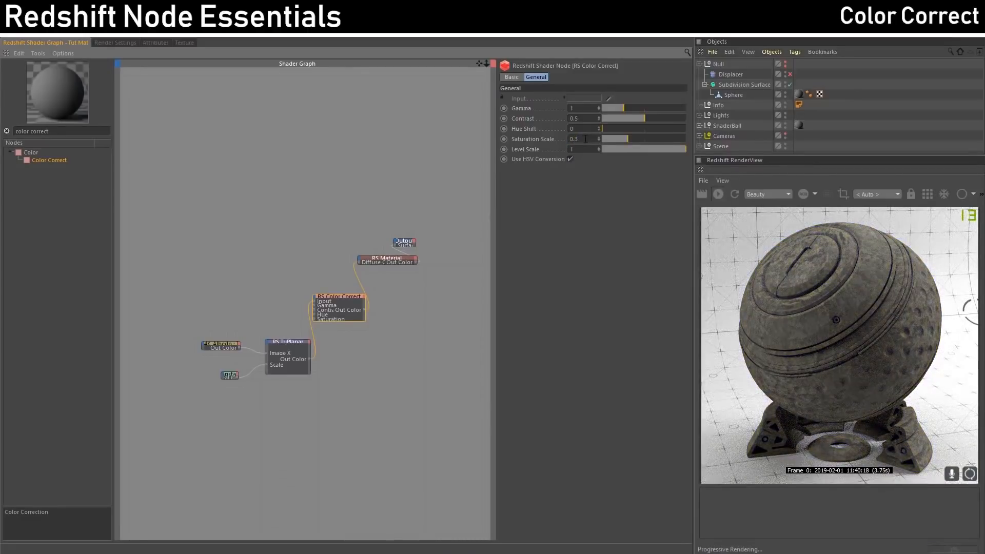
pyautogui.write('0')
pyautogui.press('Return')
pyautogui.write('1')
pyautogui.press('Tab')
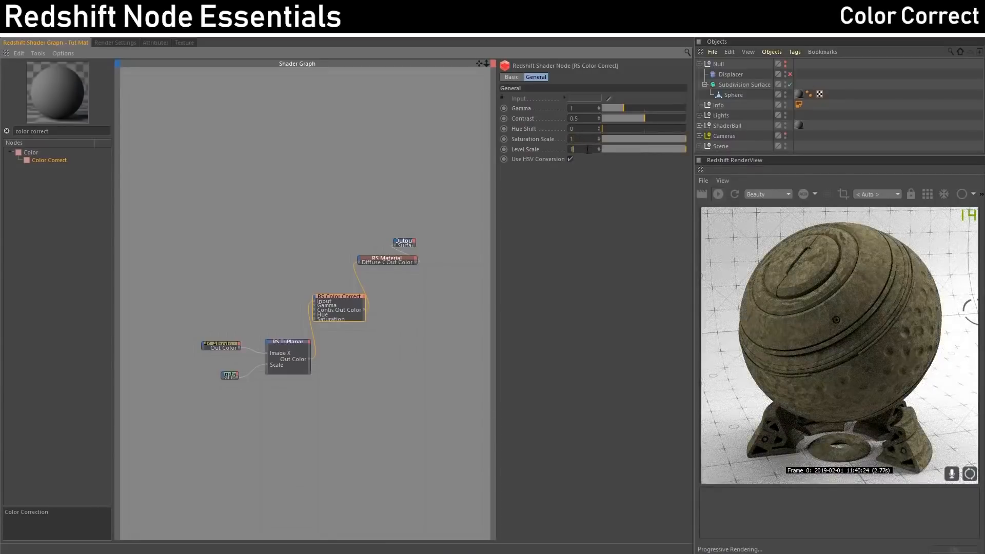
# Try Level Scale values of 2, 0.4 and 0 on the Color Correct node, and set it back to 1.
pyautogui.doubleClick(588, 150)
pyautogui.write('2')
pyautogui.press('Return')
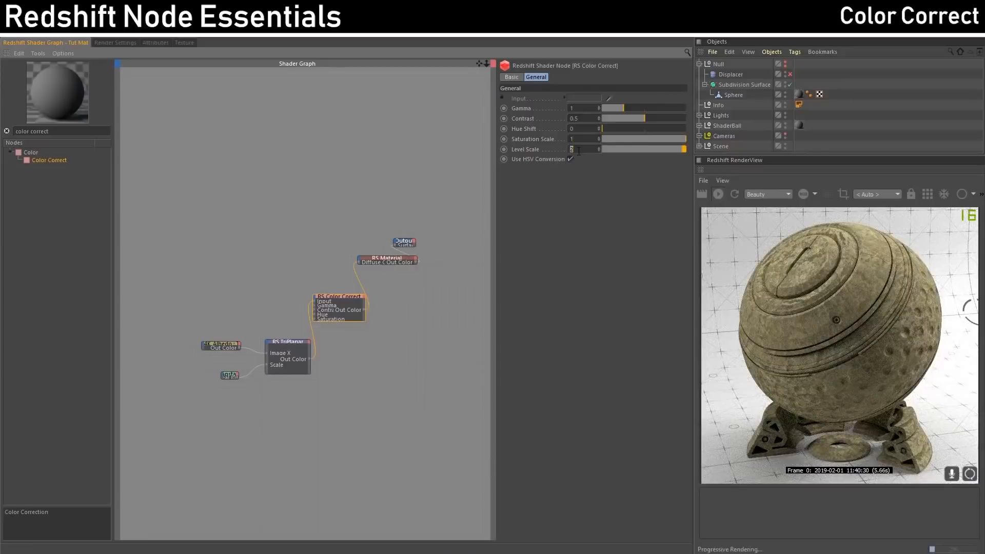
pyautogui.write('0.4')
pyautogui.press('Return')
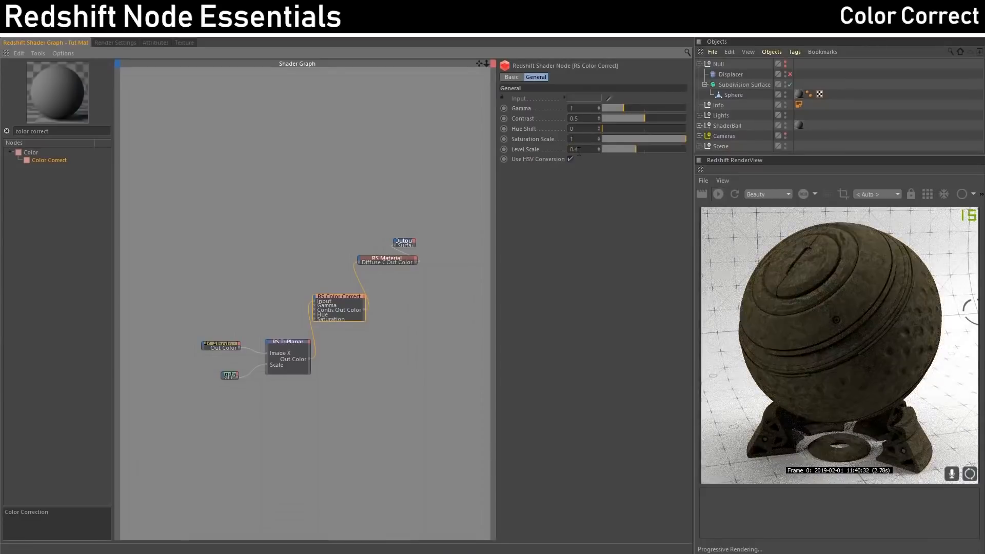
pyautogui.write('0')
pyautogui.press('Return')
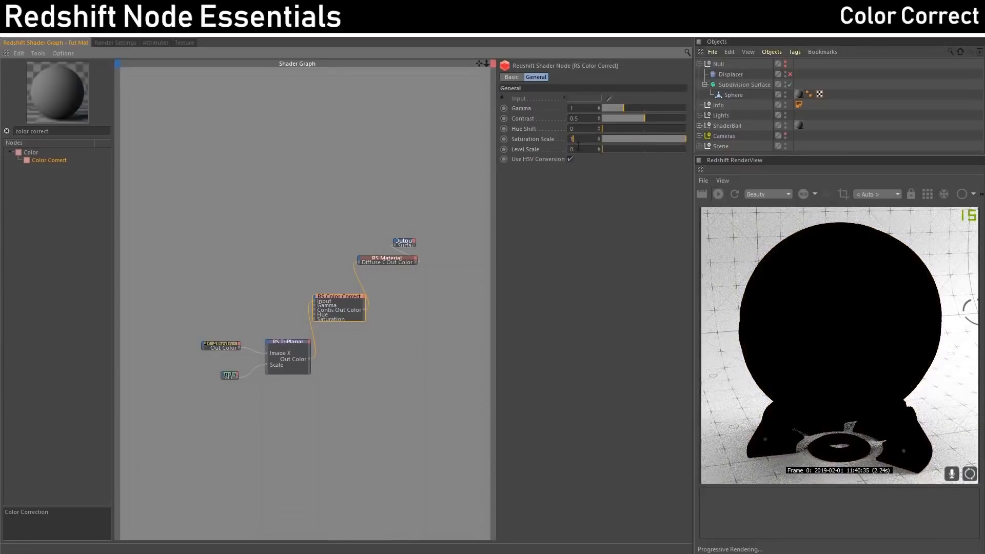
pyautogui.write('1')
pyautogui.press('Return')
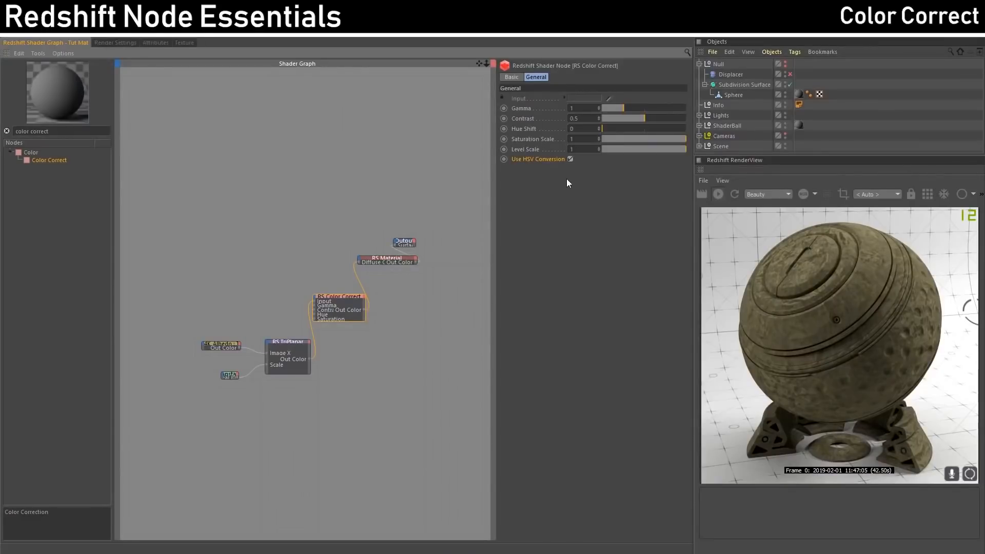
# Compare a Saturation Scale of 3 with Use HSV Conversion turned off, and turn the conversion back on.
pyautogui.click(570, 160)
pyautogui.write('3')
pyautogui.press('Return')
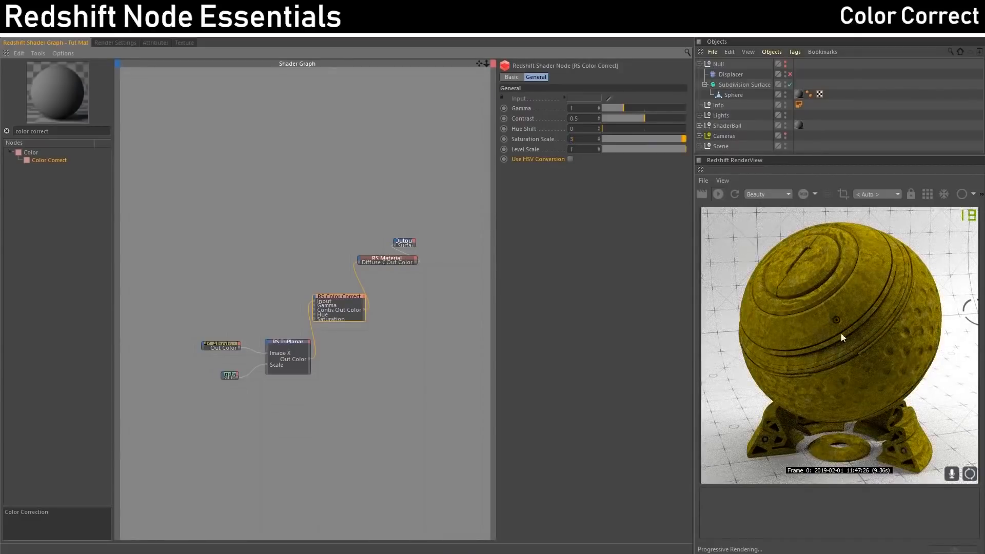
pyautogui.click(570, 159)
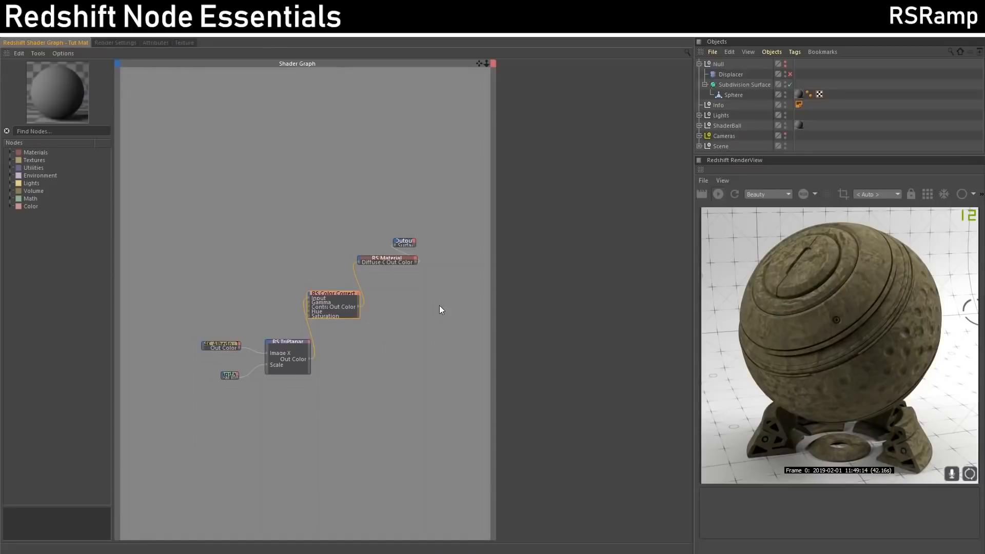
# Find the Ramp node, add it to the graph, and delete the Color Correct node.
pyautogui.click(64, 131)
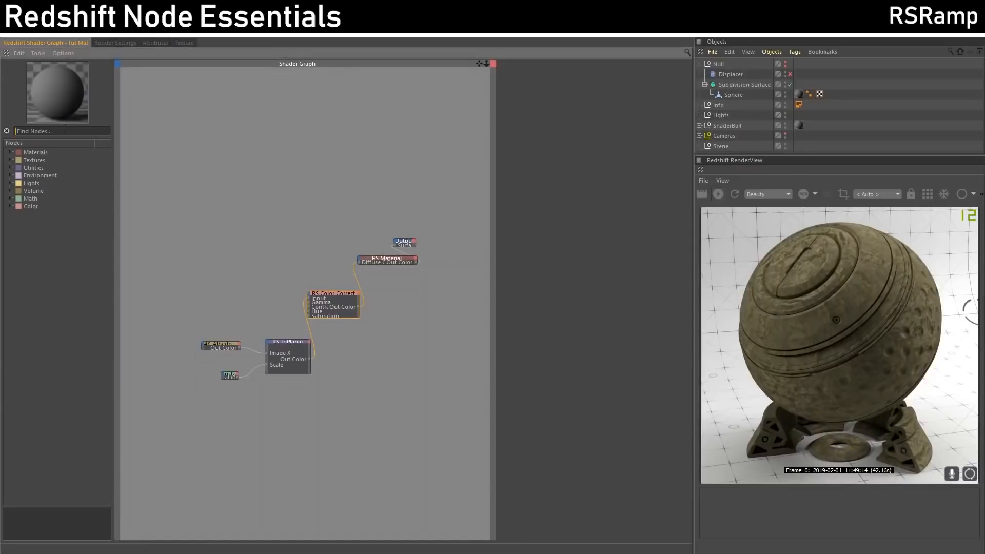
pyautogui.write('ramp')
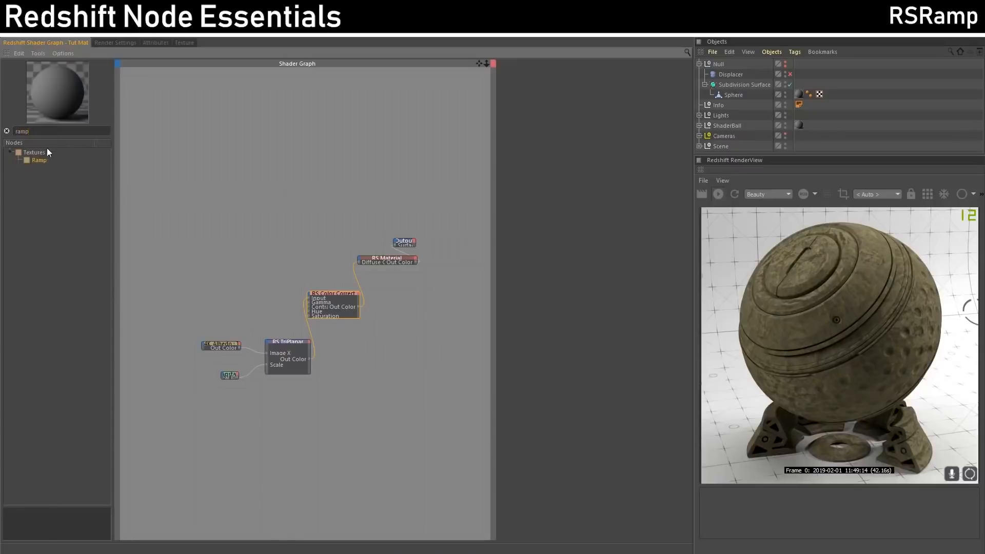
pyautogui.moveTo(35, 160); pyautogui.dragTo(315, 271)
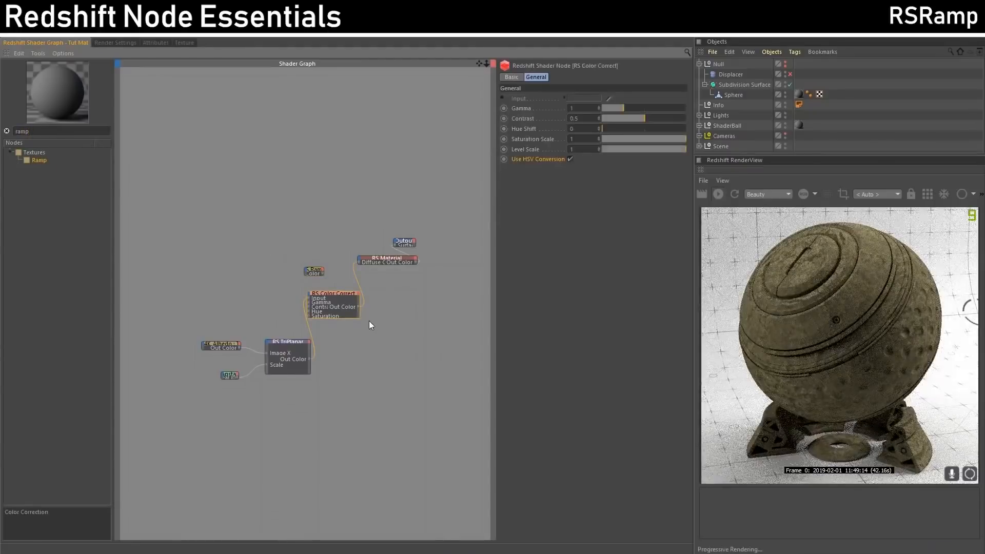
pyautogui.press('Delete')
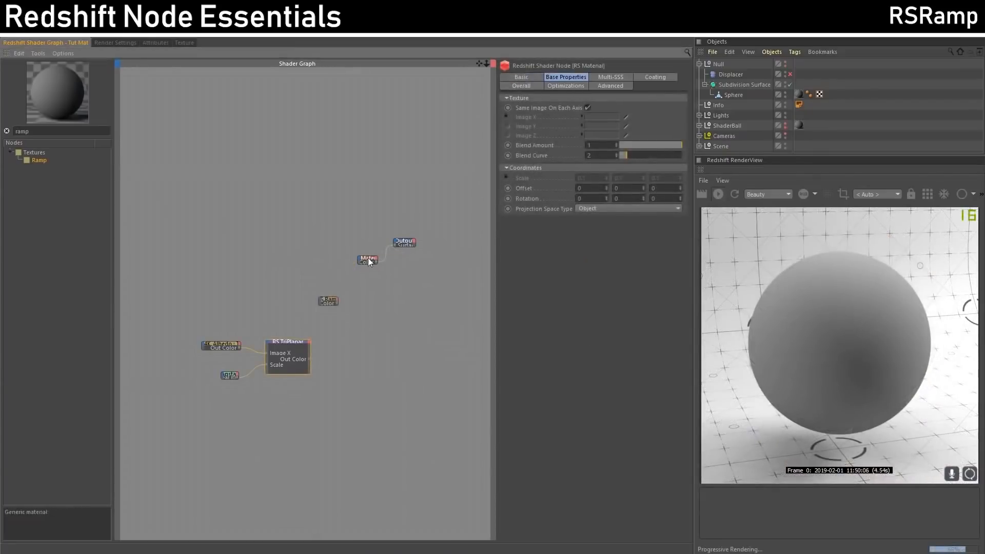
# Move the RS Material and Output nodes apart, and connect the Ramp node directly to the Output's Surface.
pyautogui.moveTo(367, 257); pyautogui.dragTo(330, 239)
pyautogui.moveTo(405, 242); pyautogui.dragTo(417, 258)
pyautogui.click(330, 301)
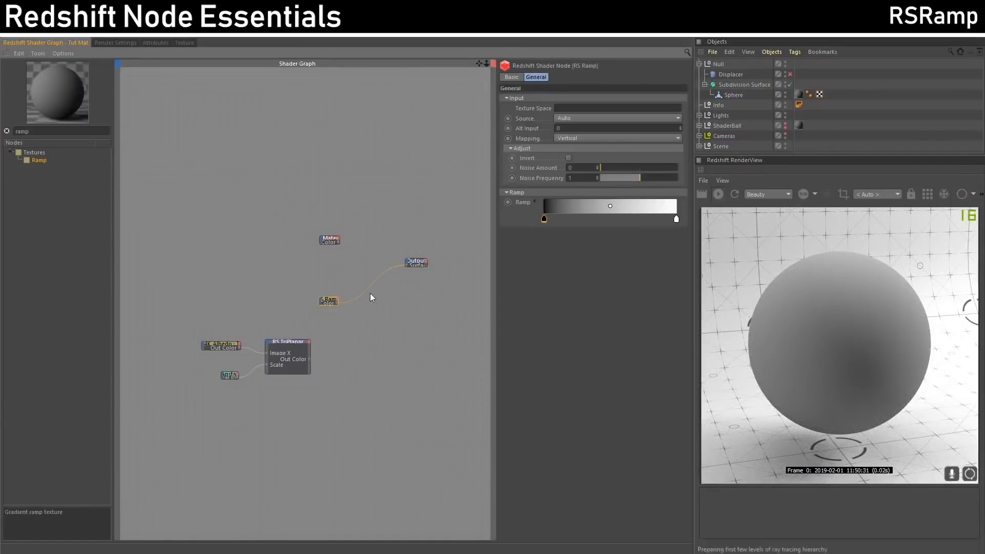
pyautogui.press('o')
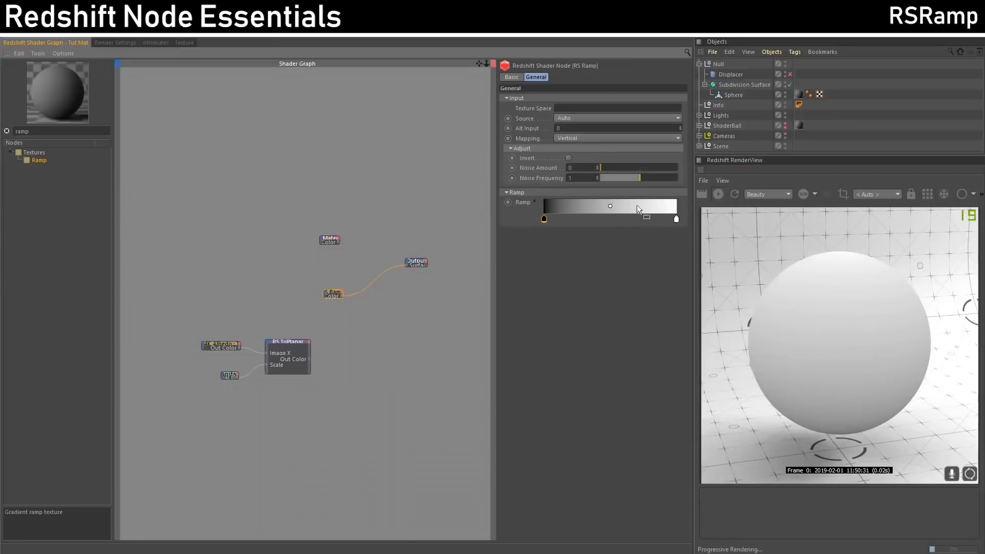
# Bring the ramp's black and white knots closer together, and cycle its Mapping through Horizontal, Diagonal and Radial to Circular.
pyautogui.click(543, 220)
pyautogui.moveTo(544, 224); pyautogui.dragTo(640, 222)
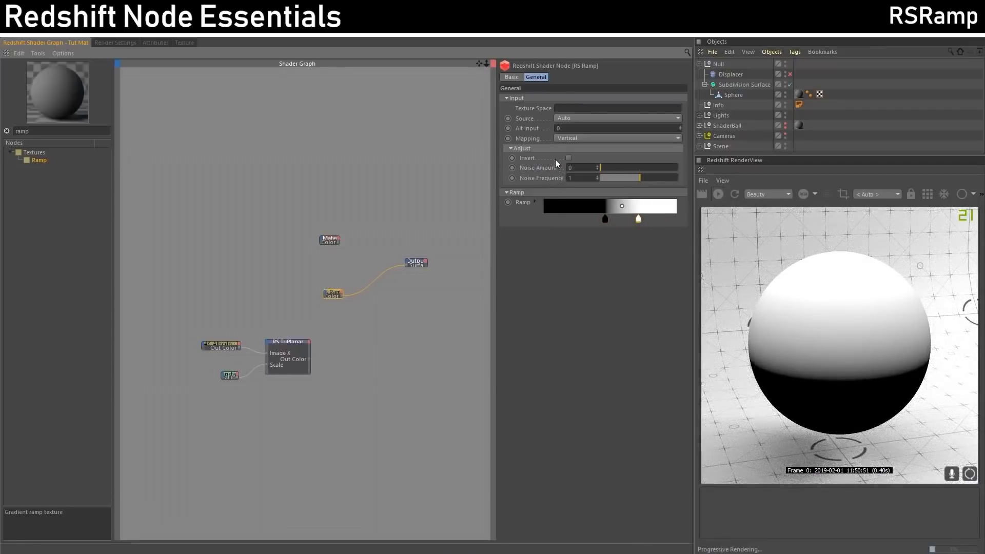
pyautogui.click(564, 138)
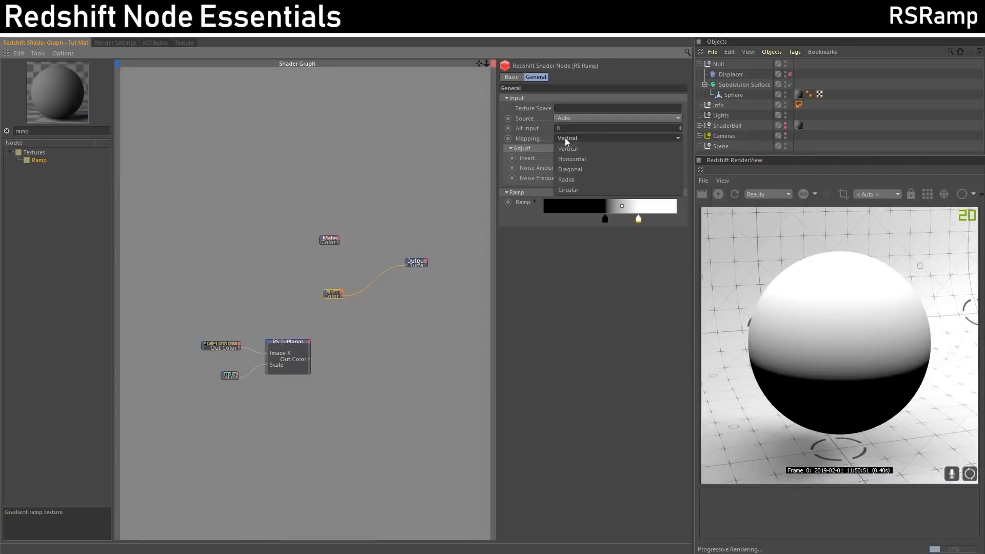
pyautogui.click(564, 138)
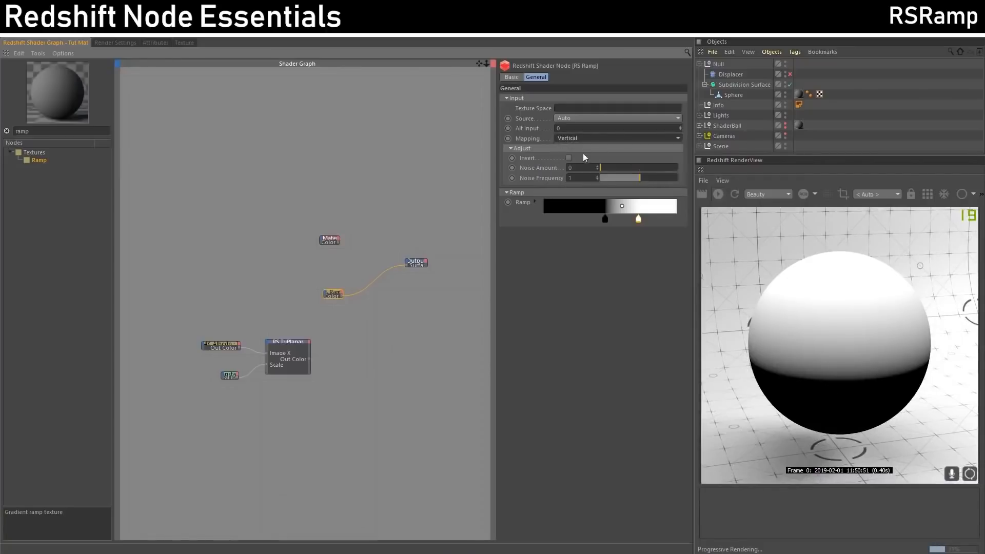
pyautogui.scroll(-1, 570, 138)
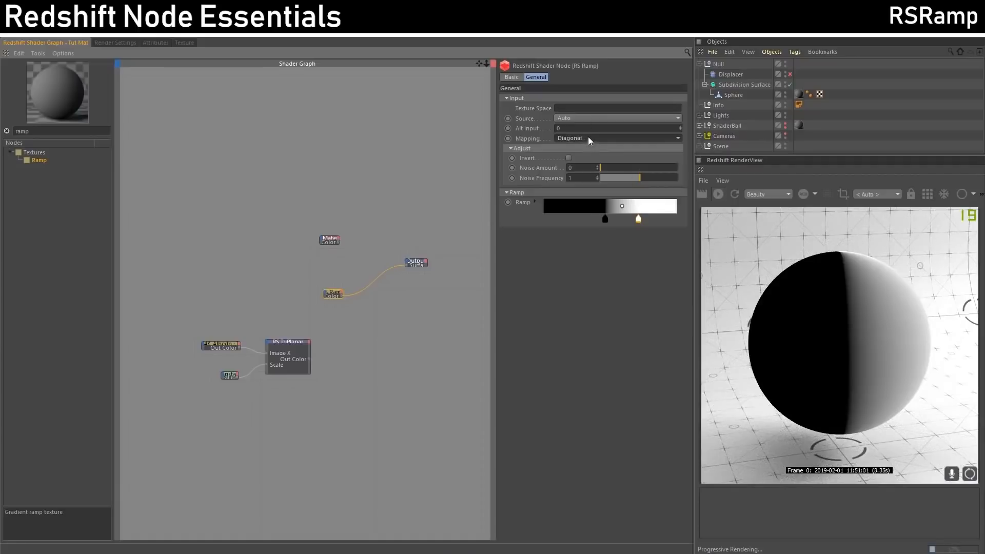
pyautogui.scroll(-1, 588, 137)
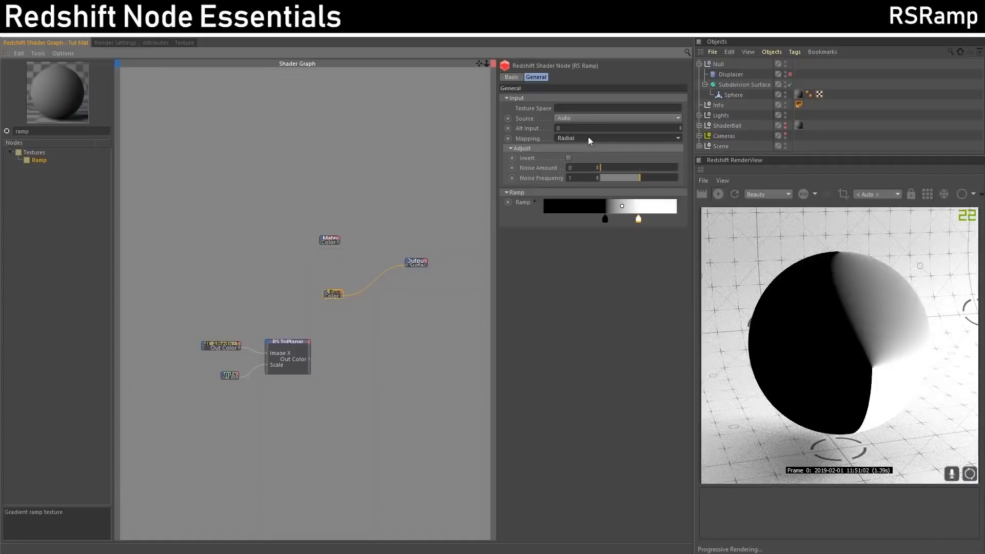
pyautogui.scroll(-1, 587, 137)
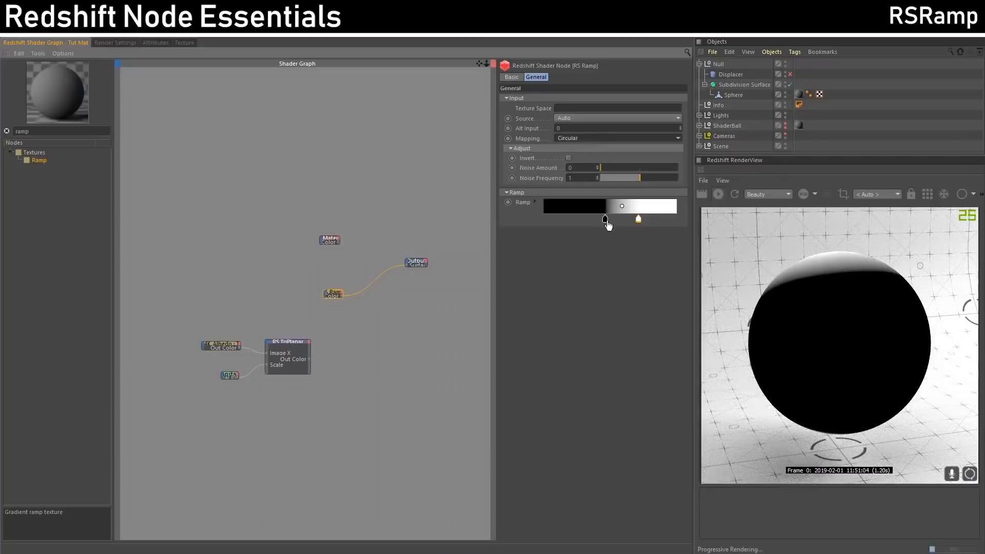
# Try the black knot nearer the start of the circular ramp, and return both knots to the gradient's ends.
pyautogui.moveTo(608, 224); pyautogui.dragTo(564, 225)
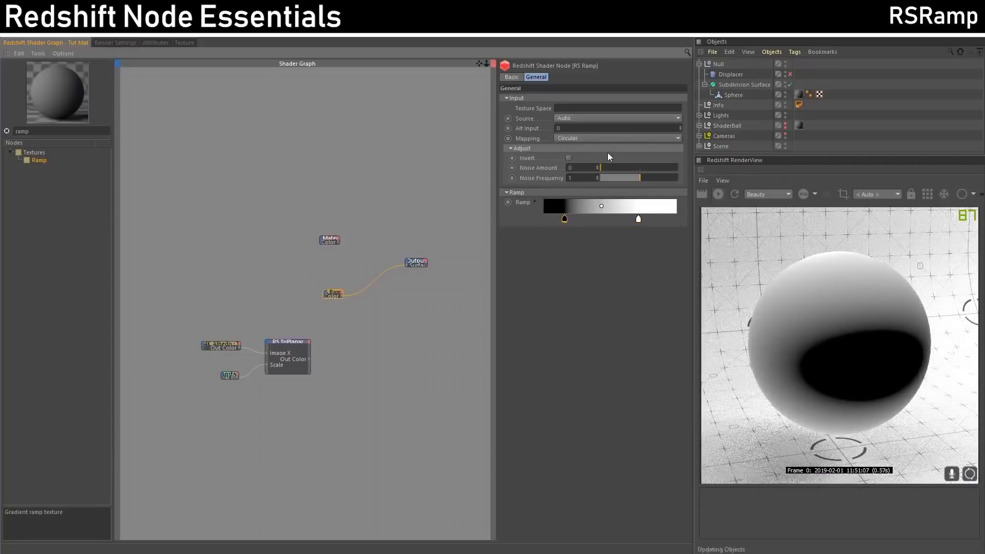
pyautogui.click(589, 135)
pyautogui.click(593, 138)
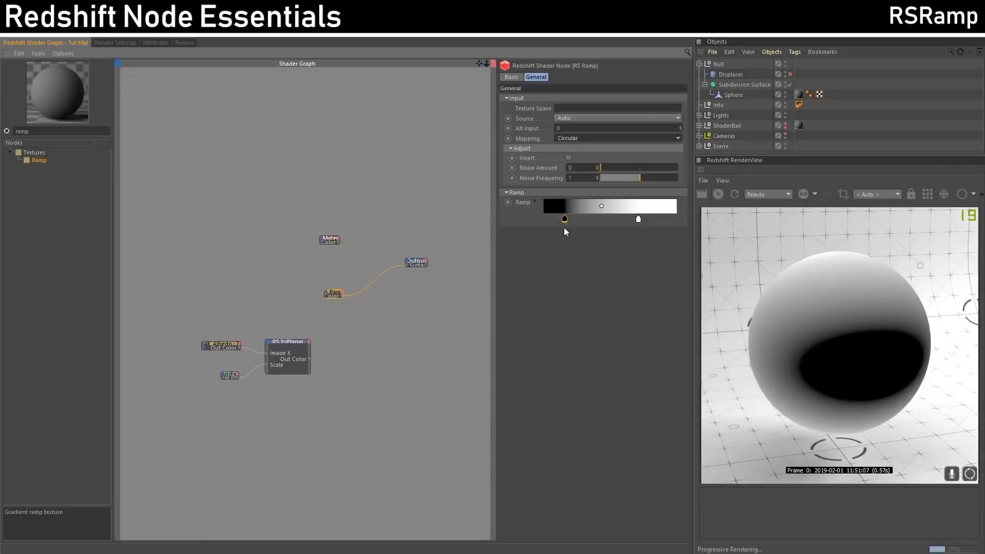
pyautogui.moveTo(564, 219); pyautogui.dragTo(544, 221)
pyautogui.moveTo(639, 219); pyautogui.dragTo(678, 219)
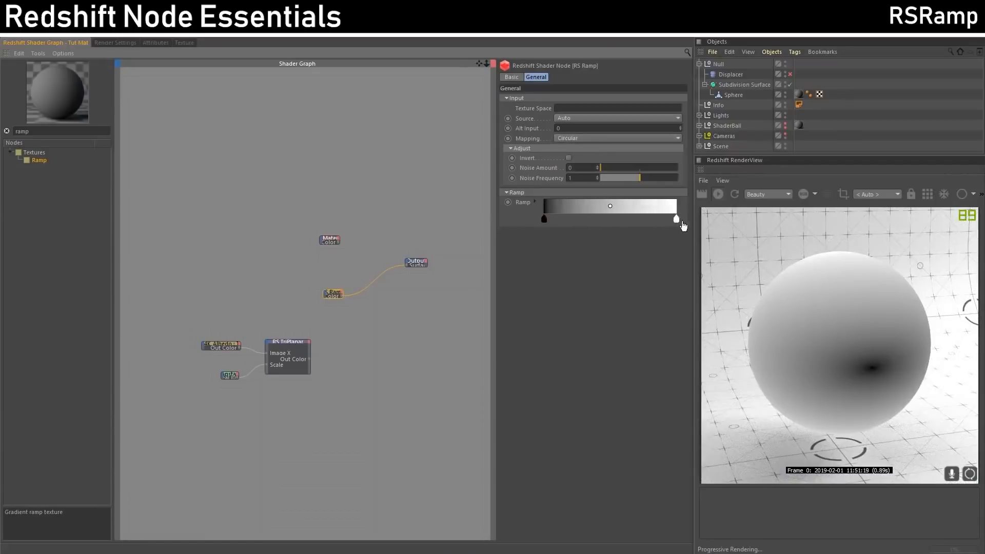
# Color the ramp's end knot red, and add a blue knot near the middle of the gradient.
pyautogui.doubleClick(676, 219)
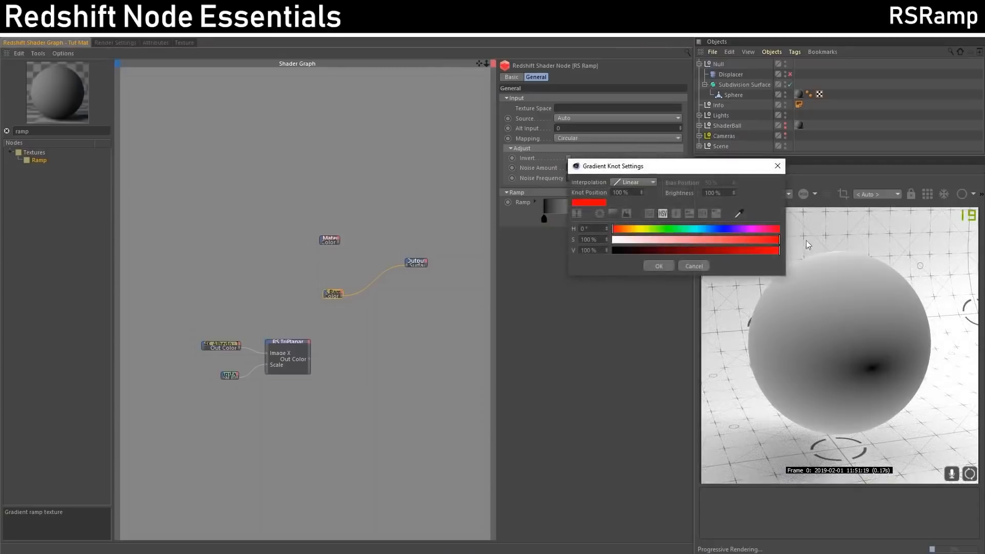
pyautogui.click(659, 265)
pyautogui.click(615, 219)
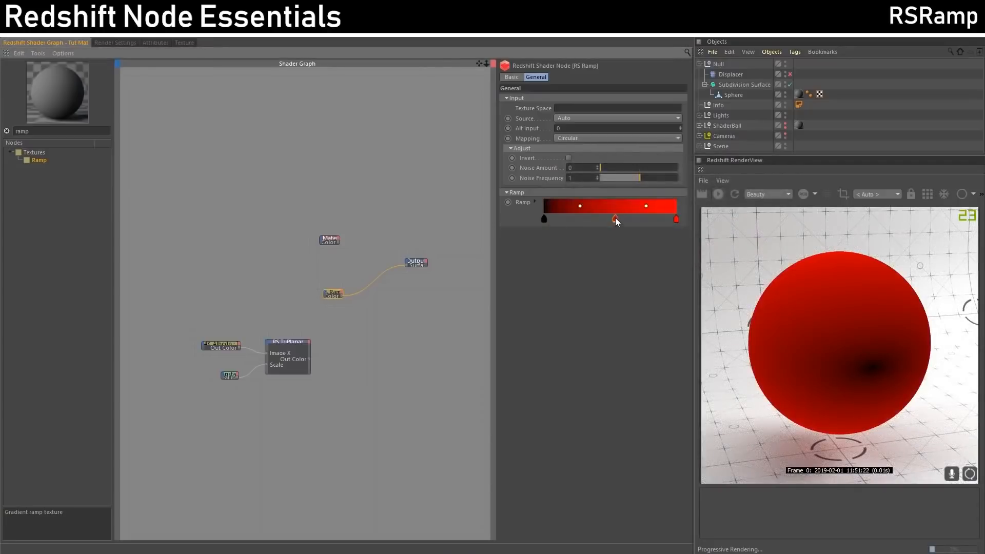
pyautogui.doubleClick(616, 219)
pyautogui.click(659, 230)
pyautogui.click(610, 263)
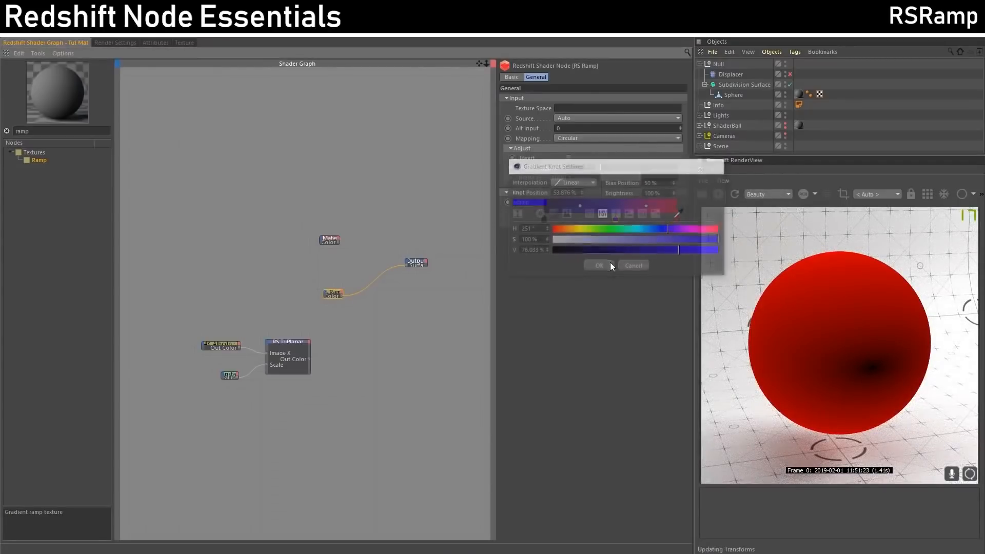
# Move the black, blue and red knots closer together, and set the ramp's Mapping to Vertical.
pyautogui.moveTo(544, 219); pyautogui.dragTo(575, 219)
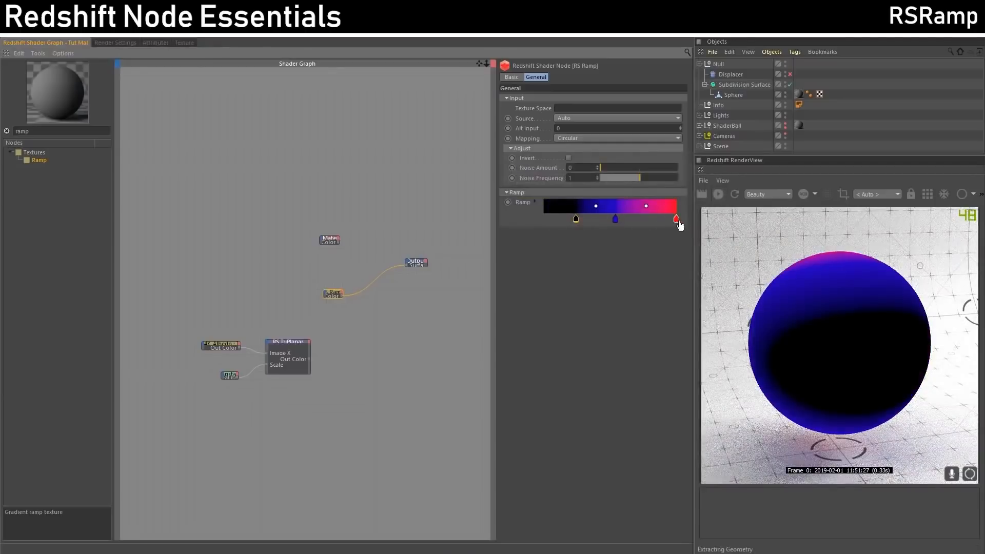
pyautogui.moveTo(676, 219); pyautogui.dragTo(561, 221)
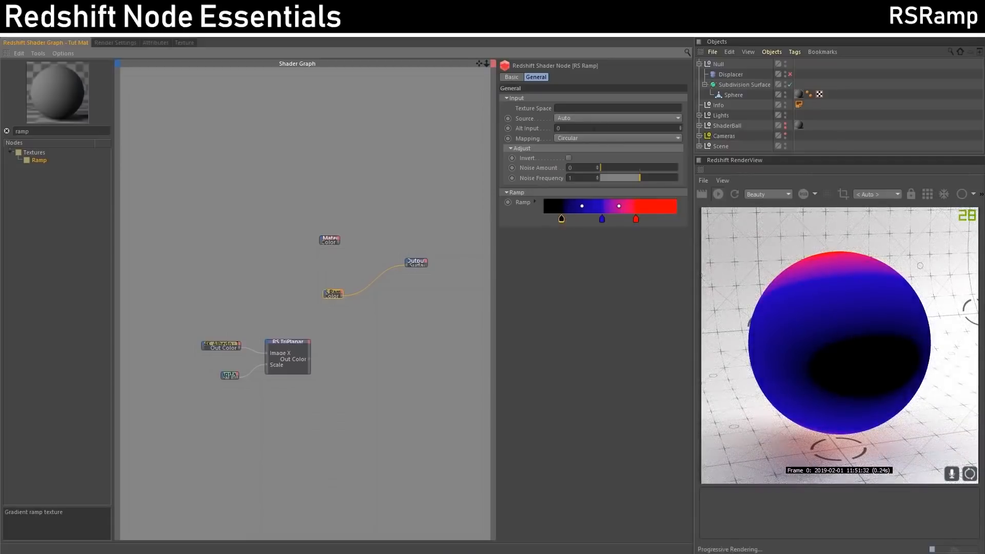
pyautogui.click(592, 139)
pyautogui.click(595, 149)
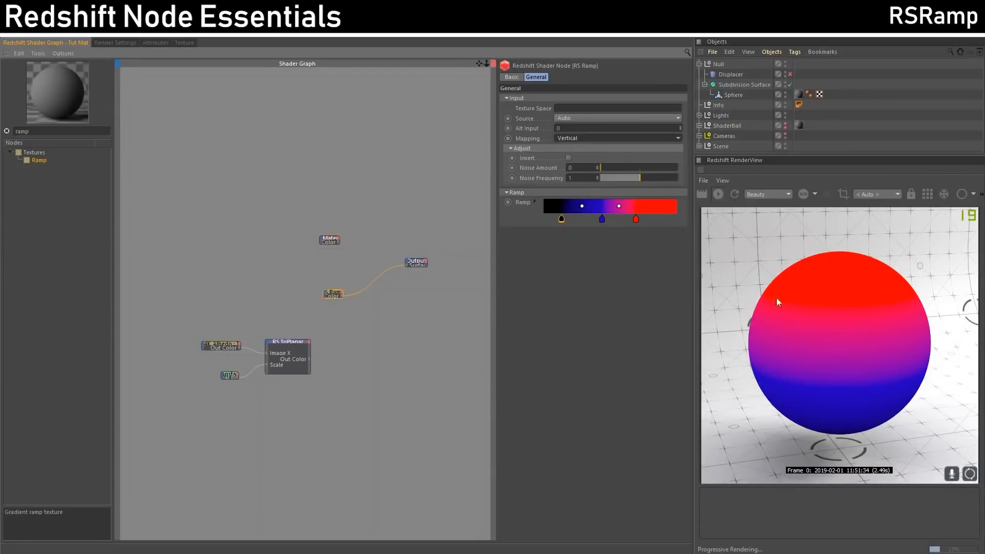
# Set the ramp's Noise Amount to 0.1, and try Noise Frequency values of 0.25 and 5.
pyautogui.click(581, 168)
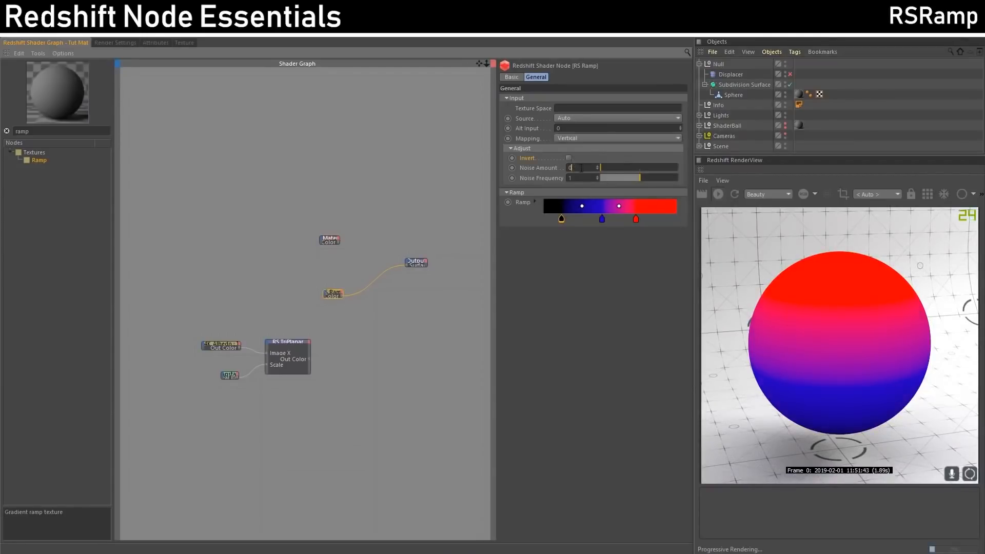
pyautogui.write('.01')
pyautogui.press('Tab')
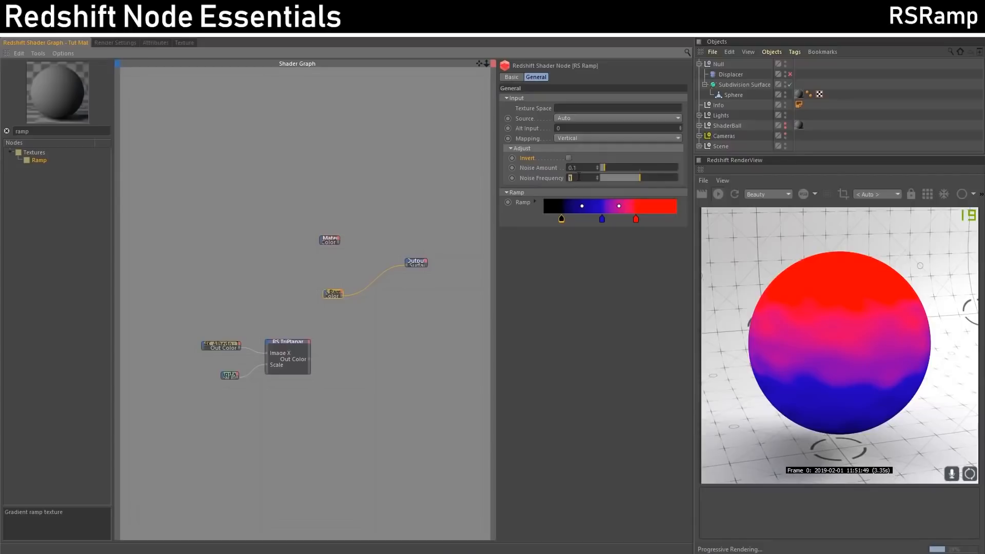
pyautogui.write('0.25')
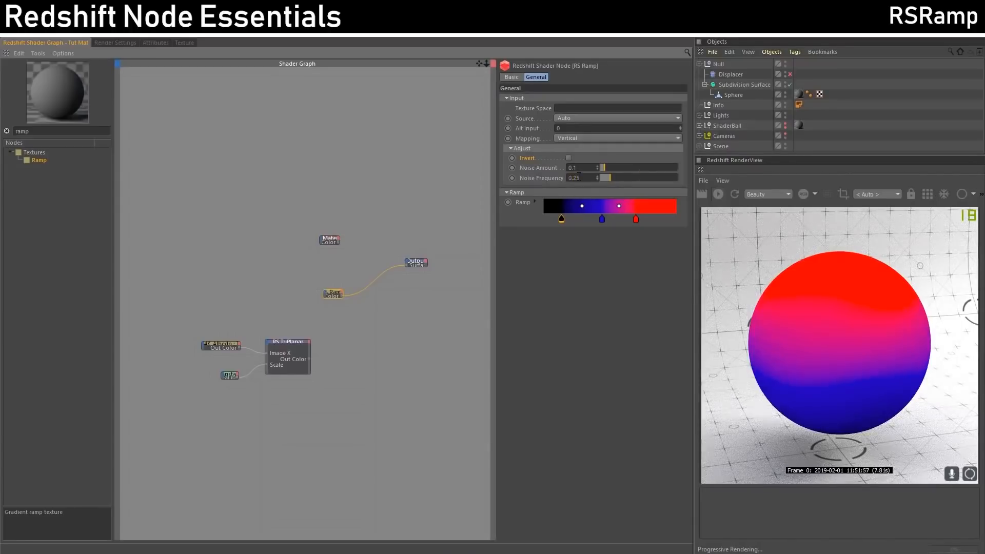
pyautogui.doubleClick(574, 177)
pyautogui.doubleClick(574, 177)
pyautogui.write('5')
pyautogui.click(588, 168)
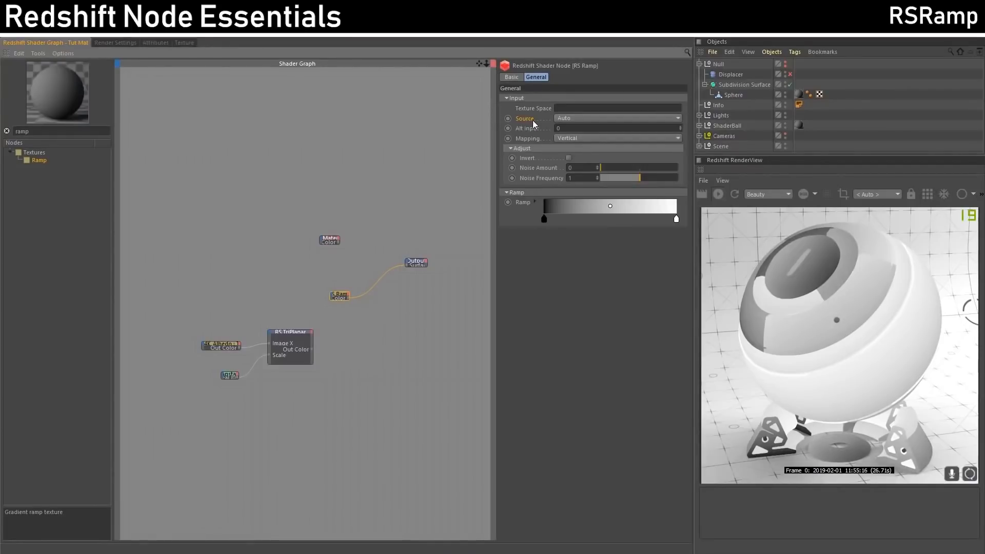
# Set the ramp's Source to UV Map, and push the black and white knots to the gradient's ends.
pyautogui.click(587, 118)
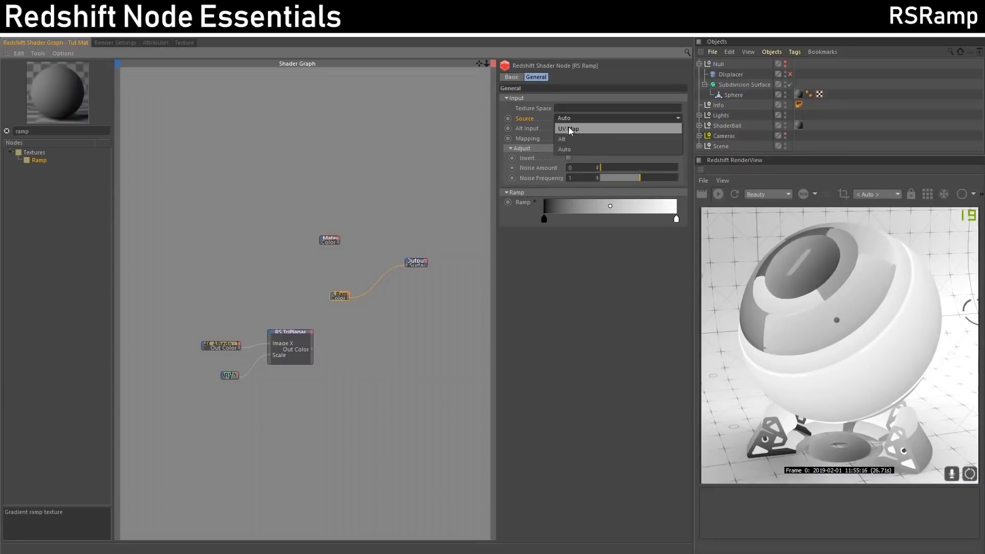
pyautogui.click(569, 128)
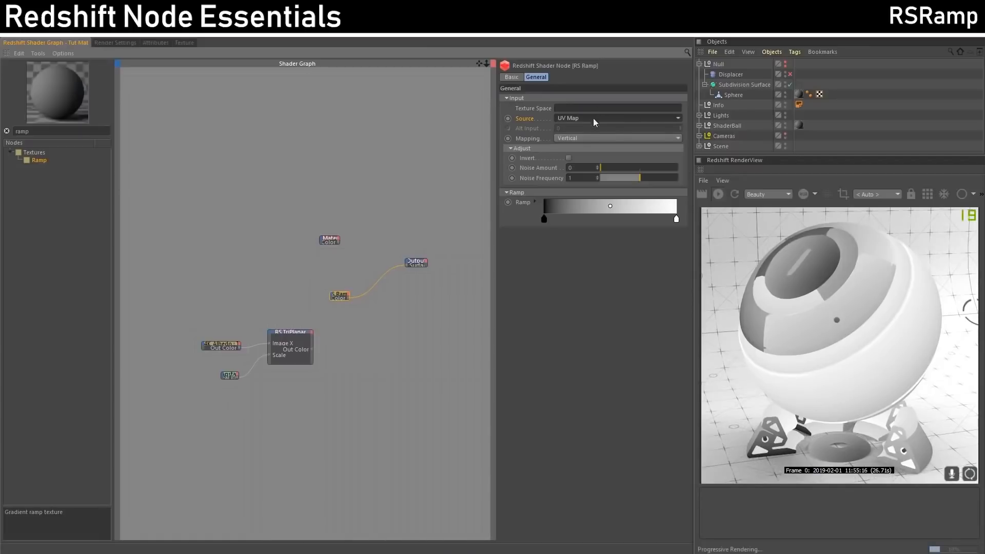
pyautogui.moveTo(544, 225)
pyautogui.moveTo(545, 219)
pyautogui.mouseDown()
pyautogui.moveTo(578, 222)
pyautogui.moveTo(542, 221)
pyautogui.mouseUp()
pyautogui.moveTo(676, 221)
pyautogui.mouseDown()
pyautogui.moveTo(622, 224)
pyautogui.moveTo(683, 222)
pyautogui.mouseUp()
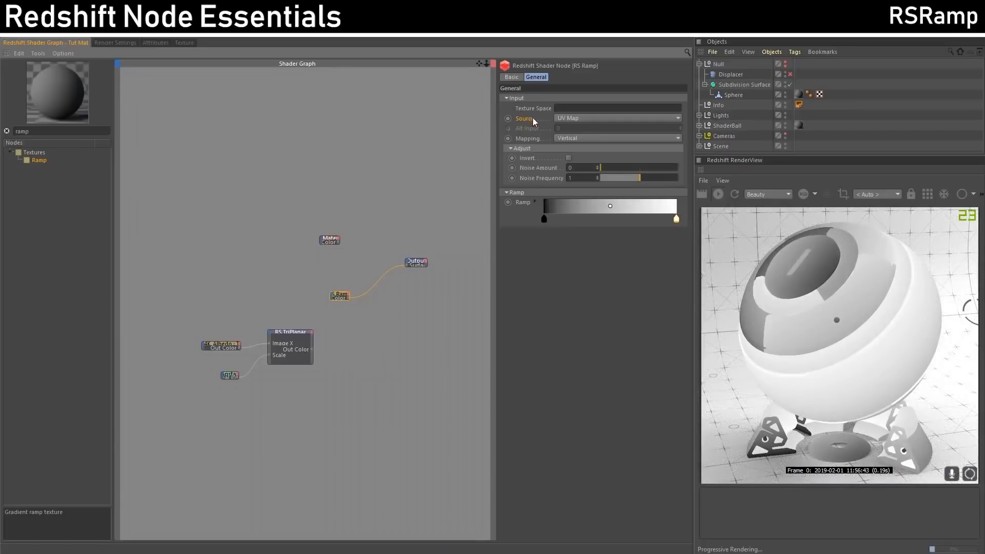
# Set the ramp's Source to Alt, and connect the RS TriPlanar node's Out Color to the ramp's Alt Input.
pyautogui.click(574, 119)
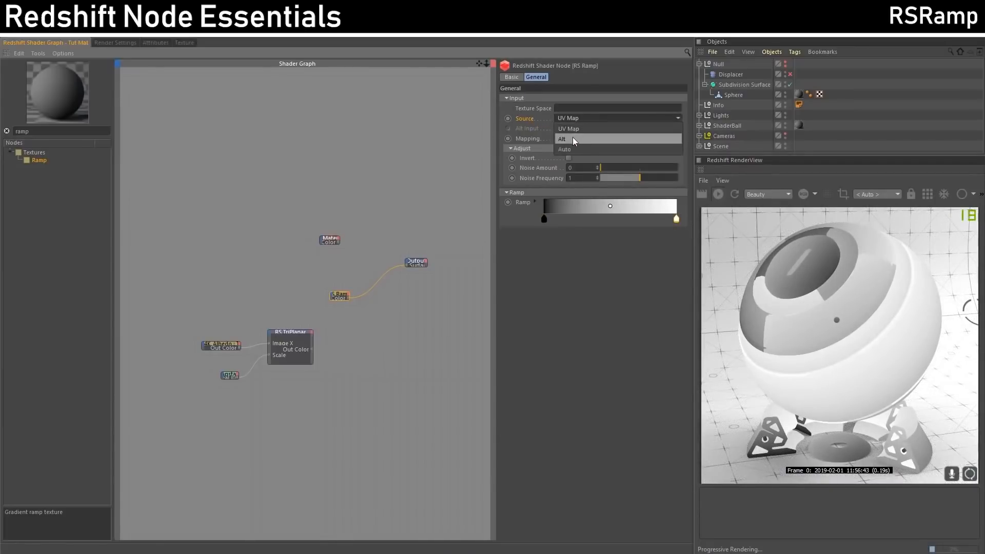
pyautogui.click(573, 138)
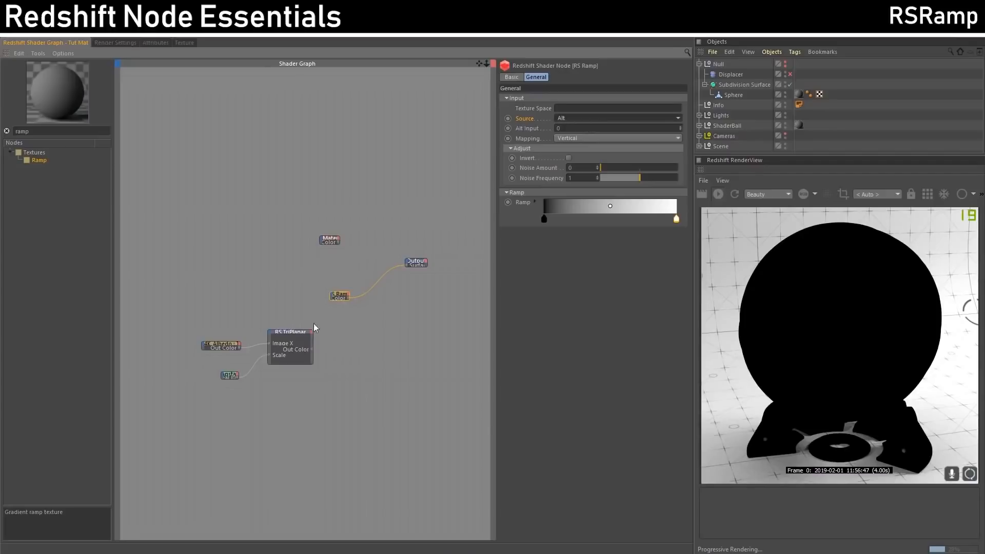
pyautogui.moveTo(297, 333); pyautogui.dragTo(296, 328)
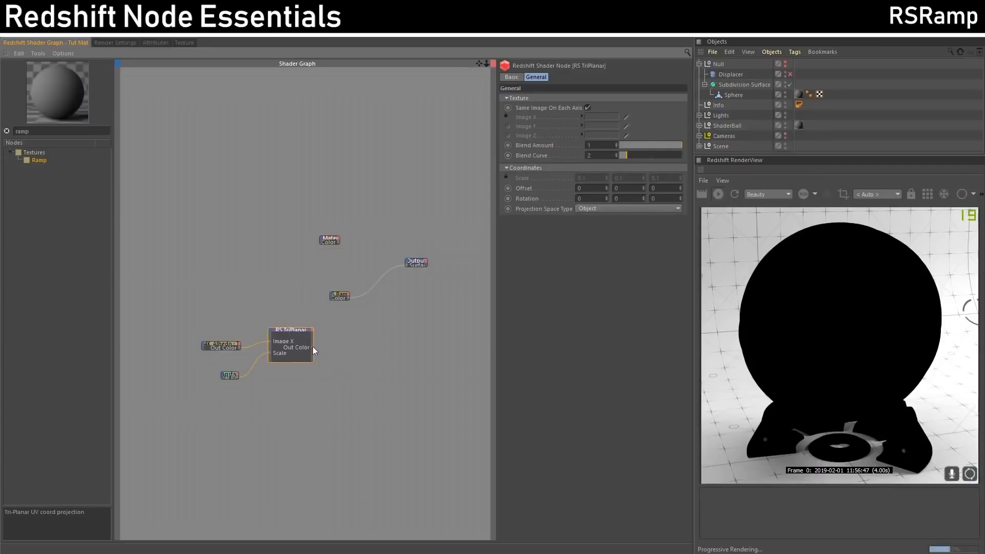
pyautogui.moveTo(312, 347); pyautogui.dragTo(345, 330)
pyautogui.moveTo(331, 293); pyautogui.dragTo(331, 293)
pyautogui.click(340, 295)
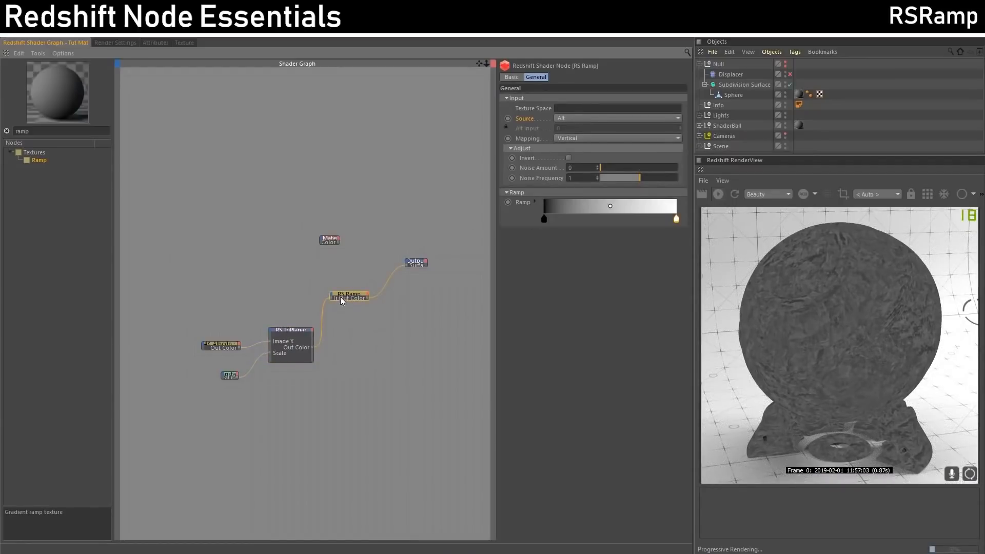
pyautogui.moveTo(343, 295); pyautogui.dragTo(342, 299)
# Try UV Map as the connected ramp's Source, and set it to Auto.
pyautogui.click(581, 119)
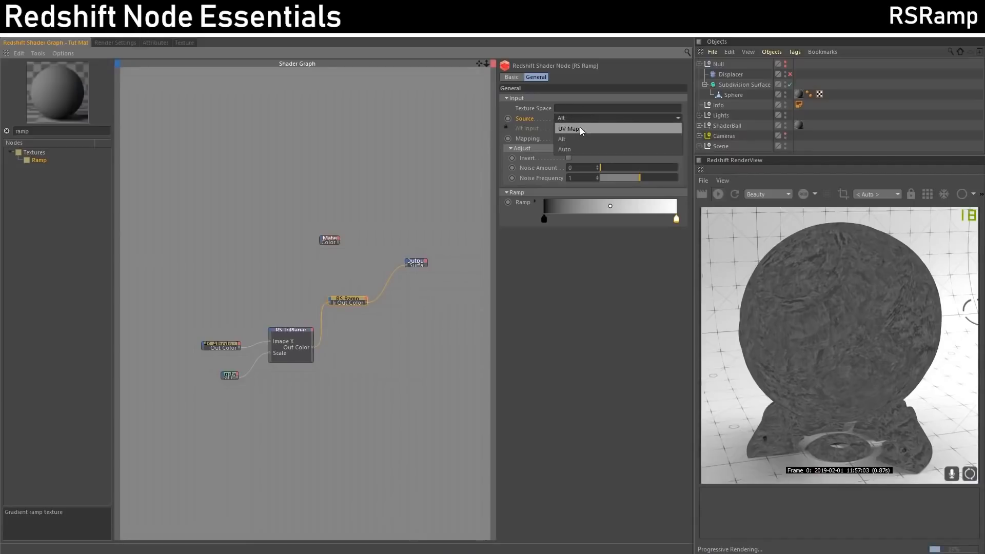
pyautogui.click(580, 128)
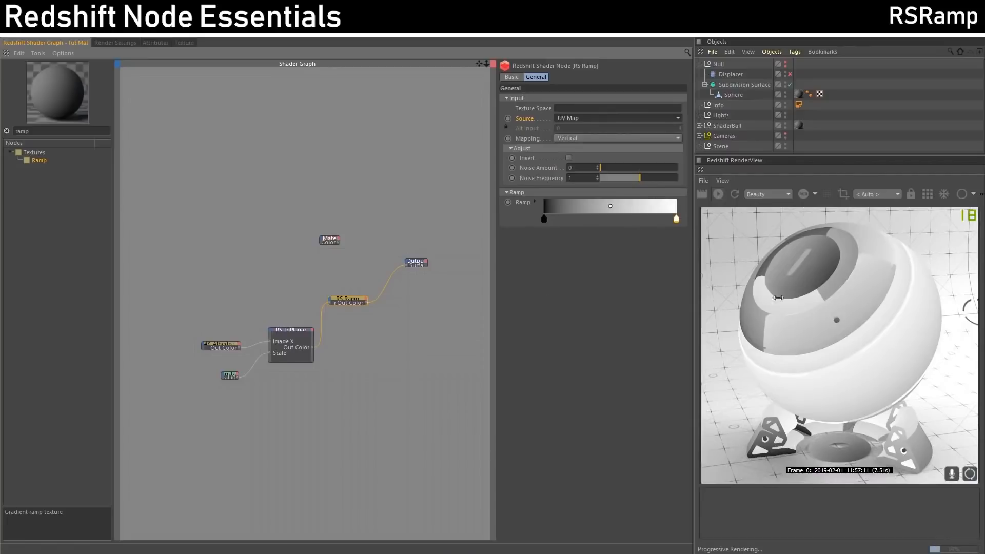
pyautogui.click(575, 119)
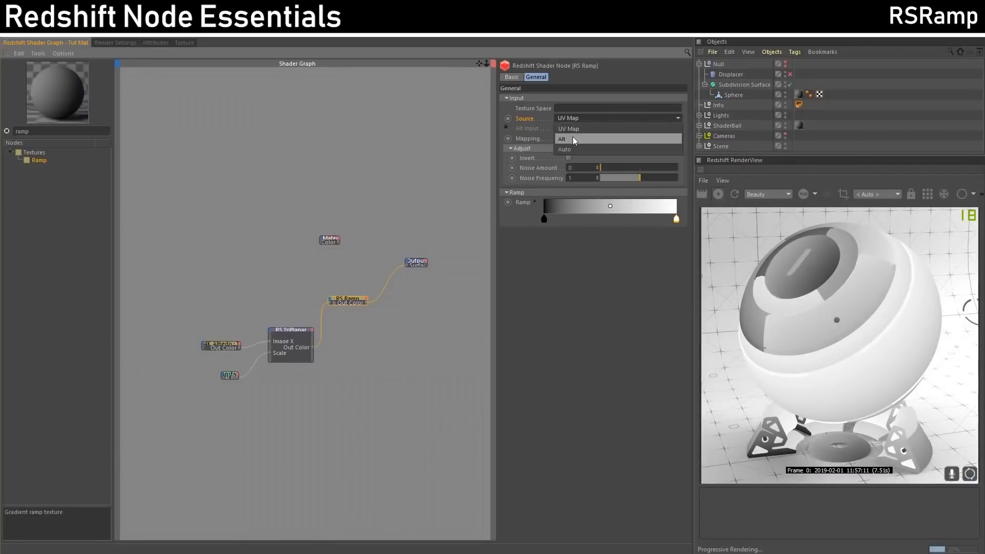
pyautogui.click(571, 146)
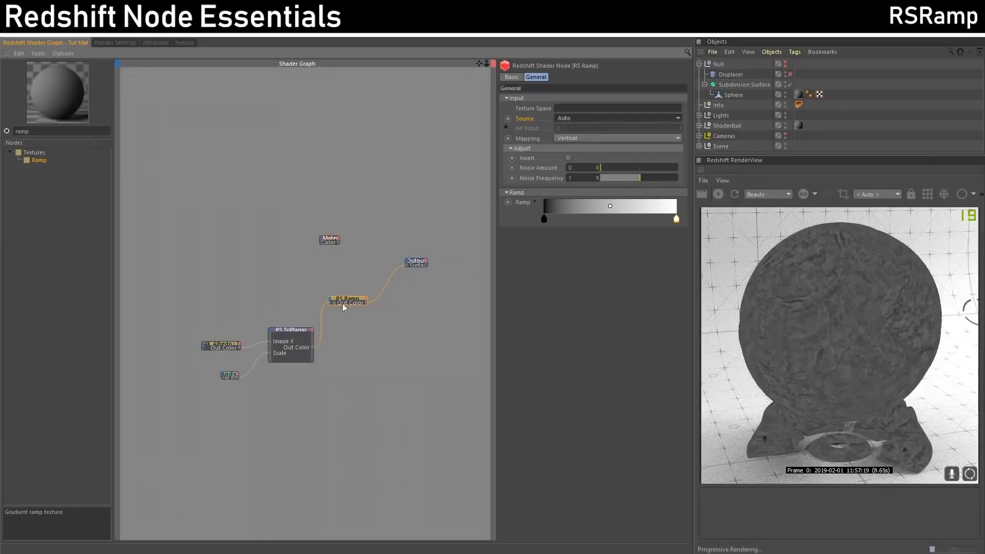
# Compare the RS TriPlanar node's projection settings with the RS Ramp's Mapping options.
pyautogui.click(303, 330)
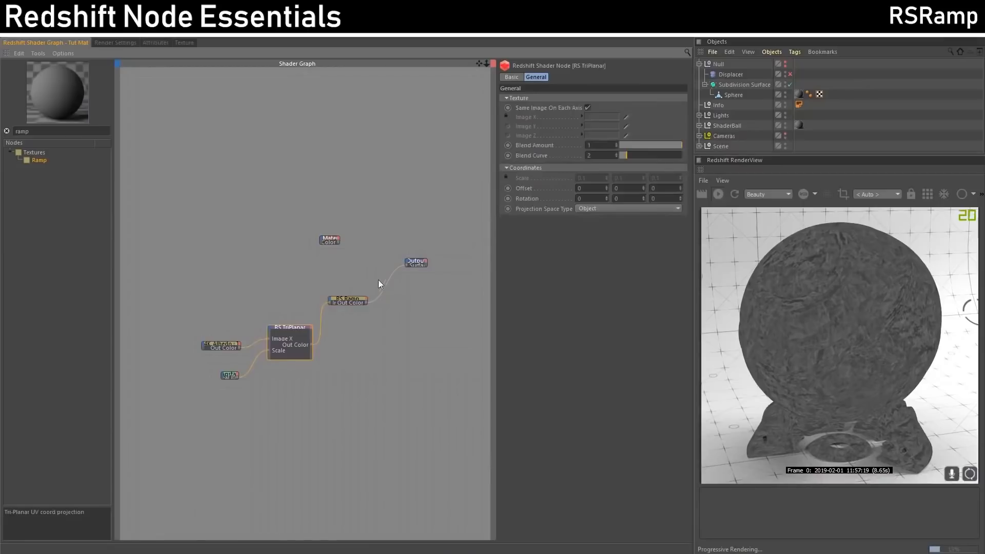
pyautogui.click(350, 299)
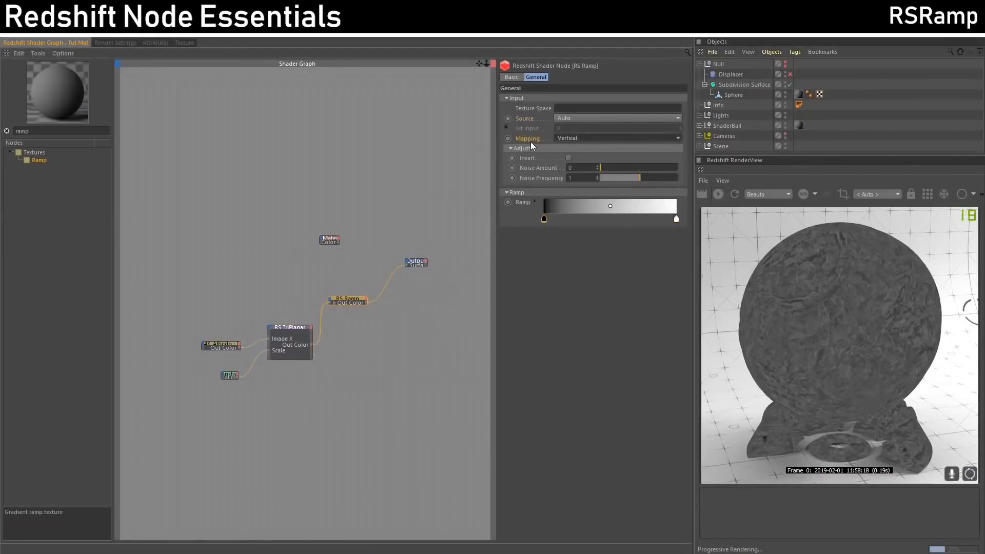
pyautogui.click(565, 139)
pyautogui.click(565, 139)
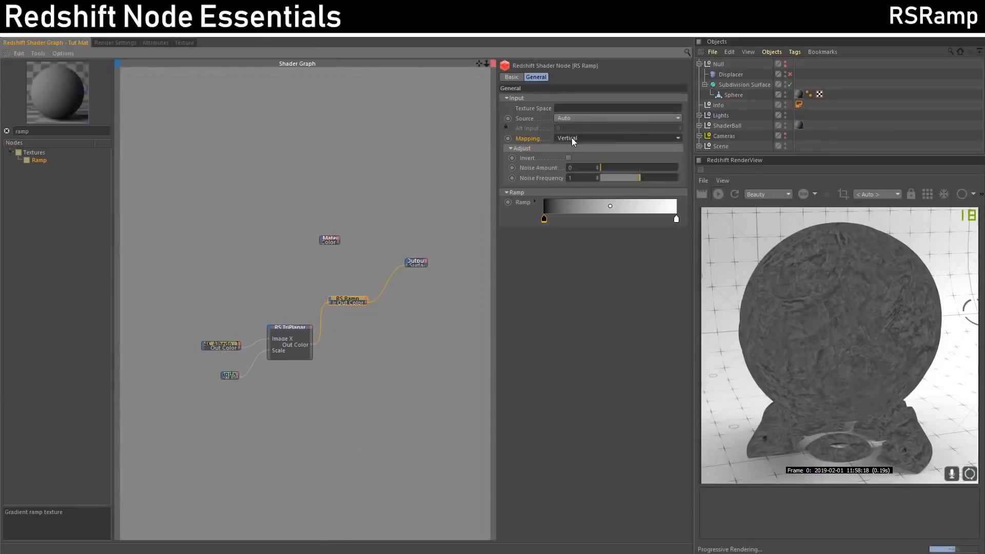
pyautogui.scroll(-3, 571, 137)
pyautogui.click(291, 331)
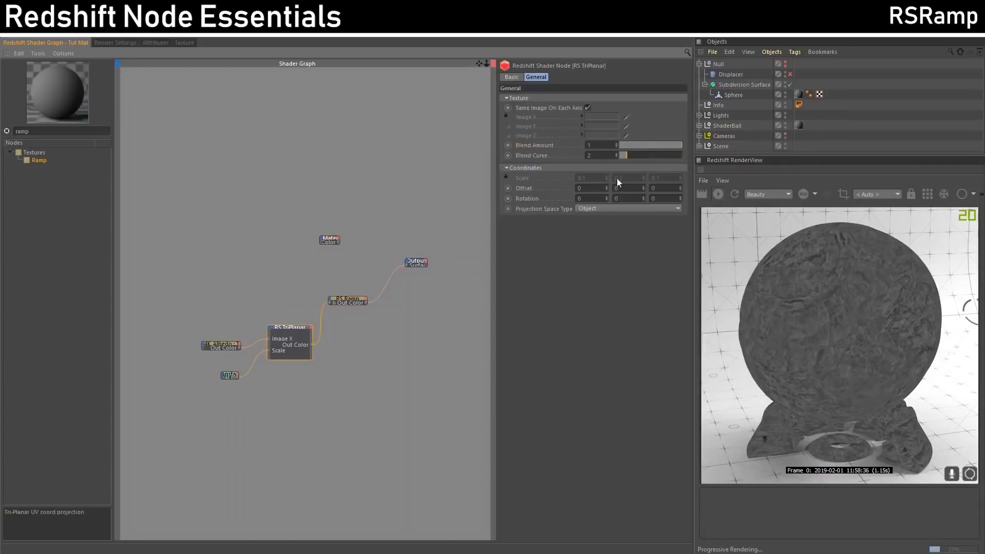
# Try moving the ramp's black knot slightly inward, and return it to the start of the gradient.
pyautogui.click(349, 299)
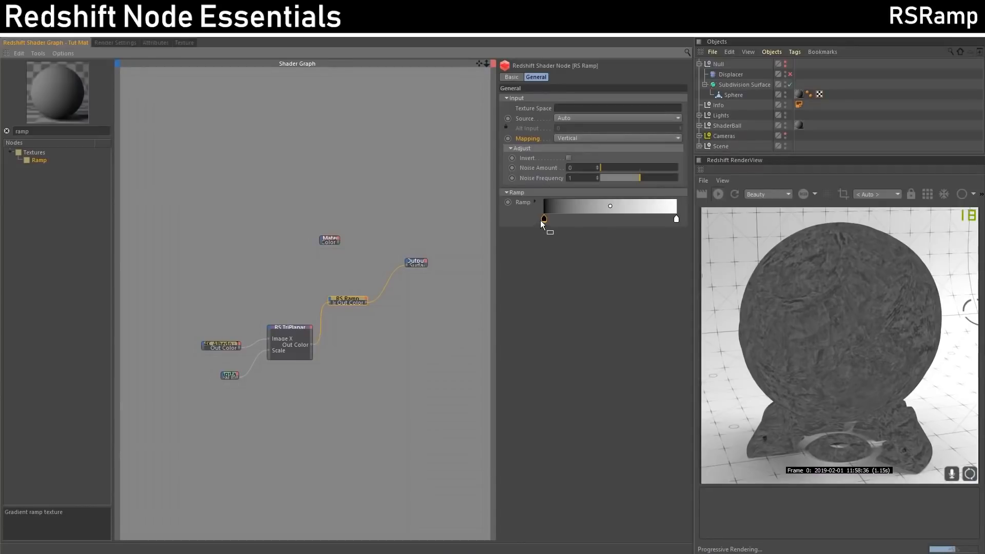
pyautogui.moveTo(546, 223)
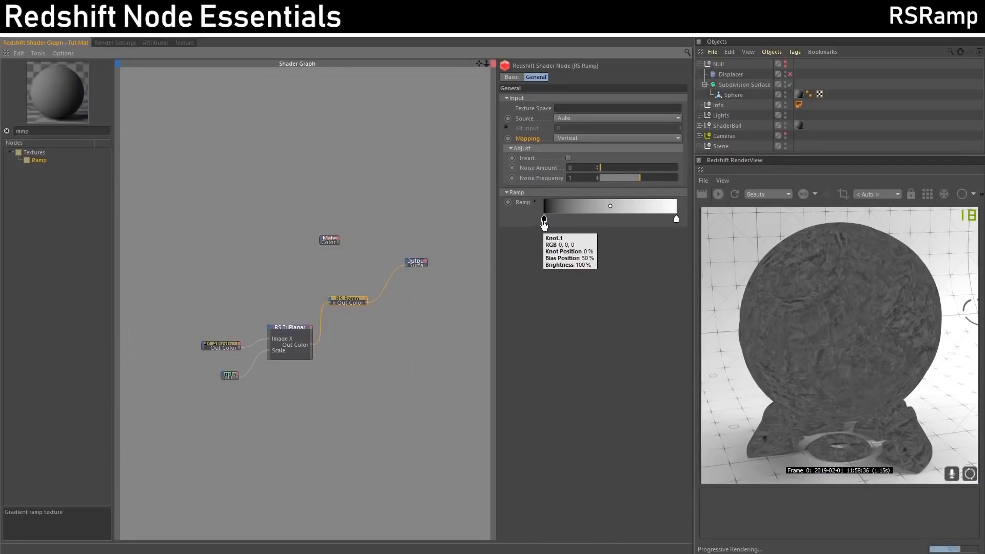
pyautogui.click(544, 220)
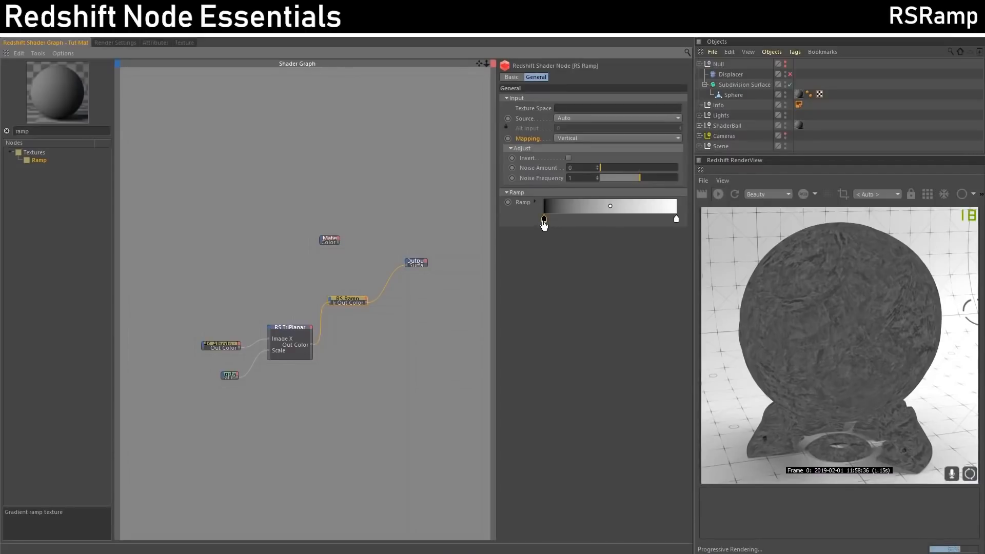
pyautogui.moveTo(544, 224); pyautogui.dragTo(555, 224)
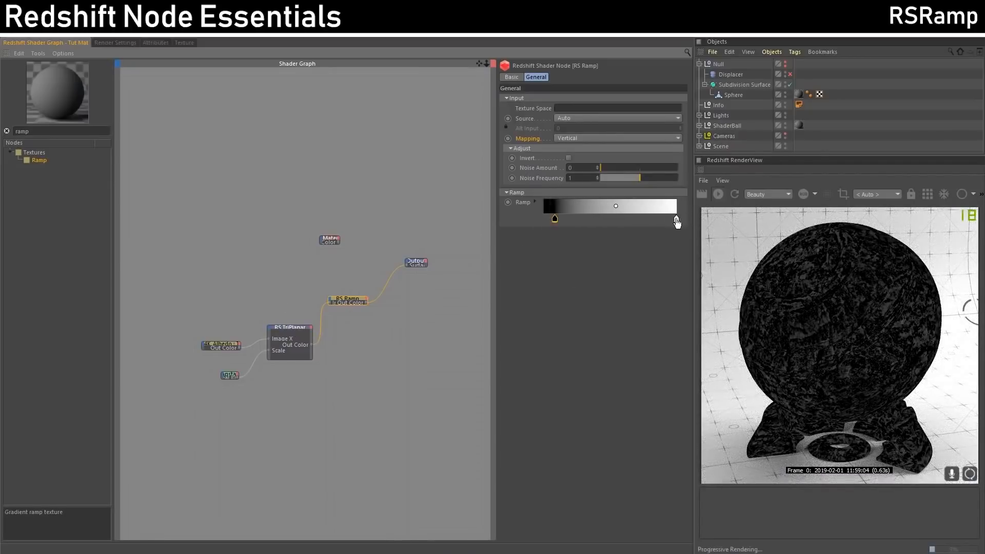
pyautogui.moveTo(677, 222)
pyautogui.mouseDown()
pyautogui.moveTo(559, 219)
pyautogui.moveTo(677, 220)
pyautogui.mouseUp()
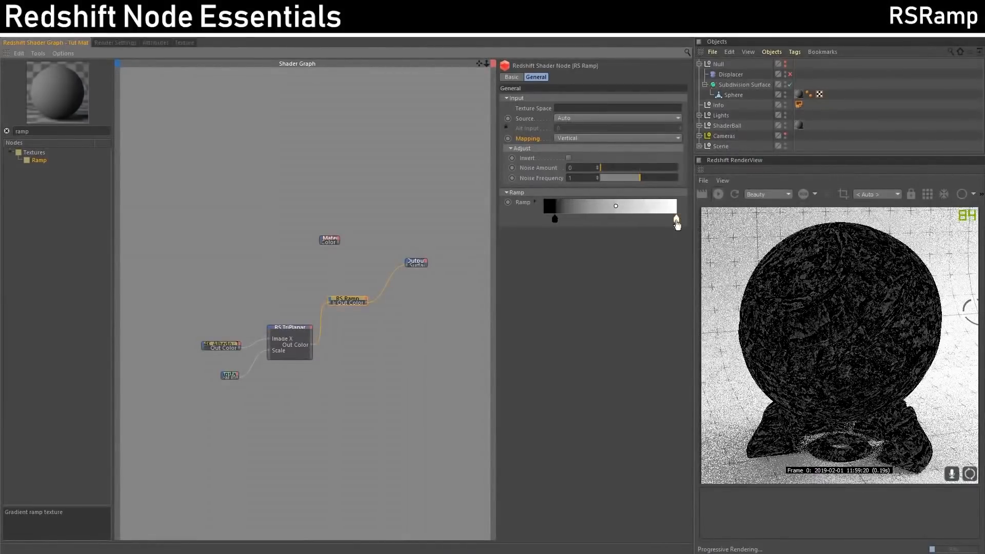
pyautogui.moveTo(555, 219); pyautogui.dragTo(544, 220)
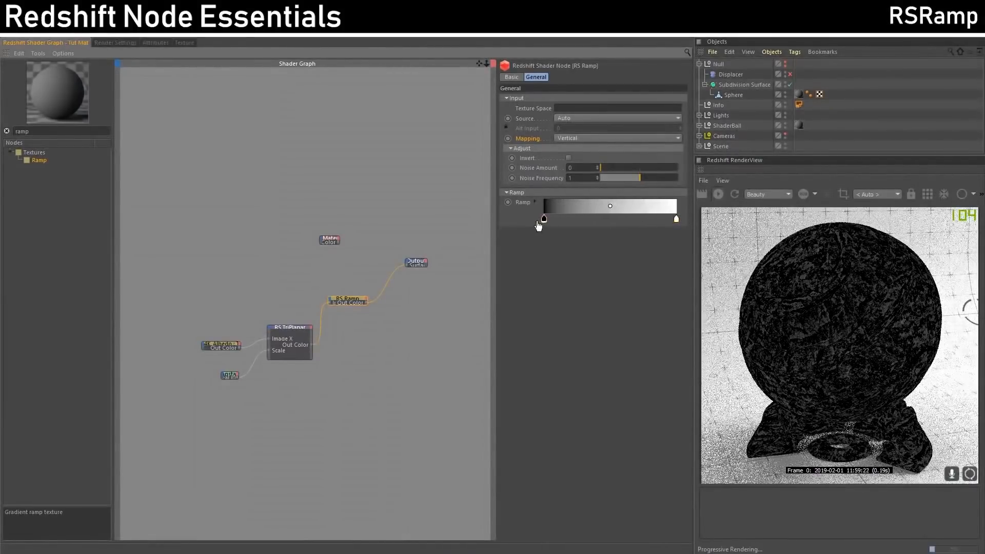
# Color the ramp's white end knot a fully saturated red.
pyautogui.doubleClick(677, 220)
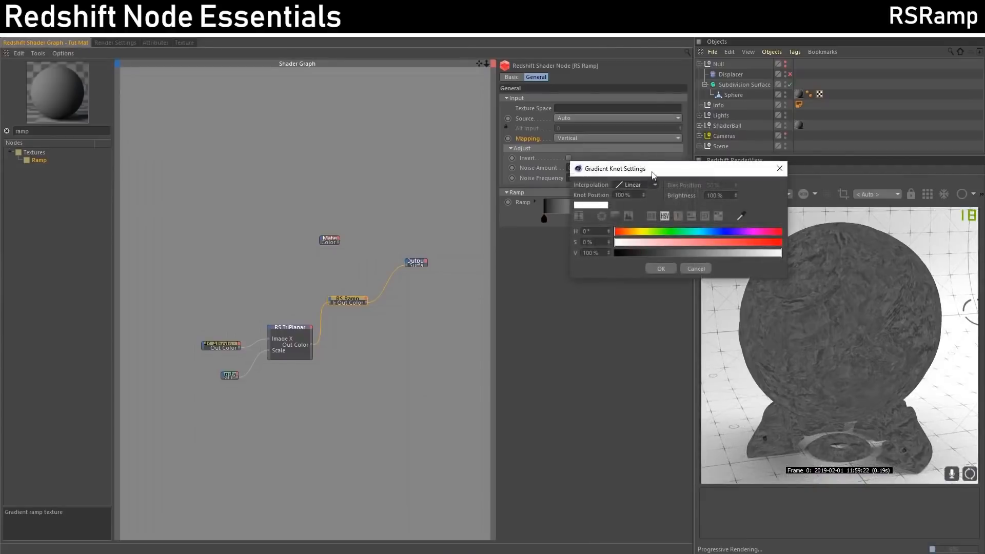
pyautogui.moveTo(654, 169); pyautogui.dragTo(398, 205)
pyautogui.moveTo(414, 278); pyautogui.dragTo(519, 279)
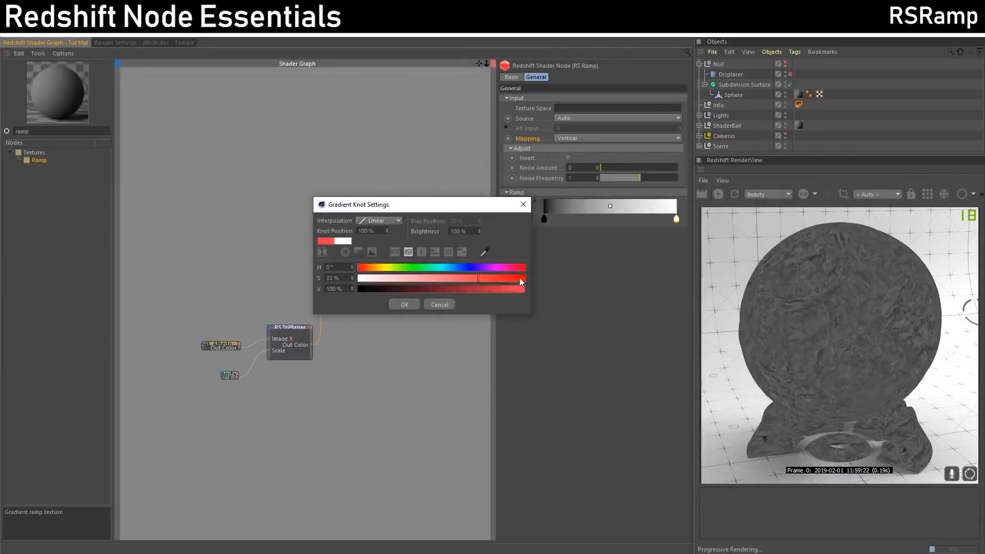
pyautogui.click(404, 304)
# Color the ramp's black start knot blue, with a hue of 241° and full brightness.
pyautogui.doubleClick(544, 219)
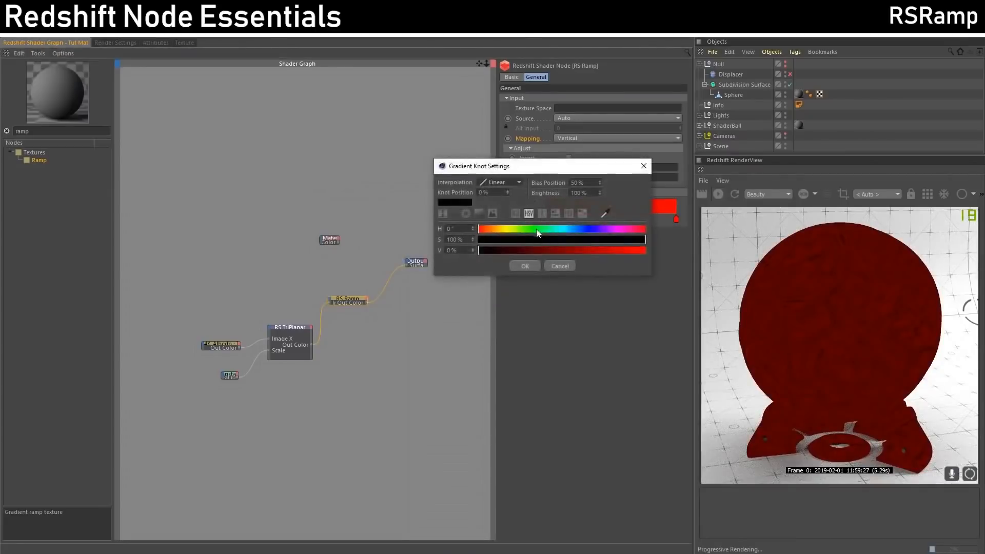
pyautogui.moveTo(581, 229); pyautogui.dragTo(592, 232)
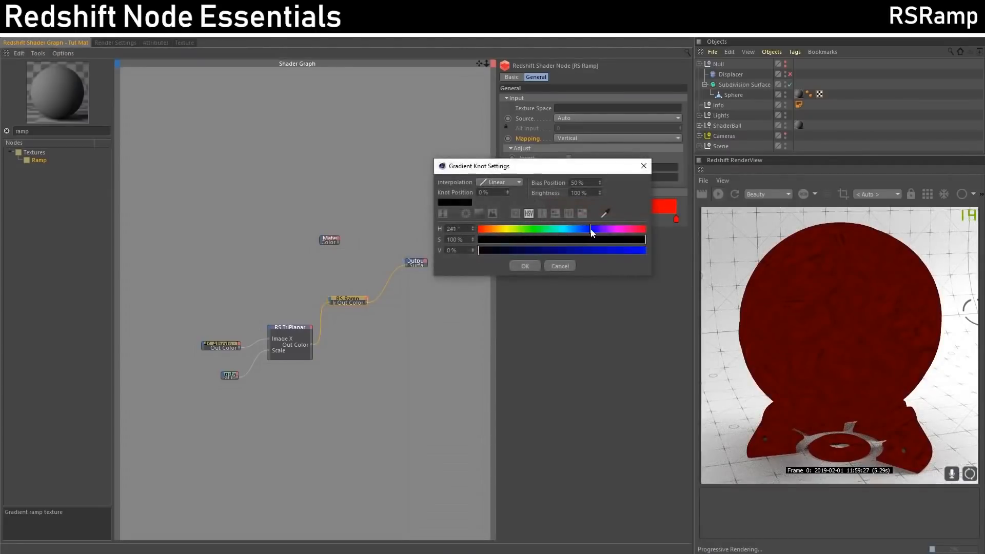
pyautogui.moveTo(533, 250); pyautogui.dragTo(644, 250)
pyautogui.click(525, 266)
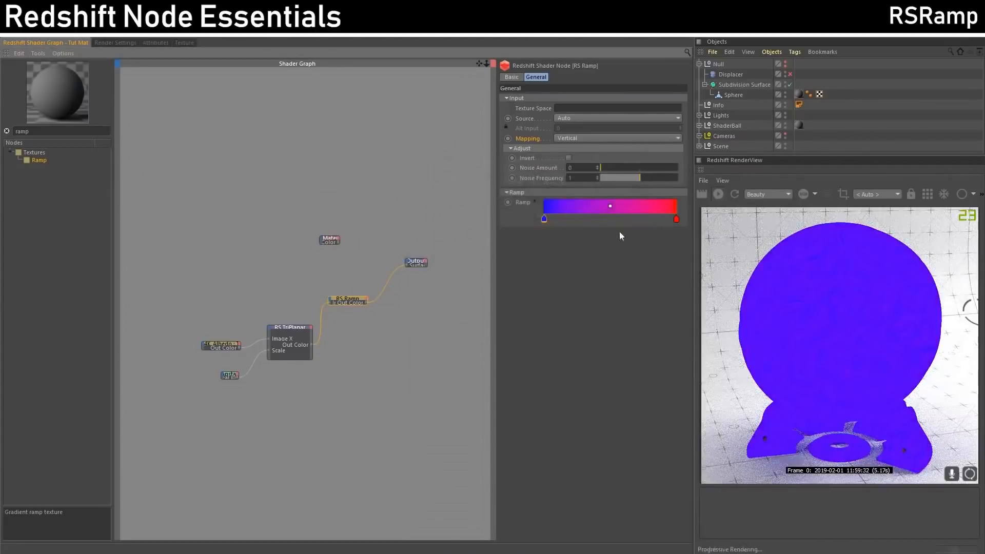
# Bring the blue and red knots close together near the gradient's start, and spread the red one out to the middle.
pyautogui.moveTo(678, 222); pyautogui.dragTo(551, 224)
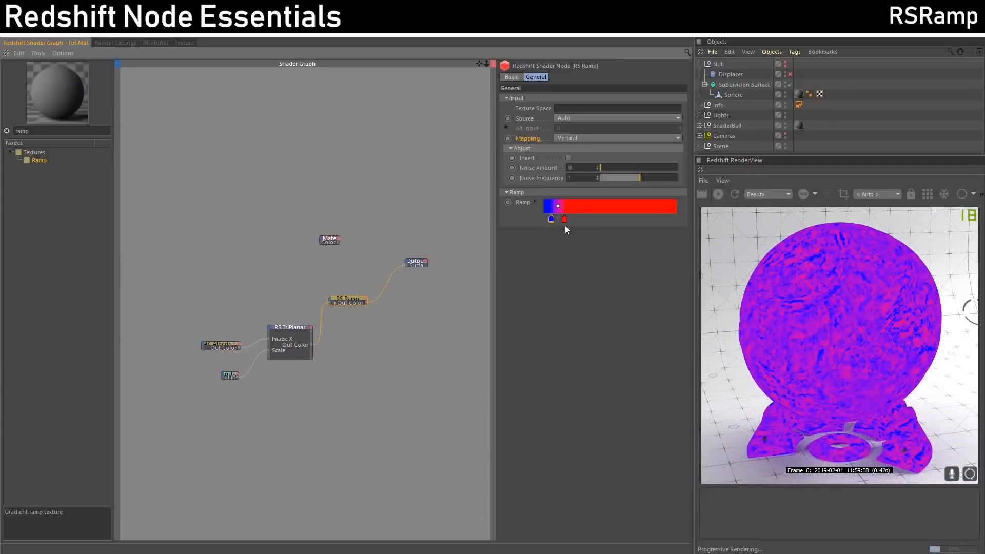
pyautogui.moveTo(564, 221)
pyautogui.moveTo(564, 221); pyautogui.dragTo(609, 220)
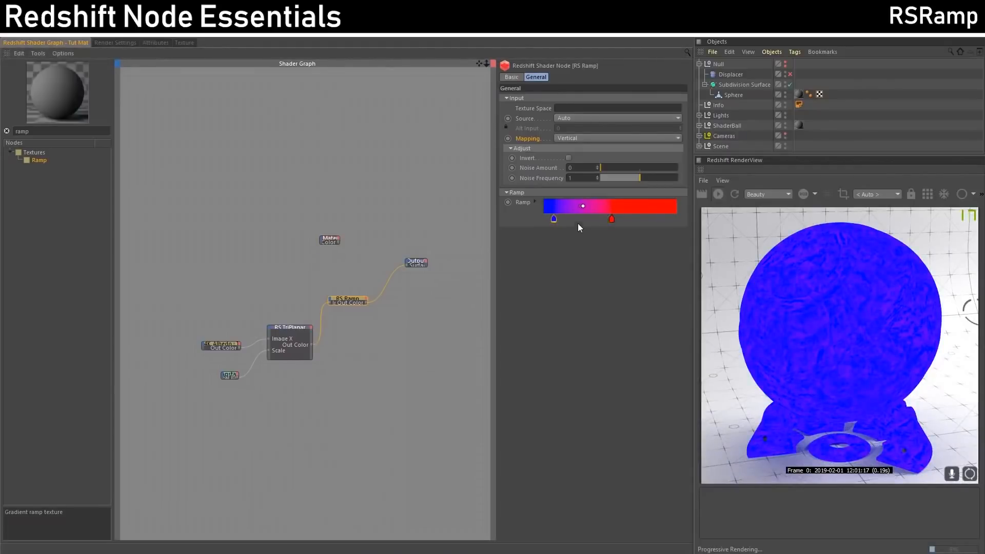
# Add a green knot between the blue and red ones, and gather all three close together near the gradient's start.
pyautogui.doubleClick(580, 216)
pyautogui.moveTo(580, 225)
pyautogui.mouseDown()
pyautogui.moveTo(545, 222)
pyautogui.moveTo(581, 220)
pyautogui.moveTo(560, 222)
pyautogui.mouseUp()
pyautogui.click(561, 263)
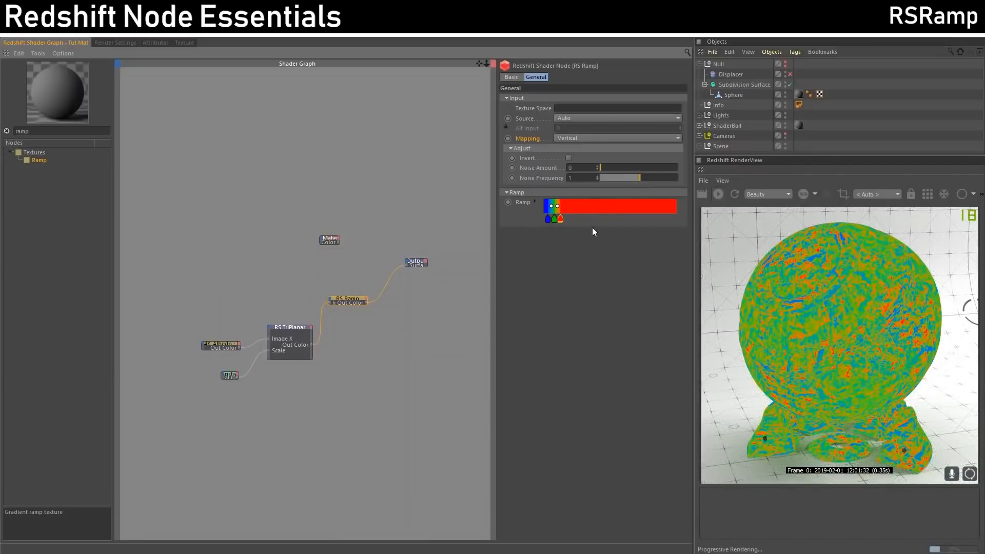
# Expand the ramp's gradient settings and load the Full Colors preset.
pyautogui.click(535, 202)
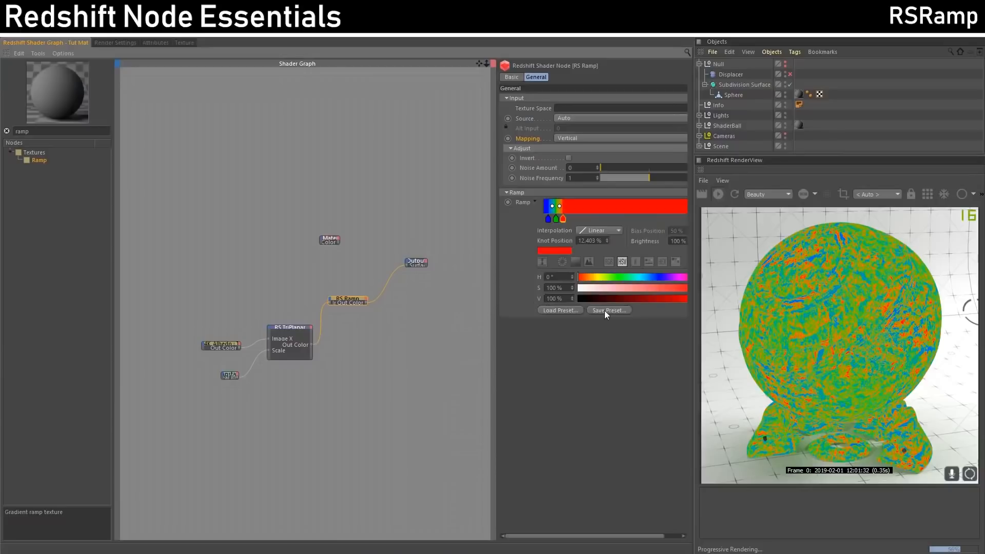
pyautogui.click(560, 310)
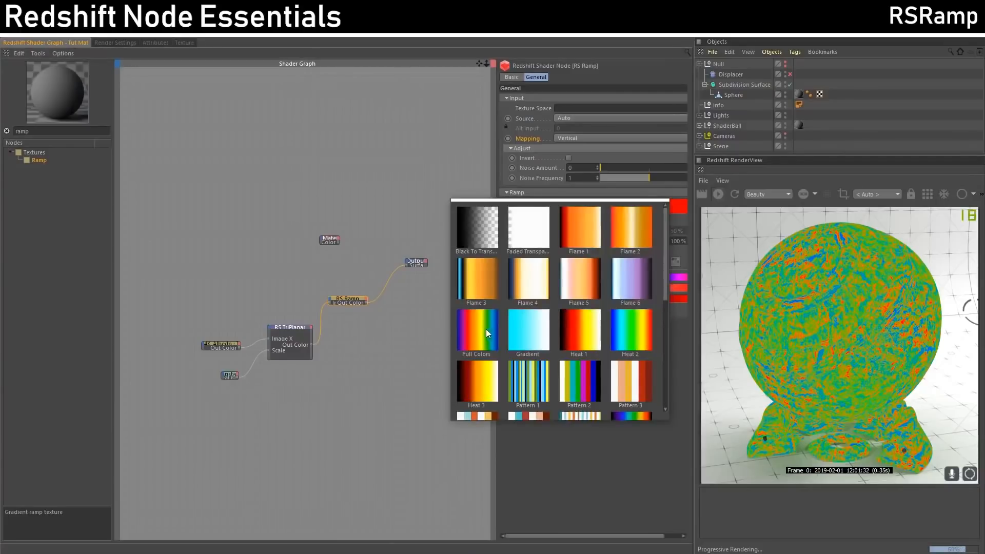
pyautogui.click(487, 332)
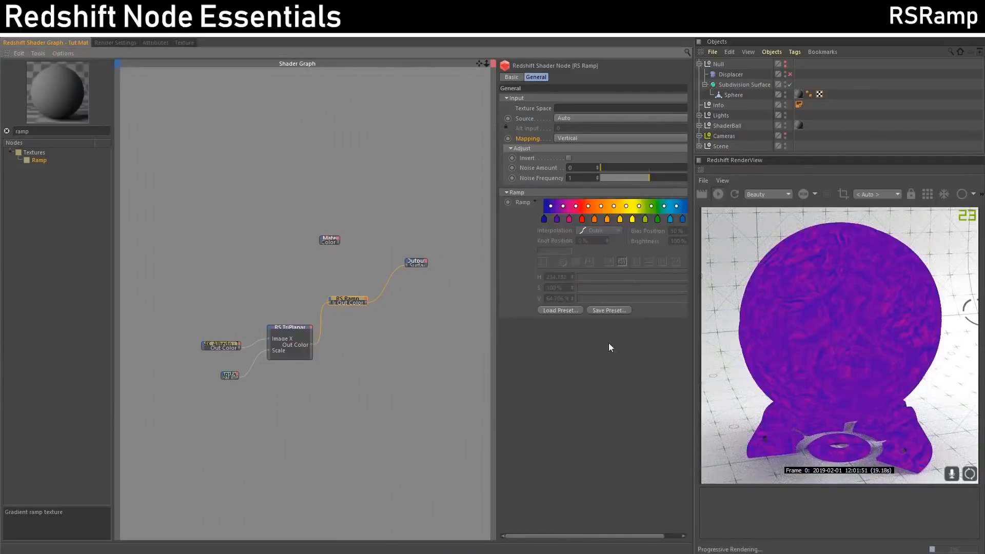
# Reset the ramp to its default black-to-white gradient and widen the node's attribute area.
pyautogui.rightClick(519, 202)
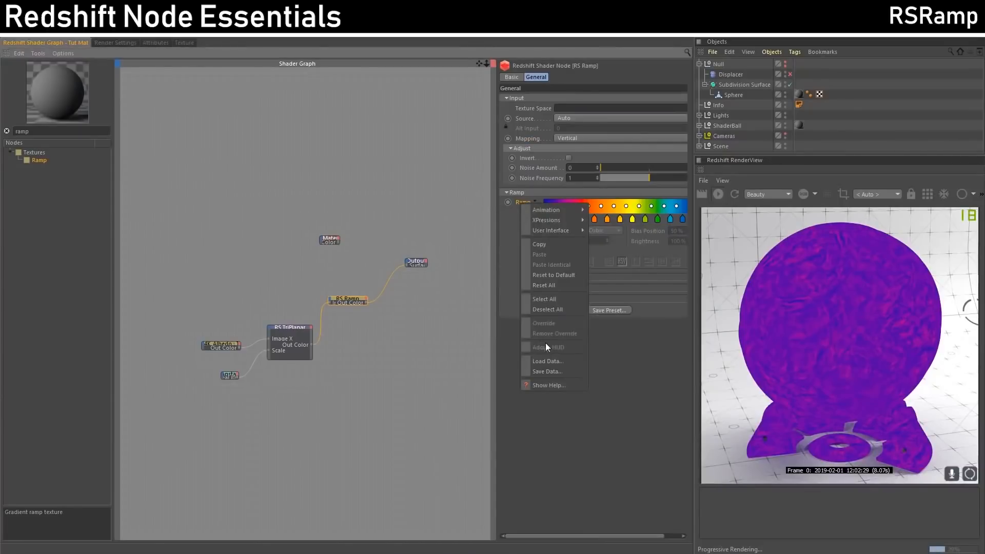
pyautogui.click(544, 273)
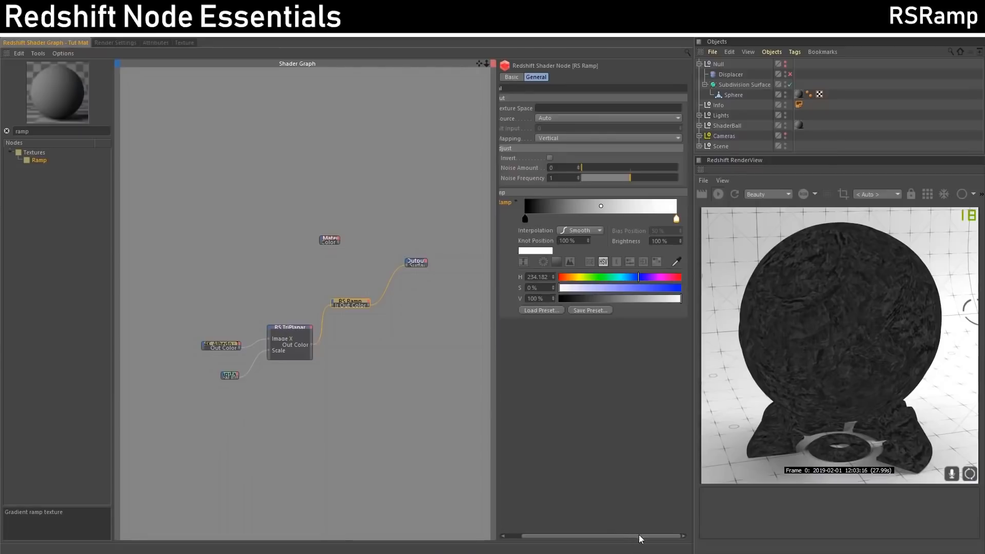
pyautogui.moveTo(500, 380); pyautogui.dragTo(465, 375)
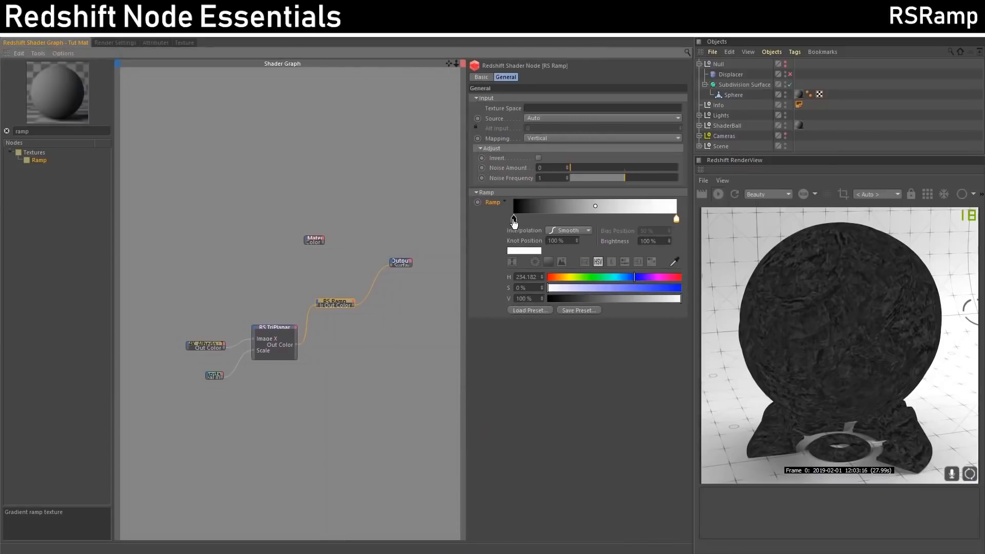
# Move the ramp's white knot to about 13% and its black knot to about 4.4%.
pyautogui.click(514, 219)
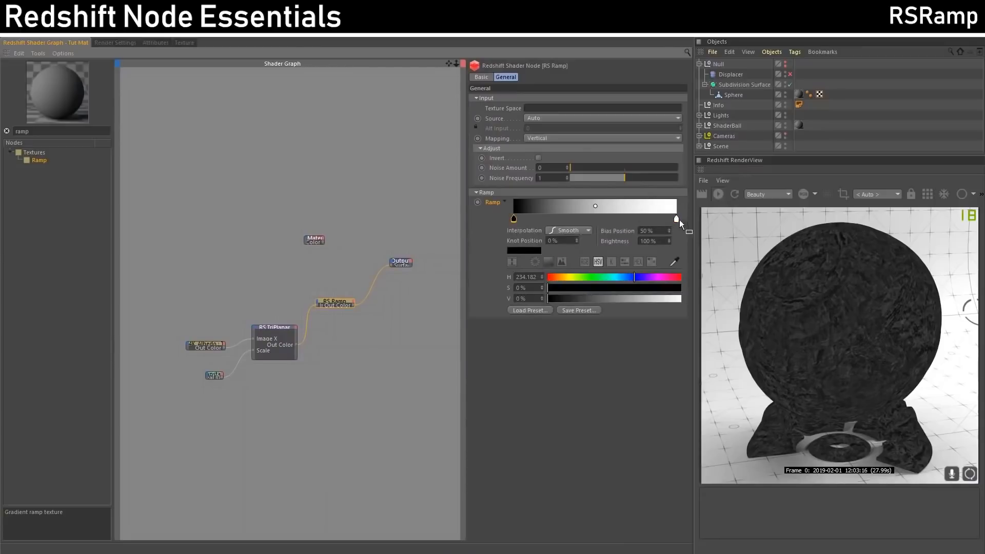
pyautogui.click(676, 220)
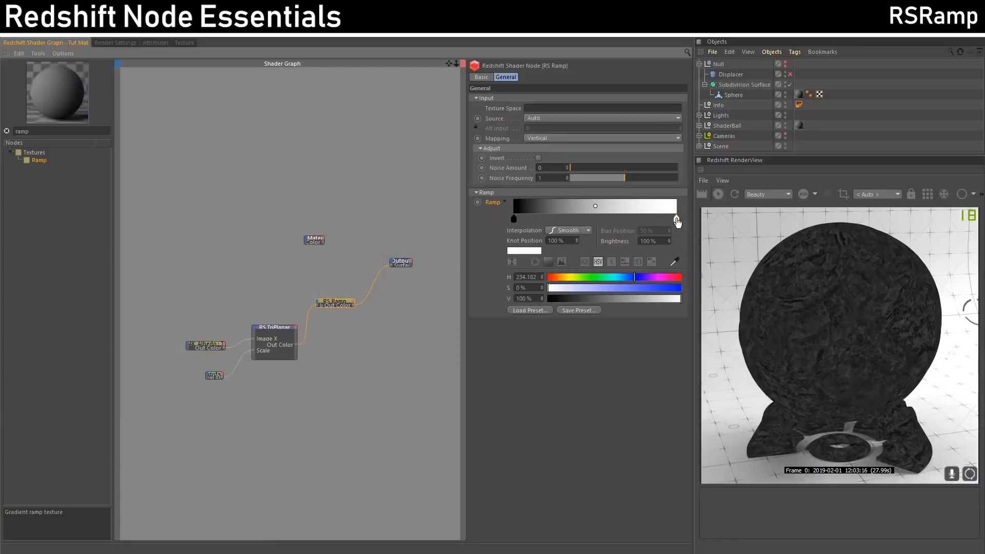
pyautogui.moveTo(677, 221); pyautogui.dragTo(535, 221)
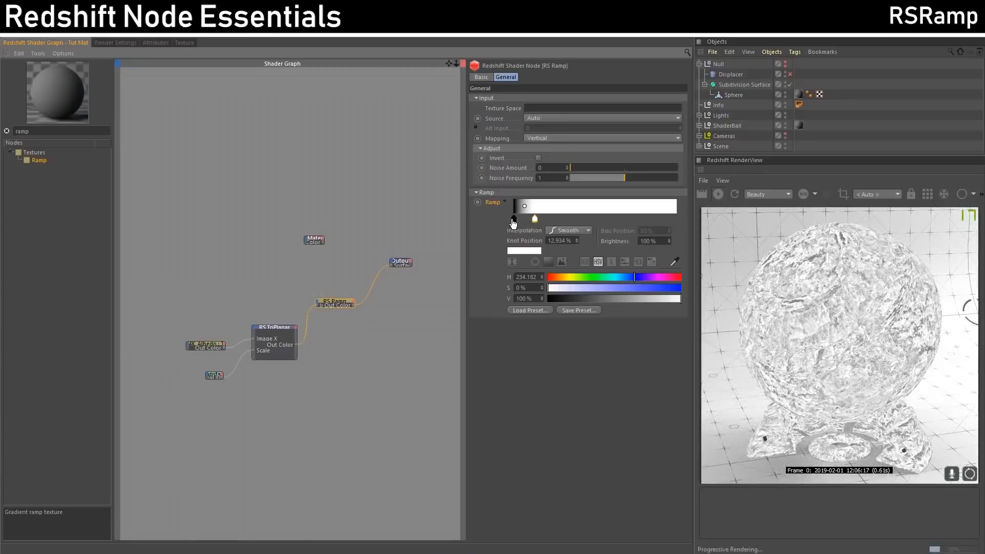
pyautogui.moveTo(513, 222); pyautogui.dragTo(521, 224)
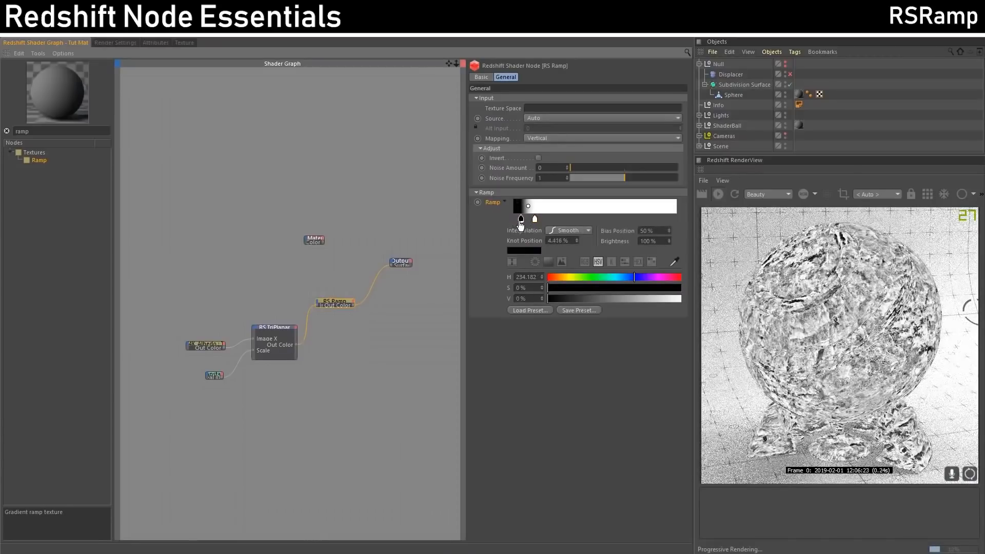
# Show the pixel value readouts in the RenderView and widen it until the whole render is visible.
pyautogui.click(981, 194)
pyautogui.click(969, 212)
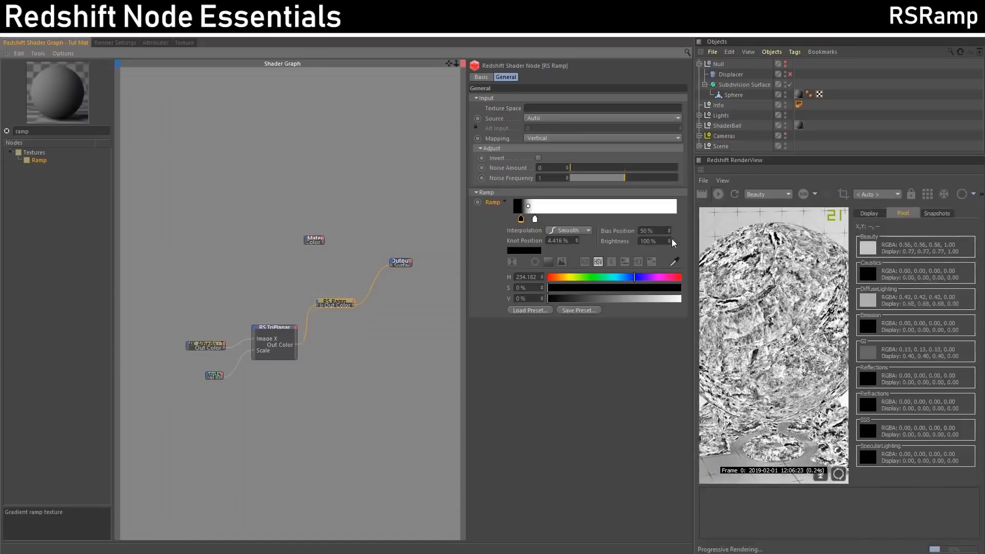
pyautogui.moveTo(692, 246); pyautogui.dragTo(524, 246)
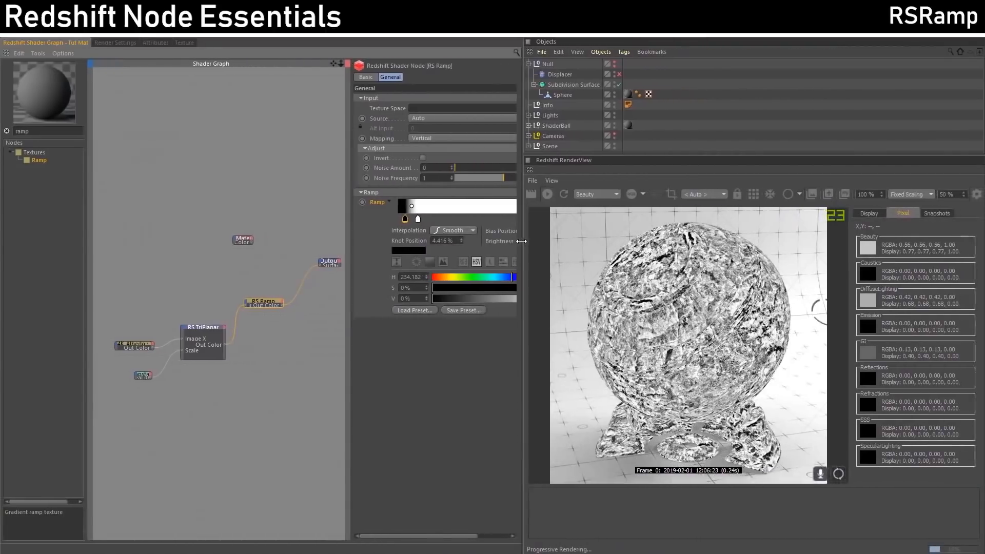
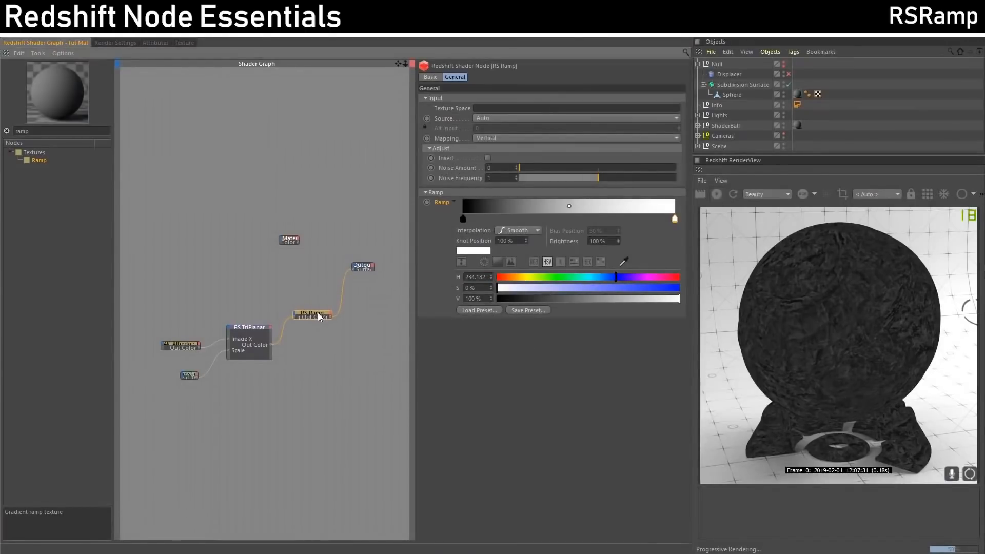
# Move the RS Ramp and TriPlanar nodes apart and connect the TriPlanar's output to the RS Material's Diffuse Color.
pyautogui.moveTo(319, 316); pyautogui.dragTo(319, 341)
pyautogui.moveTo(249, 323); pyautogui.dragTo(242, 299)
pyautogui.click(290, 240)
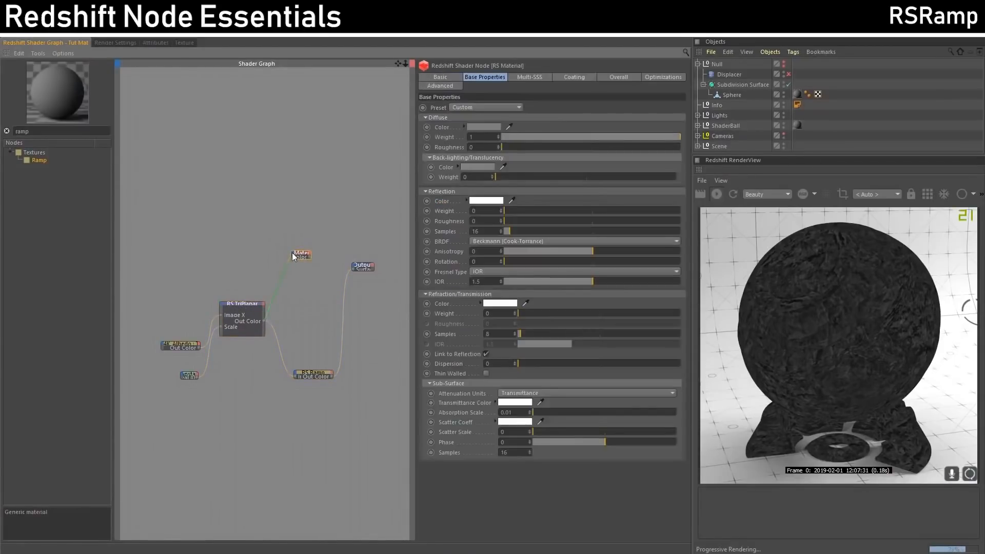
pyautogui.moveTo(291, 252); pyautogui.dragTo(292, 252)
pyautogui.moveTo(341, 258)
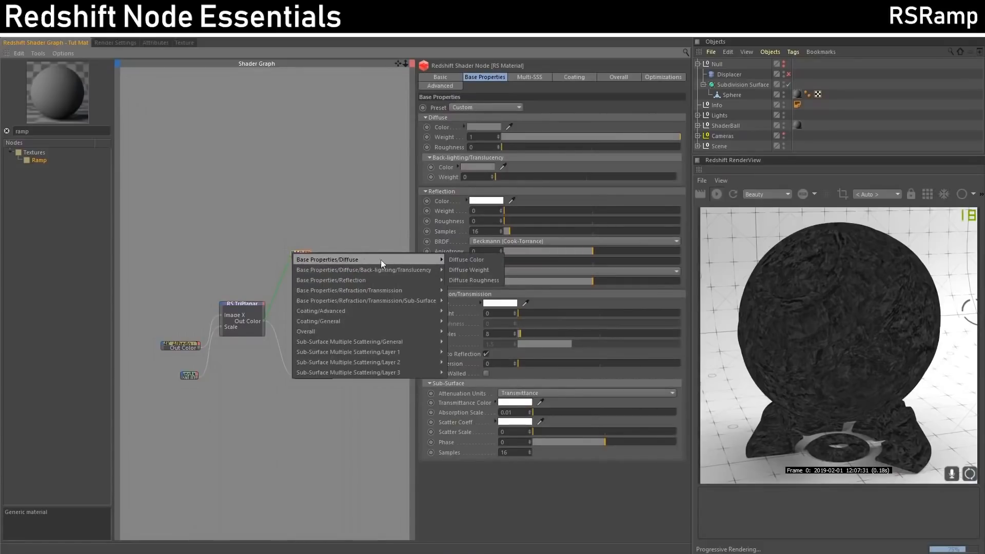
pyautogui.click(460, 260)
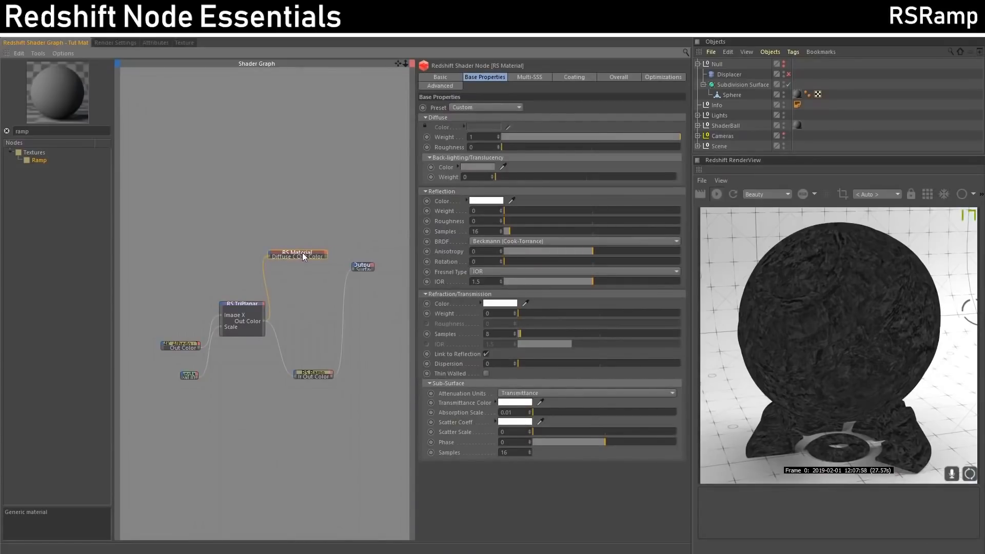
# Connect the RS Material to the Output node and reposition the ramp and material nodes.
pyautogui.moveTo(303, 254); pyautogui.dragTo(354, 268)
pyautogui.click(365, 268)
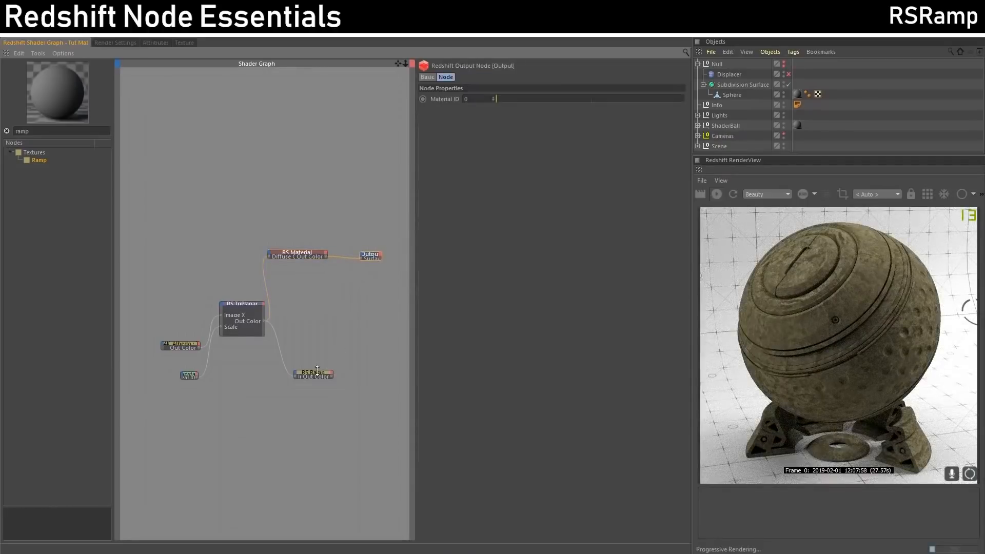
pyautogui.moveTo(315, 370); pyautogui.dragTo(311, 363)
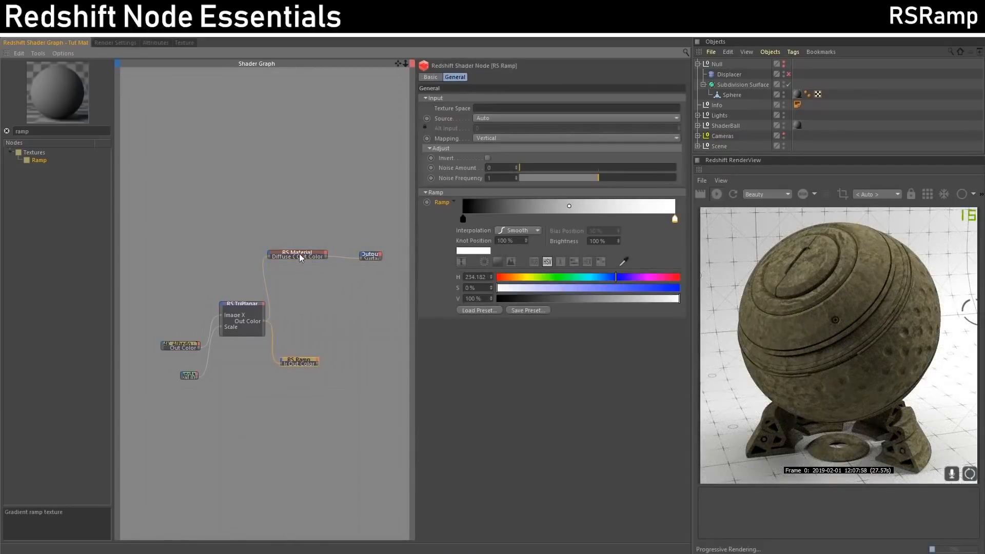
pyautogui.moveTo(299, 254); pyautogui.dragTo(308, 248)
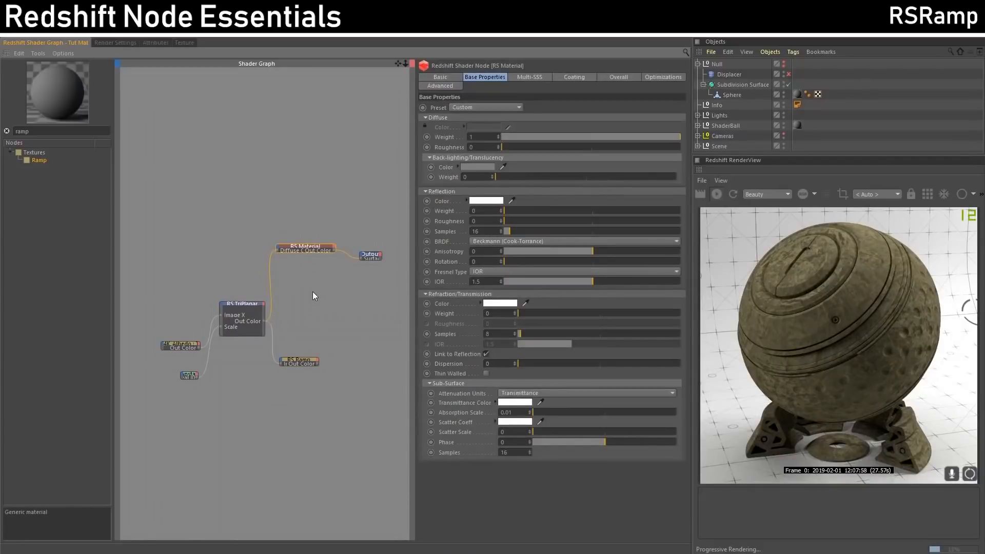
# Connect the RS Ramp's output to the RS Material's Refl Roughness input.
pyautogui.moveTo(318, 365); pyautogui.dragTo(277, 247)
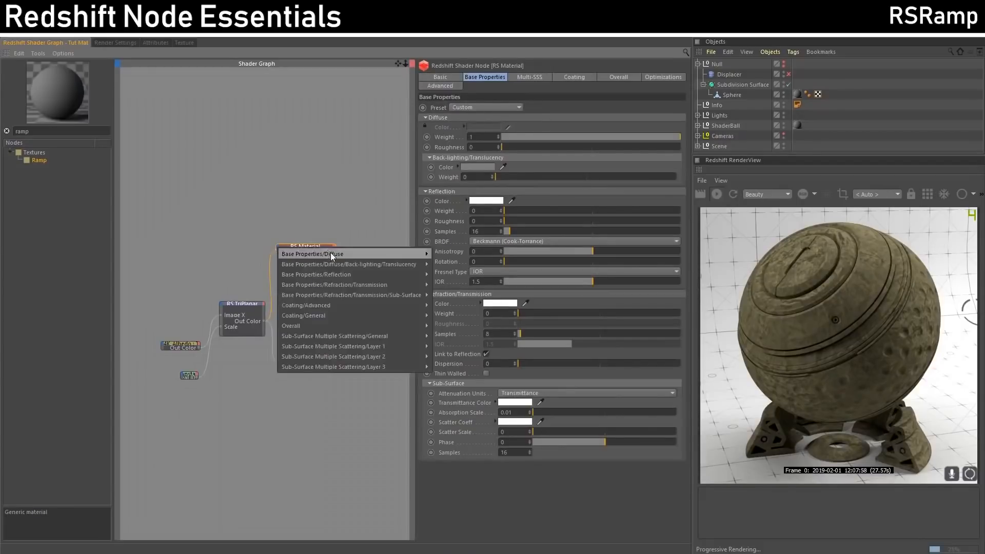
pyautogui.moveTo(332, 264)
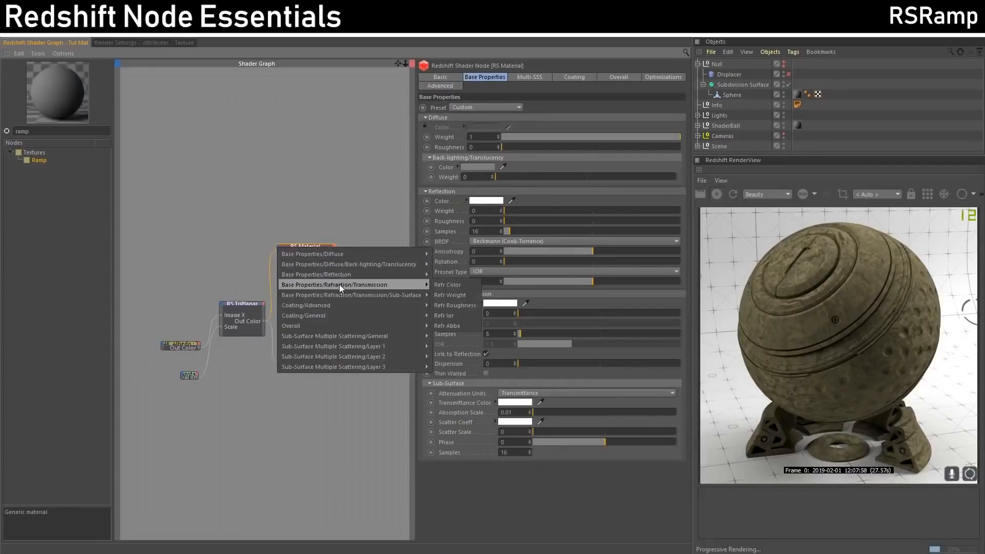
pyautogui.moveTo(422, 277)
pyautogui.click(457, 294)
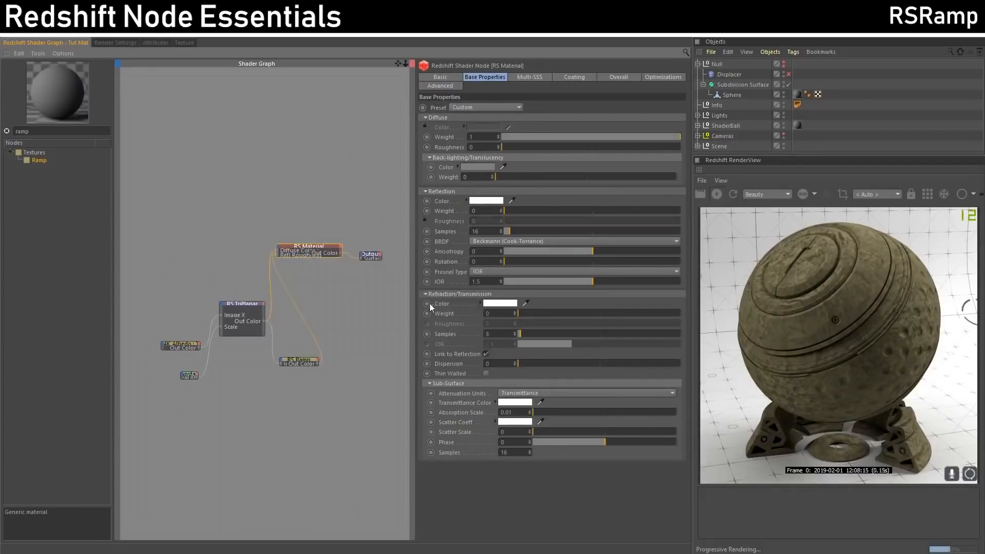
# Set the material's reflection weight to 1 and shift the TriPlanar node and its two input nodes away from the material.
pyautogui.moveTo(511, 211); pyautogui.dragTo(707, 223)
pyautogui.moveTo(258, 314); pyautogui.dragTo(239, 290)
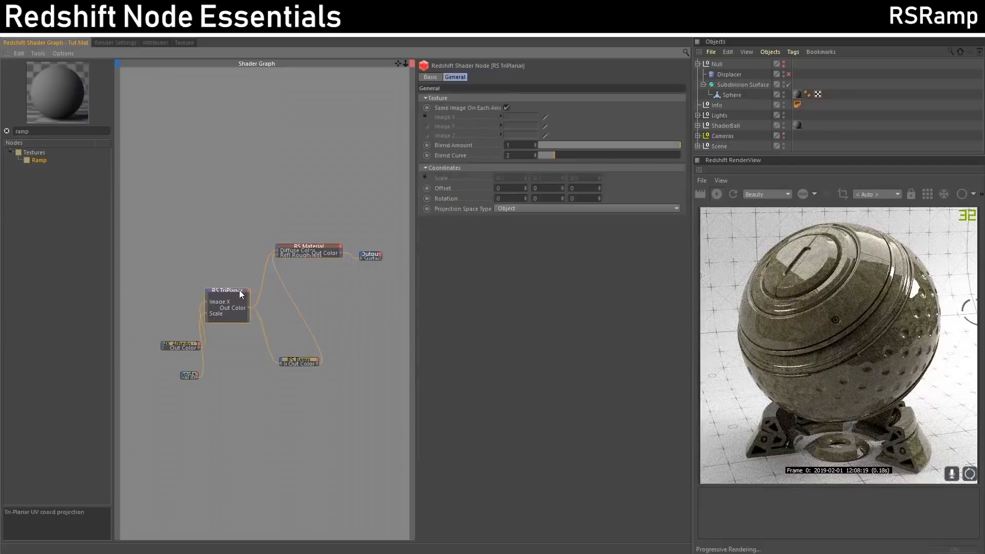
pyautogui.moveTo(183, 359); pyautogui.dragTo(154, 310)
# Delete the ramp's connection to the RS Material and set the material's reflection roughness to 1.
pyautogui.click(307, 250)
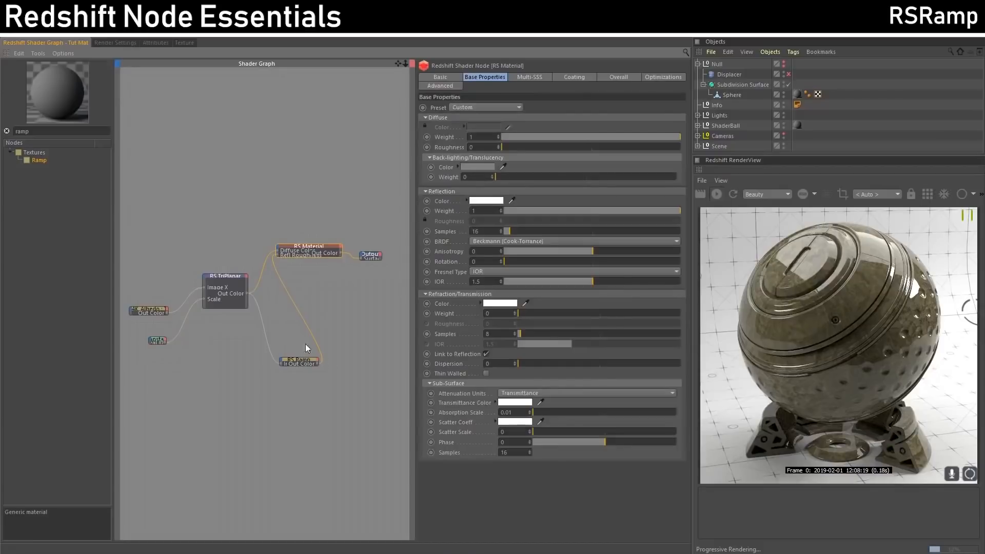
pyautogui.click(288, 296)
pyautogui.press('Delete')
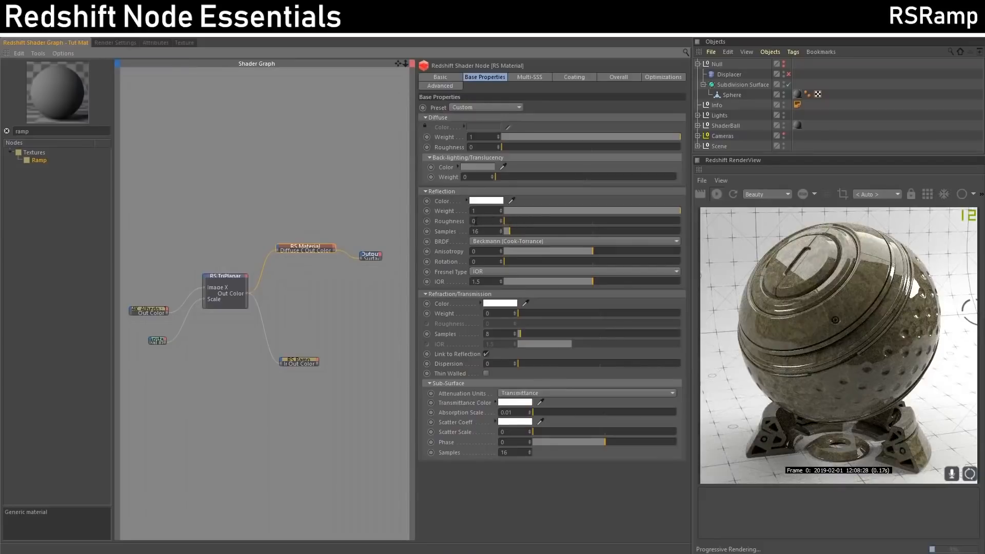
pyautogui.click(474, 221)
pyautogui.click(480, 220)
pyautogui.moveTo(509, 220); pyautogui.dragTo(692, 222)
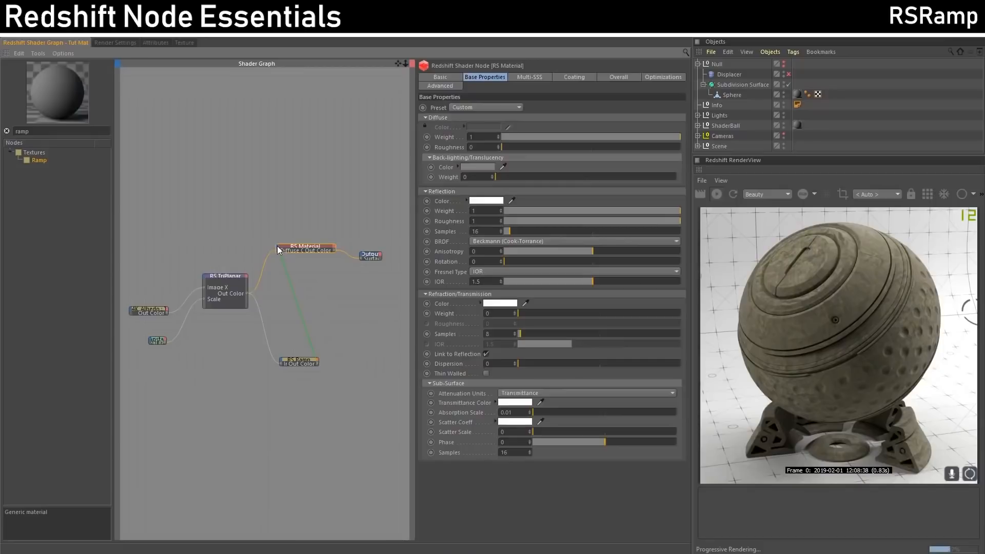
# Reconnect the RS Ramp to the RS Material's Refl Roughness.
pyautogui.moveTo(278, 246); pyautogui.dragTo(277, 246)
pyautogui.moveTo(331, 273)
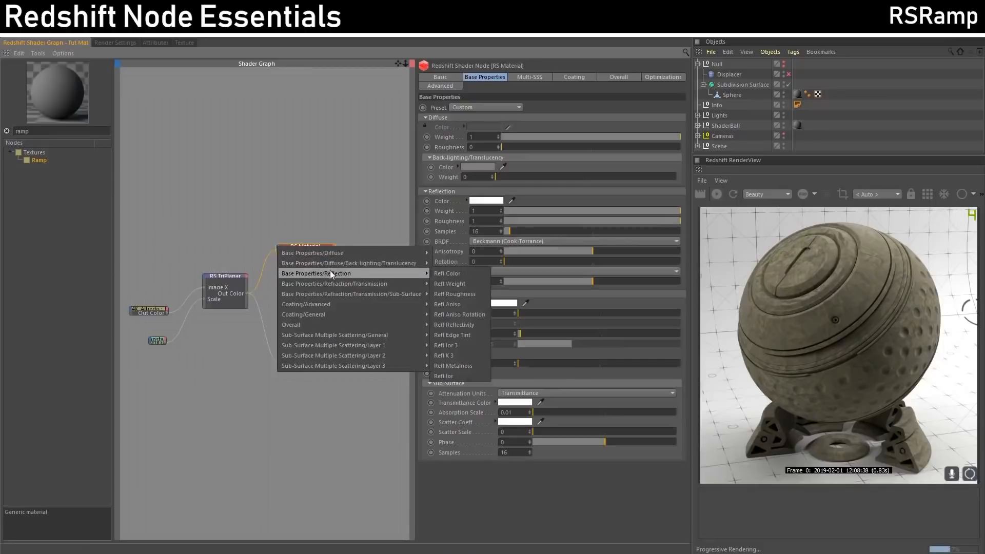
pyautogui.click(454, 294)
# Remove the white knot from the ramp and expand the RS Material node to show its inputs.
pyautogui.click(300, 361)
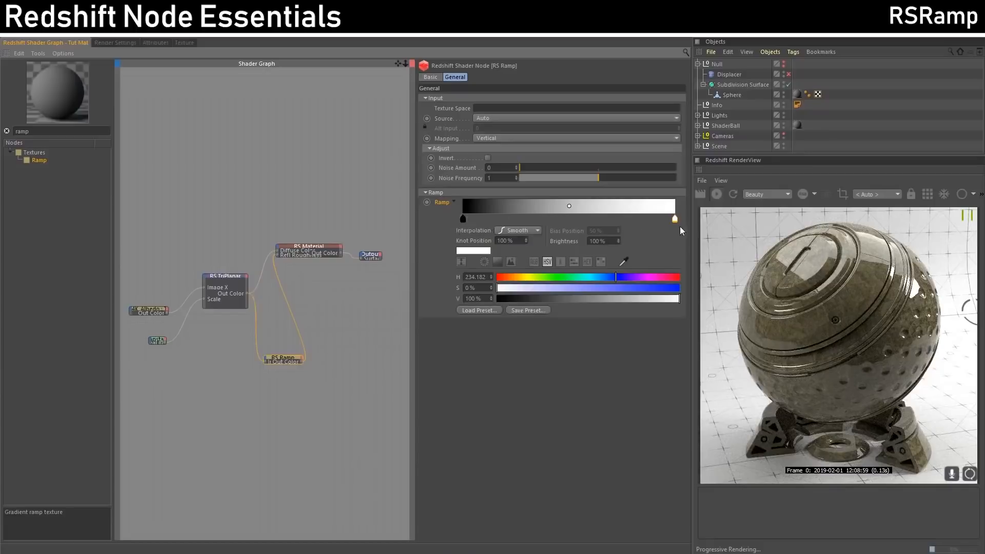
pyautogui.moveTo(675, 219); pyautogui.dragTo(654, 286)
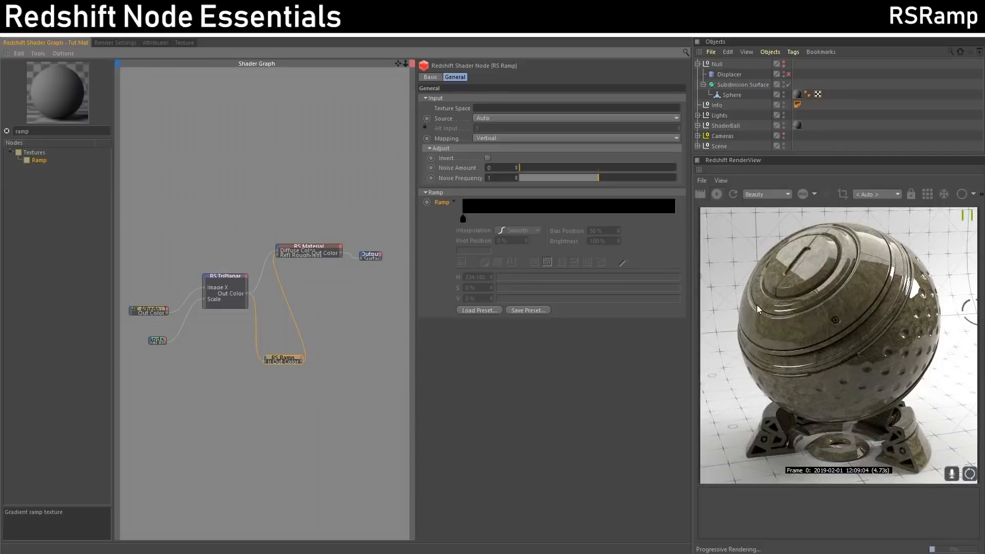
pyautogui.click(312, 246)
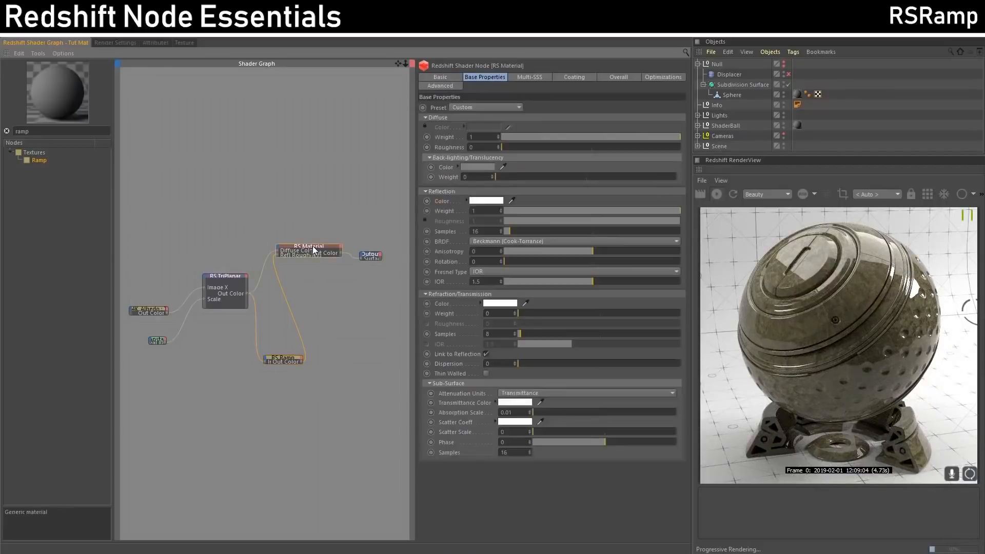
pyautogui.click(283, 358)
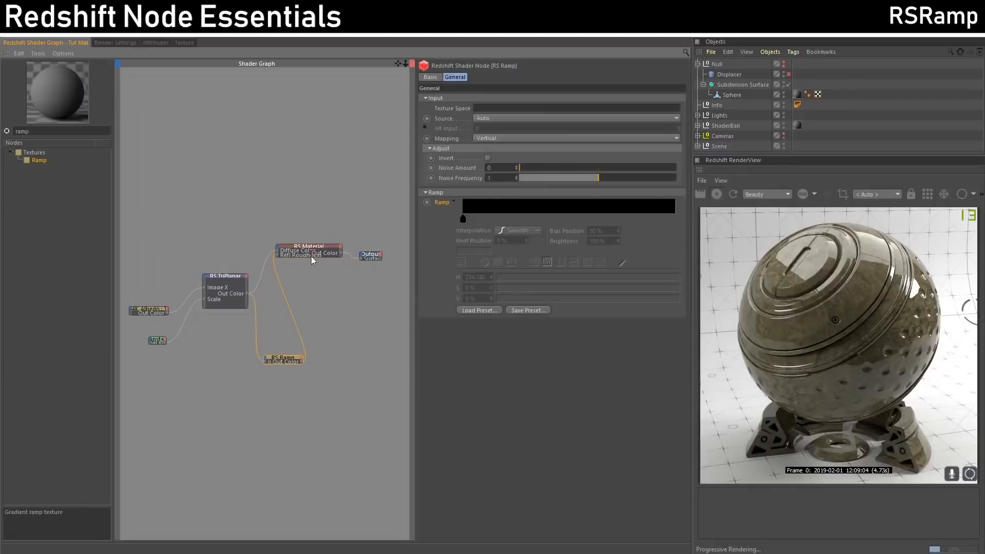
pyautogui.click(312, 257)
pyautogui.click(285, 360)
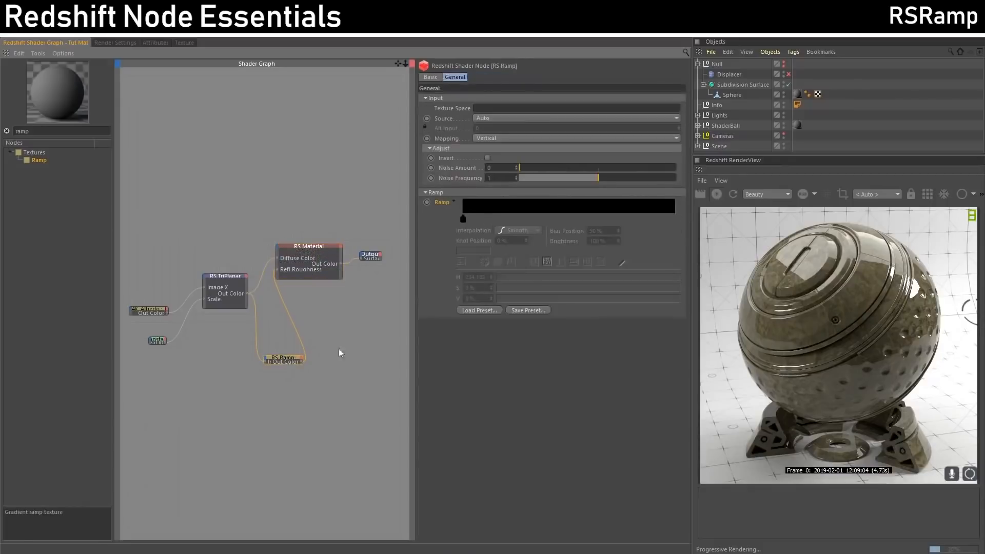
# Set the remaining black ramp knot's color value to 50%, making it mid gray.
pyautogui.doubleClick(463, 221)
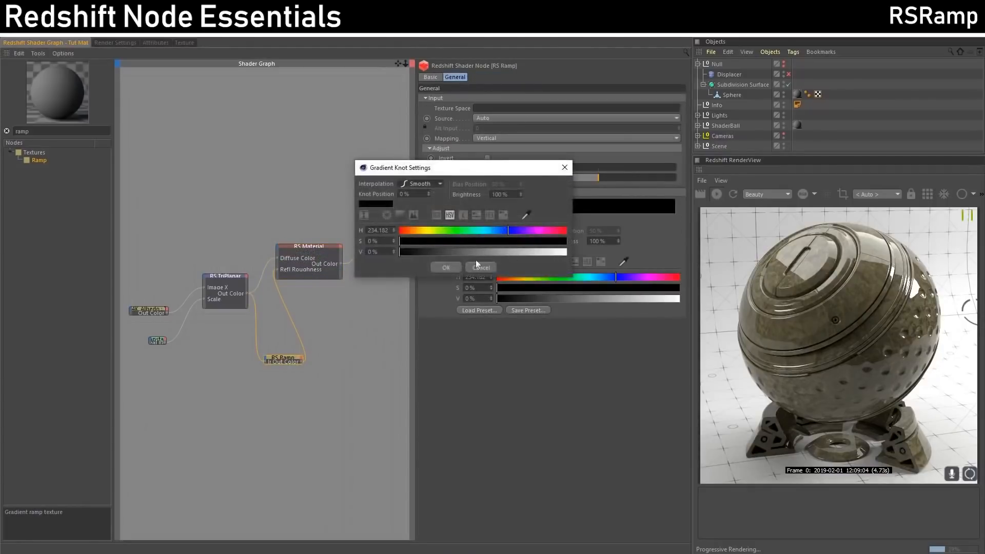
pyautogui.moveTo(448, 251); pyautogui.dragTo(482, 253)
pyautogui.click(446, 267)
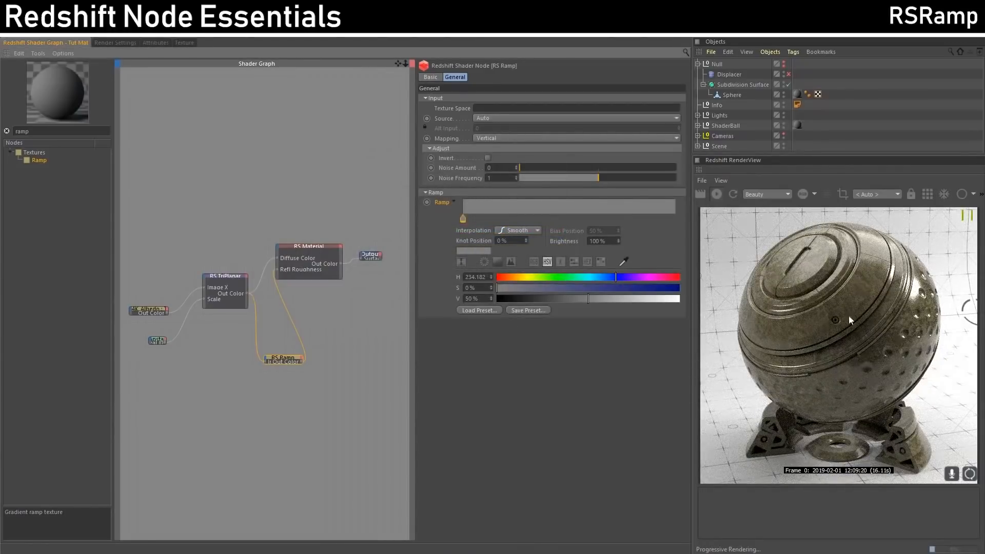
# Set the ramp knot's color value to 100%, making it white.
pyautogui.doubleClick(464, 221)
pyautogui.click(563, 250)
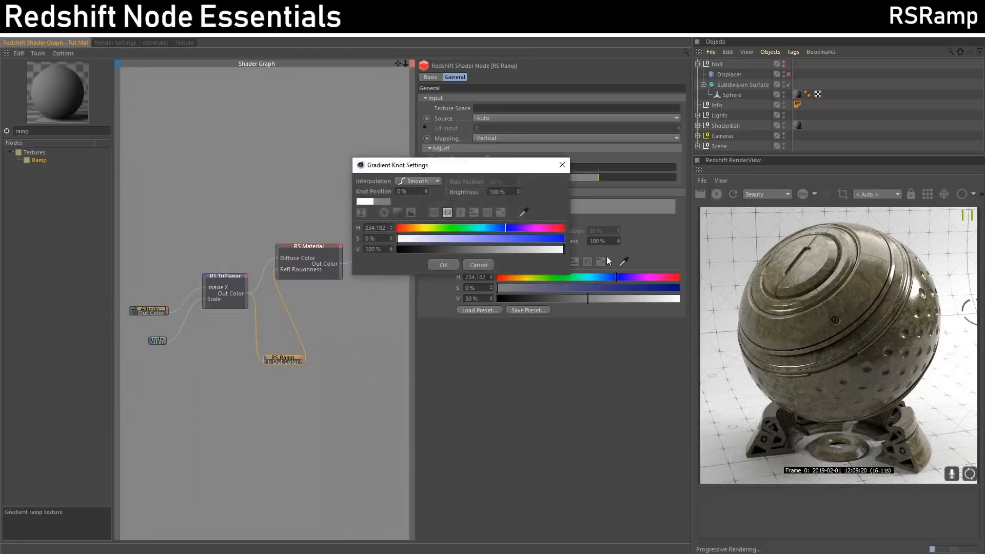
pyautogui.click(444, 265)
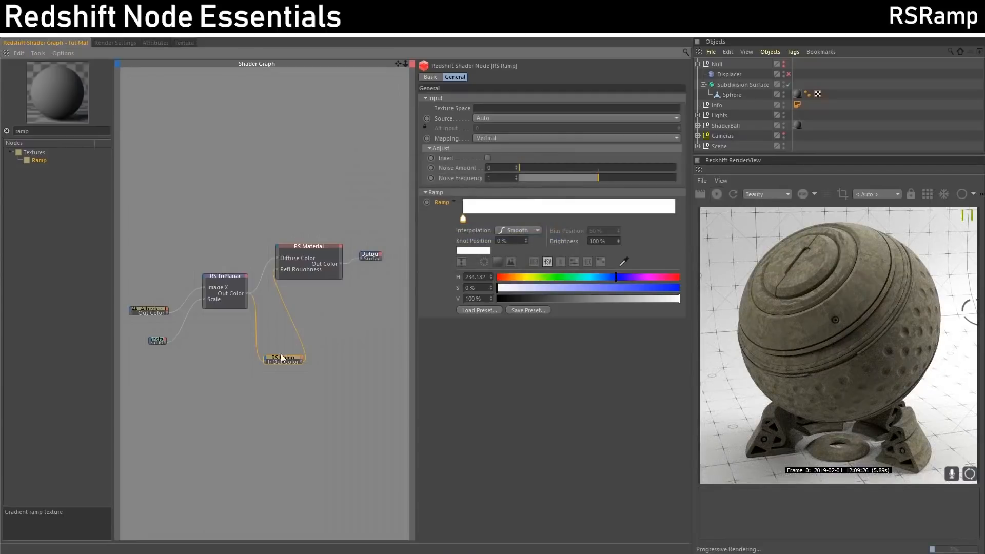
# Set the ramp's single knot to a color value of 0%, making it black.
pyautogui.moveTo(282, 358); pyautogui.dragTo(279, 358)
pyautogui.doubleClick(463, 220)
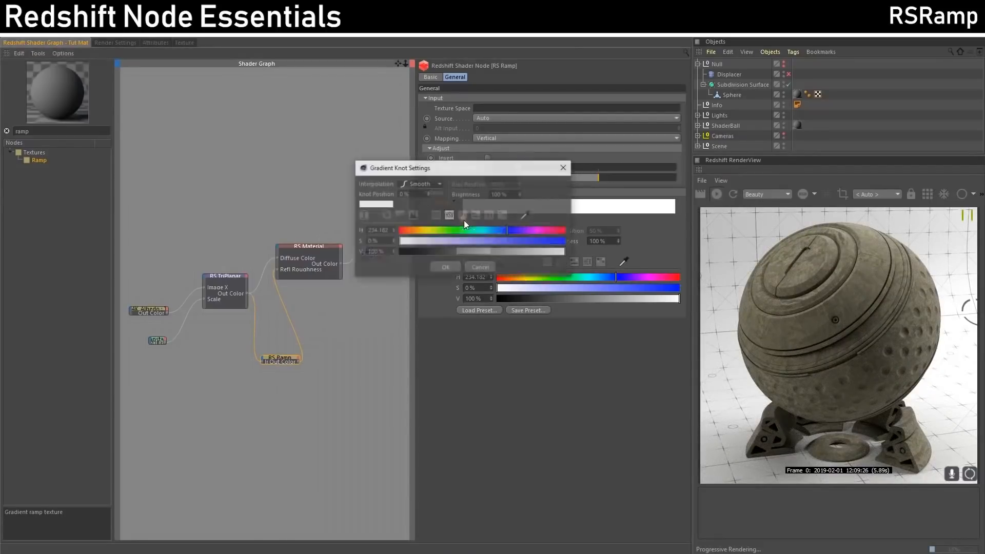
pyautogui.moveTo(448, 253); pyautogui.dragTo(398, 252)
pyautogui.click(439, 267)
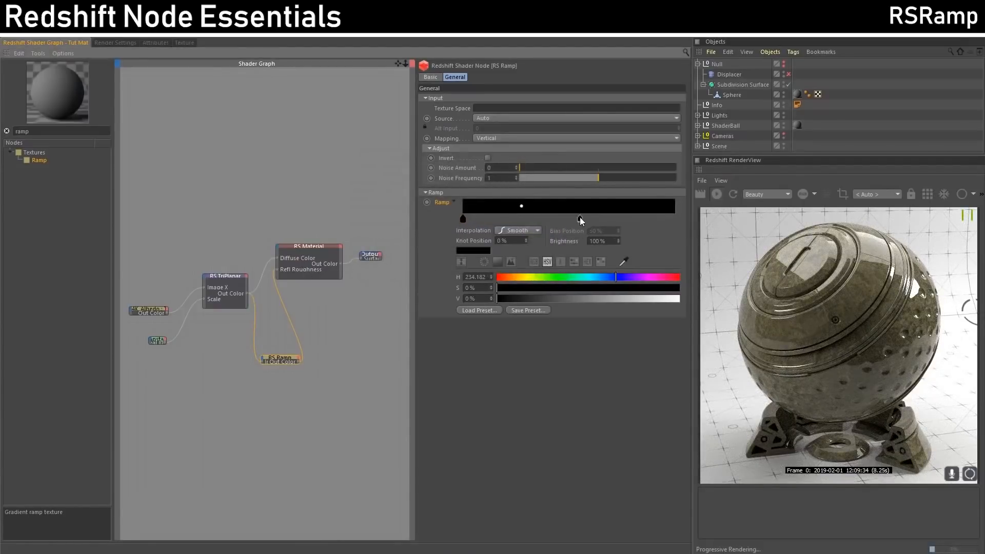
# Add a second ramp knot at position 100% and set its color value to 100%, making it white.
pyautogui.moveTo(580, 218); pyautogui.dragTo(675, 220)
pyautogui.doubleClick(674, 220)
pyautogui.moveTo(616, 249); pyautogui.dragTo(809, 251)
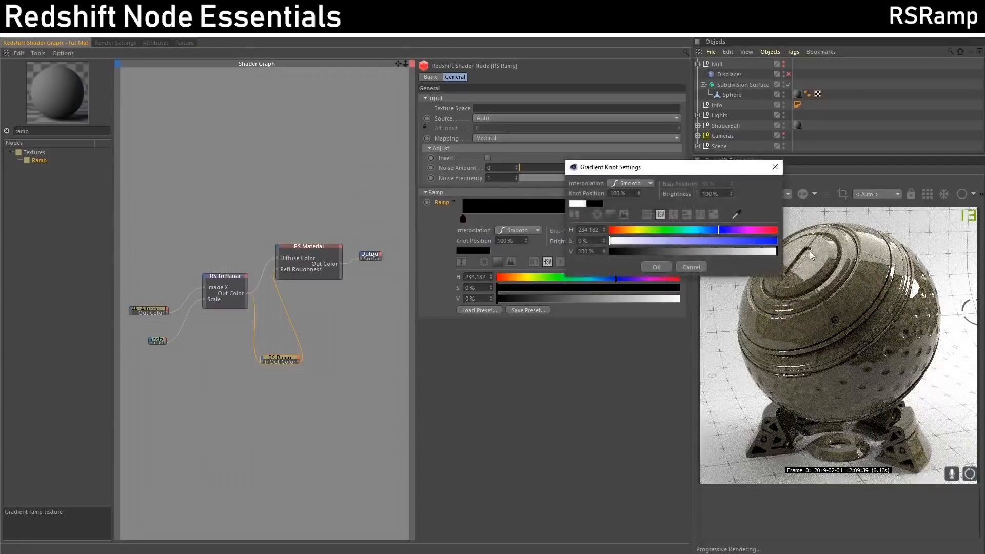
pyautogui.click(641, 267)
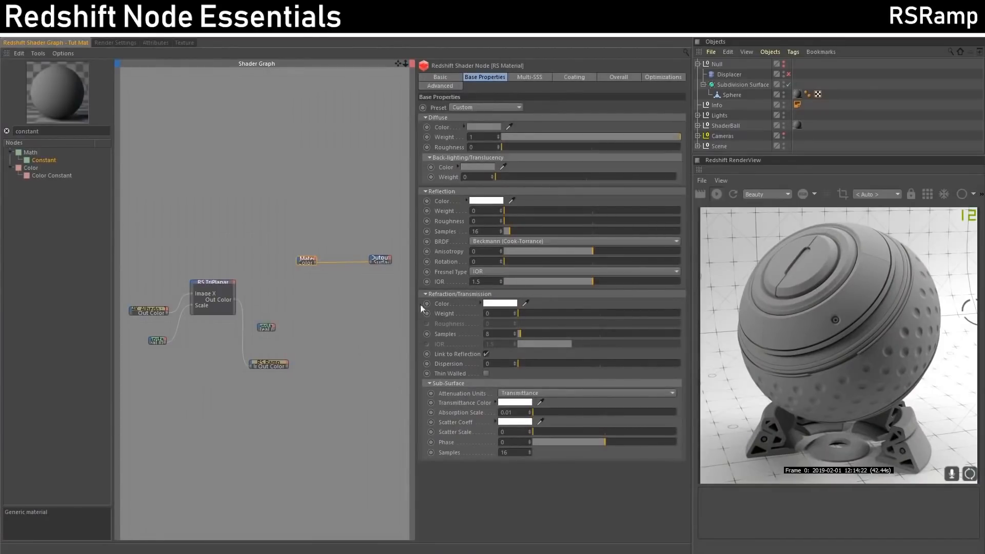
# Set the RS Material's diffuse weight to 0.5.
pyautogui.moveTo(309, 259); pyautogui.dragTo(309, 264)
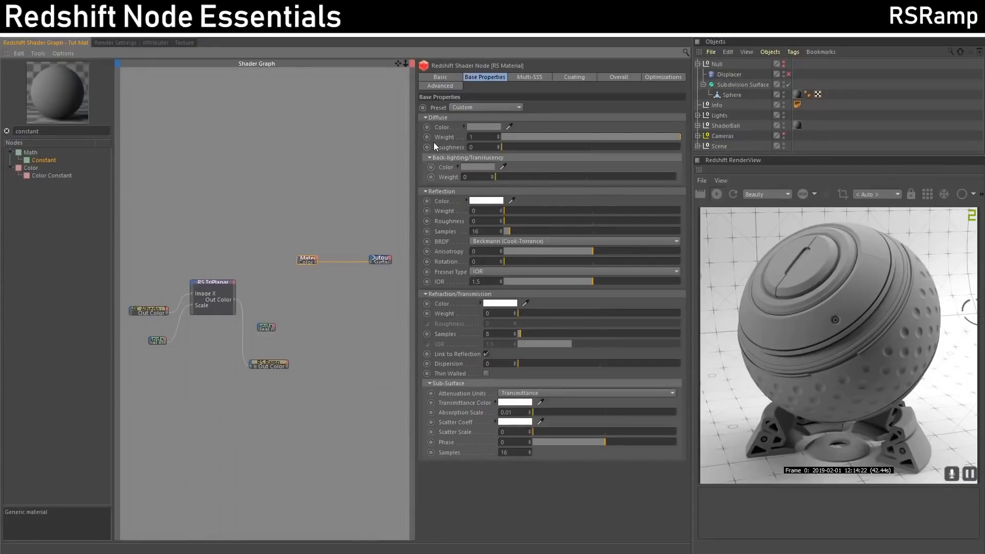
pyautogui.click(483, 137)
pyautogui.write('0.5')
pyautogui.press('Return')
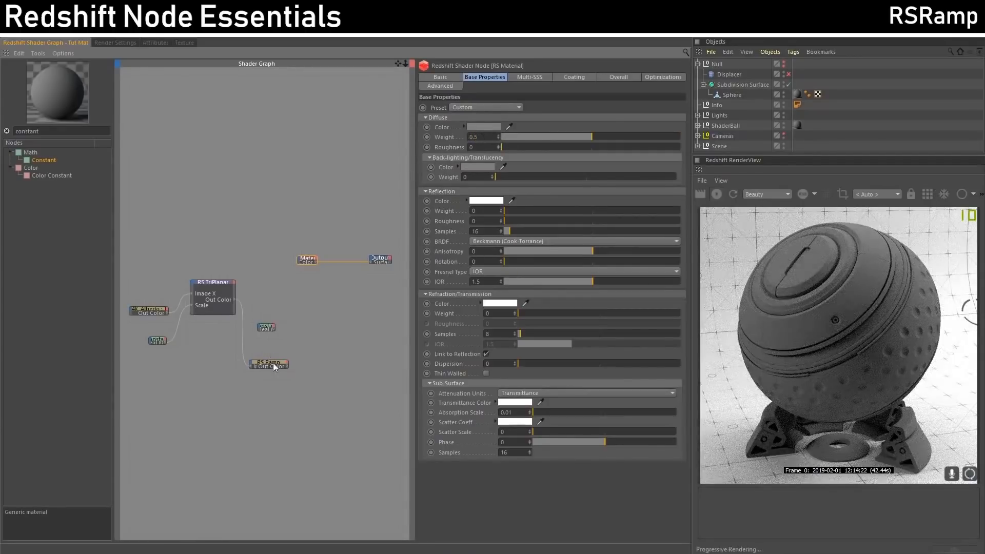
# Reduce the RS Ramp to its first knot and set that knot's color value to 50% gray.
pyautogui.click(274, 366)
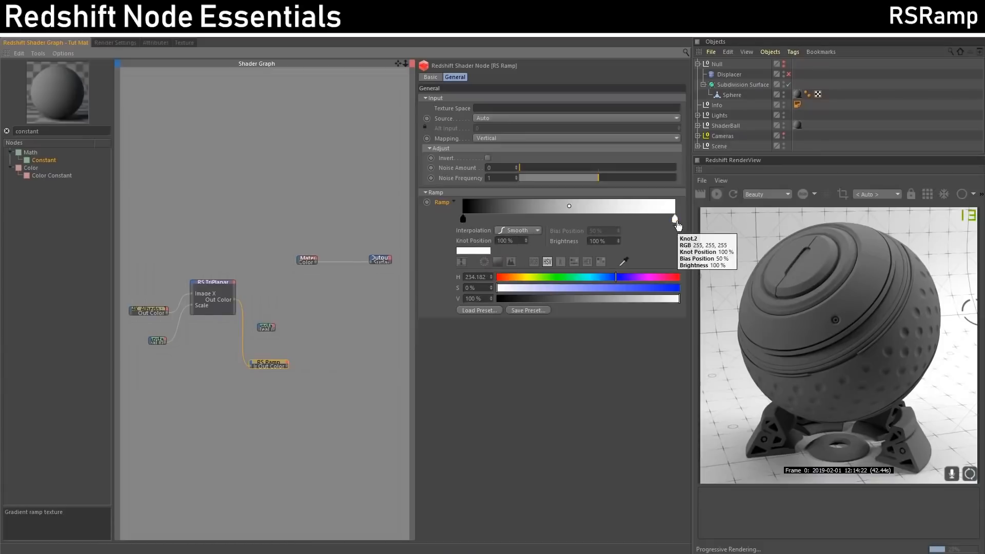
pyautogui.click(309, 260)
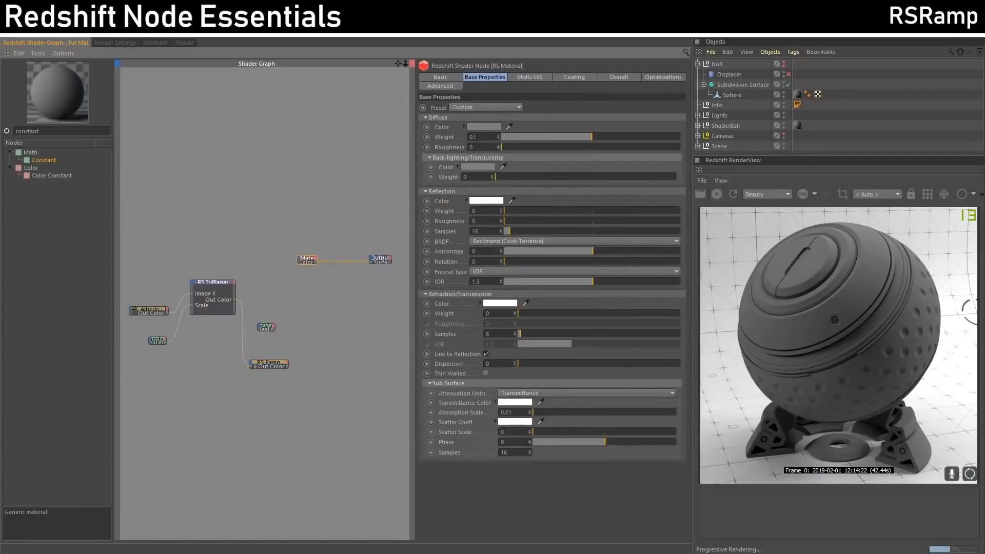
pyautogui.click(276, 362)
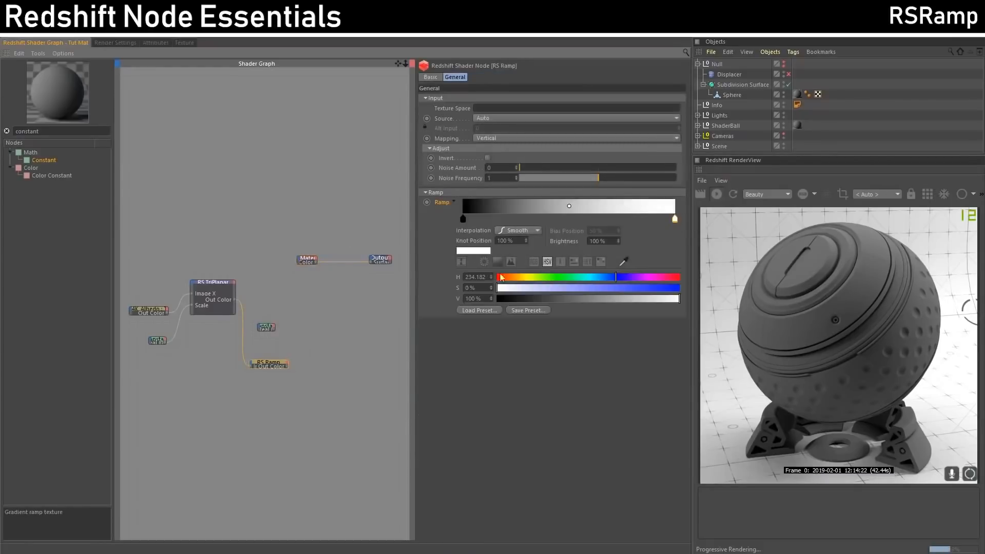
pyautogui.doubleClick(460, 220)
pyautogui.click(473, 253)
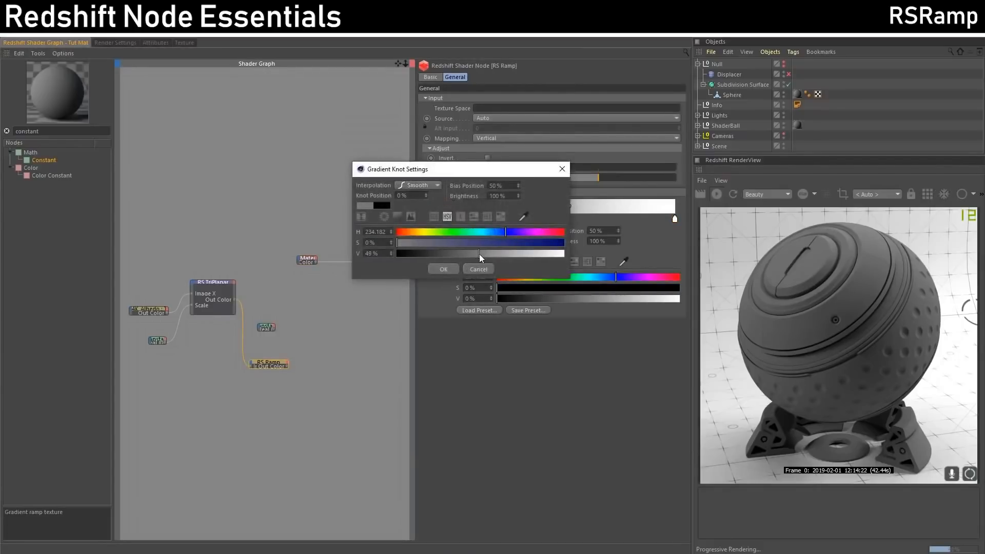
pyautogui.moveTo(479, 254); pyautogui.dragTo(480, 254)
pyautogui.click(443, 269)
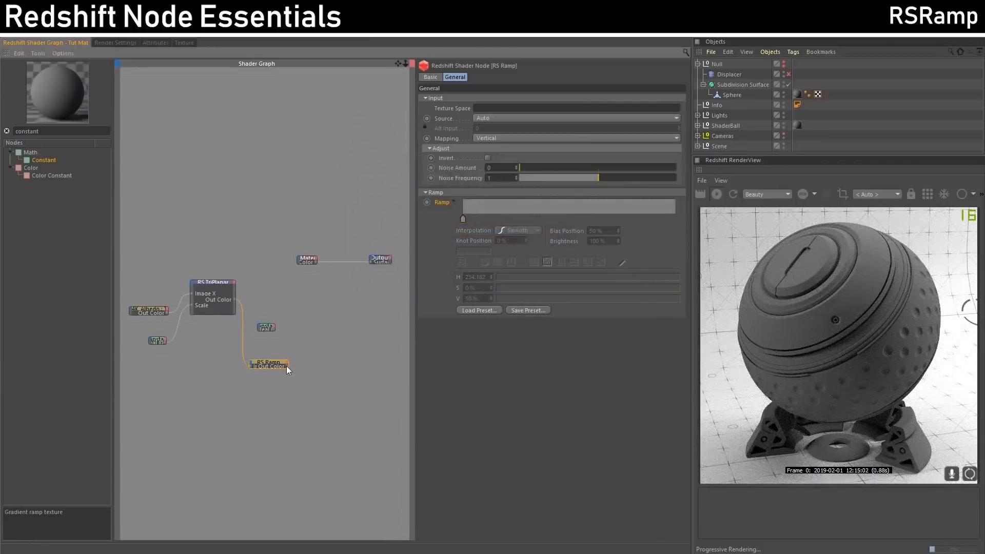
# Connect the RS Ramp's Out Color to the RS Material's Diffuse Weight.
pyautogui.moveTo(287, 365); pyautogui.dragTo(301, 261)
pyautogui.moveTo(343, 265)
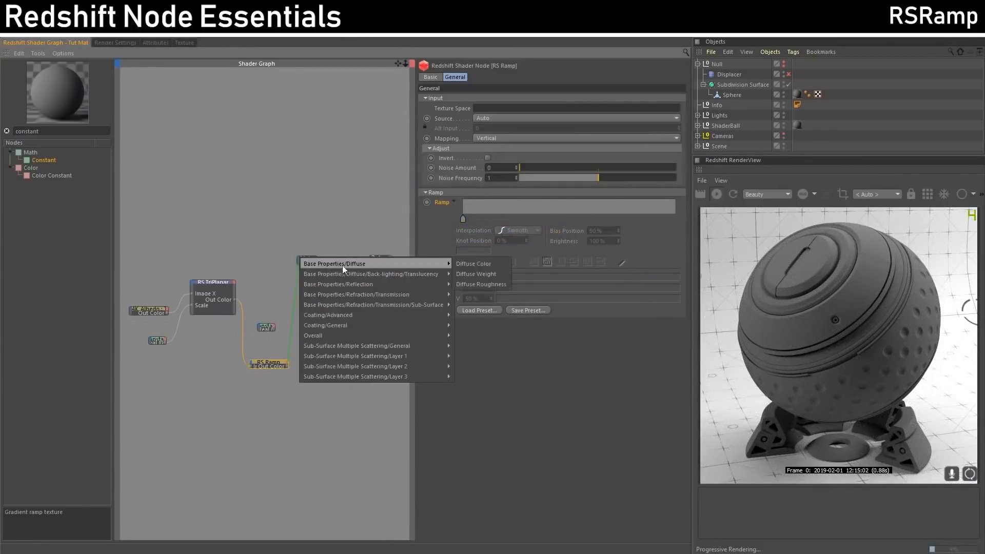
pyautogui.click(477, 275)
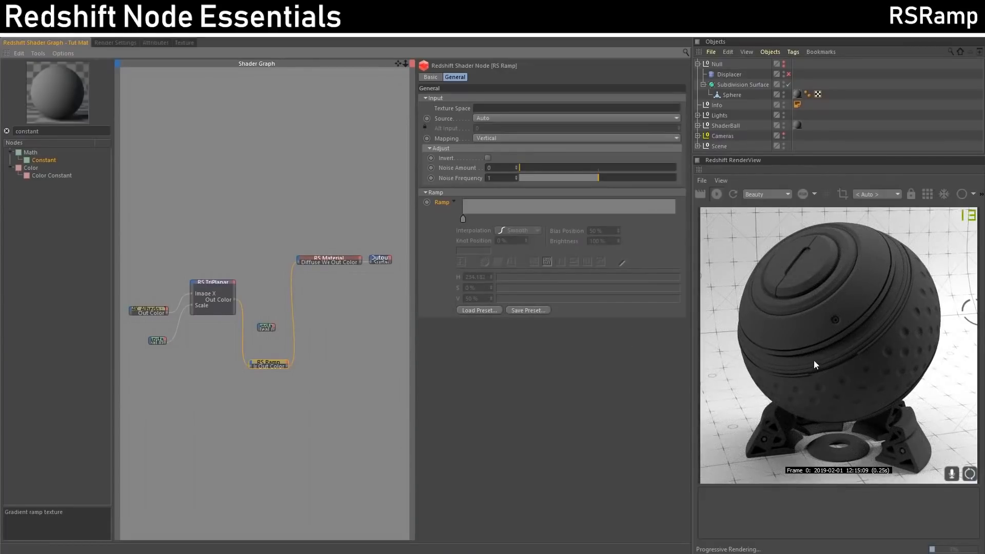
# Store a snapshot of the render with the ramp driving the diffuse weight.
pyautogui.click(931, 196)
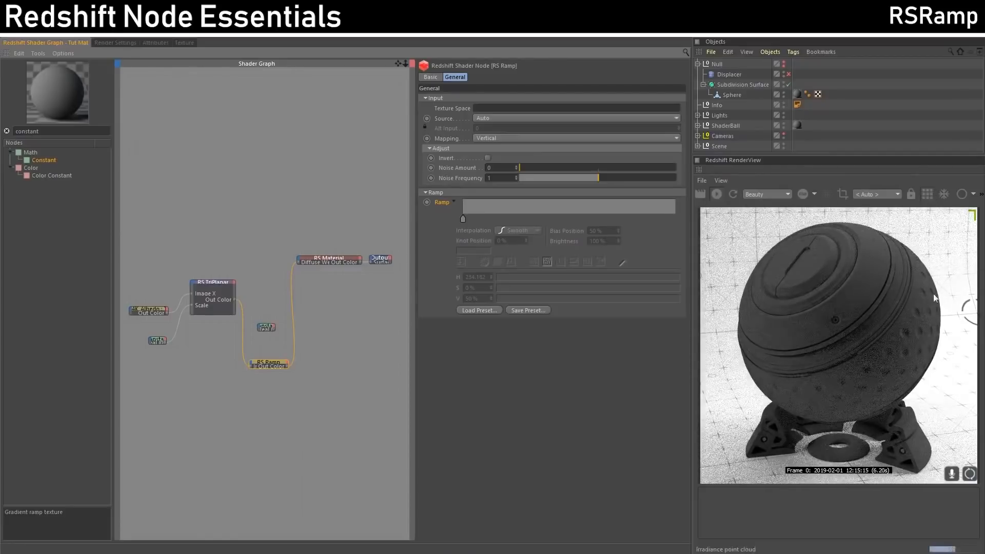
pyautogui.click(981, 195)
pyautogui.click(716, 211)
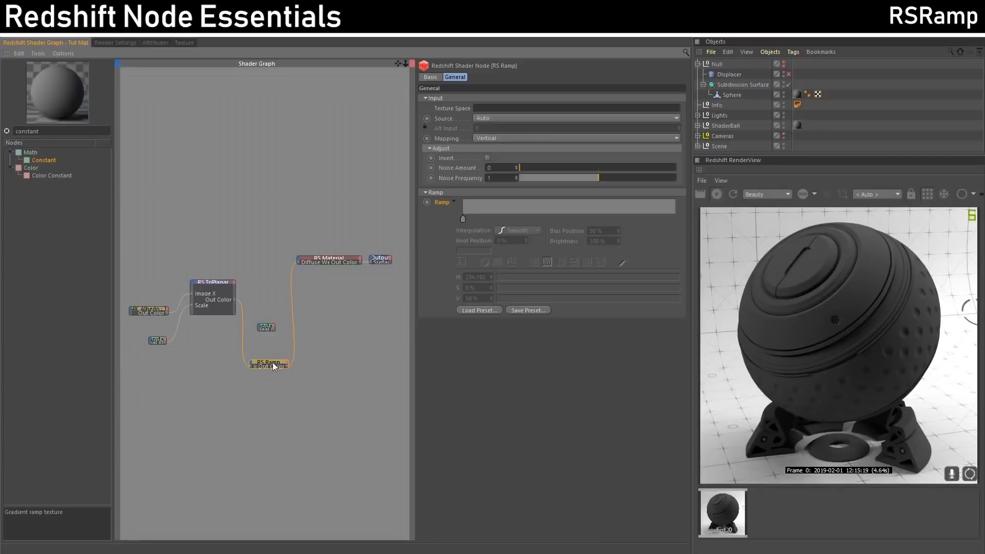
# Delete the ramp's connection to the RS Material's Diffuse Weight and display the material's base properties.
pyautogui.moveTo(324, 257); pyautogui.dragTo(292, 289)
pyautogui.doubleClick(292, 262)
pyautogui.click(317, 260)
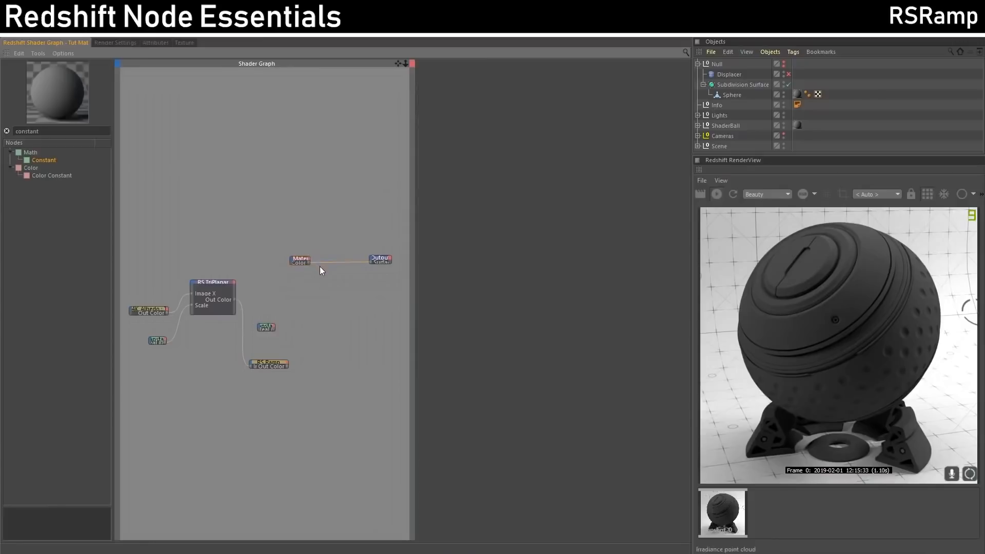
pyautogui.click(300, 259)
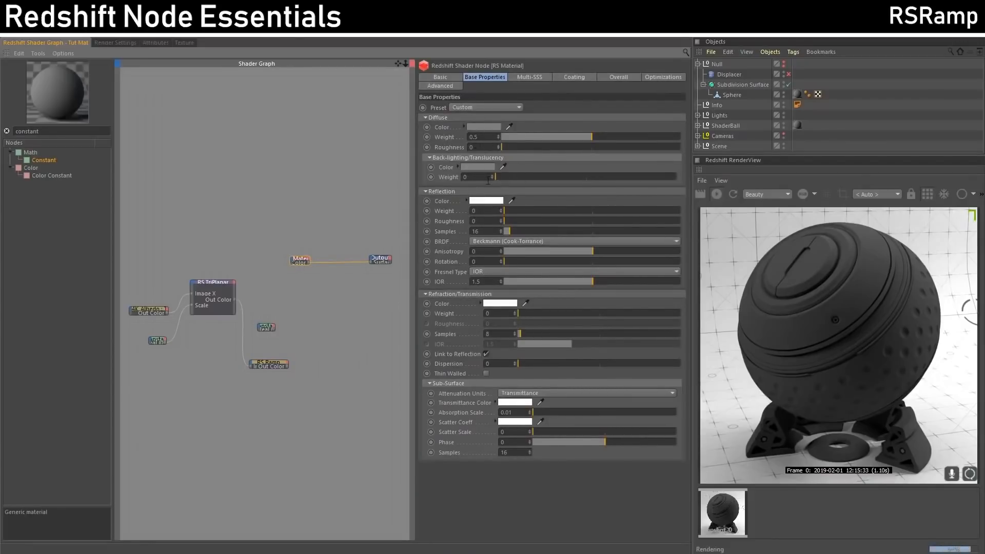
# Store a snapshot of the render without the ramp and compare it repeatedly with the ramp-driven snapshot.
pyautogui.click(982, 194)
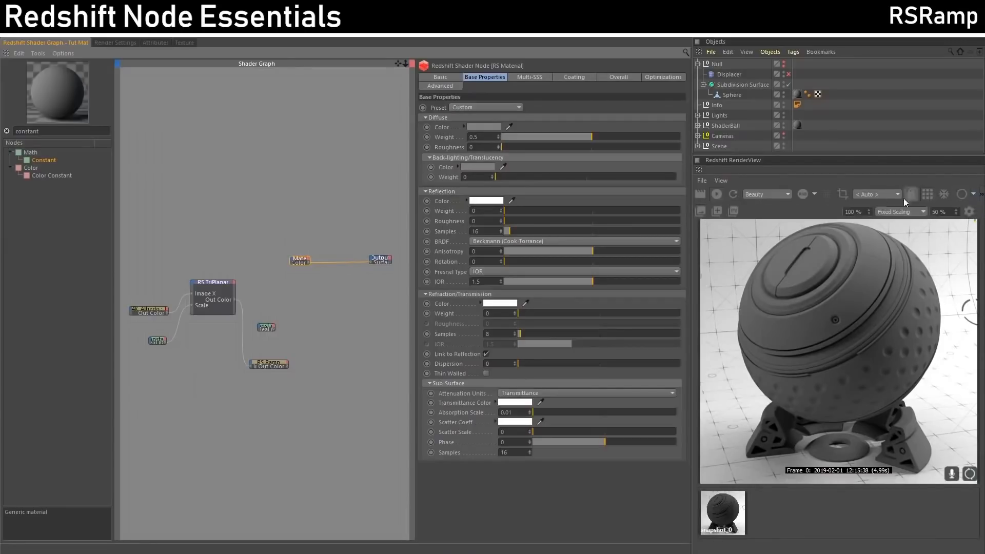
pyautogui.click(718, 210)
pyautogui.click(722, 516)
pyautogui.click(760, 510)
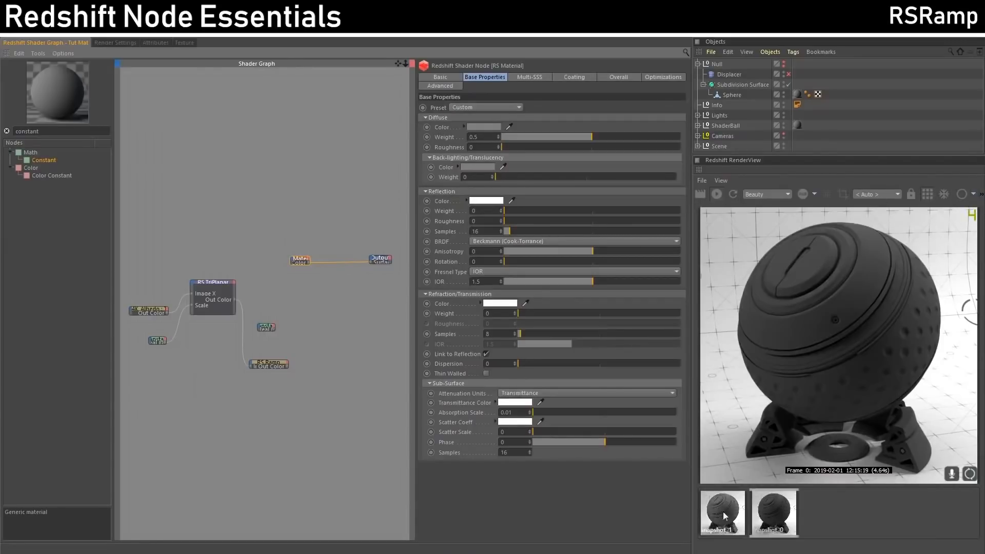
pyautogui.click(728, 511)
pyautogui.click(760, 507)
pyautogui.click(717, 510)
pyautogui.click(763, 510)
pyautogui.click(724, 510)
pyautogui.click(761, 511)
pyautogui.click(722, 510)
pyautogui.click(759, 509)
pyautogui.click(722, 510)
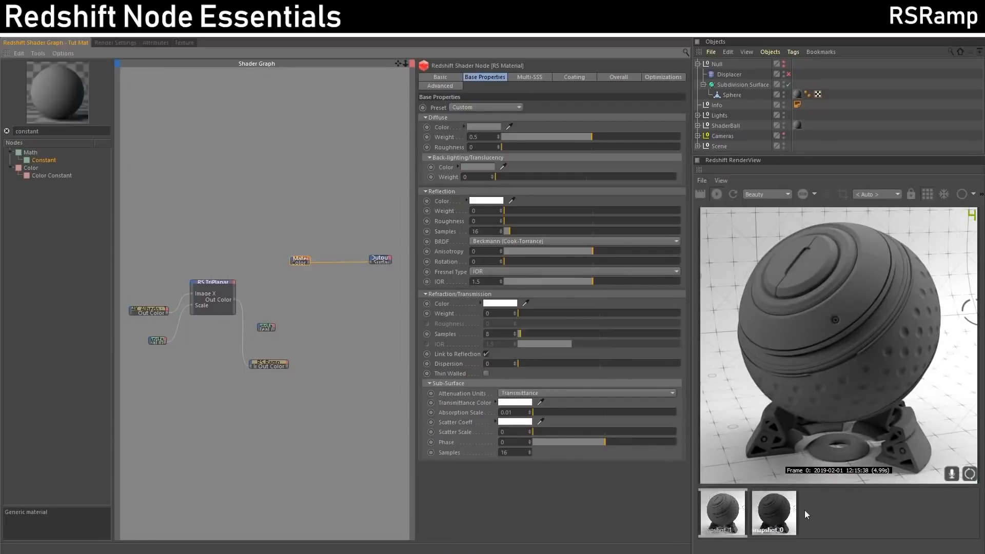
# Connect the unconnected Constant node below the RS Material to the material's Diffuse Weight.
pyautogui.click(271, 327)
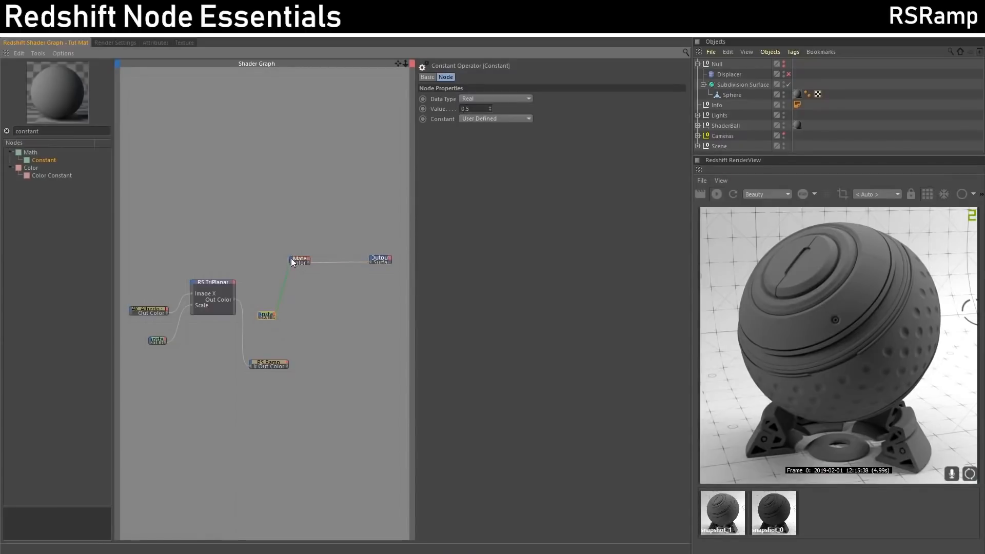
pyautogui.moveTo(291, 261); pyautogui.dragTo(292, 261)
pyautogui.moveTo(333, 268)
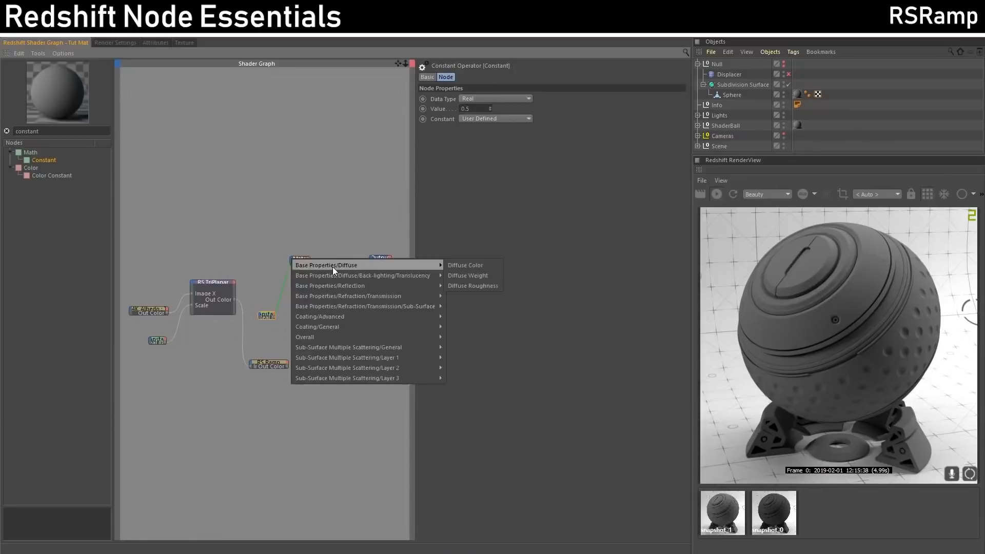
pyautogui.click(466, 274)
pyautogui.click(305, 259)
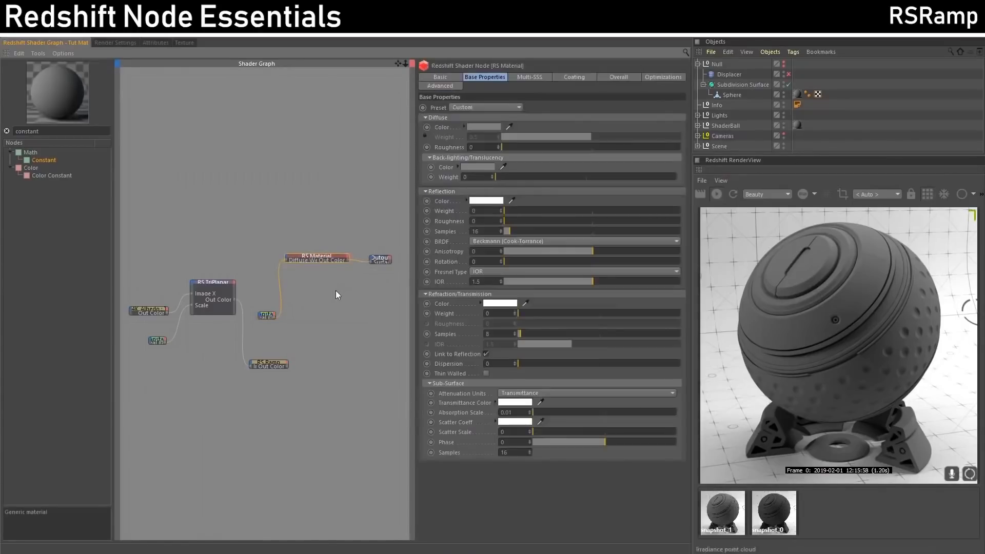
pyautogui.click(336, 290)
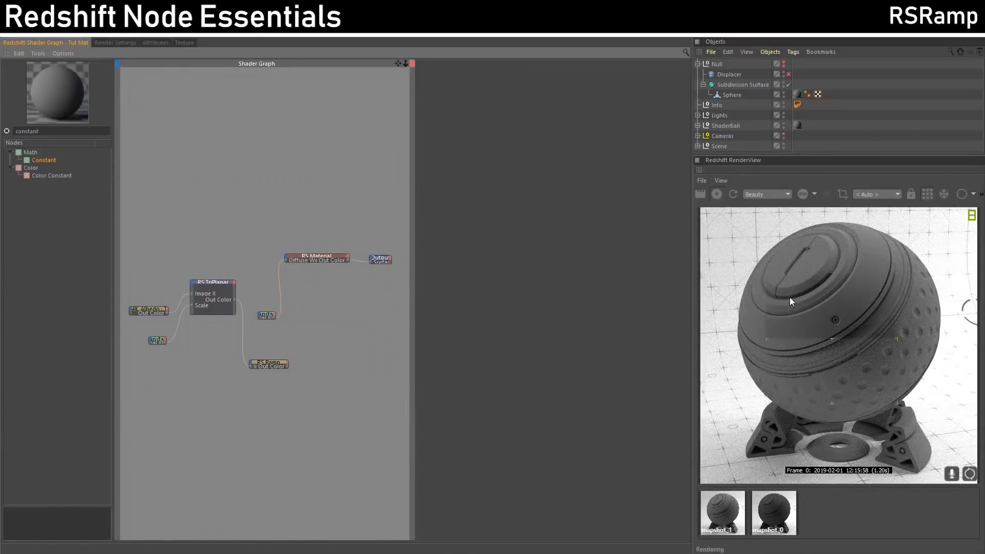
# Store a snapshot of the Constant-driven render and compare it with the two earlier snapshots.
pyautogui.click(981, 198)
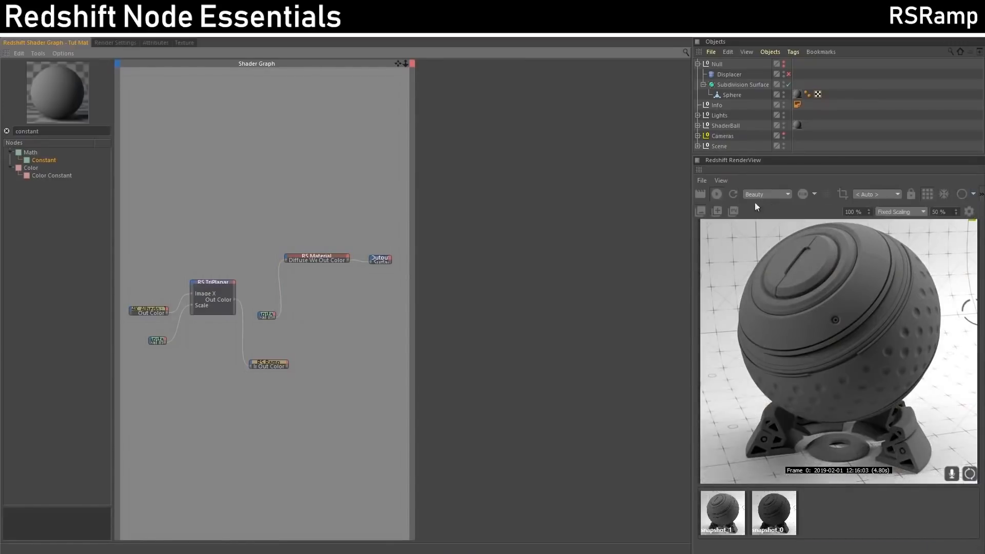
pyautogui.click(715, 211)
pyautogui.click(760, 510)
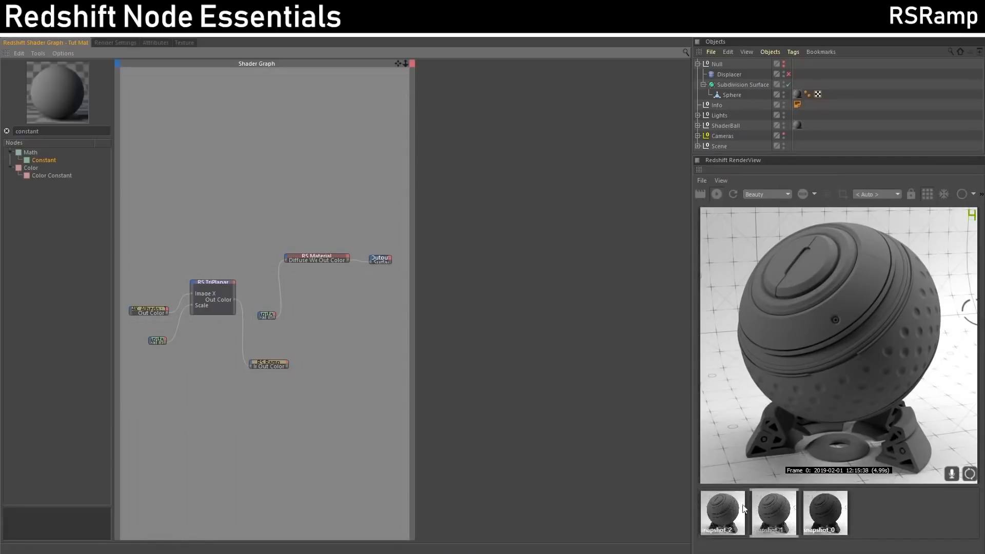
pyautogui.click(820, 506)
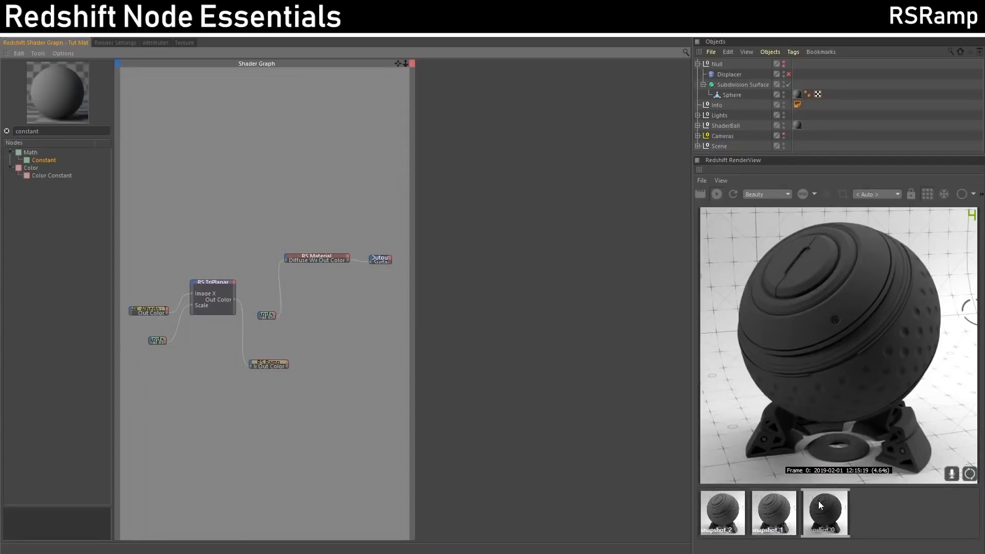
# Examine the RS Ramp's gray knot, the RS Material's diffuse weight input and the Constant node's value.
pyautogui.click(268, 363)
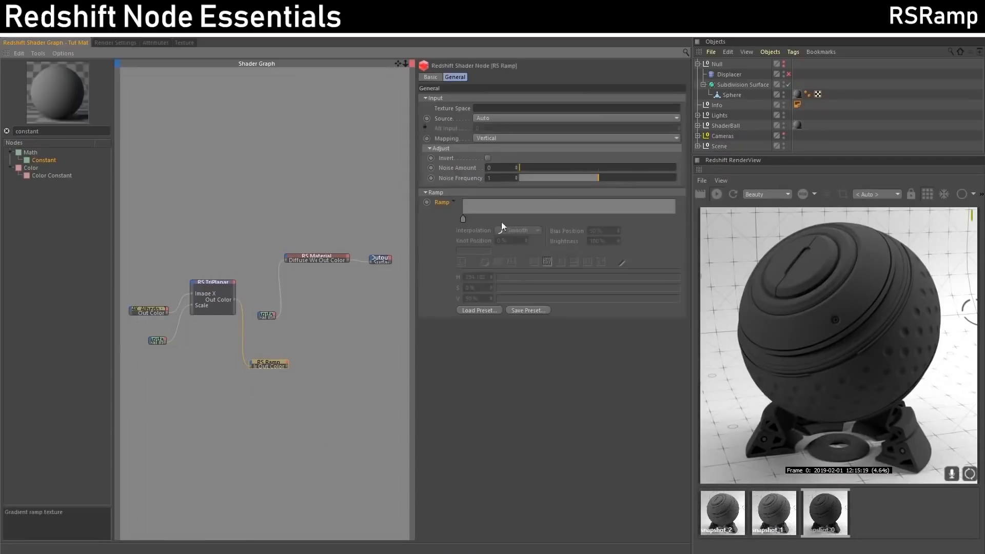
pyautogui.moveTo(466, 224)
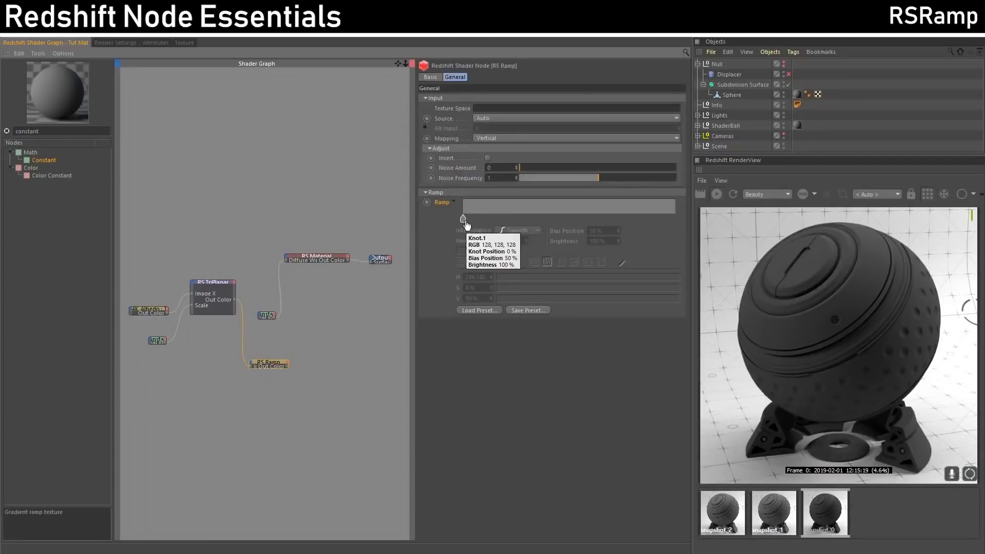
pyautogui.moveTo(260, 316); pyautogui.dragTo(268, 308)
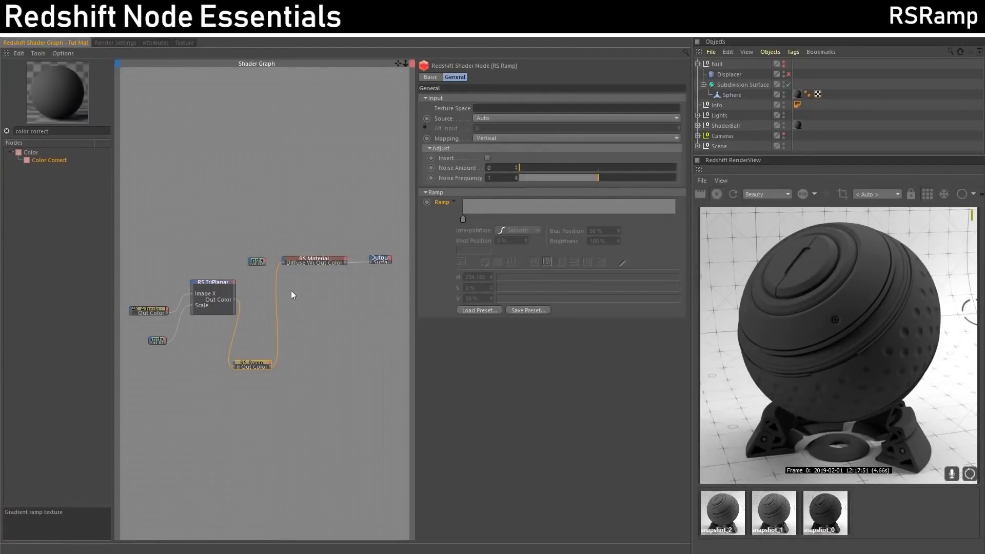
pyautogui.click(259, 260)
pyautogui.click(301, 260)
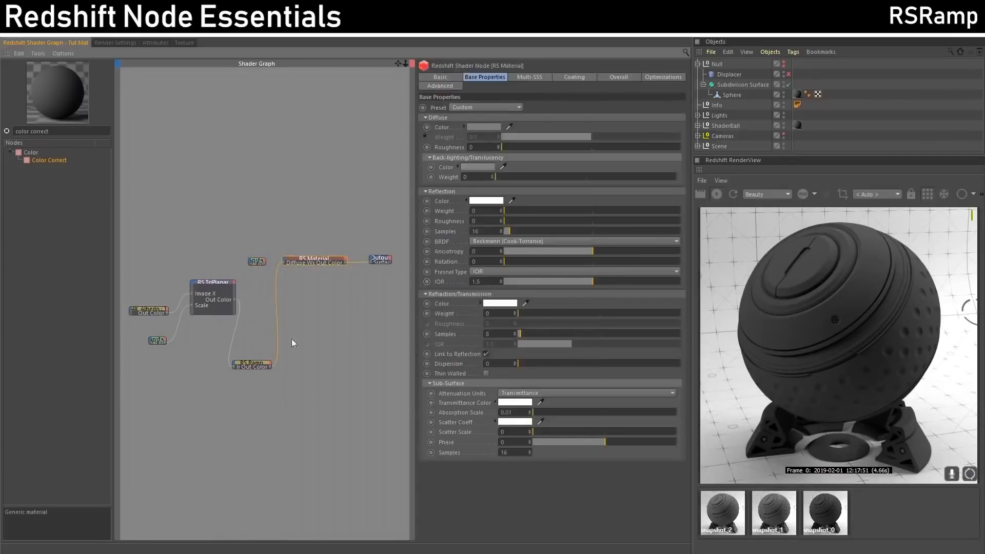
pyautogui.click(251, 365)
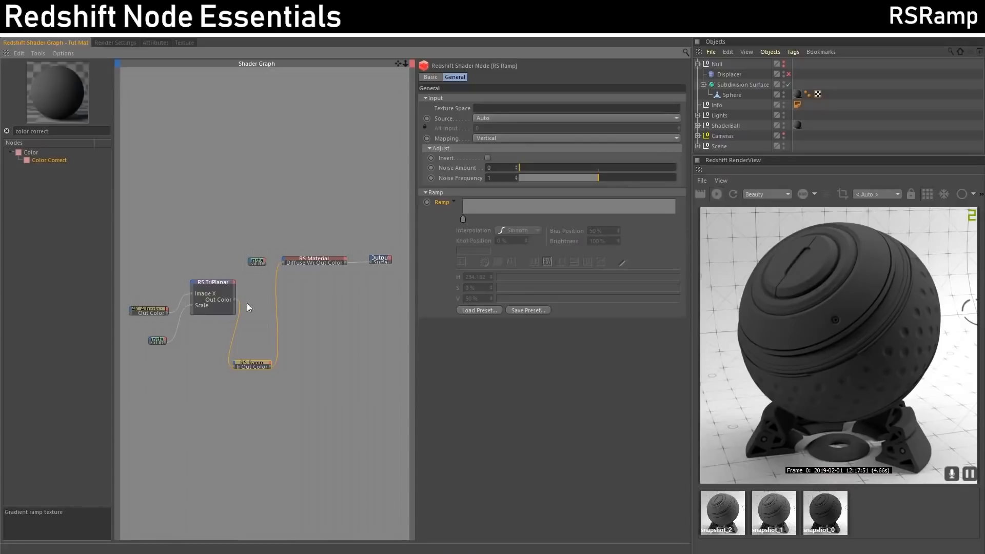
pyautogui.click(304, 318)
pyautogui.click(259, 263)
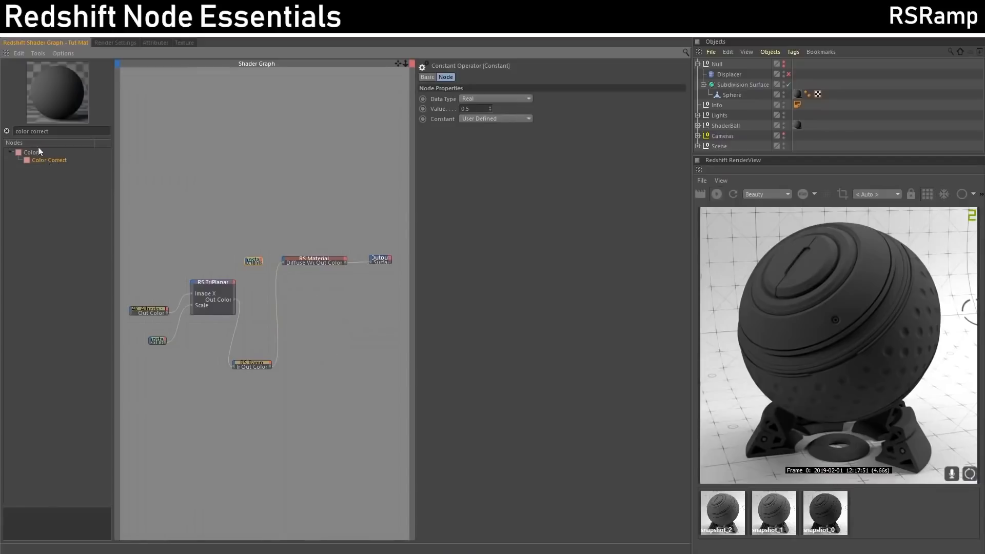
# Add a Color Correct node and wire it between the RS Ramp and the RS Material's Diffuse Weight input.
pyautogui.moveTo(47, 159); pyautogui.dragTo(293, 314)
pyautogui.moveTo(270, 367); pyautogui.dragTo(277, 308)
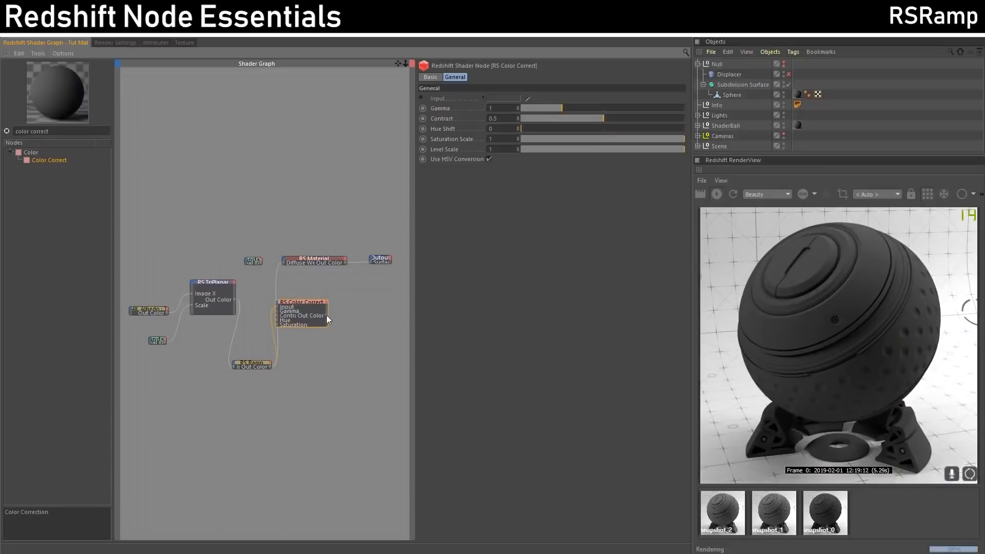
pyautogui.moveTo(282, 263); pyautogui.dragTo(282, 263)
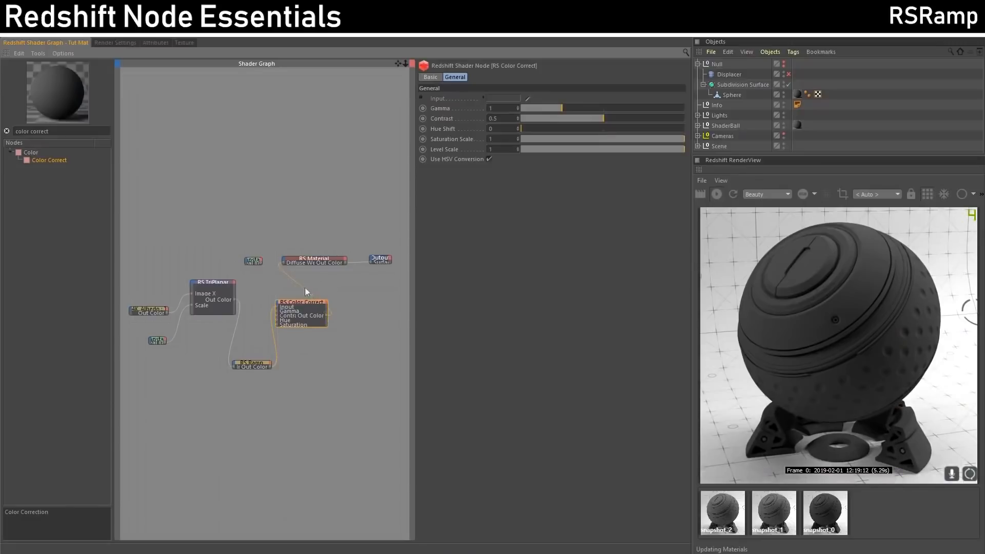
pyautogui.moveTo(309, 302); pyautogui.dragTo(294, 303)
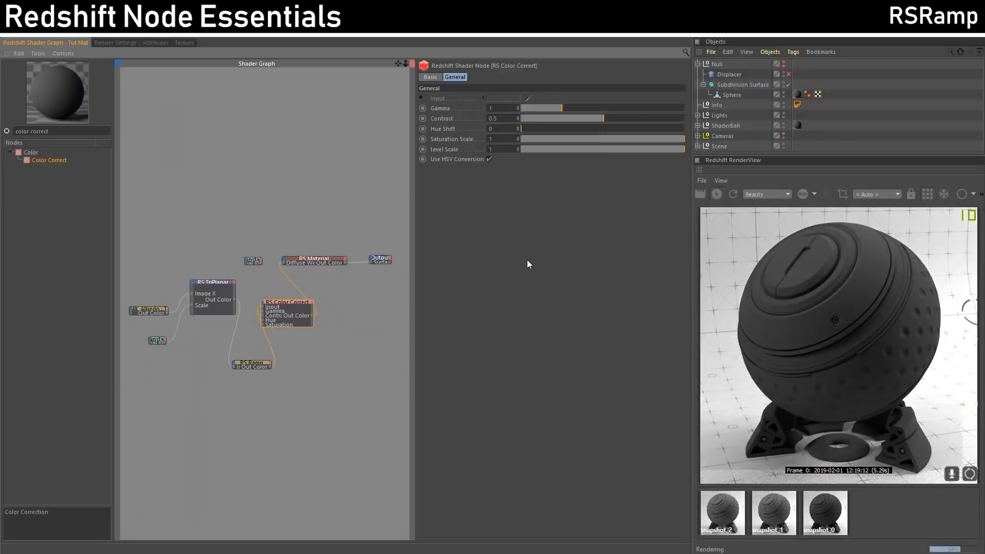
# Set the Color Correct node's gamma to 2.2.
pyautogui.click(504, 106)
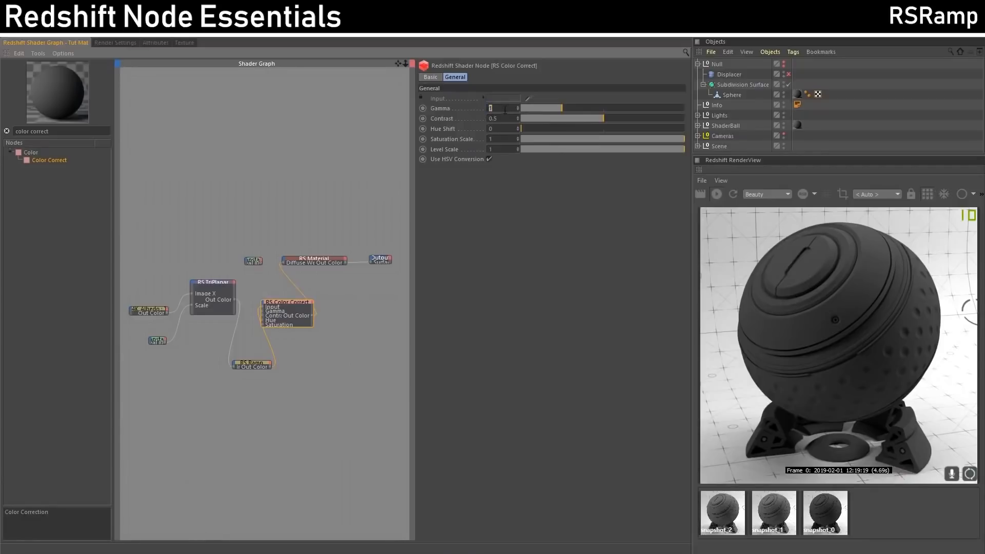
pyautogui.write('2.2')
pyautogui.press('Return')
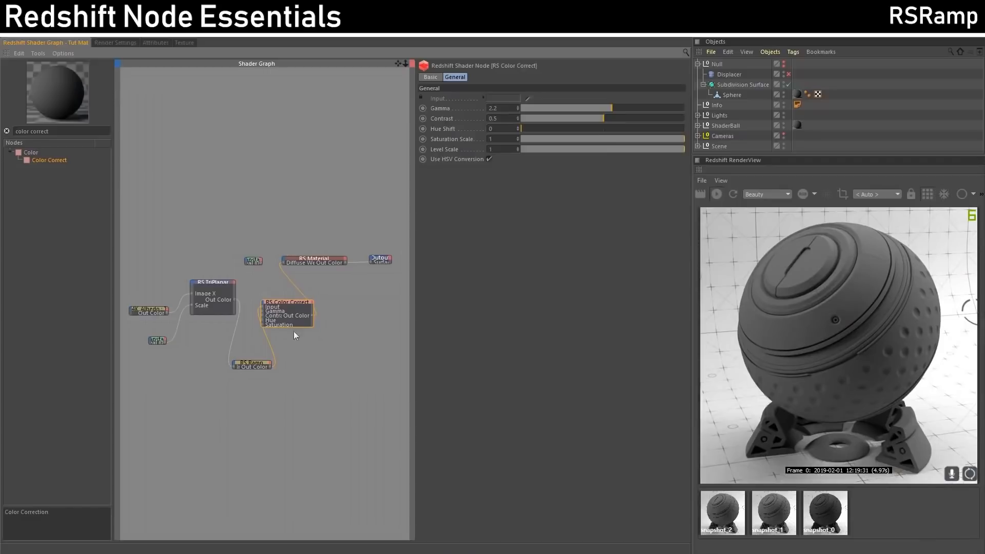
# Store a snapshot of the gamma-corrected ramp render and compare it with the earlier snapshots.
pyautogui.click(248, 363)
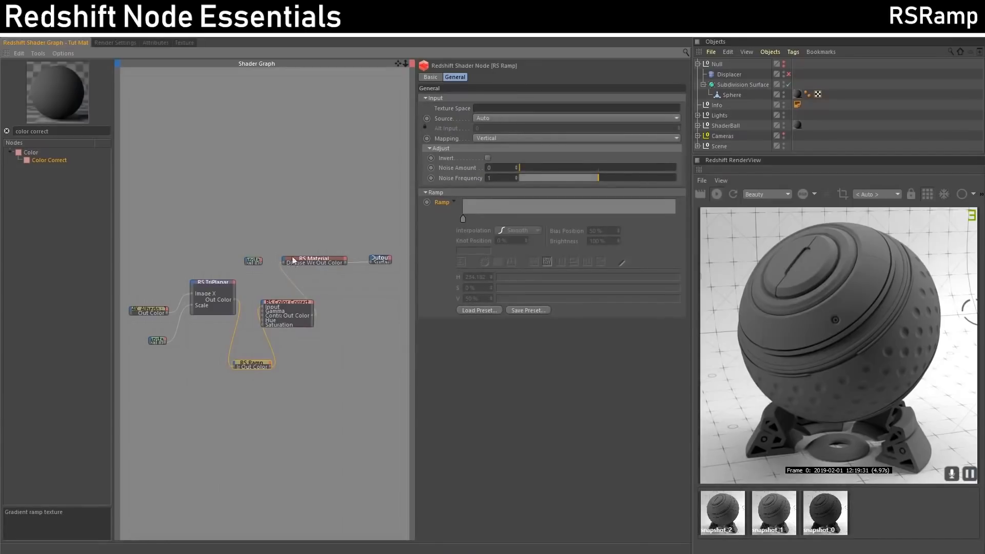
pyautogui.click(981, 195)
pyautogui.click(718, 211)
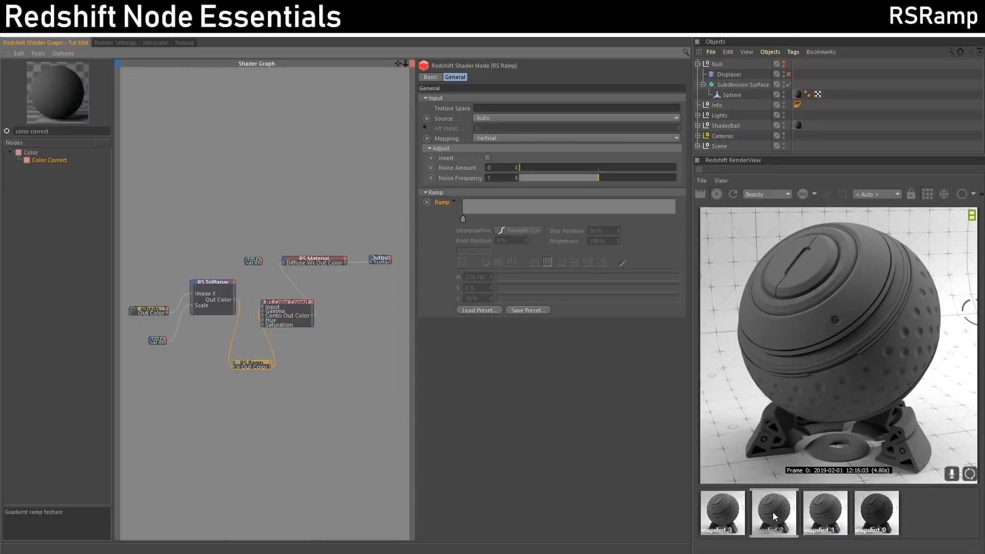
pyautogui.click(819, 513)
pyautogui.click(725, 510)
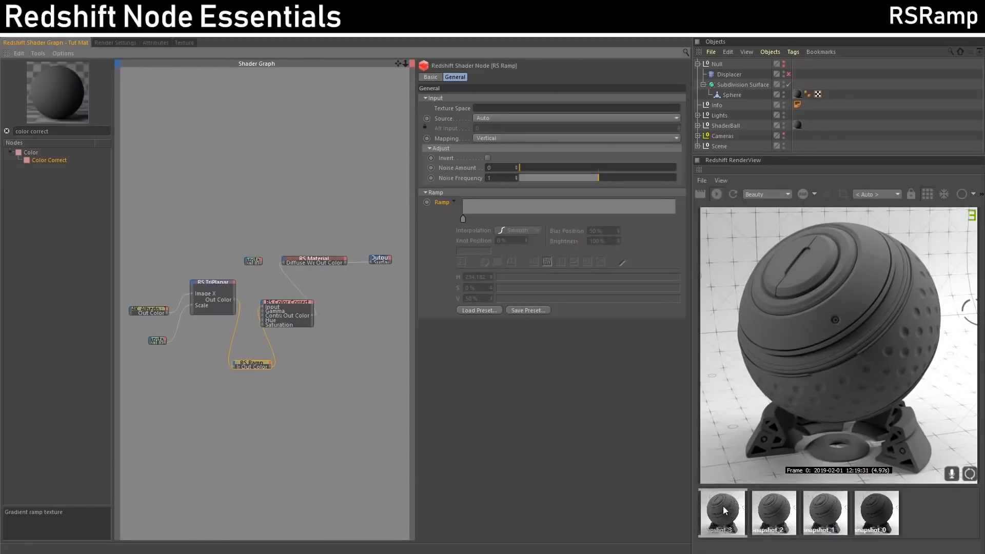
# Preview the RS Color Correct node by connecting it directly to the Output node in place of the RS Material.
pyautogui.click(318, 289)
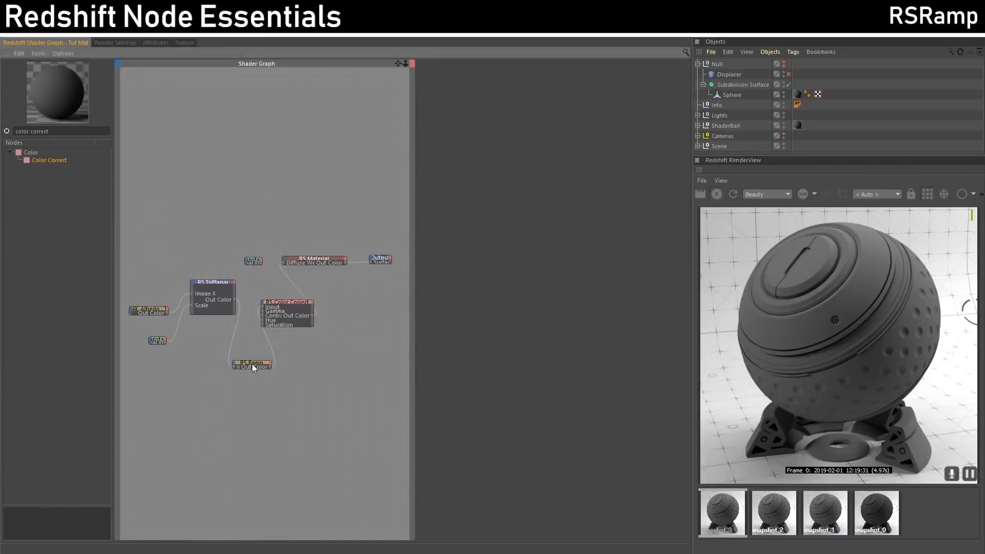
pyautogui.click(252, 366)
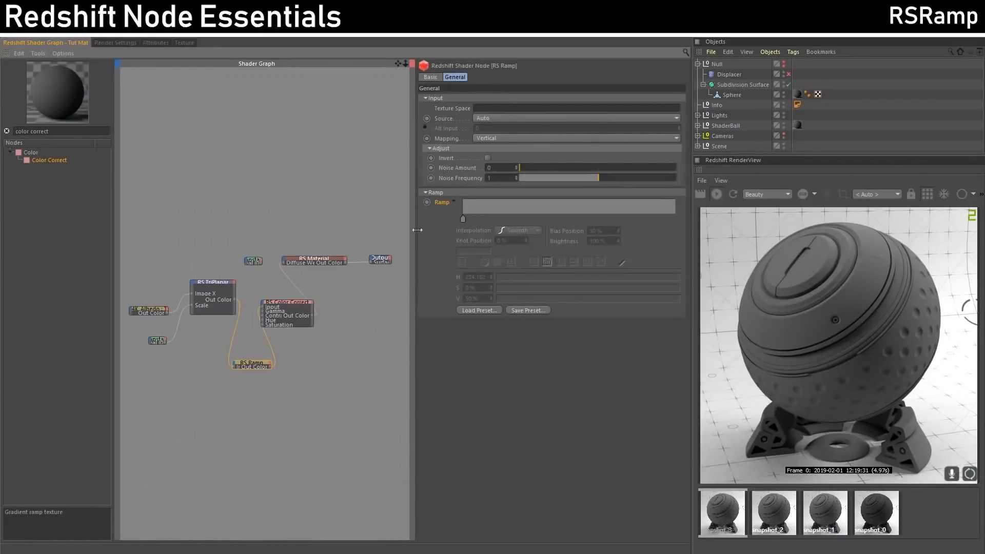
pyautogui.click(302, 261)
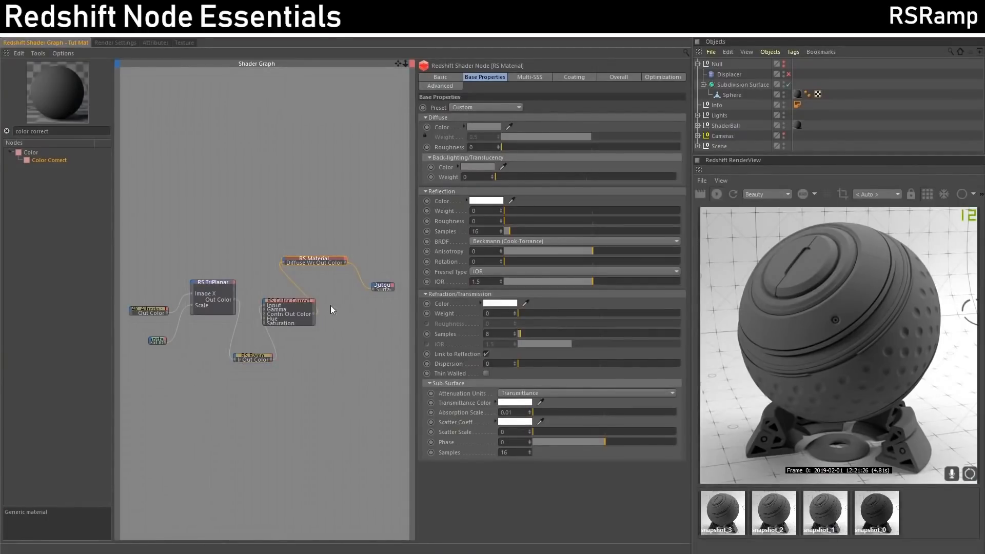
pyautogui.click(287, 300)
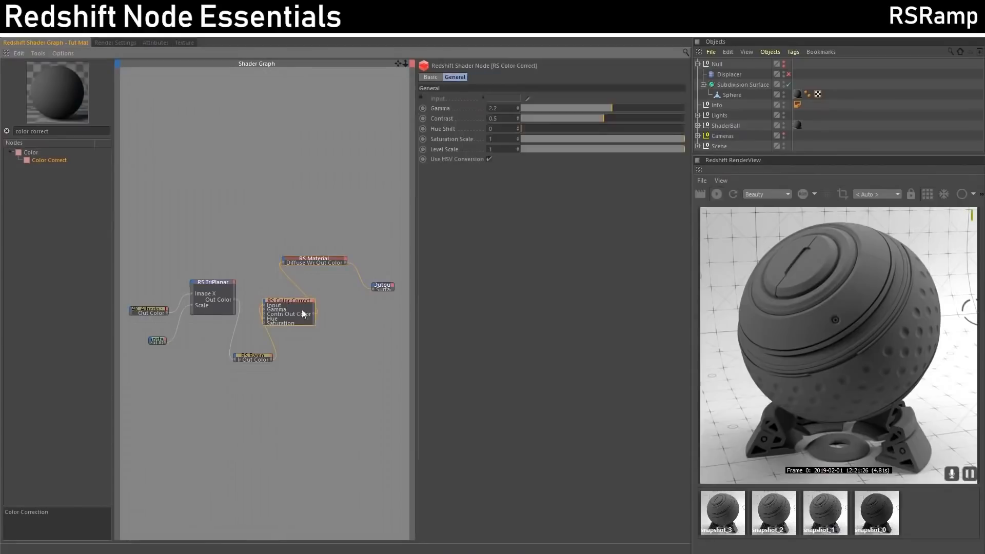
pyautogui.press('o')
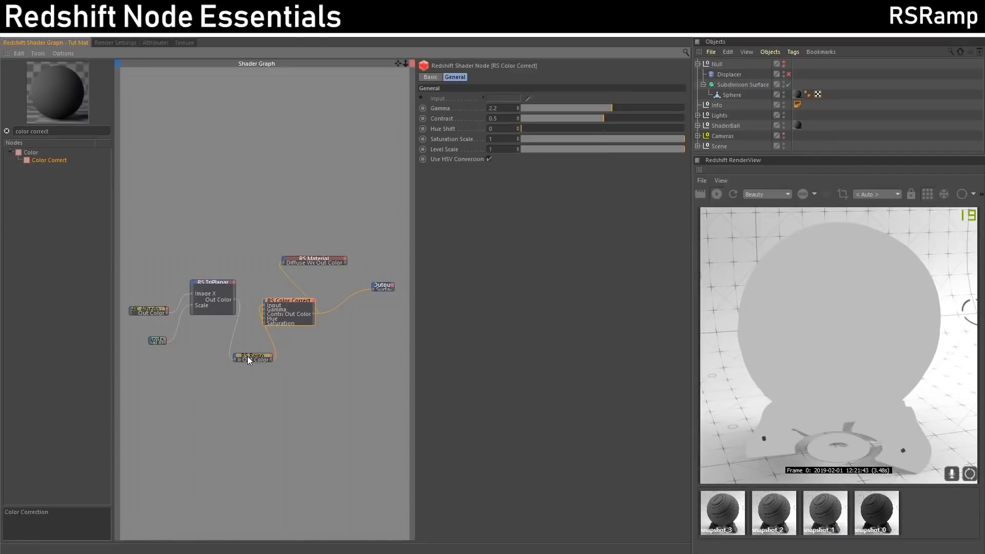
# Set the RS Ramp's existing knot to black and add a white knot at 100%.
pyautogui.click(263, 357)
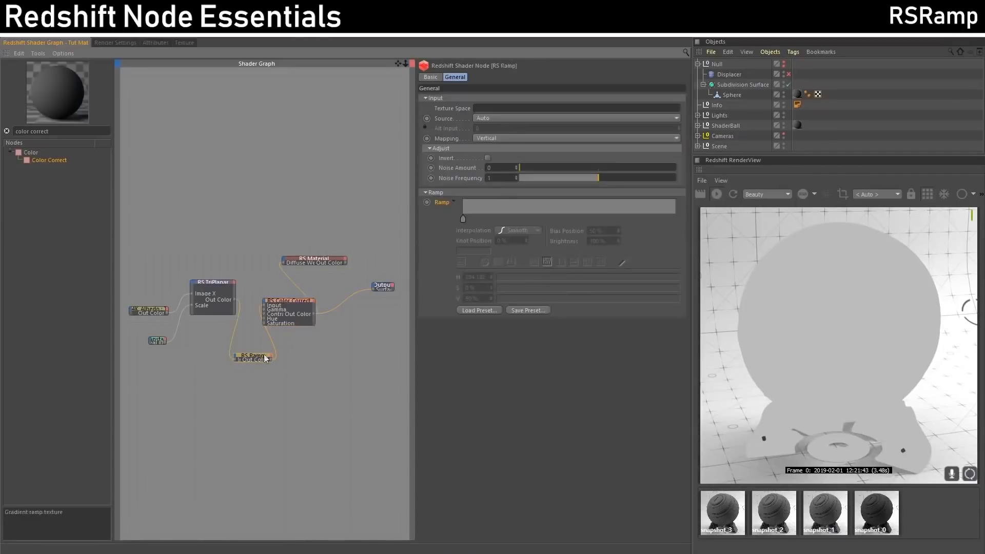
pyautogui.doubleClick(462, 219)
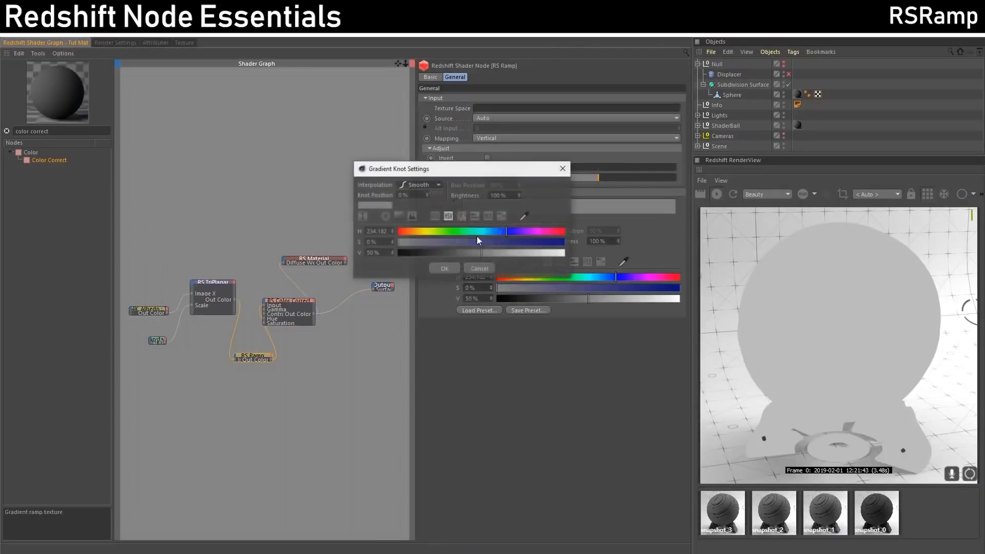
pyautogui.click(444, 269)
pyautogui.moveTo(601, 221); pyautogui.dragTo(776, 251)
pyautogui.doubleClick(675, 220)
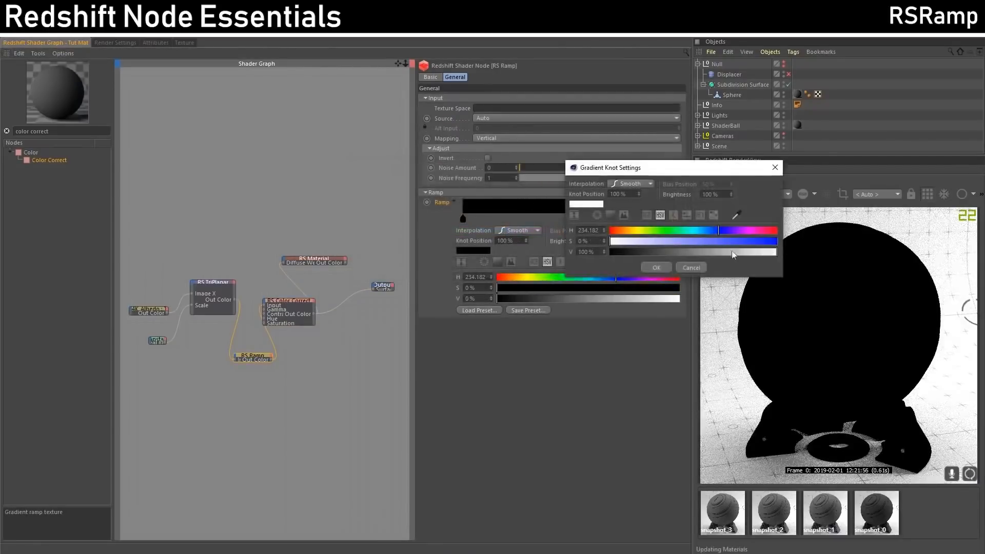
pyautogui.press('Return')
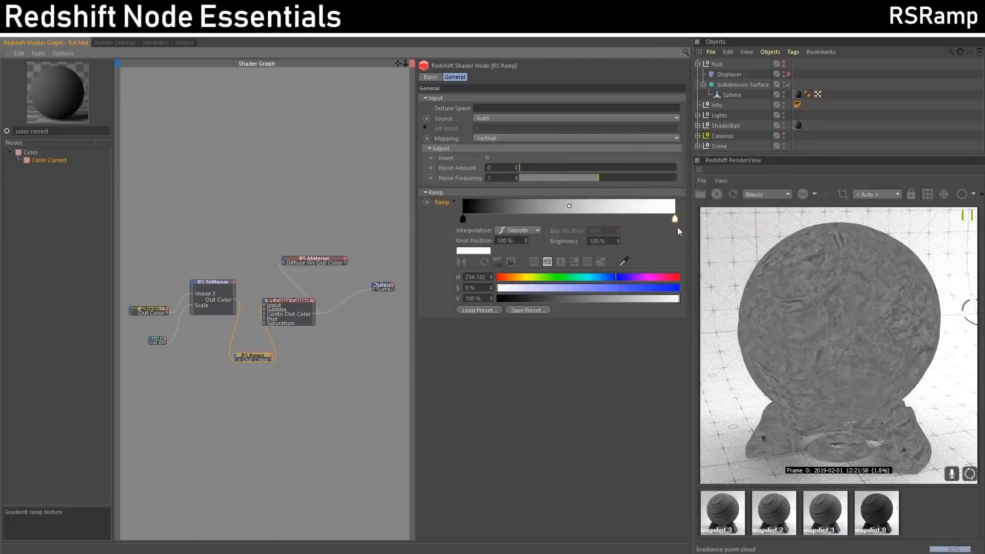
# Adjust the ramp's contrast by placing the black knot at about 0.7% and the white knot at about 57.9%.
pyautogui.moveTo(677, 225); pyautogui.dragTo(595, 224)
pyautogui.moveTo(463, 220); pyautogui.dragTo(504, 220)
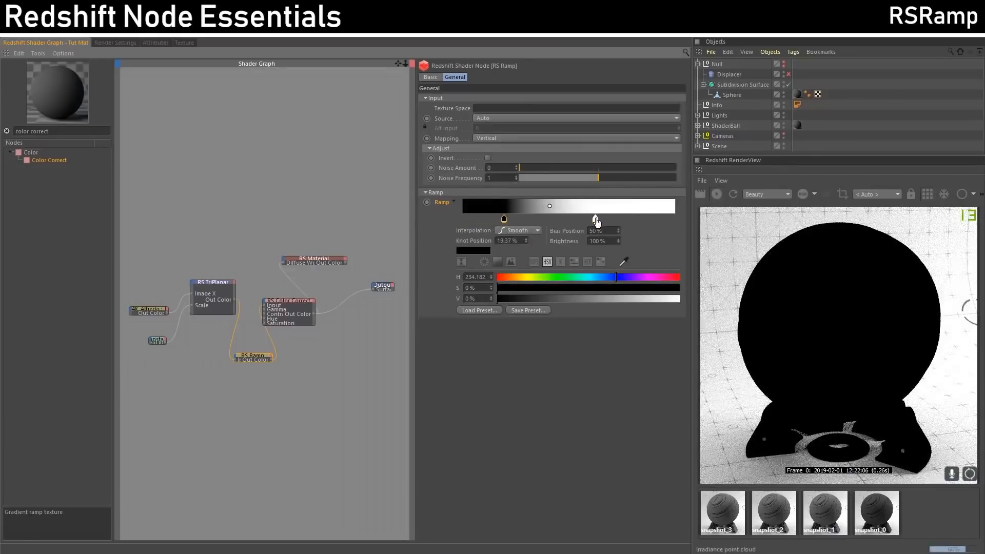
pyautogui.click(595, 219)
pyautogui.moveTo(505, 220); pyautogui.dragTo(464, 220)
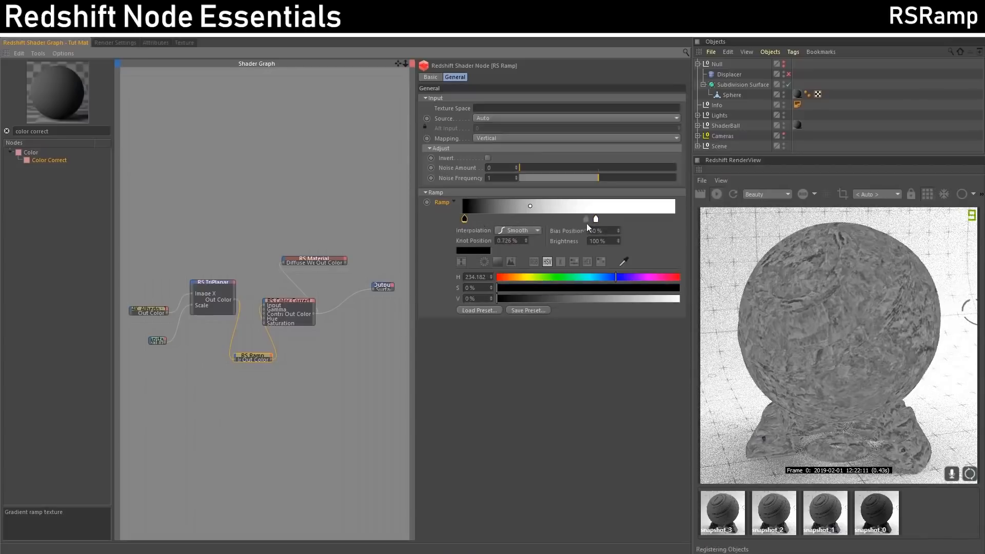
pyautogui.moveTo(596, 219); pyautogui.dragTo(585, 220)
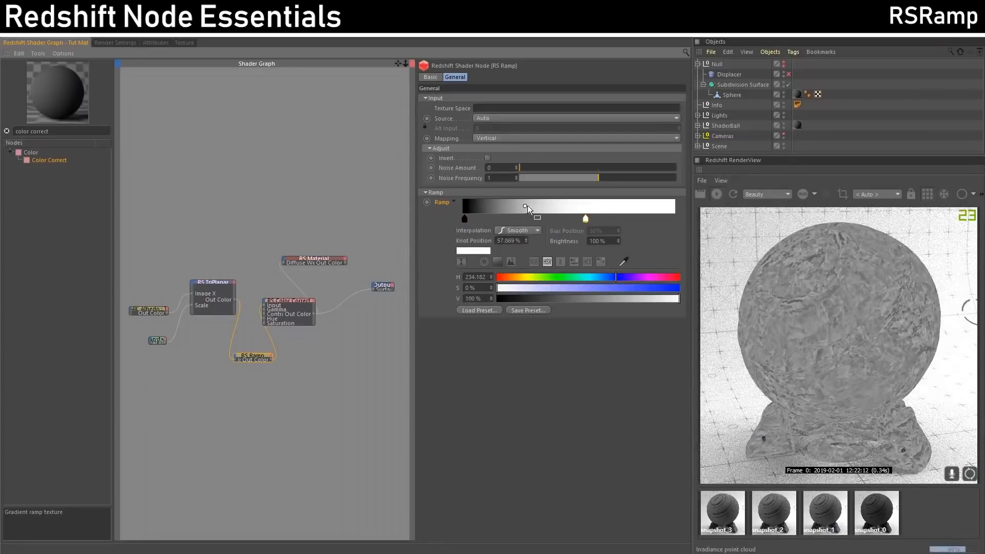
# Try shifting the bias point between the ramp's two knots, and reset the Bias Position to 50%.
pyautogui.click(527, 208)
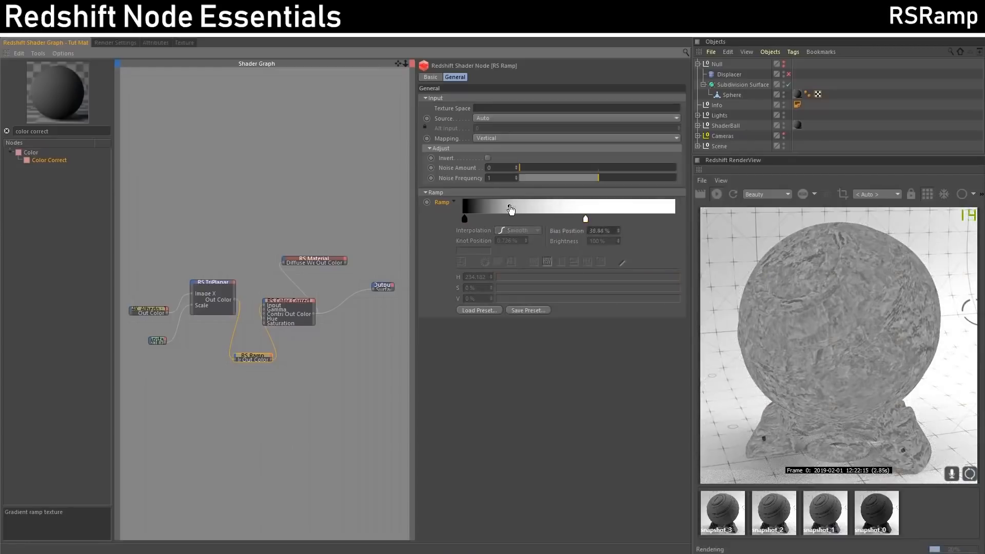
pyautogui.doubleClick(598, 231)
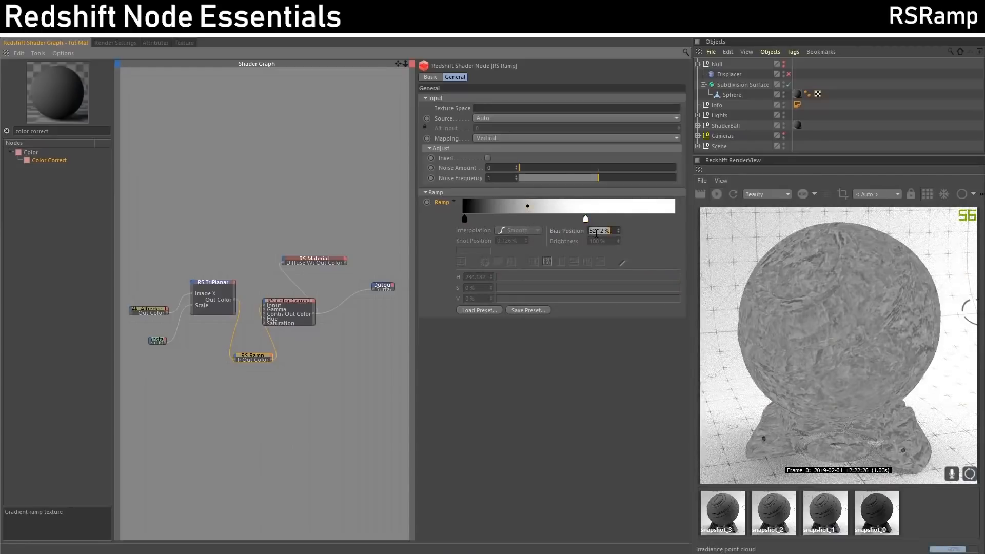
pyautogui.write('50')
pyautogui.press('Return')
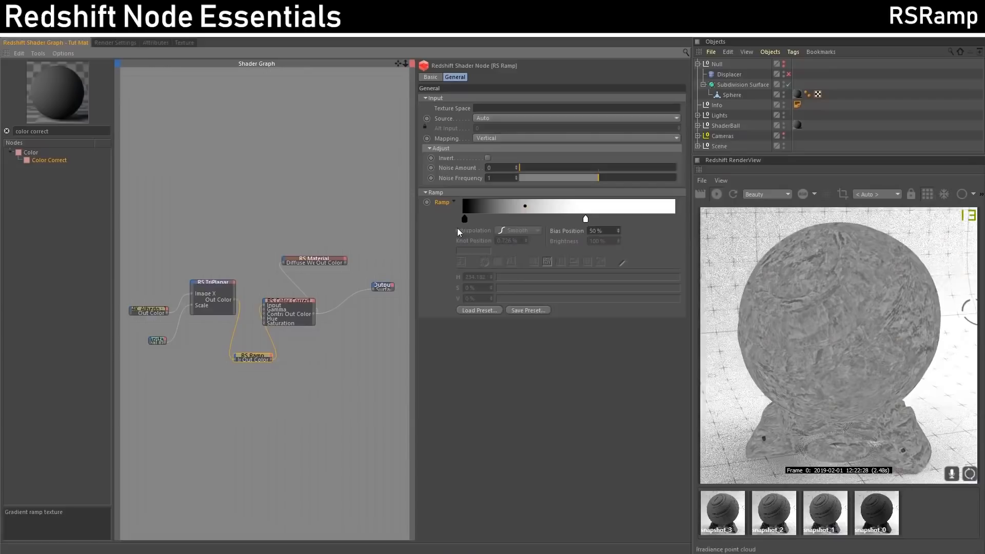
# Try Linear and Step interpolation on the black knot, and move the white knot to about 25% and undo that move.
pyautogui.click(465, 219)
pyautogui.click(515, 230)
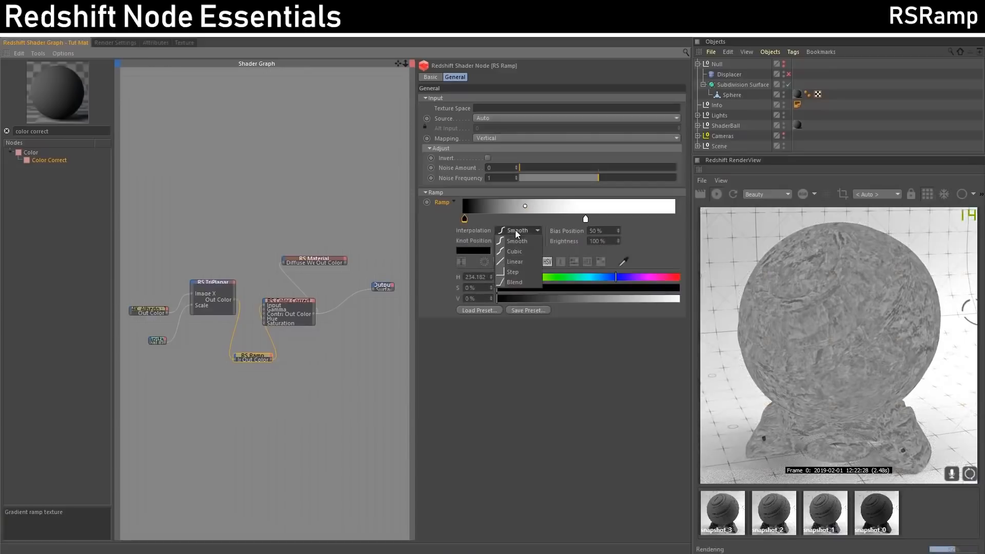
pyautogui.click(515, 241)
pyautogui.scroll(-2, 515, 232)
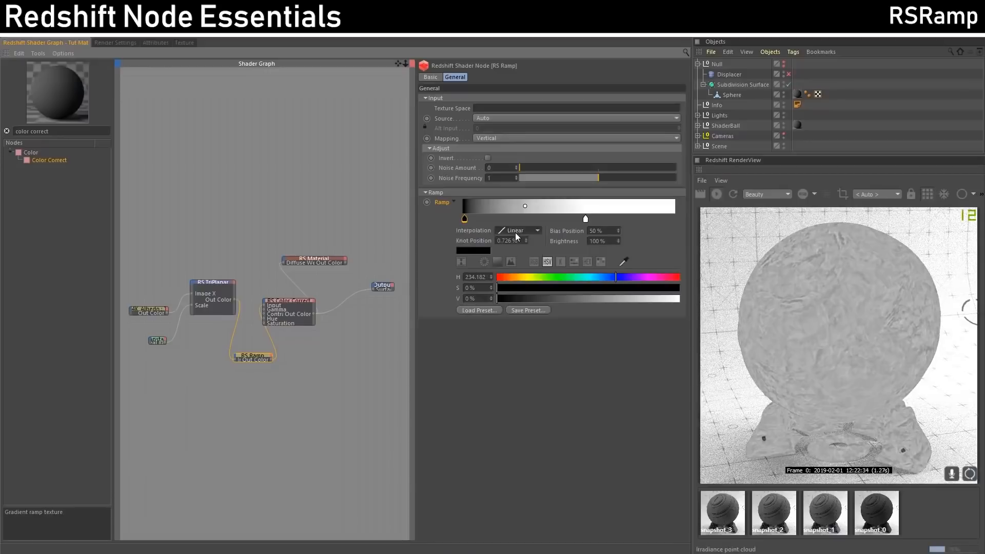
pyautogui.scroll(-1, 515, 233)
pyautogui.moveTo(585, 220); pyautogui.dragTo(516, 219)
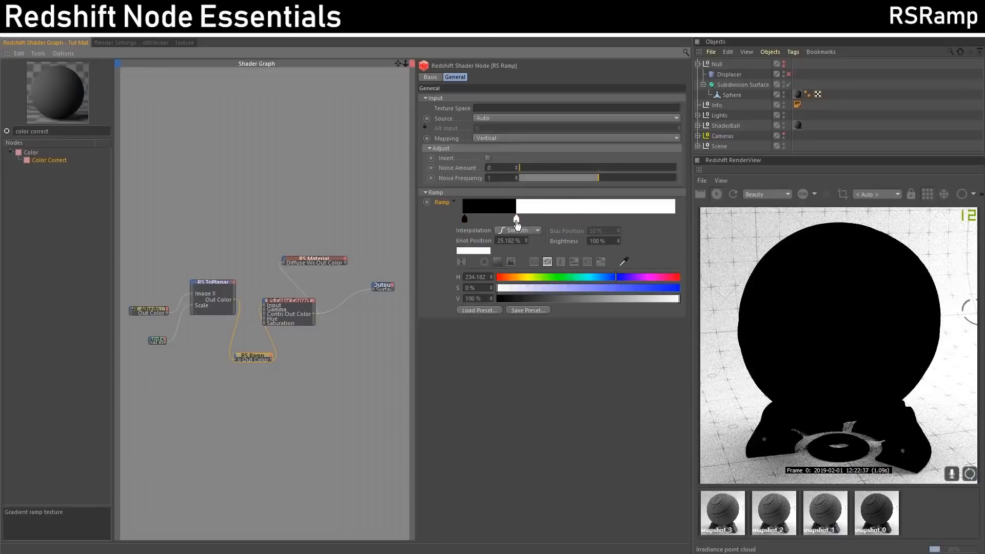
pyautogui.hotkey('ctrl', 'z')
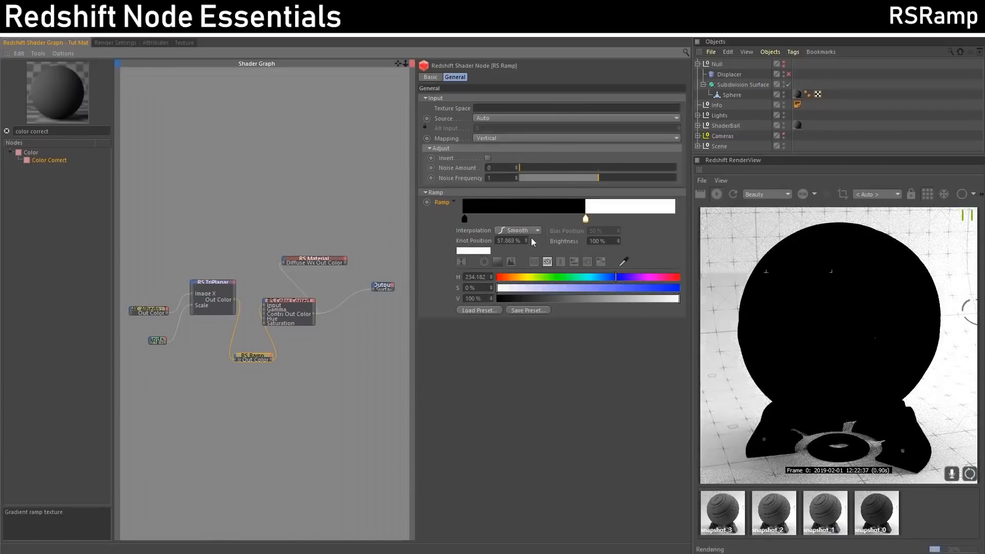
# Set the black knot's interpolation back to Smooth and bring the knots closer together, with the white one at about 48%.
pyautogui.click(517, 230)
pyautogui.click(518, 234)
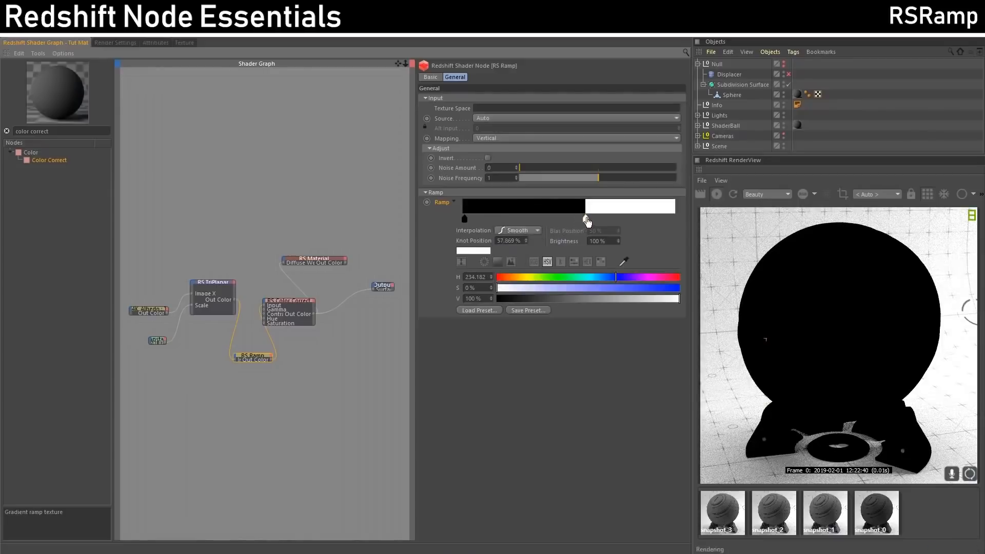
pyautogui.click(464, 219)
pyautogui.click(509, 231)
pyautogui.click(520, 241)
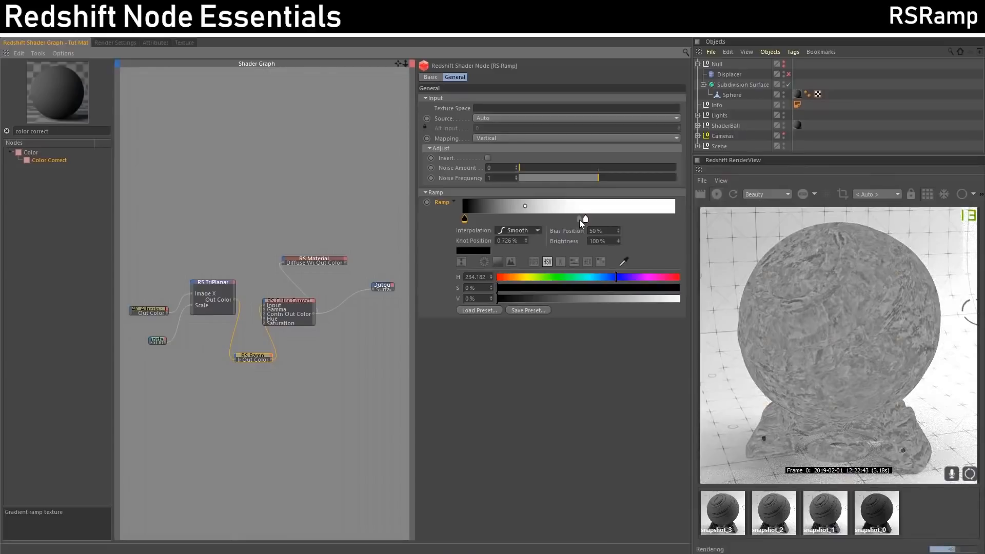
pyautogui.moveTo(585, 219); pyautogui.dragTo(565, 219)
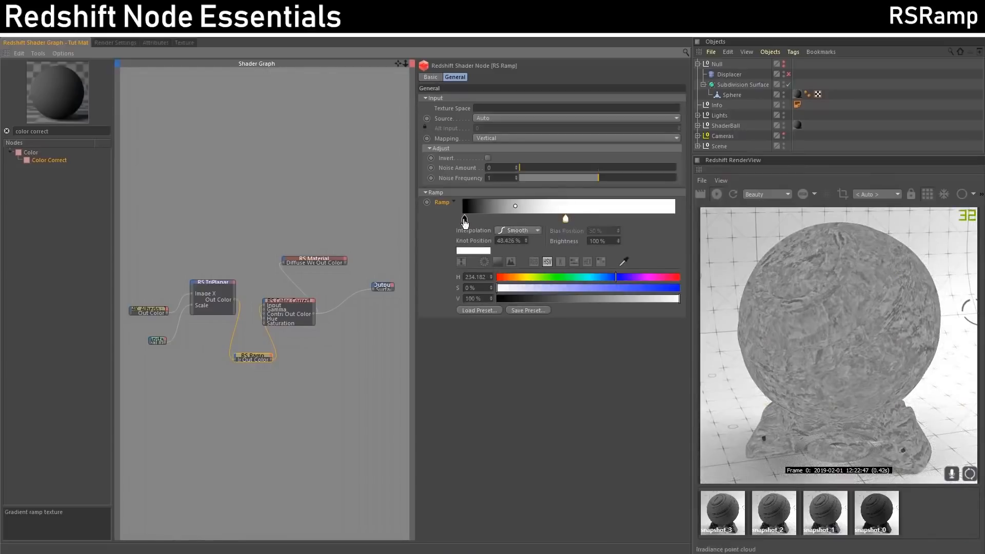
pyautogui.moveTo(465, 219); pyautogui.dragTo(468, 219)
# Connect the RS Color Correct output to the RS Material's Refl Roughness input.
pyautogui.moveTo(300, 301); pyautogui.dragTo(282, 257)
pyautogui.moveTo(334, 264)
pyautogui.moveTo(342, 285)
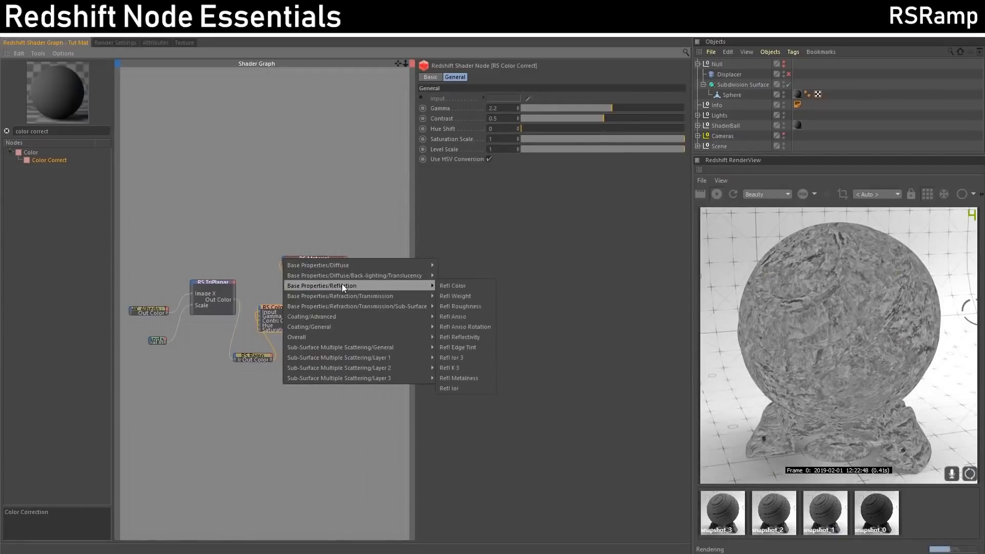
pyautogui.click(463, 307)
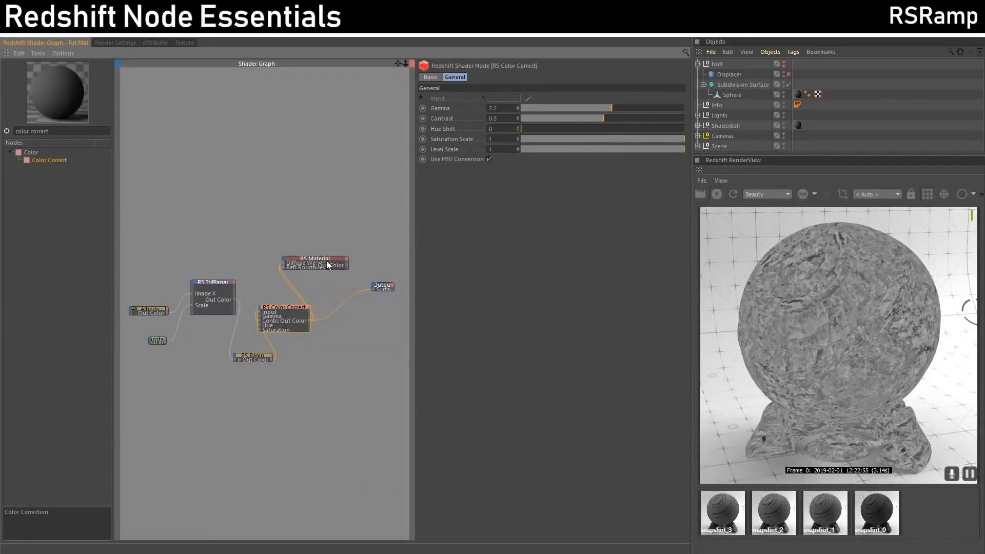
# Connect the RS TriPlanar output to the RS Material's Diffuse Color input.
pyautogui.click(318, 258)
pyautogui.click(234, 299)
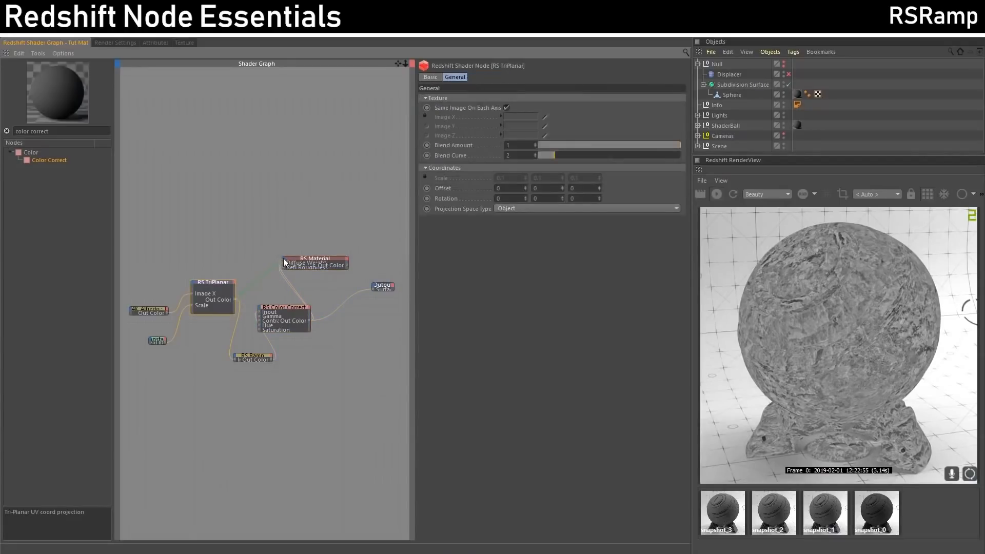
pyautogui.moveTo(284, 262); pyautogui.dragTo(285, 263)
pyautogui.moveTo(398, 266)
pyautogui.click(460, 263)
# Delete the RS Material's Diffuse Weight port and connect the material back to the Output node.
pyautogui.moveTo(303, 260); pyautogui.dragTo(305, 252)
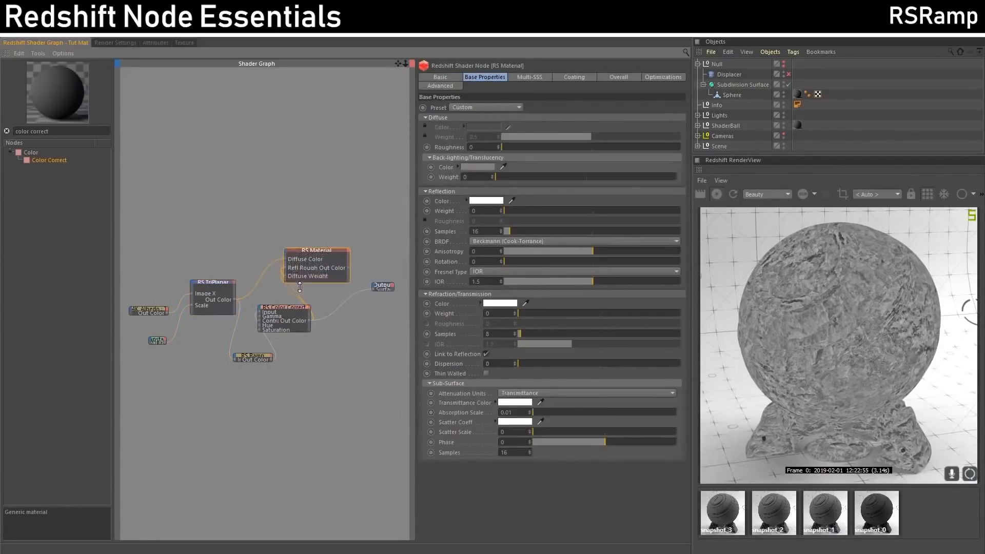
pyautogui.rightClick(296, 281)
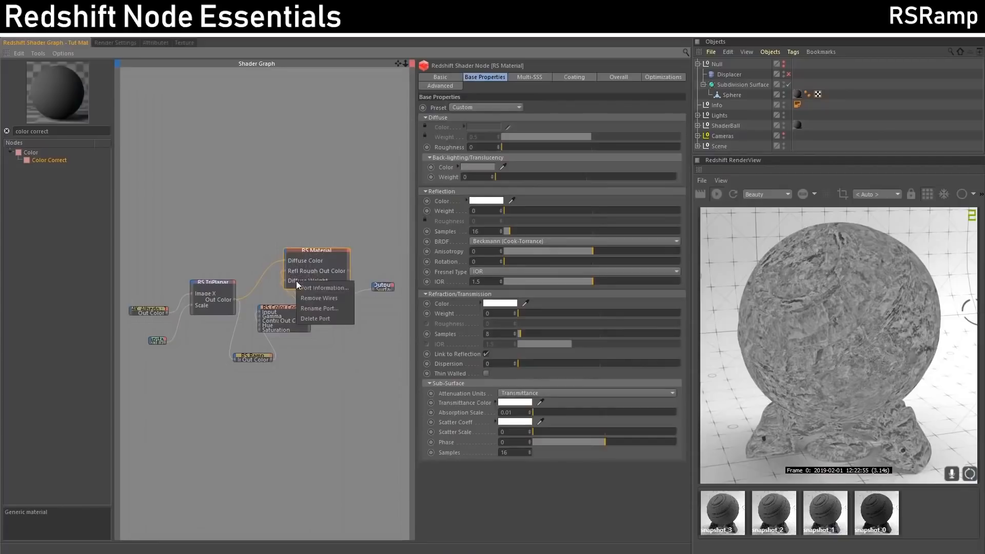
pyautogui.click(322, 315)
pyautogui.moveTo(332, 250); pyautogui.dragTo(334, 245)
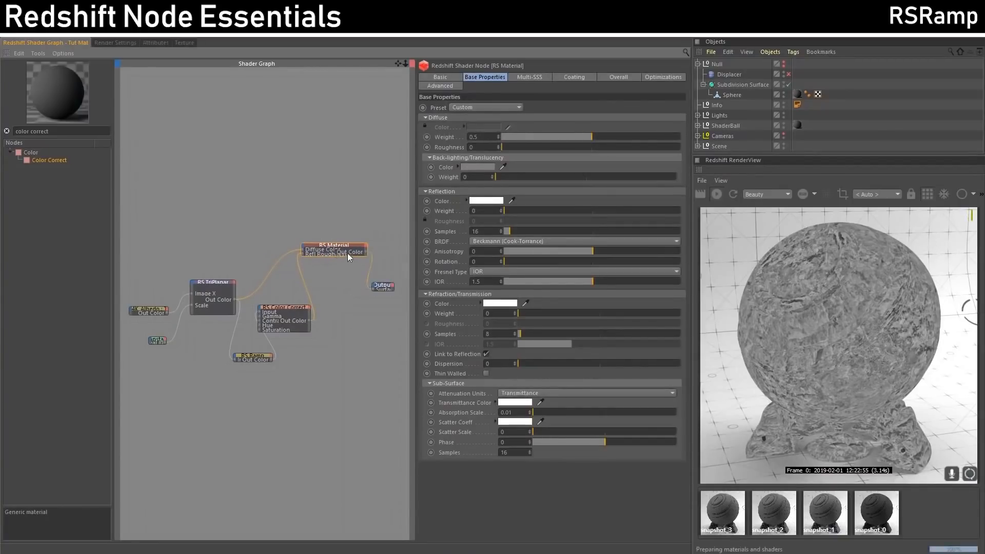
# Set the RS Material's reflection weight to 1.
pyautogui.moveTo(344, 246); pyautogui.dragTo(341, 246)
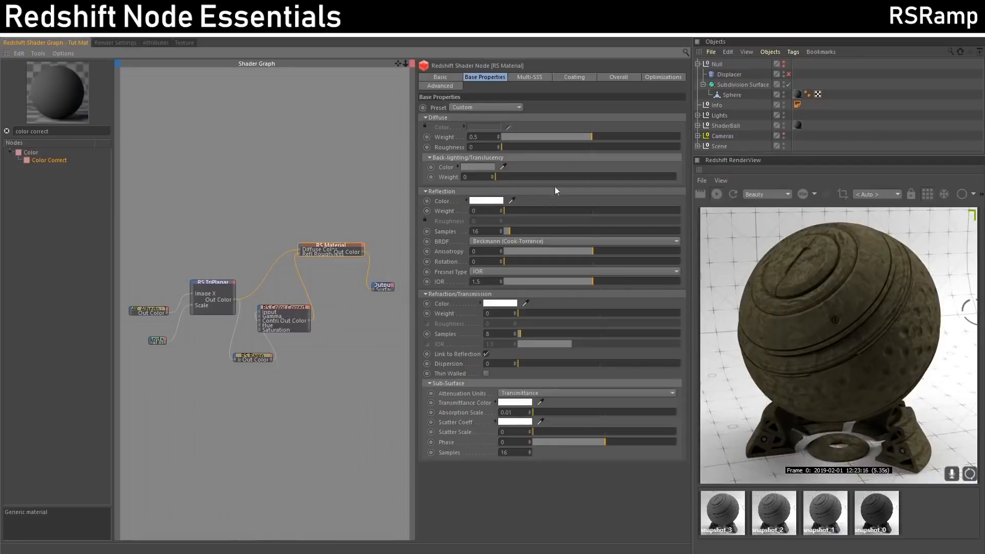
pyautogui.moveTo(513, 212); pyautogui.dragTo(695, 216)
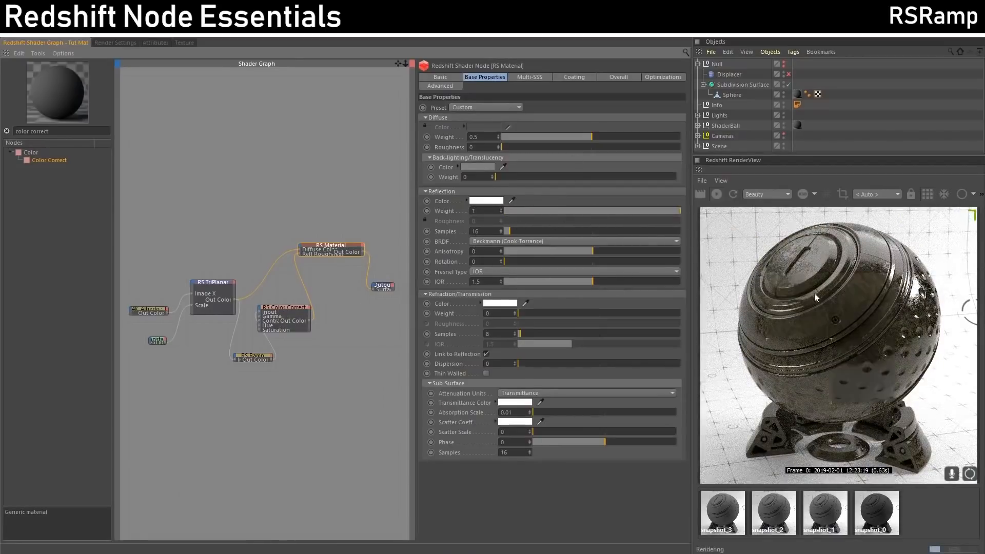
# Preview the RS Color Correct through the Output, and move the ramp's black knot to about 7% and its white knot to about 42%.
pyautogui.moveTo(287, 312); pyautogui.dragTo(293, 312)
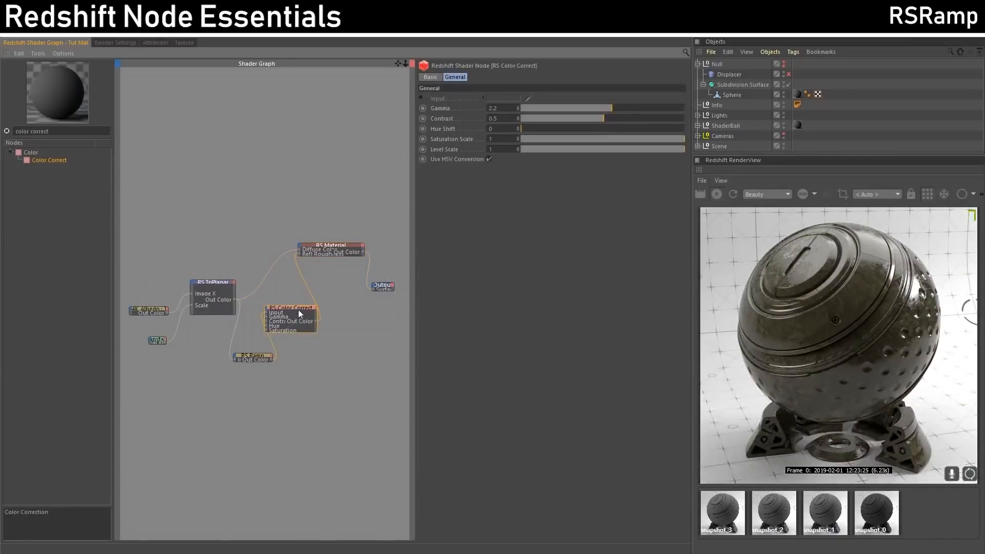
pyautogui.moveTo(316, 321); pyautogui.dragTo(373, 289)
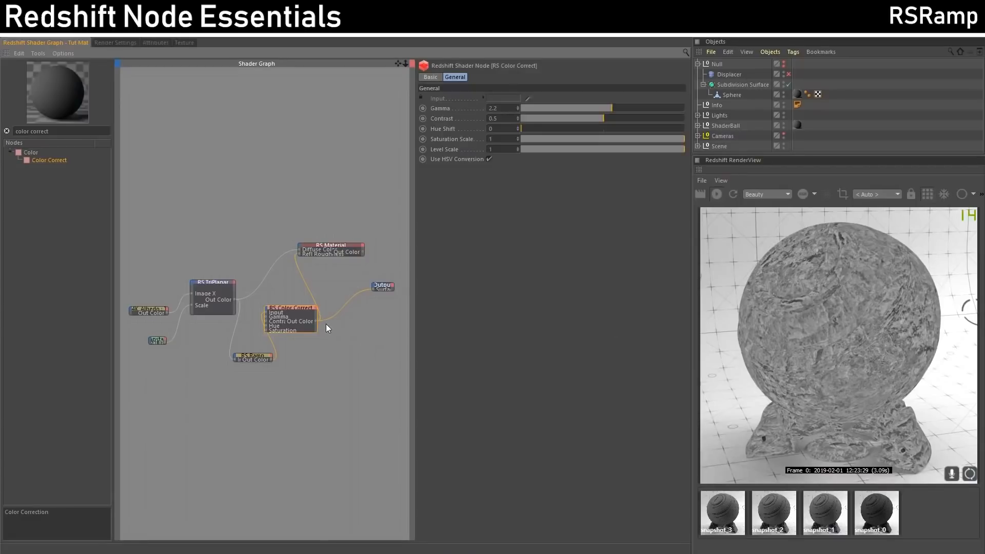
pyautogui.click(255, 358)
pyautogui.moveTo(471, 224)
pyautogui.mouseDown()
pyautogui.moveTo(500, 225)
pyautogui.moveTo(477, 222)
pyautogui.mouseUp()
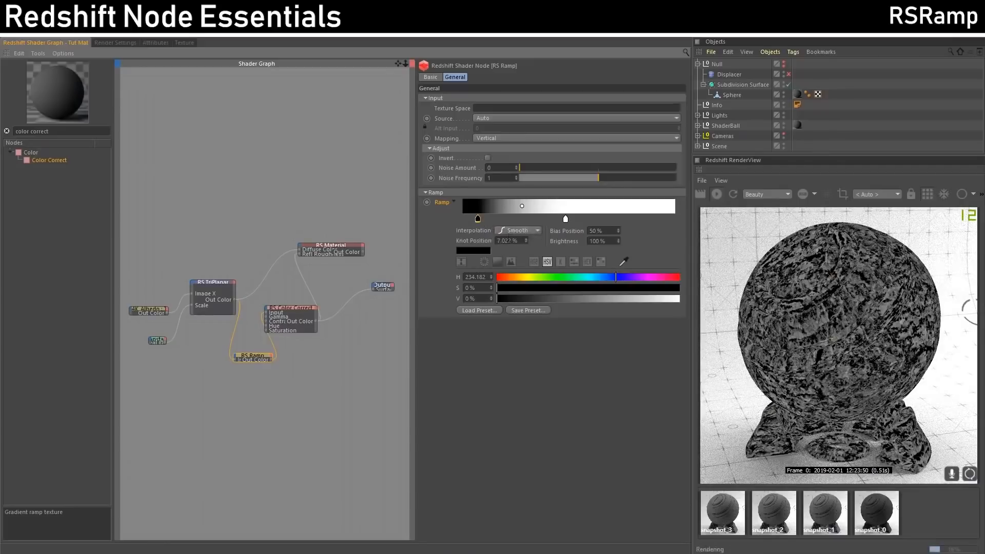
pyautogui.moveTo(566, 222); pyautogui.dragTo(553, 222)
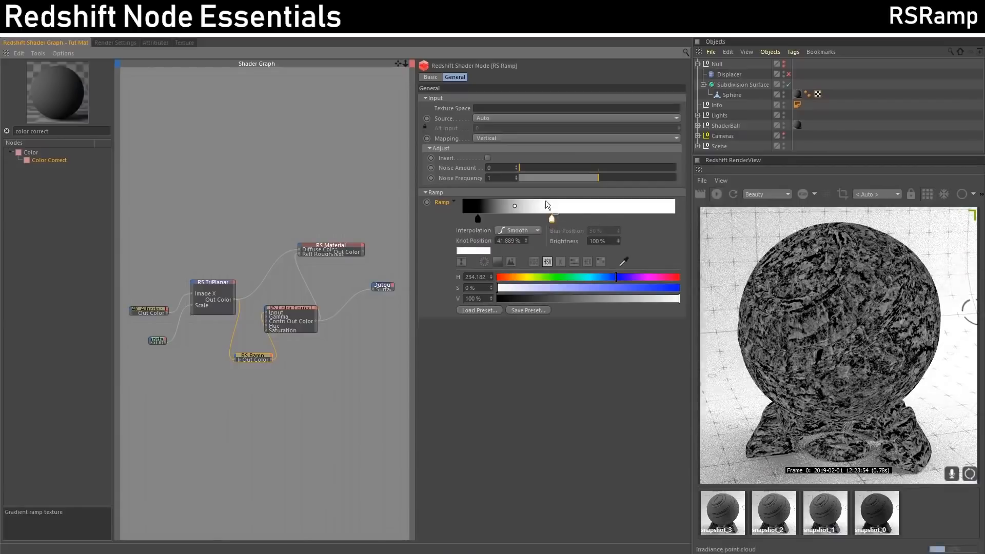
# Preview the full RS Material again and rearrange the Color Correct, Ramp and Material nodes in the graph.
pyautogui.click(350, 250)
pyautogui.press('o')
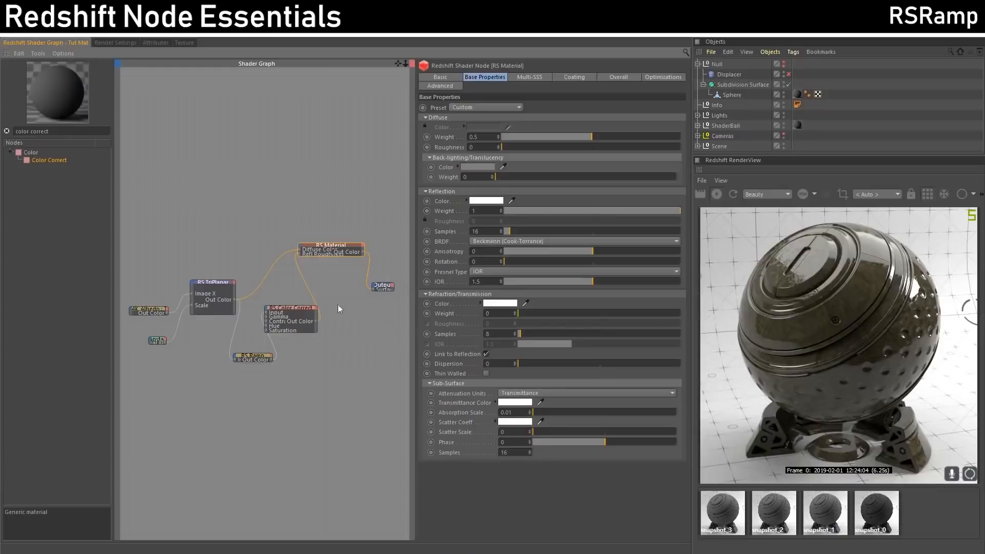
pyautogui.moveTo(287, 311); pyautogui.dragTo(290, 319)
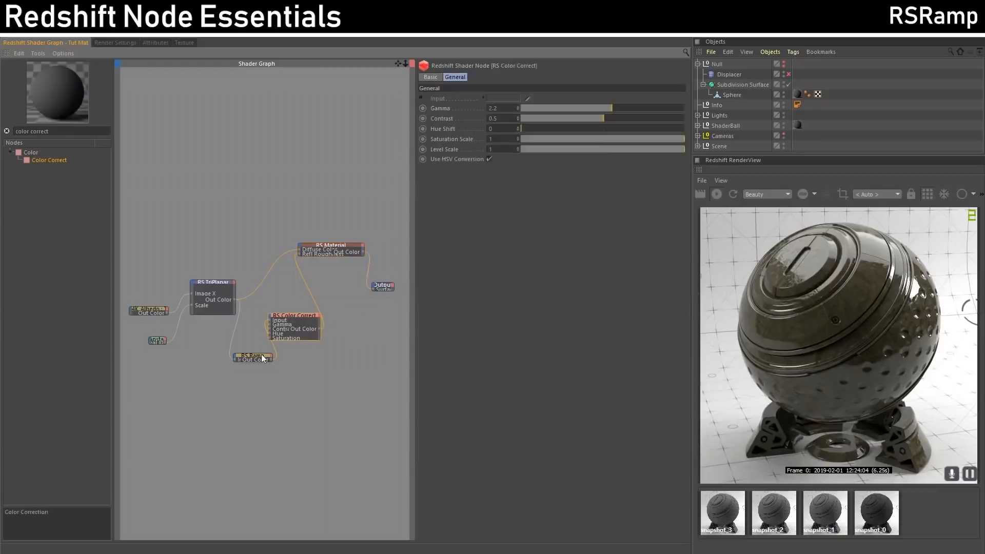
pyautogui.moveTo(262, 355); pyautogui.dragTo(255, 353)
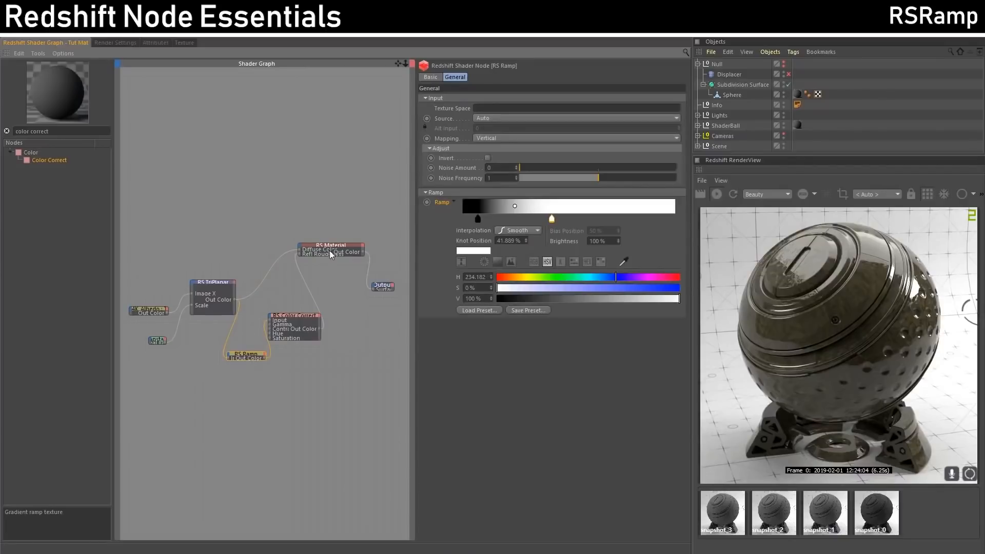
pyautogui.moveTo(329, 259); pyautogui.dragTo(335, 238)
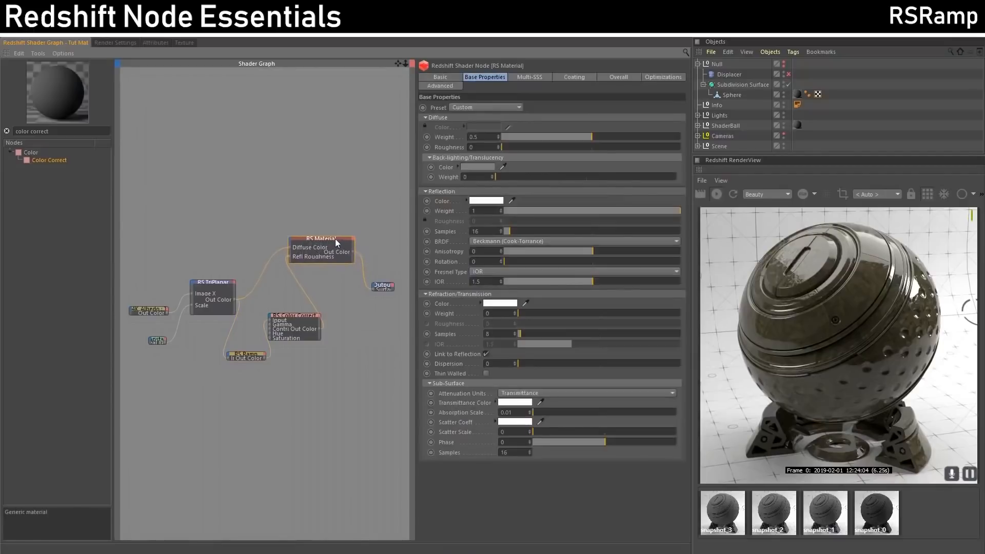
# Raise the RS Ramp's black knot to a dark grey with a color value (V) of 35%.
pyautogui.click(247, 354)
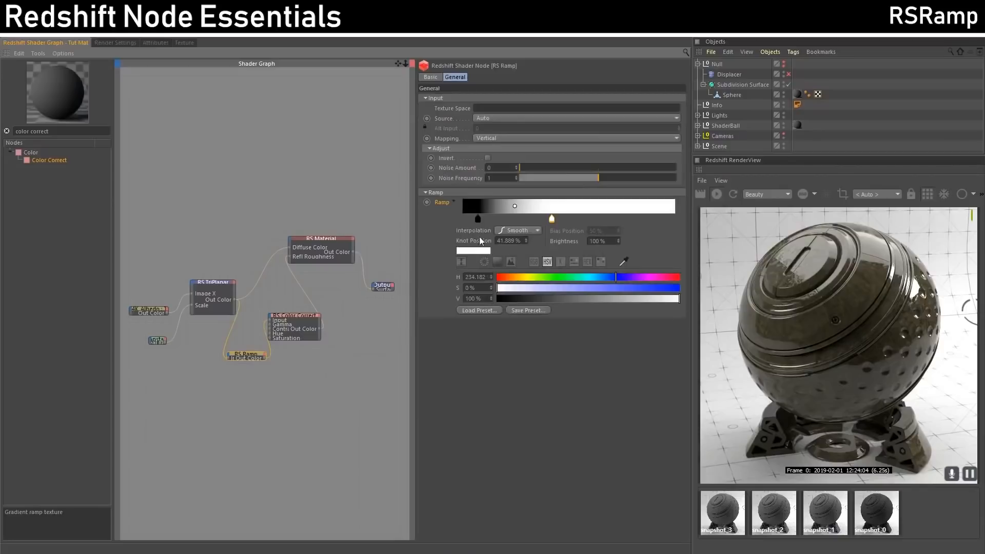
pyautogui.moveTo(477, 225)
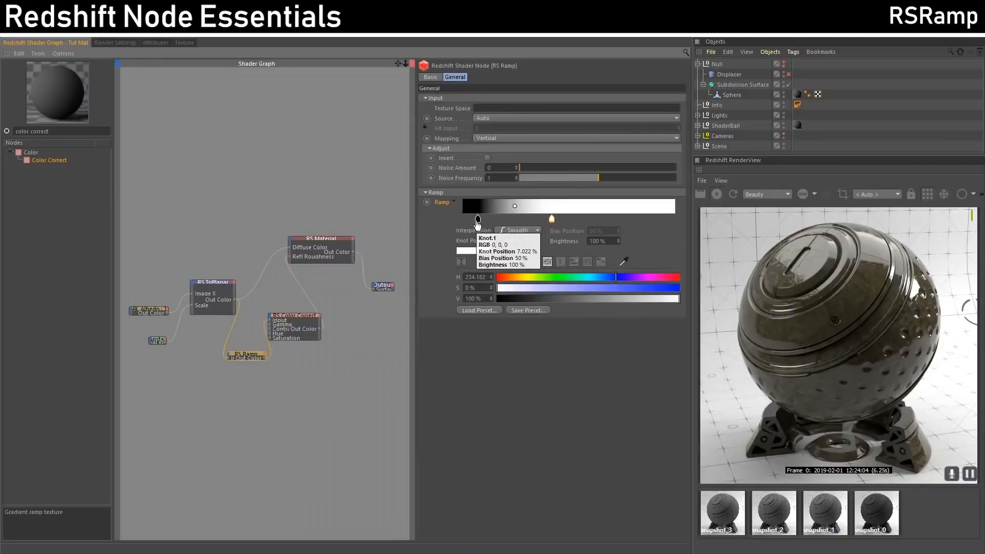
pyautogui.doubleClick(477, 224)
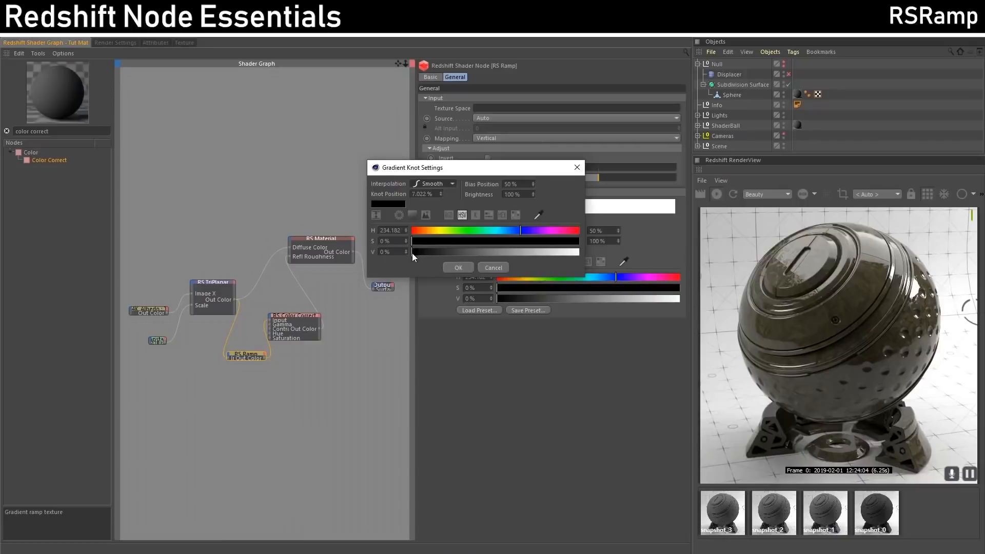
pyautogui.moveTo(412, 253); pyautogui.dragTo(462, 255)
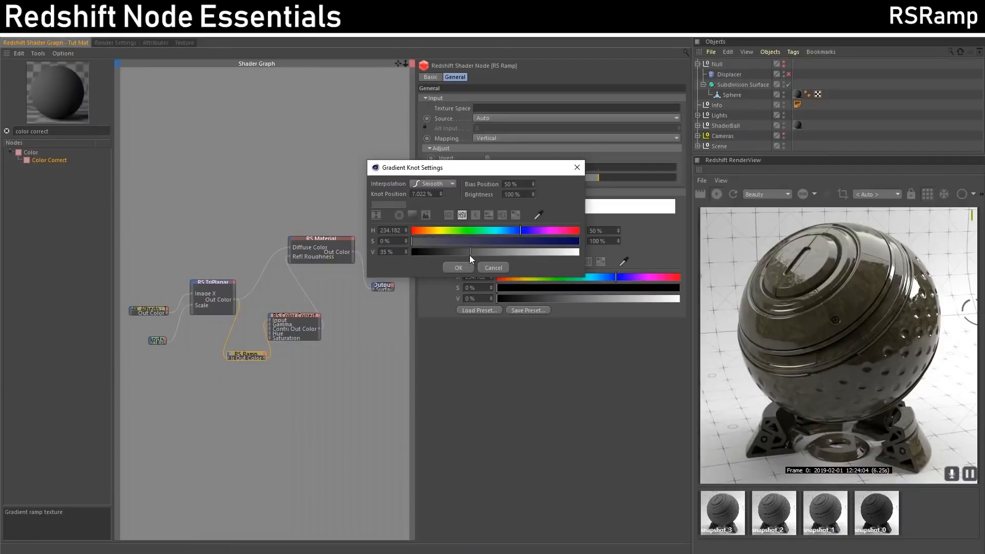
pyautogui.click(459, 267)
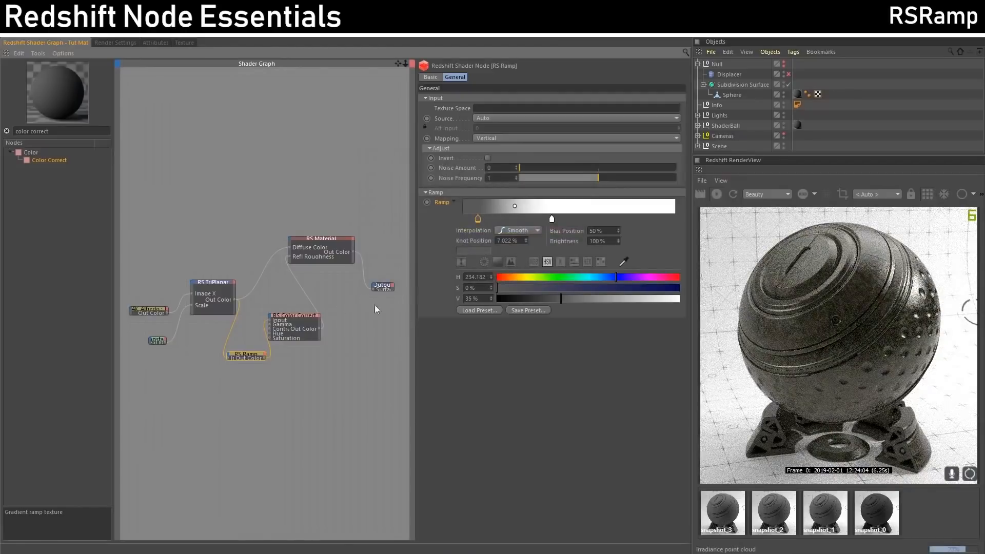
# Preview the RS Color Correct output and set the dark ramp knot's color value (V) to 25%.
pyautogui.click(290, 317)
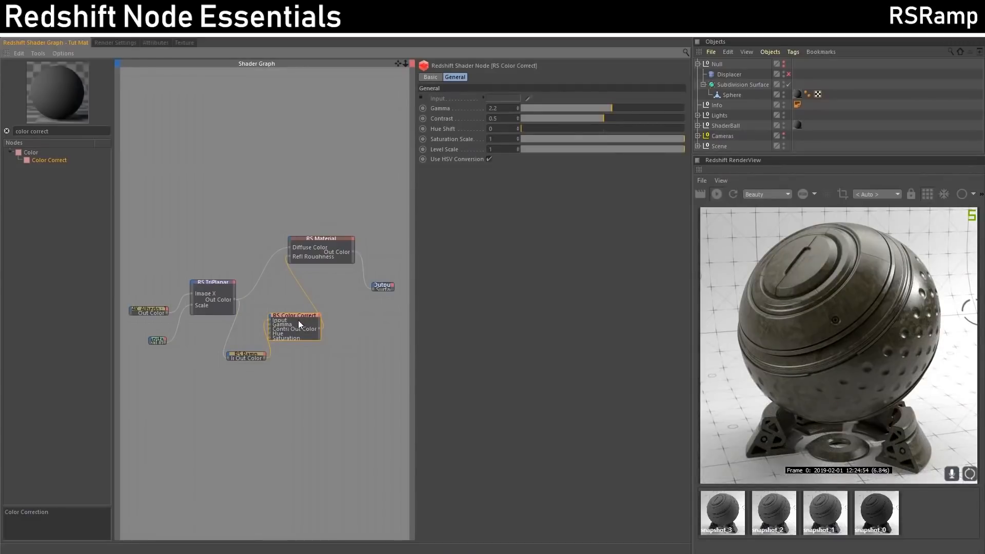
pyautogui.press('s')
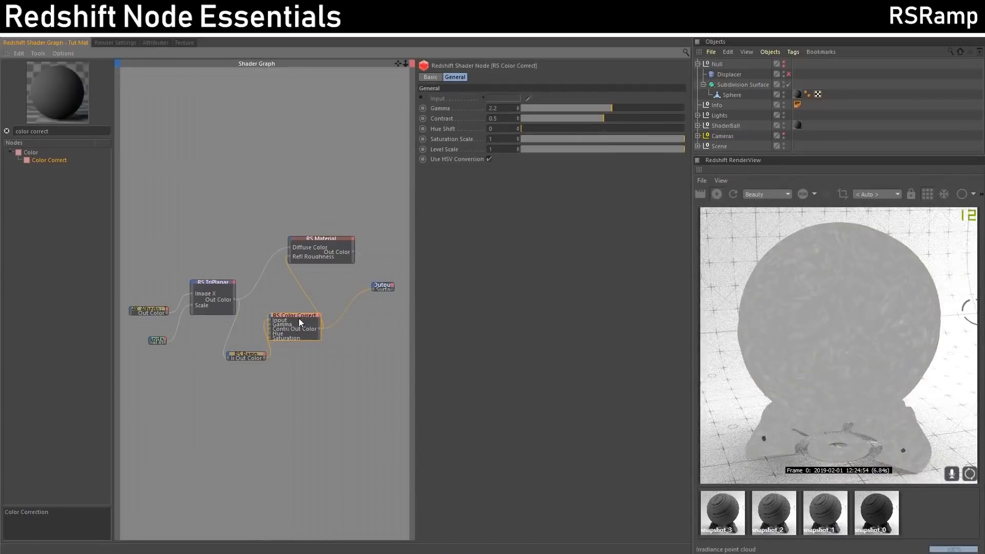
pyautogui.click(252, 354)
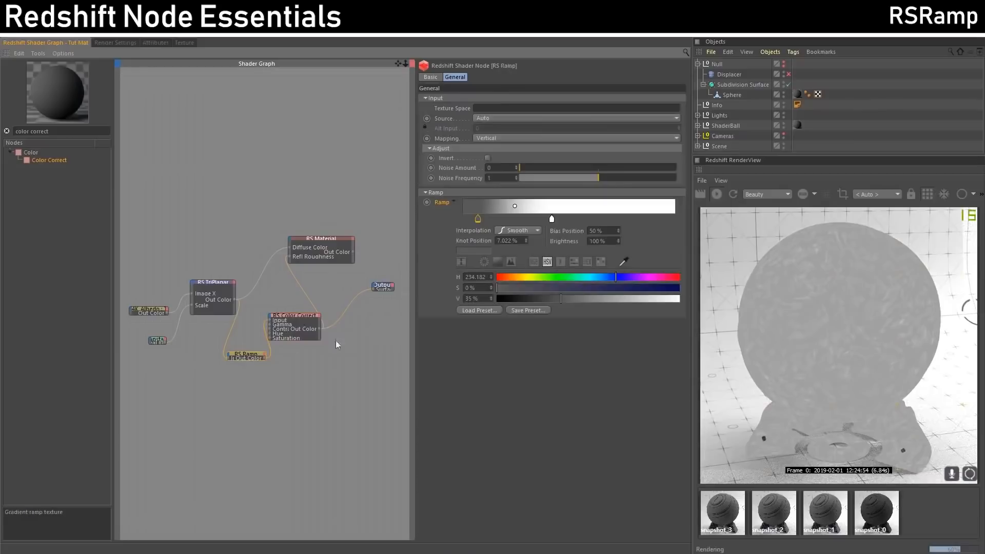
pyautogui.doubleClick(478, 219)
pyautogui.click(451, 253)
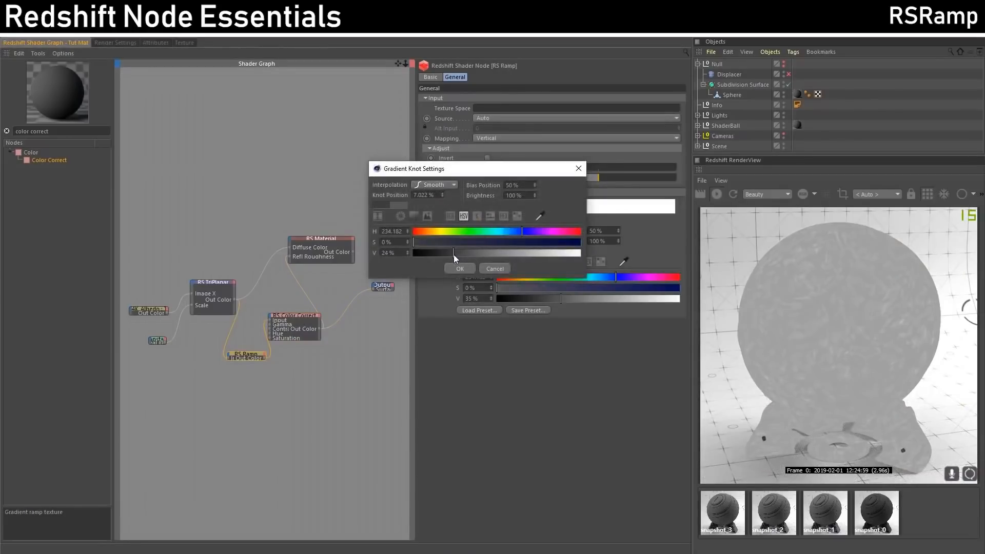
pyautogui.moveTo(454, 255); pyautogui.dragTo(455, 254)
pyautogui.click(459, 268)
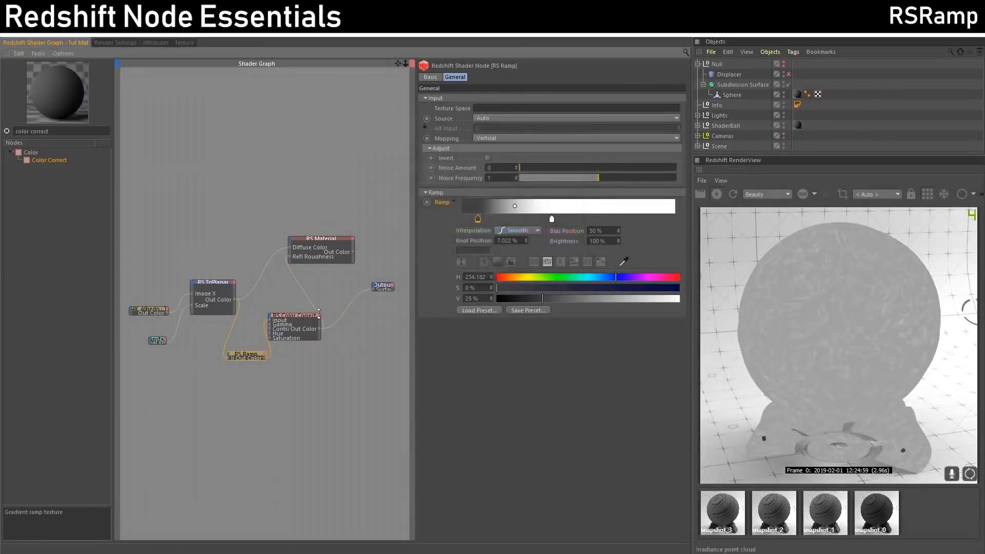
# Set the color value (V) of the RS Ramp's white knot to 60%.
pyautogui.click(289, 315)
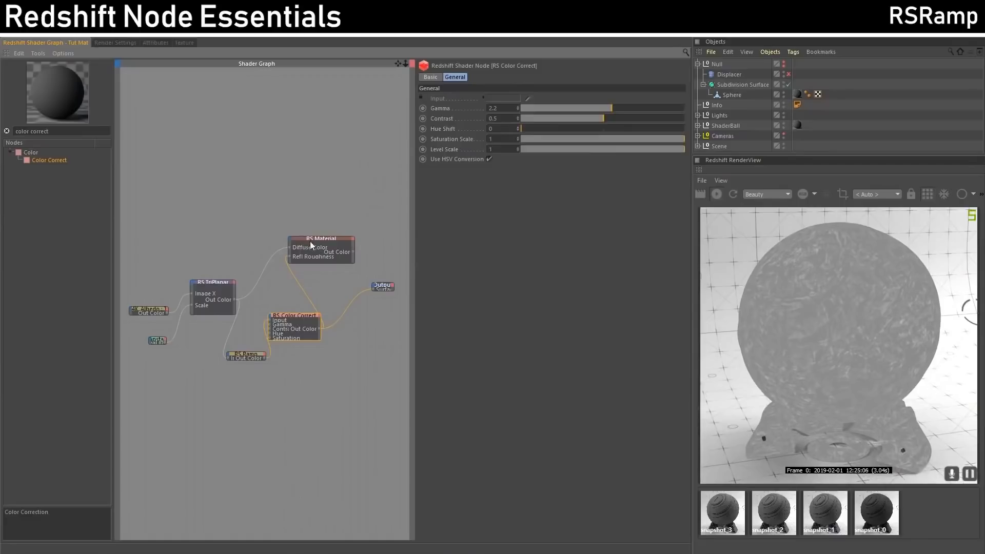
pyautogui.click(337, 244)
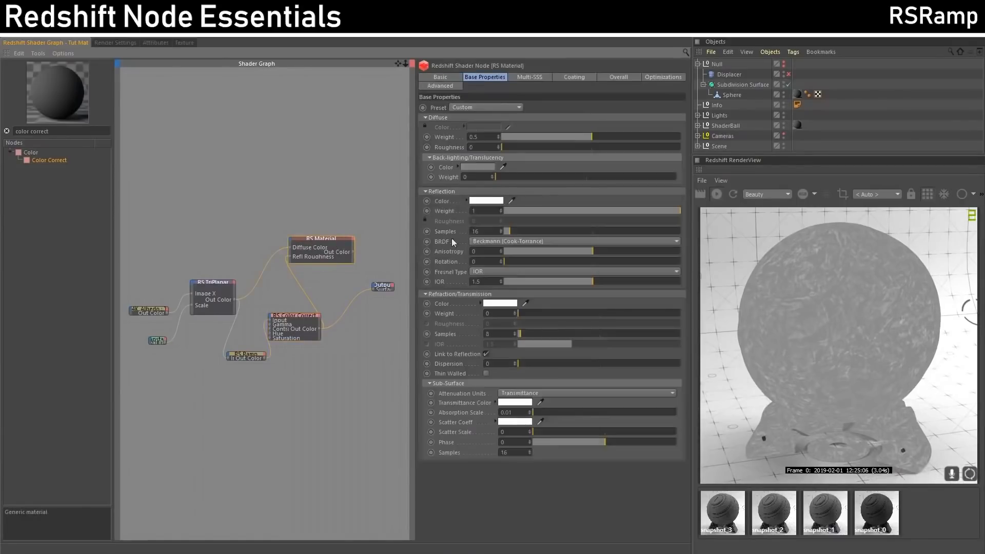
pyautogui.click(296, 324)
pyautogui.click(259, 355)
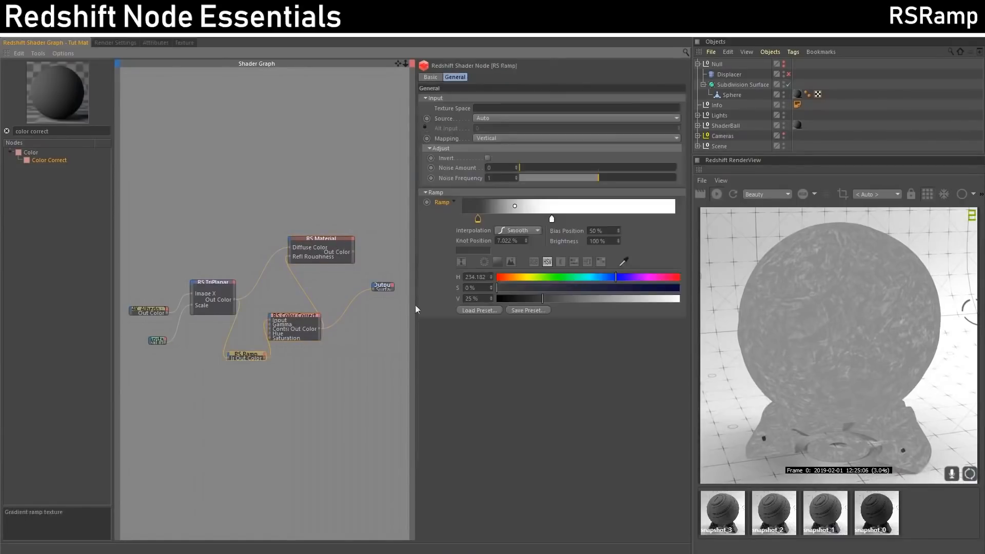
pyautogui.doubleClick(551, 221)
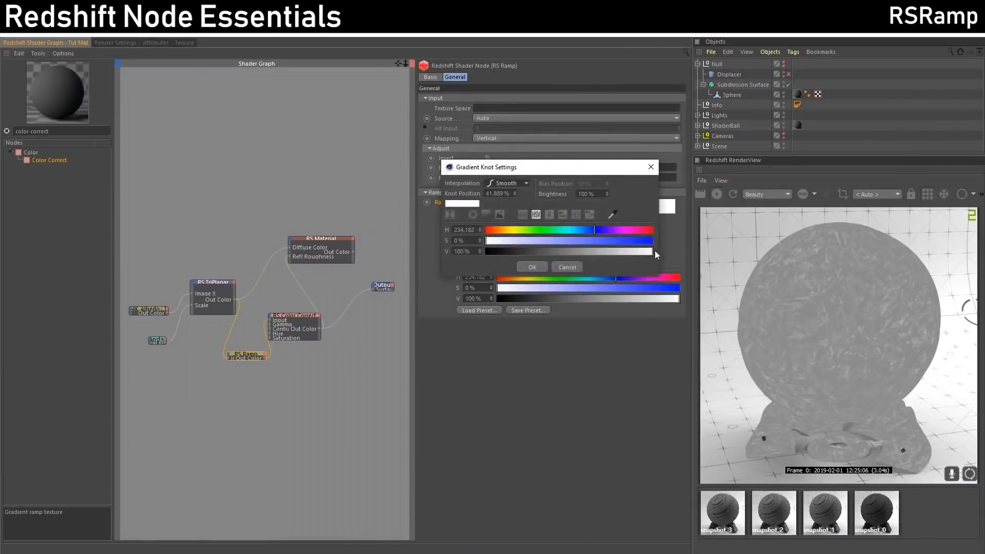
pyautogui.moveTo(651, 251); pyautogui.dragTo(589, 251)
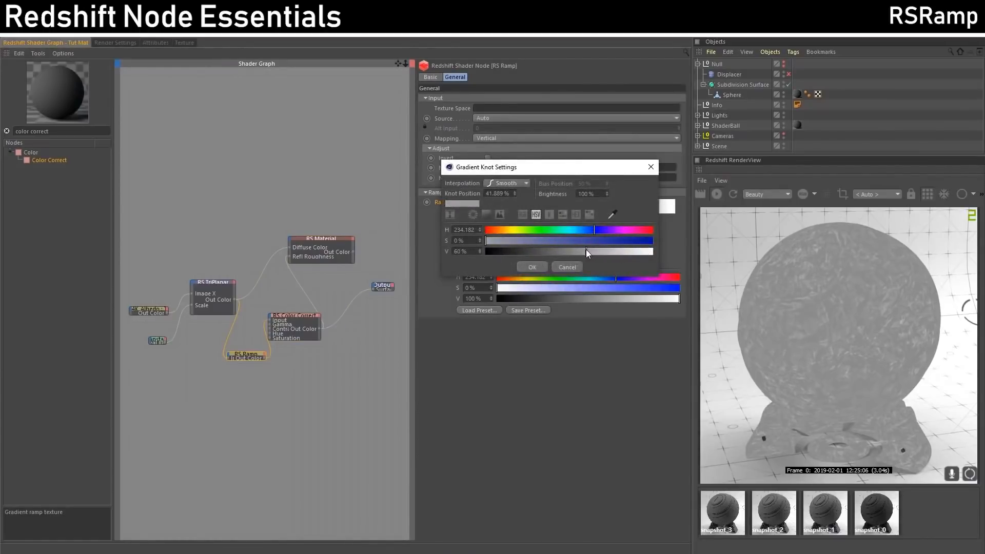
pyautogui.click(532, 266)
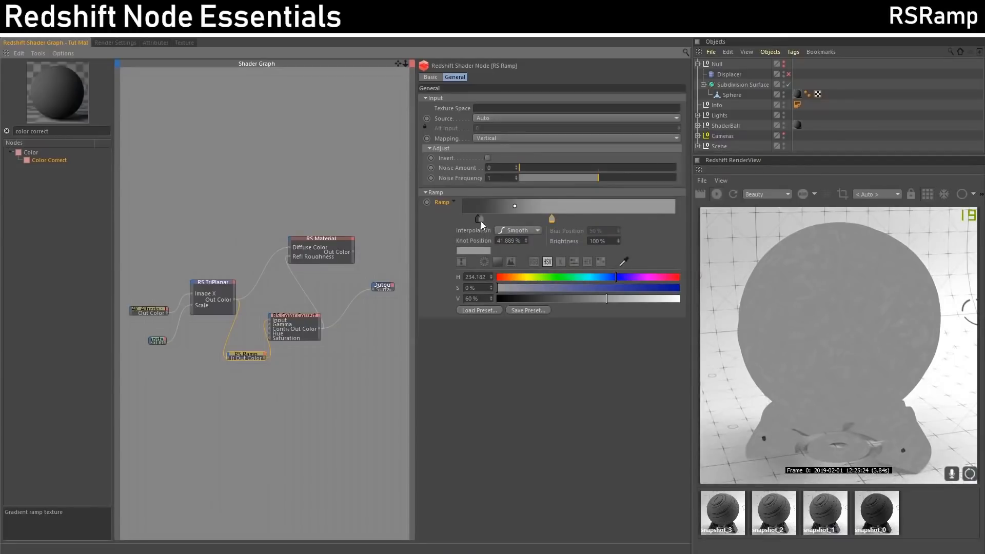
# Move the dark ramp knot to about 2.4% and preview the full RS Material.
pyautogui.moveTo(478, 222)
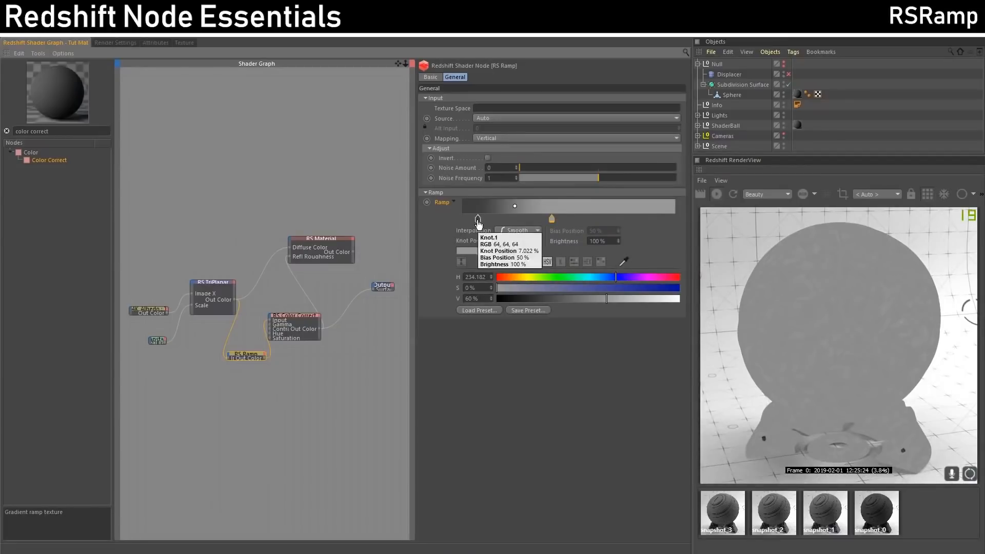
pyautogui.moveTo(478, 222); pyautogui.dragTo(468, 225)
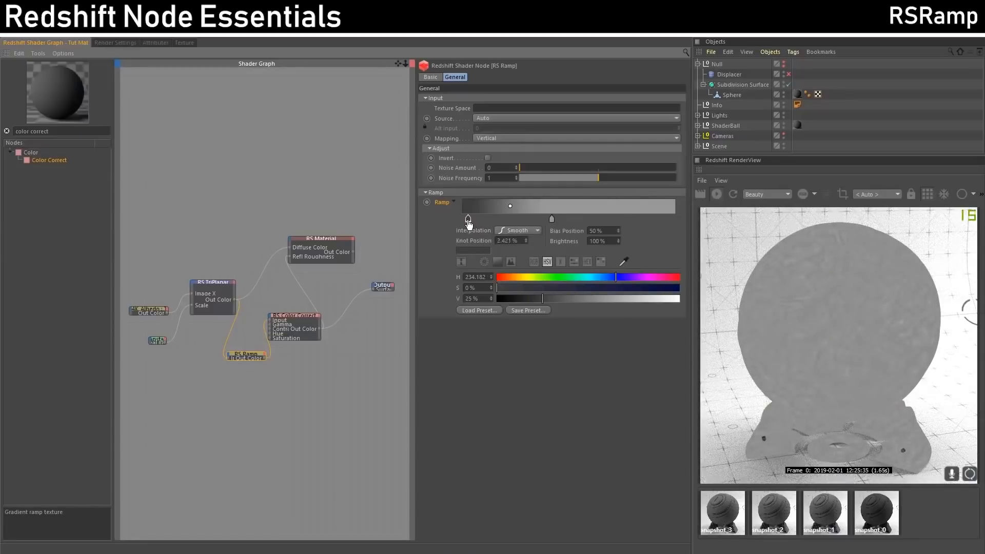
pyautogui.click(326, 237)
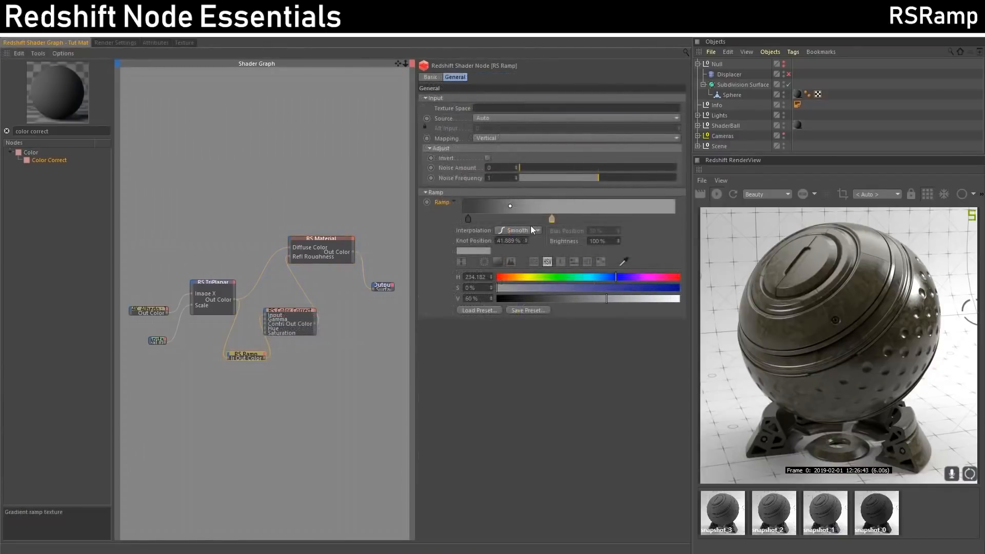
# Lower the color value (V) of the RS Ramp's lighter knot to 20%.
pyautogui.doubleClick(552, 221)
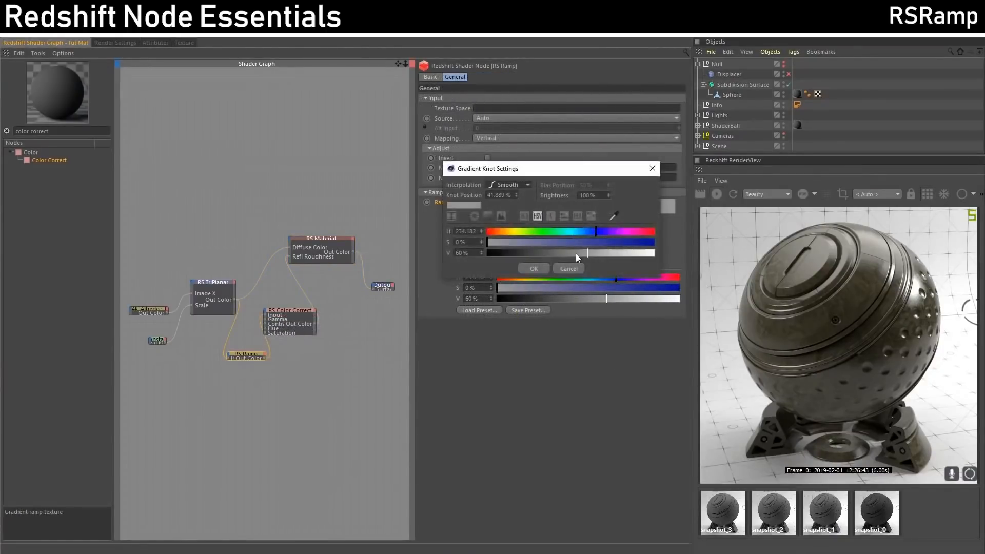
pyautogui.moveTo(586, 252); pyautogui.dragTo(521, 252)
pyautogui.click(543, 270)
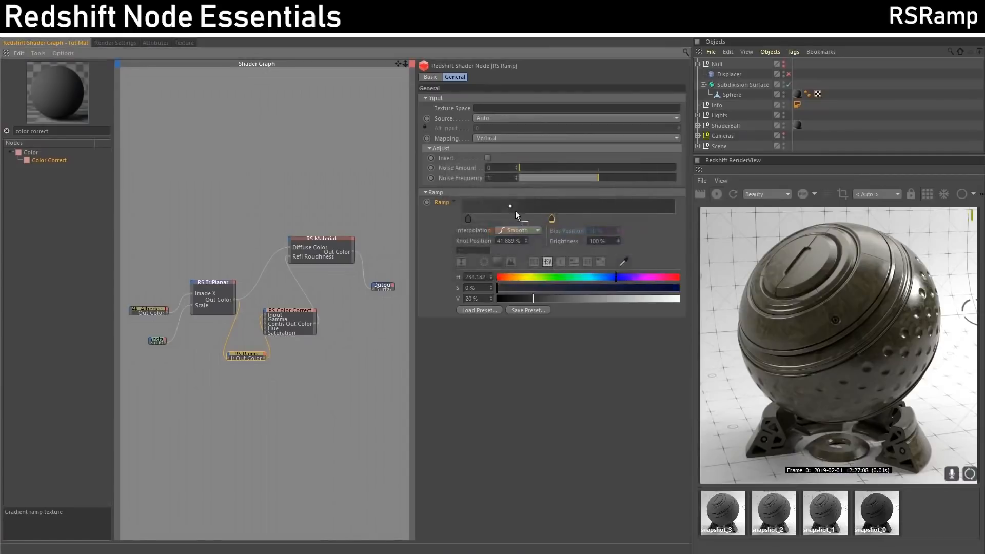
# Set the color value (V) of the RS Ramp knot at about 2.4% to 60%.
pyautogui.doubleClick(467, 220)
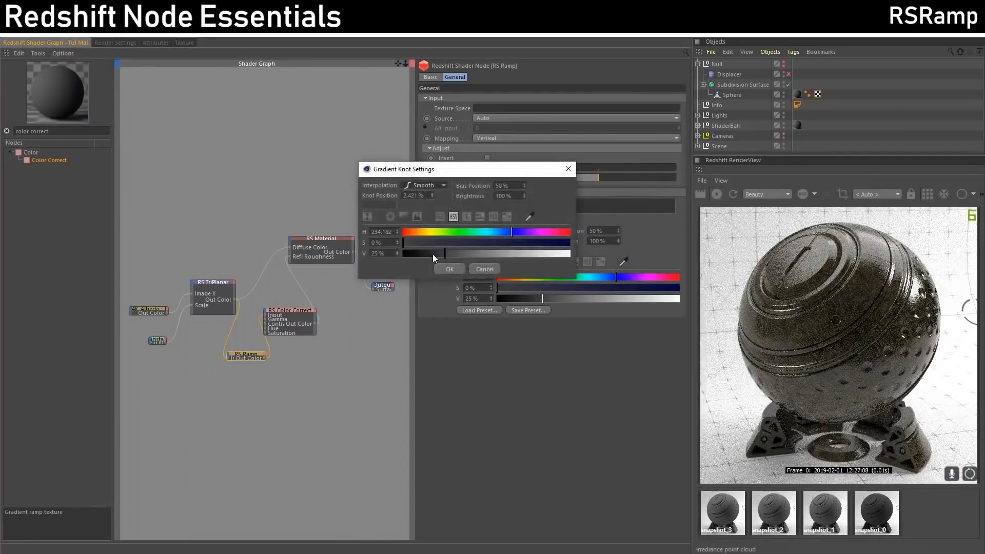
pyautogui.moveTo(432, 254); pyautogui.dragTo(504, 254)
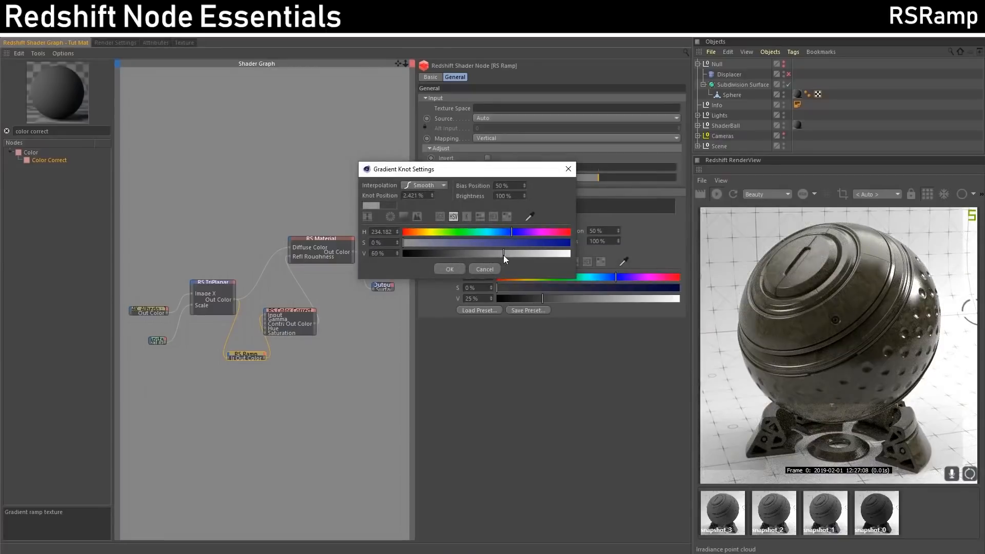
pyautogui.click(449, 269)
# Preview the RS Color Correct output on the shader ball and inspect the two knots of the RS Ramp.
pyautogui.click(285, 311)
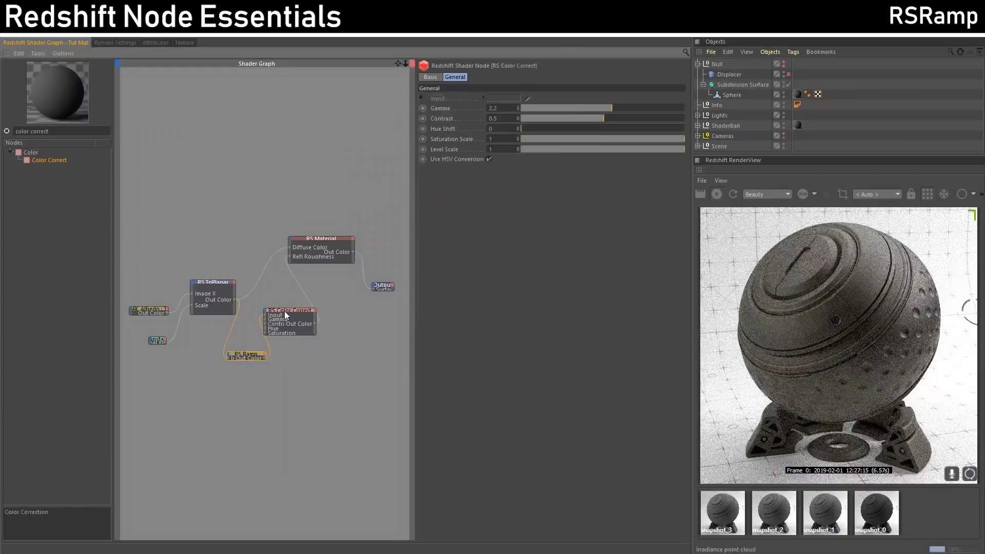
pyautogui.press('s')
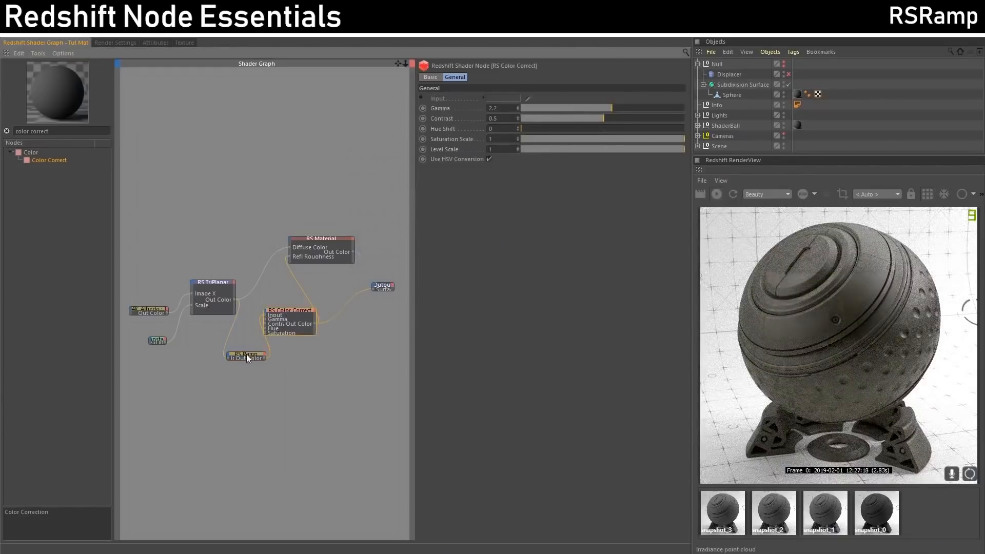
pyautogui.click(248, 356)
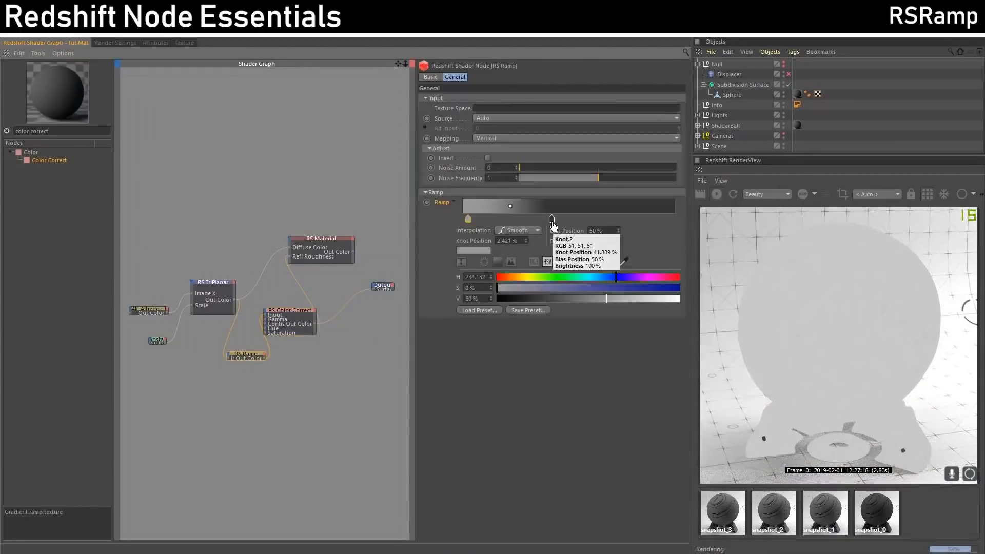
pyautogui.moveTo(552, 226); pyautogui.dragTo(466, 219)
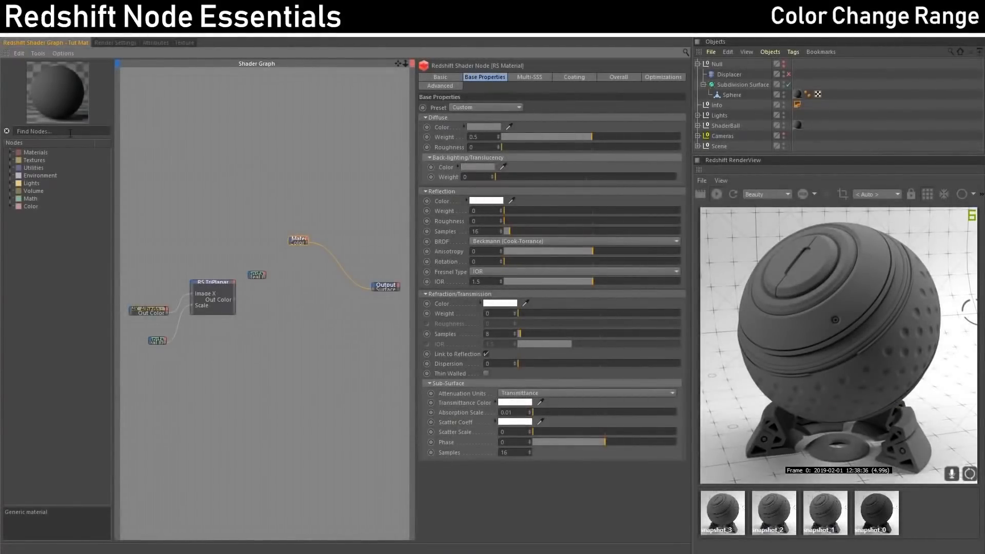
# Search the nodes for "range" and add a Color Change Range node to the graph between the RS TriPlanar and Output nodes.
pyautogui.write('range')
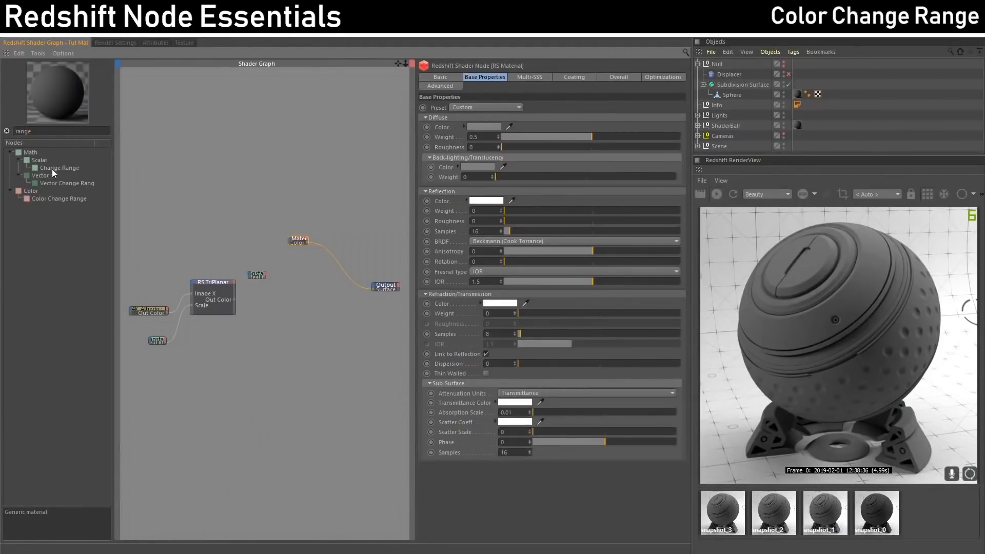
pyautogui.click(45, 199)
pyautogui.moveTo(262, 275); pyautogui.dragTo(293, 294)
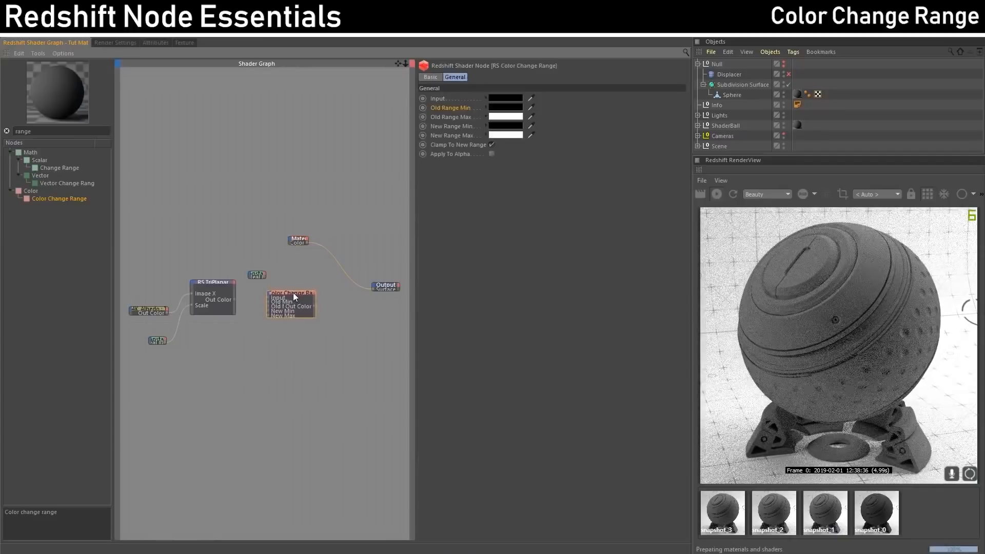
# Search the nodes for "ramp" and add a Ramp node beneath the Color Change Range node.
pyautogui.doubleClick(44, 132)
pyautogui.write('ramp')
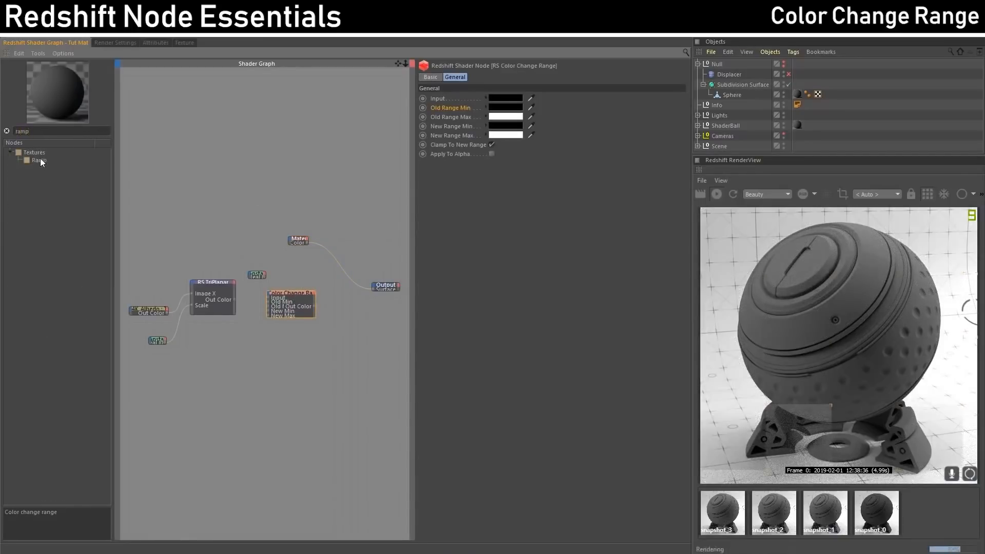
pyautogui.moveTo(40, 159); pyautogui.dragTo(286, 365)
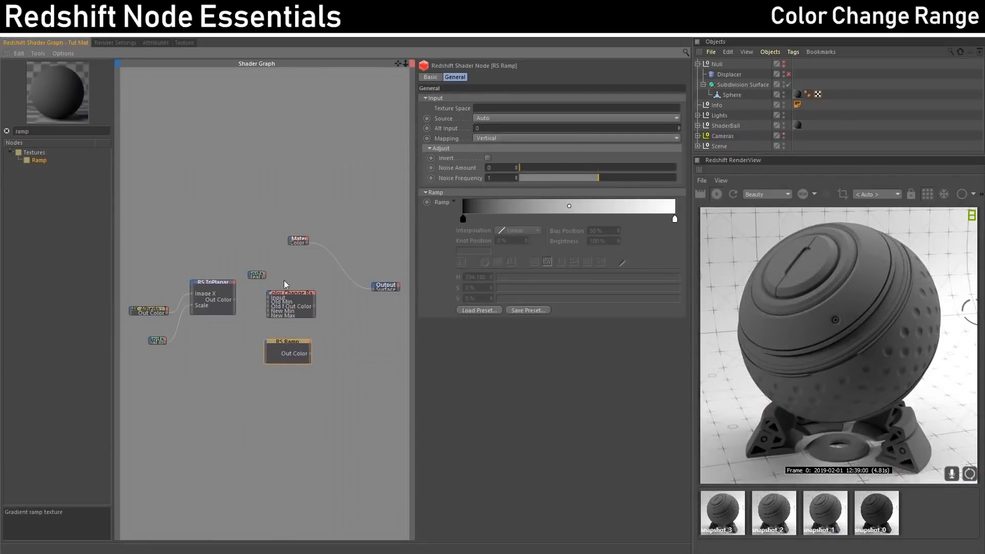
# Compare the input, old range and new range parameters of the Color Change Range node with the RS Ramp settings.
pyautogui.click(288, 294)
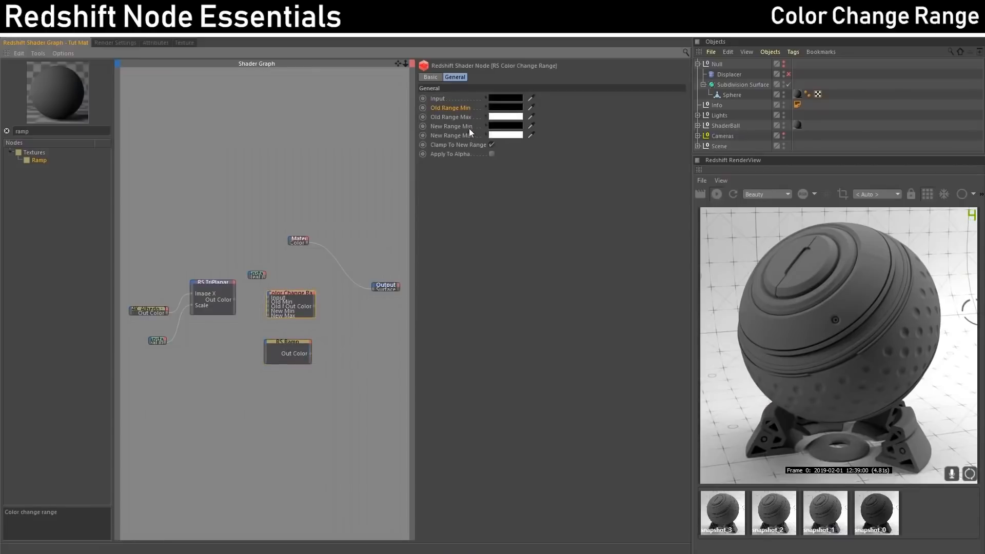
pyautogui.click(287, 343)
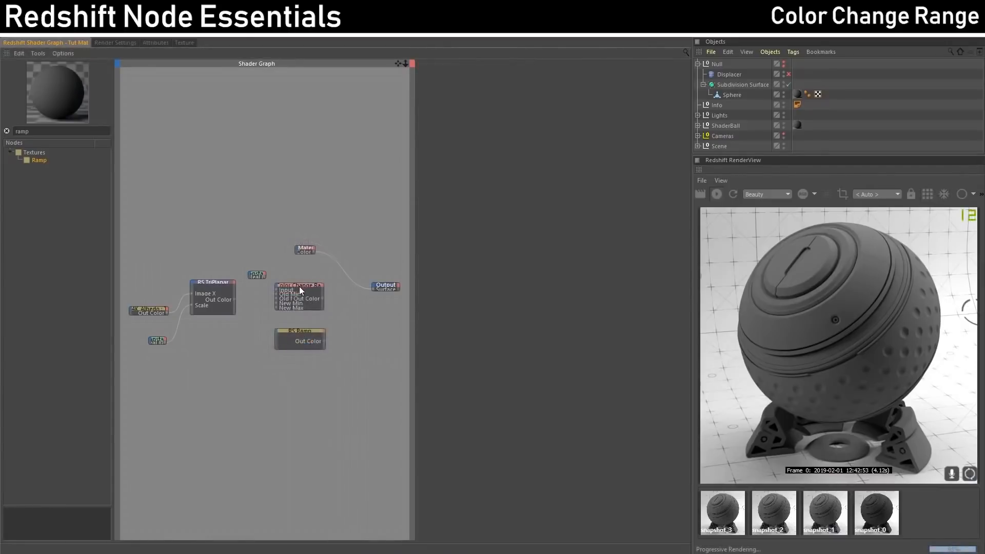
pyautogui.click(300, 287)
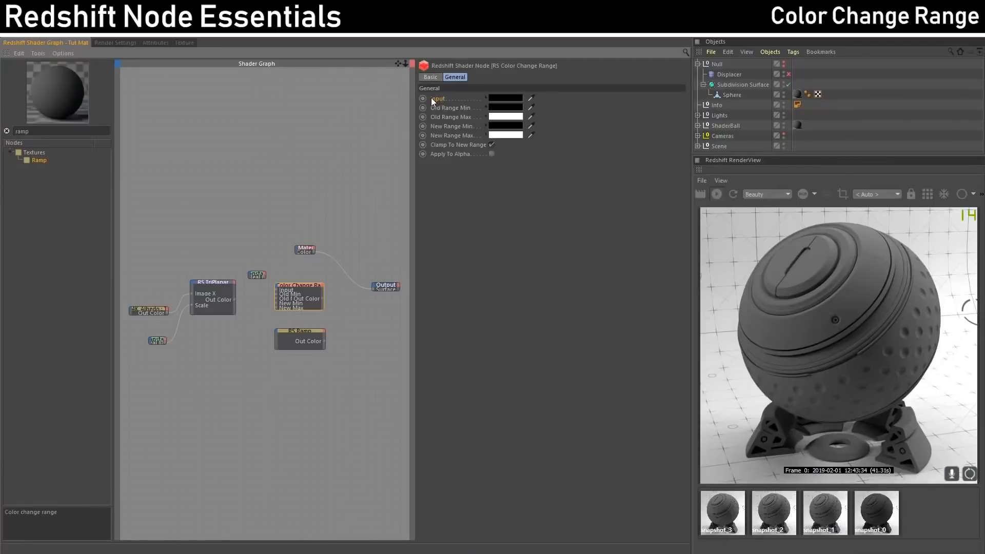
# Narrow the RS Ramp gradient by moving its black knot to about 17% and its white knot to about 82%.
pyautogui.click(235, 298)
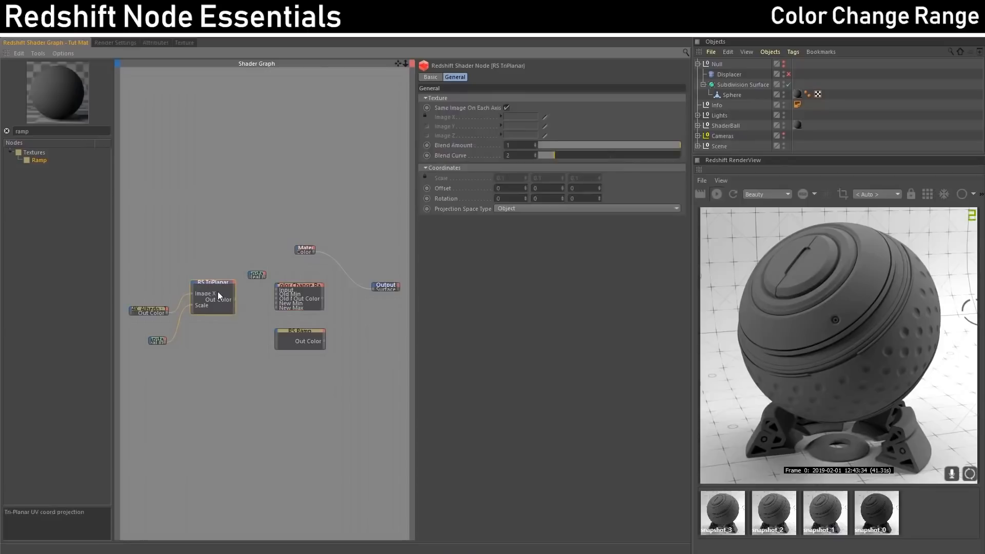
pyautogui.click(302, 290)
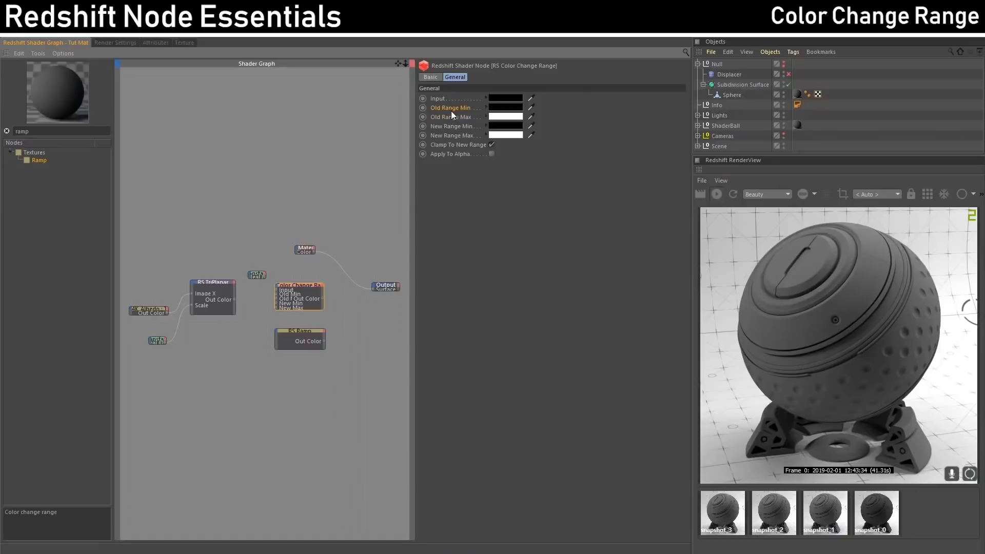
pyautogui.click(300, 331)
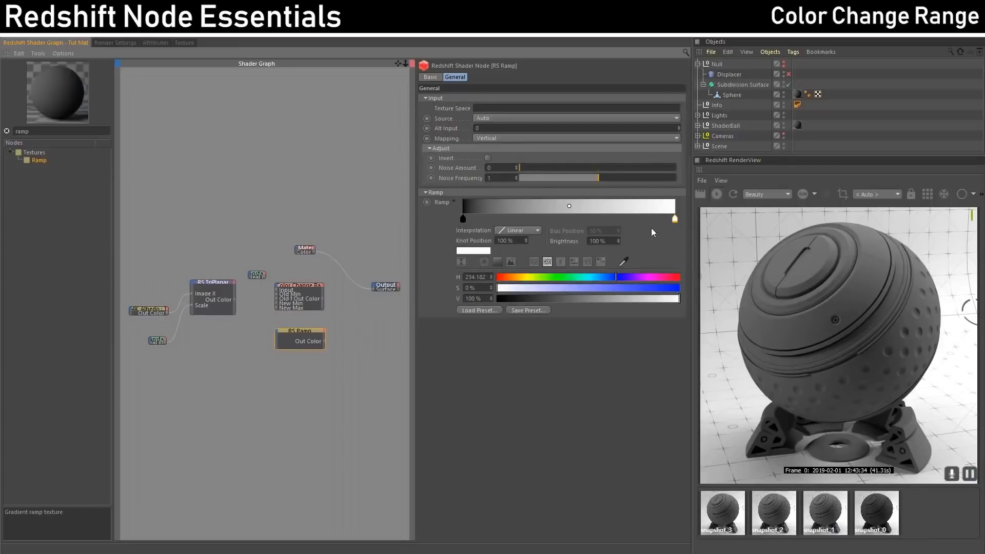
pyautogui.moveTo(463, 219); pyautogui.dragTo(499, 225)
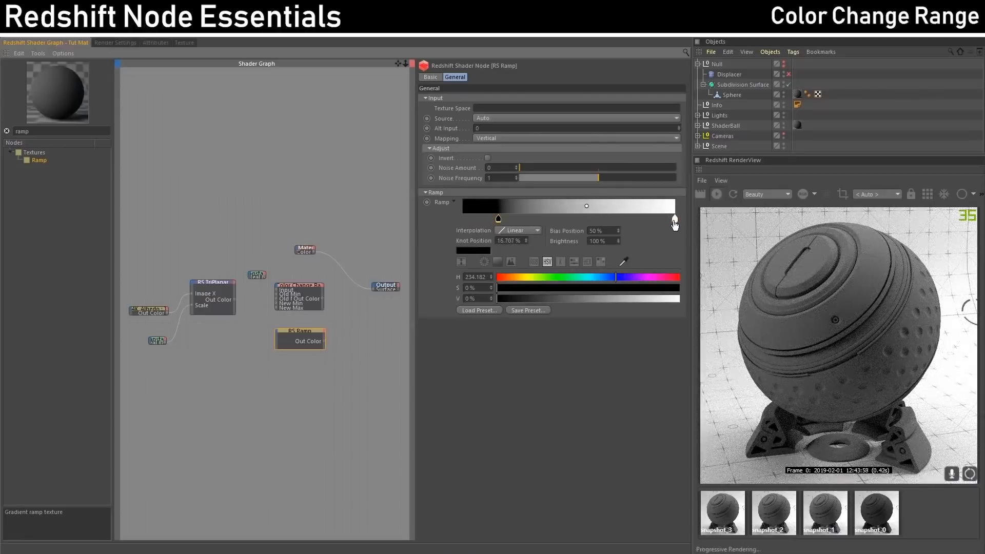
pyautogui.moveTo(675, 219); pyautogui.dragTo(642, 221)
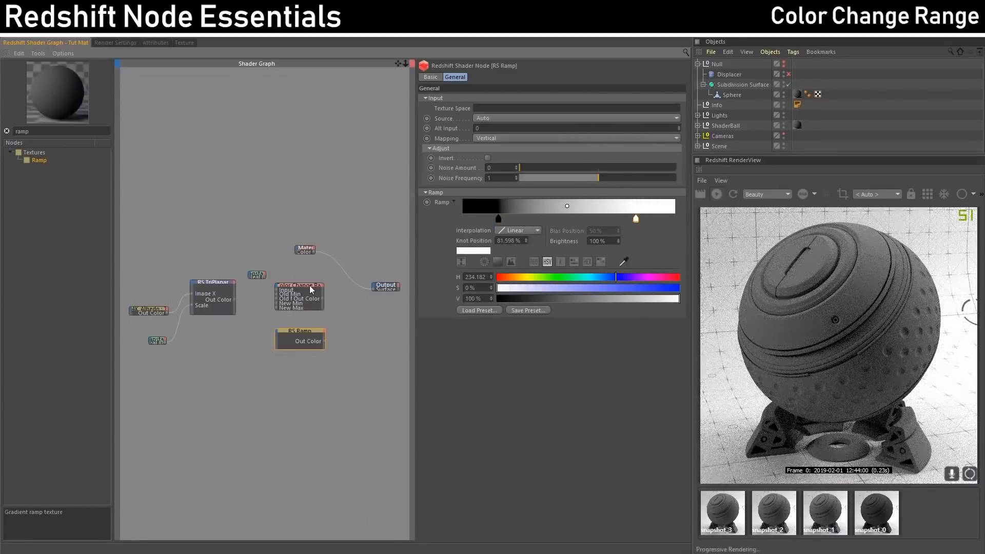
# Set the Color Change Range node's Old Range Min to a dark grey of about 17% brightness.
pyautogui.click(311, 288)
pyautogui.click(505, 107)
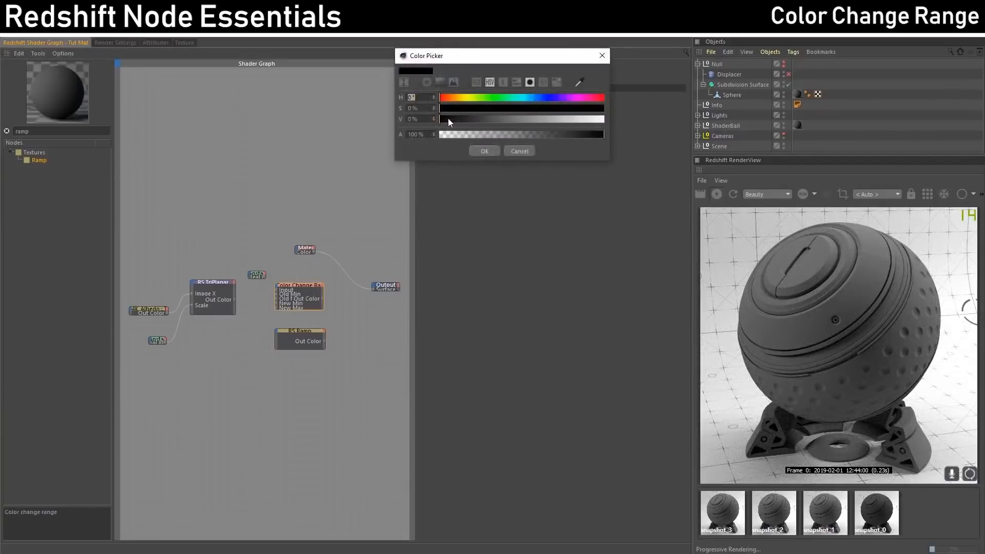
pyautogui.moveTo(446, 118); pyautogui.dragTo(467, 119)
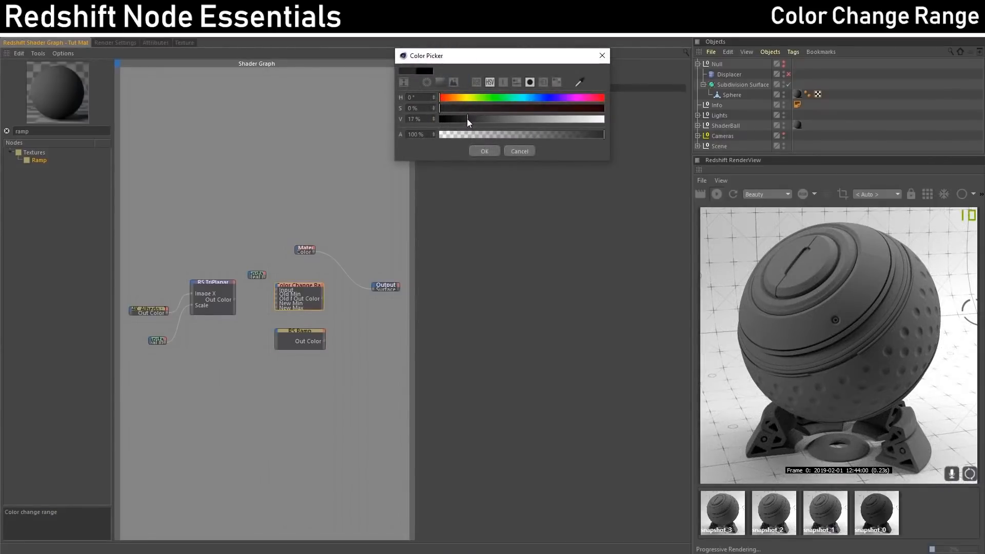
pyautogui.click(481, 150)
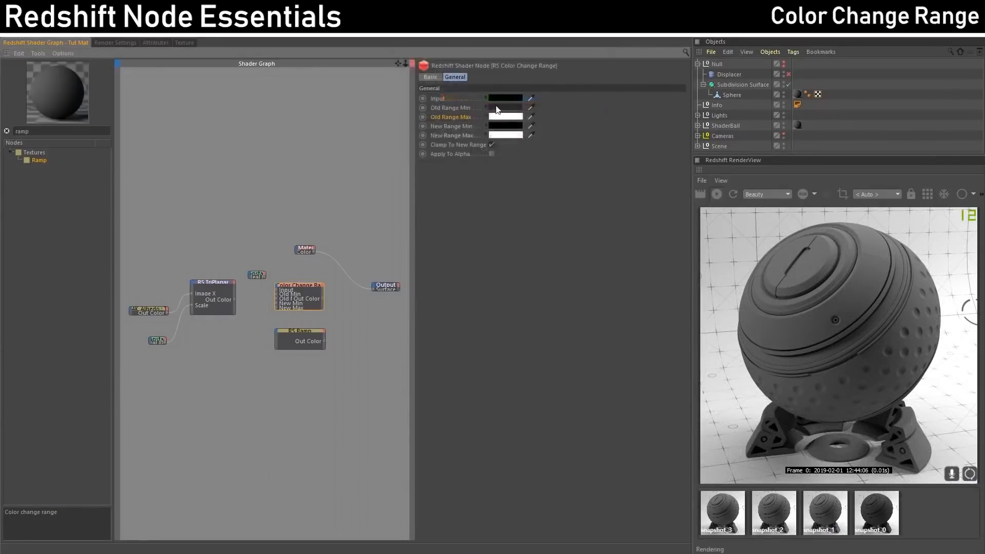
# Set the Color Change Range node's Old Range Max to a light grey of 84% brightness.
pyautogui.click(504, 116)
pyautogui.moveTo(601, 127); pyautogui.dragTo(578, 129)
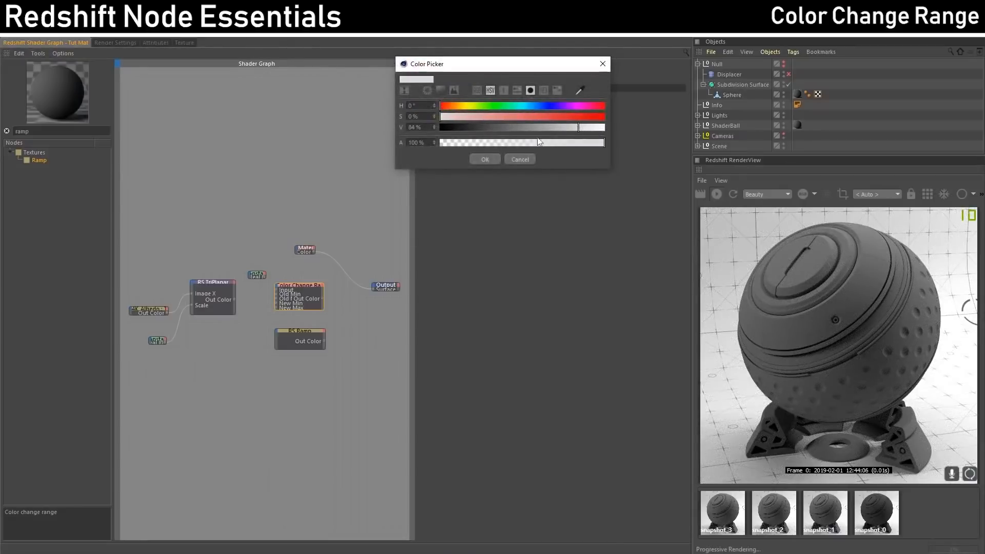
pyautogui.click(508, 160)
pyautogui.click(503, 118)
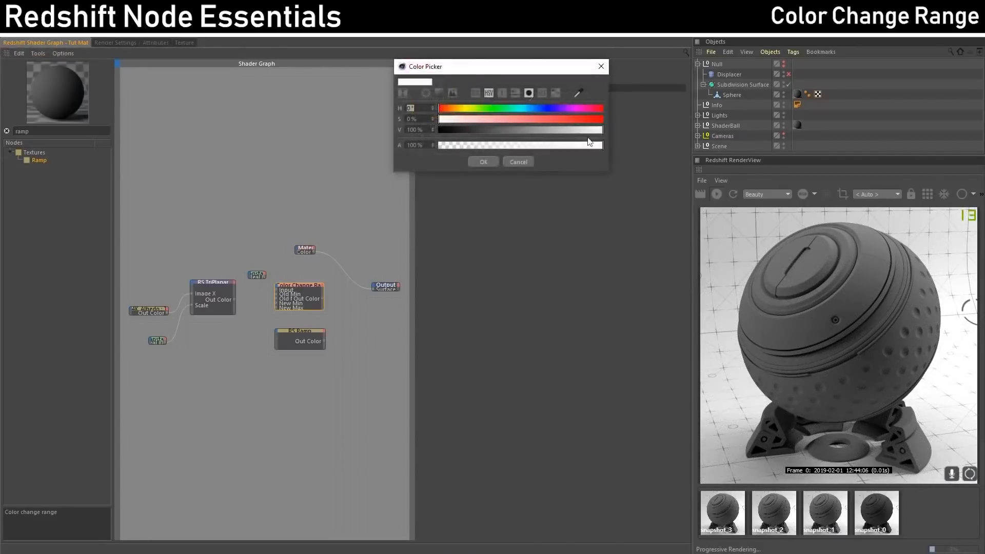
pyautogui.moveTo(601, 130)
pyautogui.mouseDown()
pyautogui.moveTo(578, 128)
pyautogui.moveTo(606, 130)
pyautogui.moveTo(593, 130)
pyautogui.mouseUp()
pyautogui.click(517, 162)
pyautogui.click(514, 118)
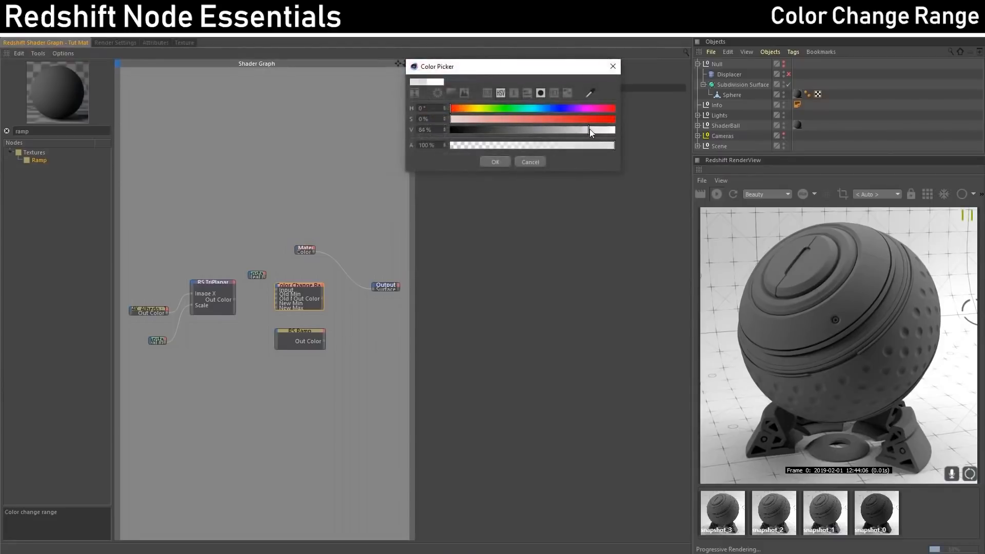
pyautogui.click(496, 161)
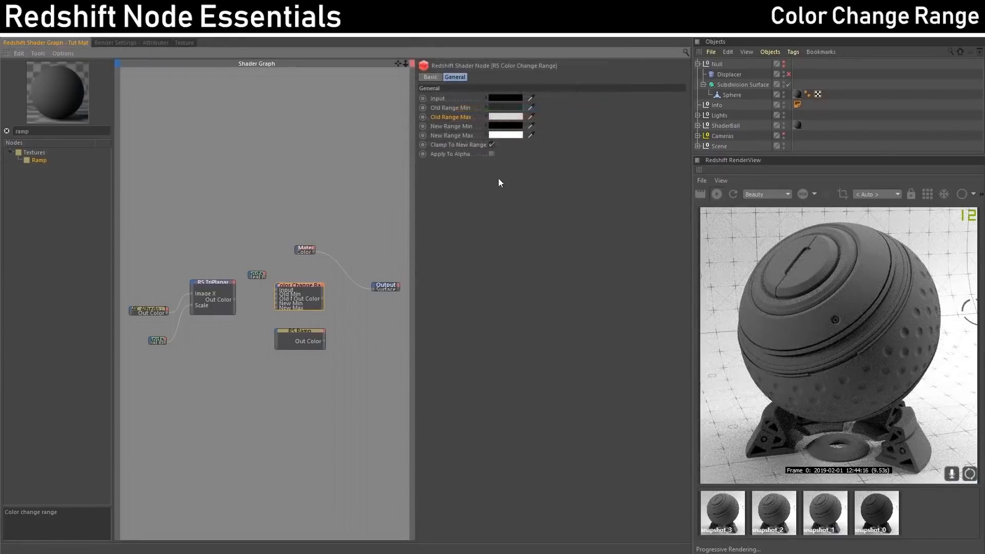
# Connect the Color Change Range node to the Output node's surface in the shader graph.
pyautogui.moveTo(310, 331); pyautogui.dragTo(307, 332)
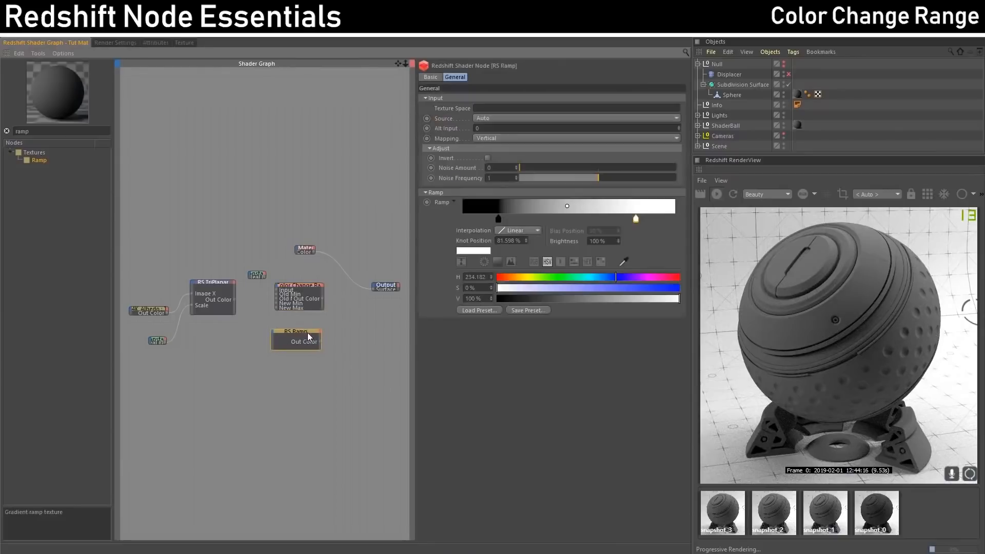
pyautogui.click(303, 288)
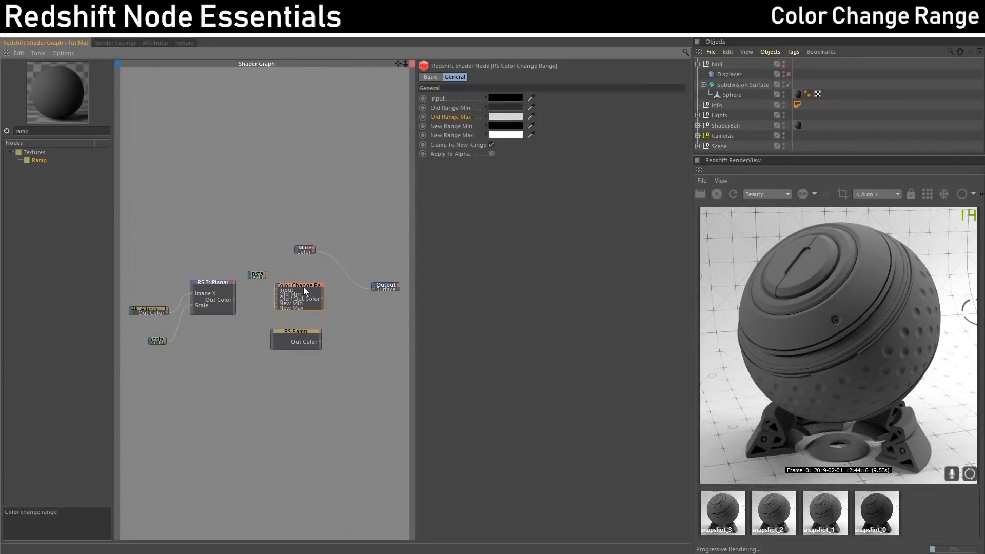
pyautogui.press('o')
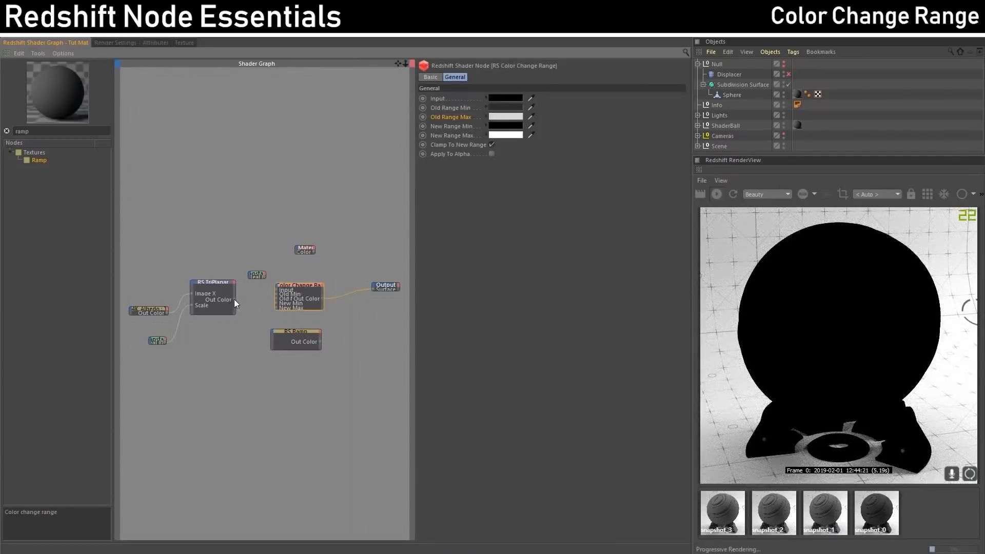
# Feed the RS TriPlanar color output into the Color Change Range's Input and the RS Ramp's Alt Input.
pyautogui.moveTo(276, 289); pyautogui.dragTo(276, 289)
pyautogui.moveTo(272, 334); pyautogui.dragTo(298, 338)
pyautogui.moveTo(304, 336)
pyautogui.click(334, 338)
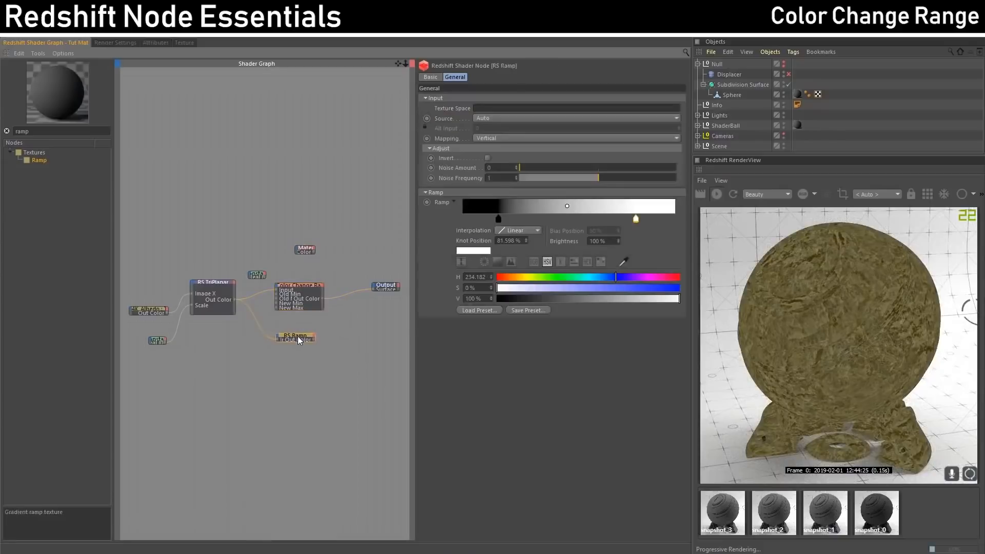
# Reset the Color Change Range's Old Range Min to black and its Old Range Max to 100% white.
pyautogui.click(296, 287)
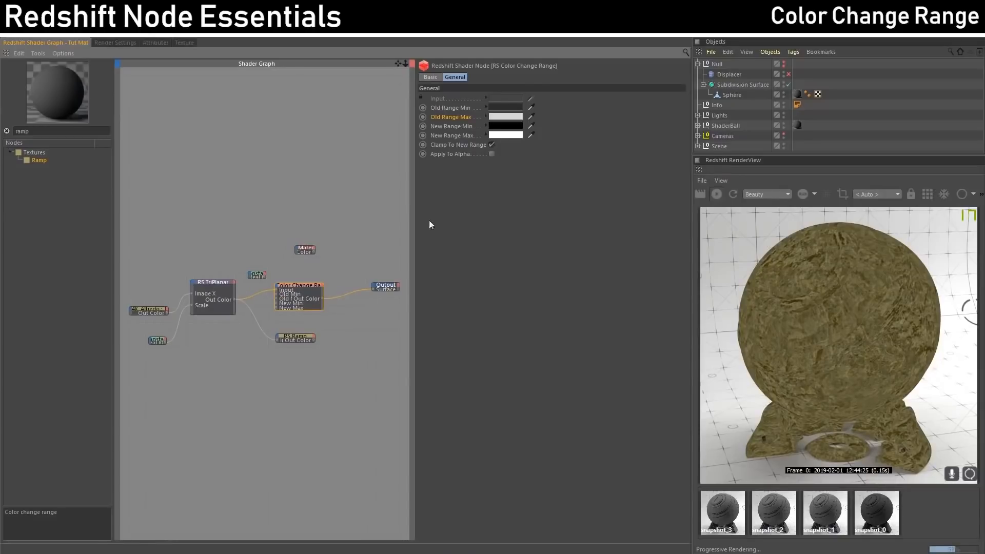
pyautogui.click(503, 110)
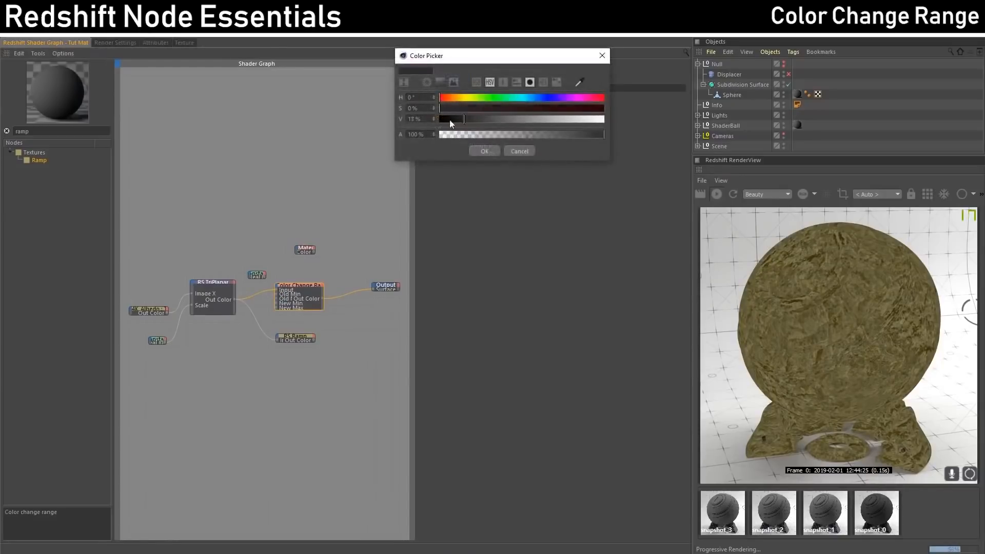
pyautogui.click(449, 119)
pyautogui.click(480, 149)
pyautogui.click(505, 118)
pyautogui.moveTo(528, 134); pyautogui.dragTo(575, 136)
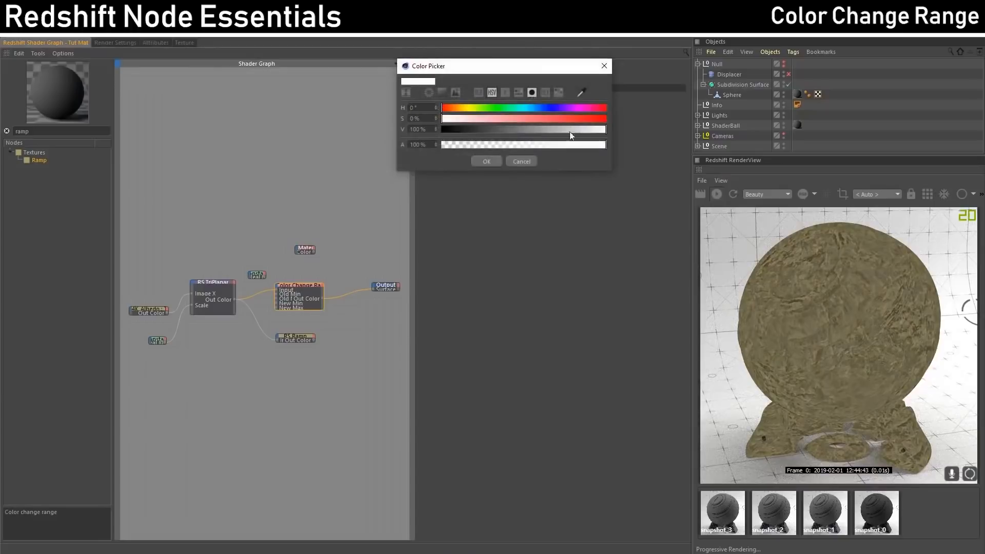
pyautogui.press('Return')
# Preview the RS TriPlanar node directly through the Output, and reconnect the Color Change Range to compare.
pyautogui.click(211, 284)
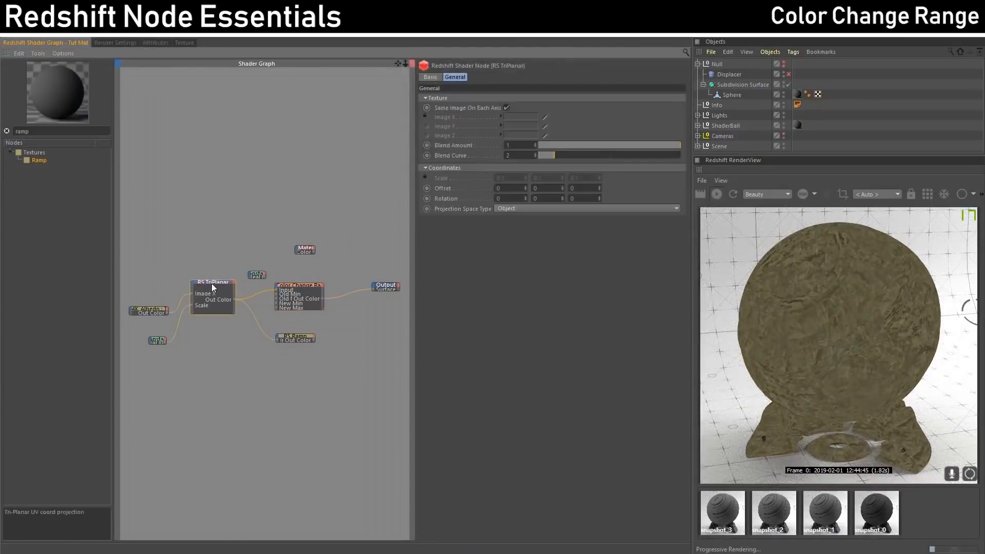
pyautogui.click(307, 287)
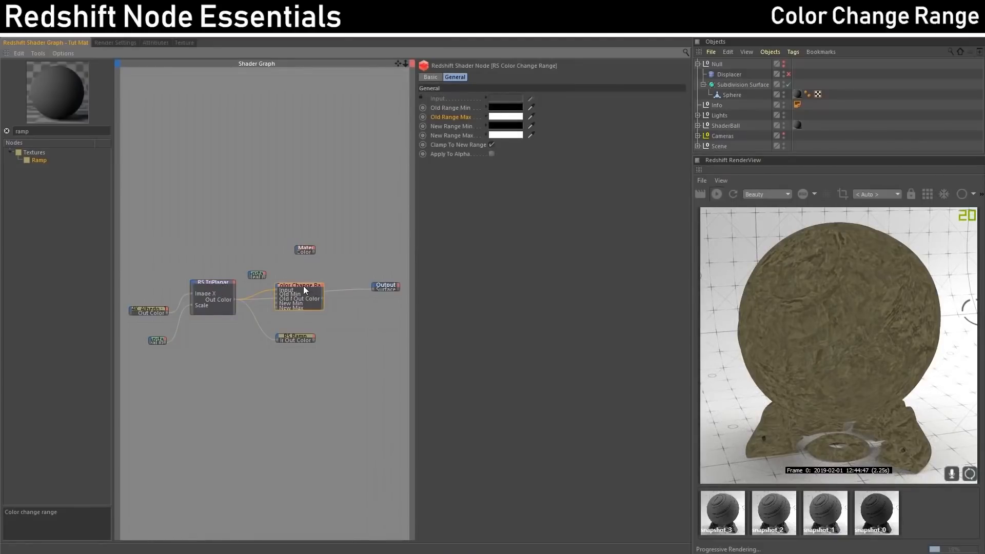
pyautogui.press('o')
# Set the Color Change Range's Old Range Min to 15% grey and its Old Range Max to a light grey.
pyautogui.click(500, 120)
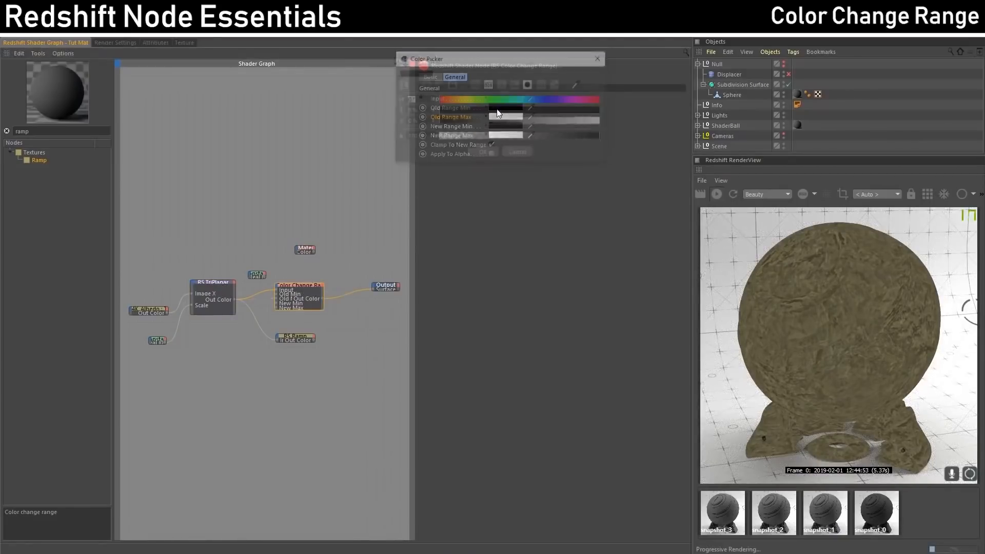
pyautogui.moveTo(269, 160)
pyautogui.mouseDown()
pyautogui.moveTo(260, 164)
pyautogui.moveTo(280, 163)
pyautogui.mouseUp()
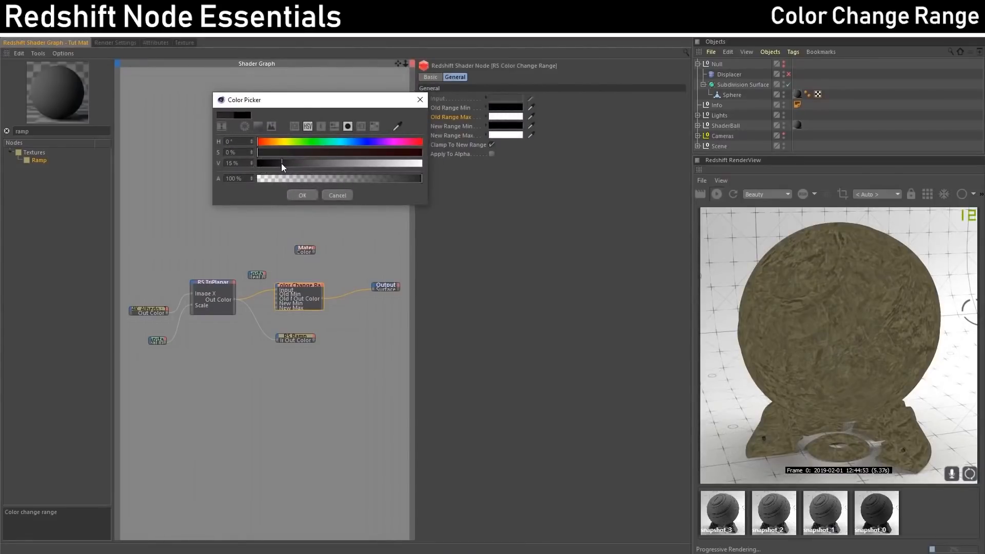
pyautogui.click(302, 196)
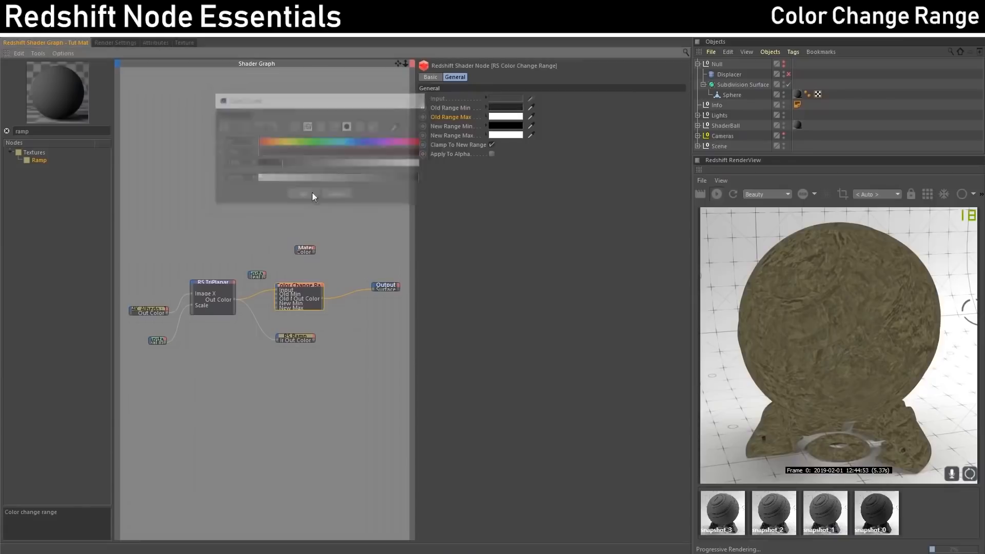
pyautogui.click(505, 134)
pyautogui.moveTo(576, 131)
pyautogui.mouseDown()
pyautogui.moveTo(590, 130)
pyautogui.moveTo(582, 129)
pyautogui.mouseUp()
pyautogui.click(484, 161)
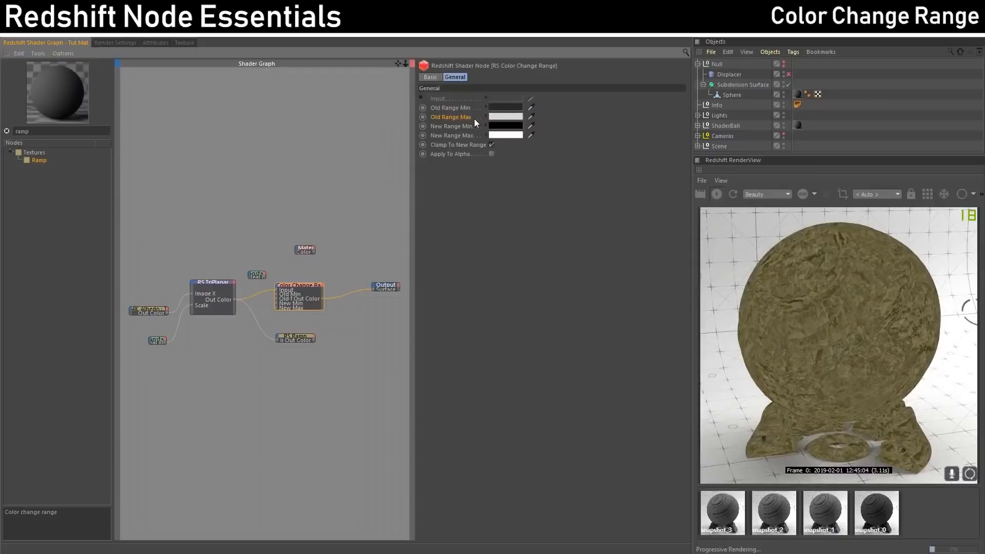
# Output the RS Ramp to the surface and spread its black and white knots to 0% and 100%.
pyautogui.click(297, 338)
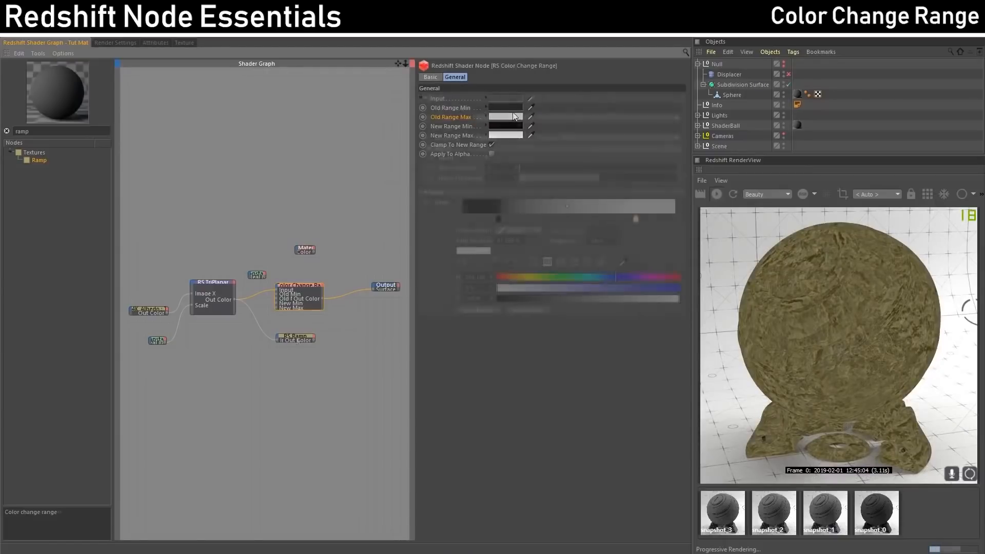
pyautogui.moveTo(498, 218); pyautogui.dragTo(463, 219)
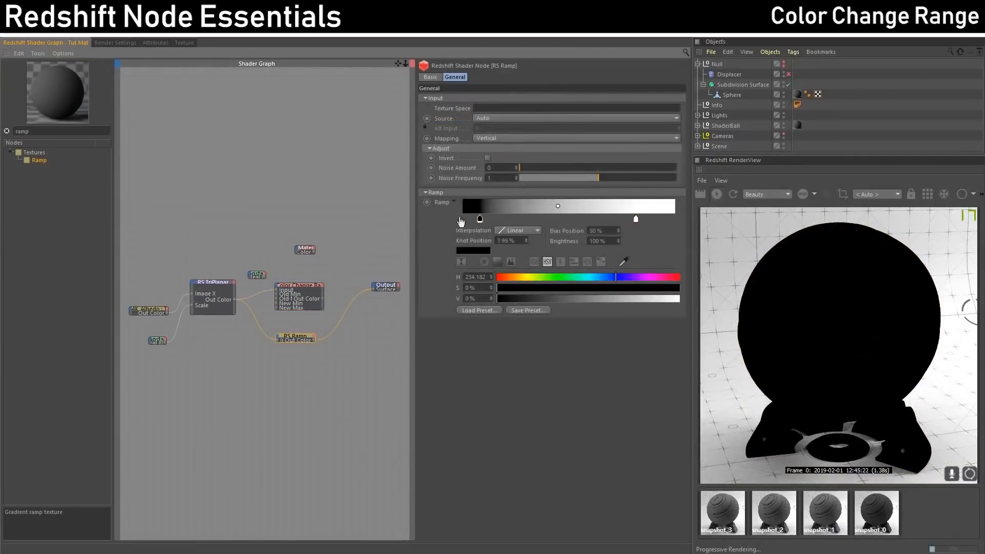
pyautogui.moveTo(636, 219); pyautogui.dragTo(675, 220)
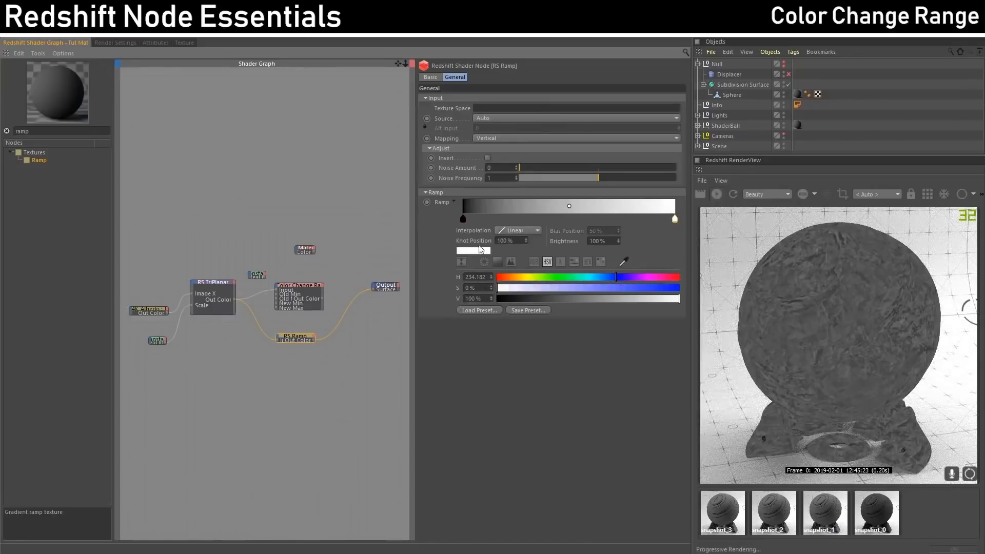
# Move the RS Ramp's black knot to about 7% and its white knot to about 86%.
pyautogui.moveTo(463, 220); pyautogui.dragTo(479, 221)
pyautogui.click(675, 219)
pyautogui.moveTo(675, 219); pyautogui.dragTo(645, 219)
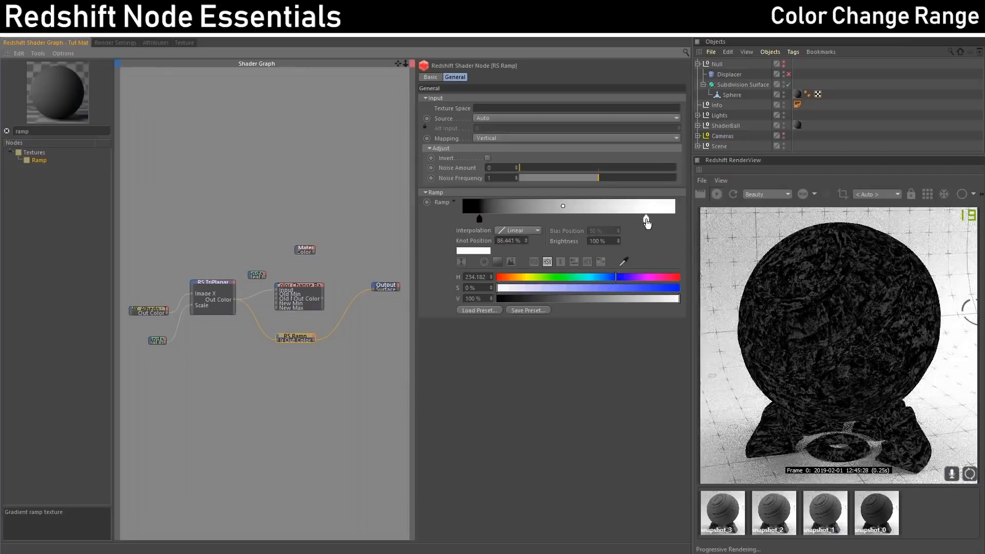
pyautogui.moveTo(479, 220); pyautogui.dragTo(500, 241)
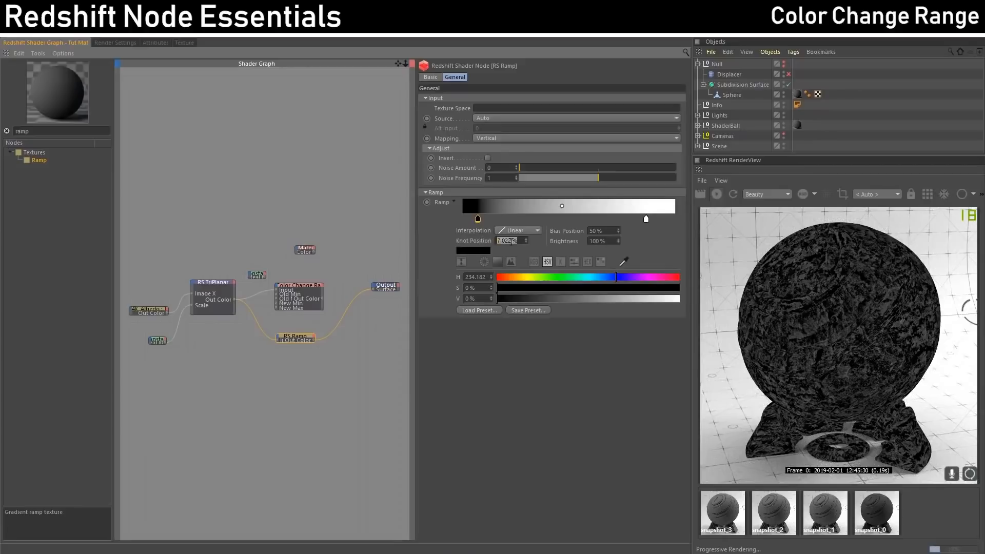
# Check the Old Range Min color of the Color Change Range node without changing it.
pyautogui.click(317, 280)
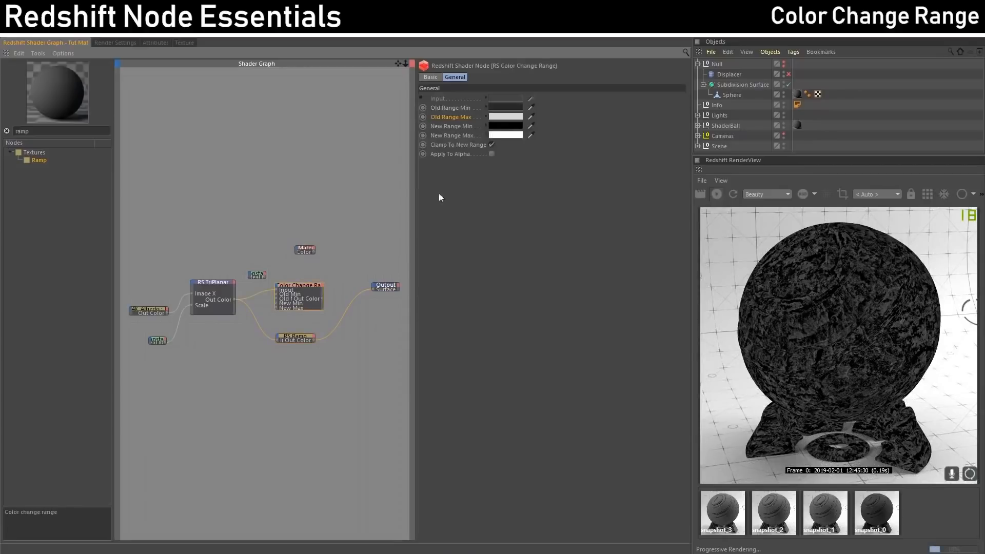
pyautogui.click(508, 117)
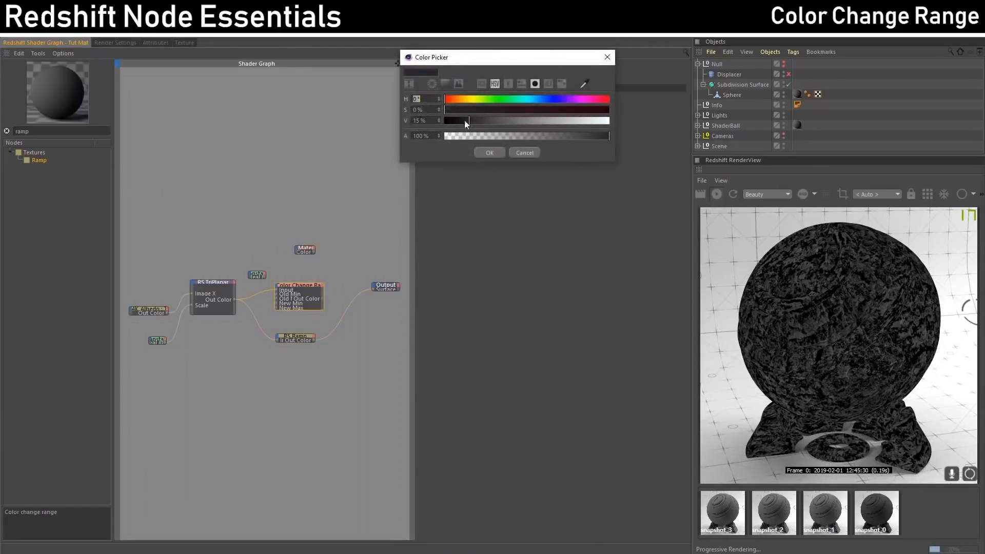
pyautogui.click(529, 151)
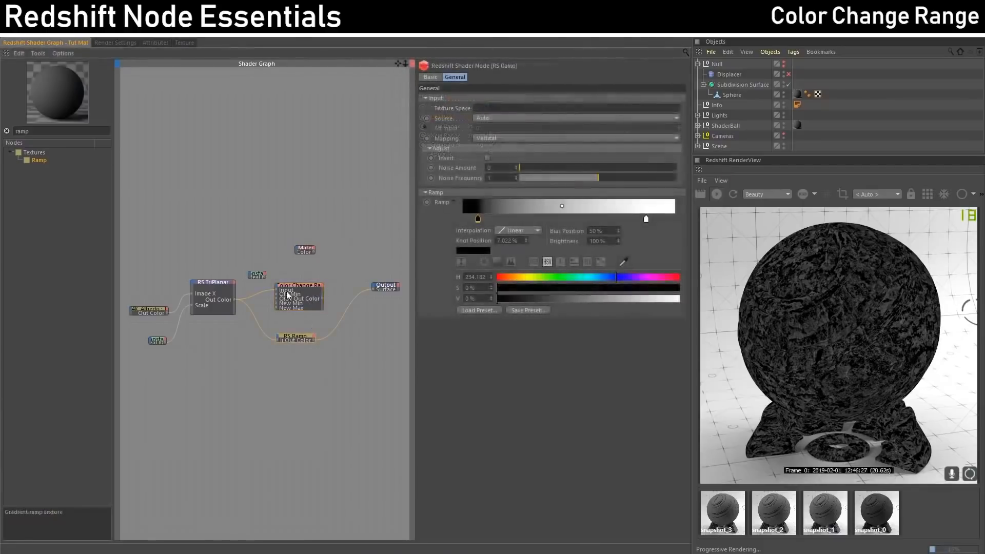
# Connect the Color Change Range node back to the Output and display the RS Ramp's settings for comparison.
pyautogui.click(298, 290)
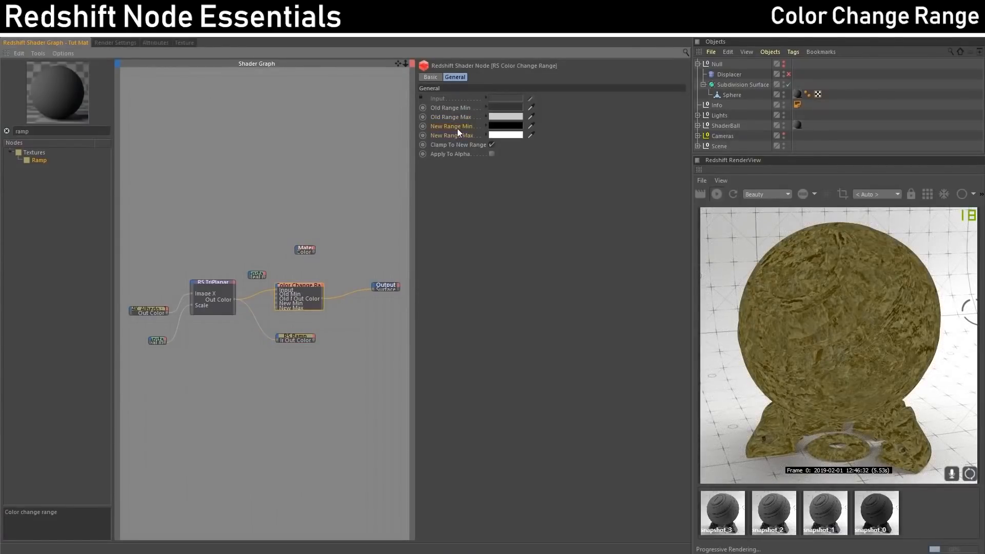
pyautogui.click(298, 338)
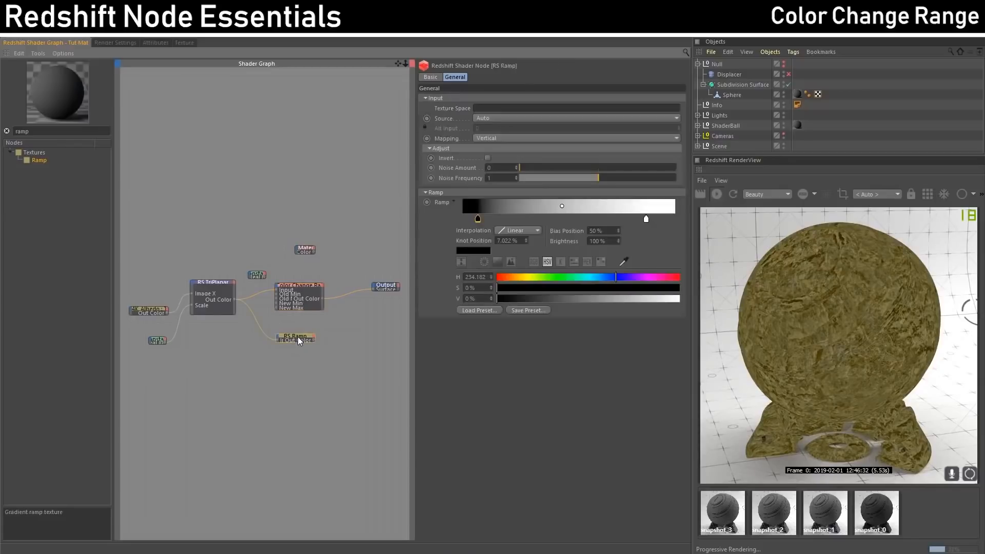
# Recolor the RS Ramp's black knot to pure red with hue 360°, saturation 100% and value 100%.
pyautogui.doubleClick(478, 219)
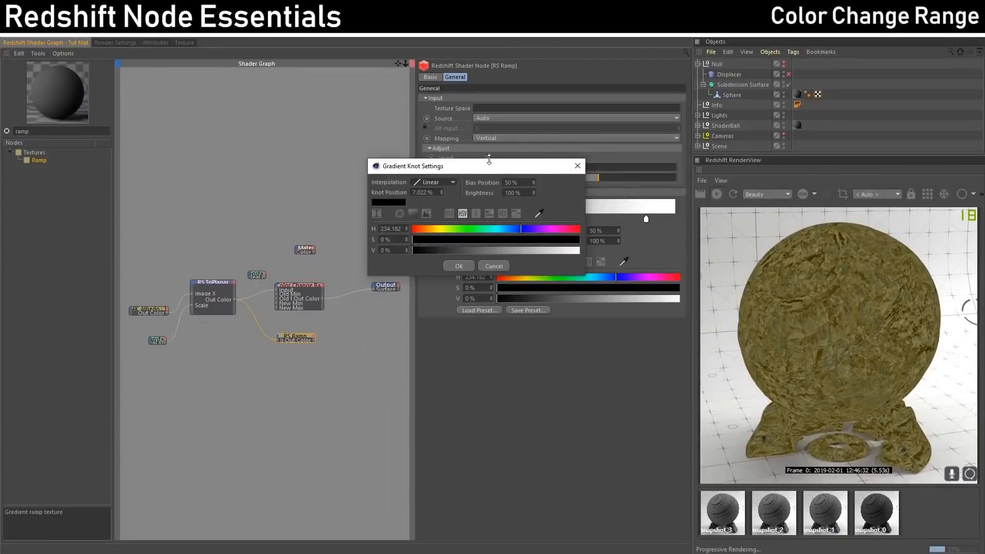
pyautogui.moveTo(454, 168); pyautogui.dragTo(283, 152)
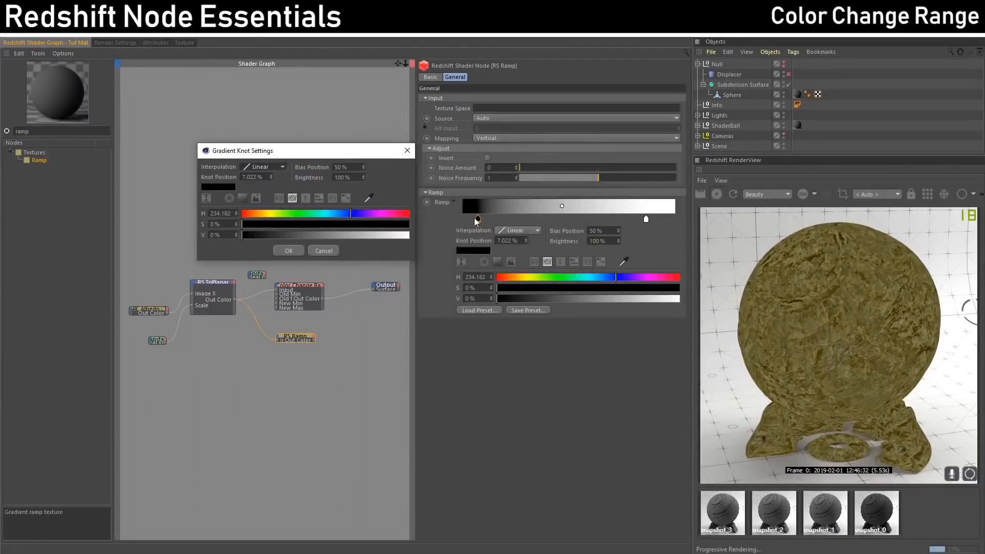
pyautogui.moveTo(350, 213); pyautogui.dragTo(431, 214)
pyautogui.moveTo(255, 224); pyautogui.dragTo(411, 224)
pyautogui.moveTo(330, 236); pyautogui.dragTo(410, 236)
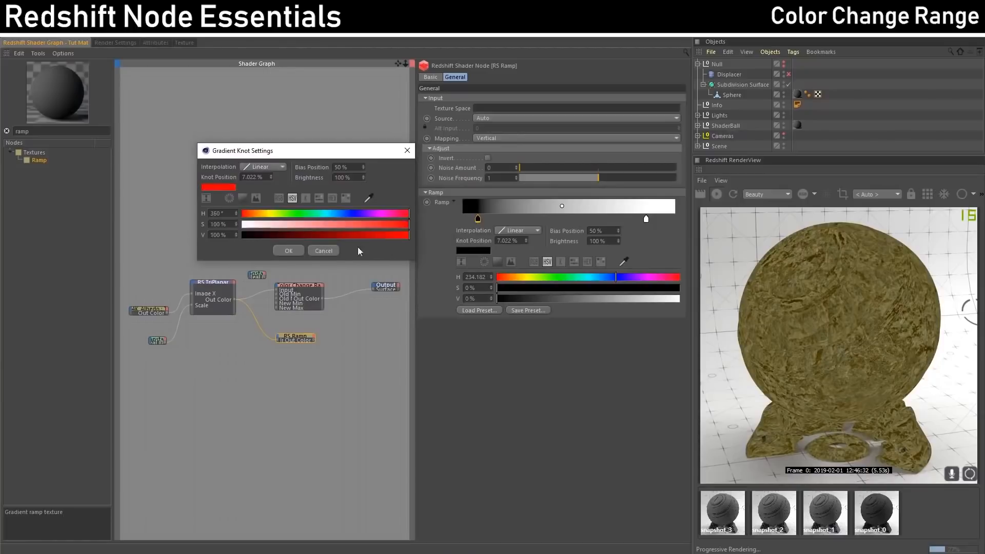
pyautogui.click(288, 250)
# Recolor the RS Ramp's white knot to blue with hue 238°, saturation 100% and value 100%.
pyautogui.doubleClick(645, 219)
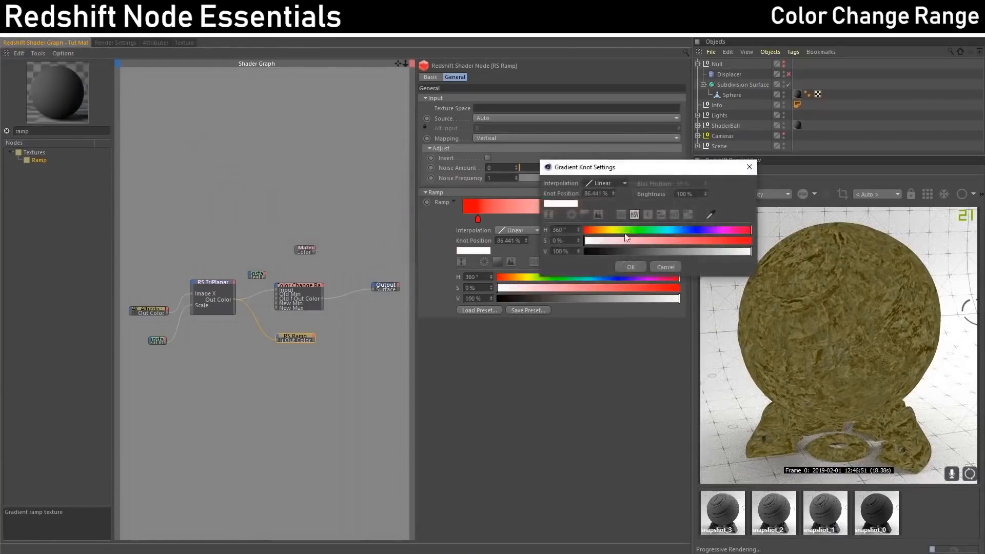
pyautogui.moveTo(672, 230); pyautogui.dragTo(751, 240)
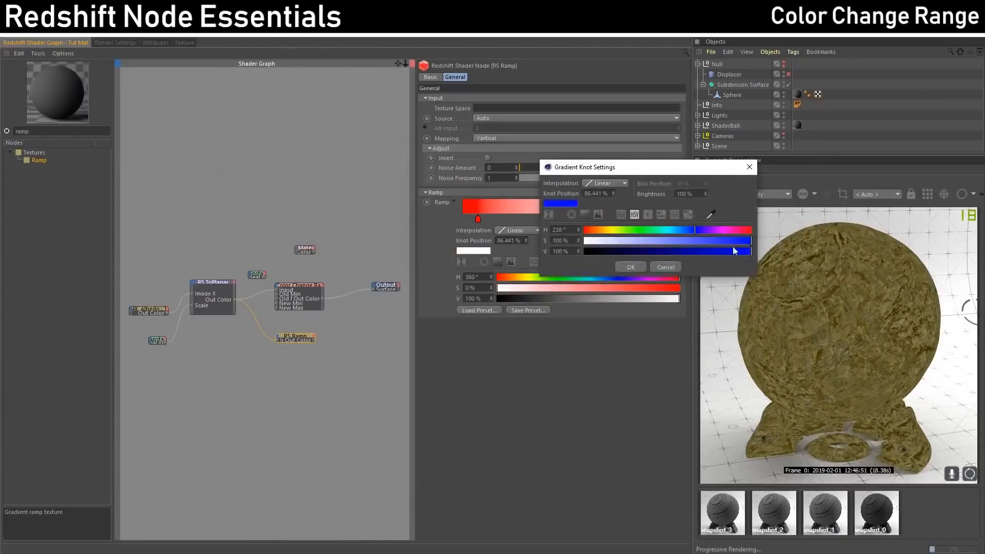
pyautogui.click(630, 267)
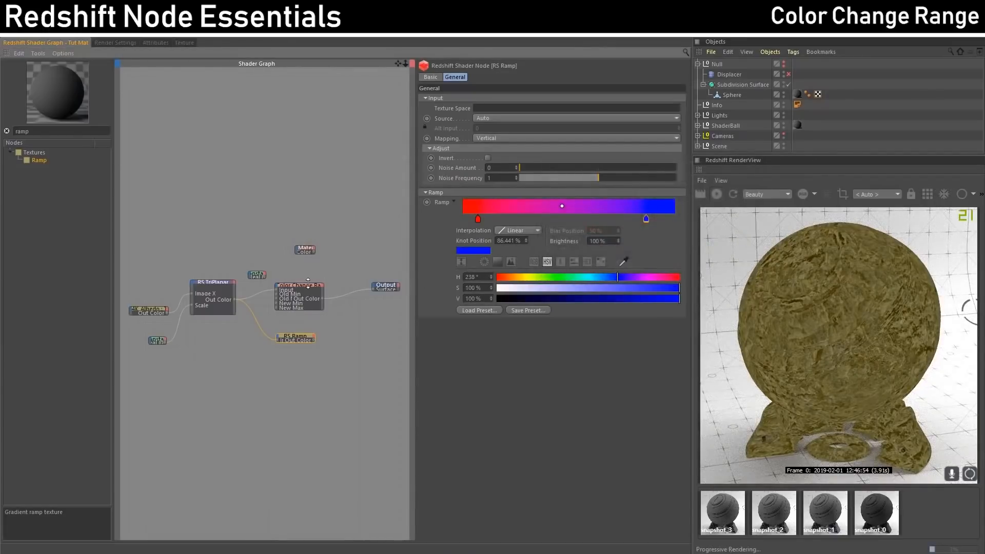
# Output the RS Ramp to the surface, then move its red knot to the start and its blue knot to about 11.6%.
pyautogui.click(304, 339)
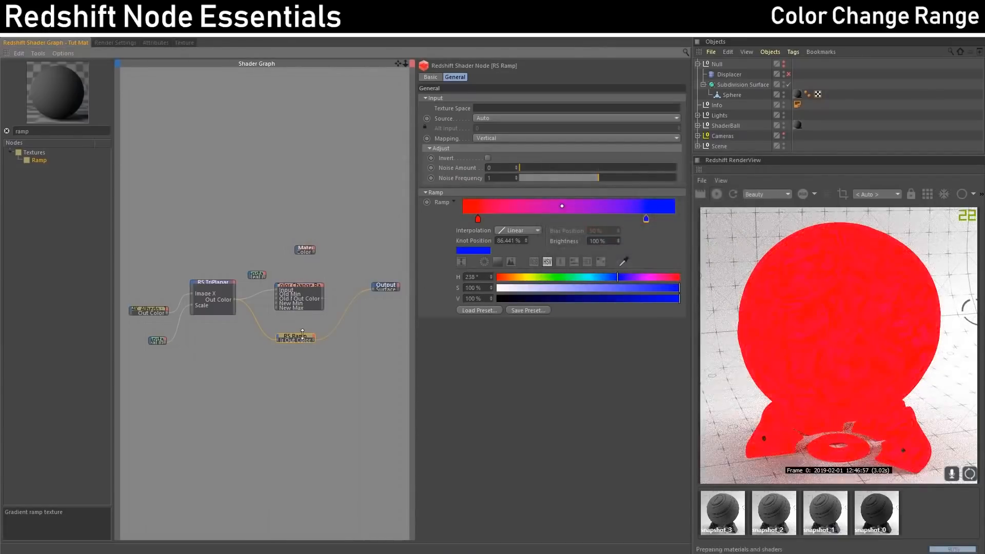
pyautogui.moveTo(642, 219); pyautogui.dragTo(463, 221)
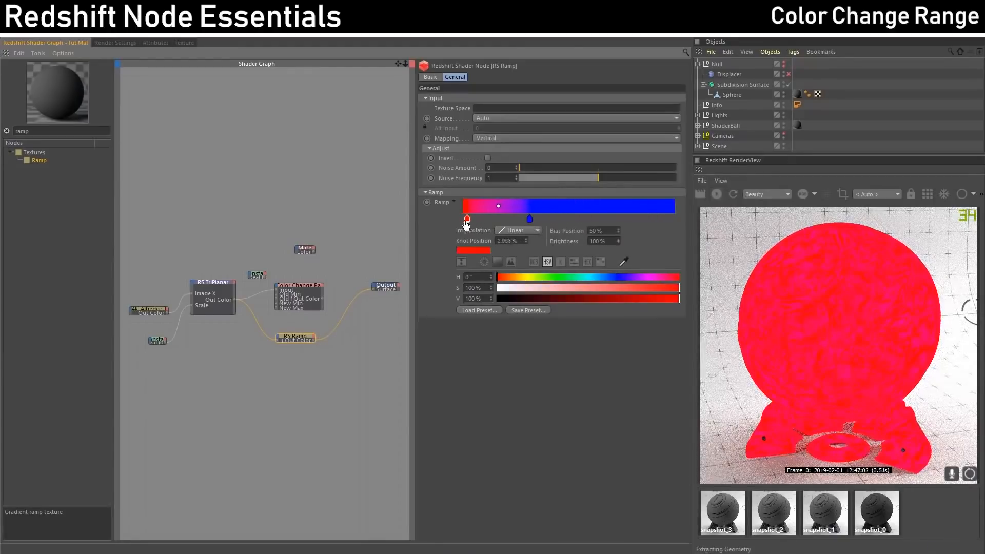
pyautogui.moveTo(531, 221); pyautogui.dragTo(487, 221)
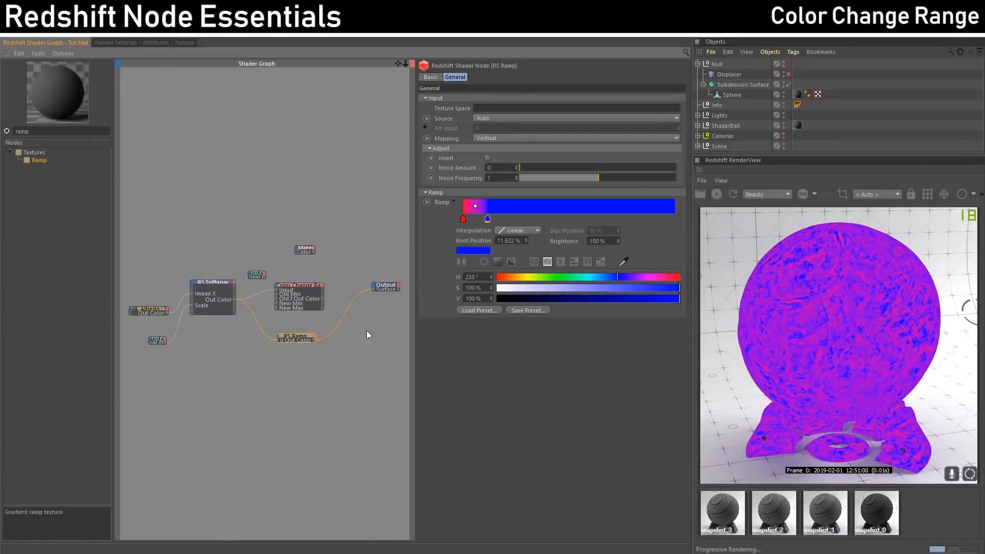
# Output the Color Change Range node to the surface and set its New Range Min to pure red.
pyautogui.click(300, 287)
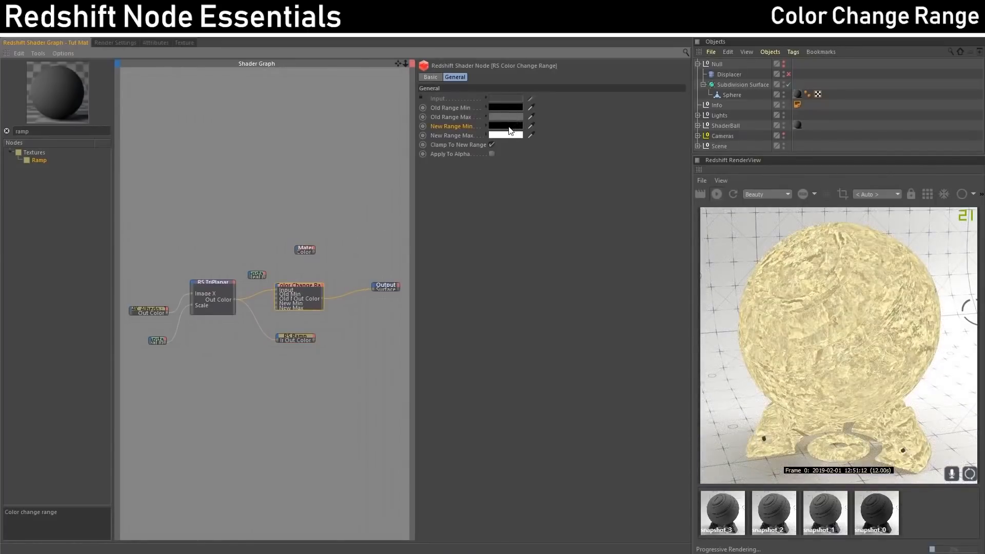
pyautogui.click(510, 131)
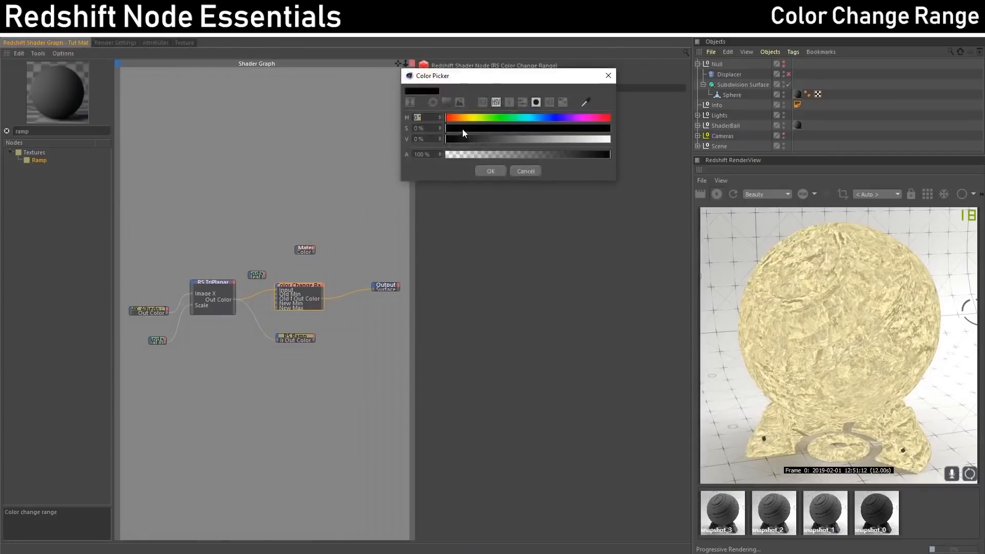
pyautogui.moveTo(537, 119); pyautogui.dragTo(552, 122)
pyautogui.moveTo(454, 127); pyautogui.dragTo(609, 128)
pyautogui.moveTo(543, 140); pyautogui.dragTo(609, 139)
pyautogui.click(491, 170)
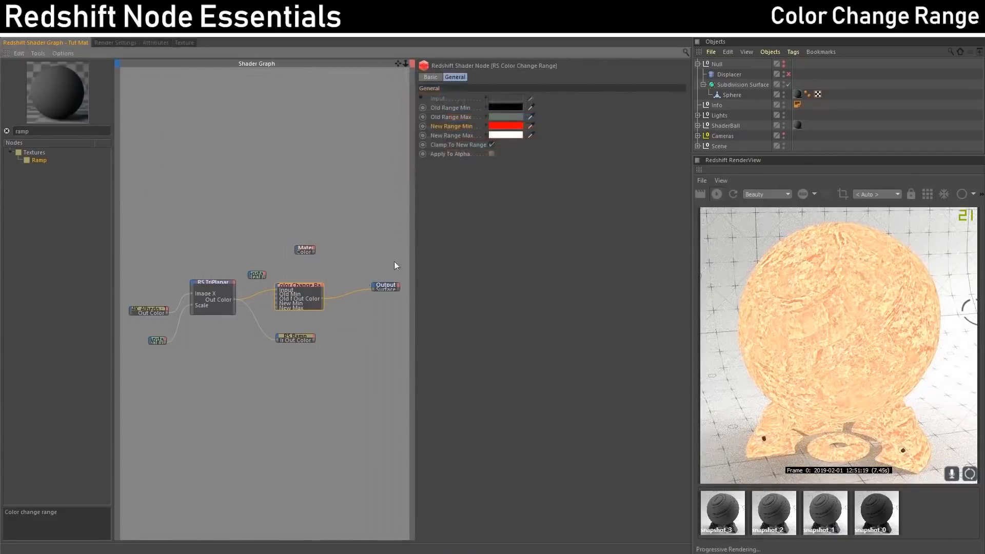
# Set the Color Change Range node's New Range Max to blue with a hue of 241°.
pyautogui.click(504, 139)
pyautogui.moveTo(540, 125); pyautogui.dragTo(649, 145)
pyautogui.click(488, 178)
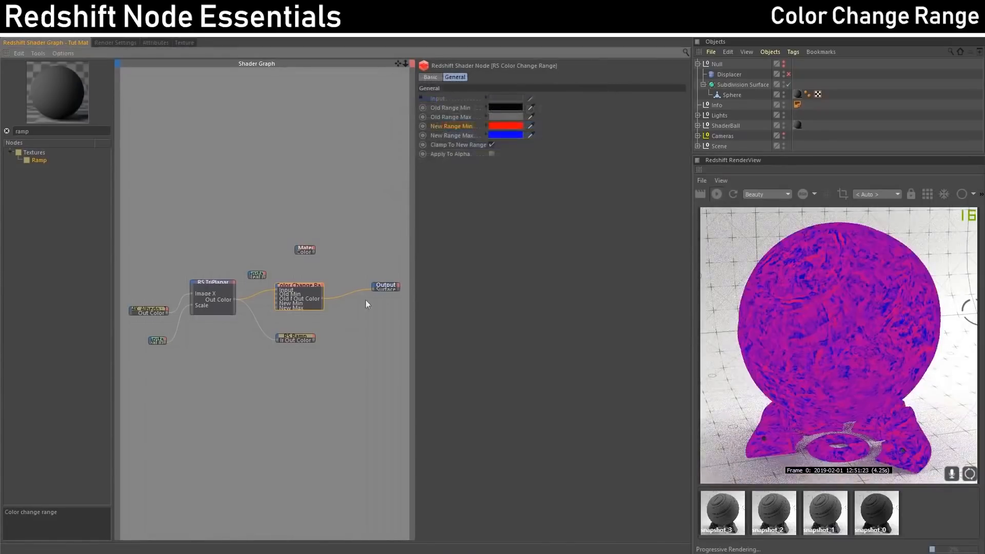
# Alternate the surface output between the RS Ramp and Color Change Range nodes to compare their renders.
pyautogui.click(295, 337)
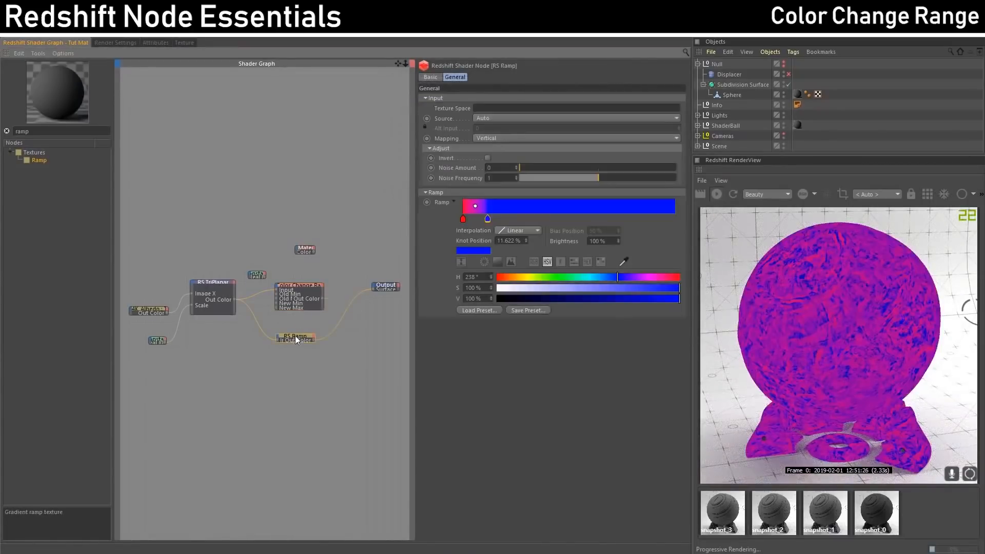
pyautogui.click(307, 285)
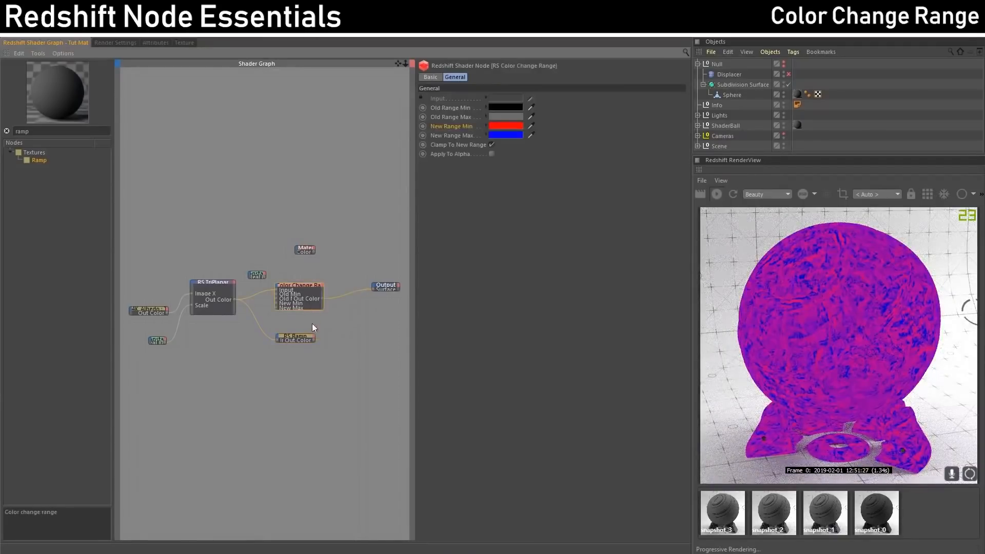
pyautogui.click(307, 337)
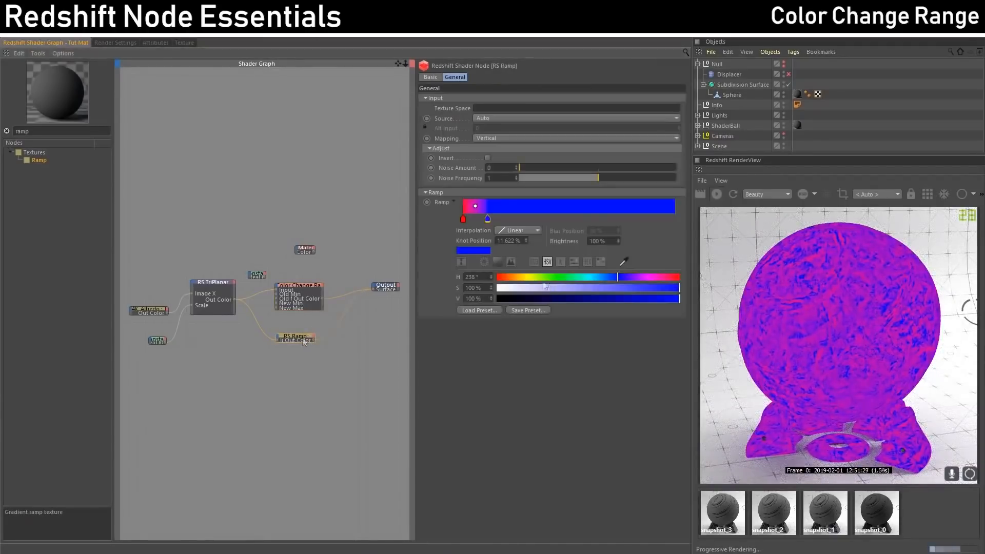
pyautogui.click(303, 286)
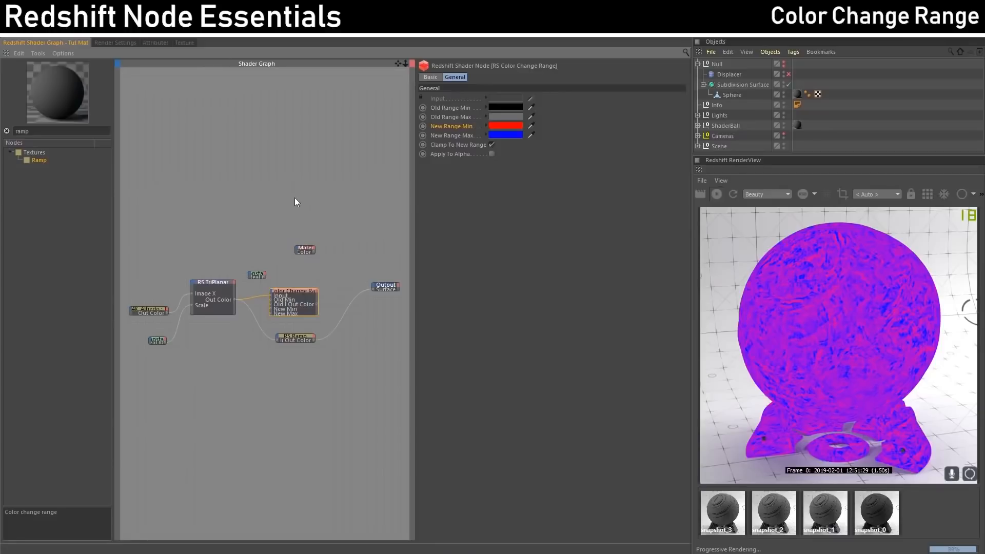
# Shift the RS Material and Color Change Range nodes slightly, and set New Range Min to an unsaturated mid grey.
pyautogui.moveTo(303, 251); pyautogui.dragTo(333, 245)
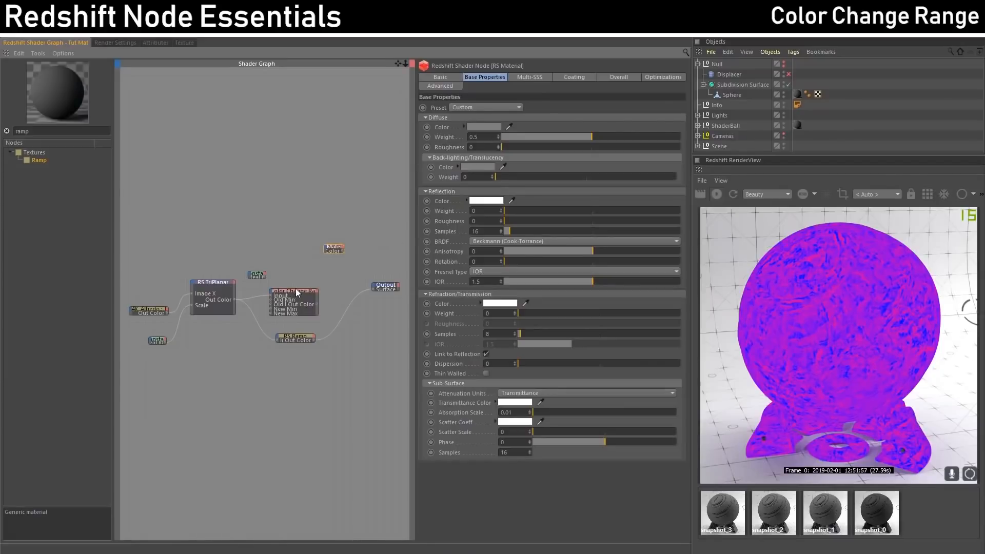
pyautogui.moveTo(296, 289); pyautogui.dragTo(299, 291)
pyautogui.click(504, 129)
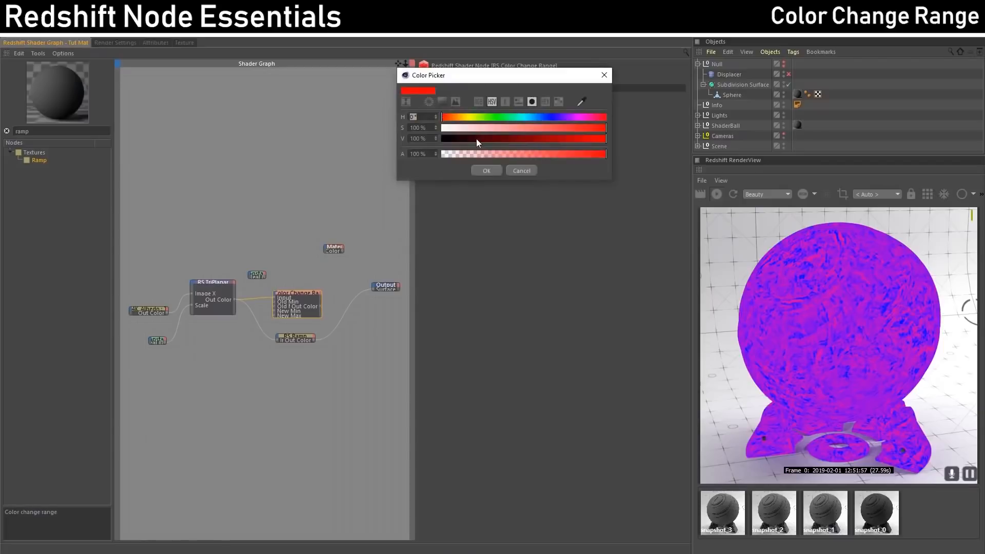
pyautogui.moveTo(477, 139); pyautogui.dragTo(437, 136)
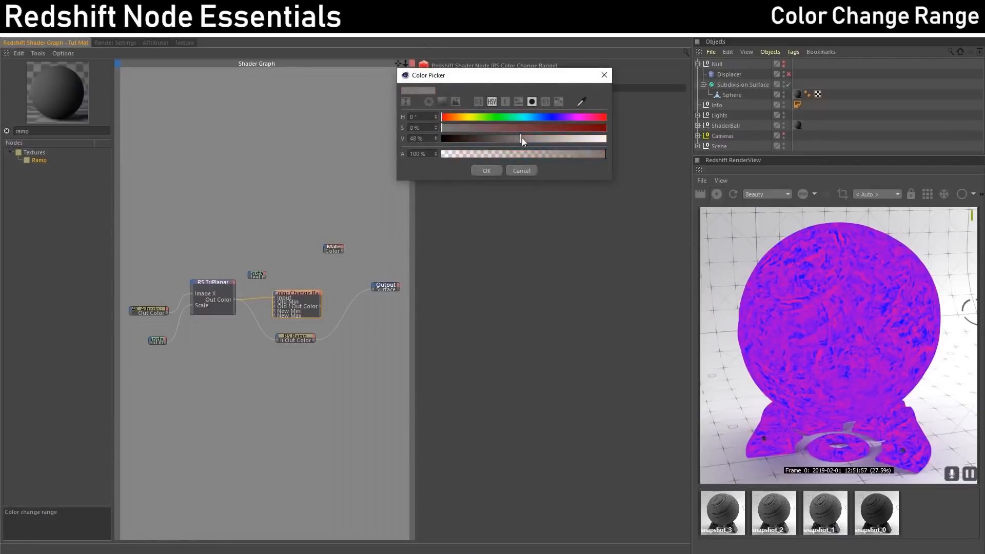
pyautogui.click(486, 170)
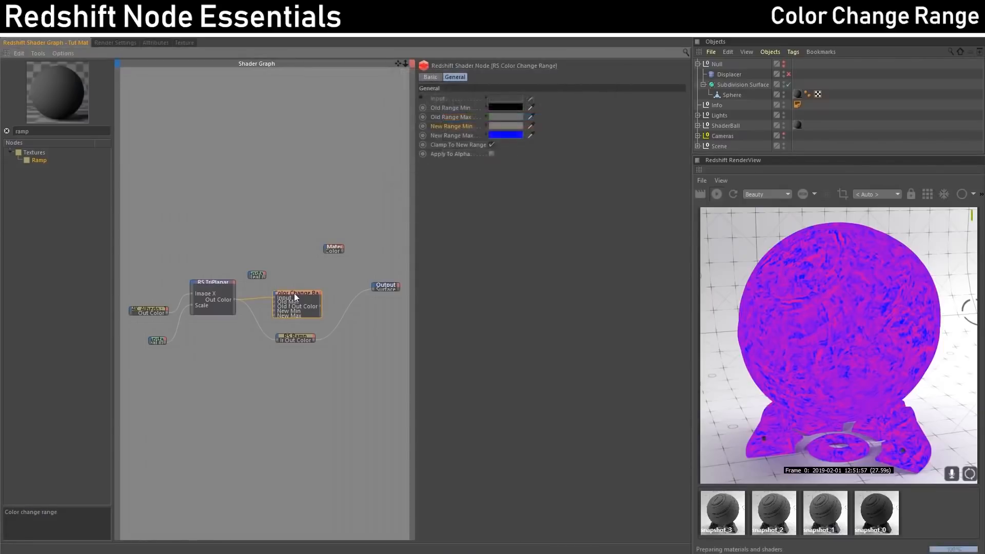
# Desaturate the Color Change Range node's New Range Max and darken it to a mid grey.
pyautogui.click(520, 135)
pyautogui.moveTo(537, 136)
pyautogui.mouseDown()
pyautogui.moveTo(514, 135)
pyautogui.moveTo(525, 136)
pyautogui.mouseUp()
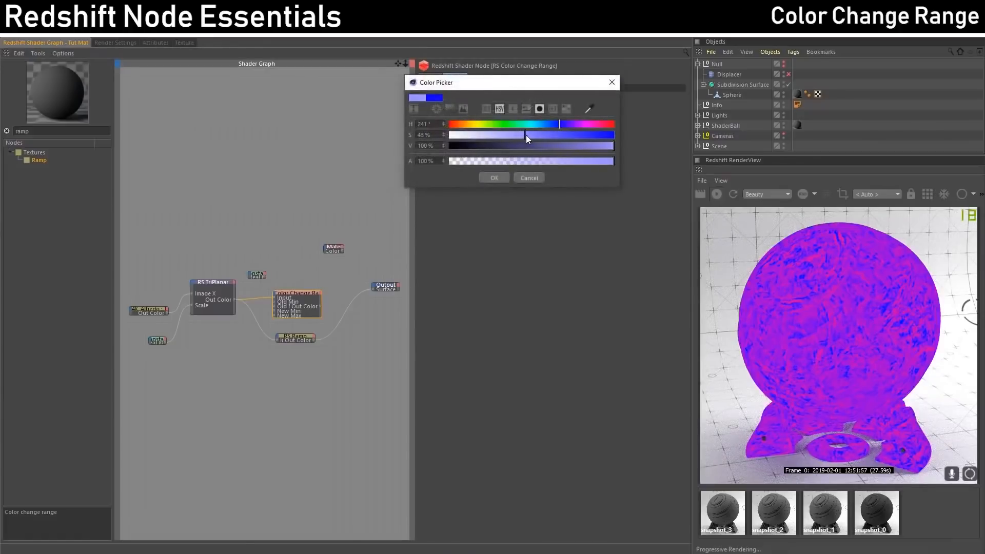
pyautogui.click(497, 177)
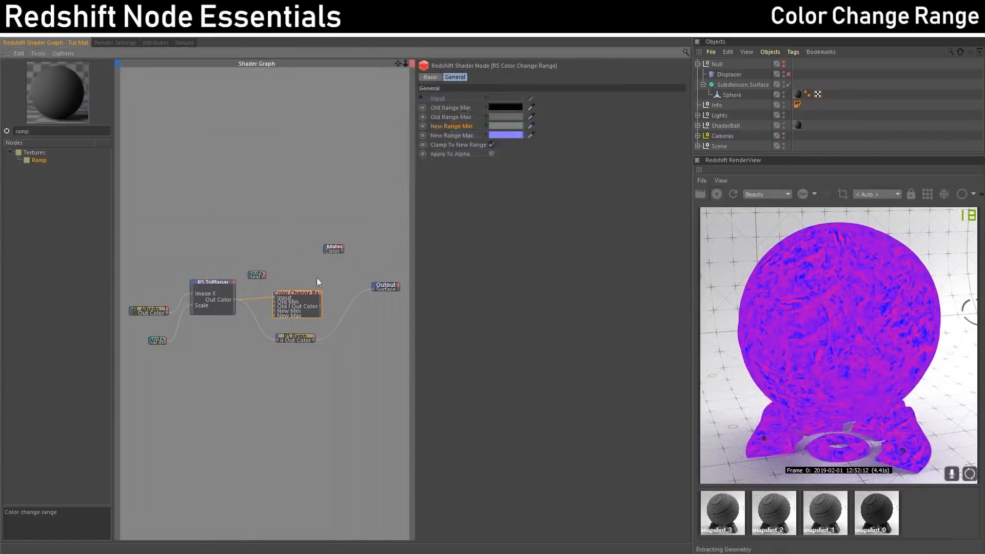
pyautogui.click(515, 136)
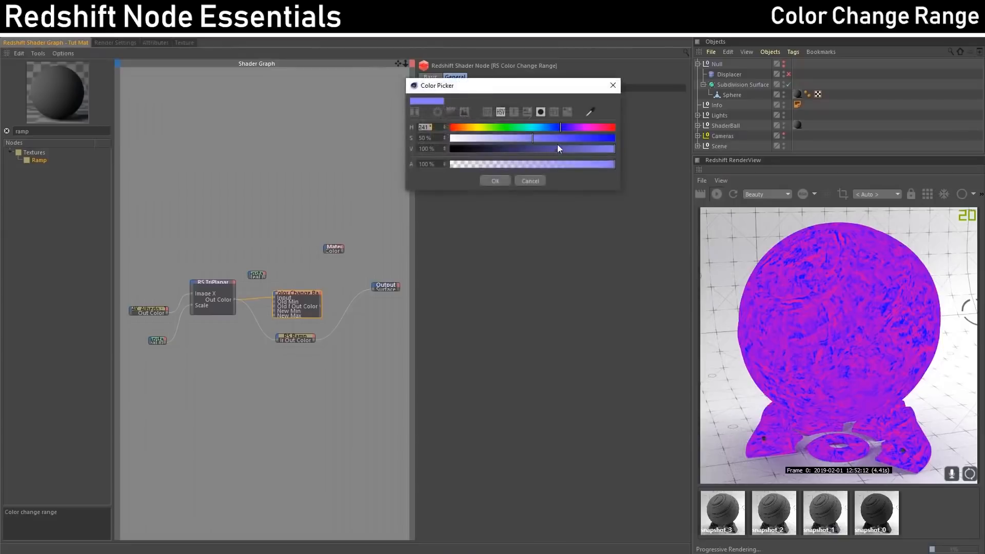
pyautogui.moveTo(557, 138); pyautogui.dragTo(387, 141)
pyautogui.moveTo(526, 148); pyautogui.dragTo(532, 149)
pyautogui.click(499, 179)
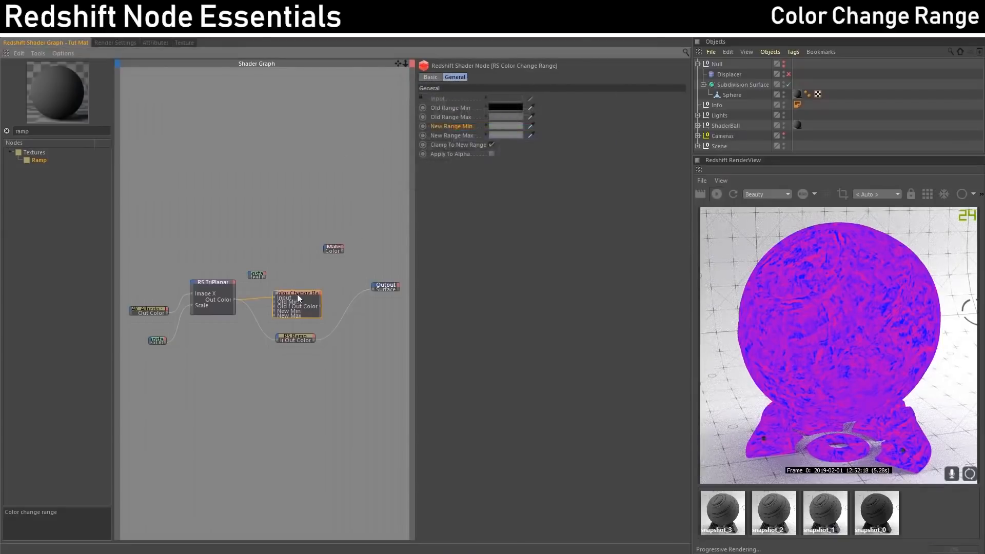
# Output the Color Change Range node to the surface and also feed it into the RS Material's Diffuse Weight.
pyautogui.moveTo(321, 306); pyautogui.dragTo(373, 288)
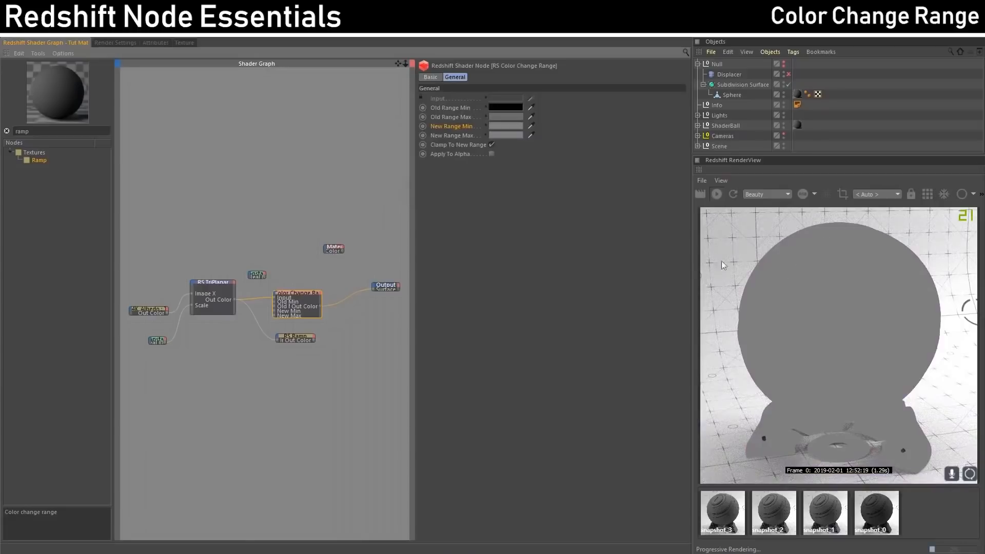
pyautogui.moveTo(261, 275); pyautogui.dragTo(268, 267)
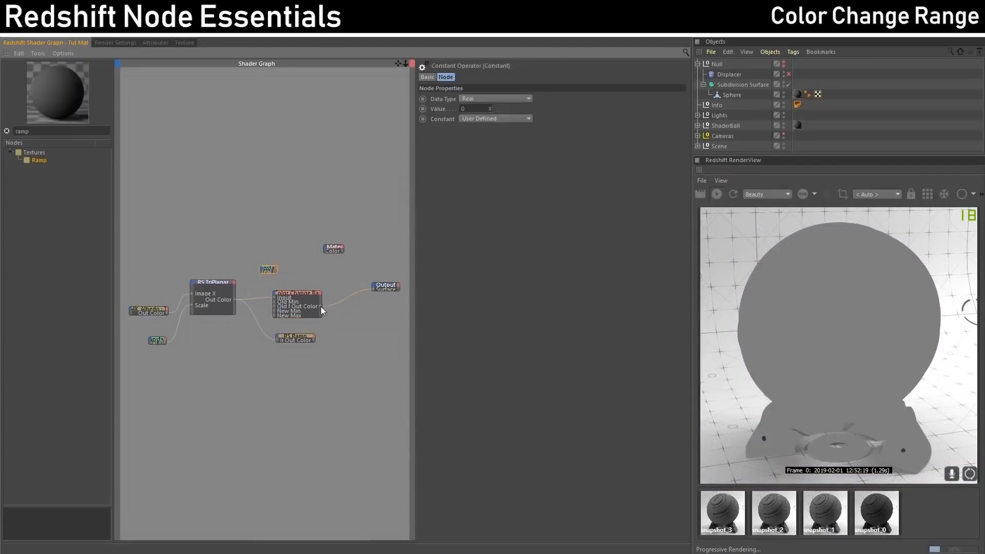
pyautogui.moveTo(321, 307); pyautogui.dragTo(325, 245)
pyautogui.moveTo(365, 250)
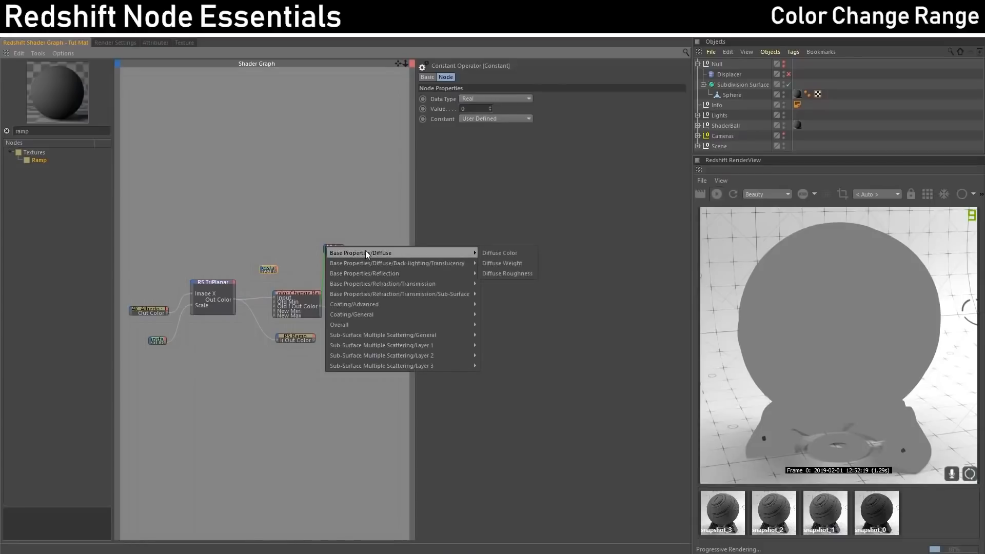
pyautogui.click(501, 264)
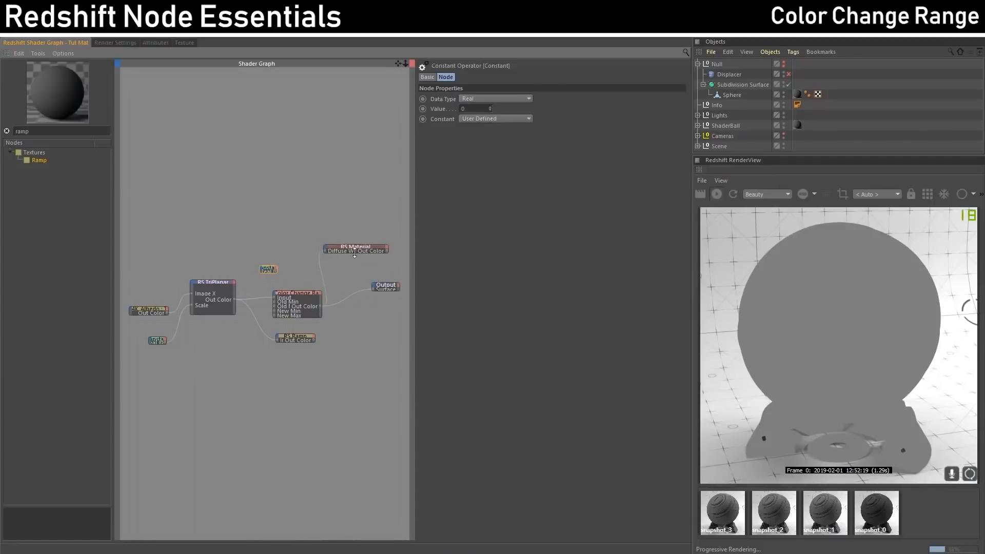
# Reposition the RS Material node above the Color Change Range node and connect it to the Output's surface.
pyautogui.moveTo(354, 253); pyautogui.dragTo(345, 247)
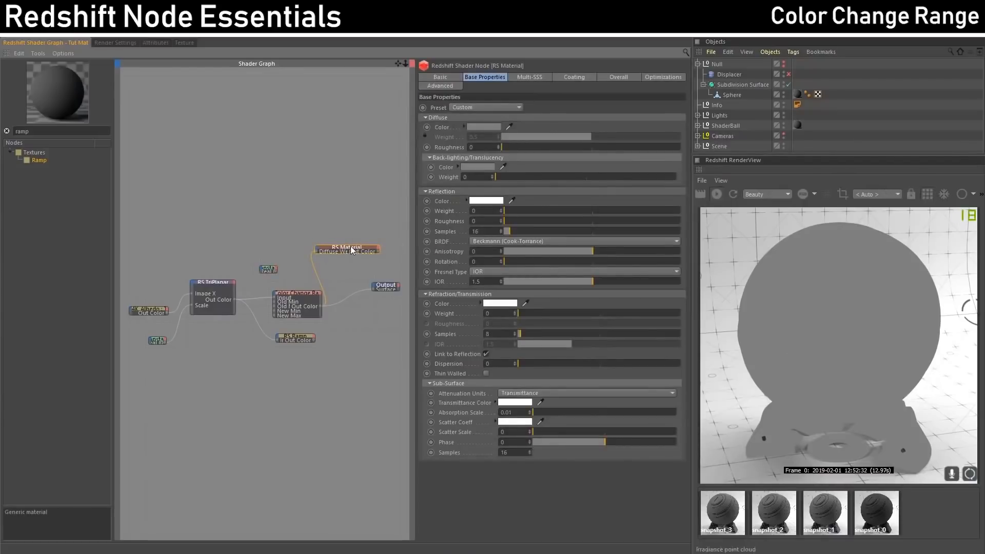
pyautogui.moveTo(350, 247); pyautogui.dragTo(333, 247)
pyautogui.press('o')
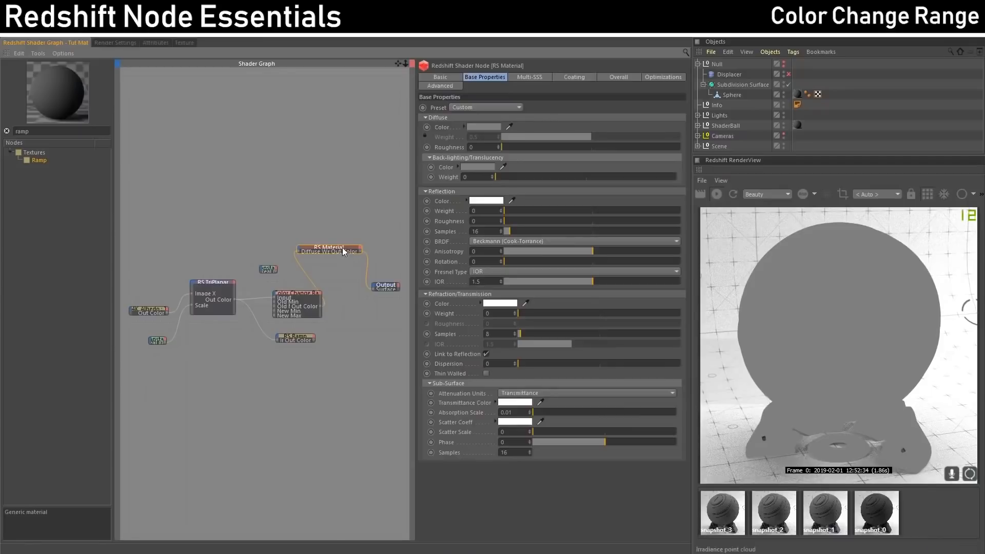
# Compare the live render of the material with snapshot_3.
pyautogui.click(724, 513)
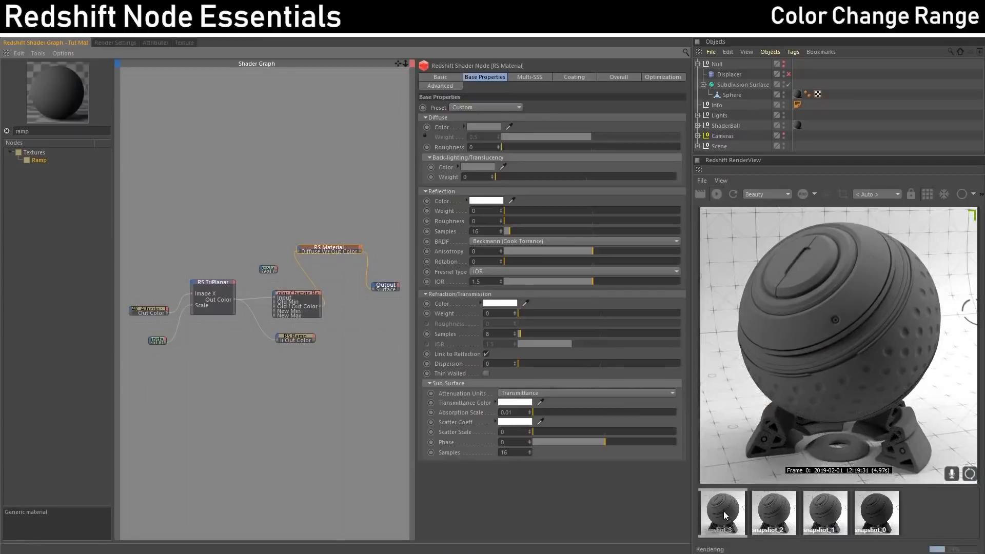
pyautogui.click(723, 512)
pyautogui.click(724, 512)
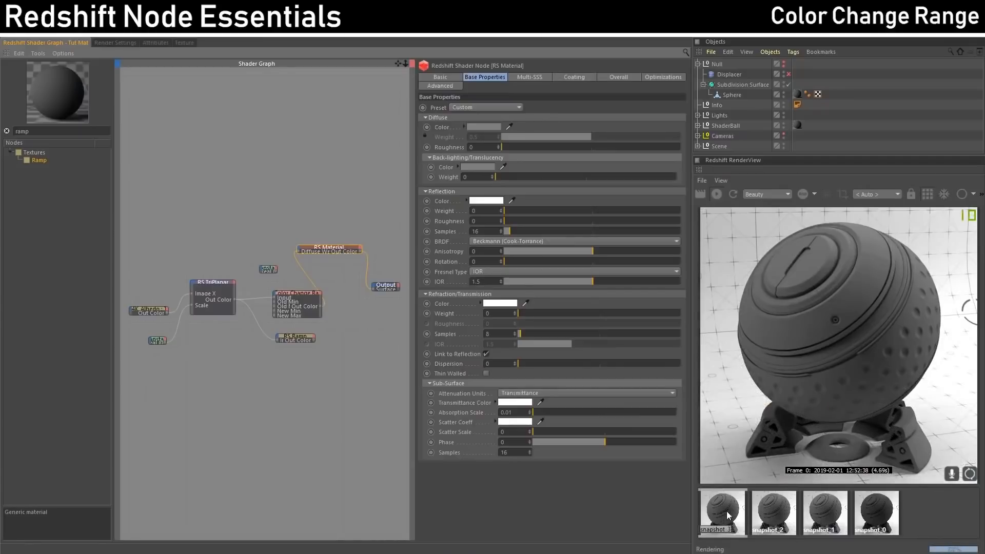
pyautogui.click(728, 515)
# Find the Color Correct node, add it to the shader graph near the RS Material, and set its Gamma to 2.2.
pyautogui.doubleClick(43, 131)
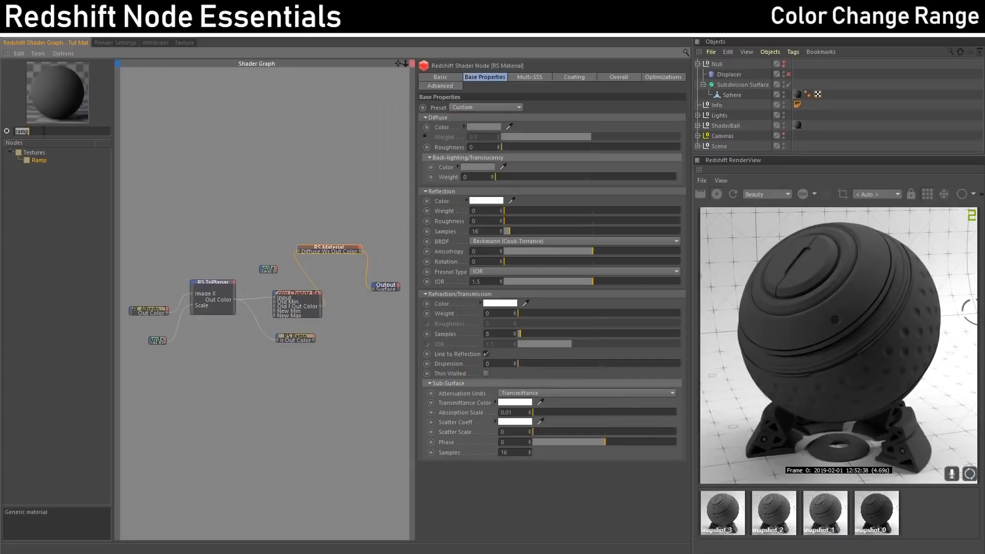
pyautogui.write('color')
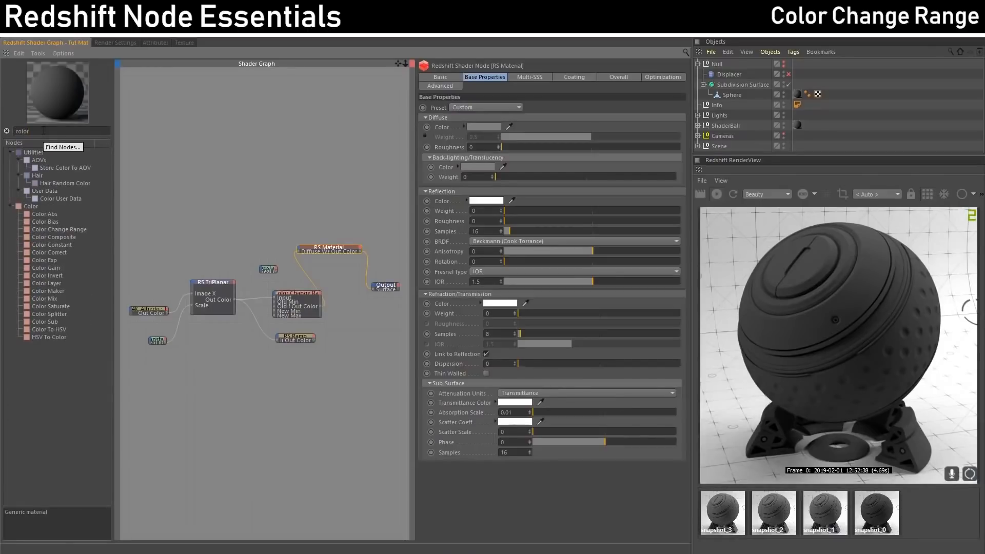
pyautogui.write(' correc')
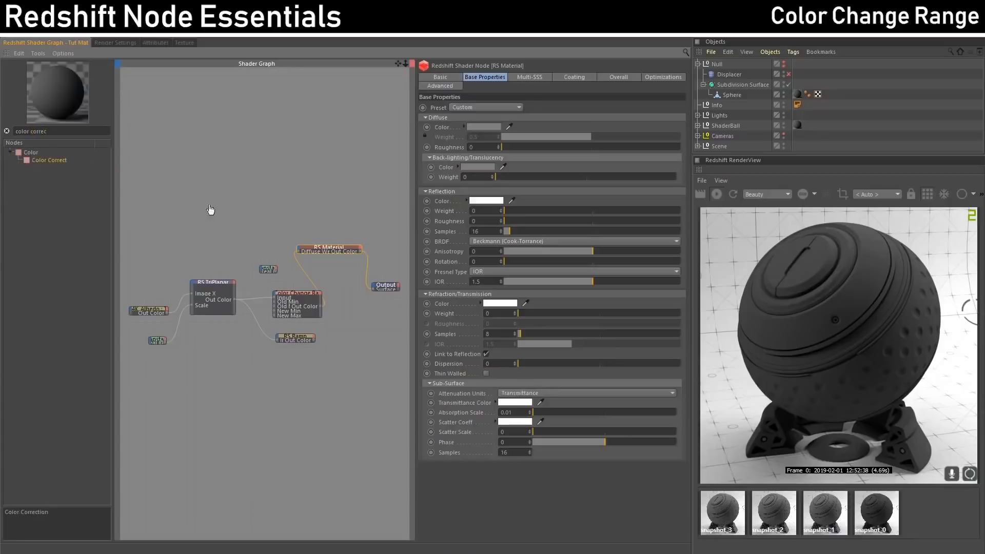
pyautogui.moveTo(210, 209); pyautogui.dragTo(319, 270)
pyautogui.click(502, 108)
pyautogui.write('2')
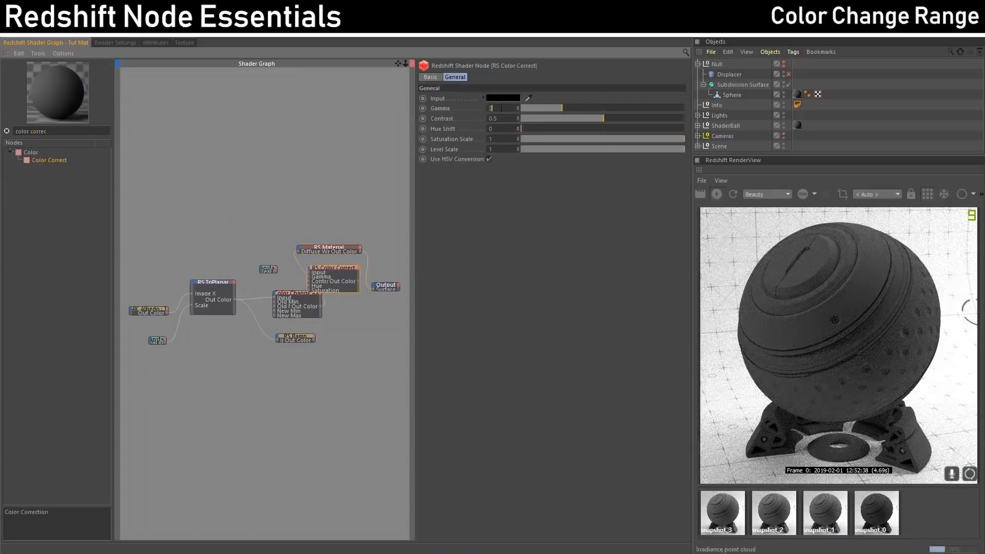
pyautogui.write('.2')
pyautogui.press('Return')
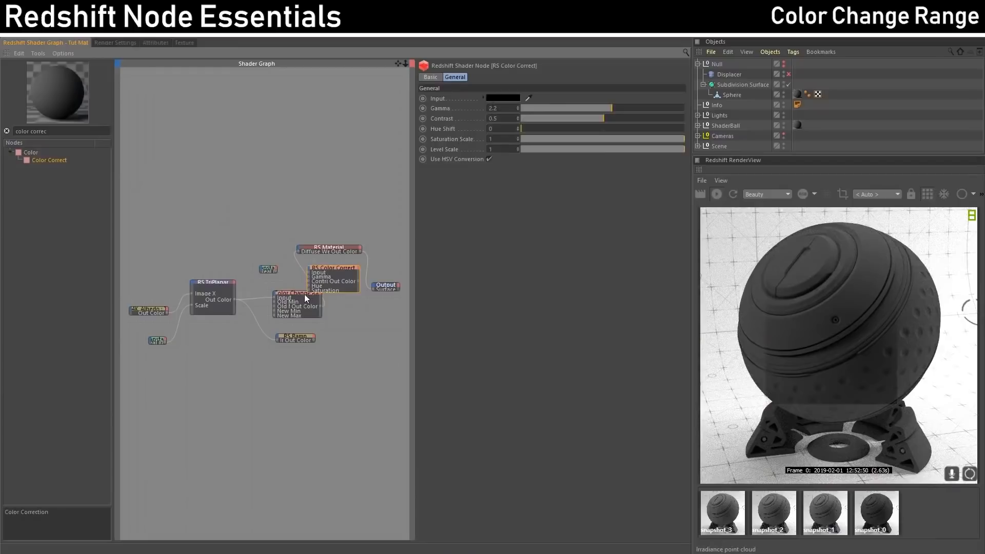
# Insert the Color Correct node between the Color Change Range node and the RS Material's Diffuse Weight, spacing the nodes apart.
pyautogui.moveTo(304, 297); pyautogui.dragTo(281, 305)
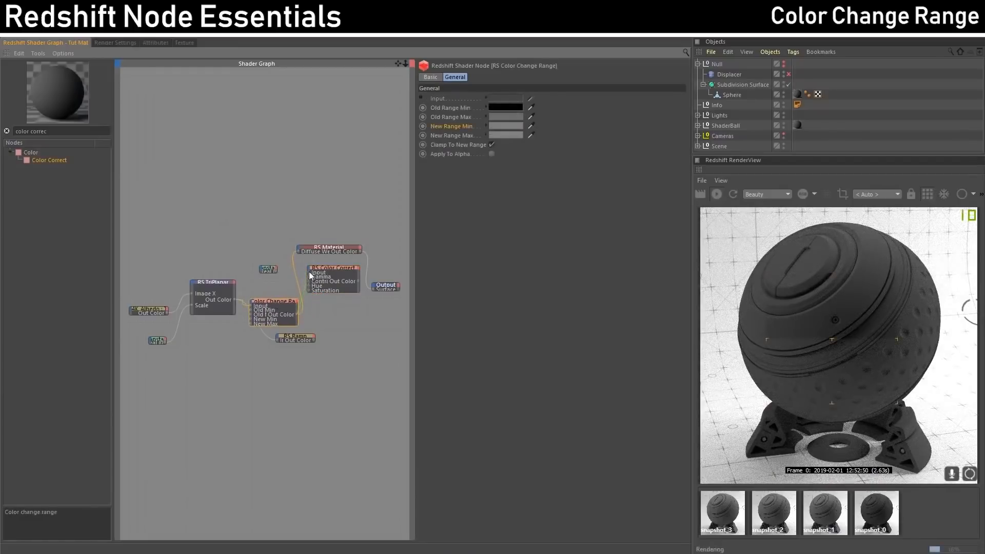
pyautogui.moveTo(308, 272); pyautogui.dragTo(297, 272)
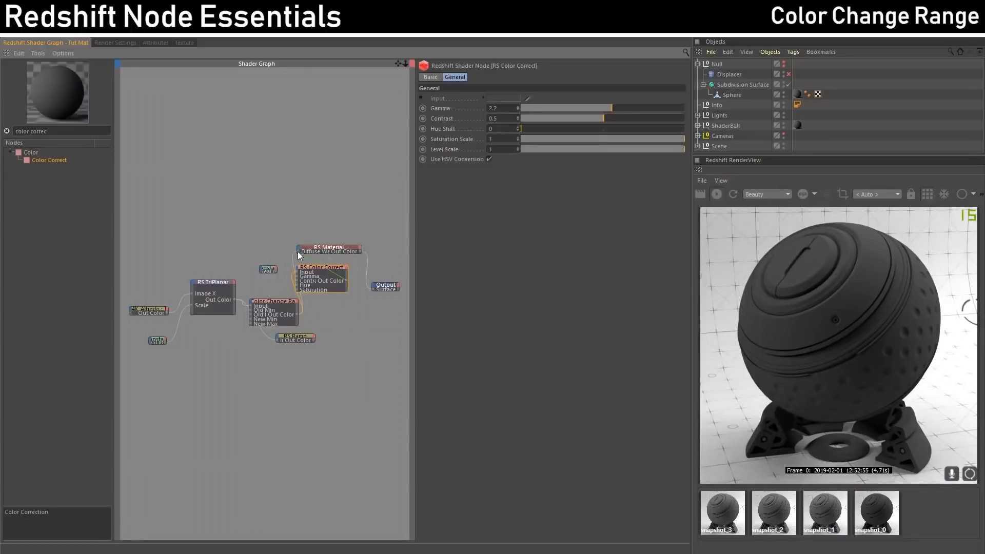
pyautogui.moveTo(323, 271); pyautogui.dragTo(334, 247)
# Inspect the Color Change Range node's New Range Min color without changing it, and review the RS Material and Color Correct settings.
pyautogui.click(276, 303)
pyautogui.click(512, 127)
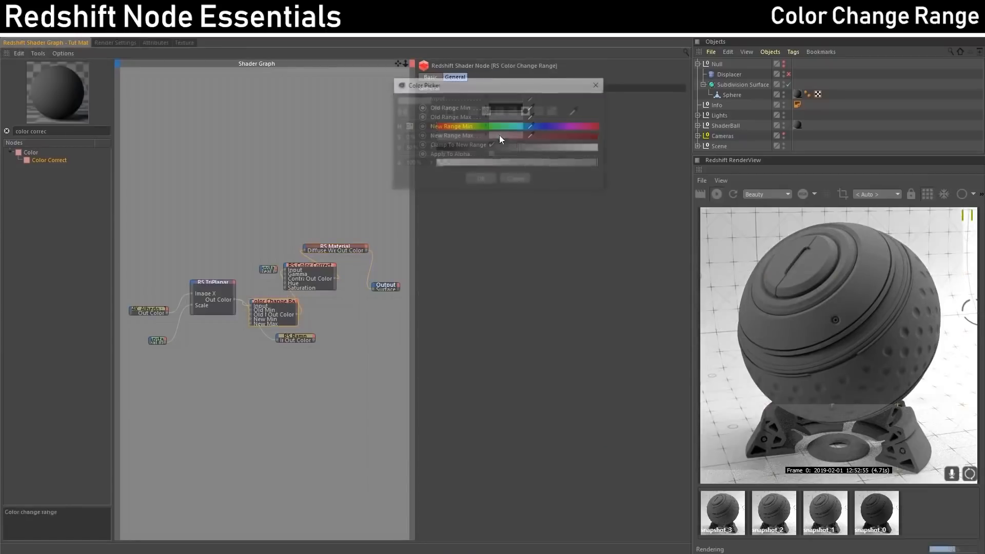
pyautogui.moveTo(500, 148)
pyautogui.mouseDown()
pyautogui.moveTo(468, 147)
pyautogui.moveTo(519, 149)
pyautogui.mouseUp()
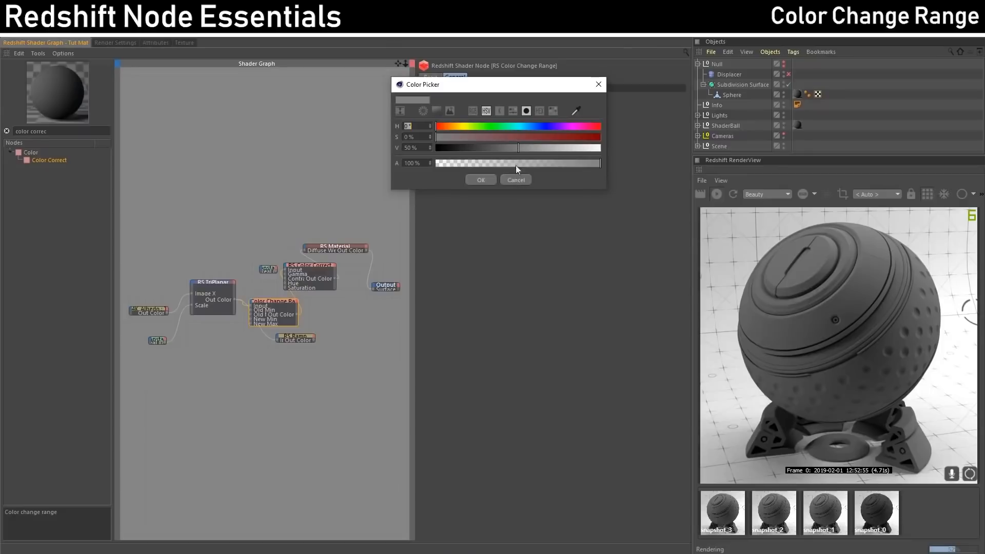
pyautogui.click(521, 179)
pyautogui.click(331, 249)
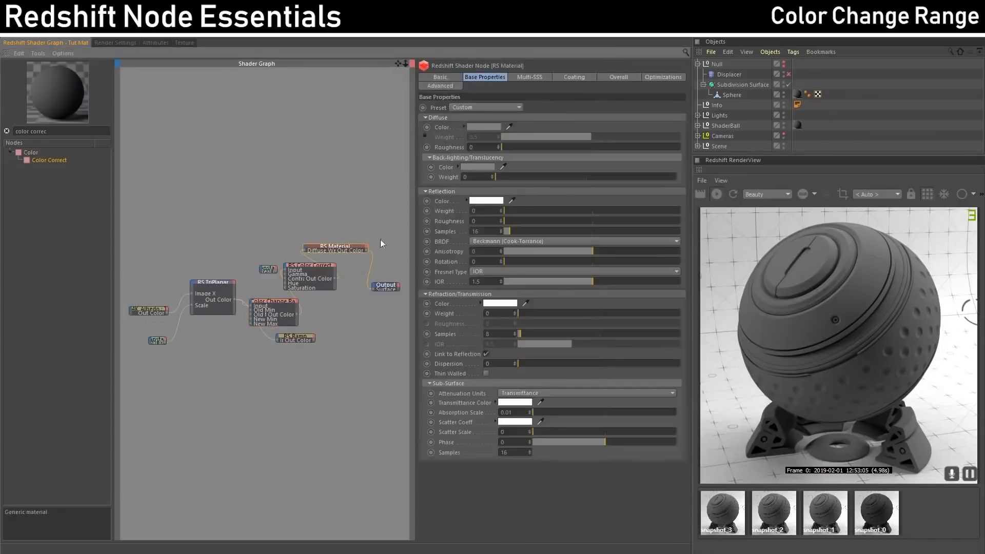
pyautogui.click(304, 270)
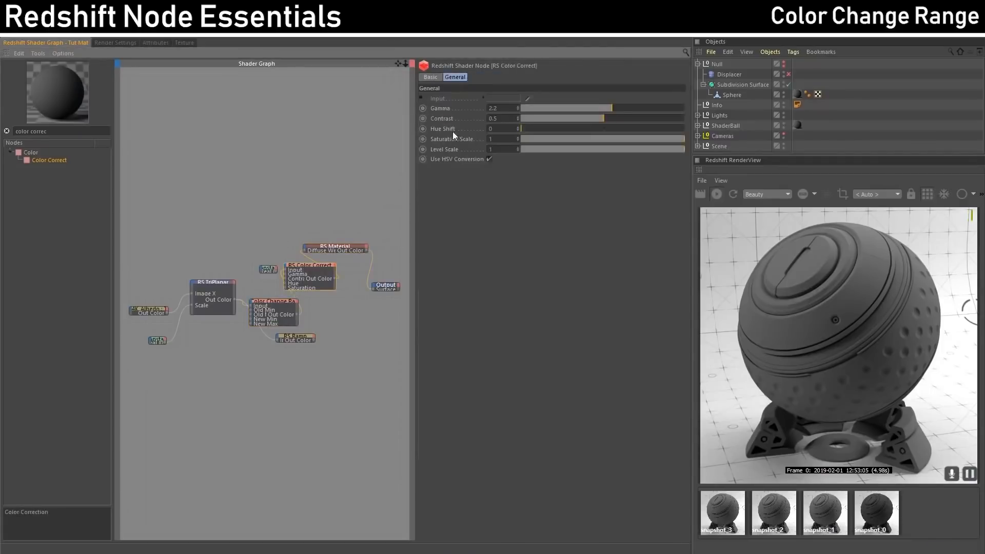
# Compare the gamma-corrected live render with snapshot_3 by switching between them repeatedly.
pyautogui.click(725, 519)
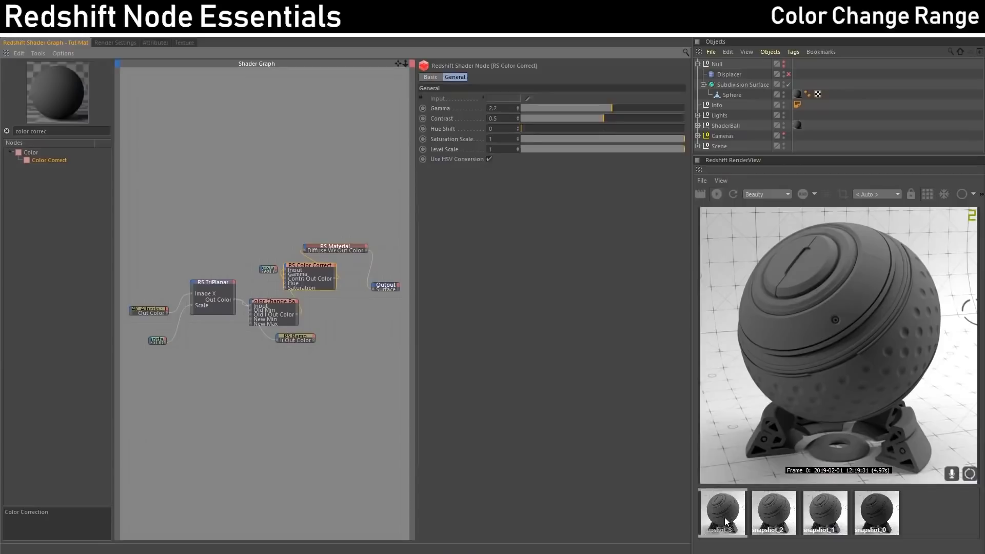
pyautogui.click(726, 517)
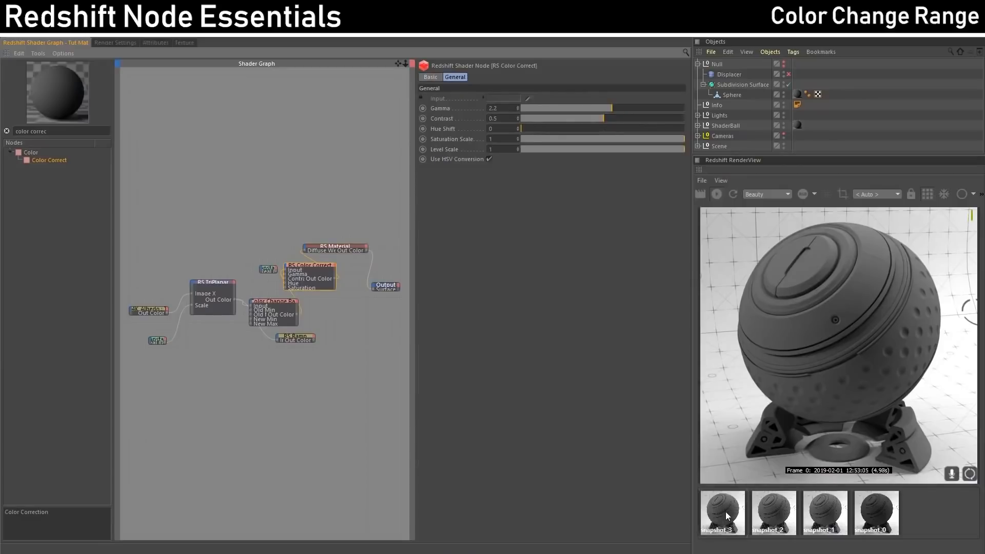
pyautogui.click(726, 517)
pyautogui.click(727, 514)
pyautogui.click(726, 514)
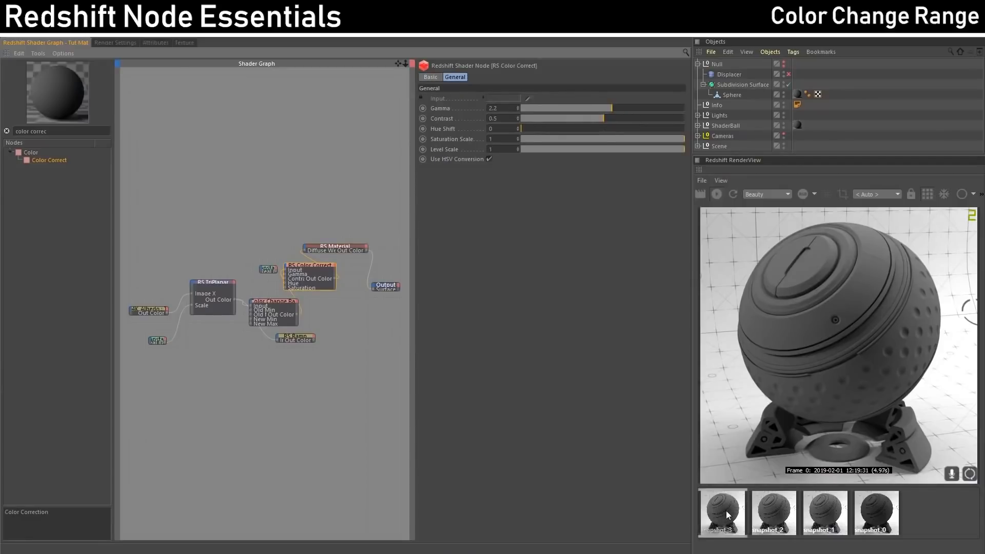
pyautogui.click(727, 514)
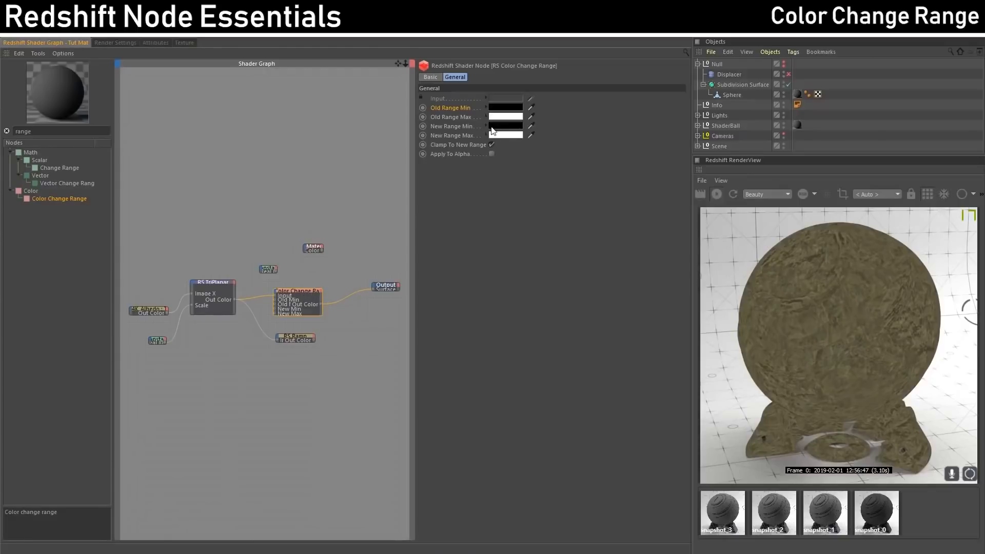
# Set the Color Change Range node's Old Range Min to a 19% value grey and its Old Range Max to 90% value.
pyautogui.click(508, 110)
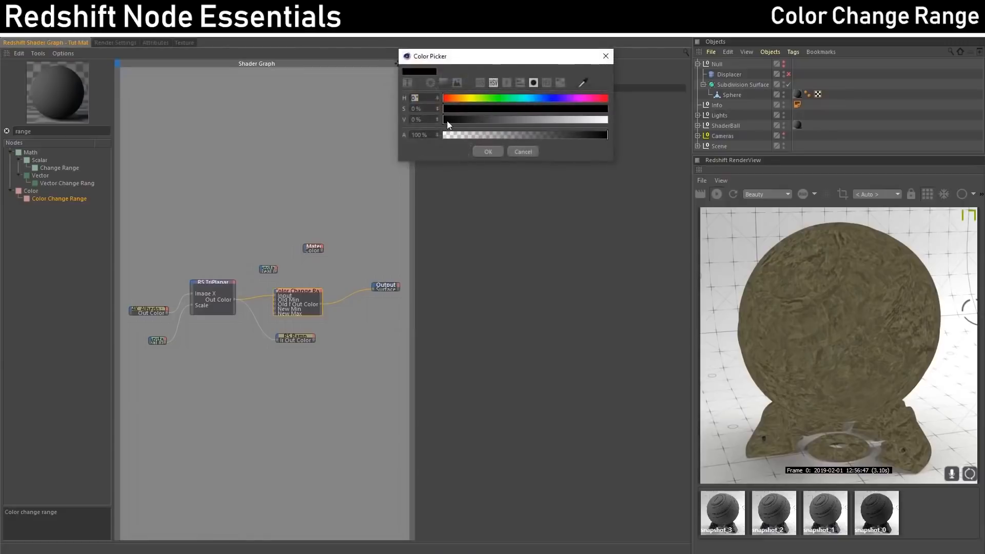
pyautogui.moveTo(448, 120); pyautogui.dragTo(473, 120)
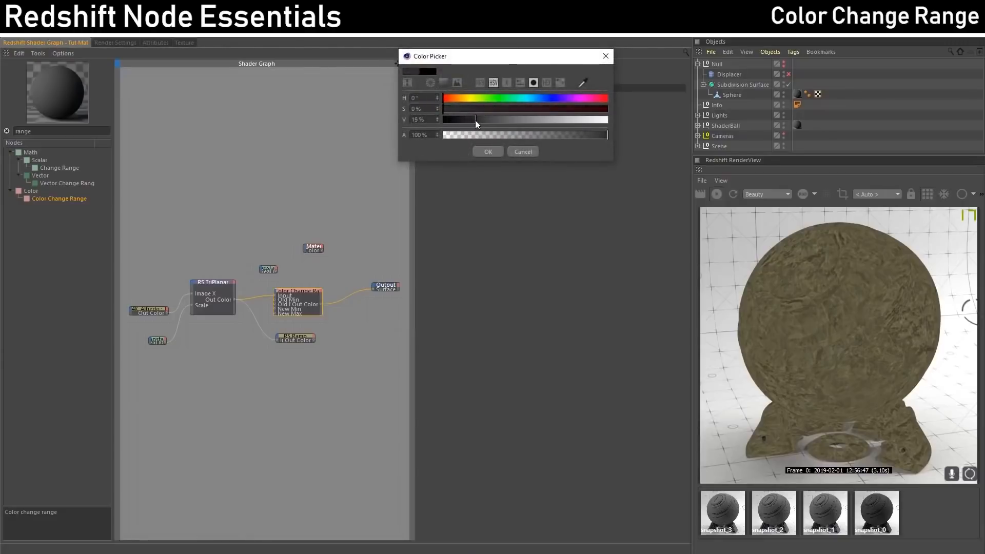
pyautogui.click(523, 151)
pyautogui.click(509, 121)
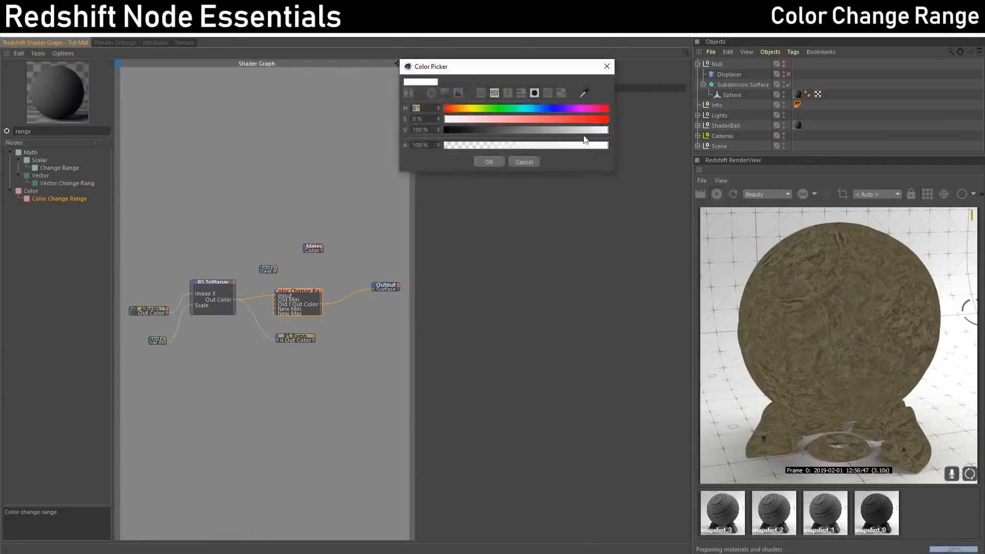
pyautogui.moveTo(588, 131); pyautogui.dragTo(593, 130)
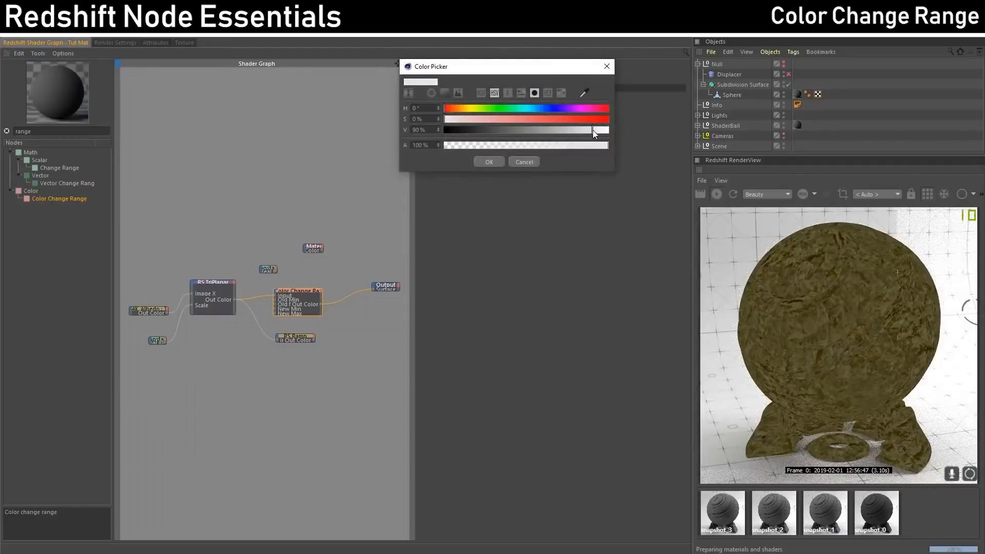
pyautogui.click(479, 161)
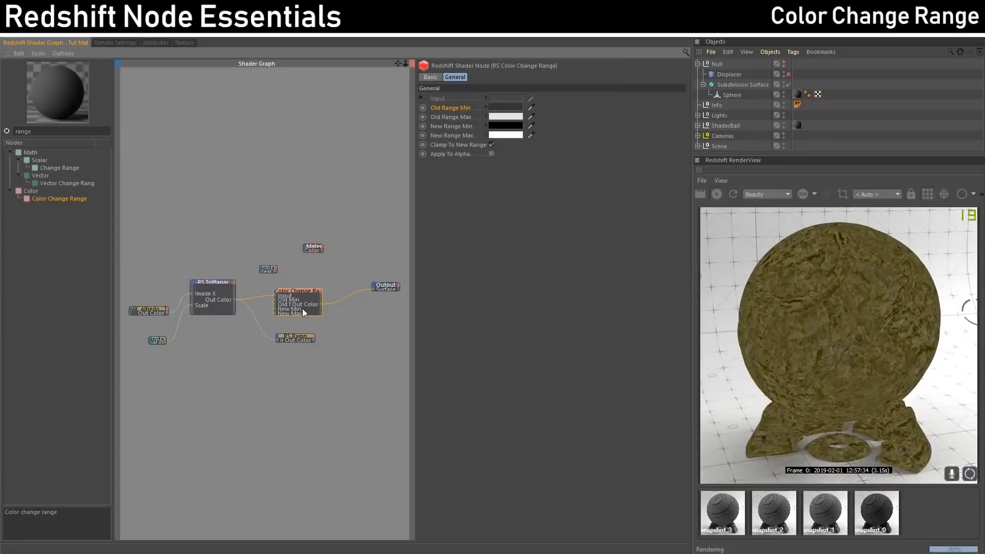
# Set New Range Min to a fully saturated bright orange and New Range Max to pure blue with a 240° hue.
pyautogui.click(502, 126)
pyautogui.moveTo(506, 119); pyautogui.dragTo(635, 115)
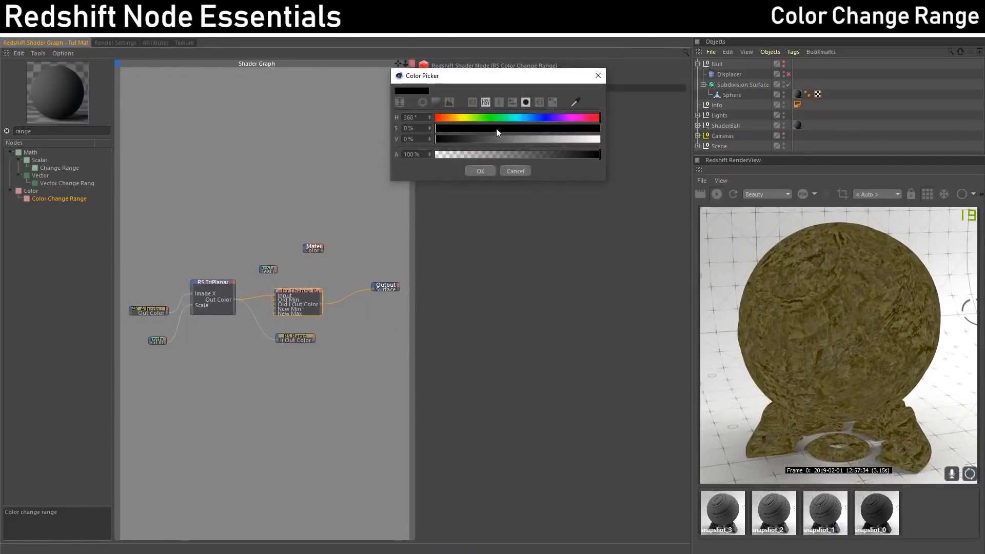
pyautogui.moveTo(497, 128); pyautogui.dragTo(606, 130)
pyautogui.moveTo(525, 138); pyautogui.dragTo(606, 139)
pyautogui.click(480, 172)
pyautogui.click(516, 135)
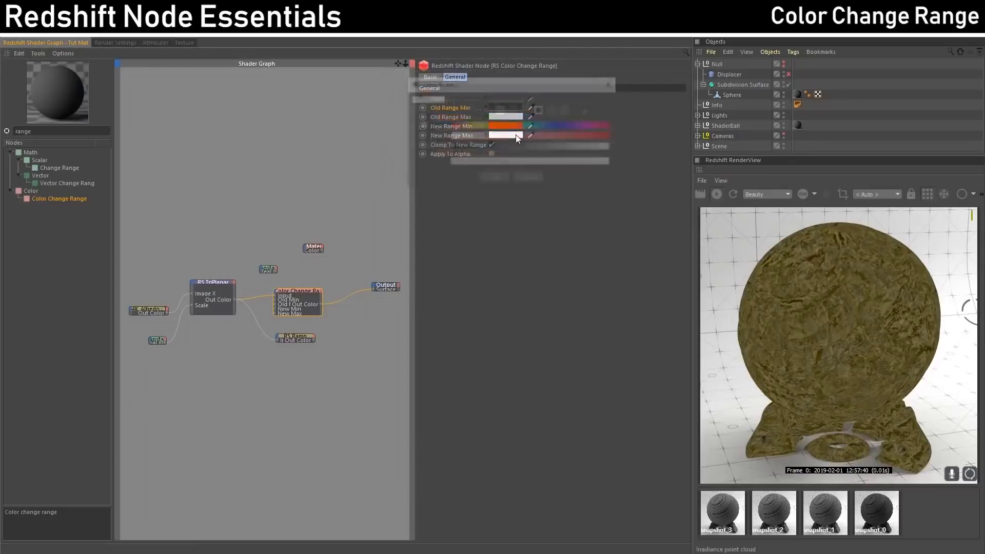
pyautogui.moveTo(527, 126); pyautogui.dragTo(614, 136)
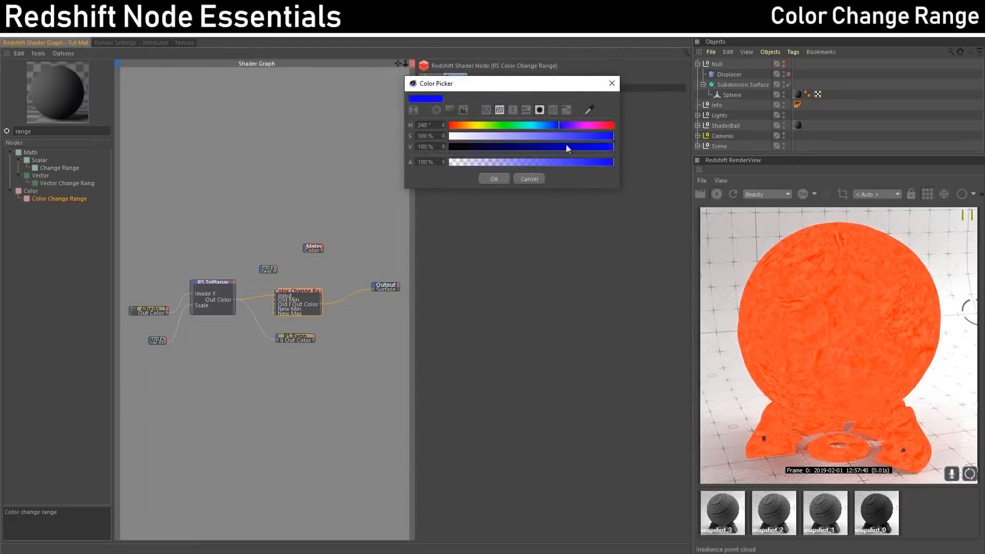
pyautogui.click(497, 179)
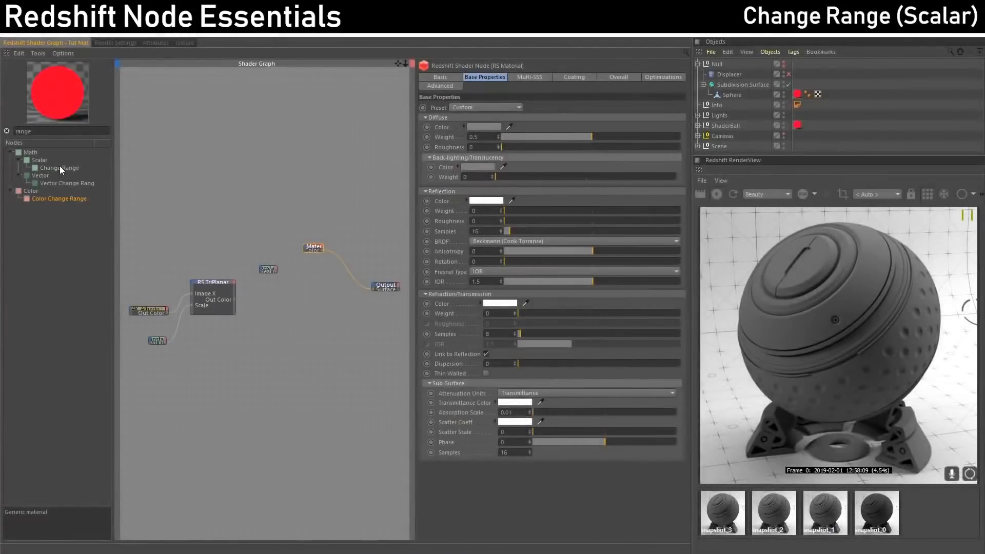
# Add a scalar Change Range node, feed the RS TriPlanar color into its Input, and connect its output to the Output's surface.
pyautogui.click(56, 168)
pyautogui.moveTo(54, 168); pyautogui.dragTo(284, 308)
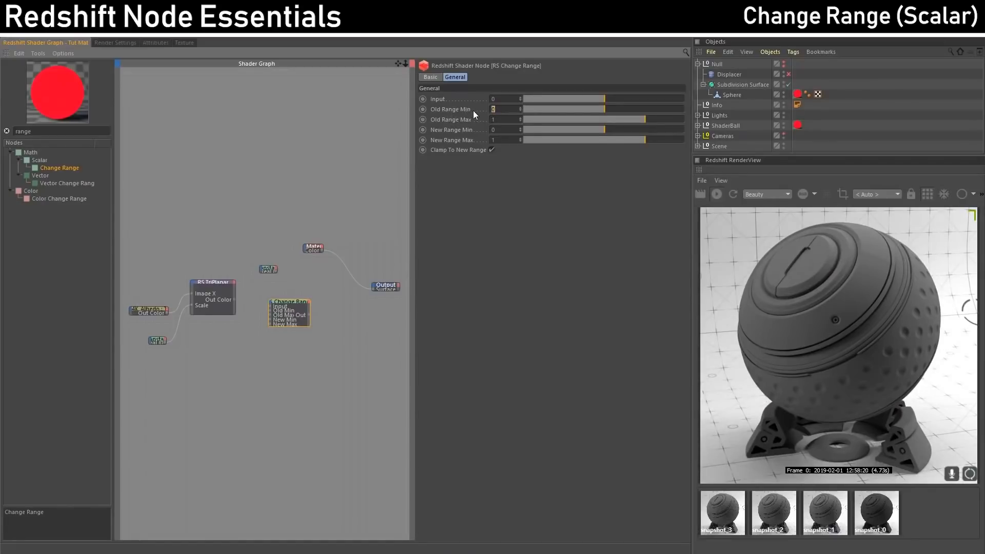
pyautogui.click(454, 109)
pyautogui.moveTo(270, 306); pyautogui.dragTo(292, 294)
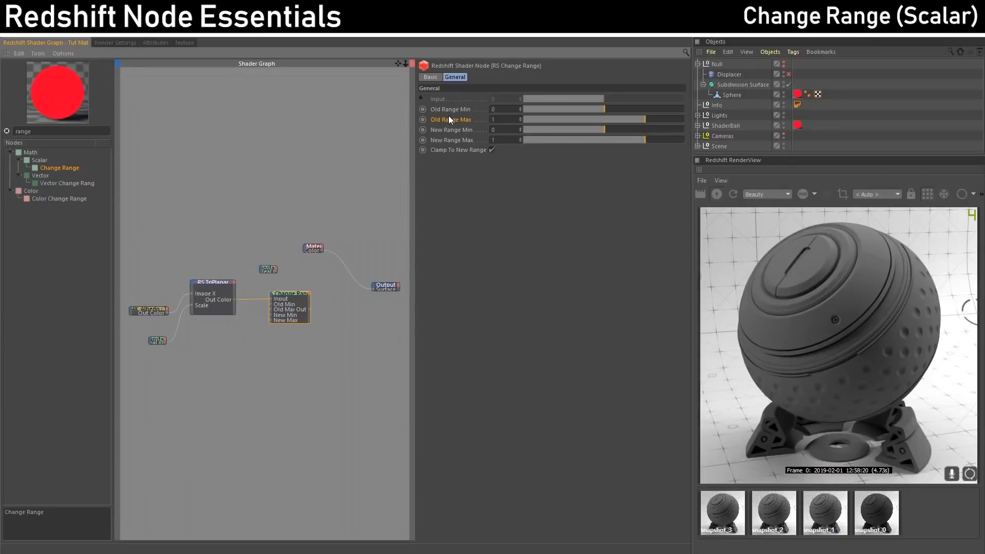
pyautogui.moveTo(291, 295); pyautogui.dragTo(291, 291)
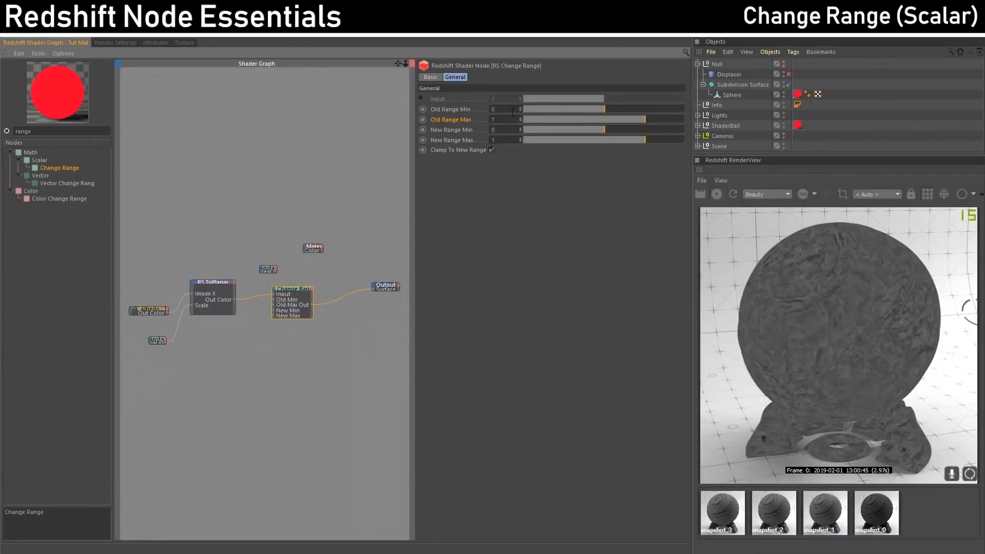
# Set the Change Range node's Old Range Min to 0.1 and Old Range Max to 0.3.
pyautogui.write('.1')
pyautogui.press('Return')
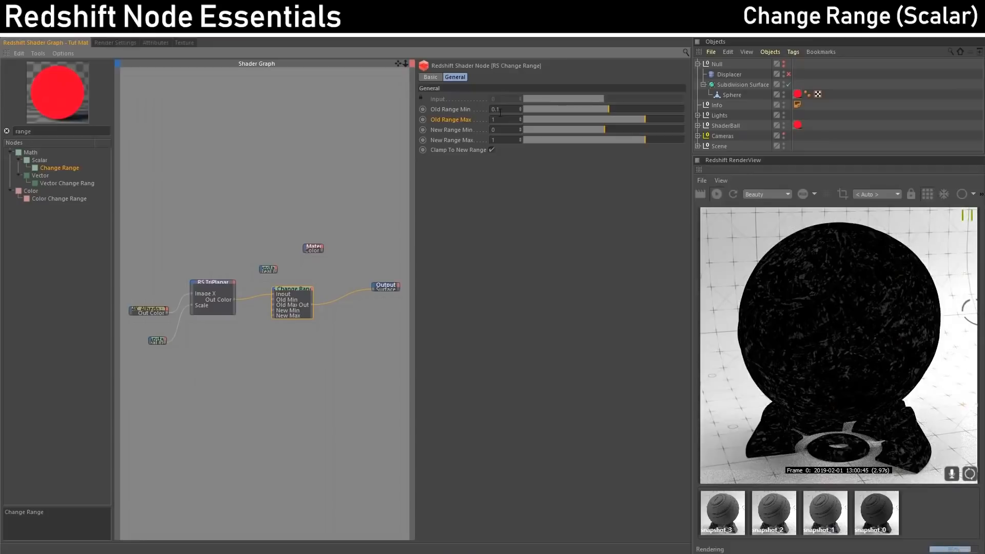
pyautogui.doubleClick(500, 119)
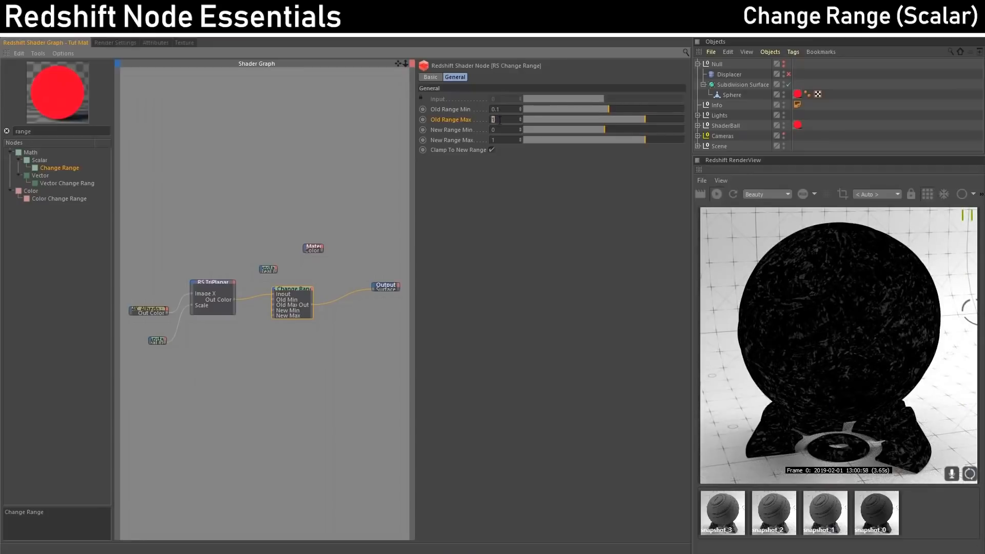
pyautogui.write('0.3')
pyautogui.press('Return')
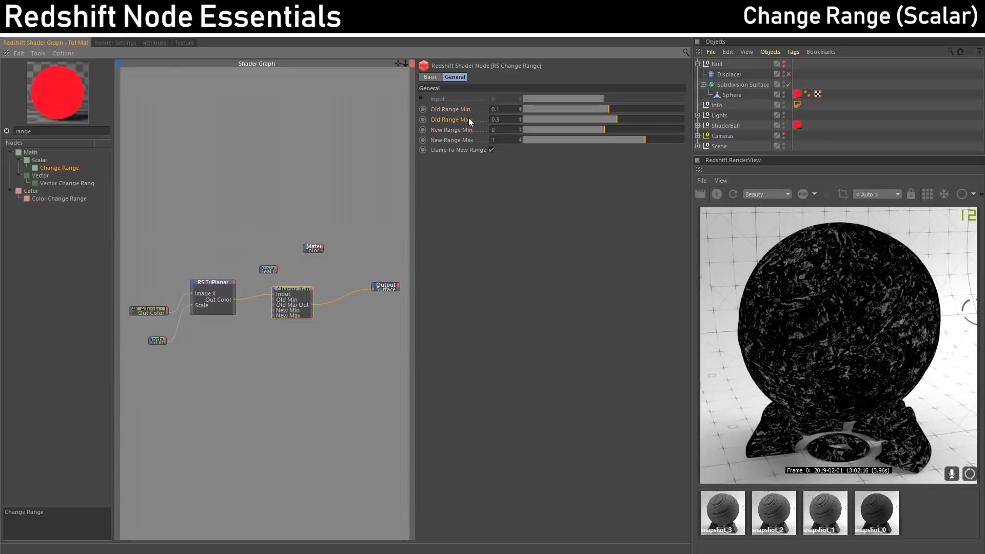
# Refine the Change Range node's old range to a minimum of 0.06 and a maximum of 0.25.
pyautogui.moveTo(496, 108); pyautogui.dragTo(507, 107)
pyautogui.write('06')
pyautogui.press('Return')
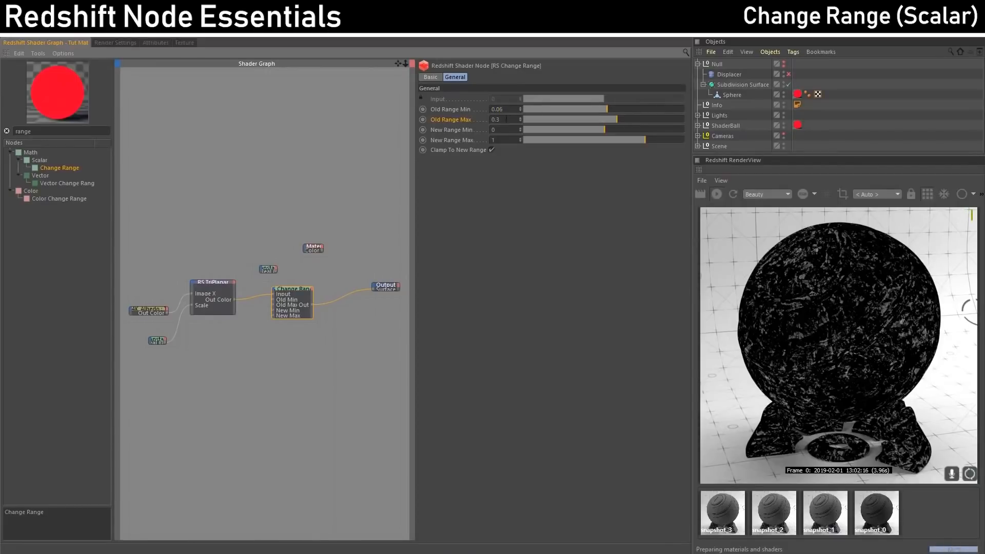
pyautogui.moveTo(496, 120); pyautogui.dragTo(501, 119)
pyautogui.write('25')
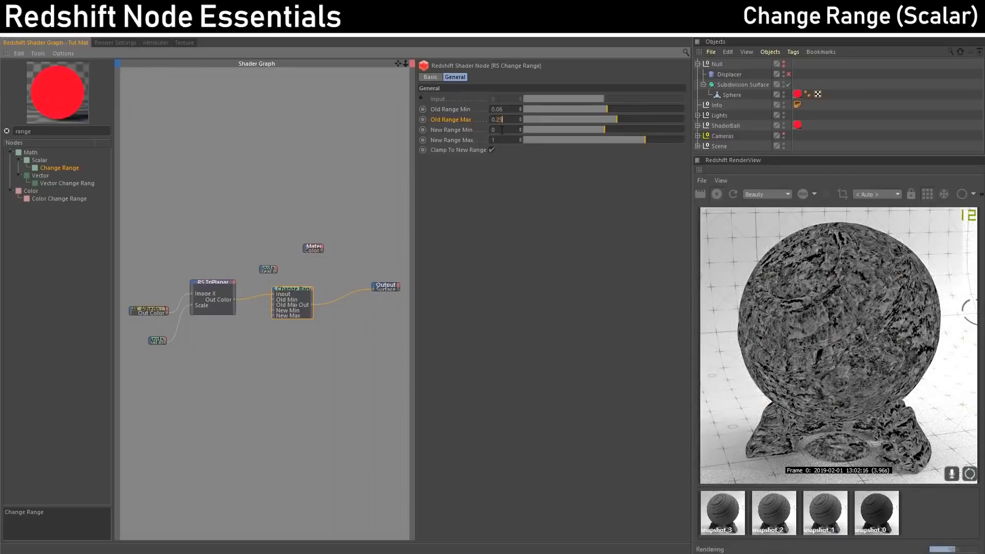
pyautogui.click(501, 130)
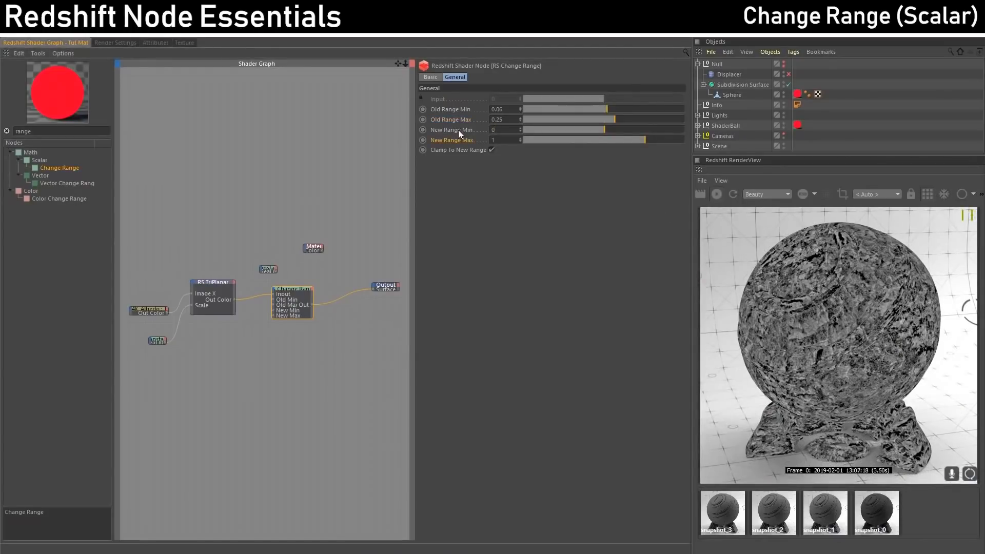
pyautogui.click(456, 130)
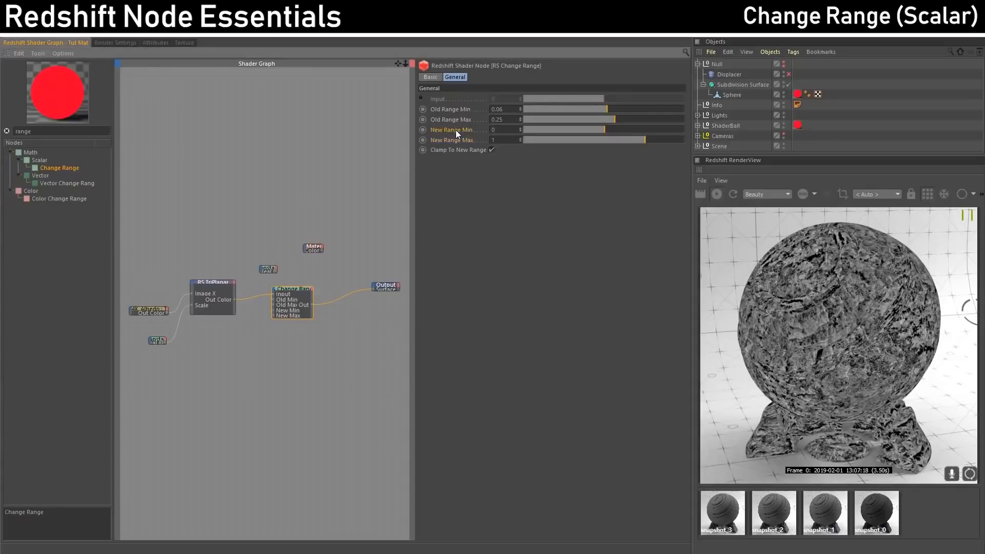
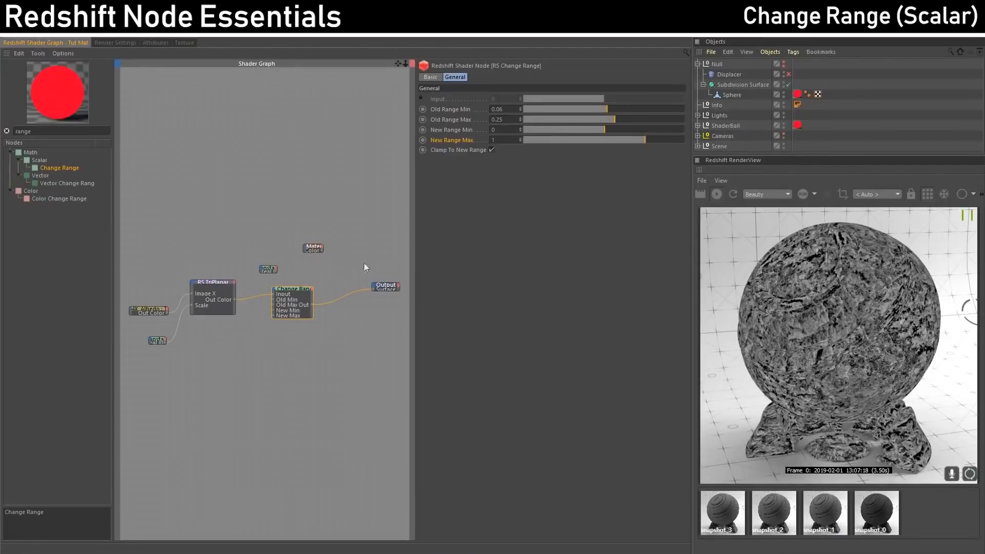
# Set the Change Range node's New Range Max to 0.7 and New Range Min to 0.3.
pyautogui.click(316, 248)
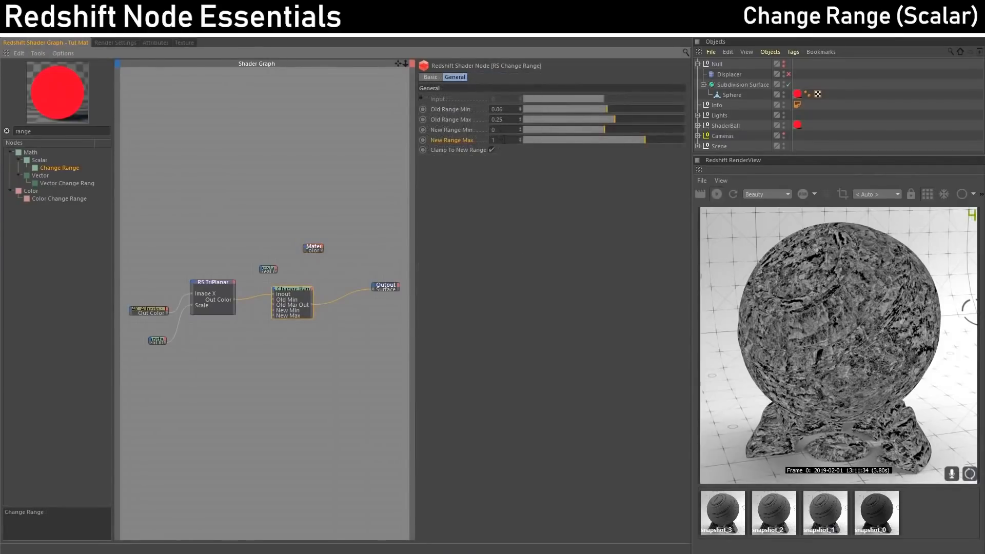
pyautogui.doubleClick(503, 140)
pyautogui.write('0.7')
pyautogui.press('Return')
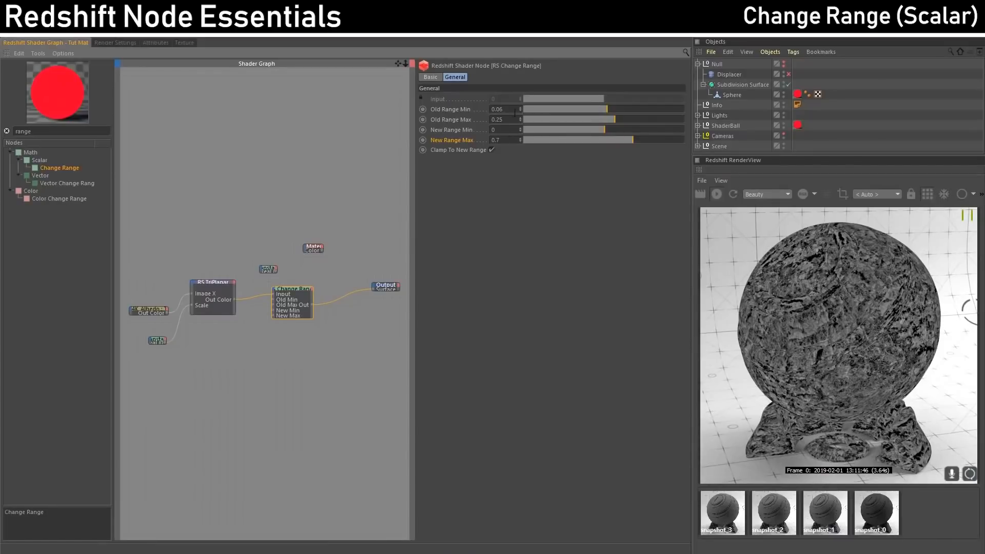
pyautogui.click(504, 140)
pyautogui.click(498, 128)
pyautogui.press('BackSpace')
pyautogui.press('Return')
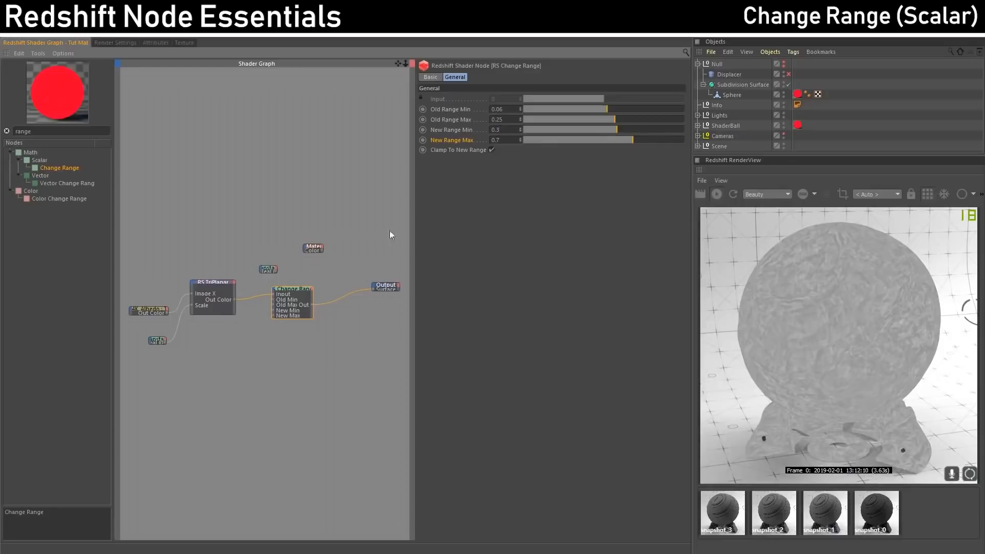
# Rearrange the Change Range and RS Material nodes, and connect the Change Range output to the material's Refl Roughness.
pyautogui.moveTo(300, 286); pyautogui.dragTo(297, 312)
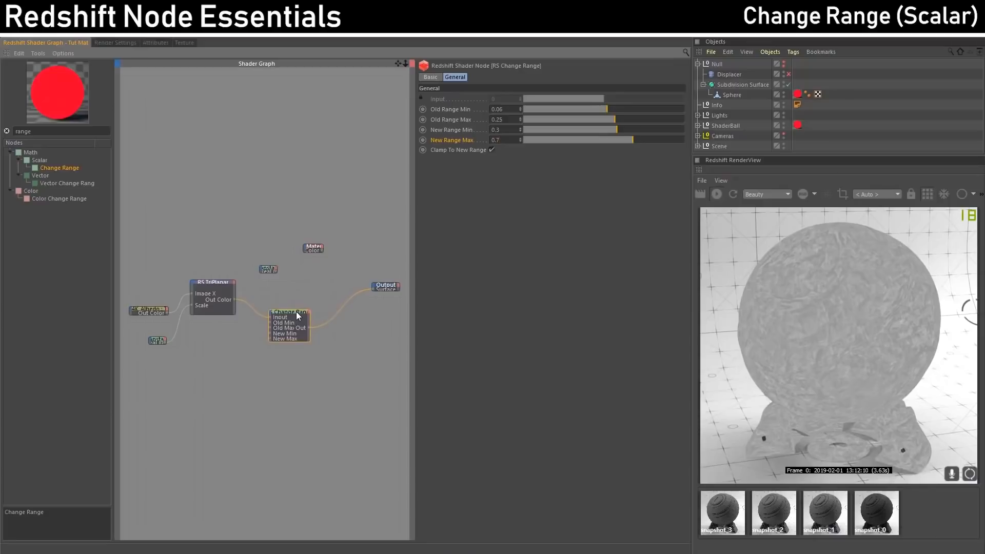
pyautogui.moveTo(312, 245); pyautogui.dragTo(303, 248)
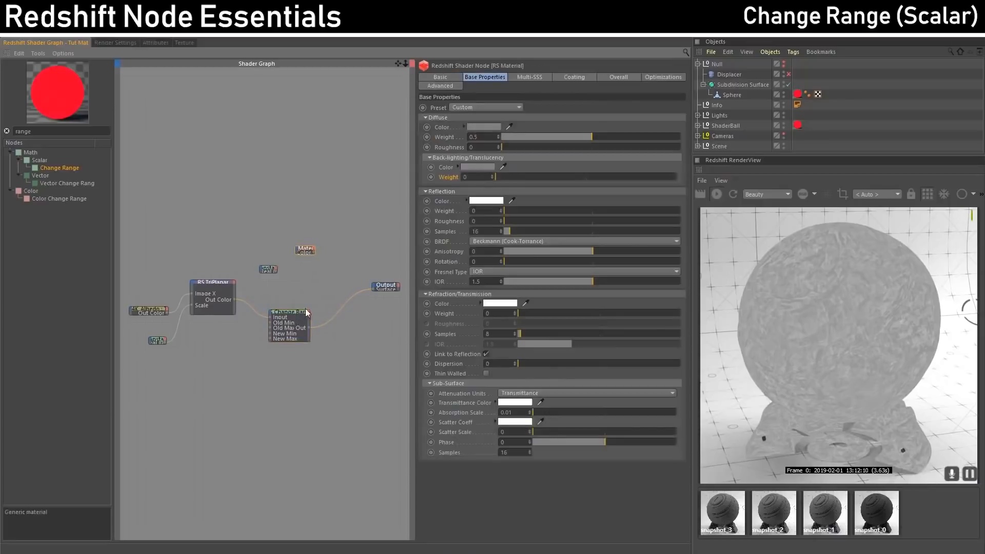
pyautogui.moveTo(309, 328); pyautogui.dragTo(298, 251)
pyautogui.moveTo(429, 274)
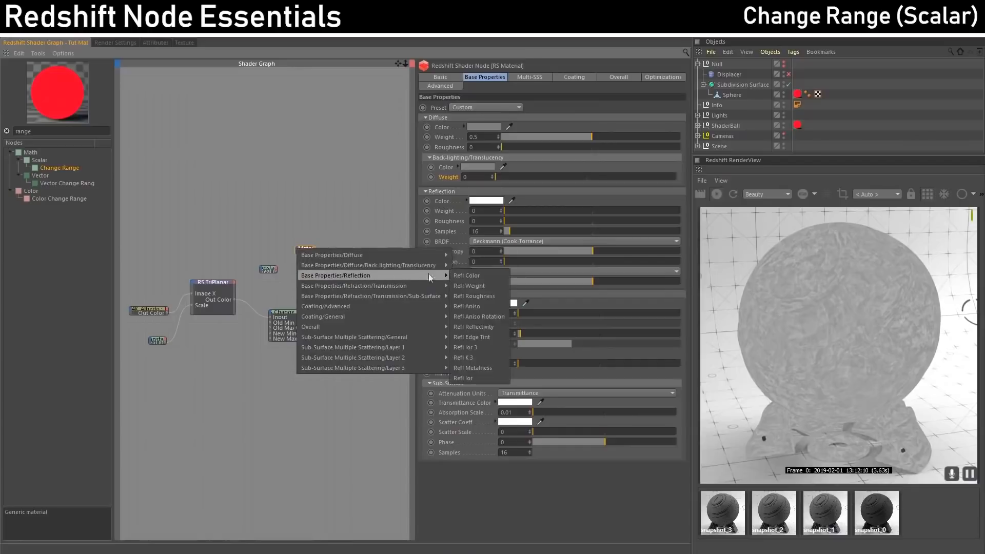
pyautogui.click(479, 296)
# Feed the RS TriPlanar Out Color into the RS Material's Diffuse Color.
pyautogui.click(233, 299)
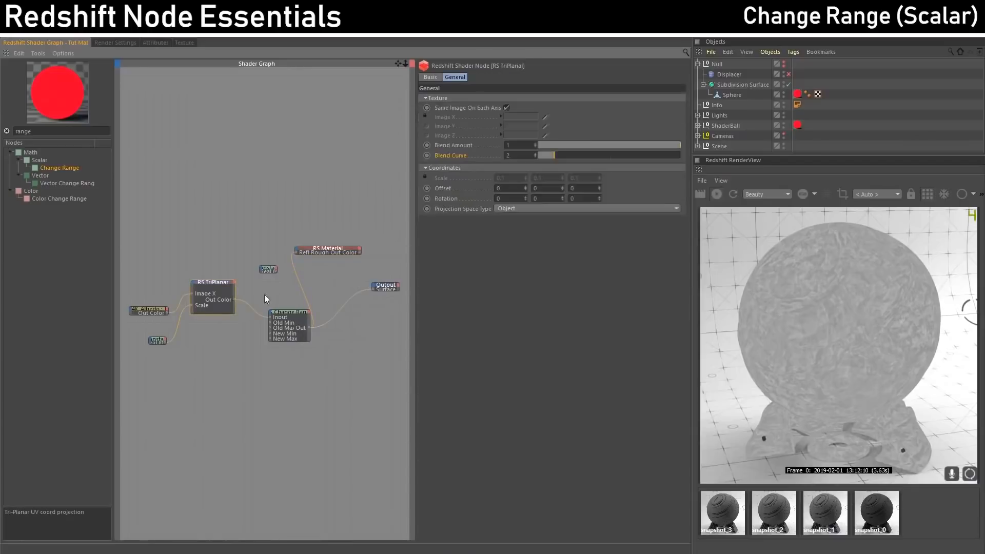
pyautogui.moveTo(293, 248); pyautogui.dragTo(318, 244)
pyautogui.moveTo(352, 257)
pyautogui.click(471, 255)
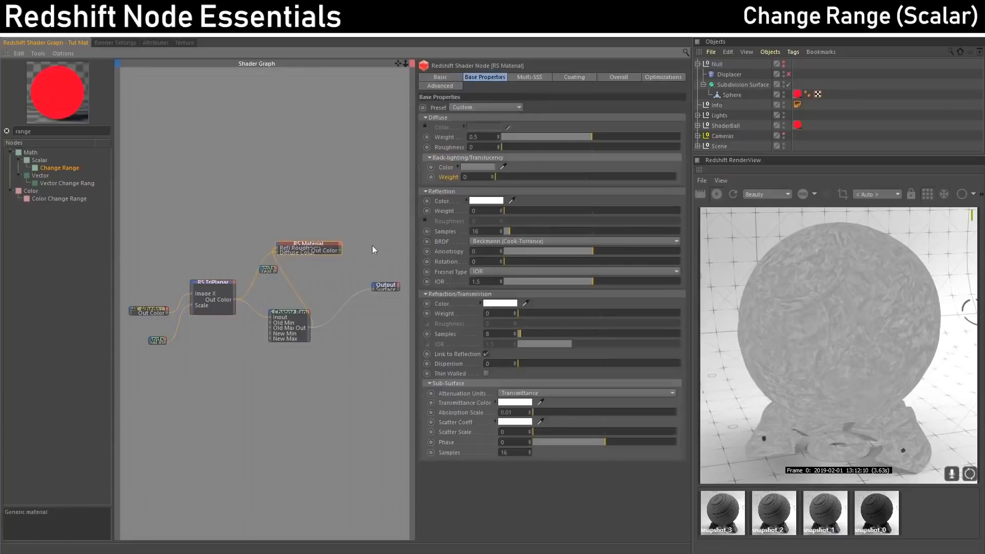
# Raise the material's diffuse and reflection weights to 1 and connect its Out Color to the Output's surface.
pyautogui.moveTo(603, 136); pyautogui.dragTo(682, 137)
pyautogui.moveTo(553, 211); pyautogui.dragTo(678, 211)
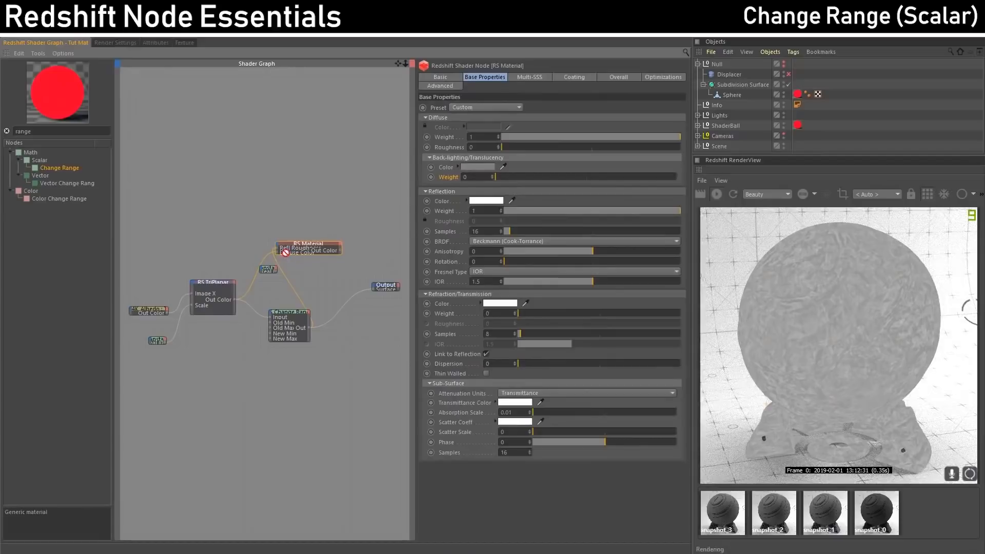
pyautogui.moveTo(339, 250); pyautogui.dragTo(373, 288)
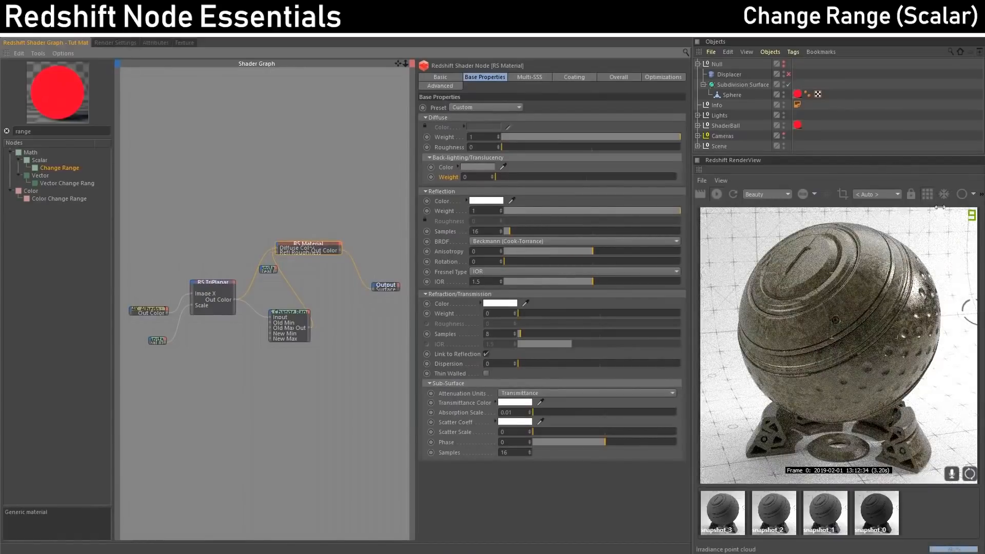
pyautogui.moveTo(282, 313); pyautogui.dragTo(269, 320)
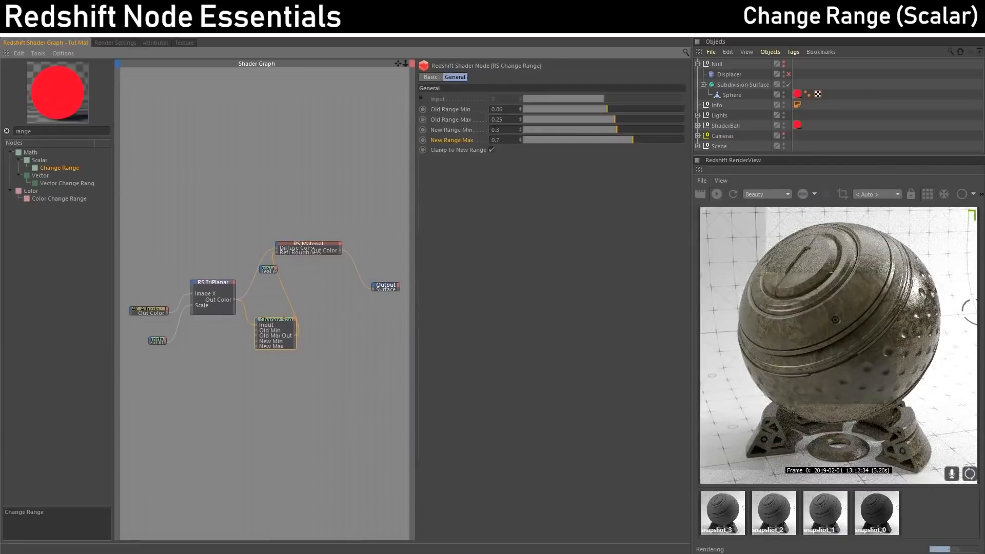
# Set the Change Range node's New Range Min and New Range Max both to 0.
pyautogui.moveTo(501, 130); pyautogui.dragTo(490, 130)
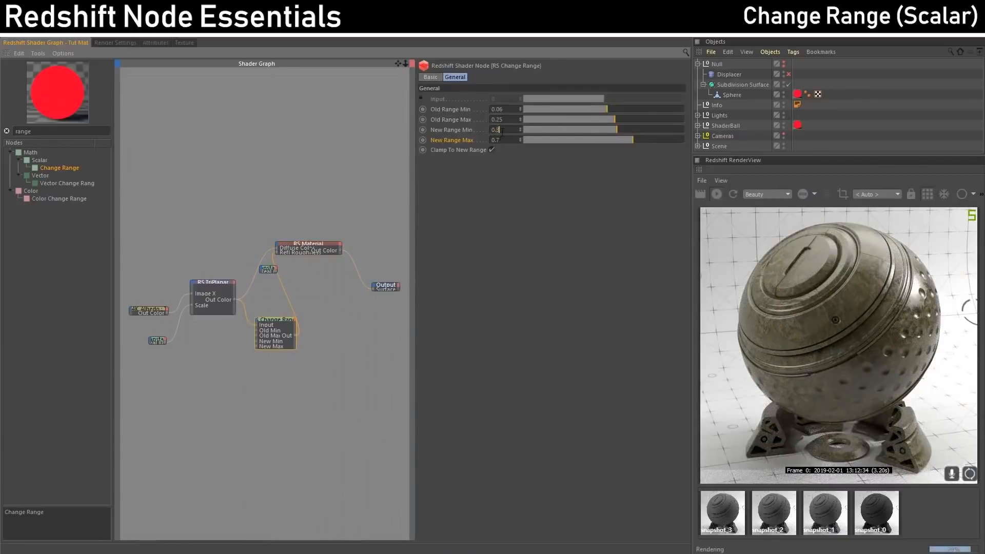
pyautogui.write('0')
pyautogui.press('Tab')
pyautogui.write('0')
pyautogui.press('Return')
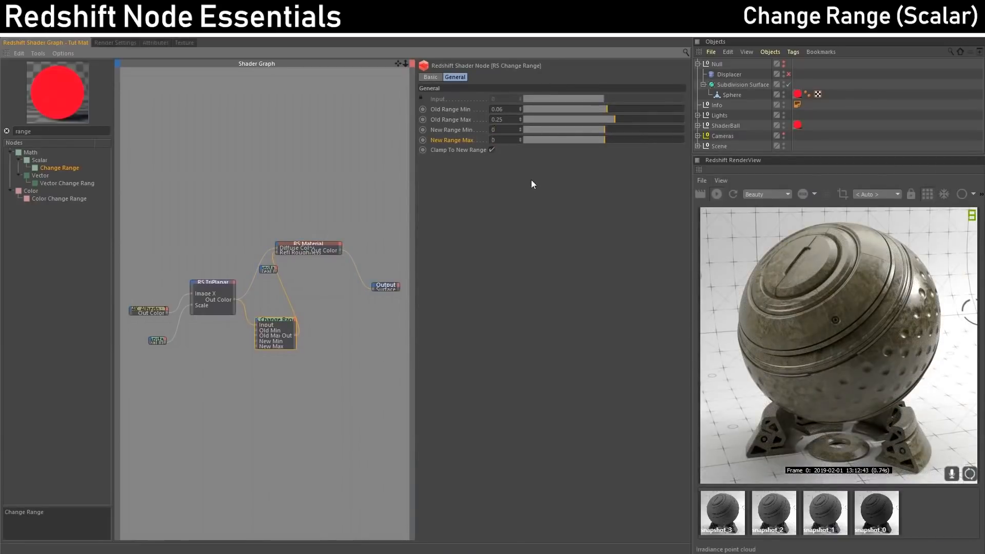
# Set both New Range Min and New Range Max to 1 and route the Change Range output directly to the Output's surface.
pyautogui.doubleClick(504, 142)
pyautogui.write('1')
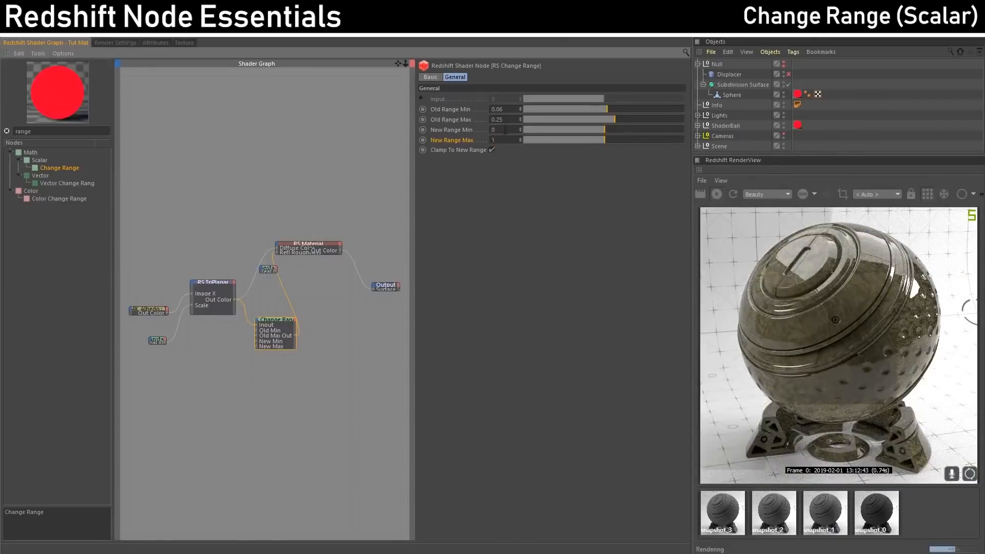
pyautogui.doubleClick(505, 131)
pyautogui.write('1')
pyautogui.press('Return')
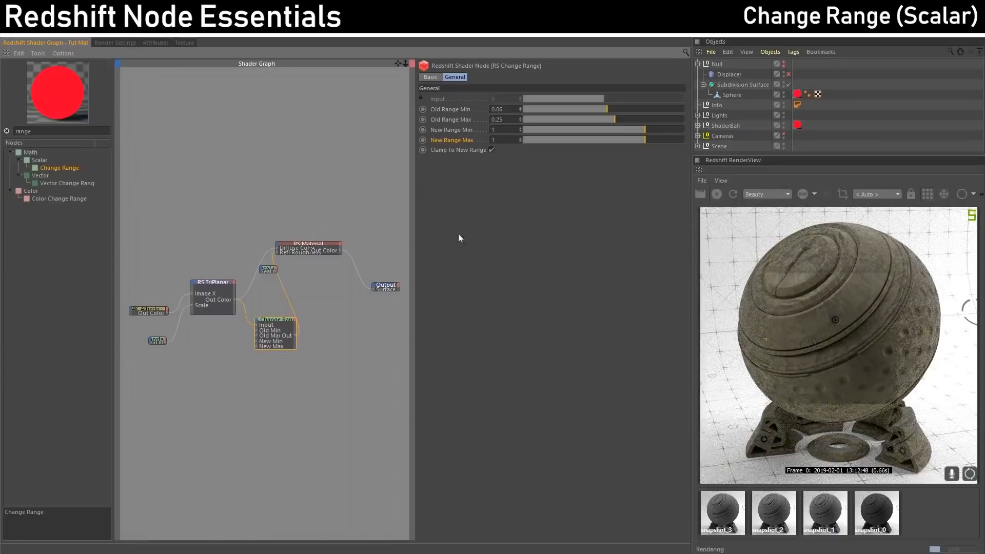
pyautogui.press('o')
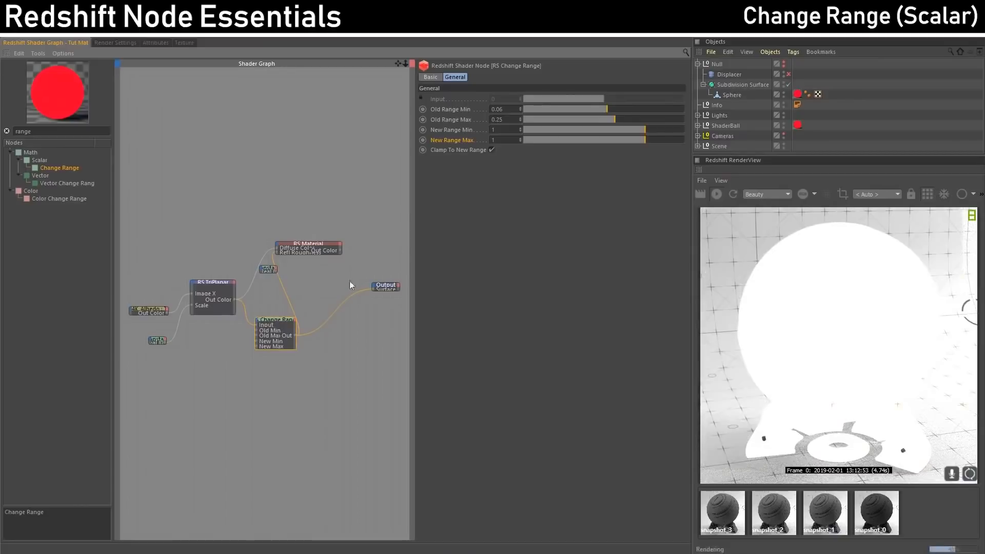
# Return New Range Min and New Range Max to 0 while previewing the Change Range output directly.
pyautogui.click(495, 130)
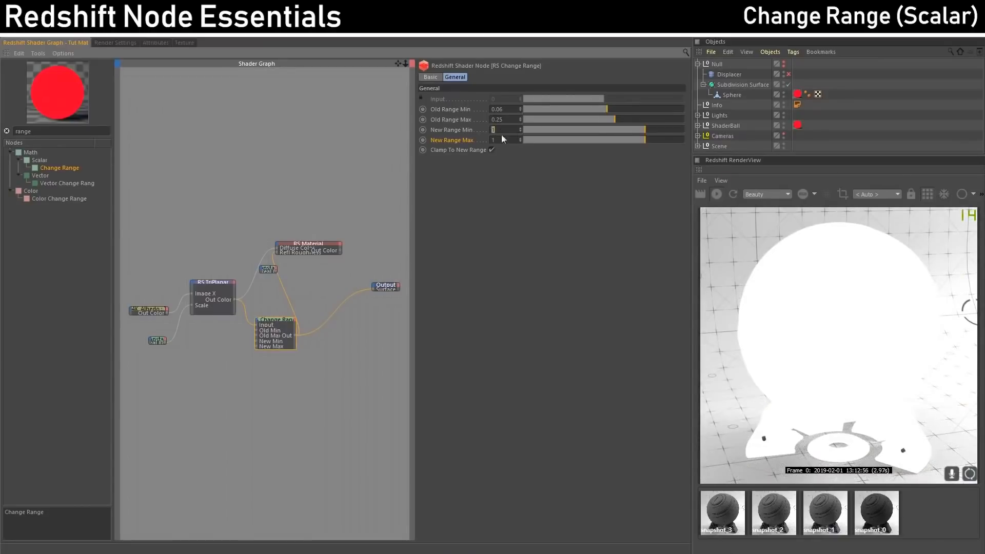
pyautogui.write('0')
pyautogui.press('Tab')
pyautogui.write('0')
pyautogui.press('Return')
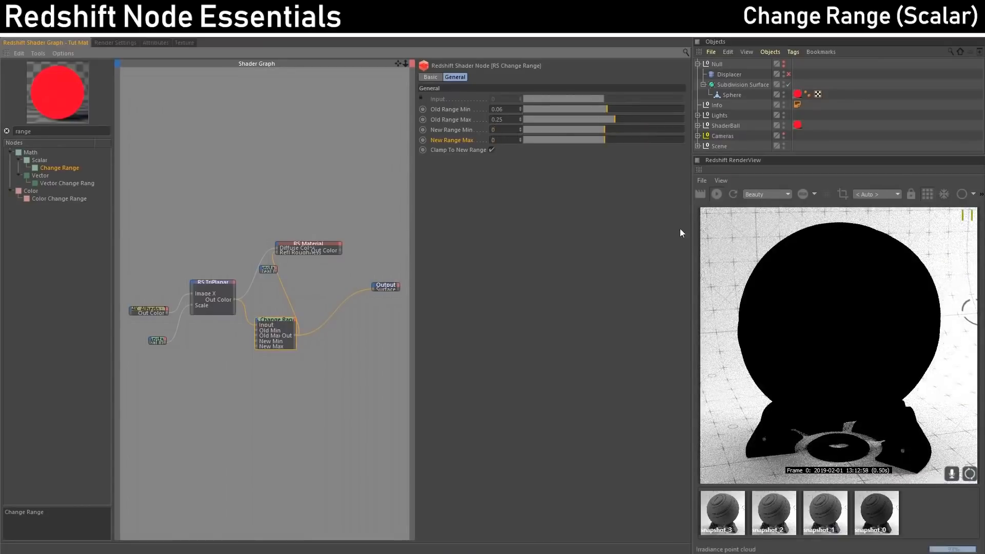
# Reconnect the RS Material to the Output's surface and set the Change Range node's New Range Min to 0.3.
pyautogui.click(314, 246)
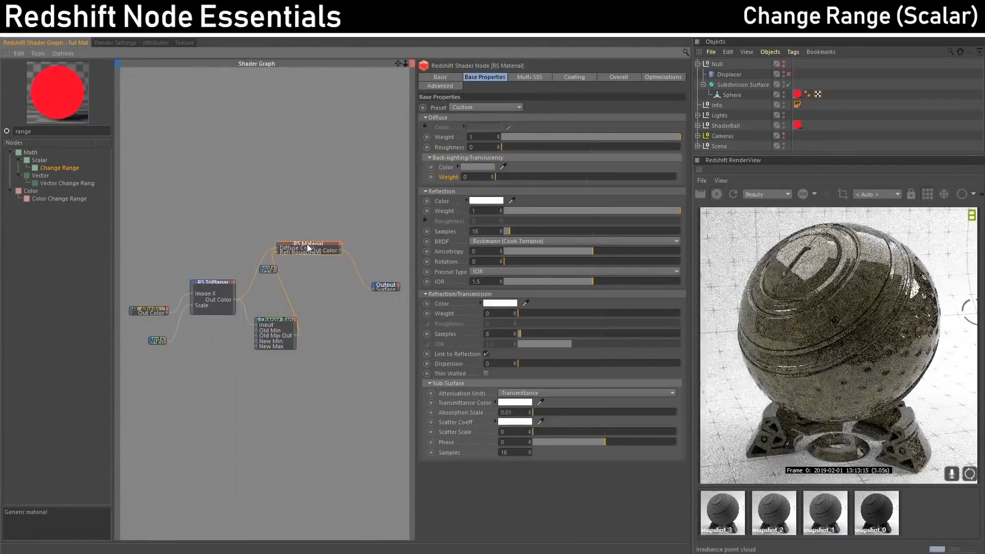
pyautogui.moveTo(307, 245); pyautogui.dragTo(315, 244)
pyautogui.click(275, 321)
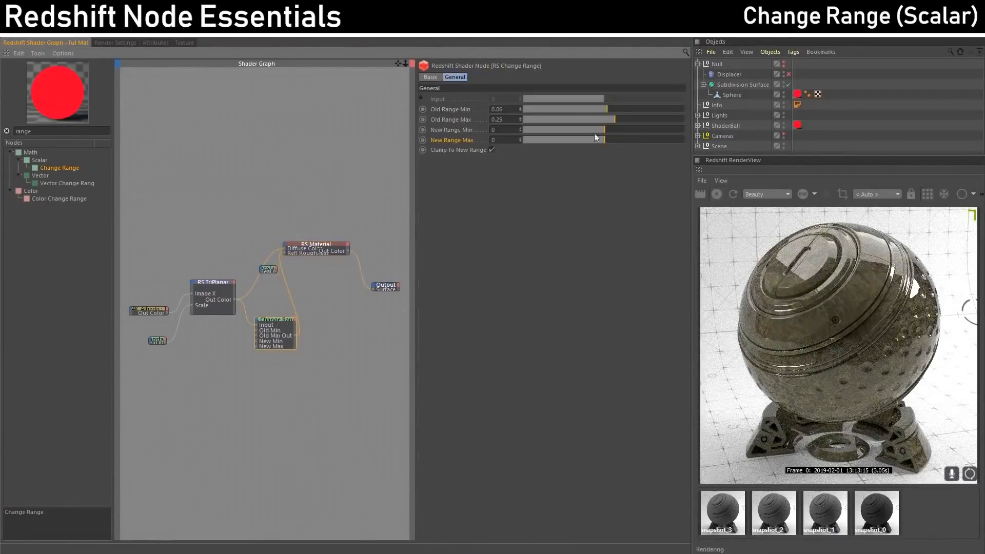
pyautogui.doubleClick(493, 130)
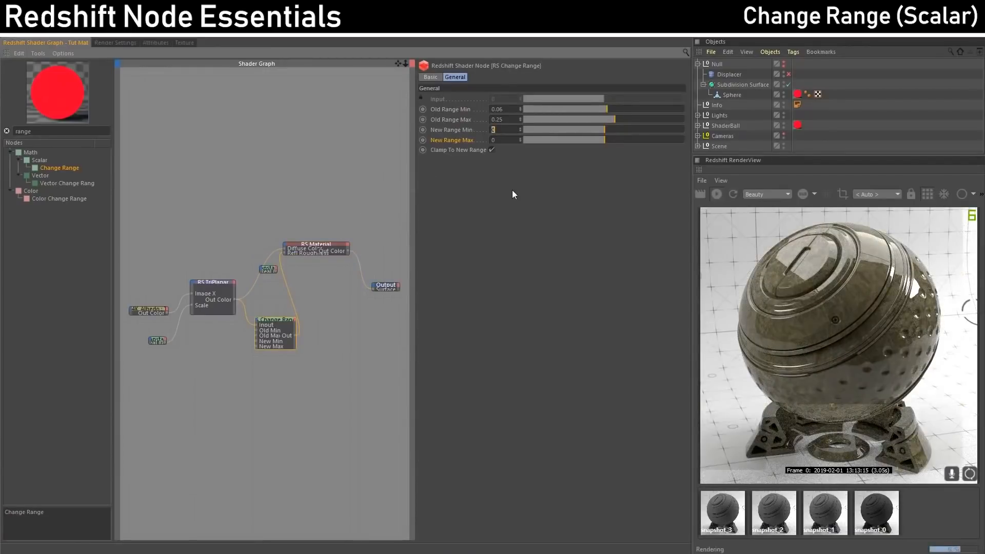
pyautogui.click(325, 246)
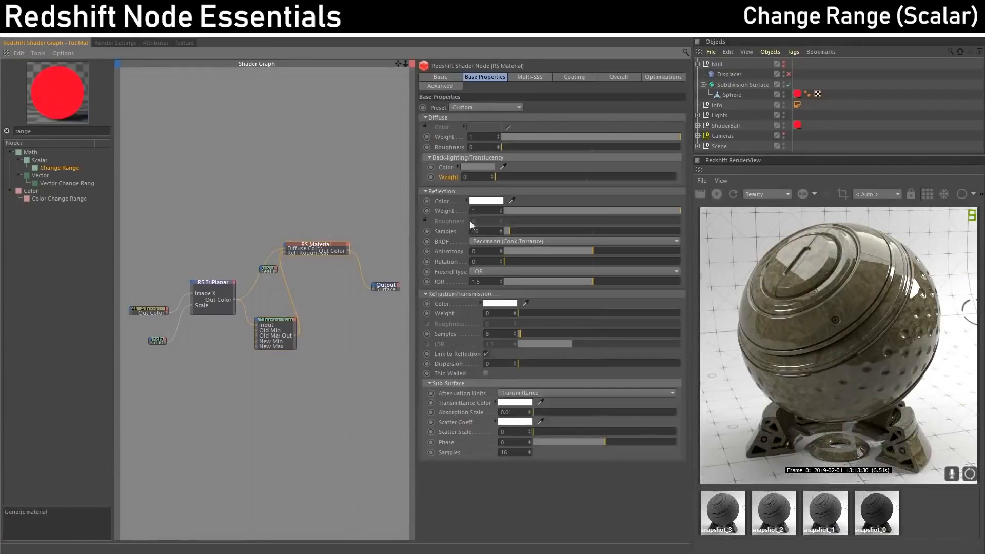
pyautogui.click(270, 343)
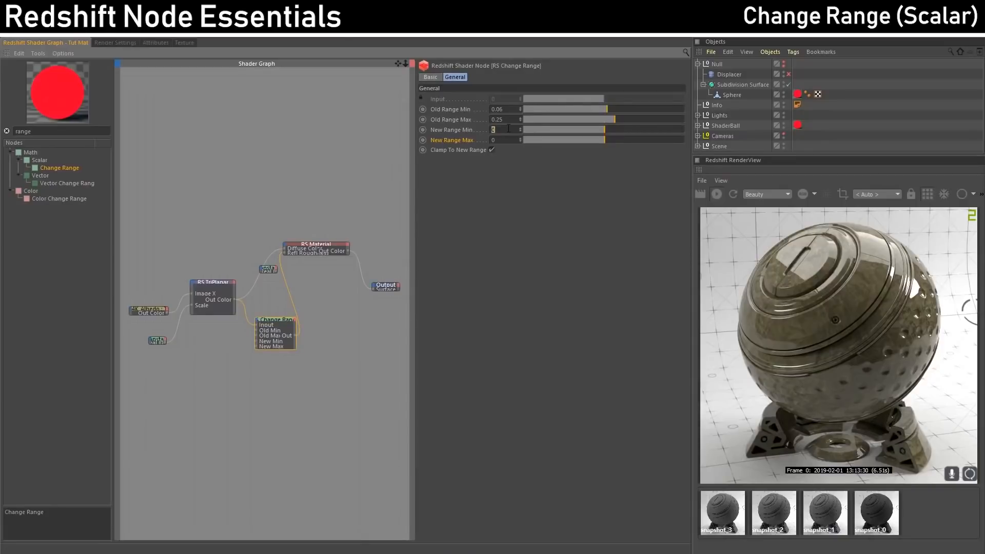
pyautogui.press('BackSpace')
pyautogui.write('.3')
pyautogui.press('Return')
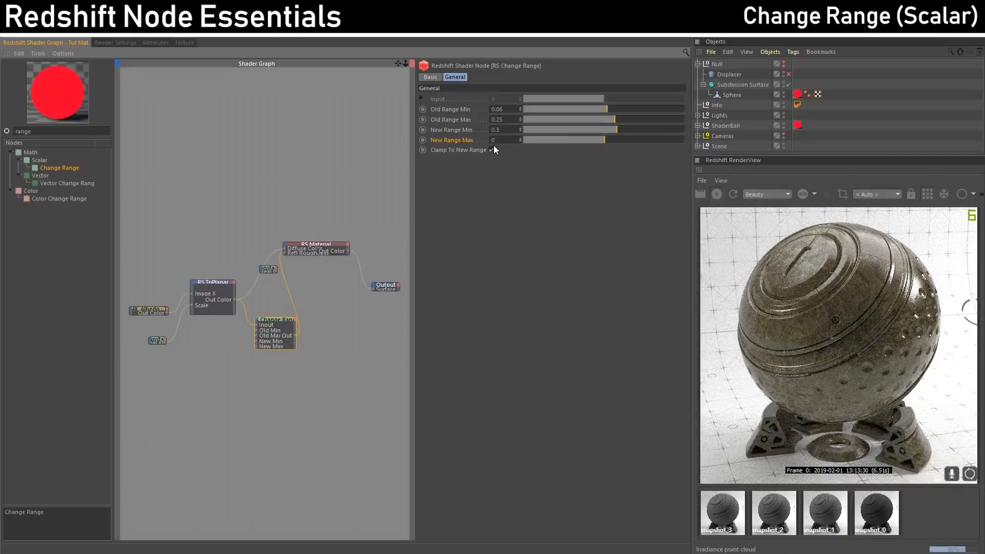
# Connect the Change Range output to the Output's surface and set New Range Max to 0.6.
pyautogui.moveTo(296, 336); pyautogui.dragTo(373, 289)
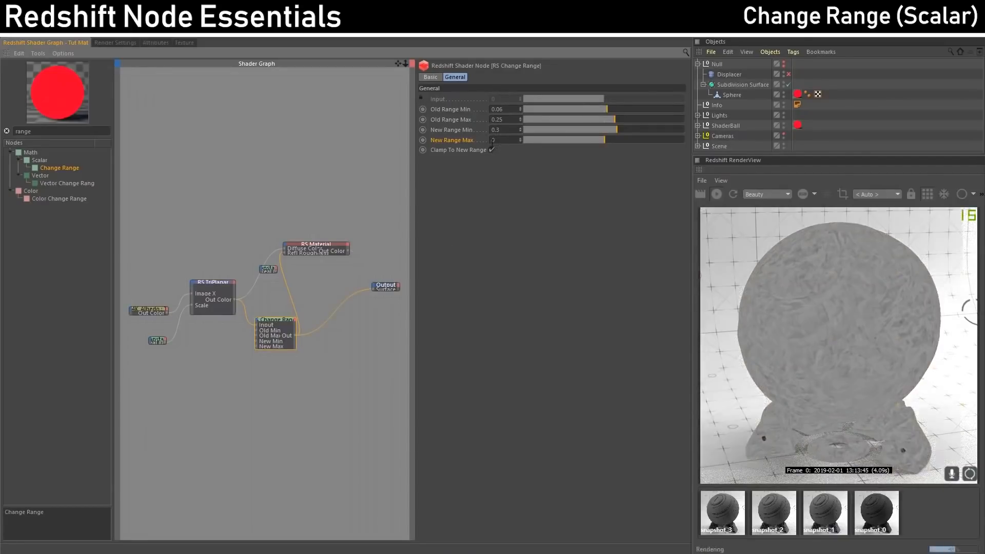
pyautogui.doubleClick(503, 142)
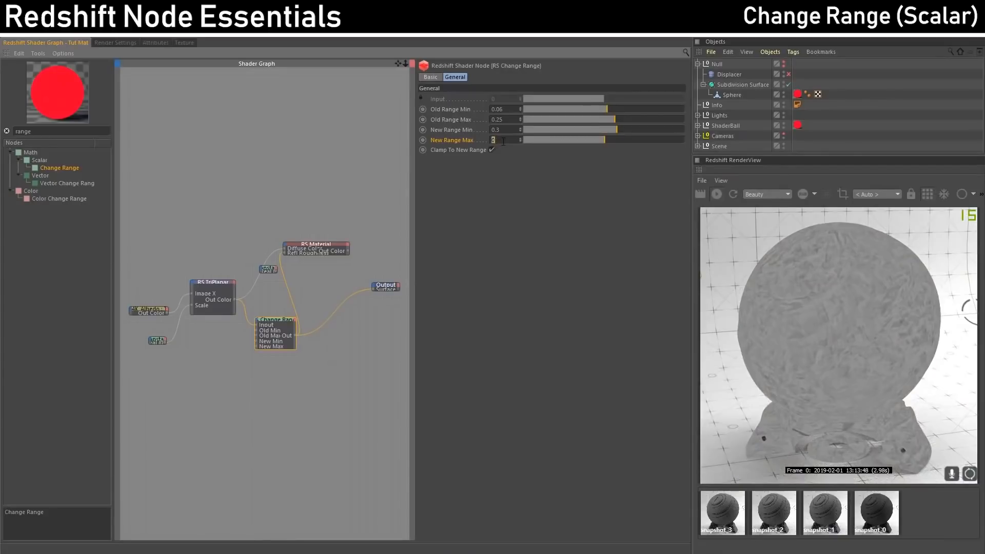
pyautogui.write('.6')
pyautogui.press('Return')
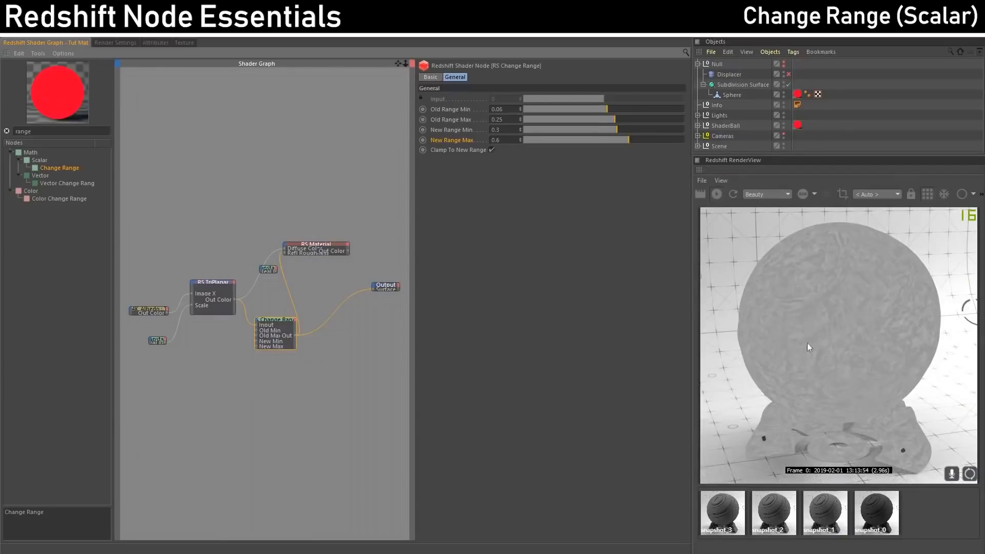
pyautogui.click(334, 248)
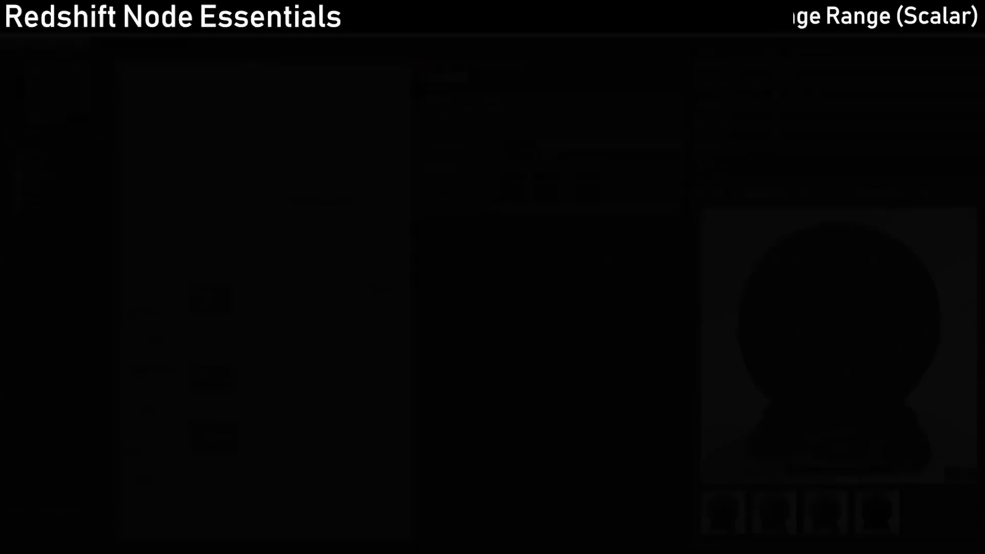
# Find the Color Layer node and add it to the graph between the RS TriPlanar nodes and the Output.
pyautogui.click(46, 132)
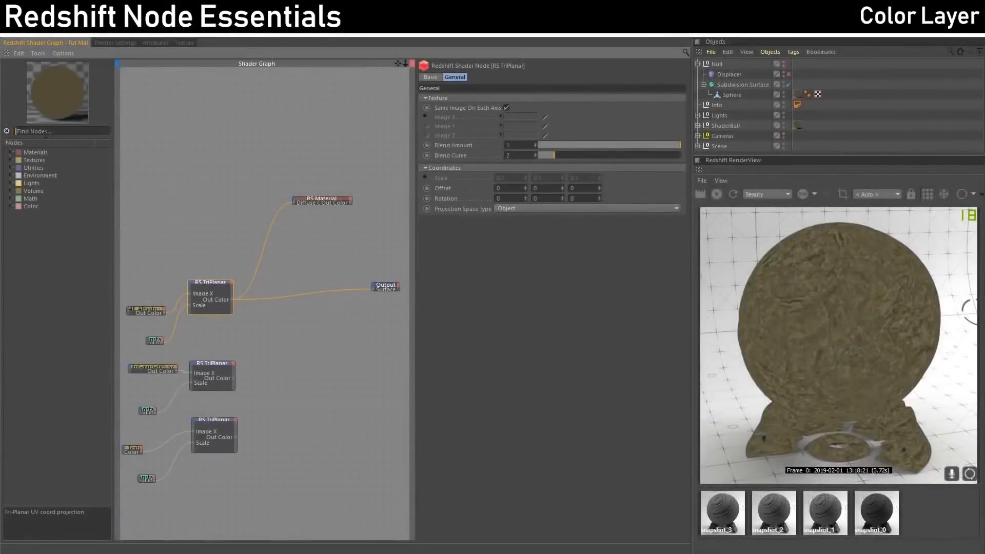
pyautogui.write('color layer')
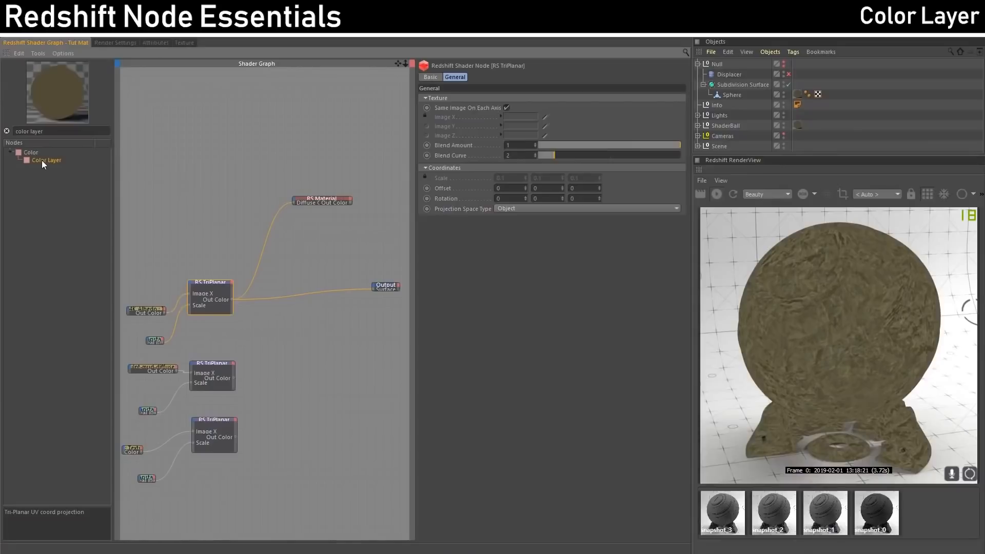
pyautogui.moveTo(42, 160); pyautogui.dragTo(300, 361)
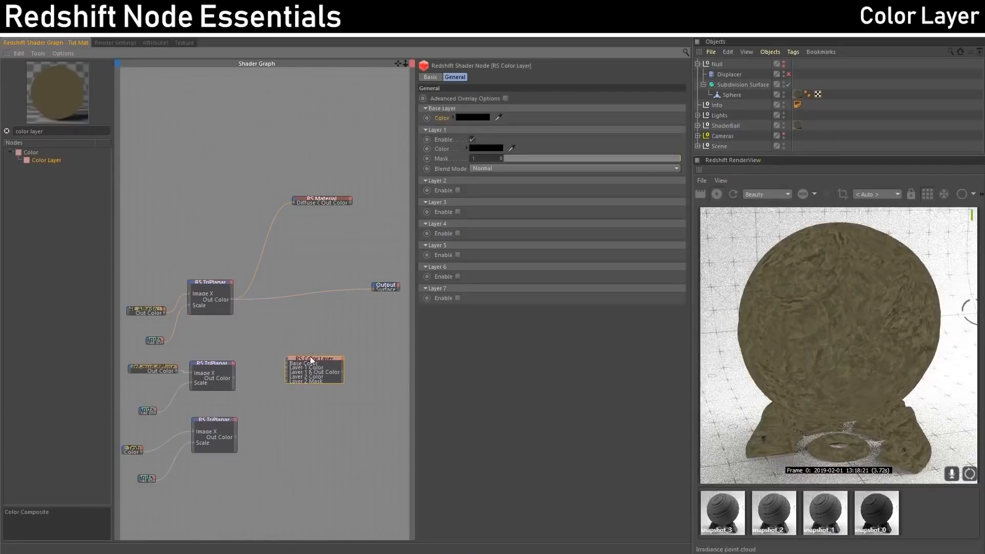
pyautogui.moveTo(310, 357); pyautogui.dragTo(303, 315)
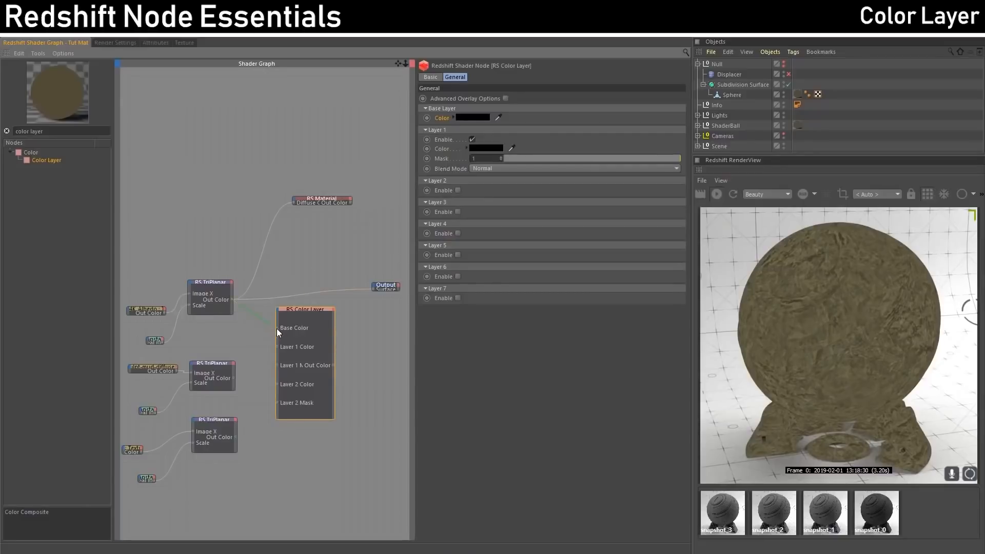
# Feed the RS TriPlanar color into the Color Layer's Base Color, enlarge the node, and connect it to the Output's surface.
pyautogui.moveTo(277, 331); pyautogui.dragTo(277, 328)
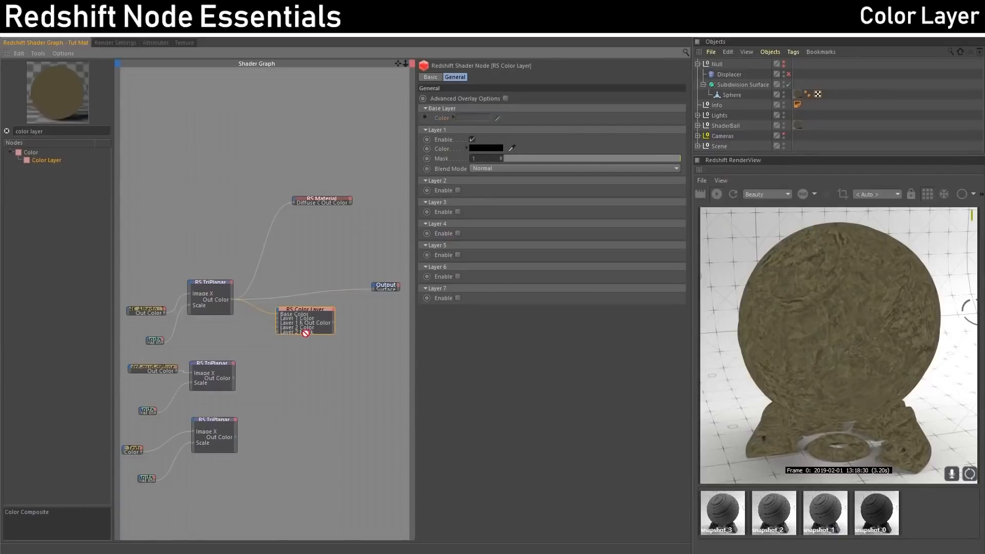
pyautogui.moveTo(308, 333); pyautogui.dragTo(308, 473)
pyautogui.press('o')
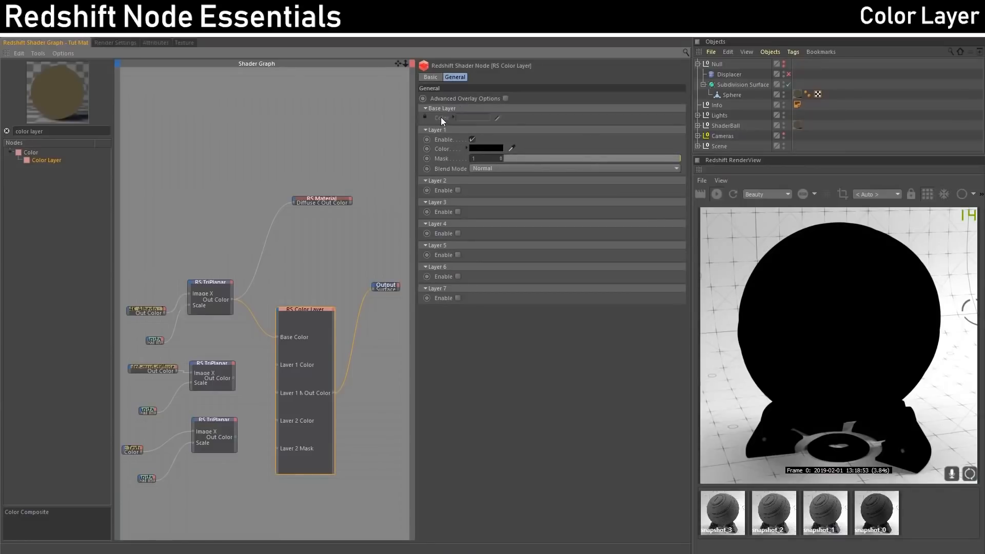
# Set the Color Layer node's Layer 1 color to a fully saturated bright red with hue 0°.
pyautogui.click(481, 148)
pyautogui.click(538, 160)
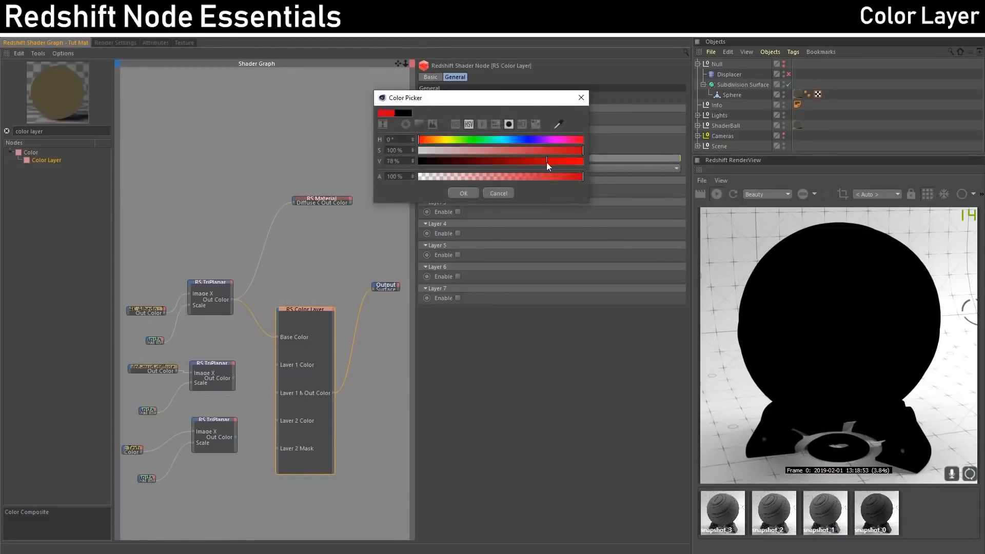
pyautogui.click(472, 193)
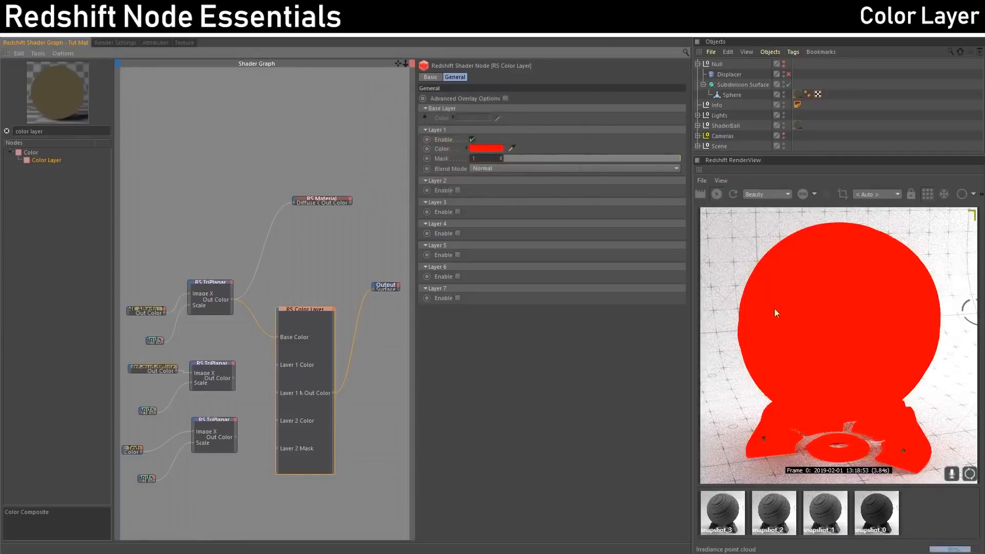
# Disable Layer 1 to check the base texture alone, shift the Color Layer node slightly, and re-enable Layer 1.
pyautogui.click(472, 139)
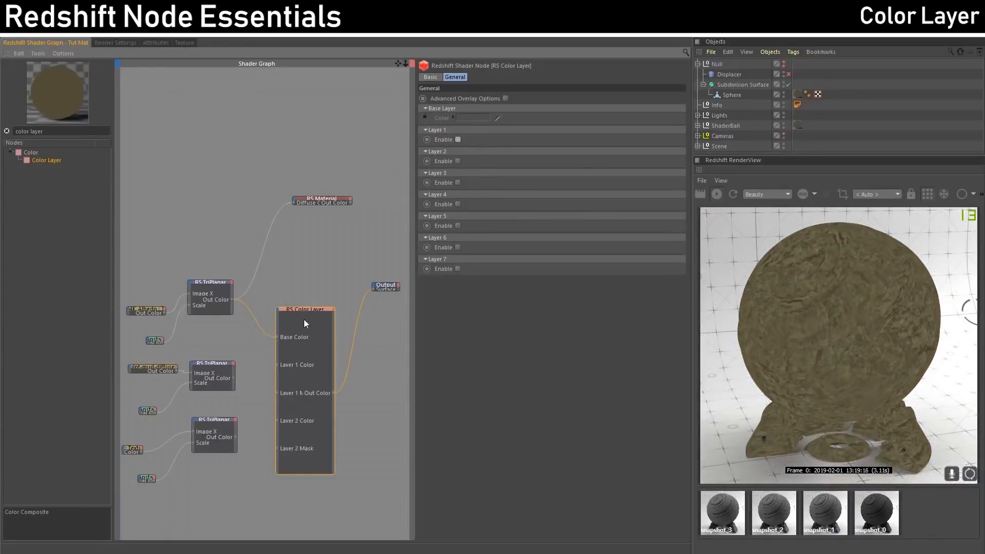
pyautogui.moveTo(308, 310); pyautogui.dragTo(316, 310)
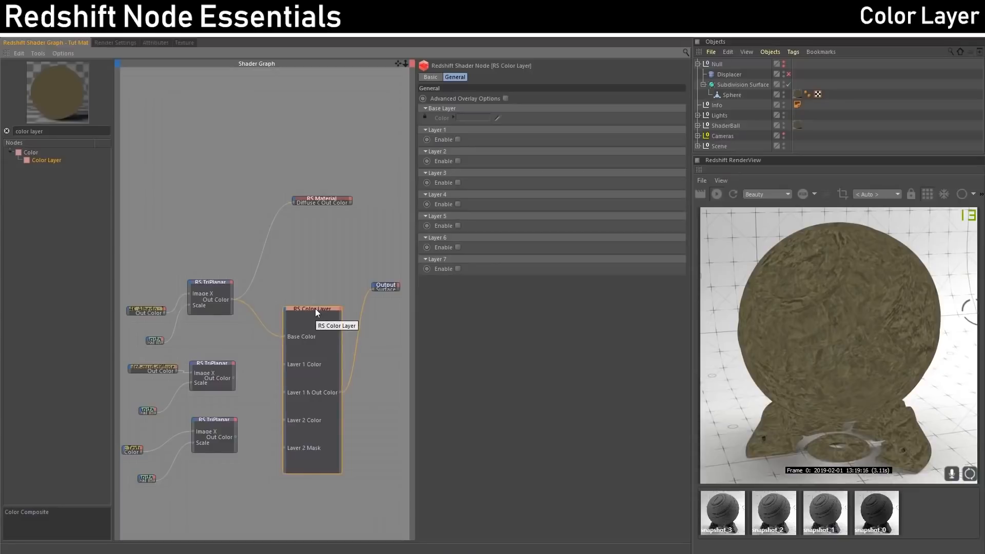
pyautogui.click(457, 140)
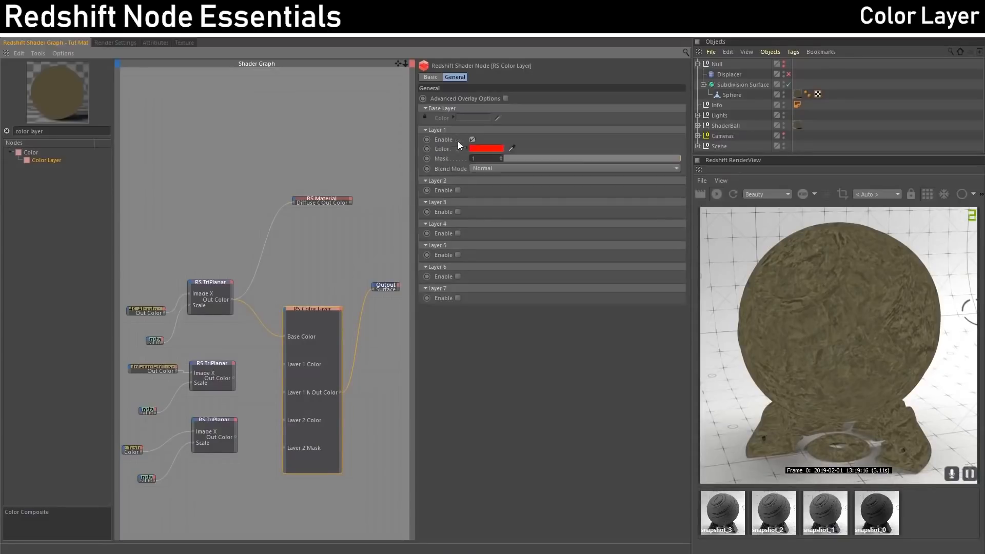
# Preview the middle and upper RS TriPlanar textures in turn on the Output's surface, and reconnect the Color Layer to it.
pyautogui.click(209, 368)
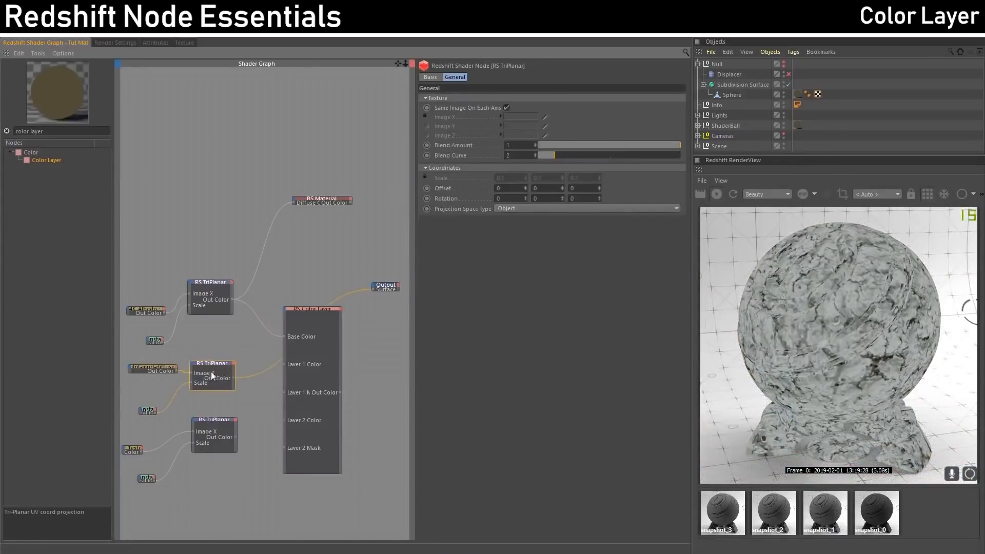
pyautogui.doubleClick(217, 286)
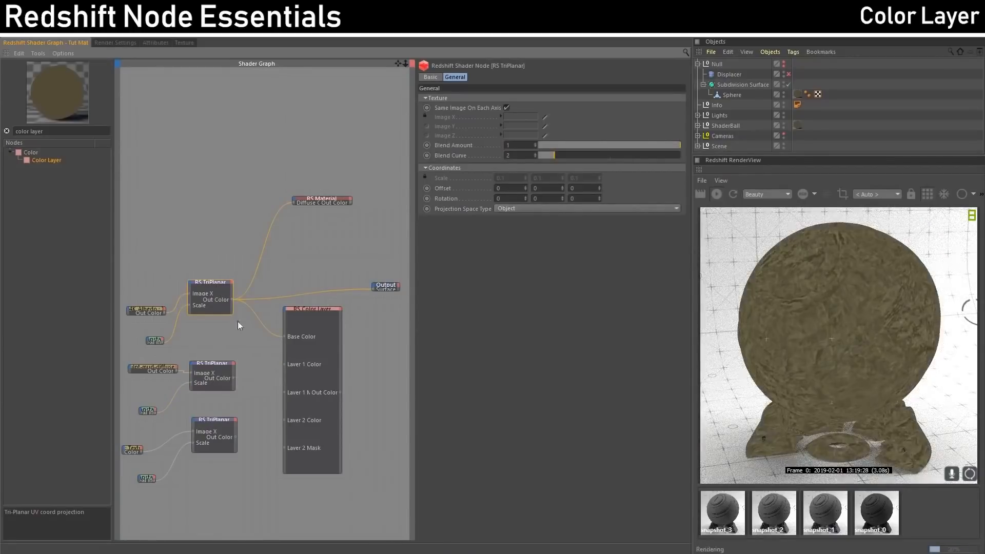
pyautogui.doubleClick(313, 311)
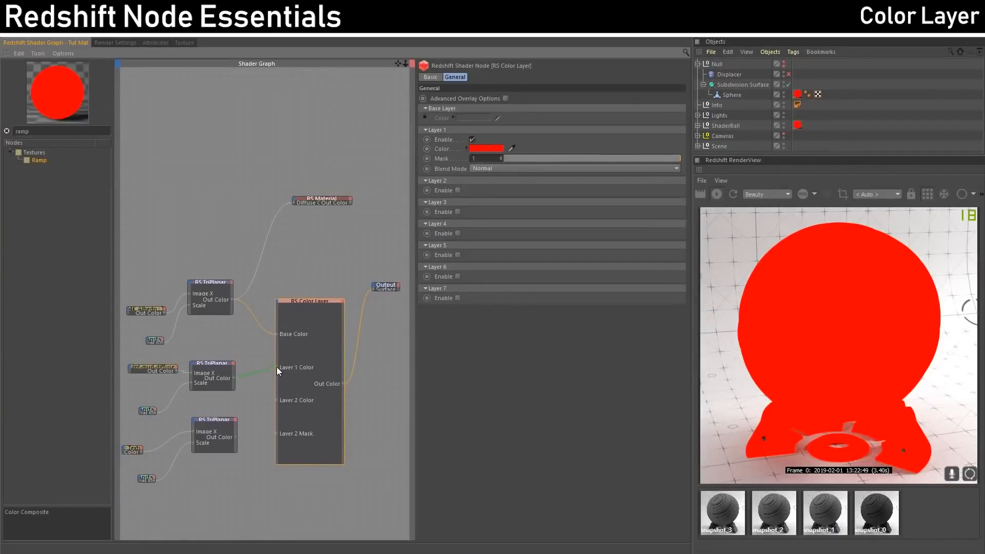
# Feed the middle RS TriPlanar into Layer 1 Color, preview that texture alone, and output the Color Layer again.
pyautogui.moveTo(276, 367); pyautogui.dragTo(277, 367)
pyautogui.click(207, 367)
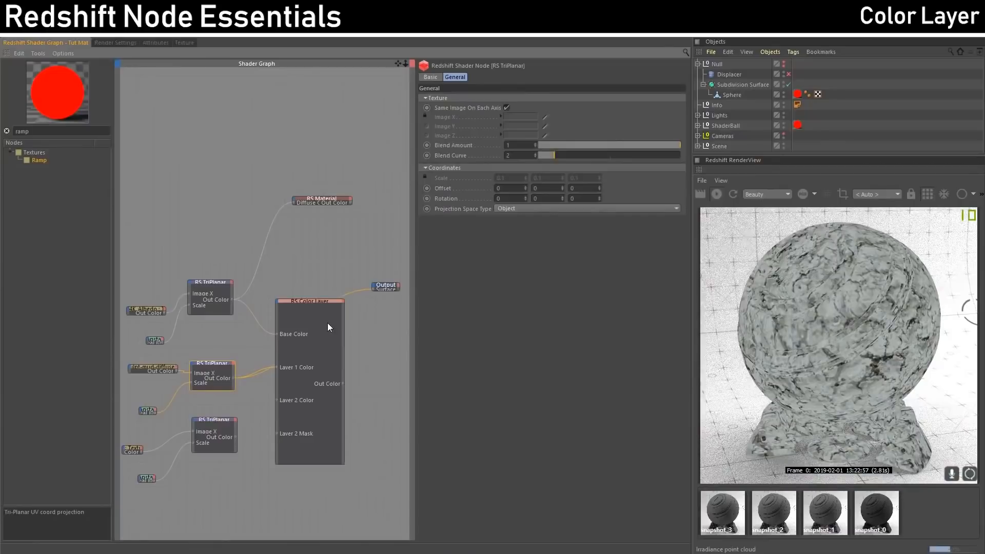
pyautogui.click(319, 307)
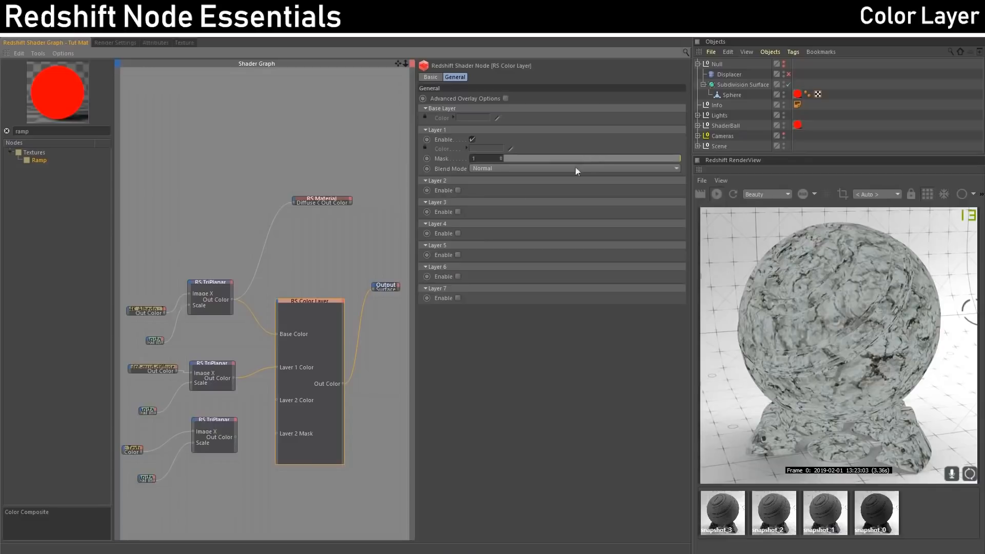
# Compare the Layer 1 Mask at about 0.5 and at 0, and return it to 1.
pyautogui.moveTo(681, 160); pyautogui.dragTo(593, 160)
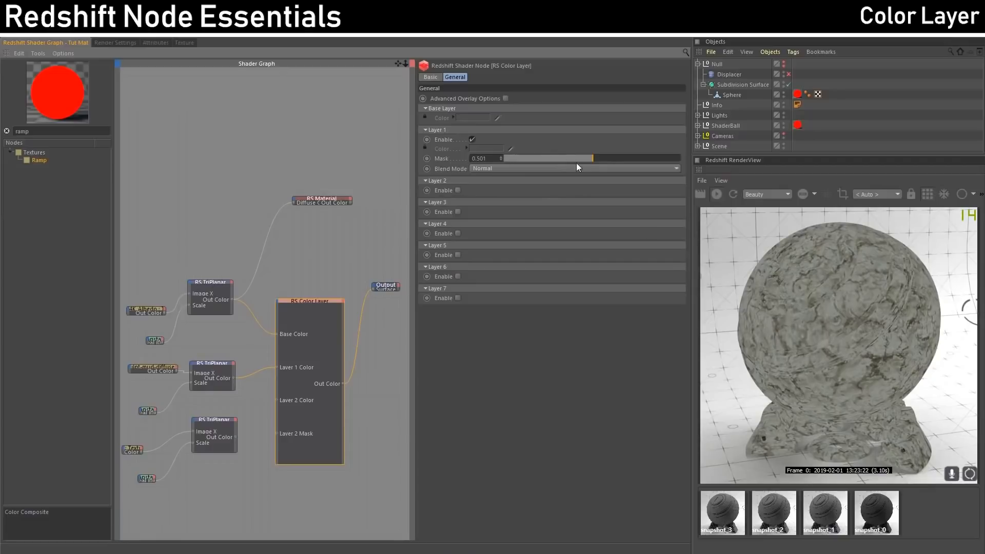
pyautogui.moveTo(591, 159); pyautogui.dragTo(497, 156)
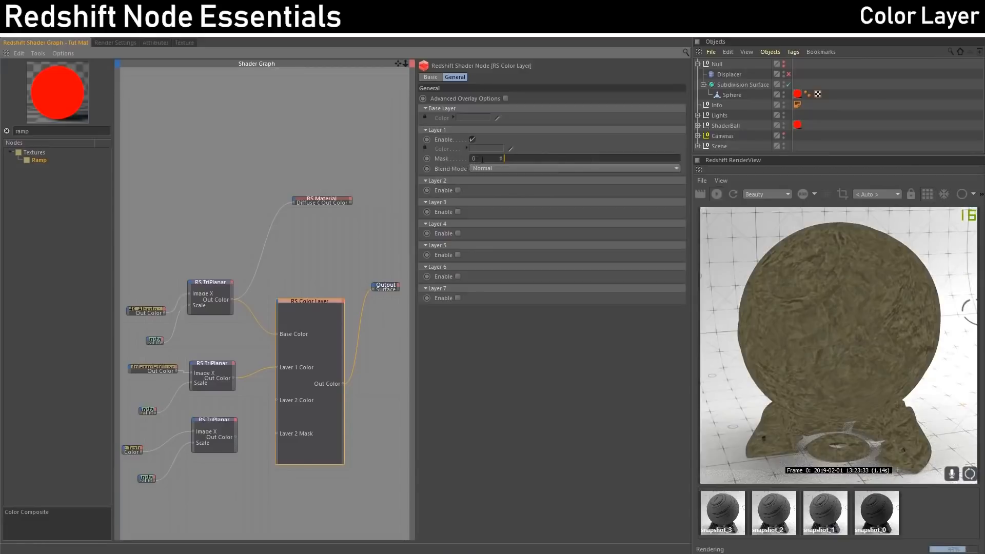
pyautogui.moveTo(505, 159); pyautogui.dragTo(610, 159)
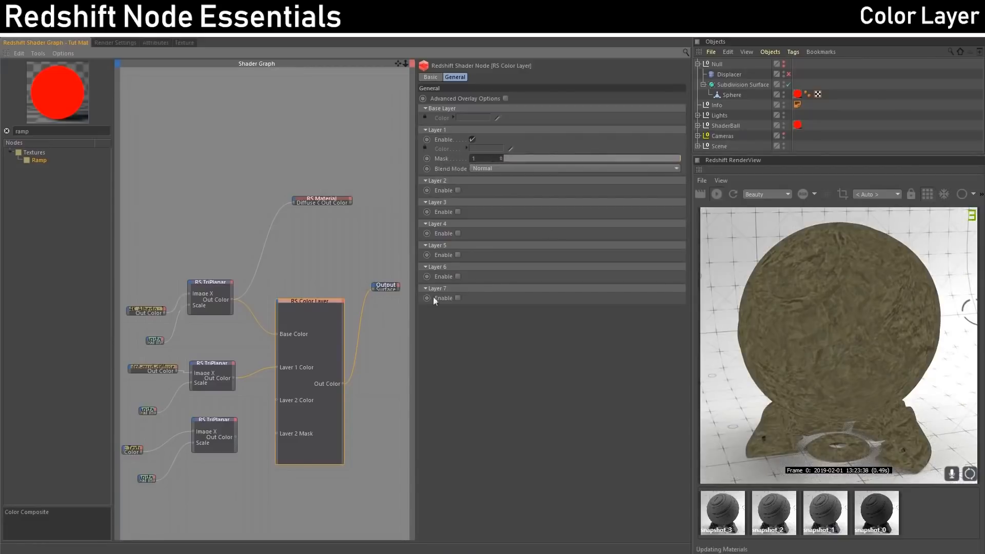
# Connect the lowest RS TriPlanar to the Output's surface and move it and its scale Constant away from the Color Layer.
pyautogui.click(217, 420)
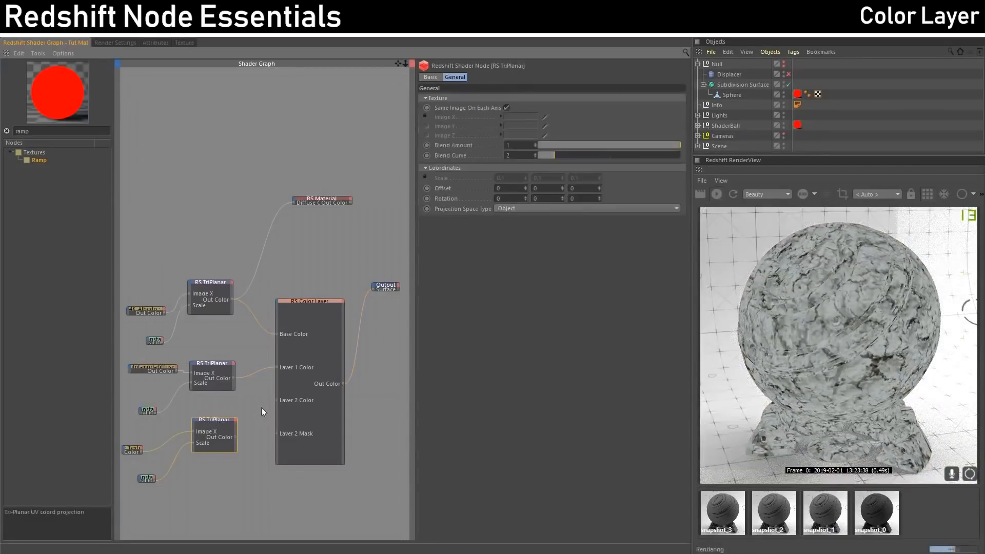
pyautogui.keyDown('alt'); pyautogui.moveTo(260, 408); pyautogui.dragTo(249, 374, button='middle'); pyautogui.keyUp('alt')
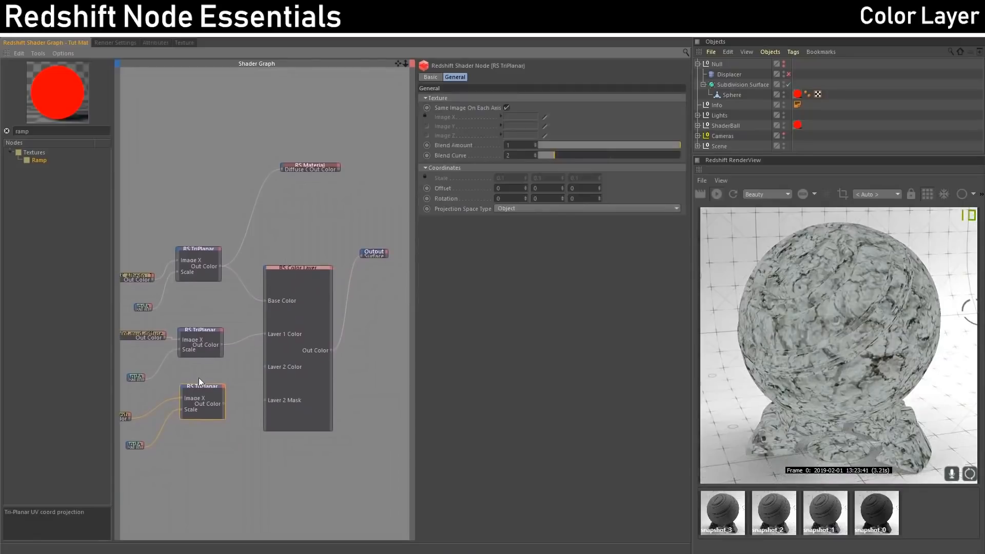
pyautogui.press('o')
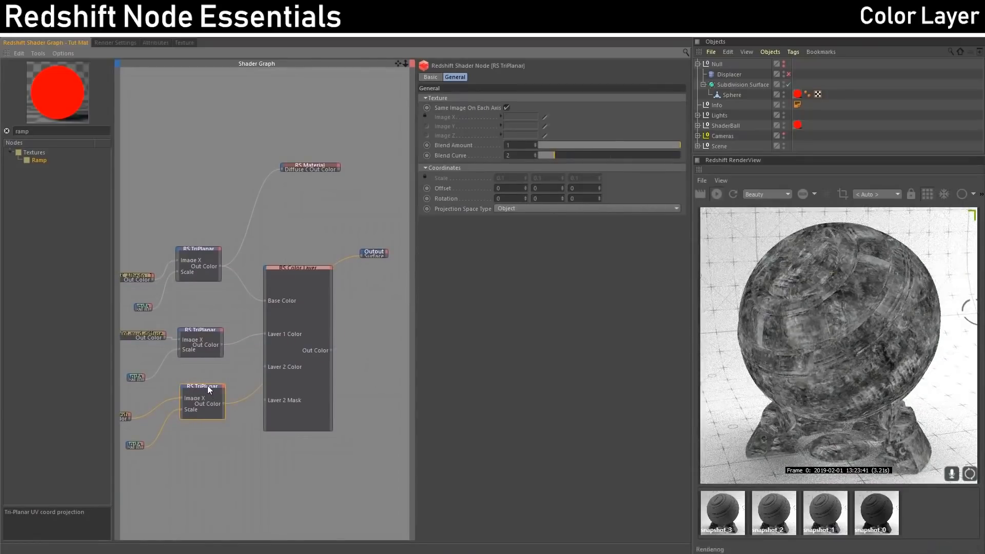
pyautogui.moveTo(207, 386); pyautogui.dragTo(188, 406)
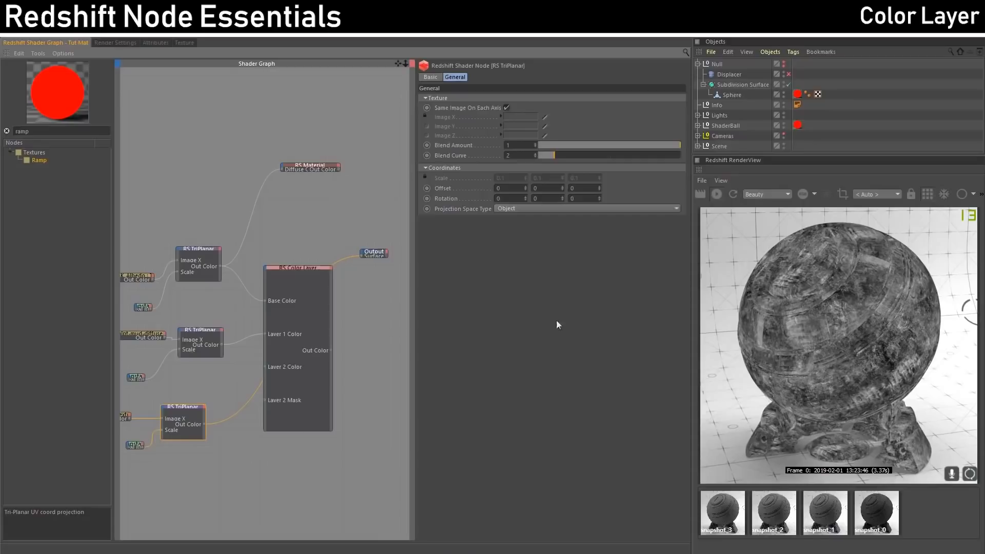
pyautogui.moveTo(137, 443); pyautogui.dragTo(125, 441)
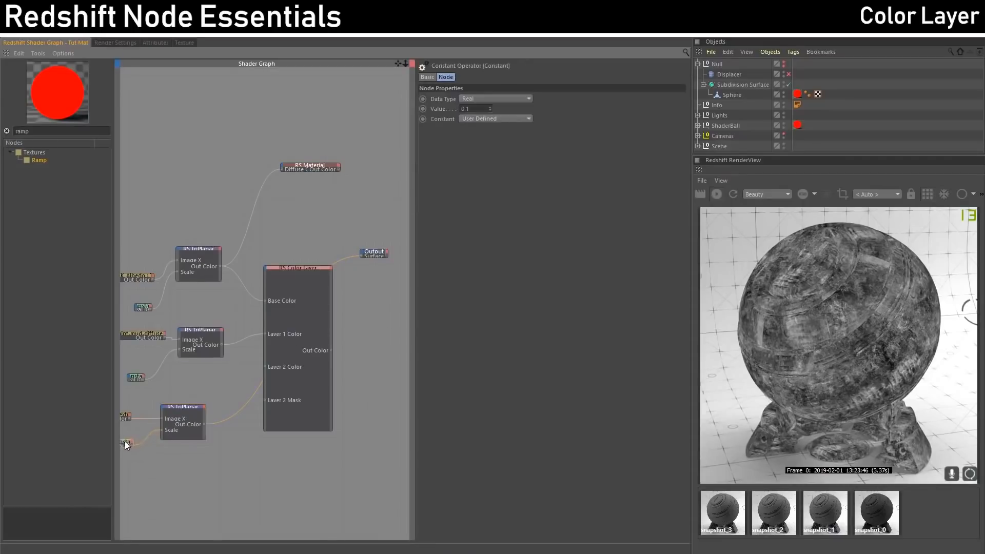
pyautogui.moveTo(186, 404); pyautogui.dragTo(172, 416)
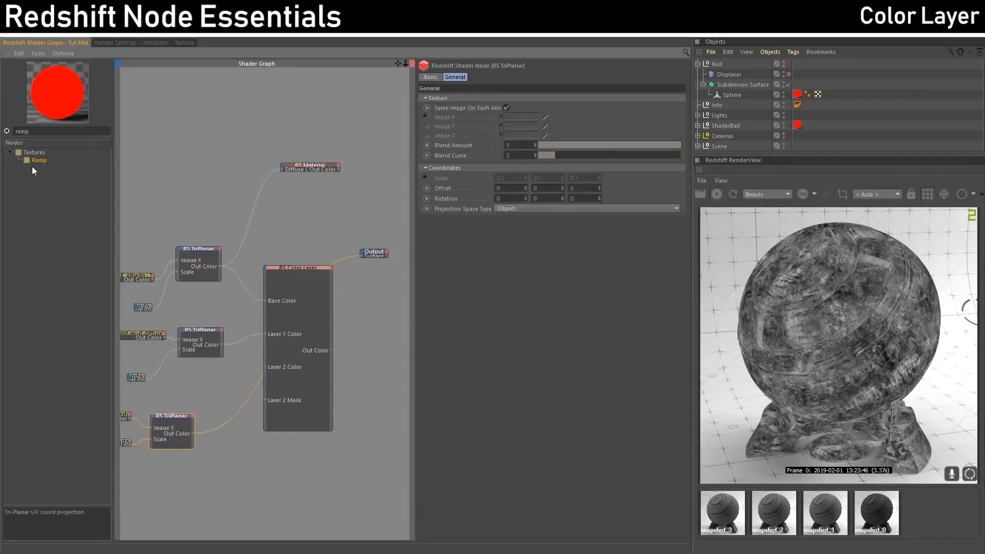
# Add a Ramp node beside the lowest RS TriPlanar, feed the texture into its Alt Input, and connect the Ramp to the Output's surface.
pyautogui.moveTo(34, 162); pyautogui.dragTo(229, 437)
pyautogui.click(279, 448)
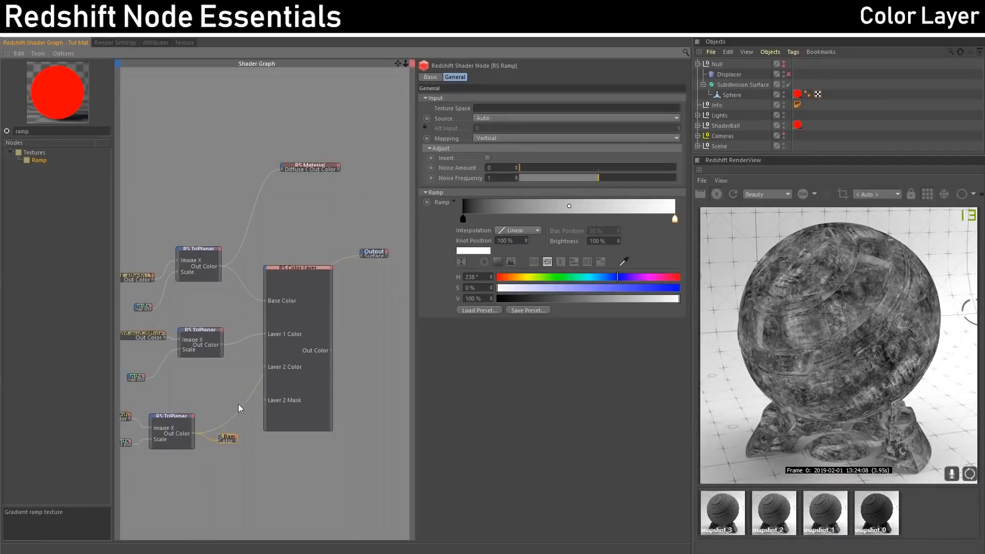
pyautogui.press('o')
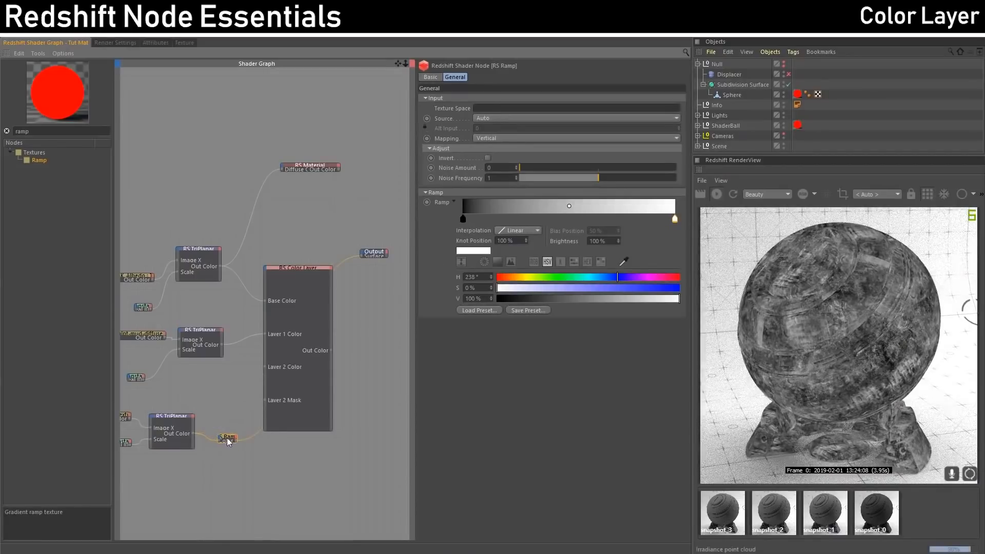
# Raise the Ramp's contrast by moving the black knot to about 4.4% and the white knot to about 46.5%.
pyautogui.moveTo(227, 438); pyautogui.dragTo(223, 432)
pyautogui.moveTo(463, 222); pyautogui.dragTo(473, 223)
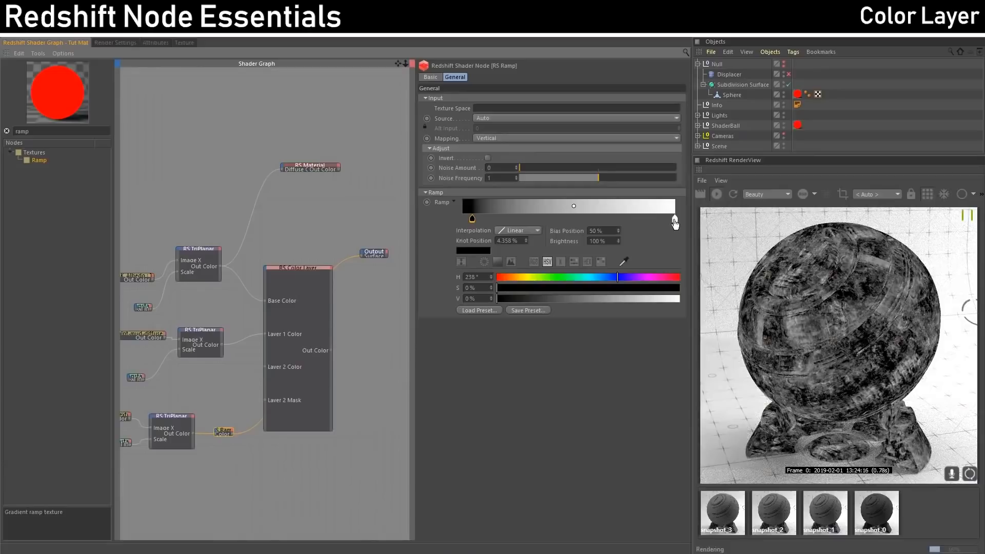
pyautogui.moveTo(675, 220); pyautogui.dragTo(561, 221)
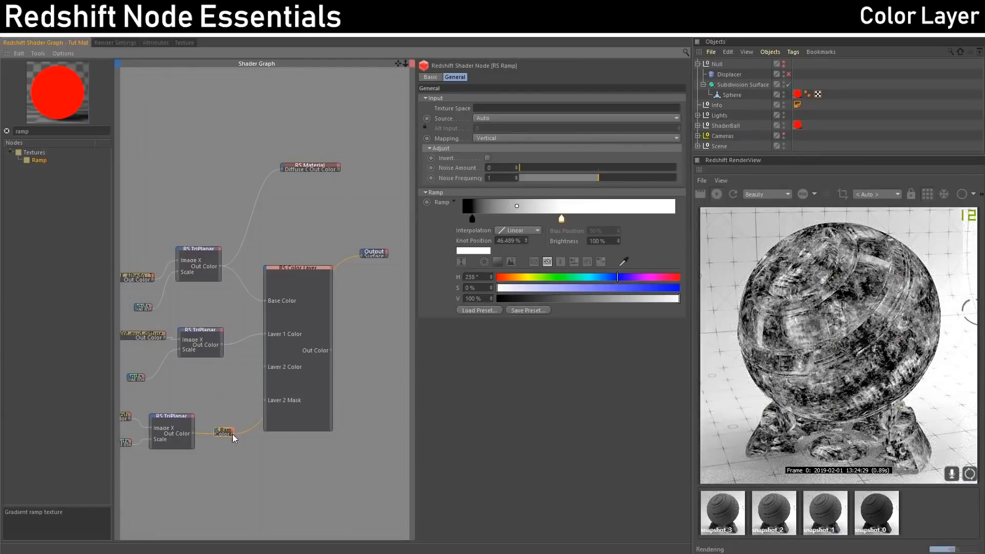
# Connect the Ramp to the Color Layer's Layer 1 Mask and compare the Ramp and the Color Layer on the Output's surface.
pyautogui.moveTo(272, 364); pyautogui.dragTo(265, 268)
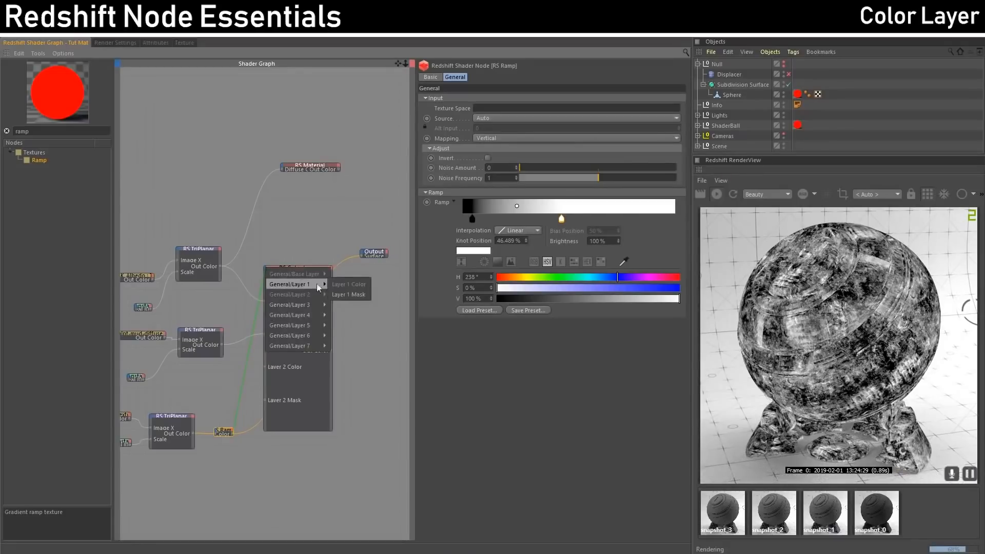
pyautogui.click(351, 295)
pyautogui.click(305, 272)
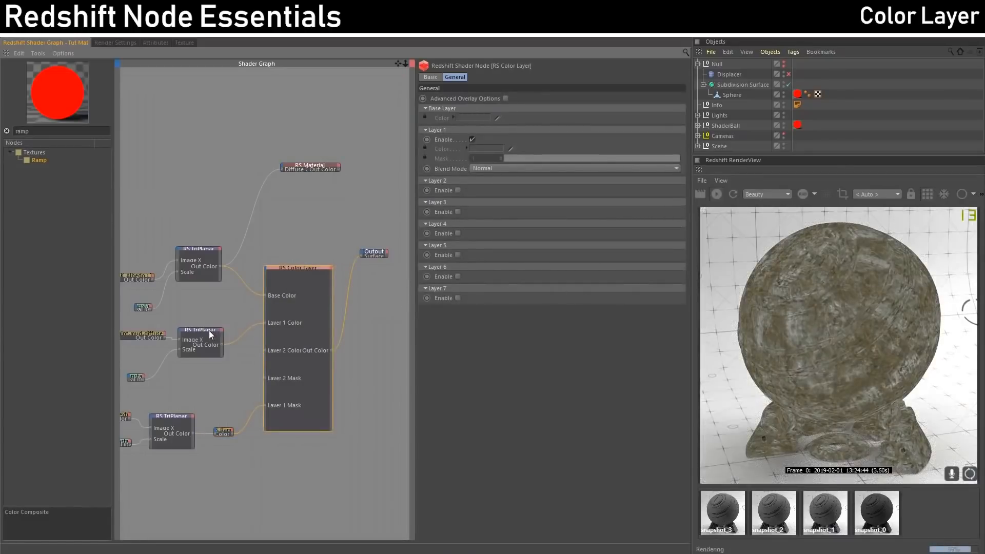
pyautogui.click(226, 431)
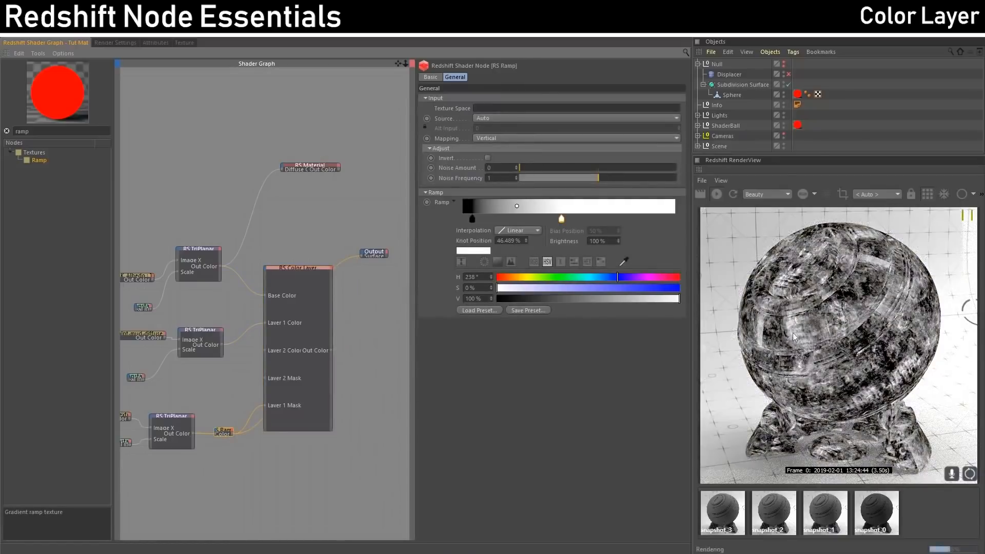
pyautogui.click(314, 271)
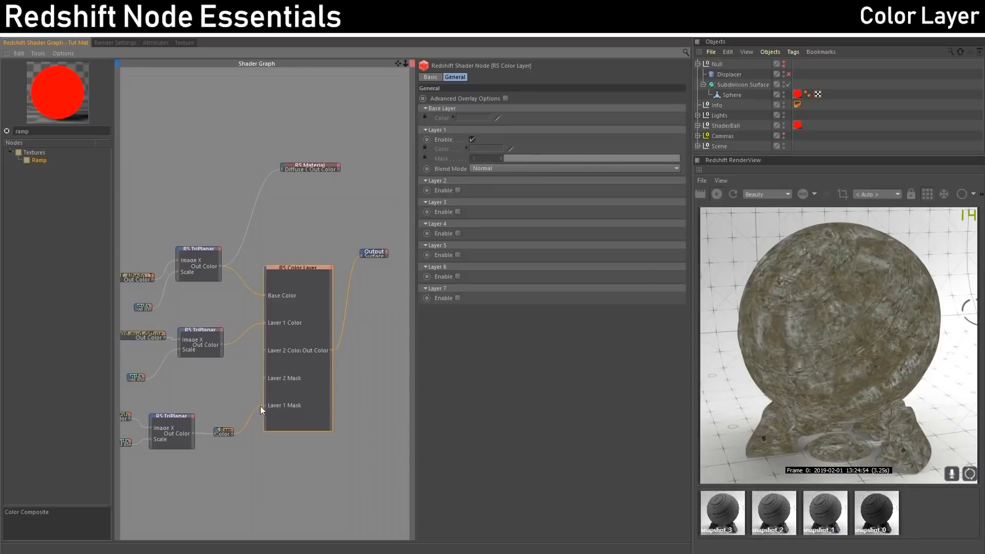
# Disconnect the Ramp from Layer 1 Mask and step Layer 1's blend mode through Average, Add, Subtract, Multiply, Difference and Lighten.
pyautogui.moveTo(260, 405); pyautogui.dragTo(248, 413)
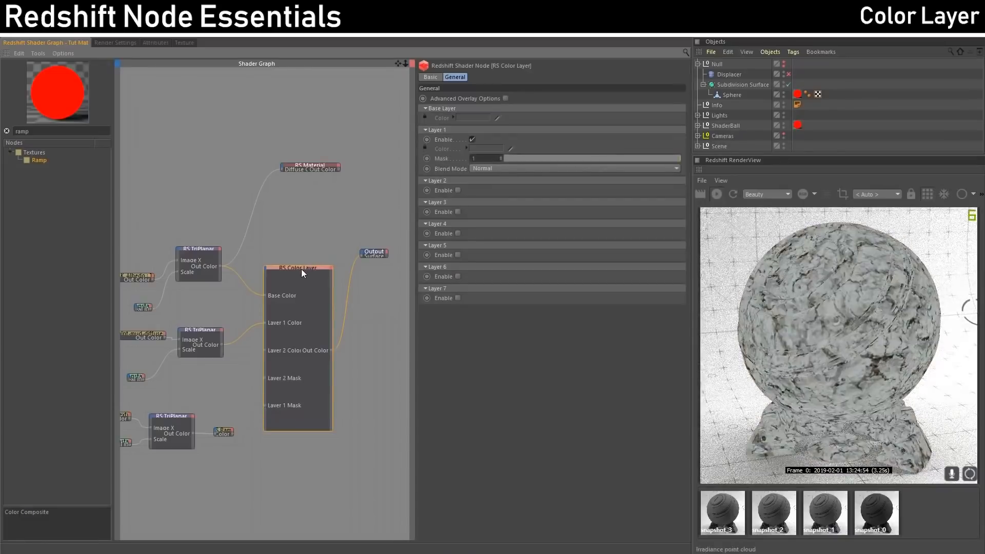
pyautogui.click(497, 169)
pyautogui.click(497, 169)
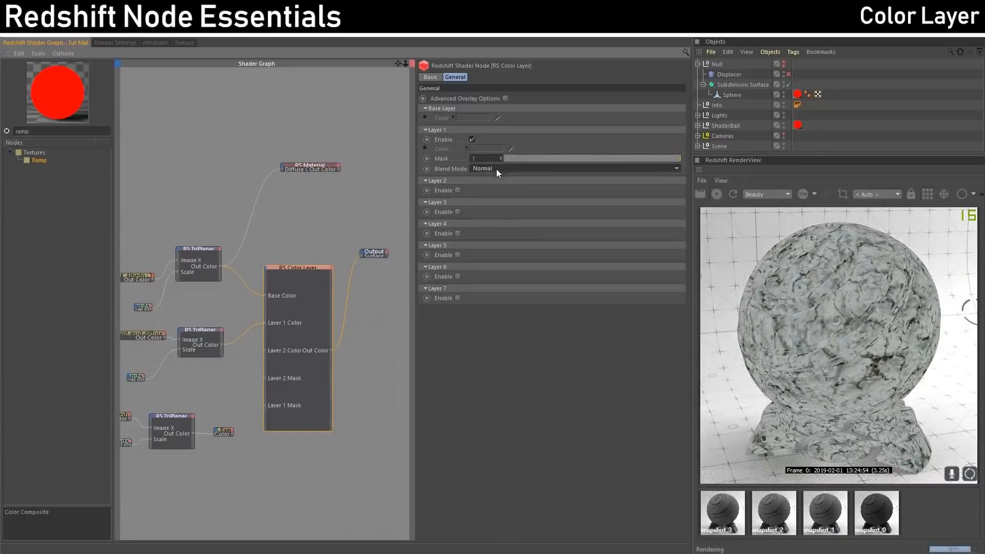
pyautogui.press('Down')
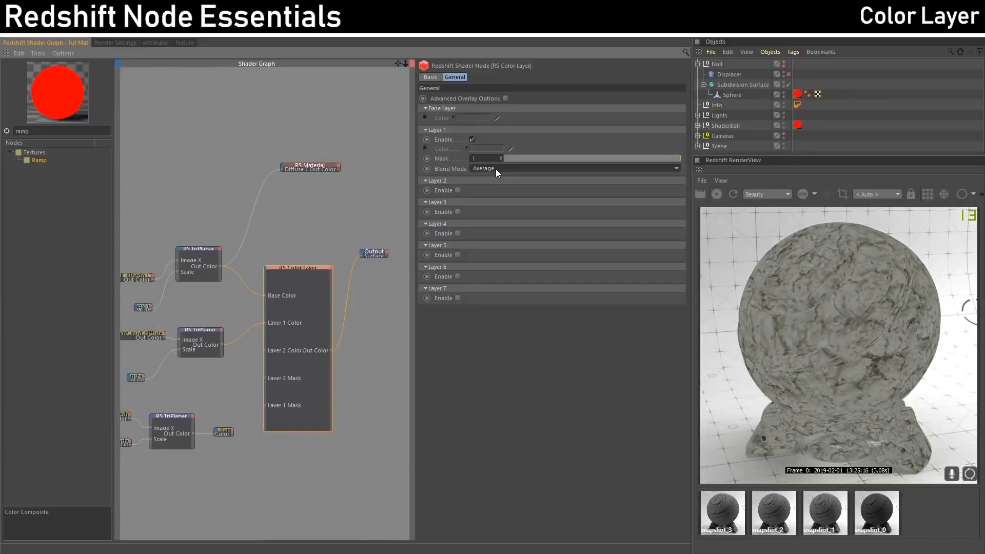
pyautogui.press('Down')
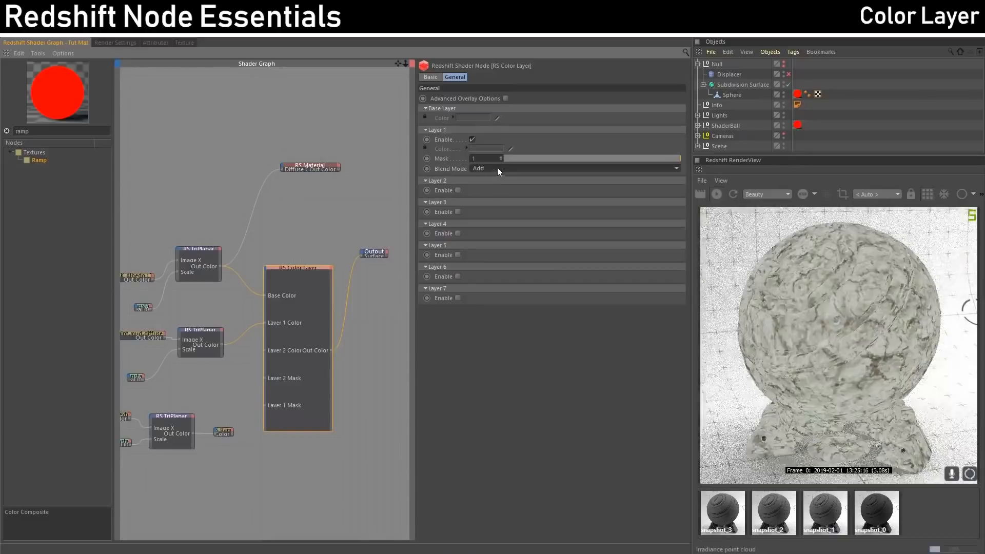
pyautogui.press('Down')
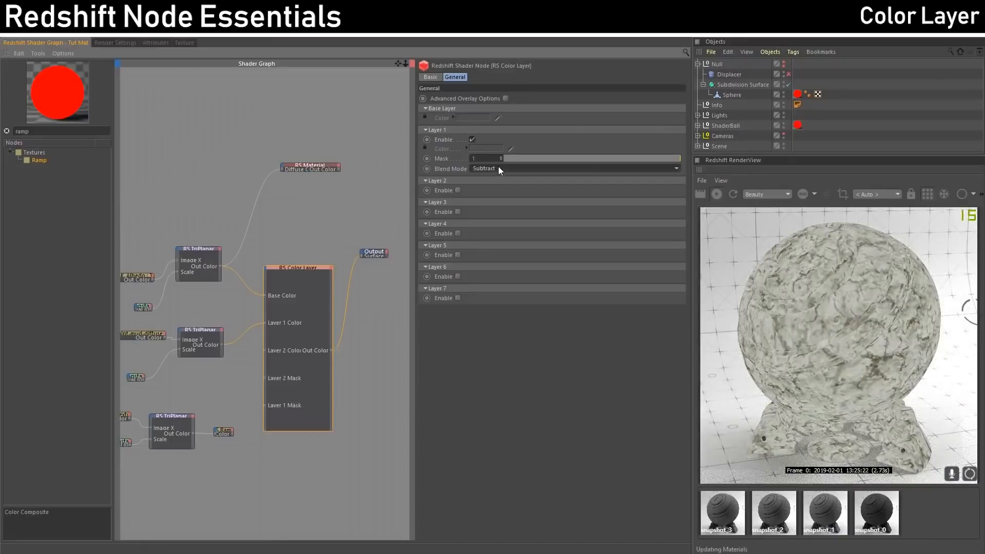
pyautogui.press('Down')
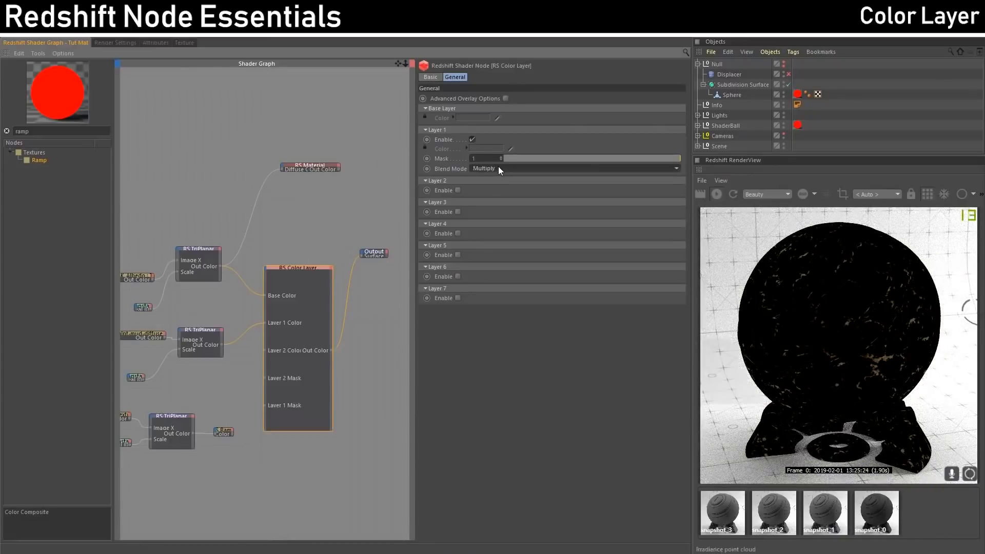
pyautogui.press('Down')
pyautogui.press('Down')
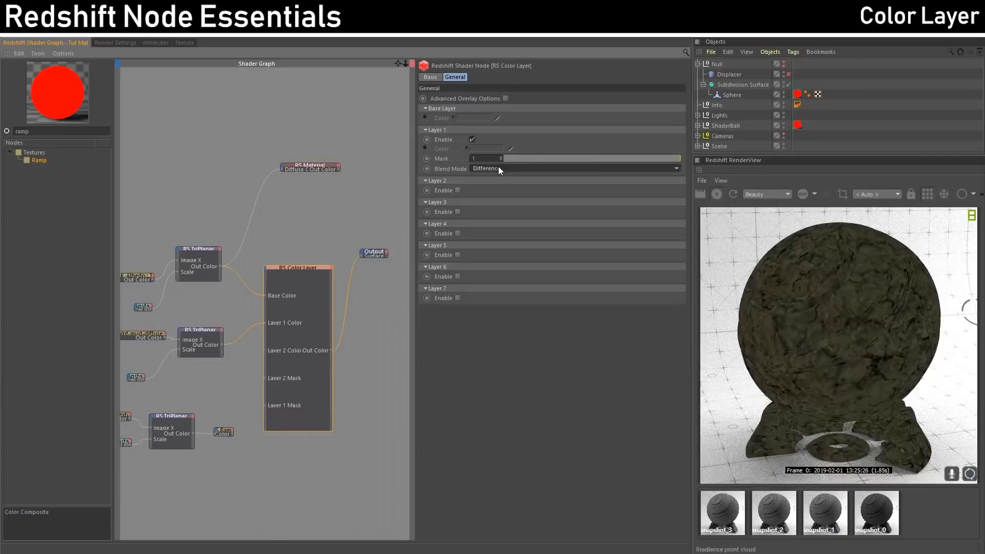
pyautogui.press('Down')
# Set Layer 1's blend mode to Overlay and reconnect the Ramp to the Color Layer's Layer 1 Mask.
pyautogui.click(498, 166)
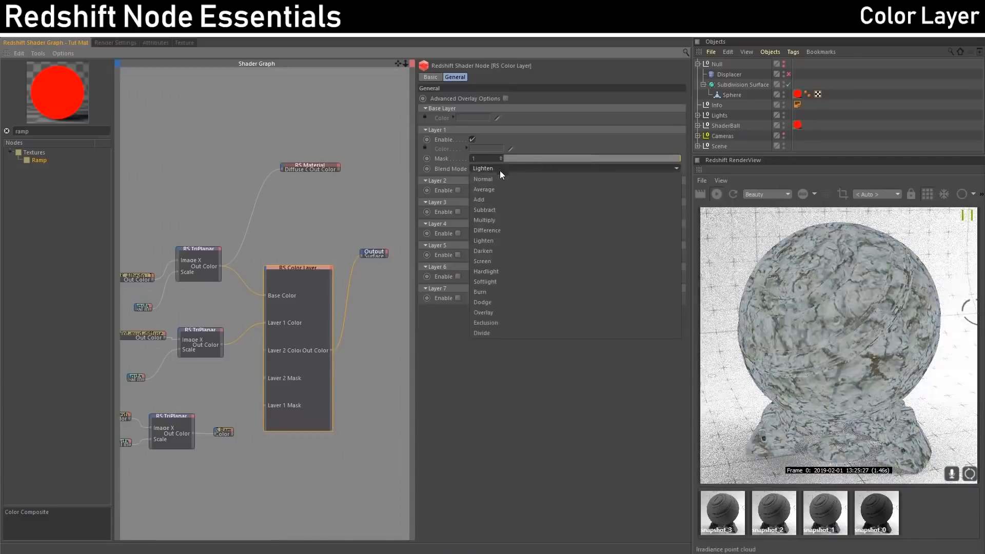
pyautogui.click(485, 312)
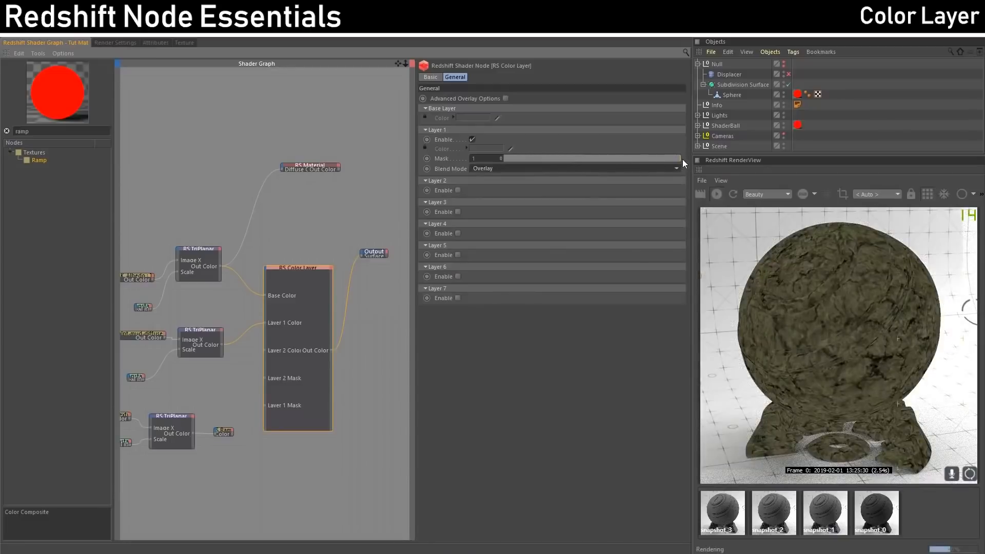
pyautogui.moveTo(679, 158)
pyautogui.mouseDown()
pyautogui.moveTo(549, 159)
pyautogui.moveTo(697, 165)
pyautogui.mouseUp()
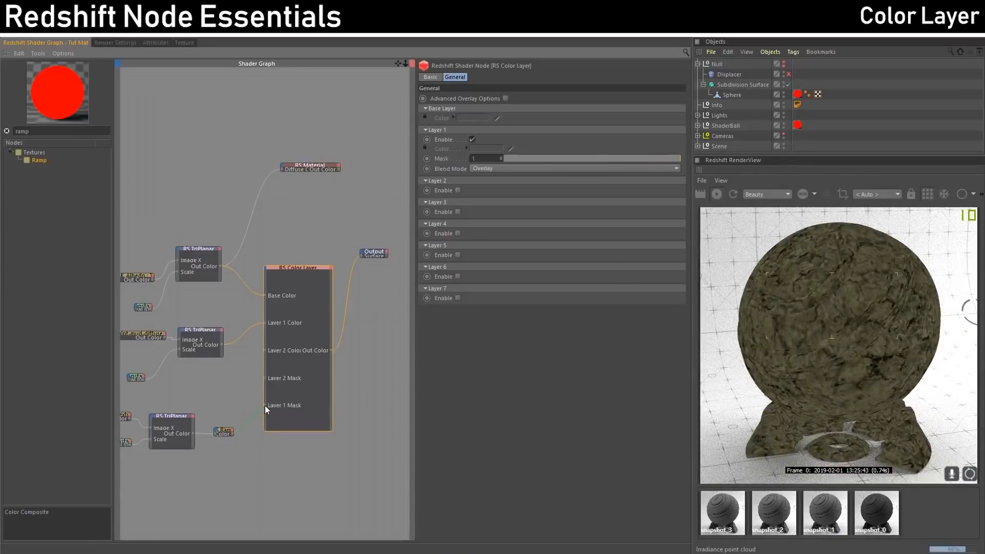
pyautogui.moveTo(264, 406); pyautogui.dragTo(265, 405)
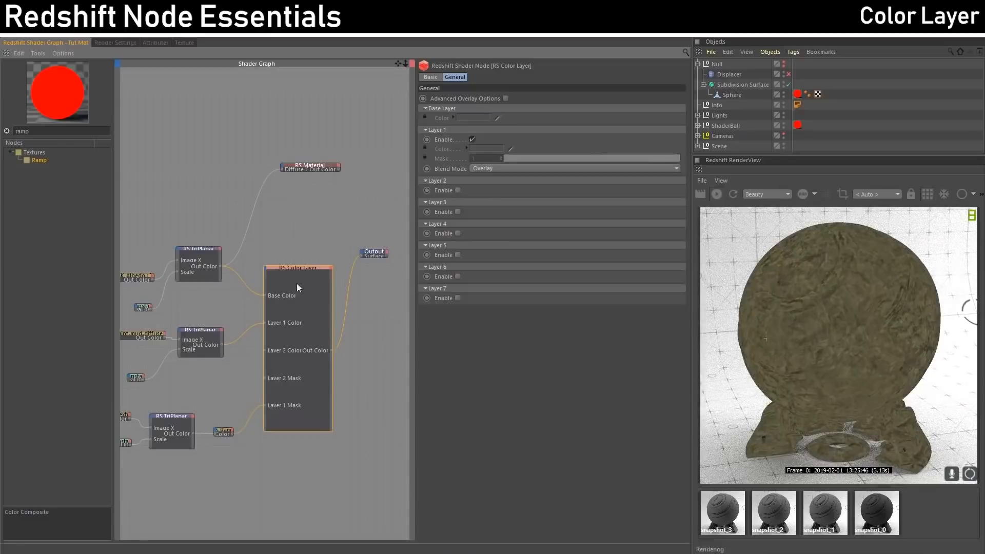
# Try the Normal and Add blend modes on the masked Layer 1, ending with Multiply.
pyautogui.click(550, 169)
pyautogui.click(524, 179)
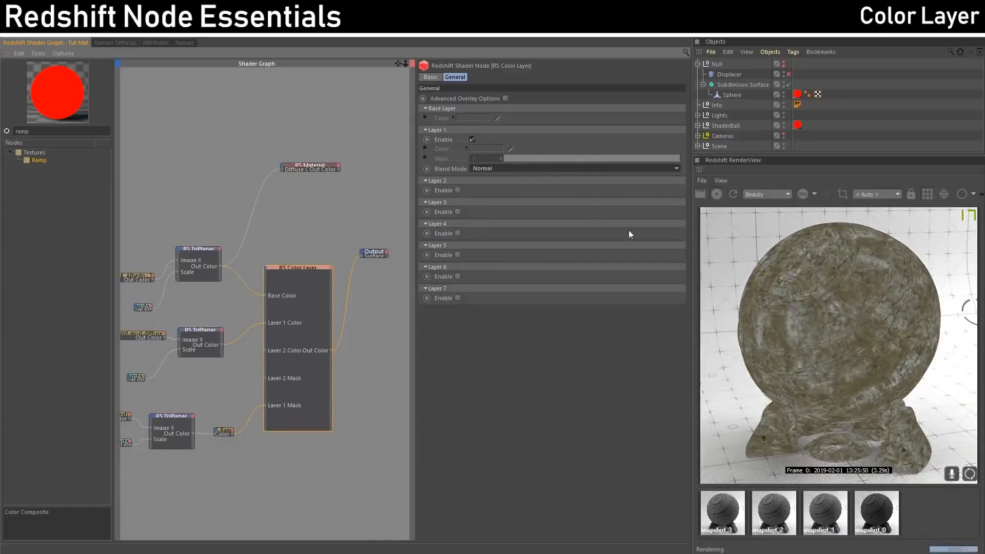
pyautogui.click(528, 169)
pyautogui.click(485, 199)
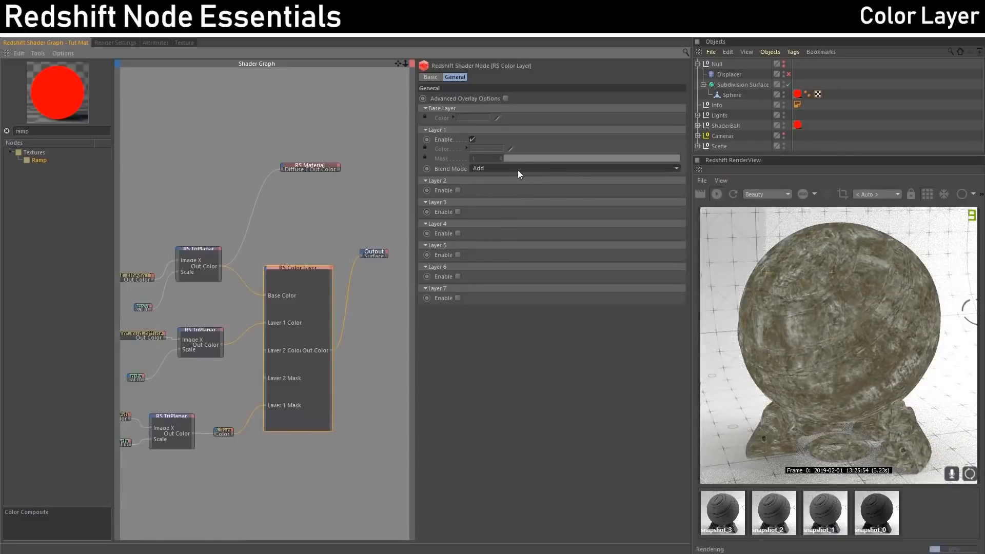
pyautogui.click(518, 169)
pyautogui.click(492, 221)
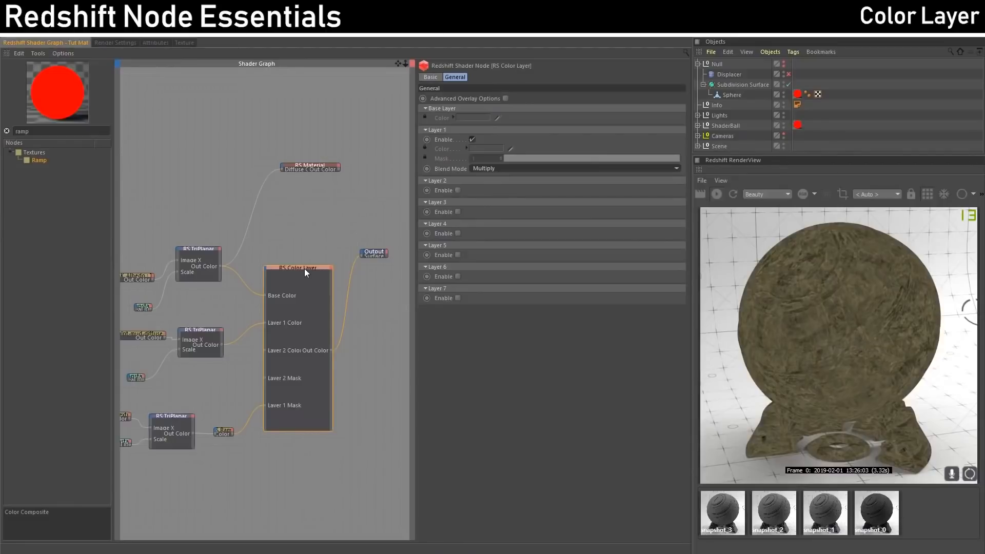
# Duplicate the Color Layer node beside the original and feed the original's Out Color into the copy's Base Color.
pyautogui.keyDown('ctrl'); pyautogui.moveTo(303, 269); pyautogui.dragTo(367, 325); pyautogui.keyUp('ctrl')
pyautogui.scroll(-3, 368, 302)
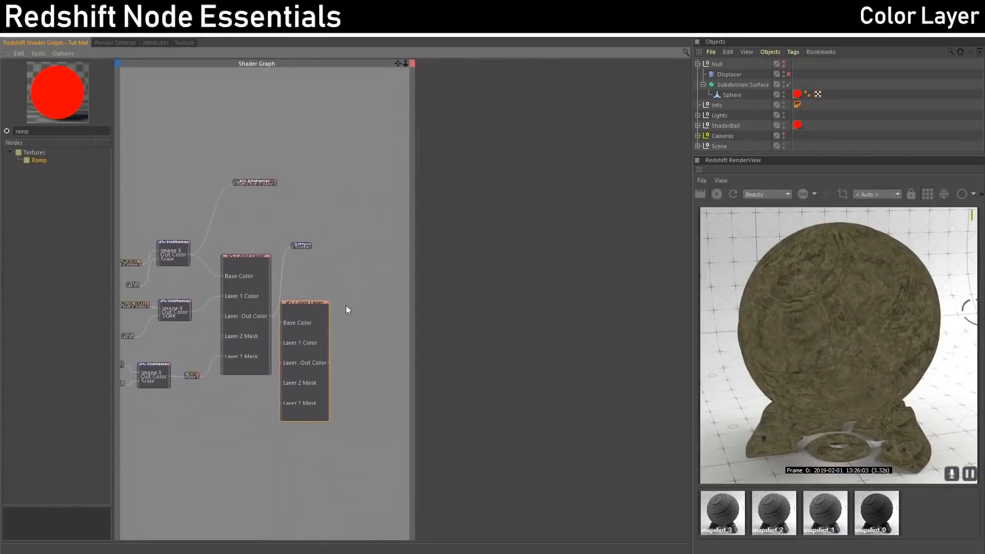
pyautogui.click(251, 260)
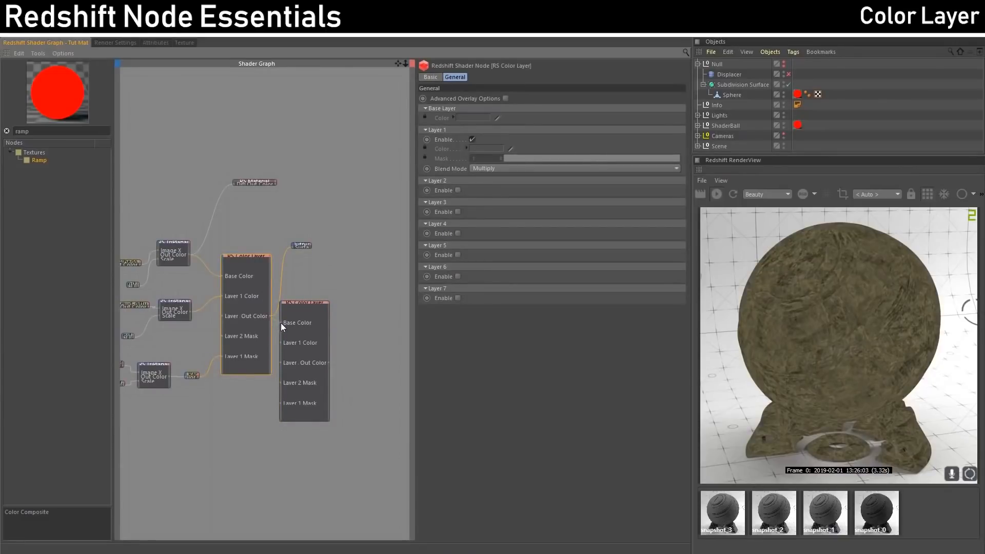
pyautogui.click(307, 315)
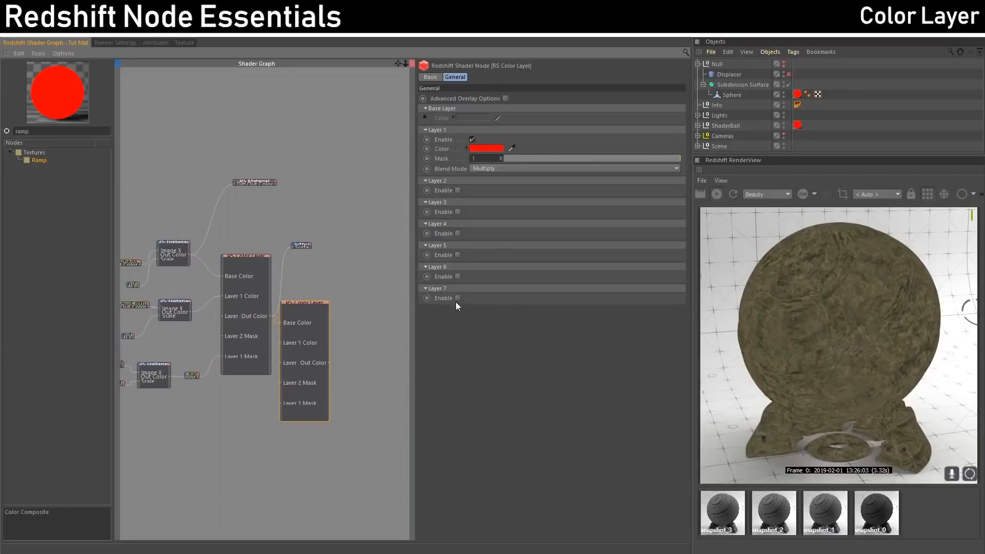
pyautogui.moveTo(312, 301); pyautogui.dragTo(324, 317)
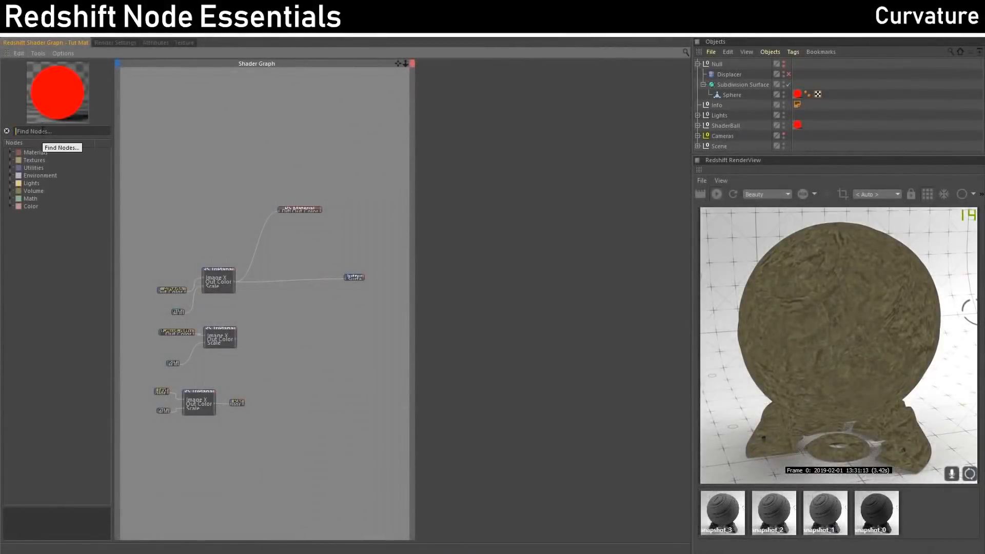
# Add a Curvature node to the graph between the upper RS TriPlanar and the Output, and connect it to the Output's surface.
pyautogui.write('curv')
pyautogui.moveTo(41, 162); pyautogui.dragTo(296, 308)
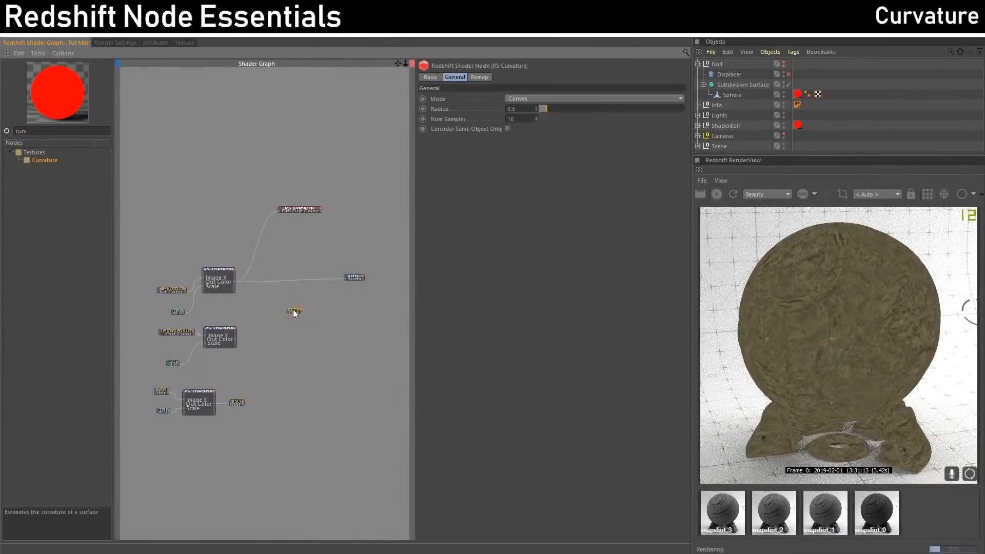
pyautogui.press('o')
pyautogui.moveTo(295, 310); pyautogui.dragTo(279, 300)
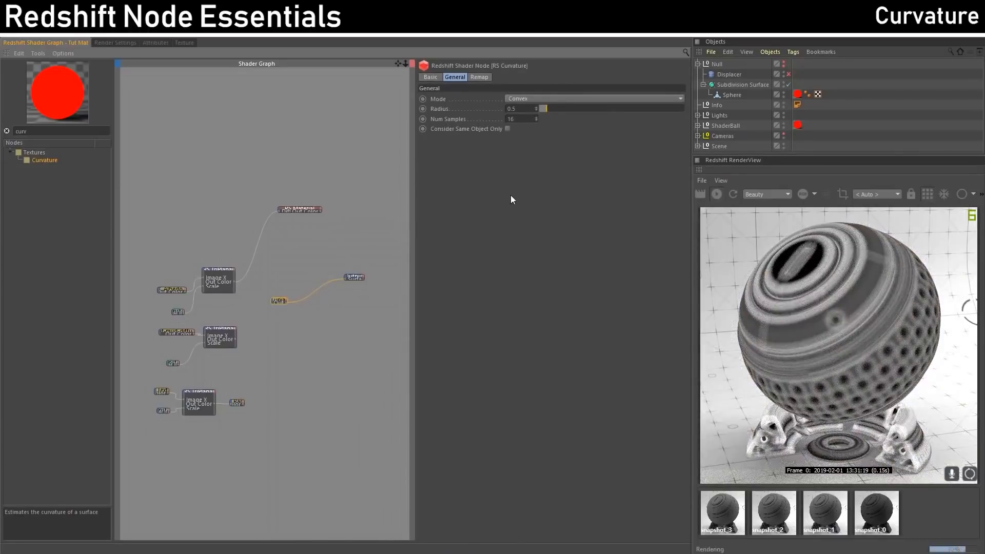
# Review the Curvature node's modes, choose Convex, and set the radius to 0.02.
pyautogui.click(526, 100)
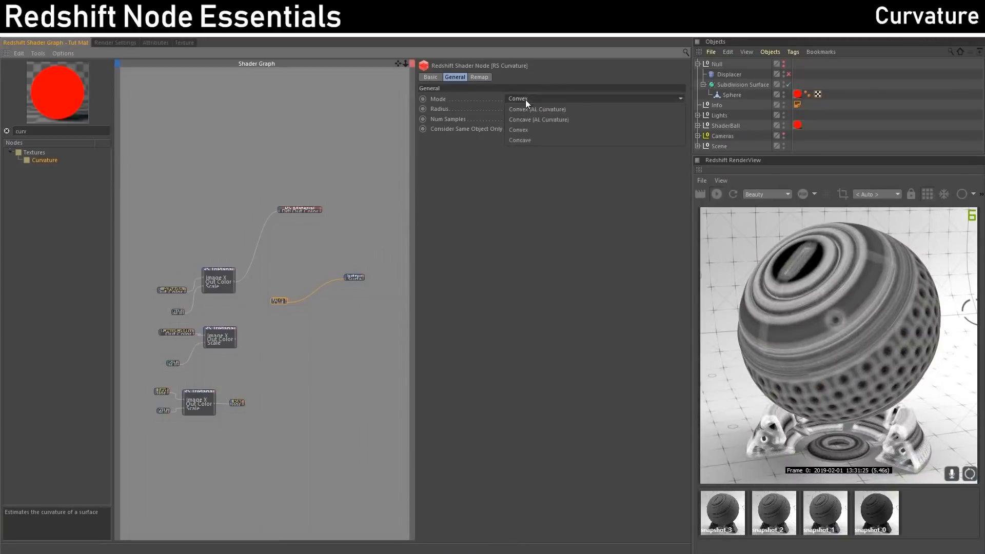
pyautogui.click(528, 130)
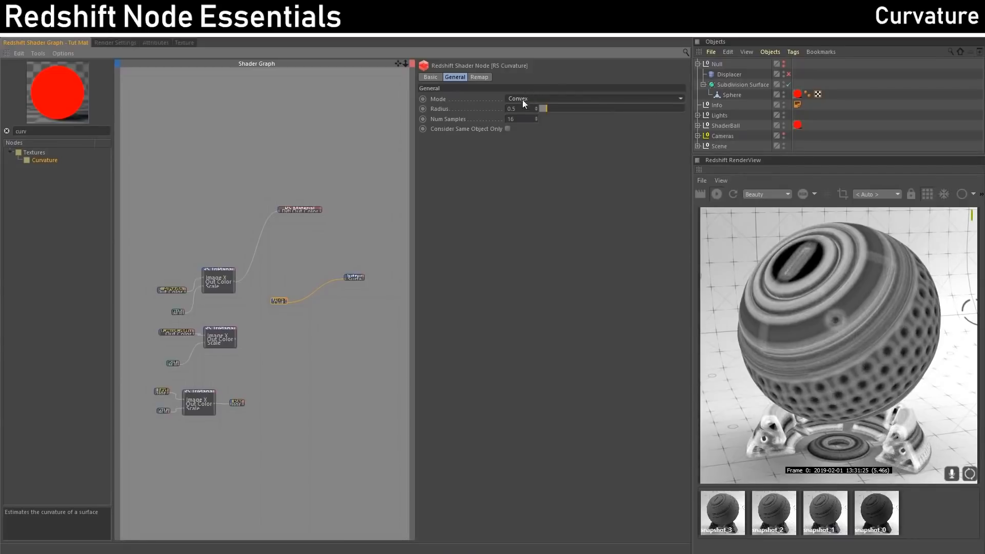
pyautogui.moveTo(512, 108); pyautogui.dragTo(525, 110)
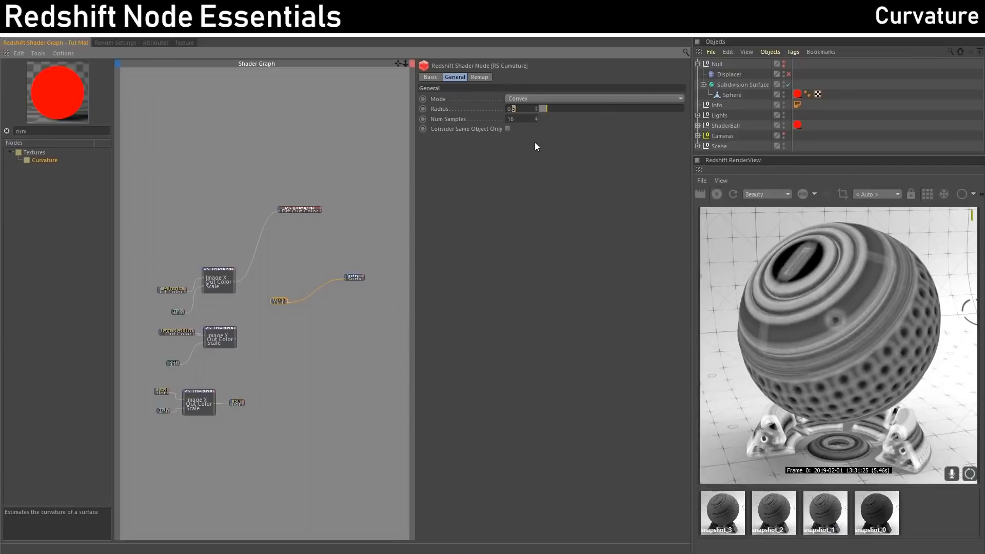
pyautogui.press('BackSpace')
pyautogui.write('02')
pyautogui.press('Return')
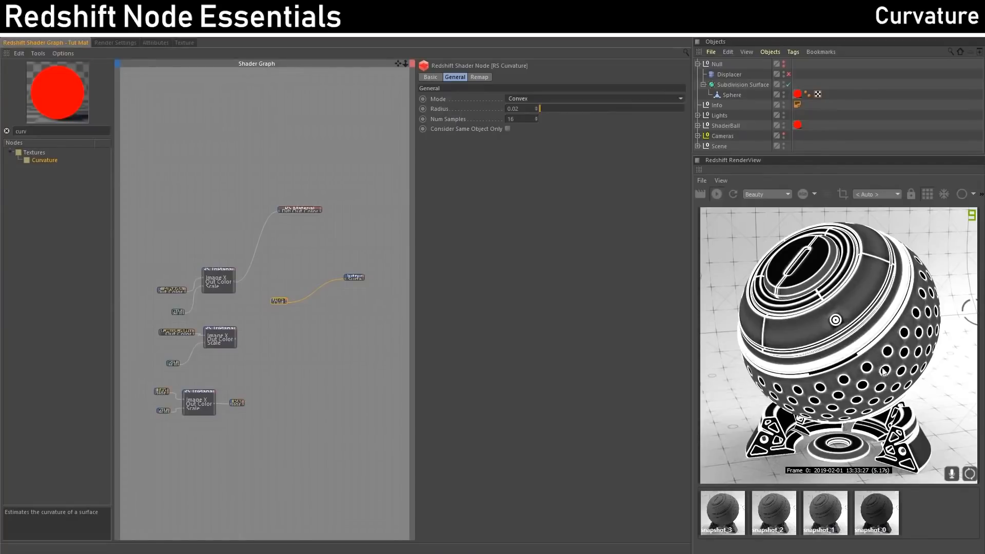
# Switch the Curvature node's mode to Concave and enable Consider Same Object Only.
pyautogui.click(544, 98)
pyautogui.click(524, 139)
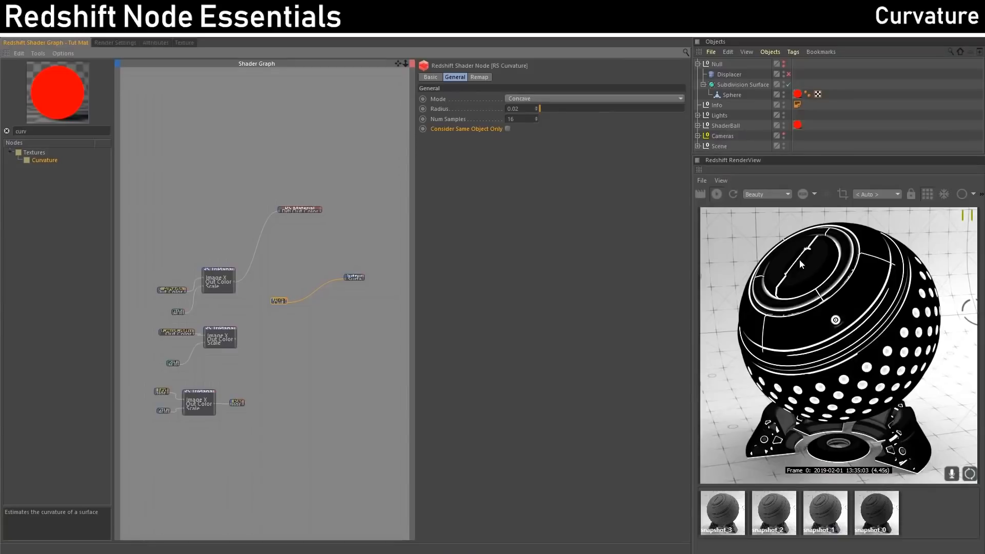
pyautogui.click(508, 129)
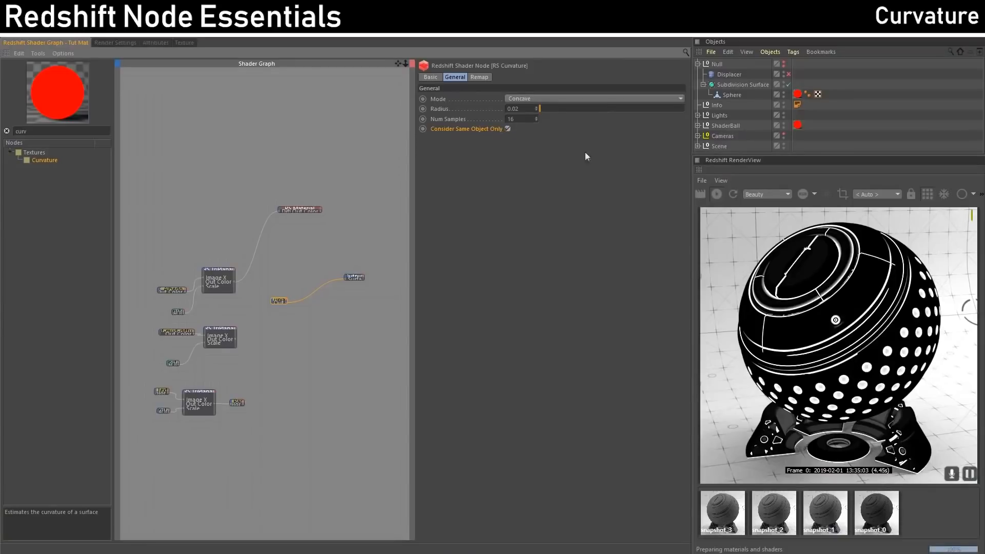
# Expand the ShaderBall hierarchy and examine the separate objects it is built from, then collapse its SDS group.
pyautogui.click(698, 125)
pyautogui.scroll(-2, 739, 125)
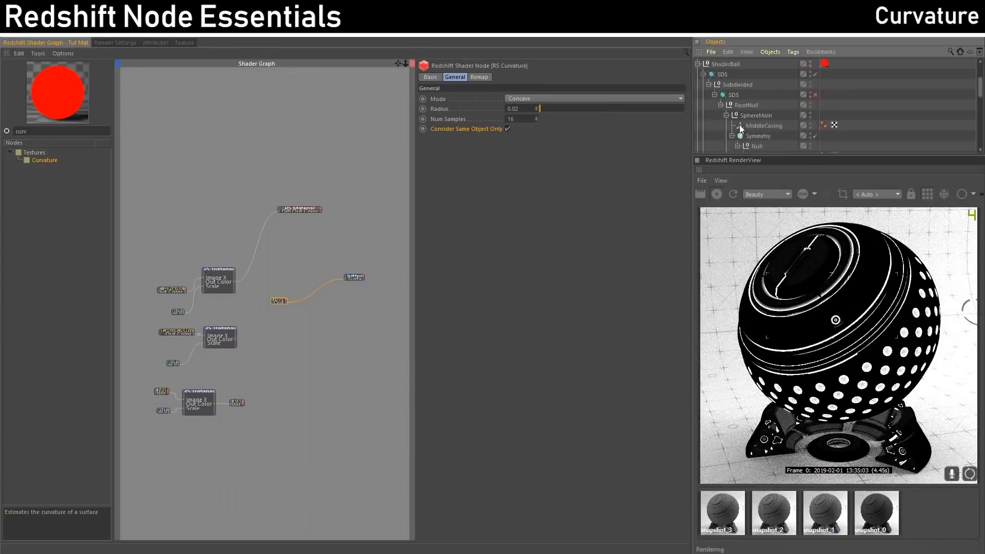
pyautogui.scroll(-2, 754, 117)
pyautogui.scroll(4, 759, 114)
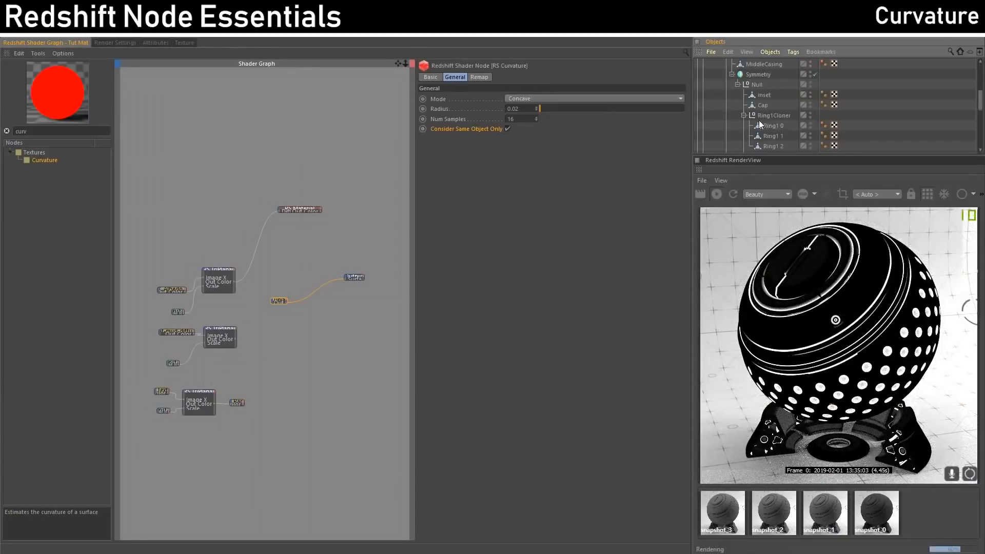
pyautogui.scroll(-6, 747, 125)
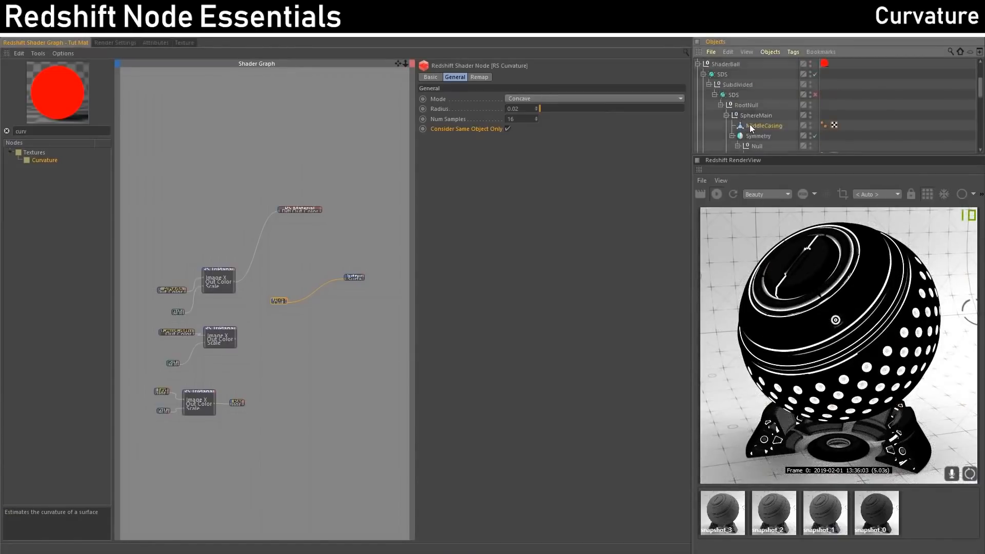
pyautogui.scroll(6, 760, 125)
pyautogui.click(703, 75)
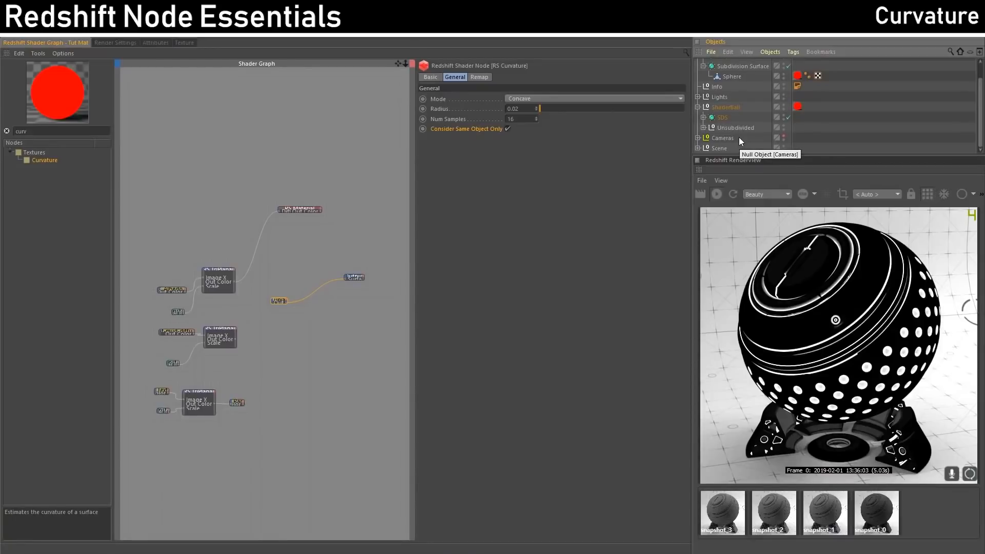
# Disable Consider Same Object Only on the Curvature node and set its mode to Convex.
pyautogui.click(507, 129)
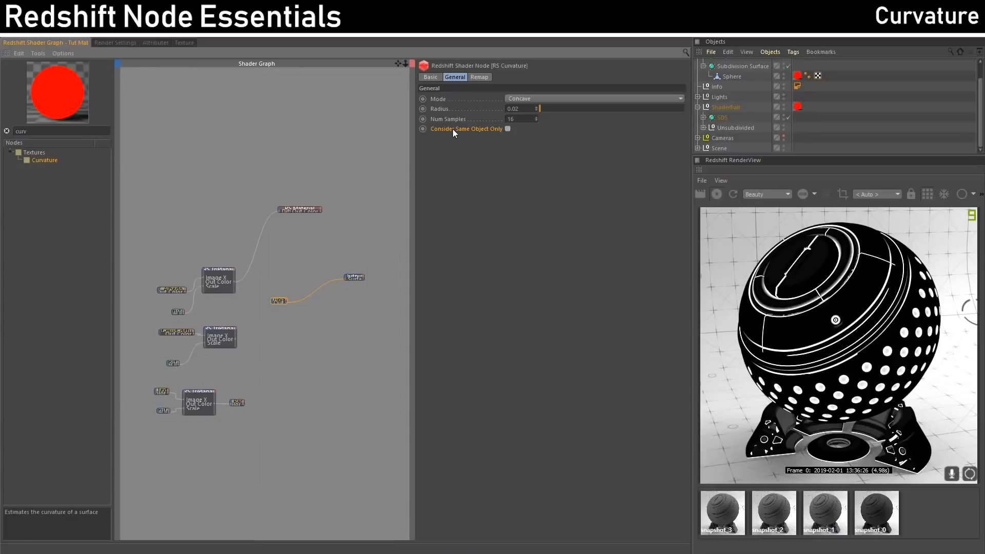
pyautogui.click(548, 100)
pyautogui.click(530, 130)
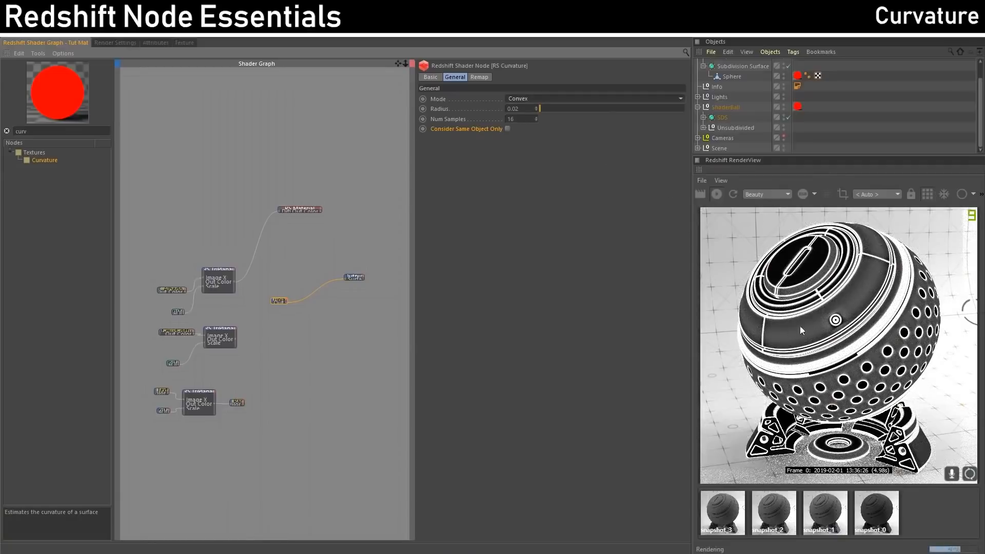
# Lower the bias in the Curvature node's remap settings to about 0.069.
pyautogui.click(479, 77)
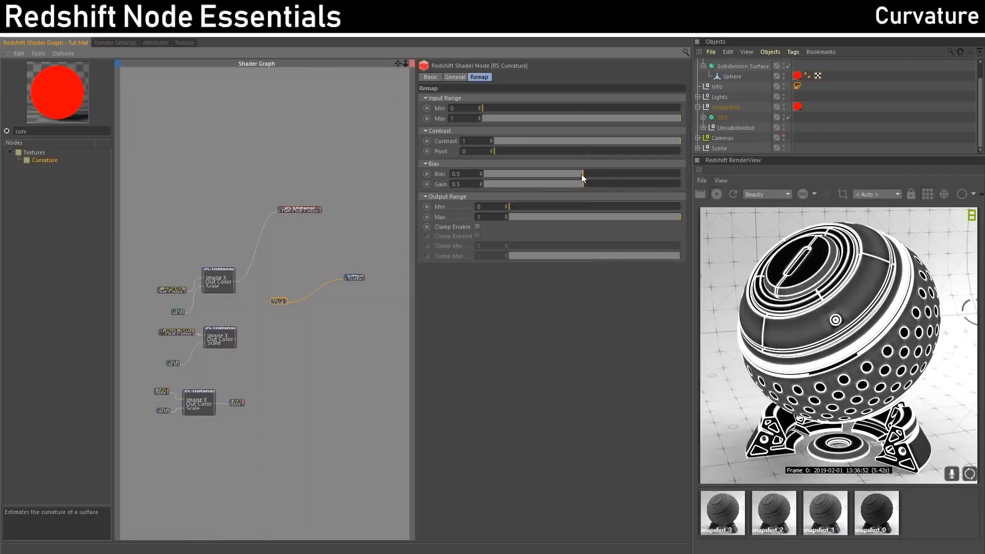
pyautogui.moveTo(582, 174); pyautogui.dragTo(507, 175)
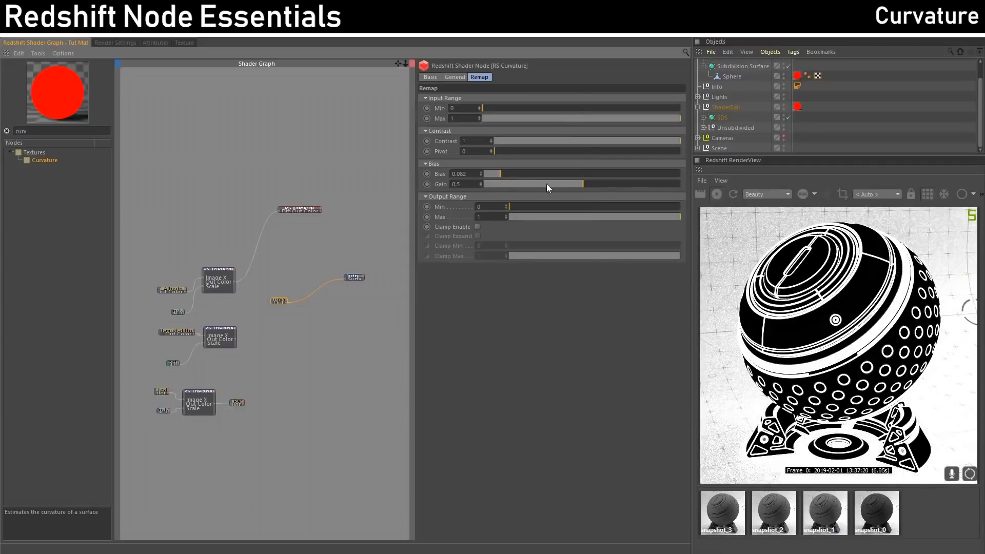
pyautogui.moveTo(498, 173)
pyautogui.mouseDown()
pyautogui.moveTo(543, 171)
pyautogui.moveTo(497, 173)
pyautogui.mouseUp()
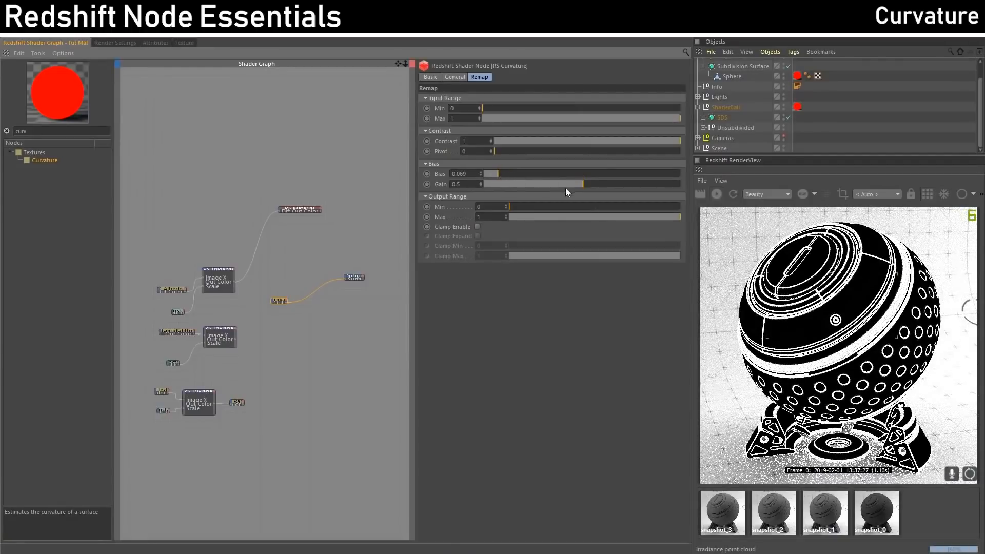
# Return the Curvature node's bias to 0.5 and try a gain of about 0.934 before restoring it to 0.5.
pyautogui.moveTo(540, 174); pyautogui.dragTo(660, 174)
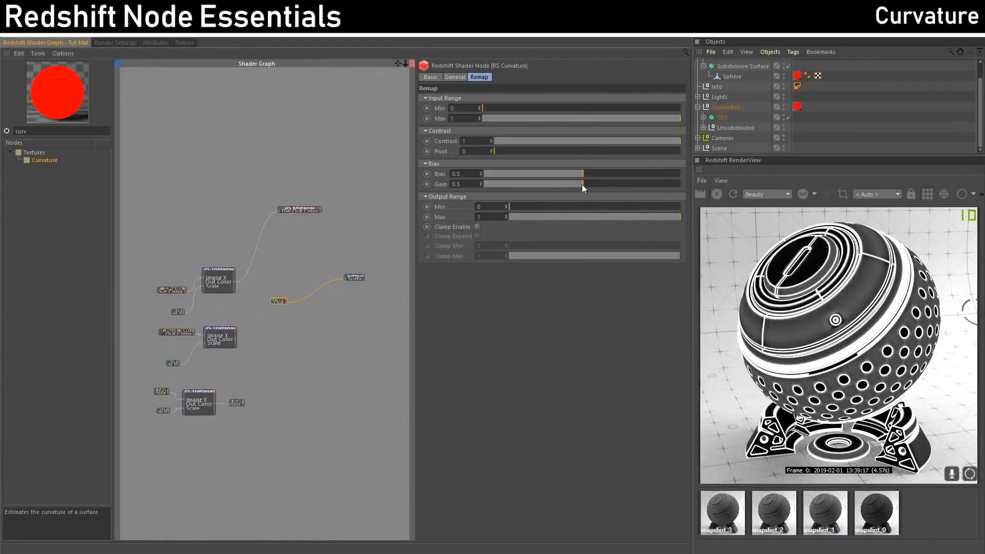
pyautogui.moveTo(581, 184); pyautogui.dragTo(646, 191)
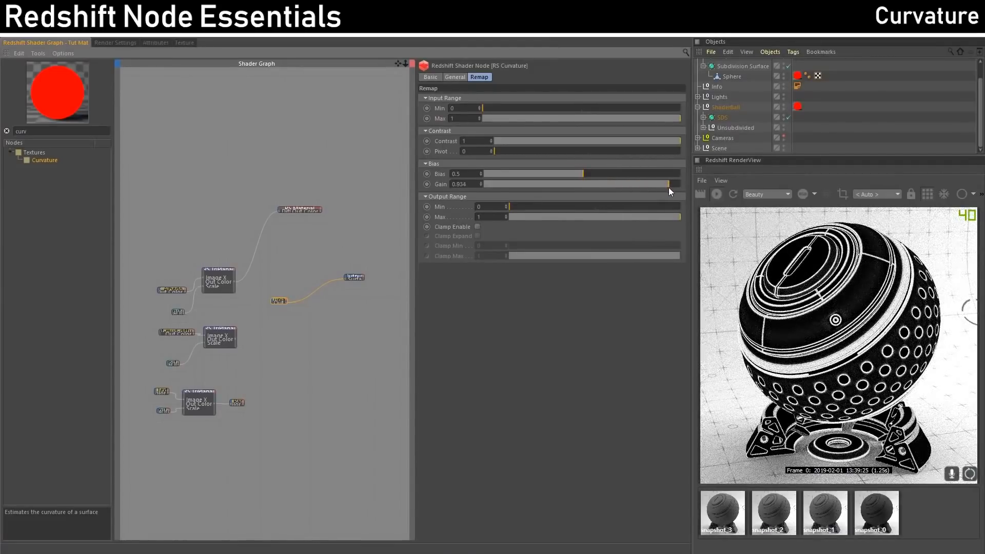
pyautogui.moveTo(568, 185)
pyautogui.mouseDown()
pyautogui.moveTo(513, 184)
pyautogui.moveTo(583, 186)
pyautogui.mouseUp()
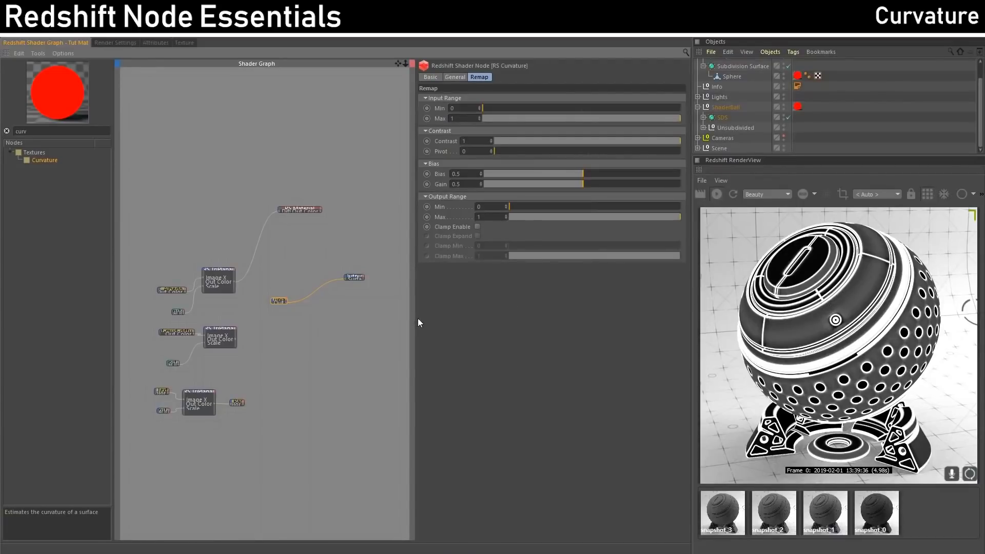
# Preview the Ramp node of the lowest TriPlanar chain in the render and switch the output back to the Curvature node.
pyautogui.click(238, 402)
pyautogui.press('o')
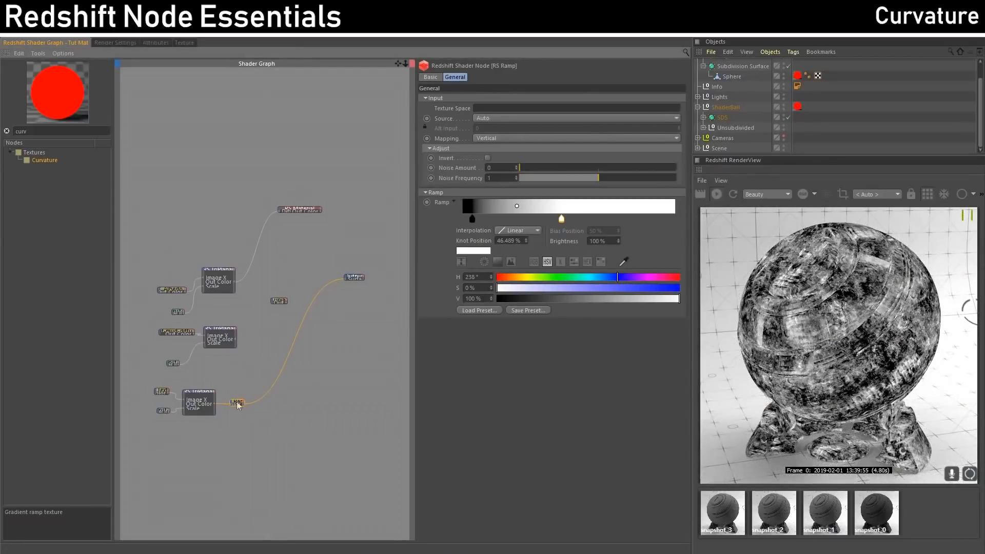
pyautogui.moveTo(236, 401); pyautogui.dragTo(241, 392)
pyautogui.click(280, 301)
pyautogui.moveTo(302, 318)
pyautogui.mouseDown()
pyautogui.moveTo(289, 330)
pyautogui.moveTo(278, 300)
pyautogui.moveTo(290, 313)
pyautogui.mouseUp()
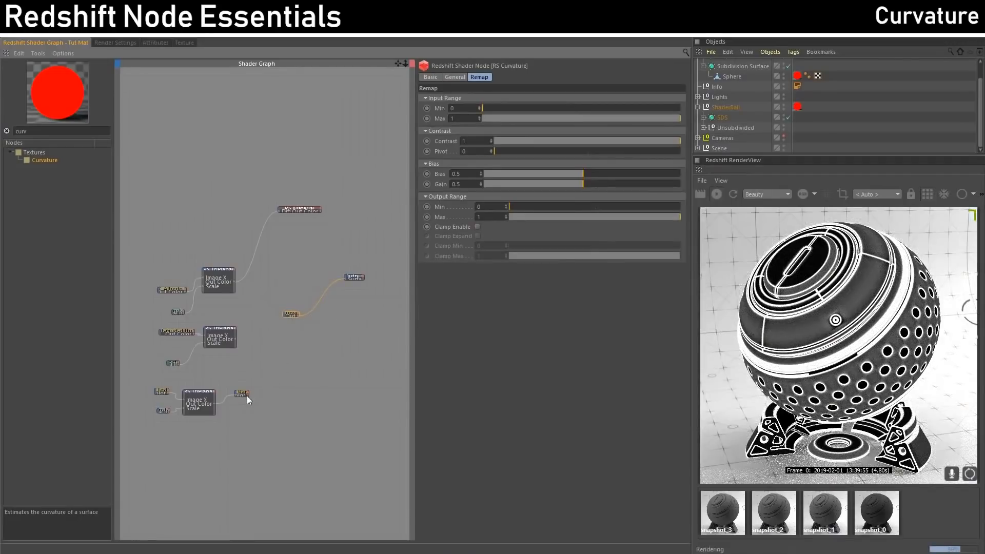
# Connect the Ramp node's output to the Curvature node's Contrast Val input under Remap/Contrast.
pyautogui.moveTo(247, 395); pyautogui.dragTo(288, 382)
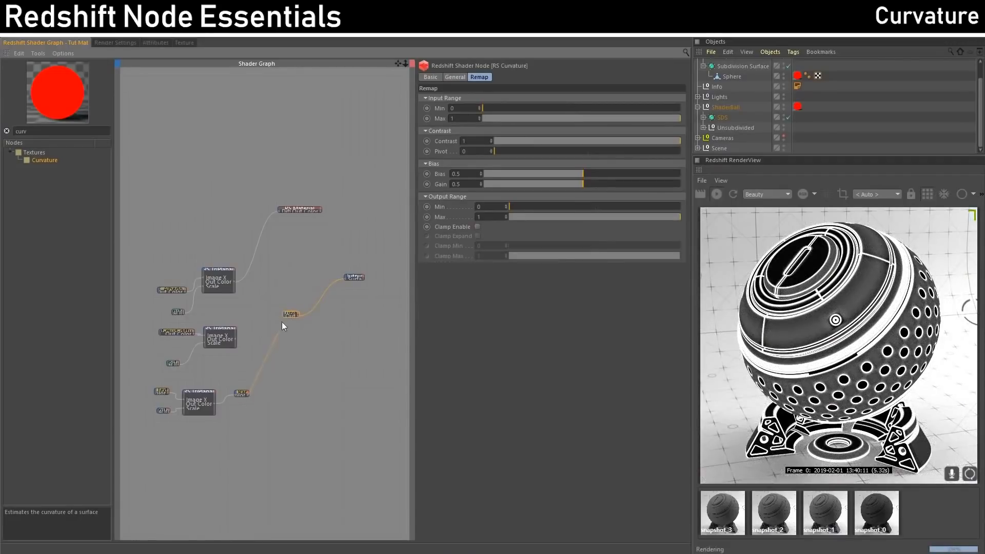
pyautogui.moveTo(281, 313); pyautogui.dragTo(285, 312)
pyautogui.moveTo(282, 315); pyautogui.dragTo(284, 312)
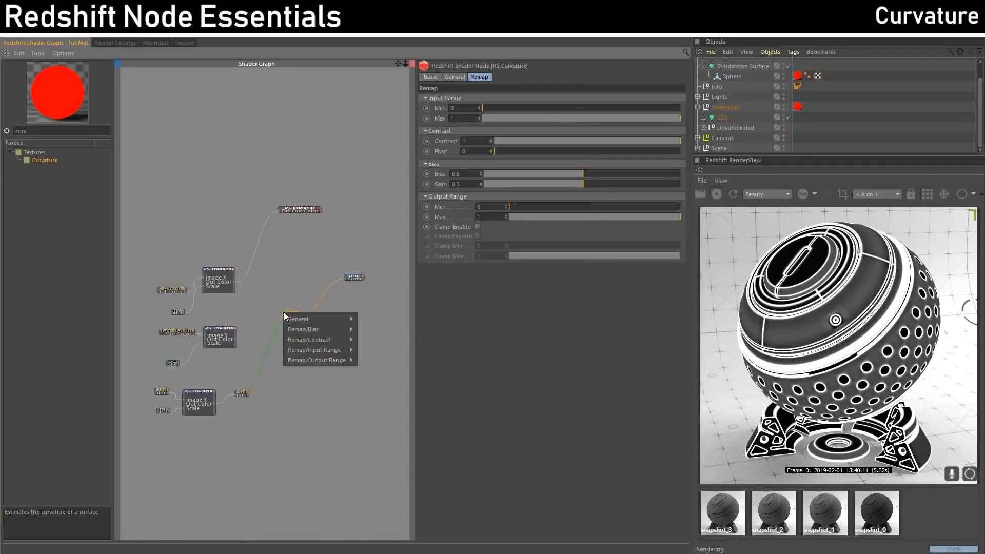
pyautogui.moveTo(311, 319)
pyautogui.moveTo(321, 341)
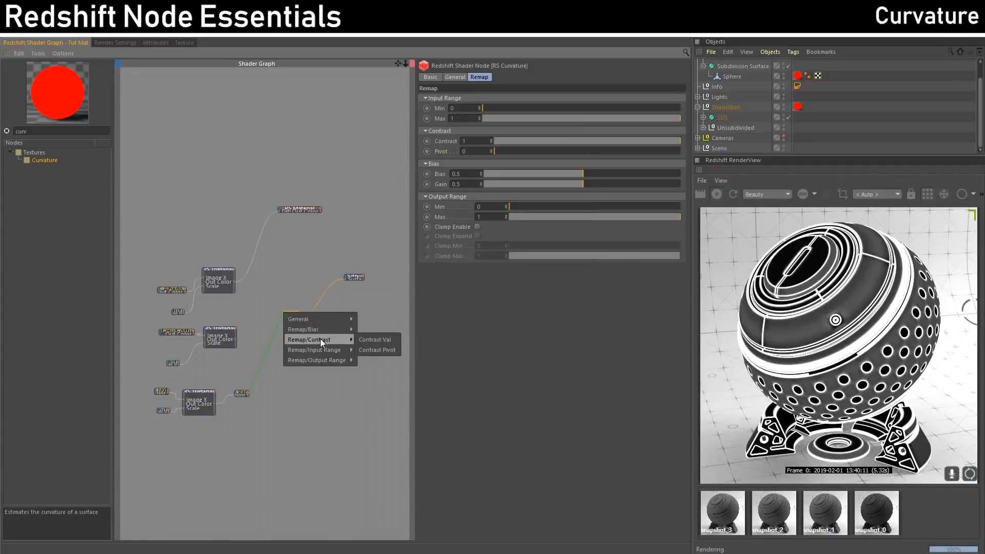
pyautogui.click(370, 341)
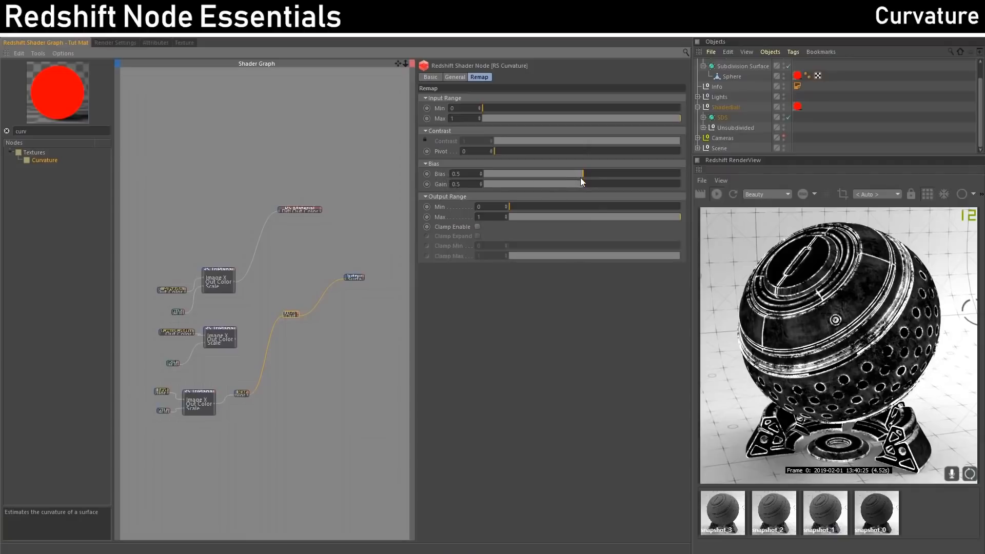
# Lower the Curvature node's bias to about 0.251 and raise its gain to about 0.625.
pyautogui.moveTo(581, 173); pyautogui.dragTo(541, 174)
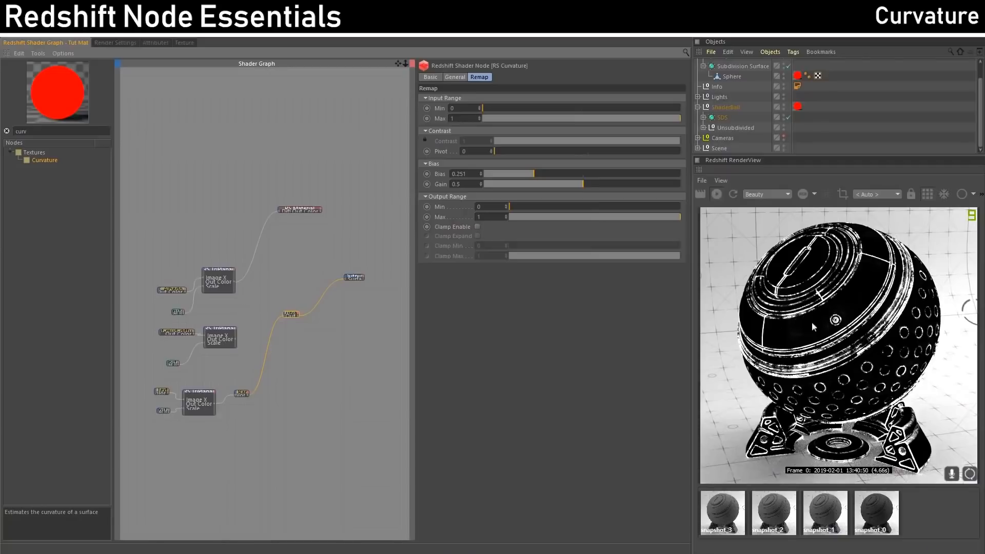
pyautogui.moveTo(584, 183); pyautogui.dragTo(596, 183)
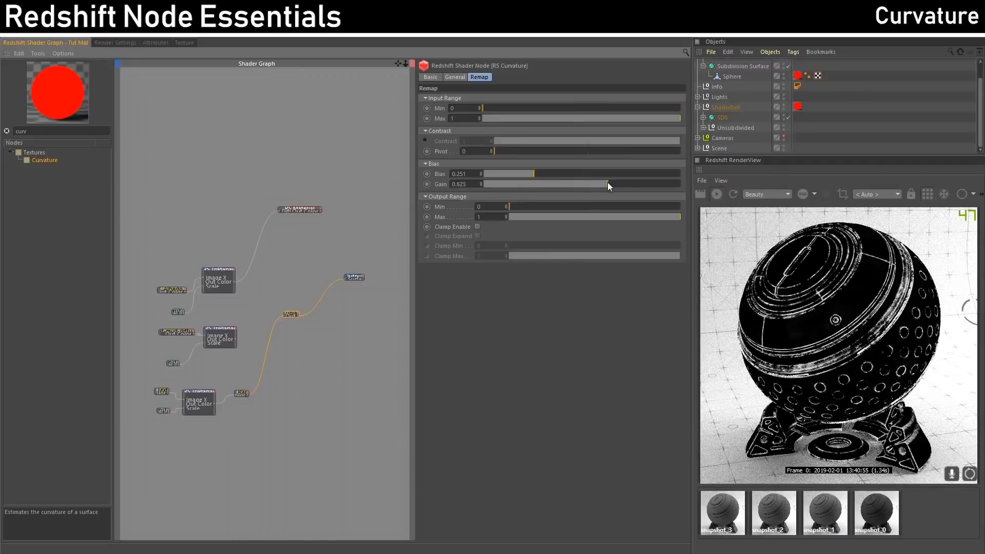
pyautogui.moveTo(608, 183); pyautogui.dragTo(612, 185)
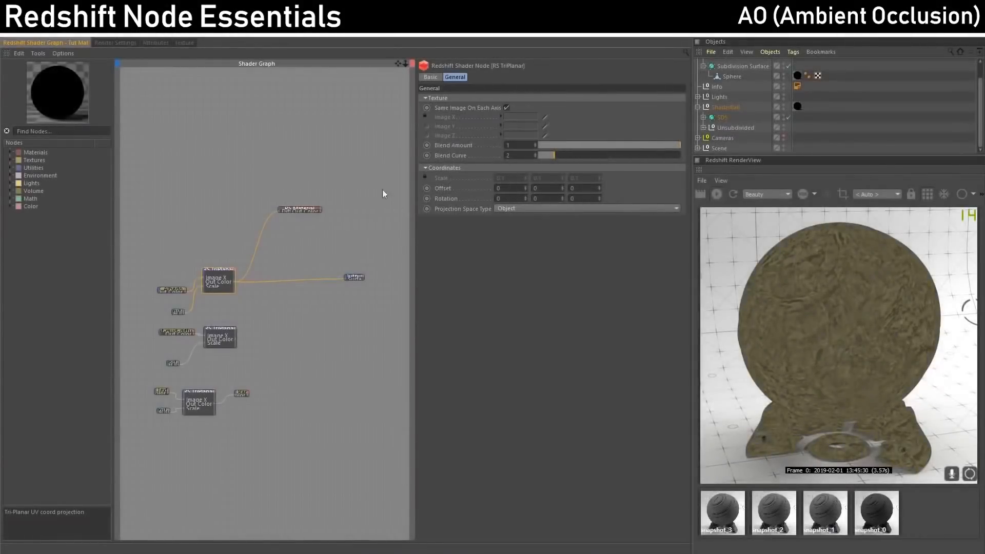
# Search the node library for "ao" and add an AO texture node to the shader graph near the Output node.
pyautogui.click(72, 132)
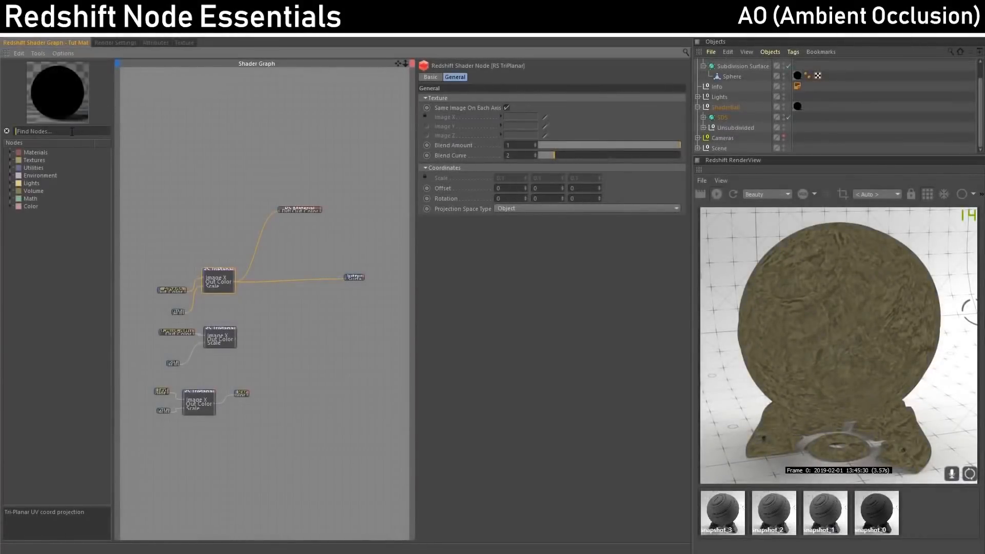
pyautogui.write('ao')
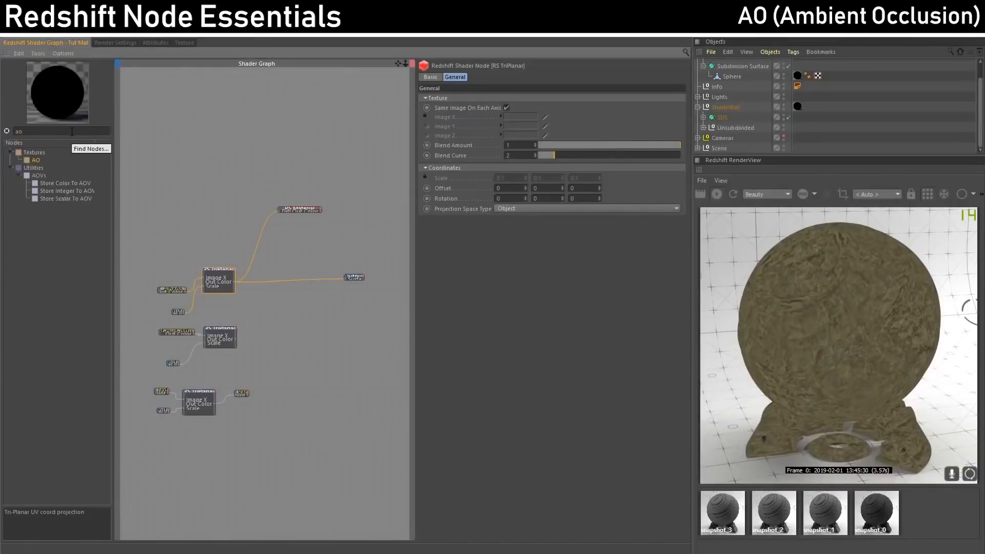
pyautogui.moveTo(36, 161); pyautogui.dragTo(298, 314)
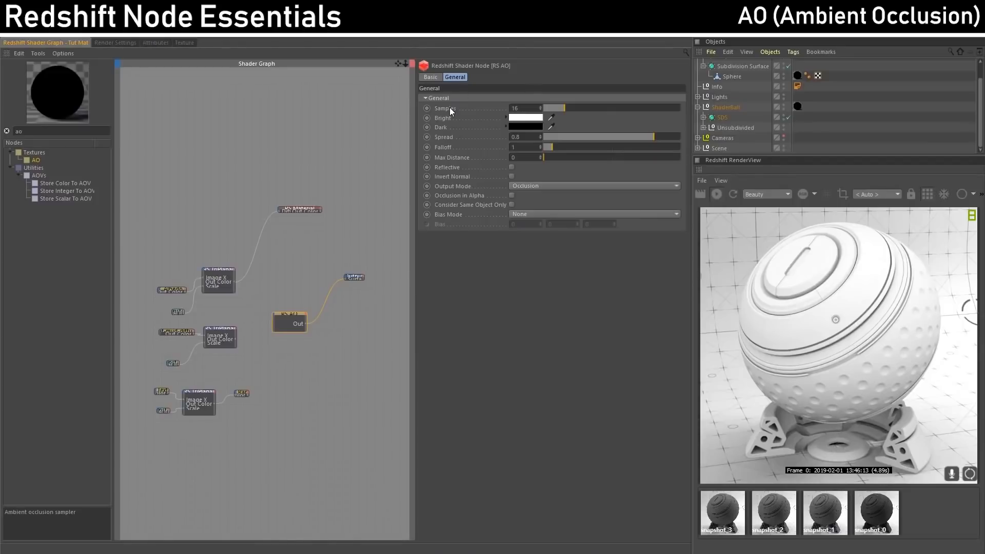
# Set the AO node's sample count to 64.
pyautogui.doubleClick(531, 107)
pyautogui.write('64')
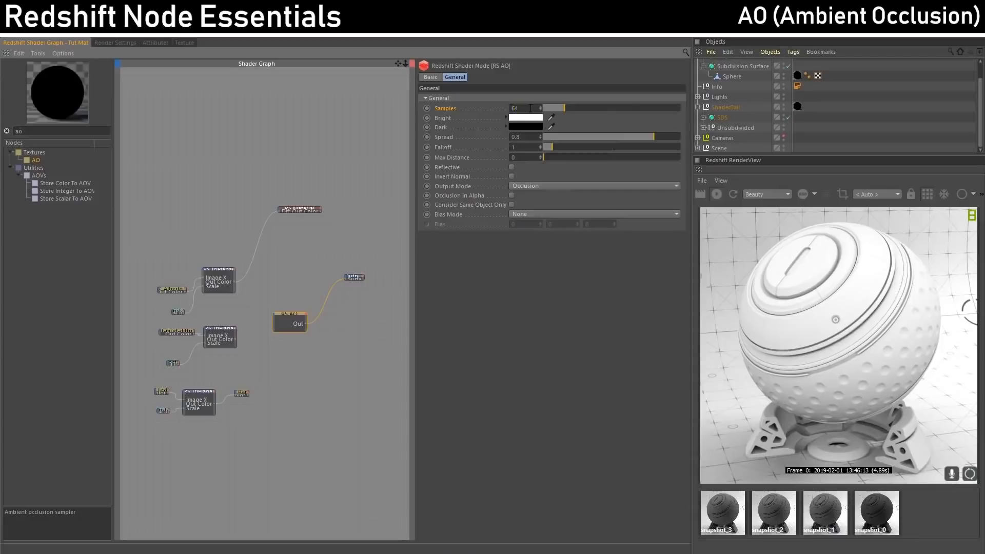
pyautogui.press('Return')
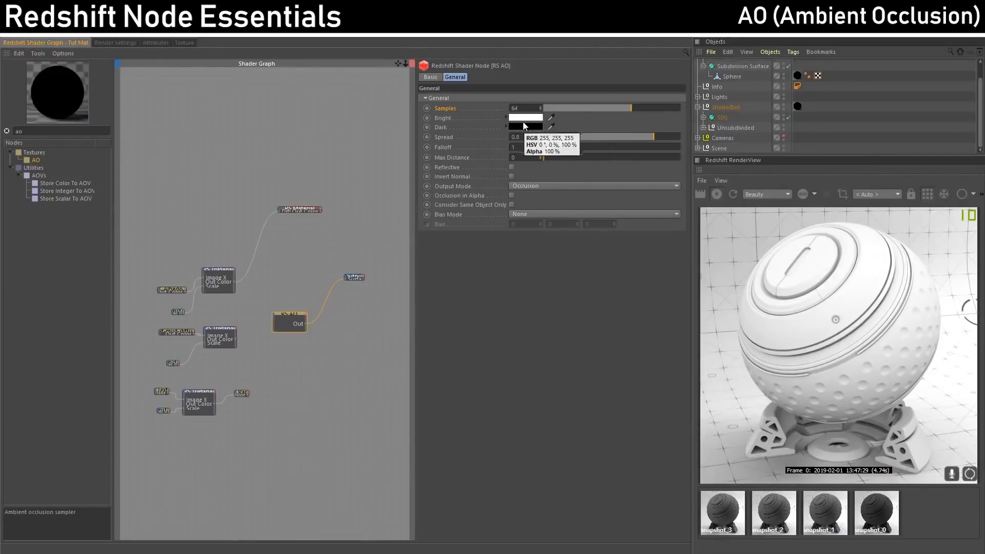
# Set the AO node's Bright colour to saturated red and its Dark colour to saturated blue.
pyautogui.moveTo(522, 127)
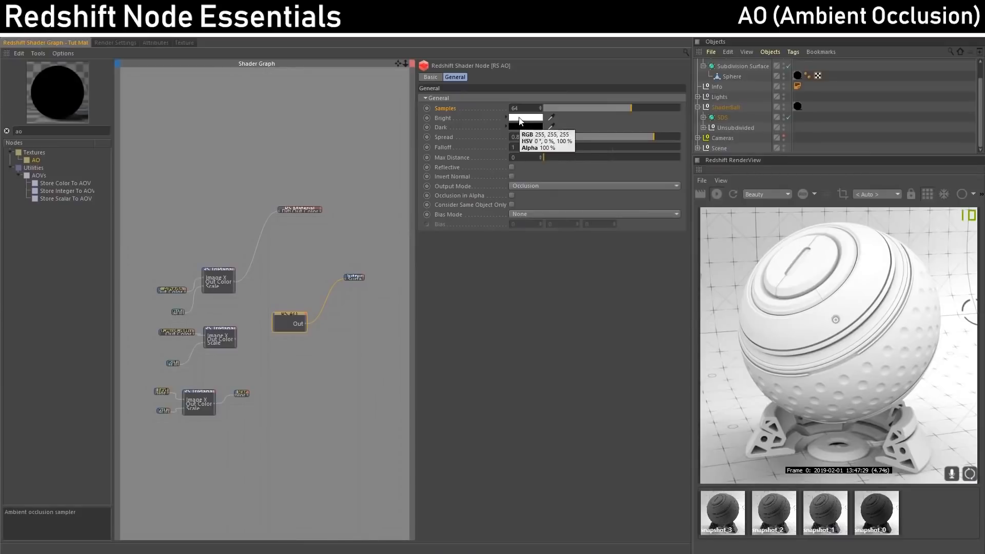
pyautogui.click(520, 120)
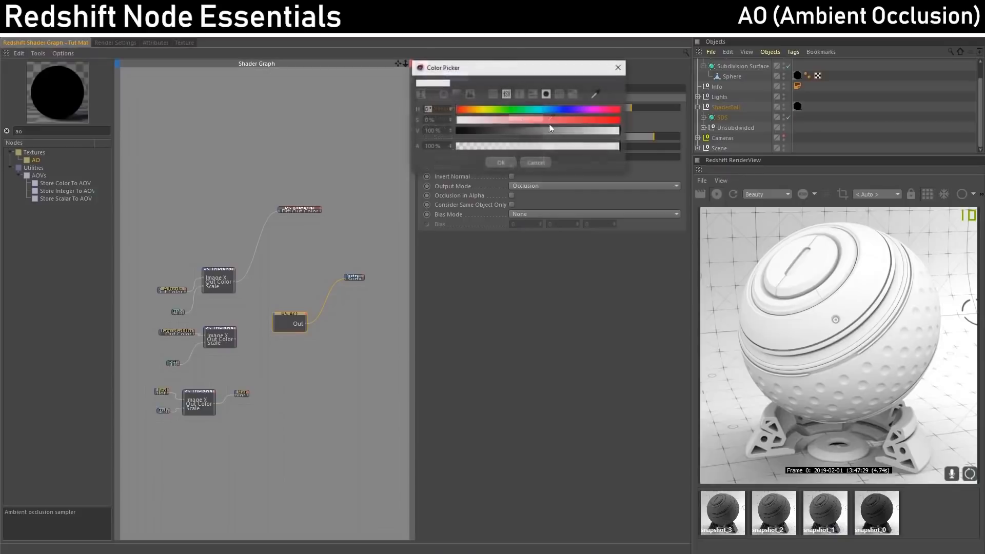
pyautogui.moveTo(527, 119); pyautogui.dragTo(607, 131)
pyautogui.click(496, 163)
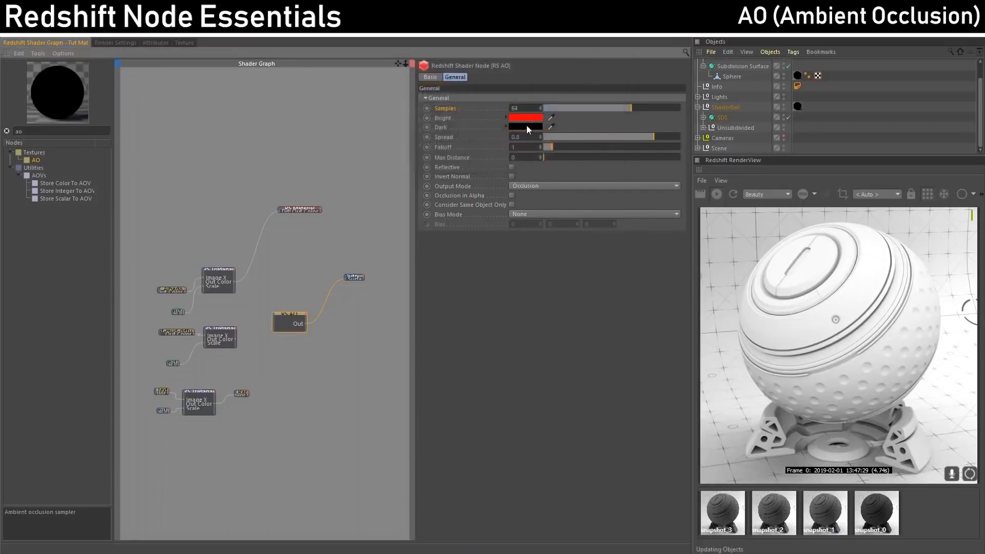
pyautogui.click(528, 125)
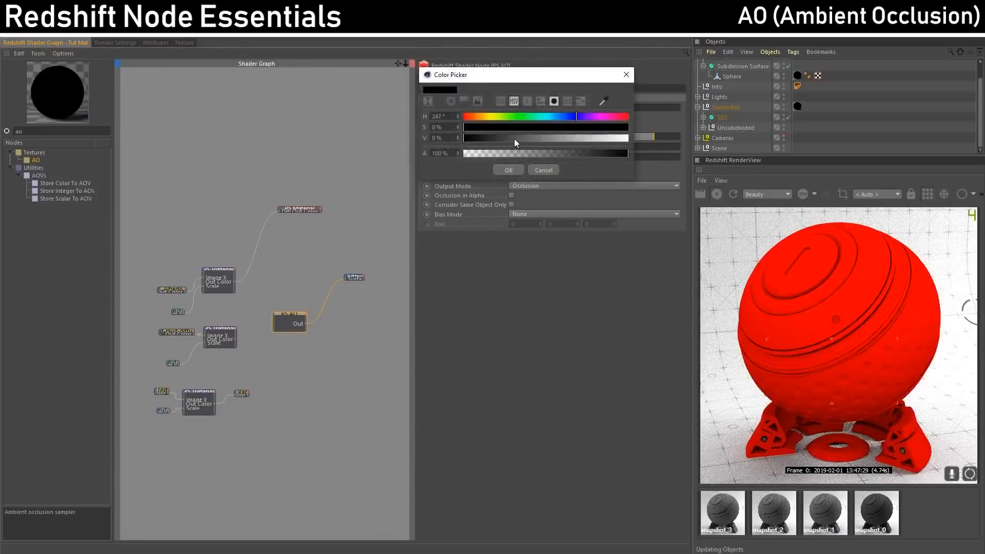
pyautogui.moveTo(493, 75); pyautogui.dragTo(312, 146)
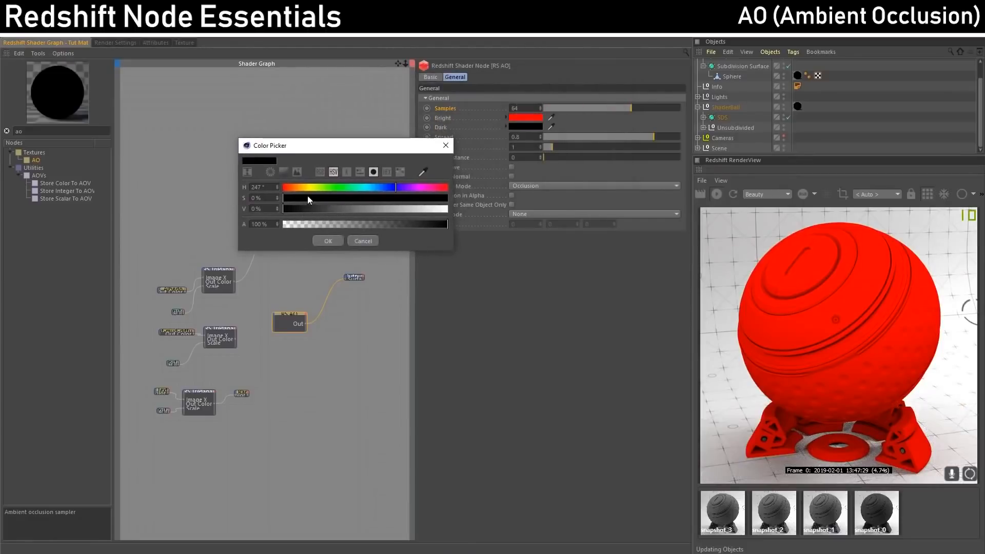
pyautogui.moveTo(307, 198); pyautogui.dragTo(448, 209)
pyautogui.click(336, 239)
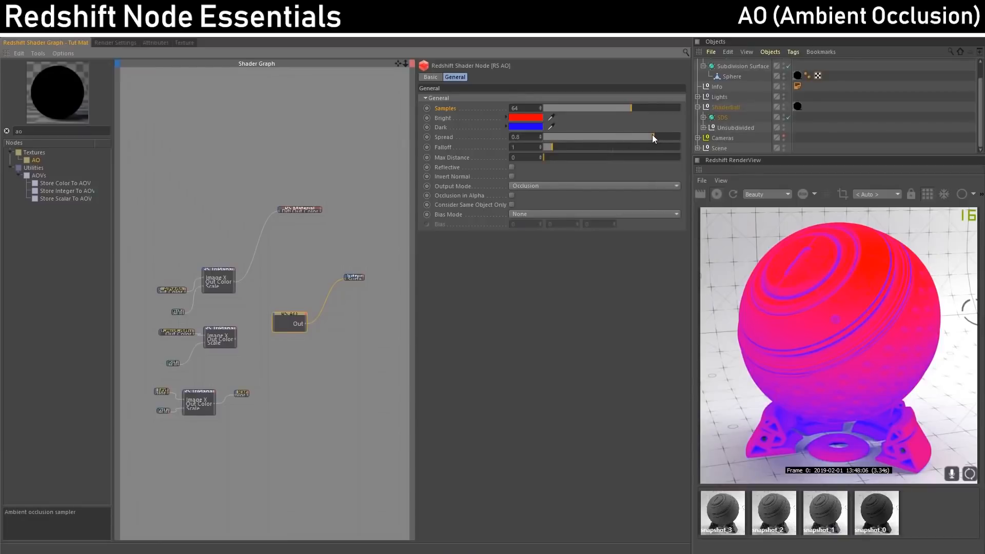
# Compare the AO node's Spread at its extremes of 1 and 0, leaving it at 0.
pyautogui.moveTo(653, 137); pyautogui.dragTo(691, 136)
pyautogui.moveTo(678, 136); pyautogui.dragTo(528, 141)
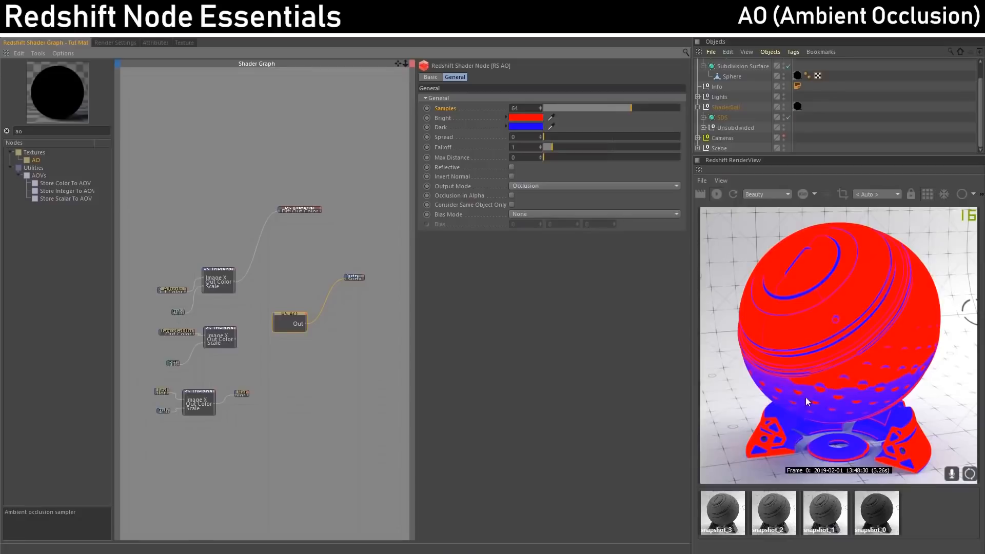
pyautogui.moveTo(589, 137); pyautogui.dragTo(688, 141)
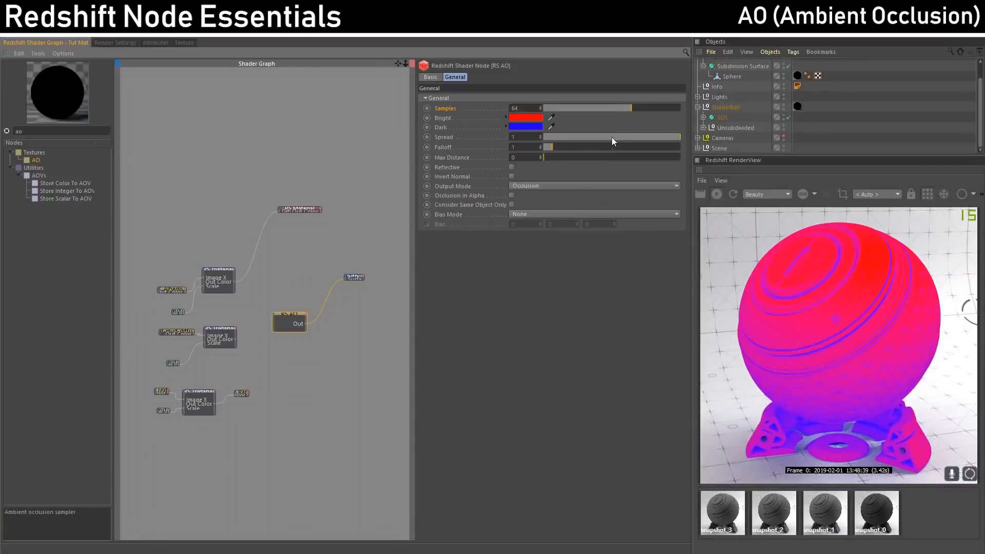
pyautogui.moveTo(612, 137); pyautogui.dragTo(500, 150)
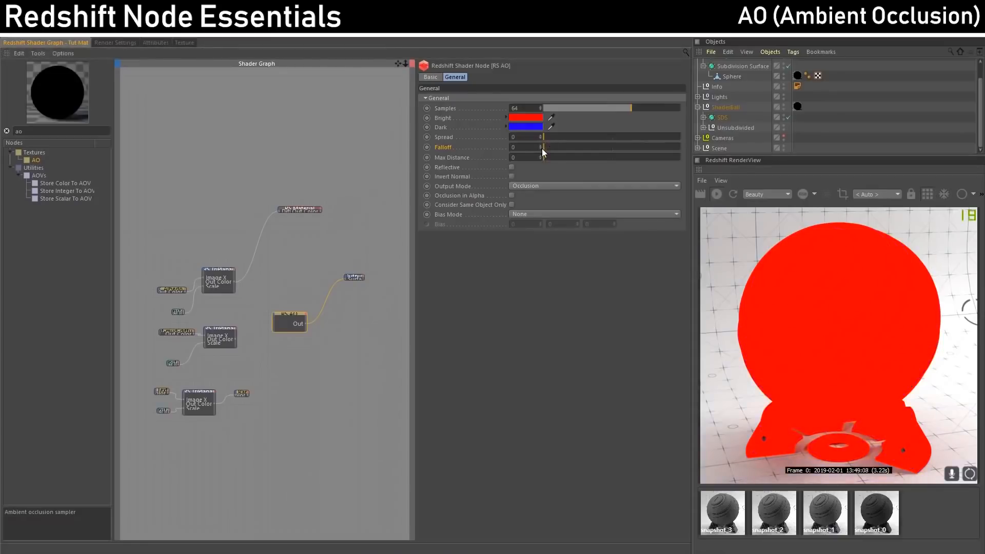
# Try AO Falloff values of about 6.928, 0 and 8.416, raising the Spread to 1 for comparison.
pyautogui.click(545, 146)
pyautogui.moveTo(549, 146); pyautogui.dragTo(603, 151)
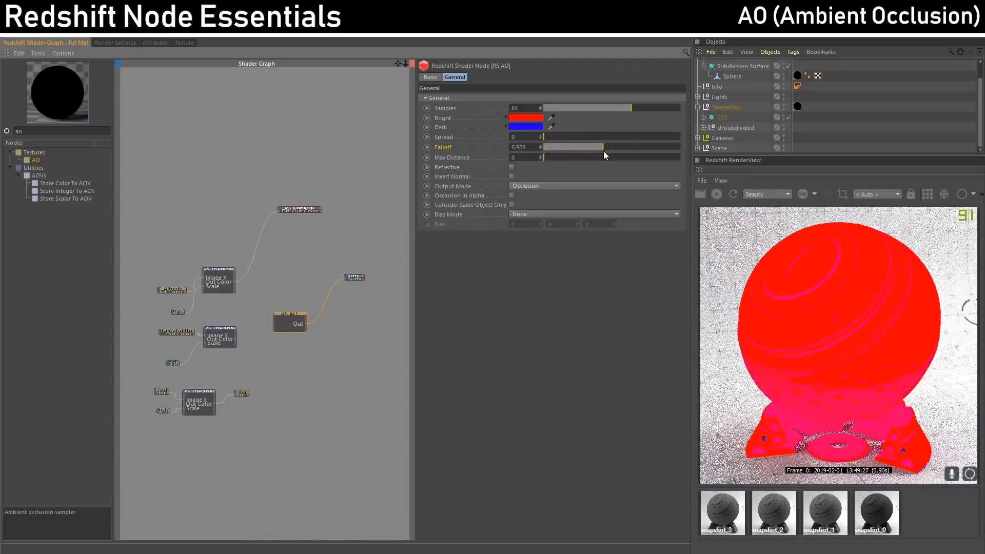
pyautogui.moveTo(547, 135); pyautogui.dragTo(694, 146)
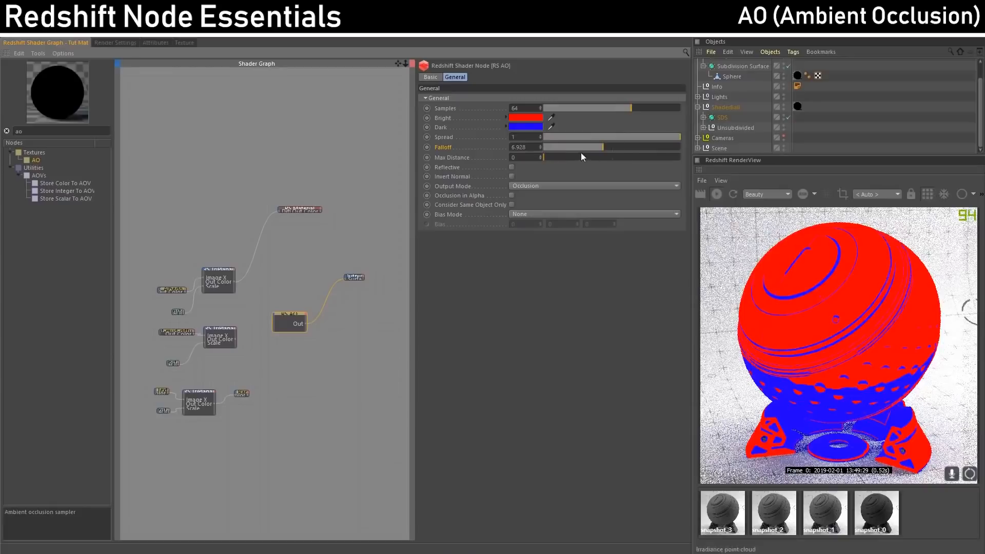
pyautogui.moveTo(573, 147); pyautogui.dragTo(494, 155)
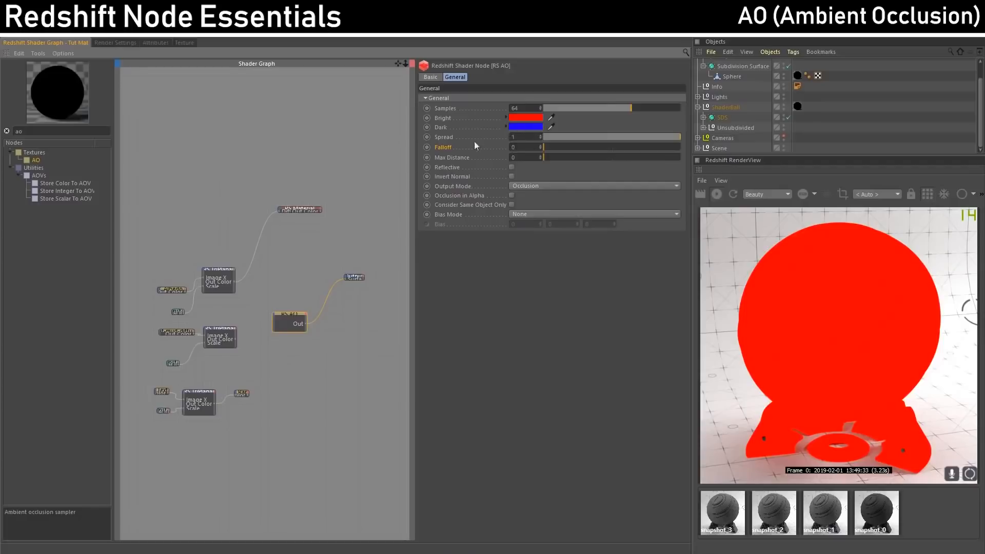
pyautogui.moveTo(544, 146)
pyautogui.mouseDown()
pyautogui.moveTo(628, 149)
pyautogui.moveTo(616, 148)
pyautogui.mouseUp()
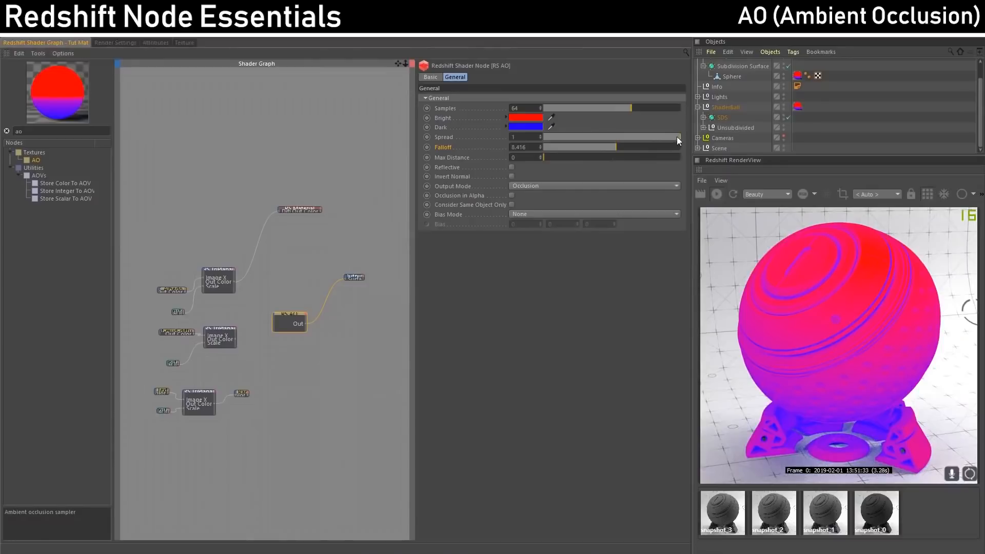
# Set the AO node's Spread to 0 and its Falloff to 1.
pyautogui.moveTo(676, 137); pyautogui.dragTo(457, 137)
pyautogui.doubleClick(520, 147)
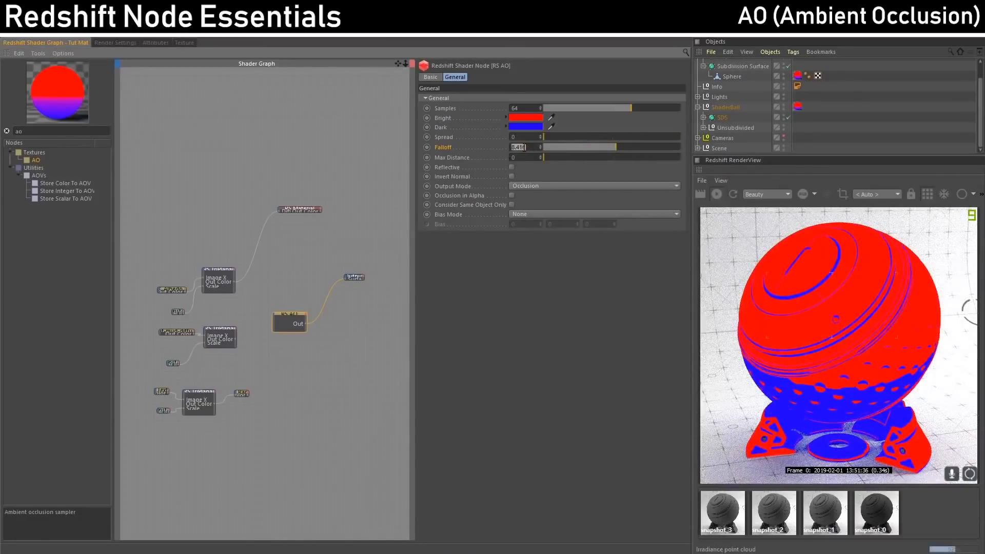
pyautogui.write('1')
pyautogui.press('Tab')
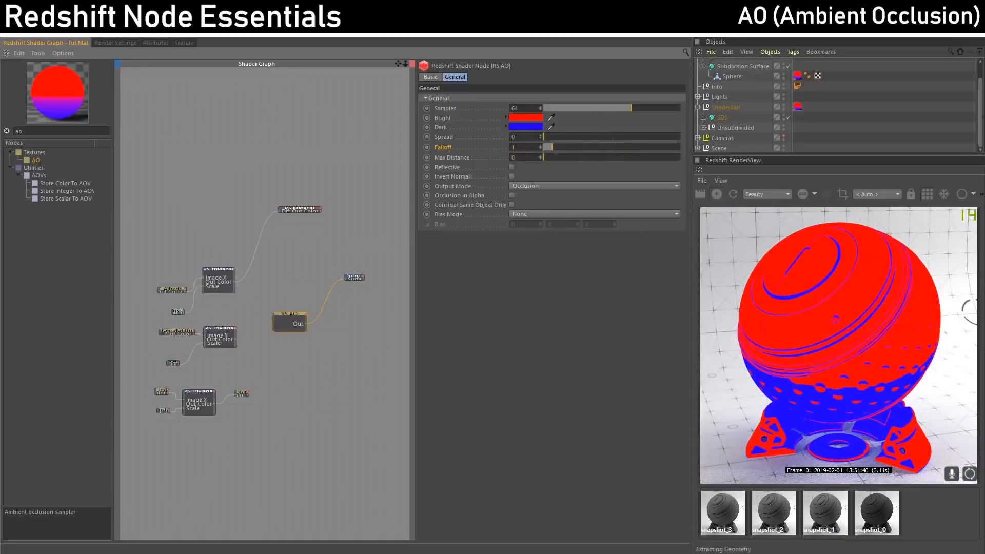
# Try a Max Distance of 0.1 on the AO node and raise it to 1.
pyautogui.click(454, 158)
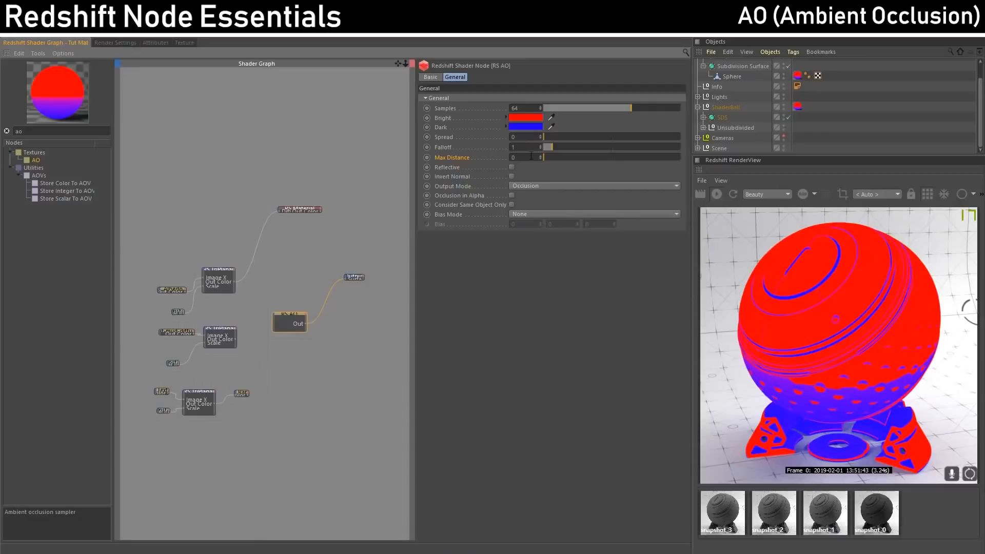
pyautogui.write('.1')
pyautogui.press('Return')
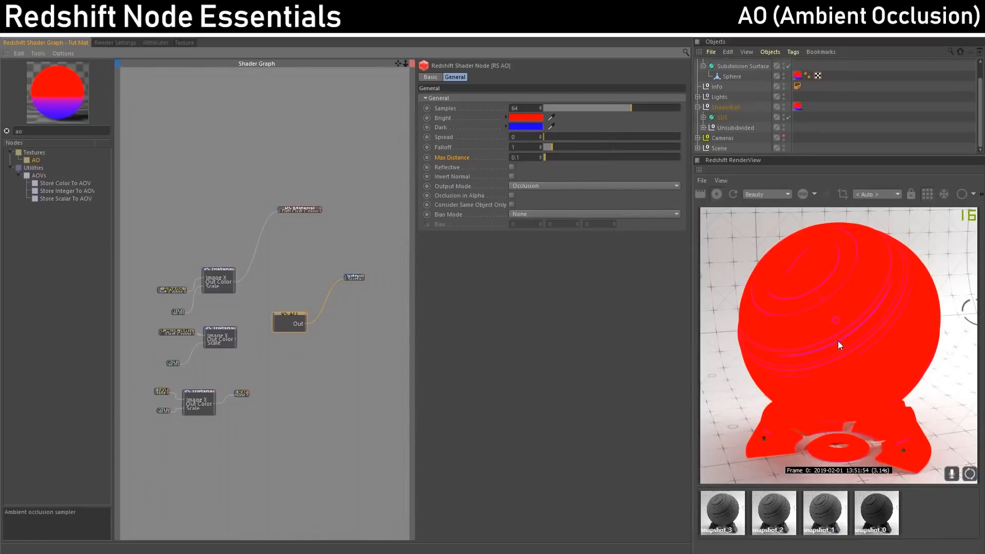
pyautogui.doubleClick(519, 157)
pyautogui.write('1')
pyautogui.press('Return')
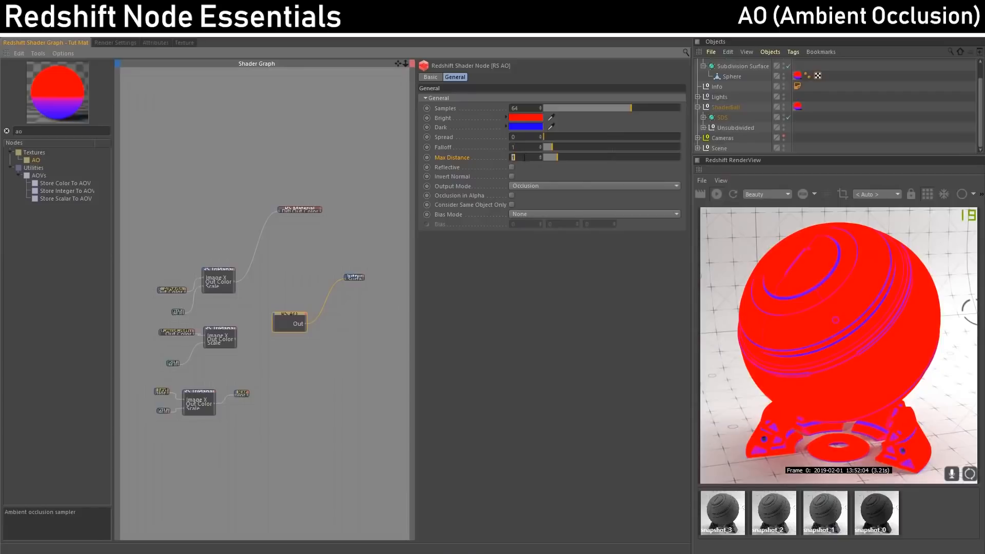
# Try AO Max Distance values of 5, 15 and 25 to compare how far the occlusion reaches.
pyautogui.write('5')
pyautogui.press('Return')
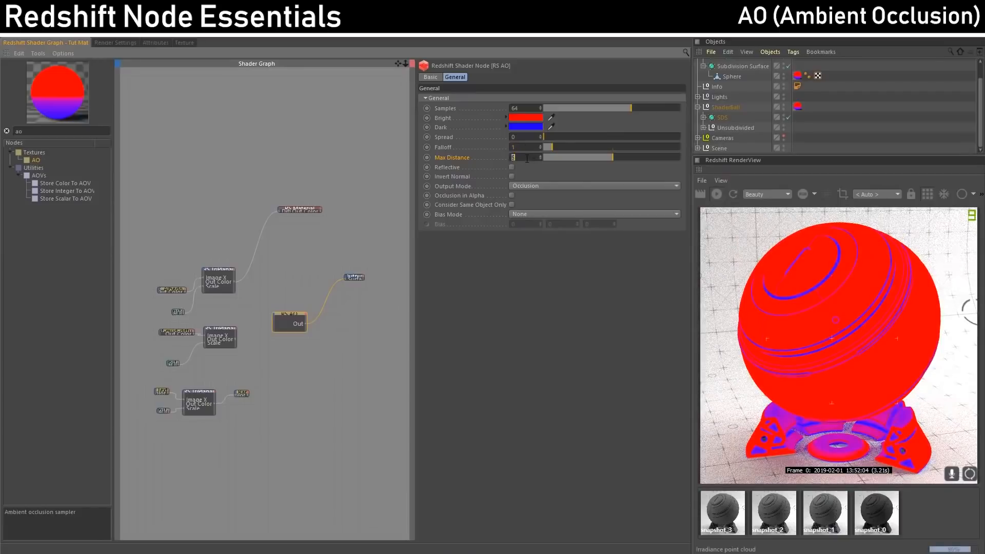
pyautogui.write('15')
pyautogui.press('Return')
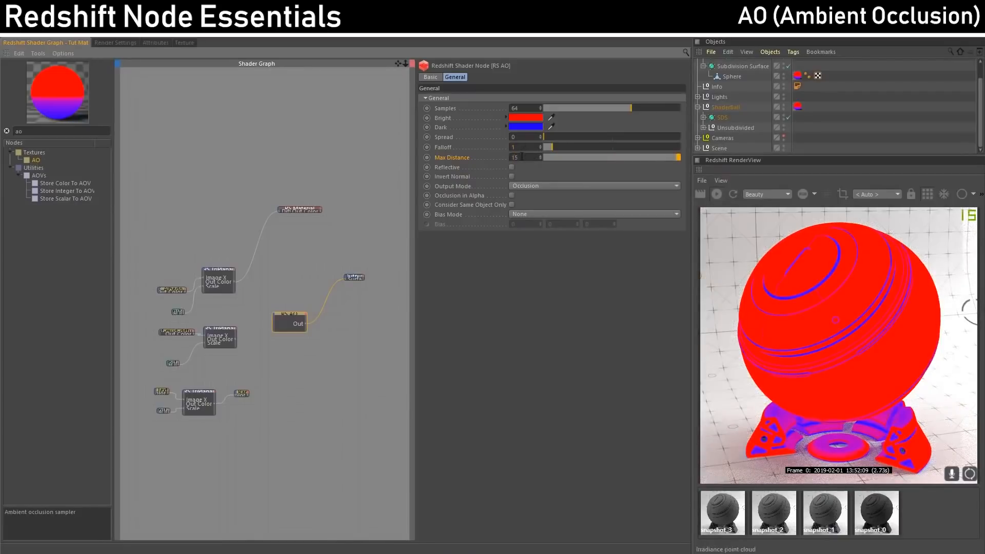
pyautogui.doubleClick(522, 156)
pyautogui.write('25')
pyautogui.press('Return')
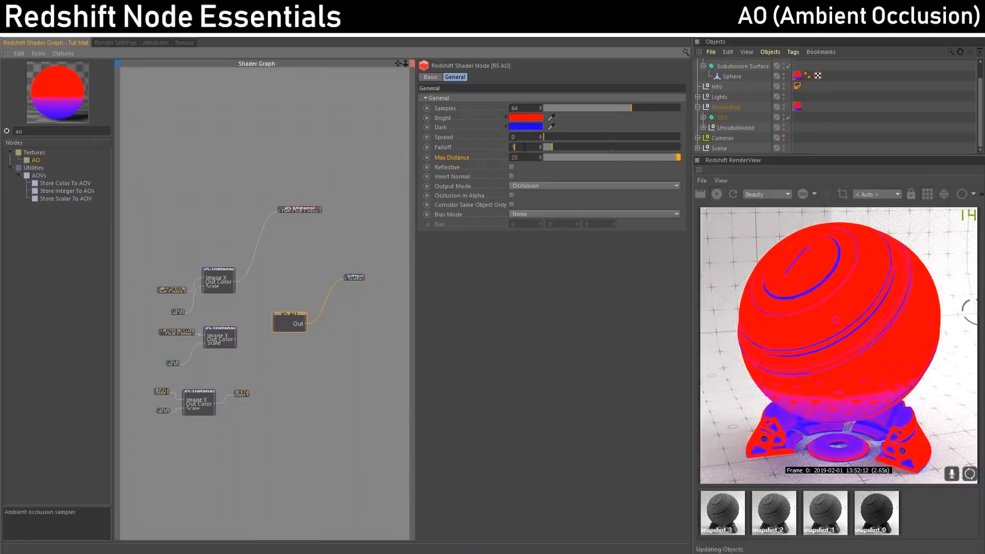
# Try larger Max Distance values of 50 and 100 on the AO node.
pyautogui.doubleClick(522, 156)
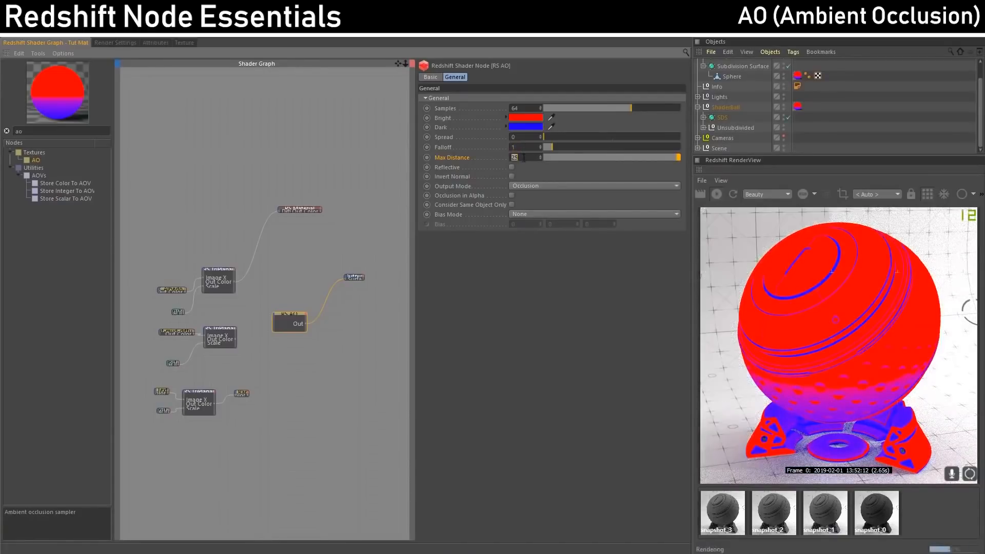
pyautogui.write('50')
pyautogui.press('Return')
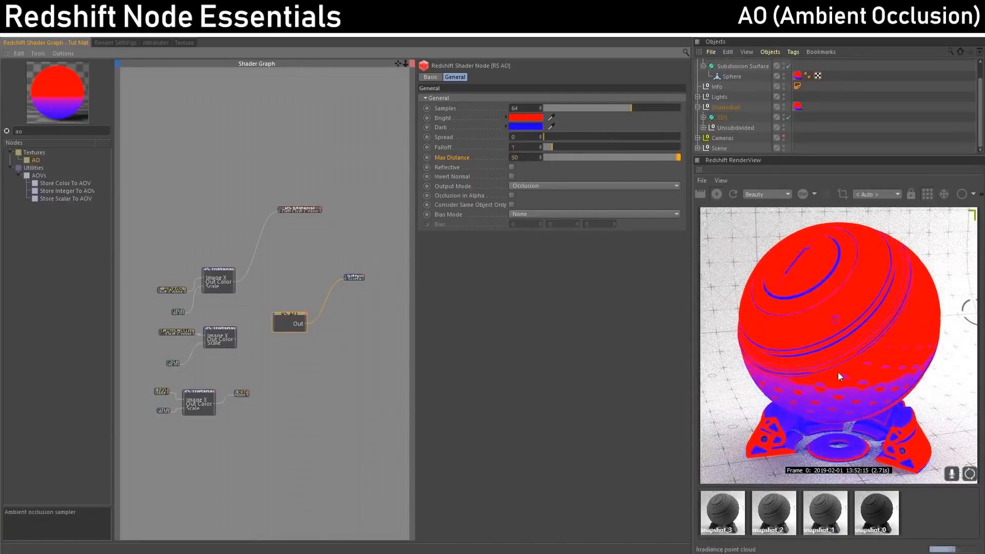
pyautogui.doubleClick(520, 158)
pyautogui.write('100')
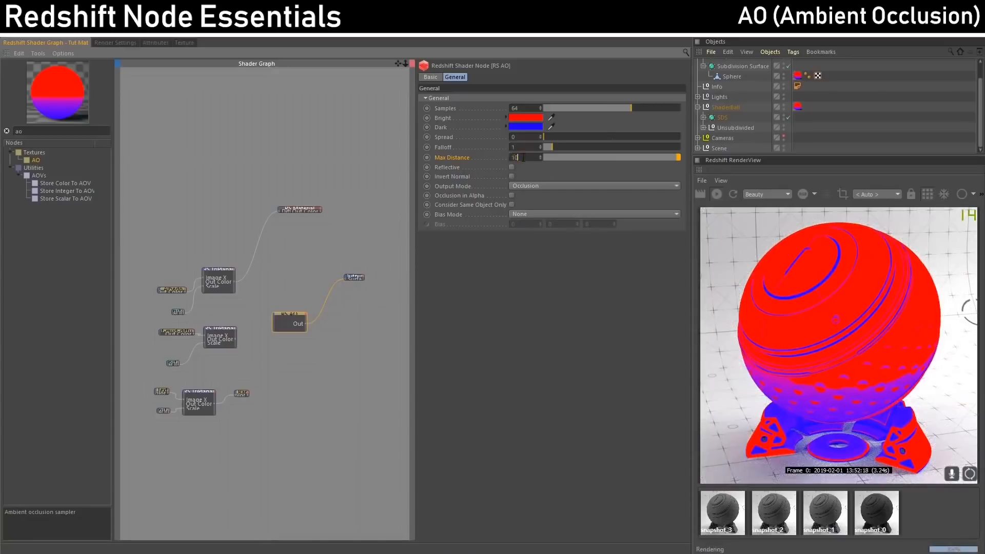
pyautogui.press('Return')
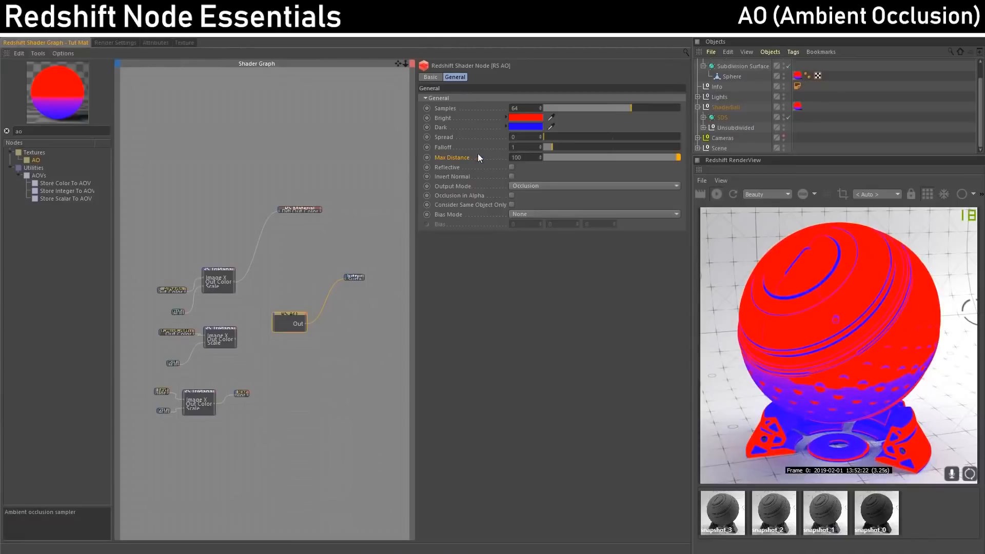
# Try the AO node's Reflective option on its own, and its Invert Normal option with the Max Distance set to 1.
pyautogui.click(511, 168)
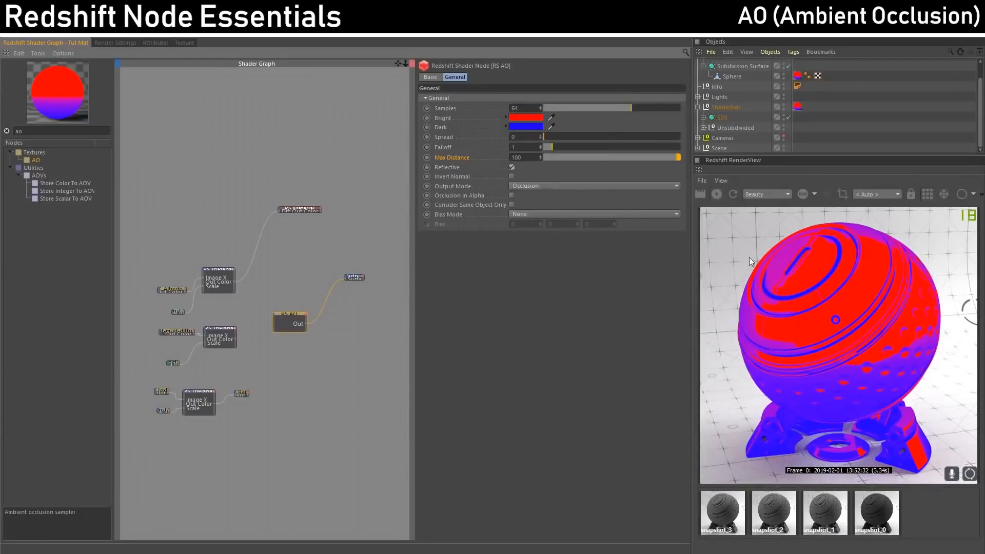
pyautogui.click(512, 177)
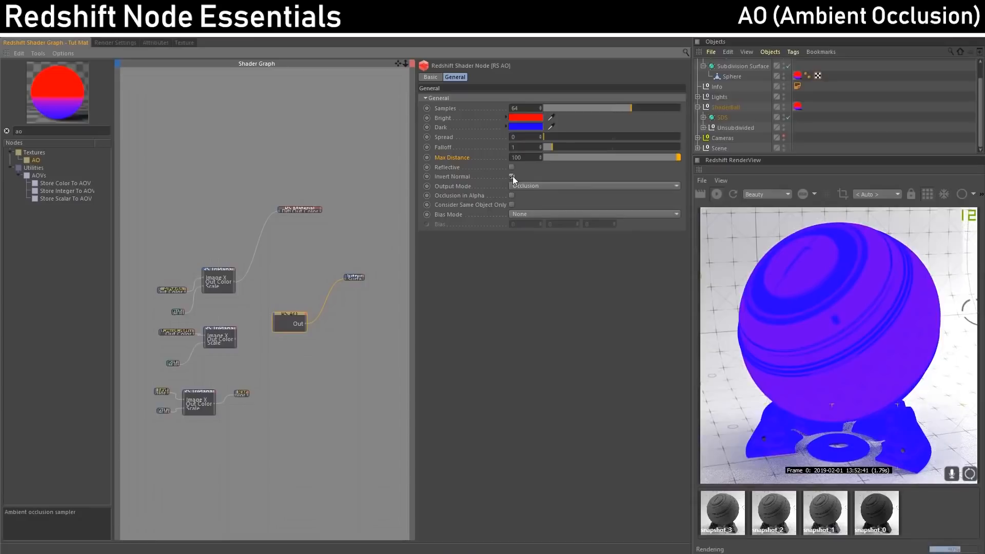
pyautogui.doubleClick(530, 158)
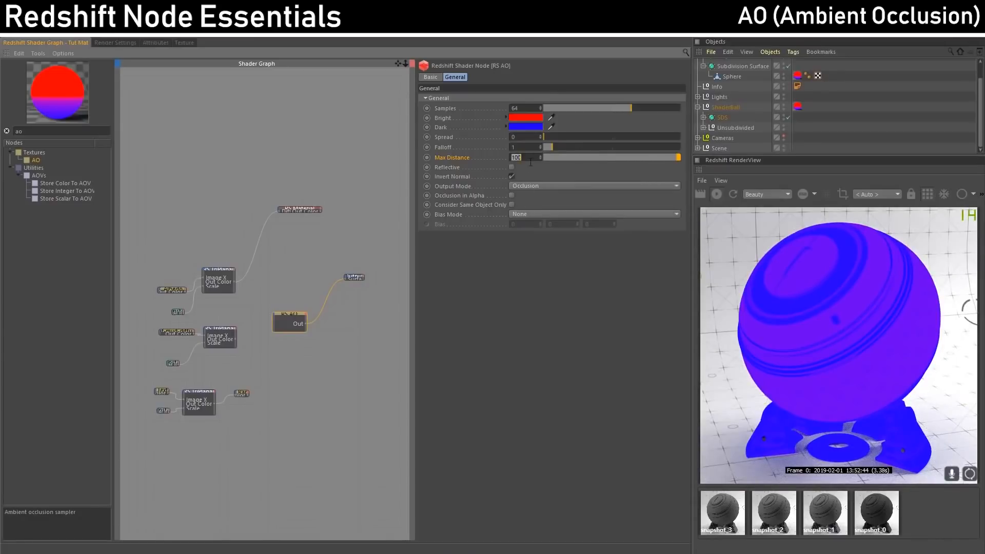
pyautogui.write('1')
pyautogui.click(524, 147)
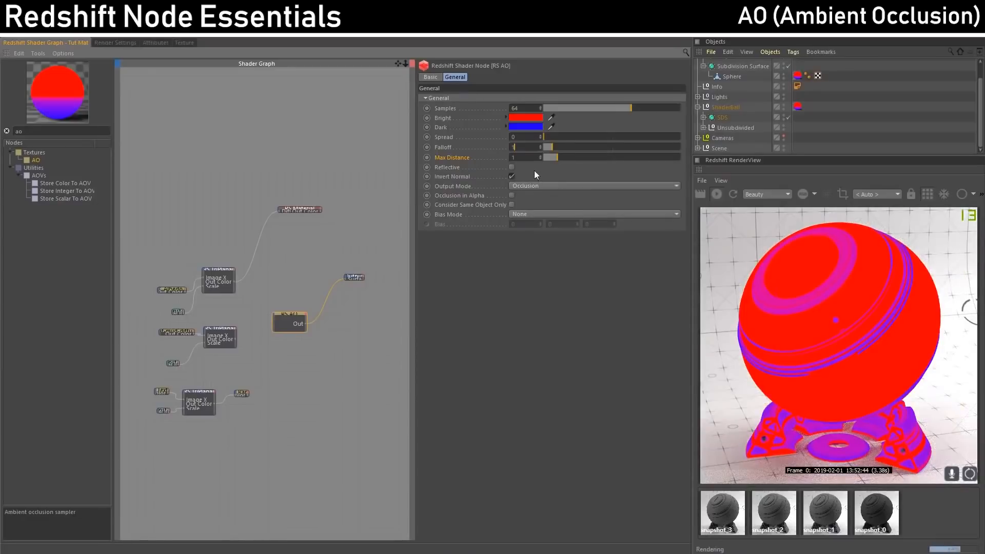
# Compare the AO result with Invert Normal off and on, leaving the option off.
pyautogui.click(511, 176)
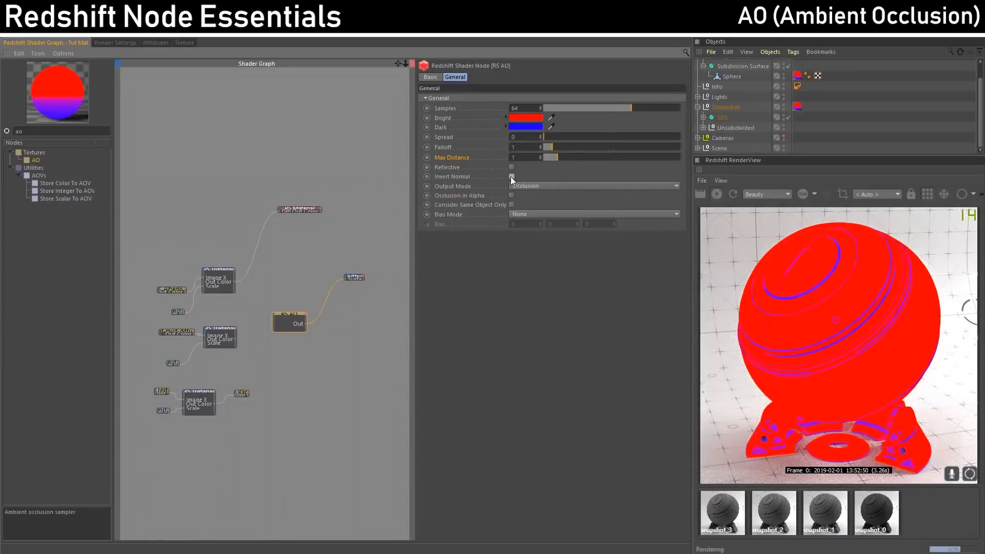
pyautogui.click(511, 177)
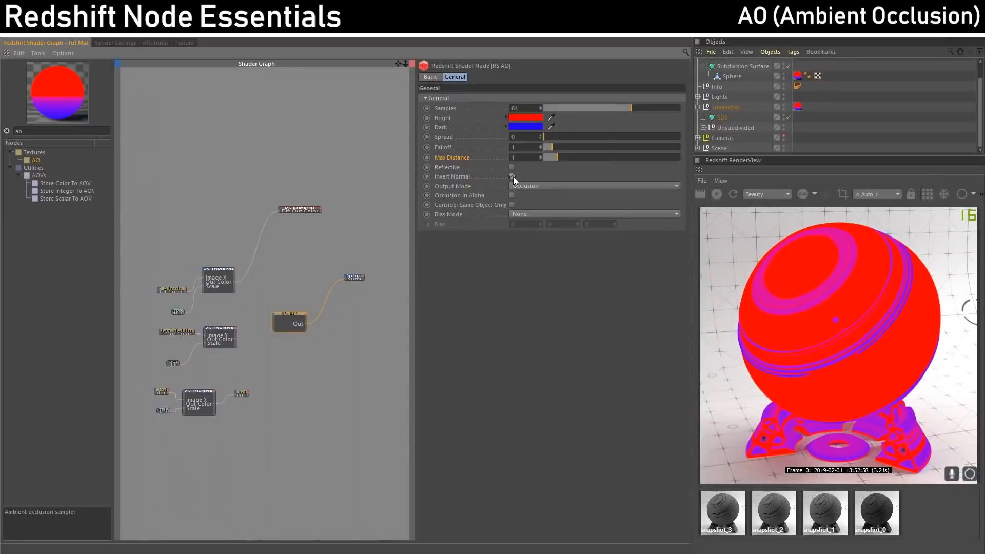
pyautogui.click(512, 176)
# Check the AO Output Mode choices, keeping Occlusion, and toggle Occlusion in Alpha and Consider Same Object Only on and off again.
pyautogui.click(519, 187)
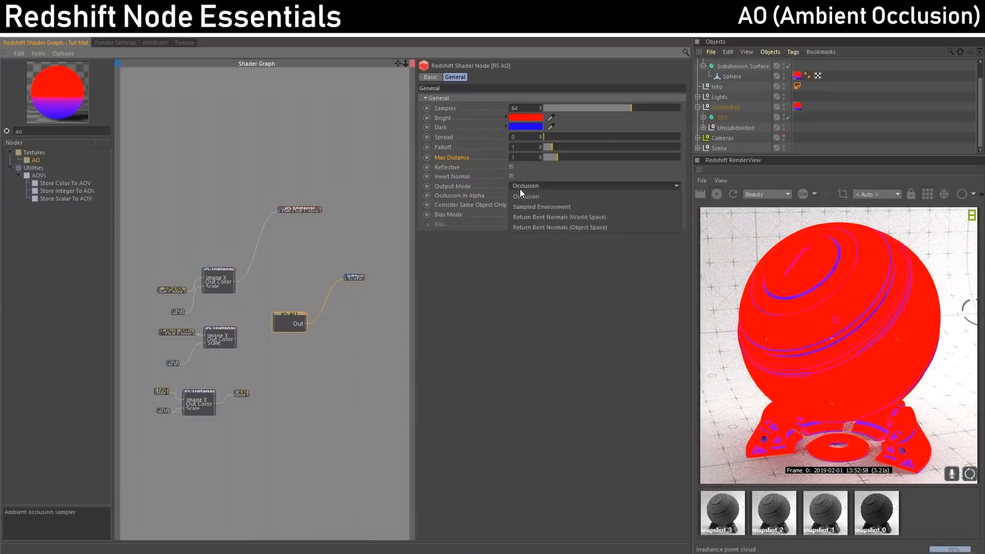
pyautogui.click(526, 188)
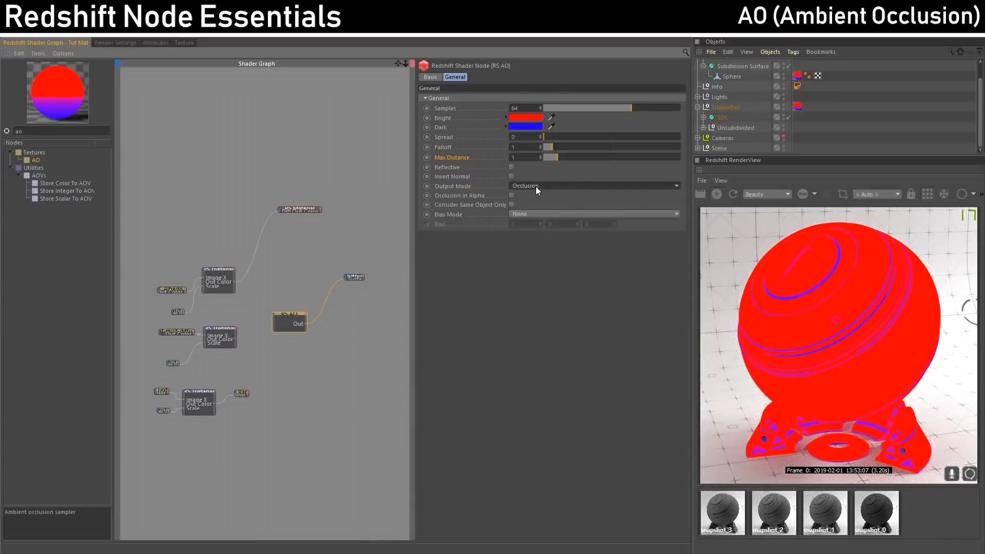
pyautogui.click(511, 195)
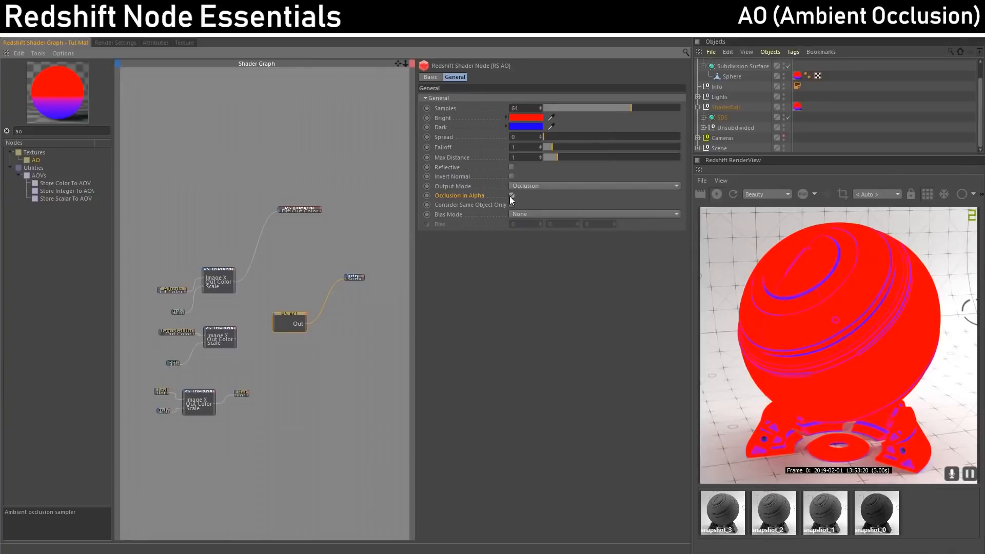
pyautogui.click(511, 196)
pyautogui.click(510, 204)
pyautogui.click(511, 205)
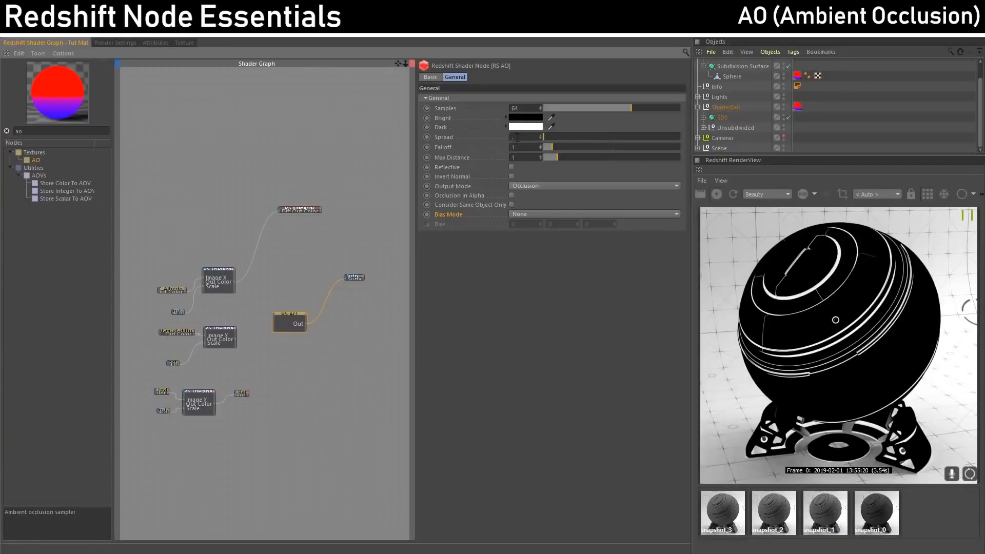
# Set the AO node's Spread to 0.5, try a Max Distance of 2 and reduce it to 0.5.
pyautogui.press('Return')
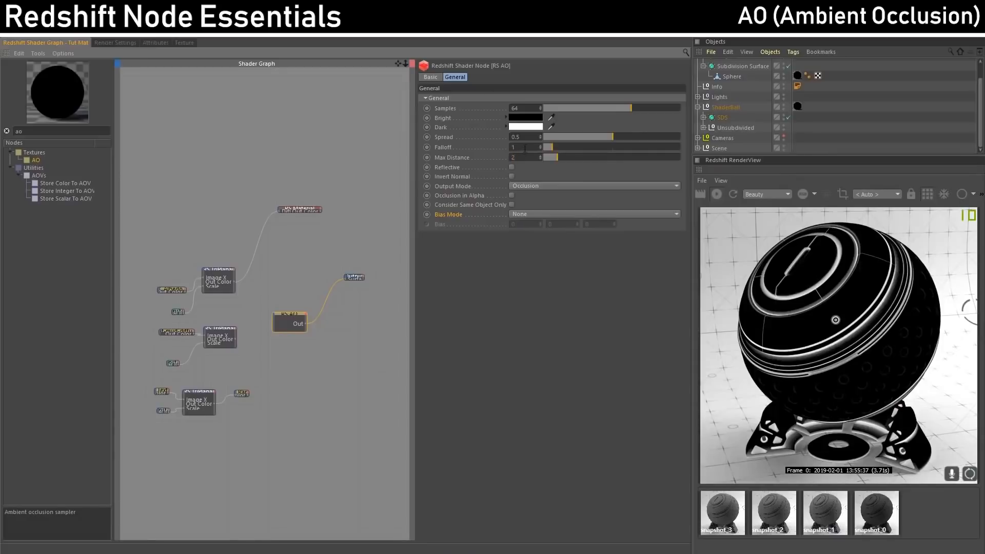
pyautogui.click(525, 149)
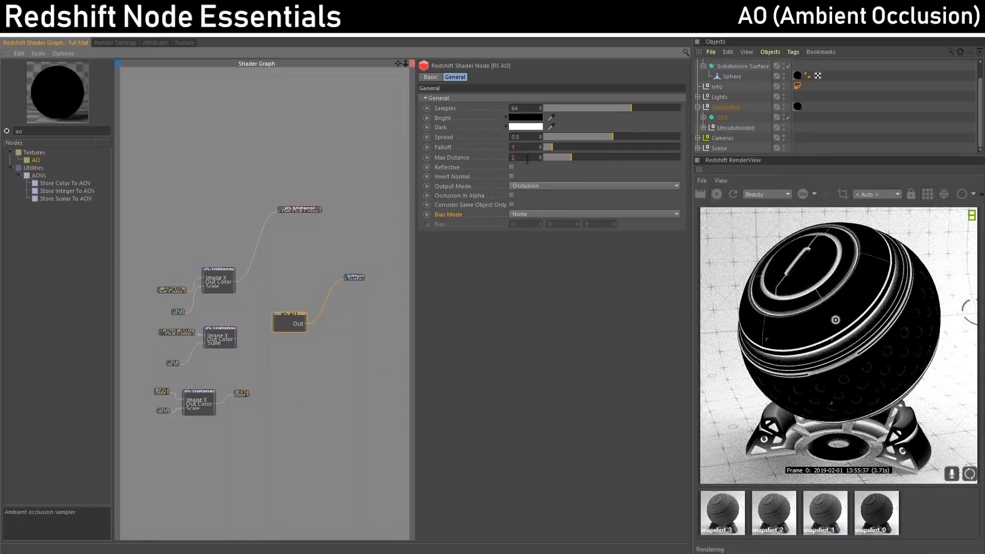
pyautogui.doubleClick(527, 159)
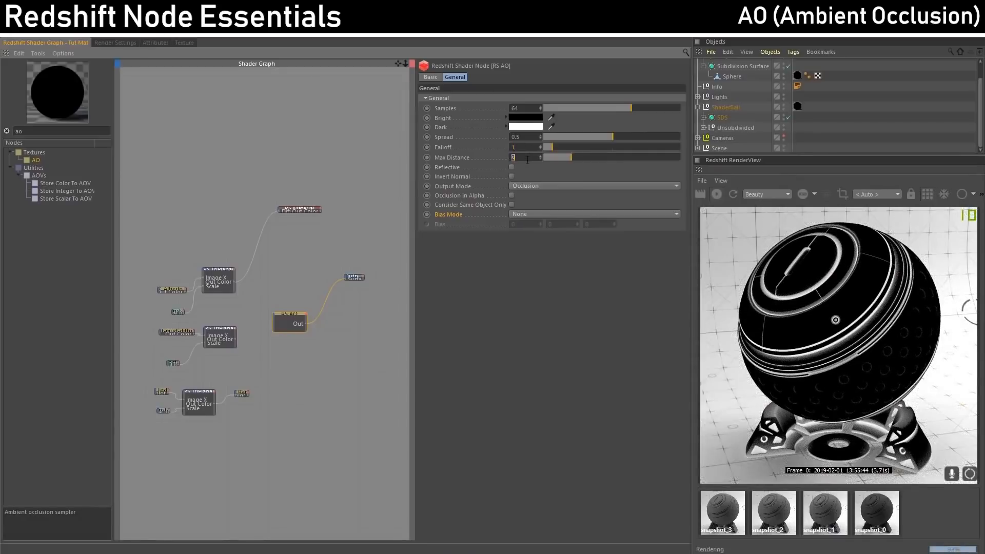
pyautogui.write('.5')
pyautogui.press('Return')
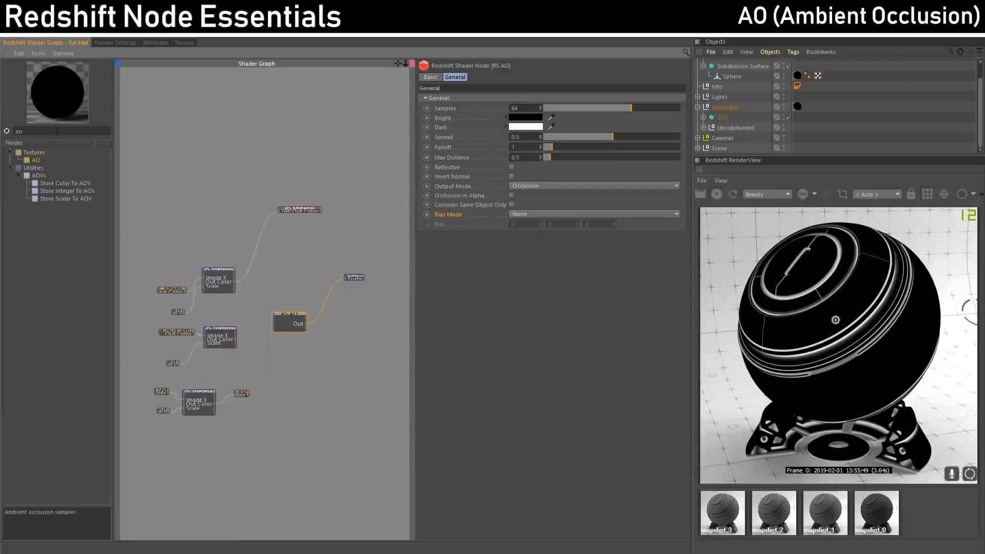
# Insert a Ramp node between the AO node and the output, with its white knot at about 24.7%.
pyautogui.write('ramp')
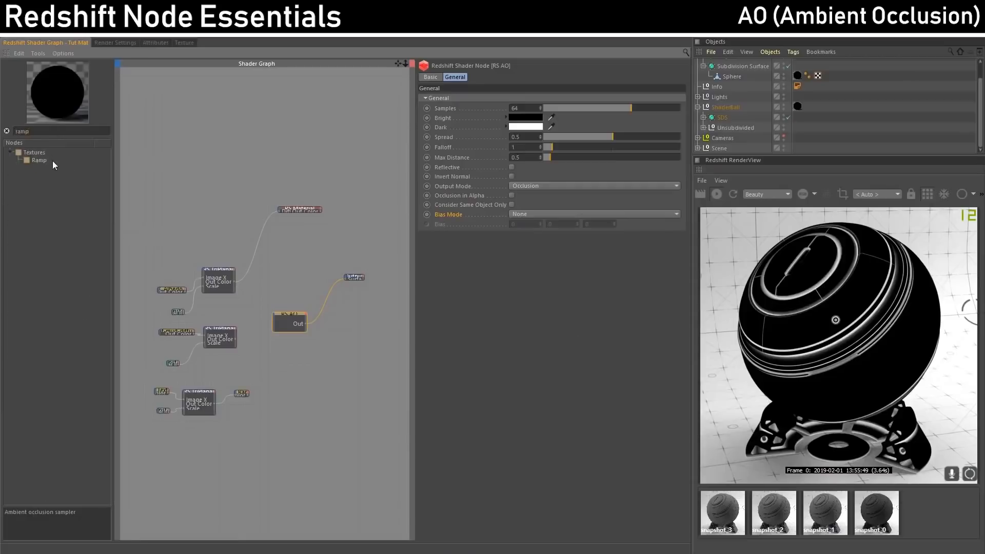
pyautogui.moveTo(53, 164); pyautogui.dragTo(324, 319)
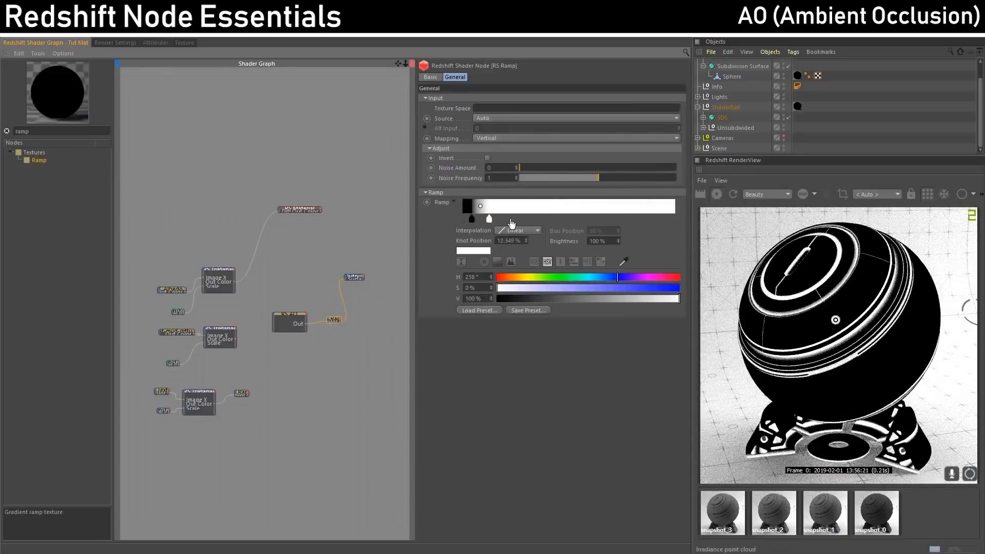
pyautogui.moveTo(511, 223)
pyautogui.mouseDown()
pyautogui.moveTo(577, 224)
pyautogui.moveTo(517, 227)
pyautogui.mouseUp()
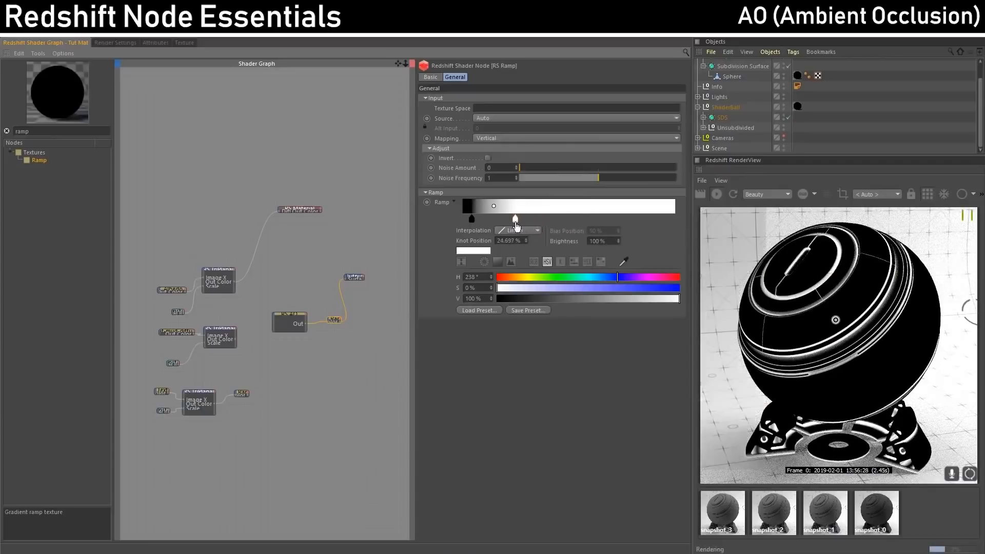
# Connect the Ramp of the lowest node chain to the AO node's Falloff input.
pyautogui.moveTo(290, 318); pyautogui.dragTo(291, 325)
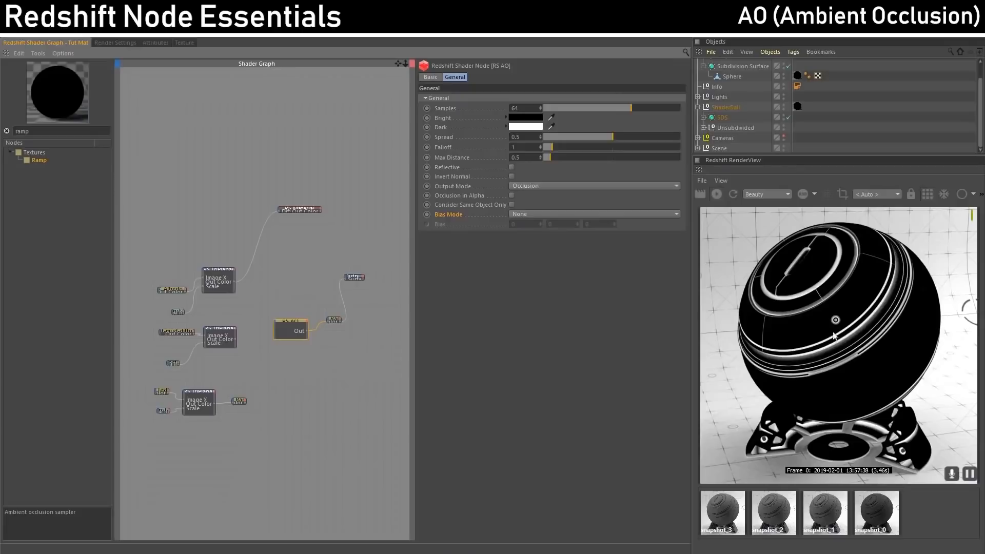
pyautogui.click(238, 400)
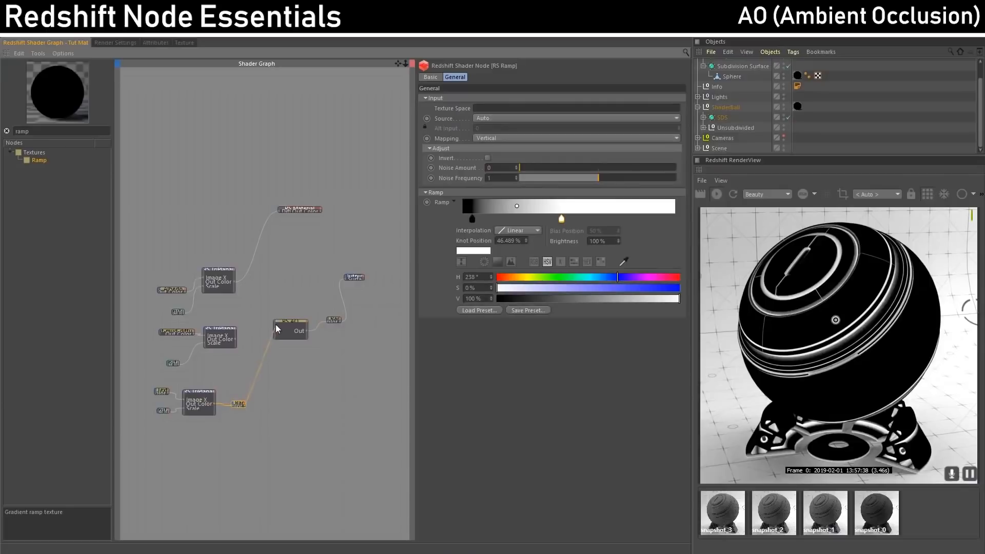
pyautogui.moveTo(273, 321); pyautogui.dragTo(289, 334)
pyautogui.click(324, 355)
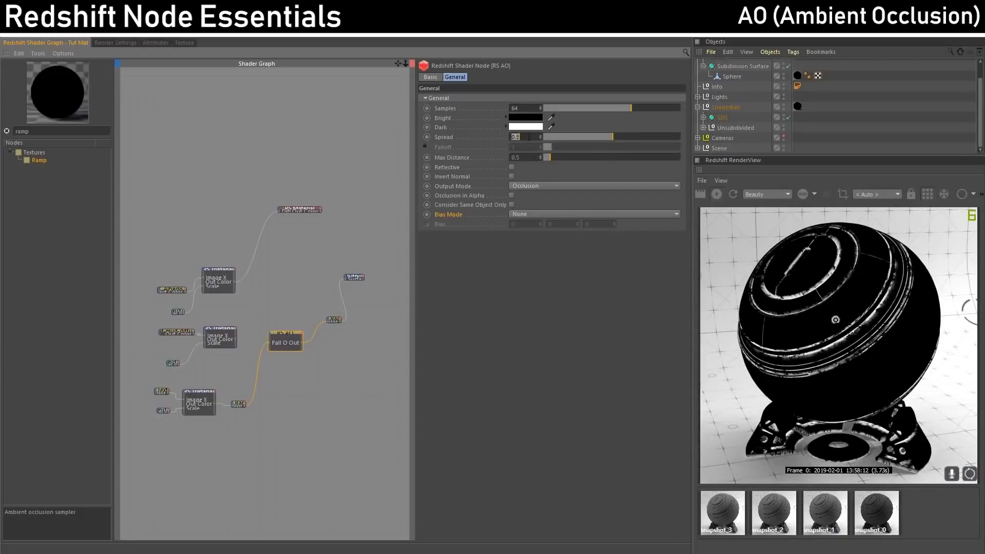
# Set the AO node's Spread to 1, try a Max Distance of 5 and lower it to 2.
pyautogui.click(527, 137)
pyautogui.write('1')
pyautogui.press('Return')
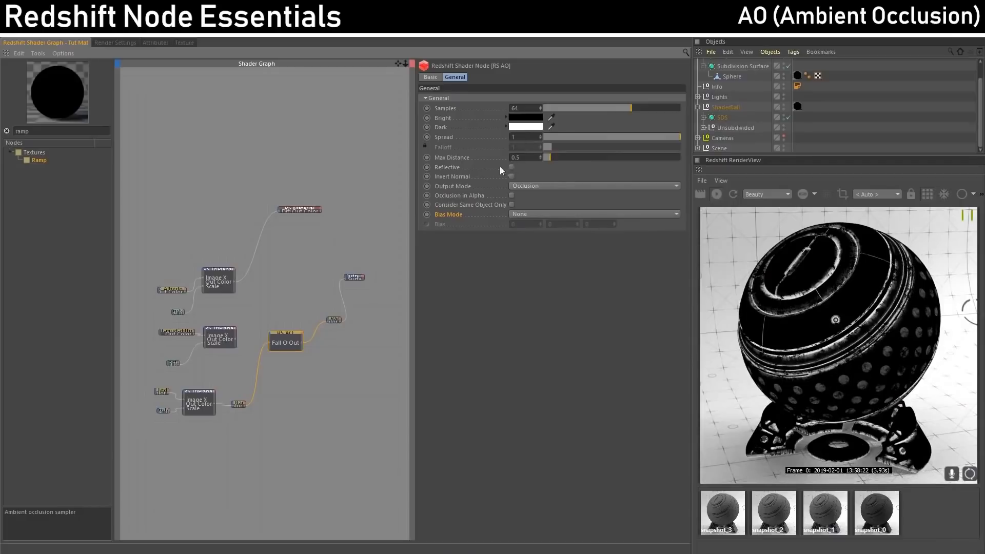
pyautogui.click(522, 157)
pyautogui.write('5')
pyautogui.press('Return')
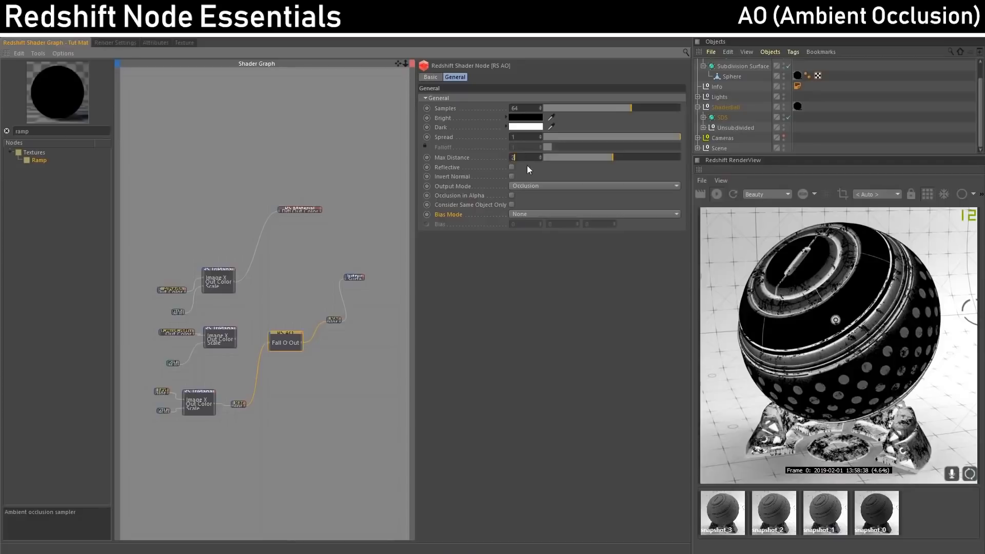
pyautogui.press('Return')
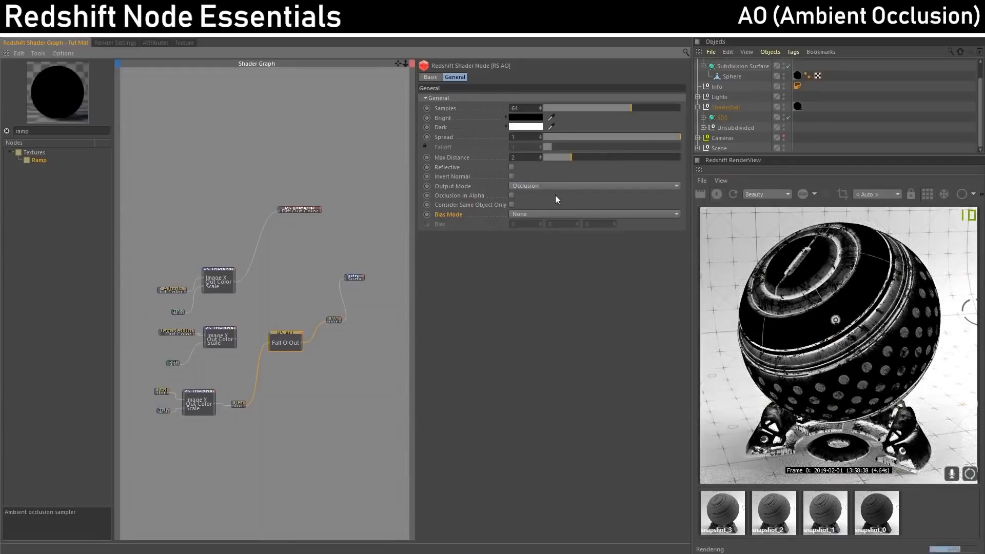
# Enable Invert Normal on the AO node and reduce its Max Distance to 0.1.
pyautogui.click(512, 177)
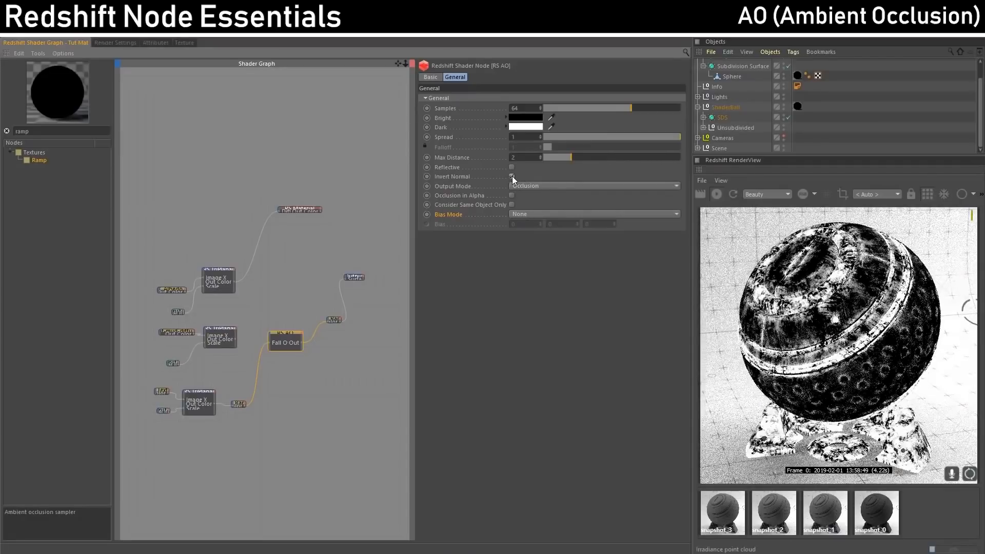
pyautogui.click(515, 158)
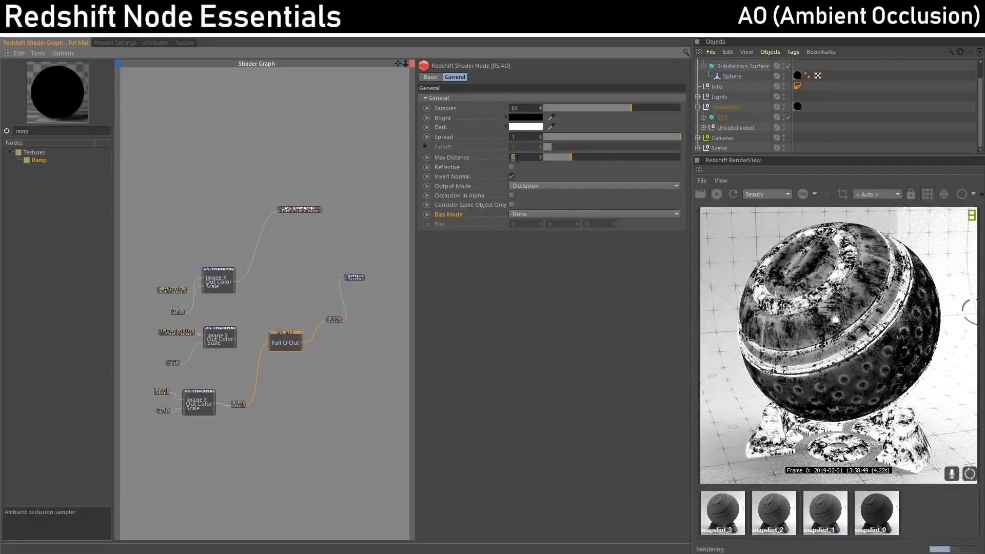
pyautogui.write('0.1')
pyautogui.press('Return')
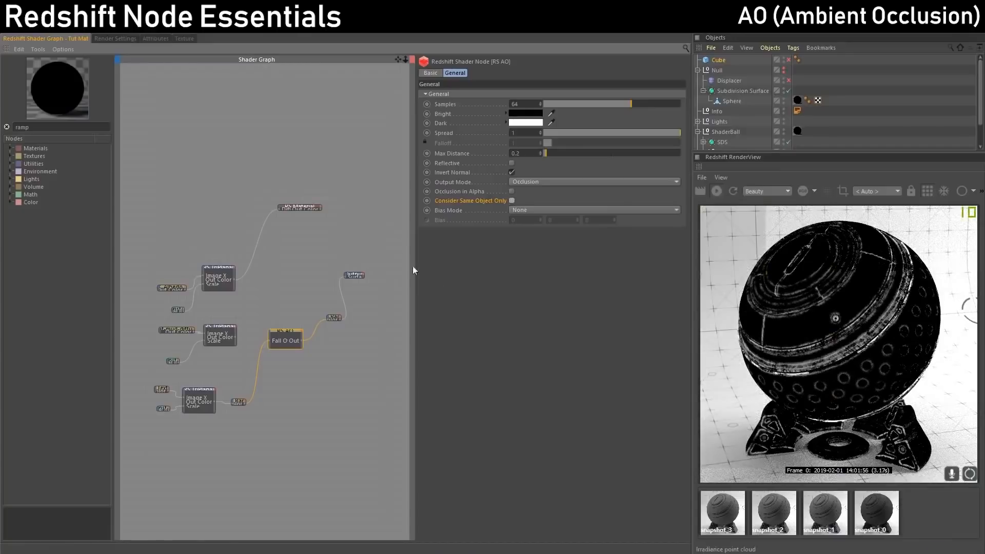
# Enable the Cube object and move the floating shader and render window aside to uncover the scene viewport.
pyautogui.click(788, 60)
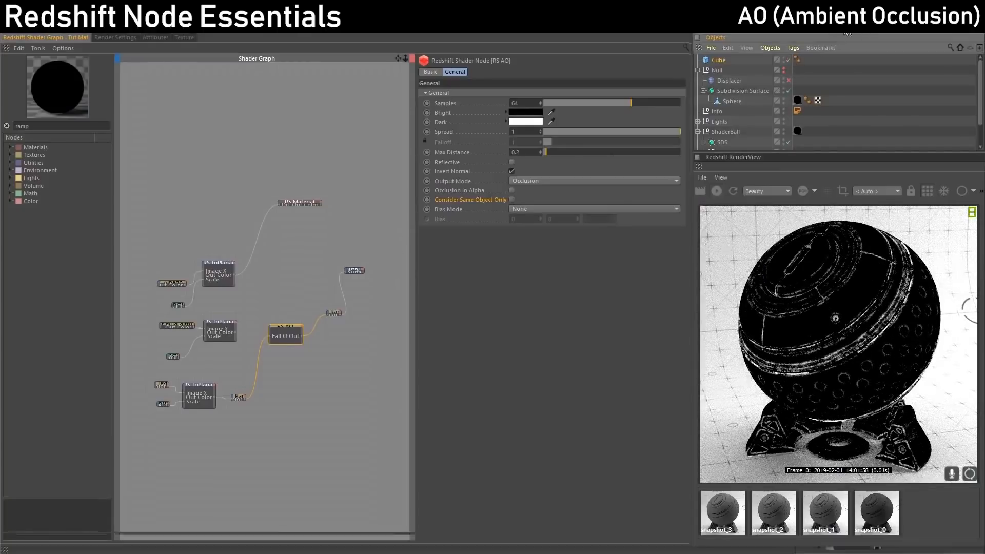
pyautogui.moveTo(862, 30); pyautogui.dragTo(281, 35)
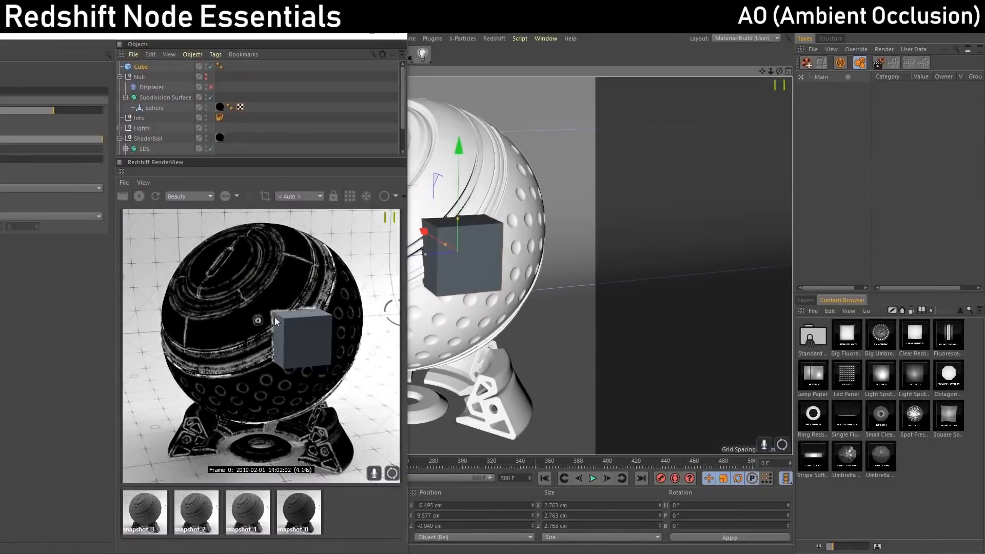
# Slide the Cube along X away from the shader ball and back against it to compare its AO effect in the render.
pyautogui.moveTo(423, 232); pyautogui.dragTo(462, 271)
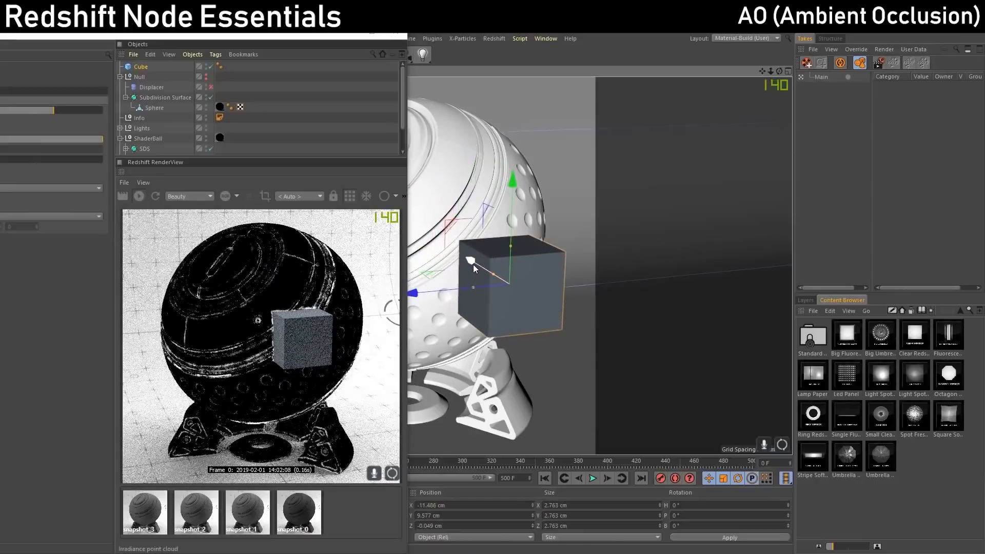
pyautogui.moveTo(473, 263); pyautogui.dragTo(423, 242)
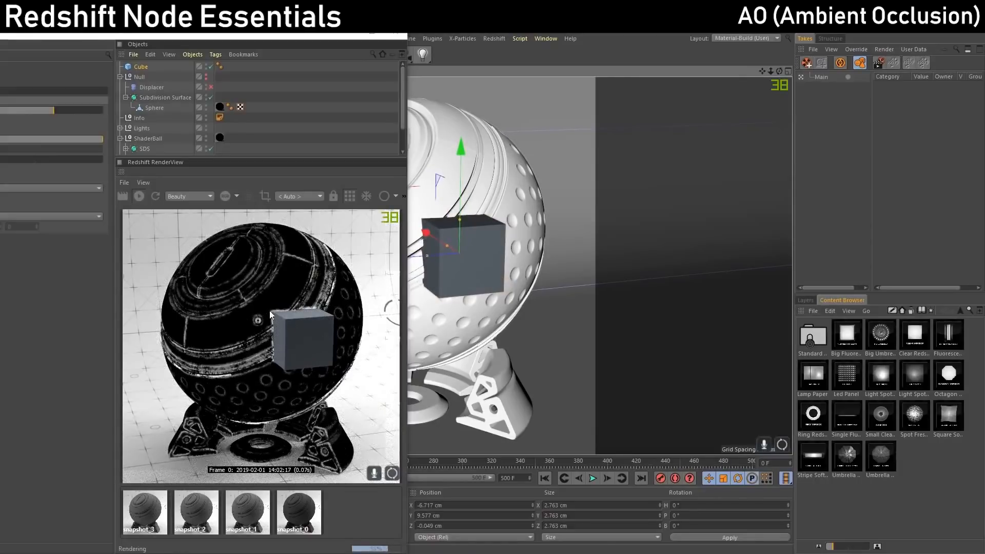
pyautogui.moveTo(426, 235)
pyautogui.mouseDown()
pyautogui.moveTo(443, 252)
pyautogui.moveTo(433, 248)
pyautogui.mouseUp()
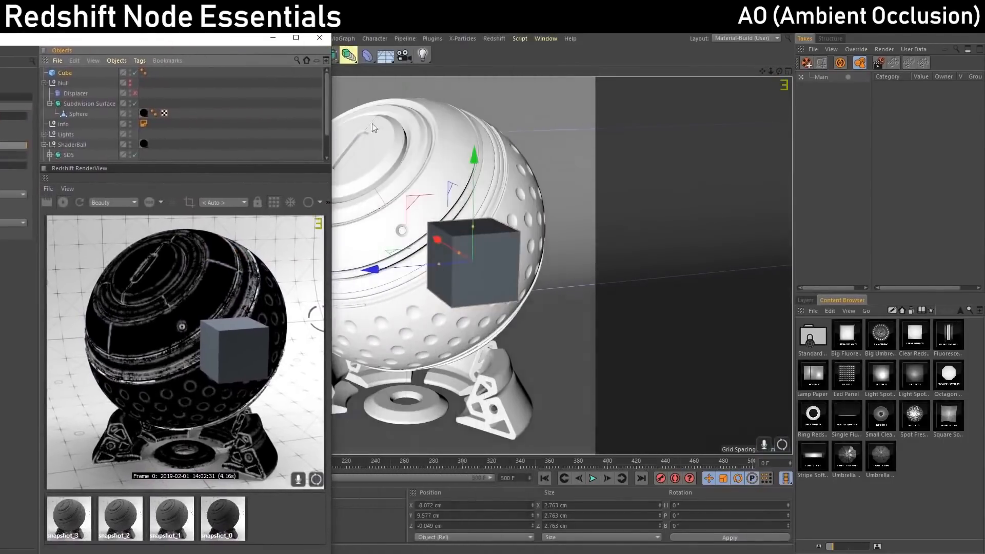
pyautogui.moveTo(435, 239); pyautogui.dragTo(426, 234)
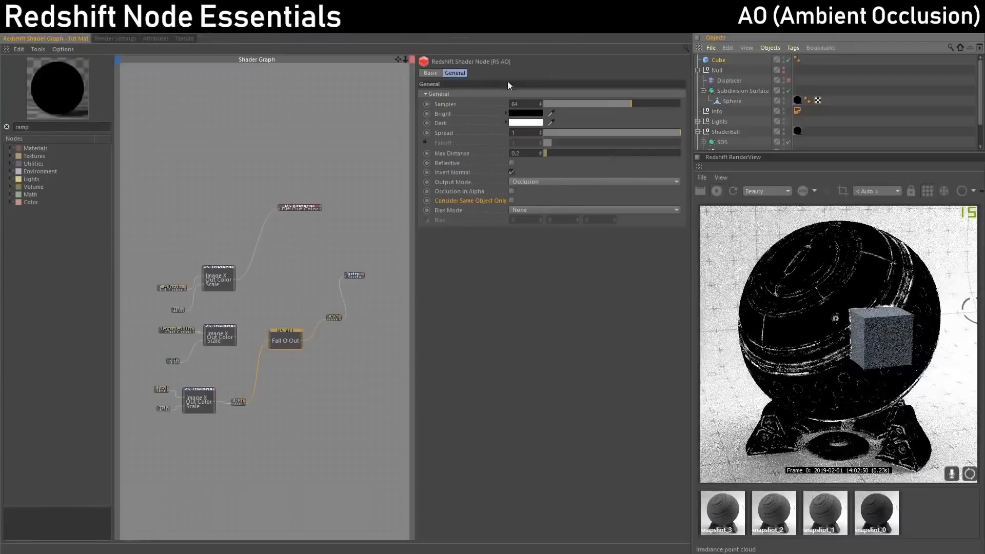
# Try Consider Same Object Only on the AO node, then turn the option off again.
pyautogui.click(512, 201)
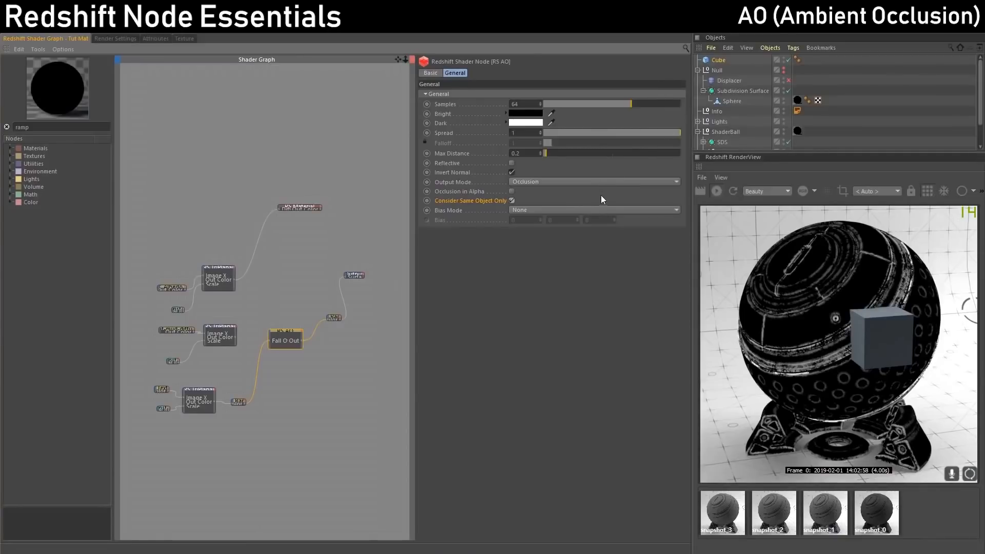
pyautogui.click(512, 201)
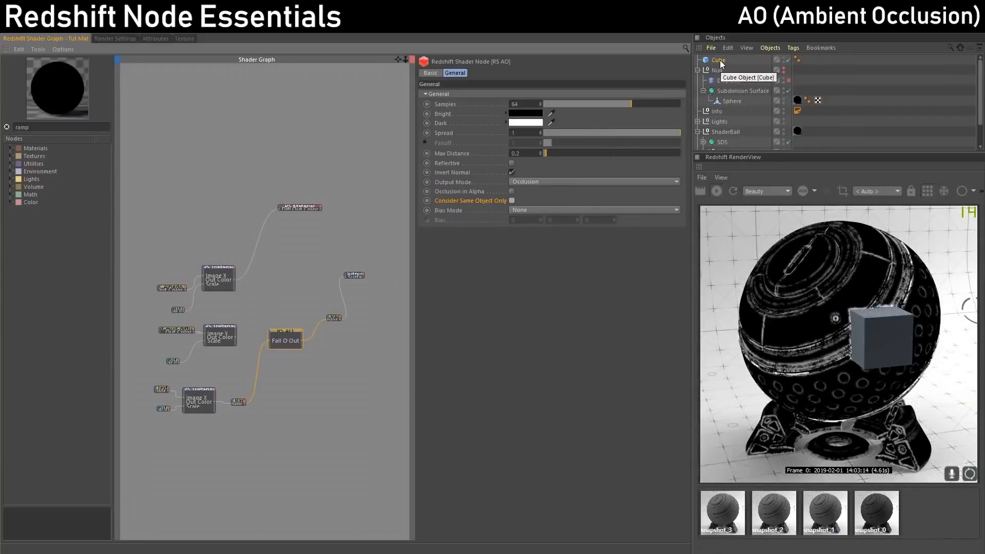
# Add a Redshift Object tag to the Cube.
pyautogui.click(719, 60)
pyautogui.rightClick(719, 60)
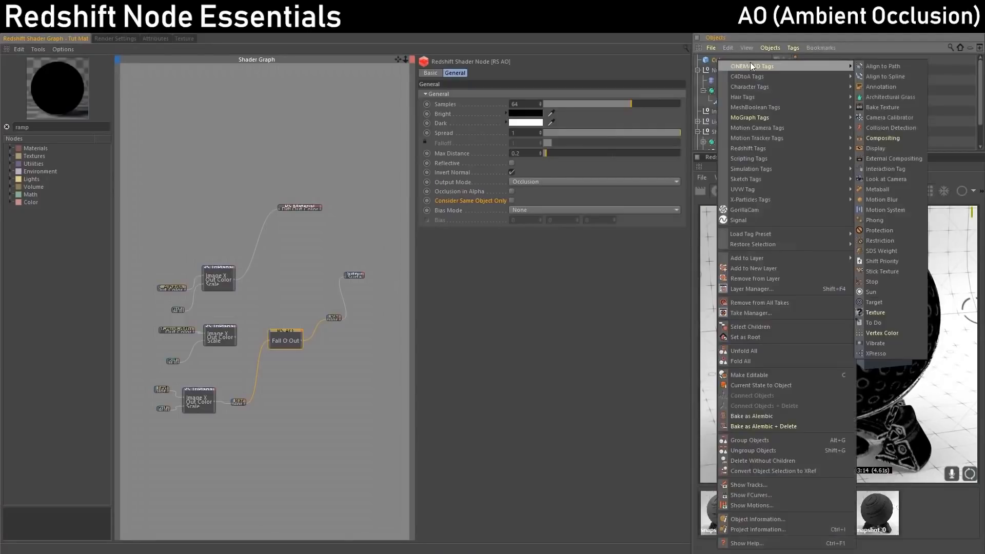
pyautogui.moveTo(757, 147)
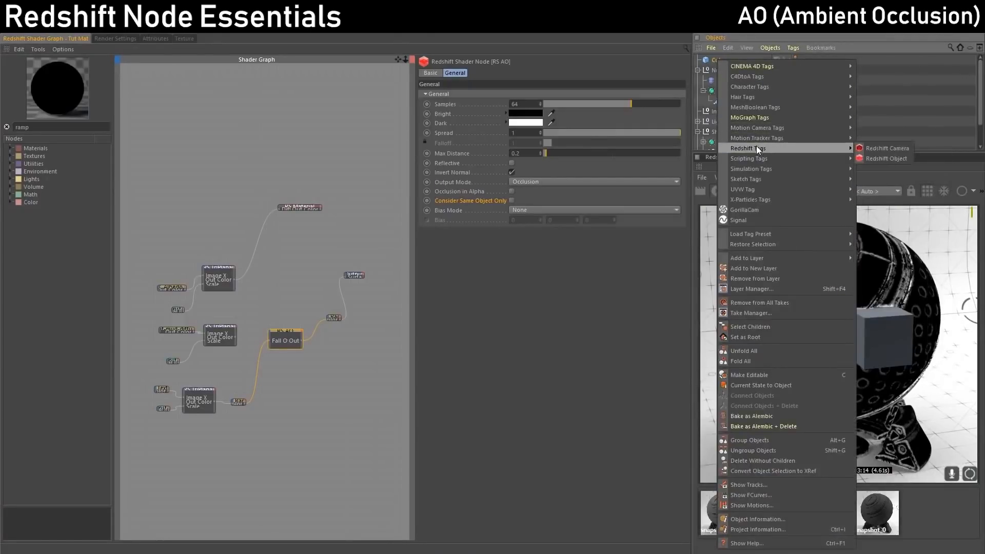
pyautogui.click(881, 157)
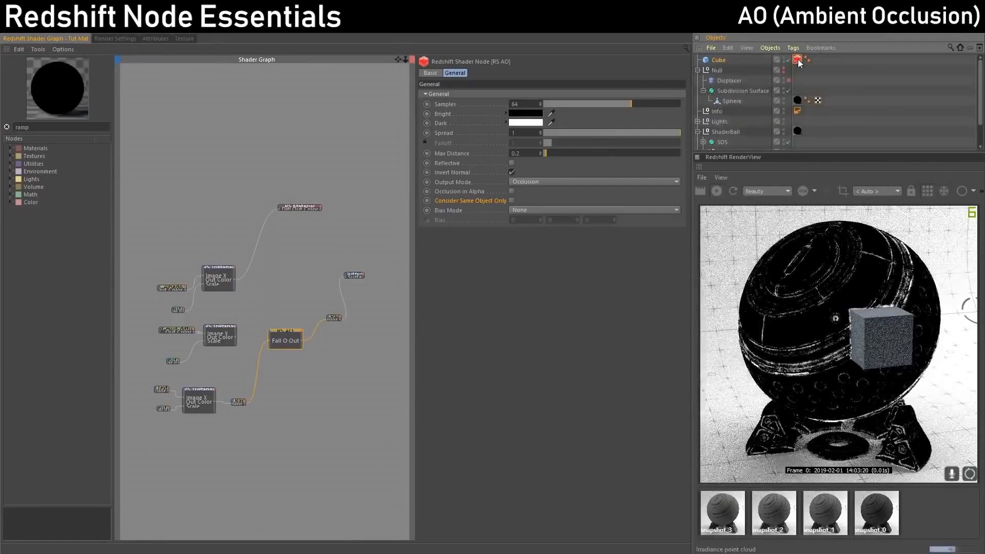
# Enable the visibility Override on the Cube's Redshift Object tag and disable Casts AO.
pyautogui.click(152, 40)
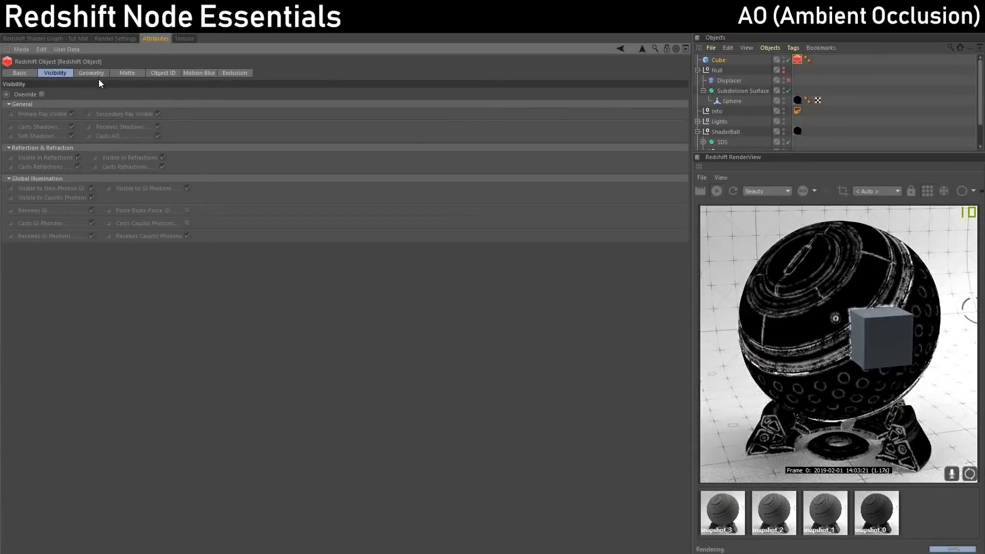
pyautogui.click(41, 94)
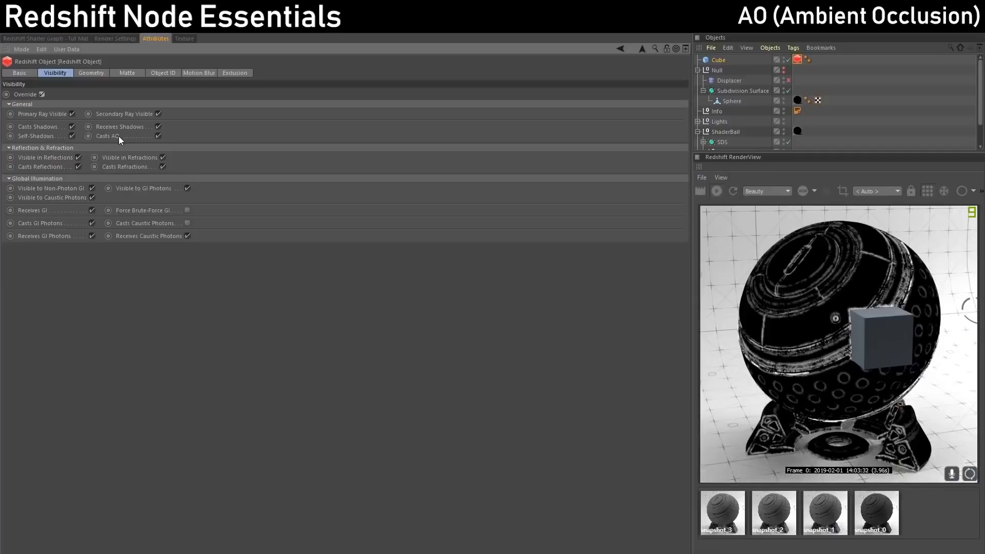
pyautogui.click(158, 136)
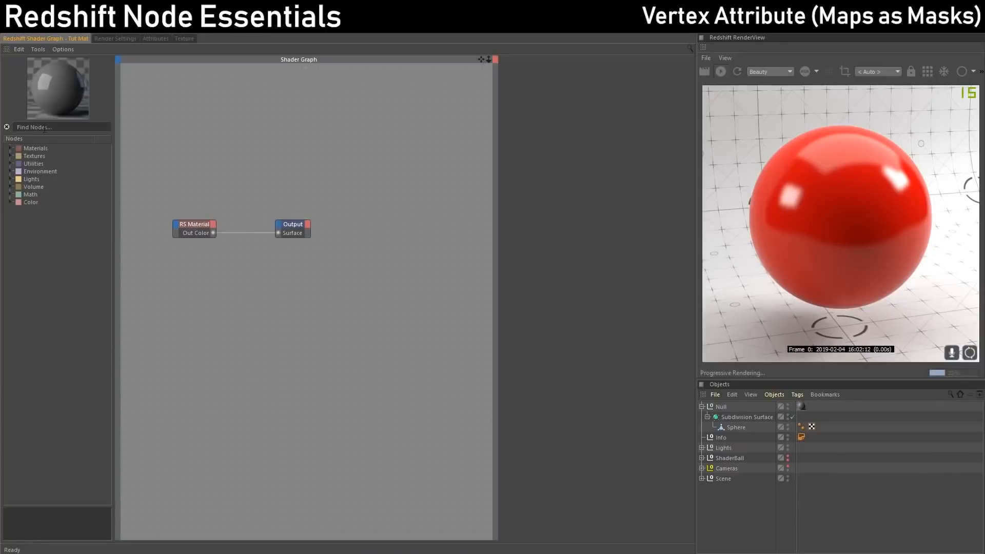
# Search the node library for "vertex" and add an RS Vertex Attribute node to the shader graph.
pyautogui.click(45, 126)
pyautogui.write('vertex')
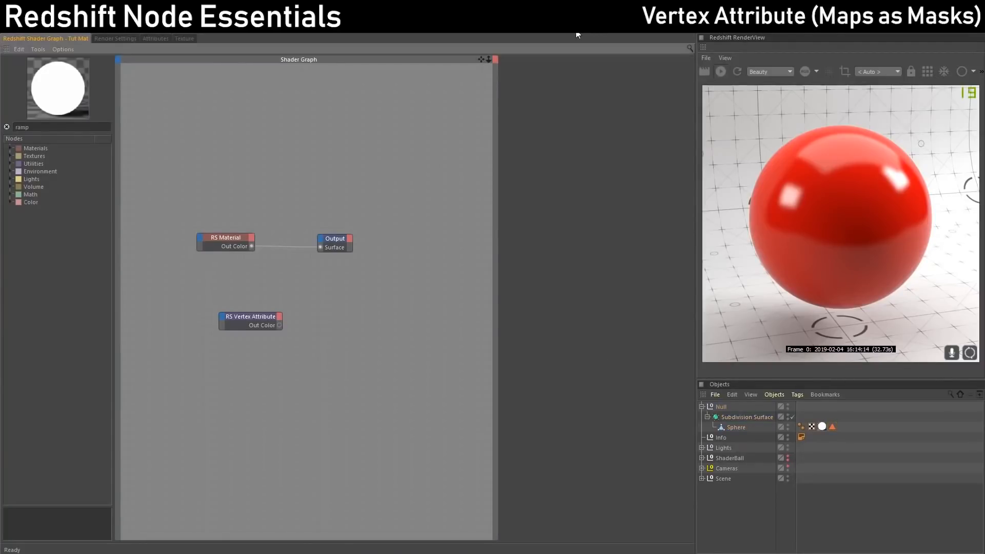
# Uncover the scene viewport and paint a vertex map of two eyes and a smiling mouth on the sphere with the Paint Tool.
pyautogui.moveTo(576, 34); pyautogui.dragTo(984, 39)
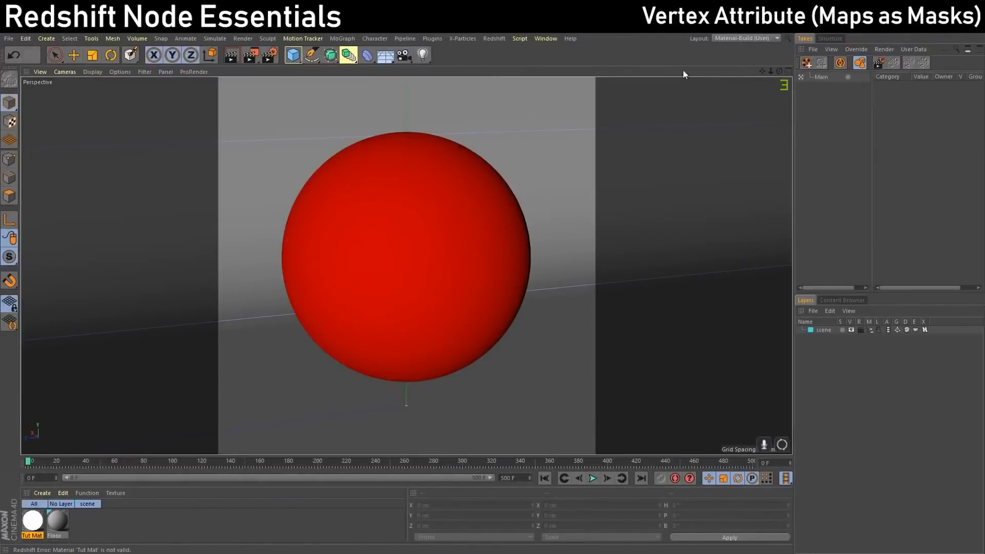
pyautogui.click(377, 38)
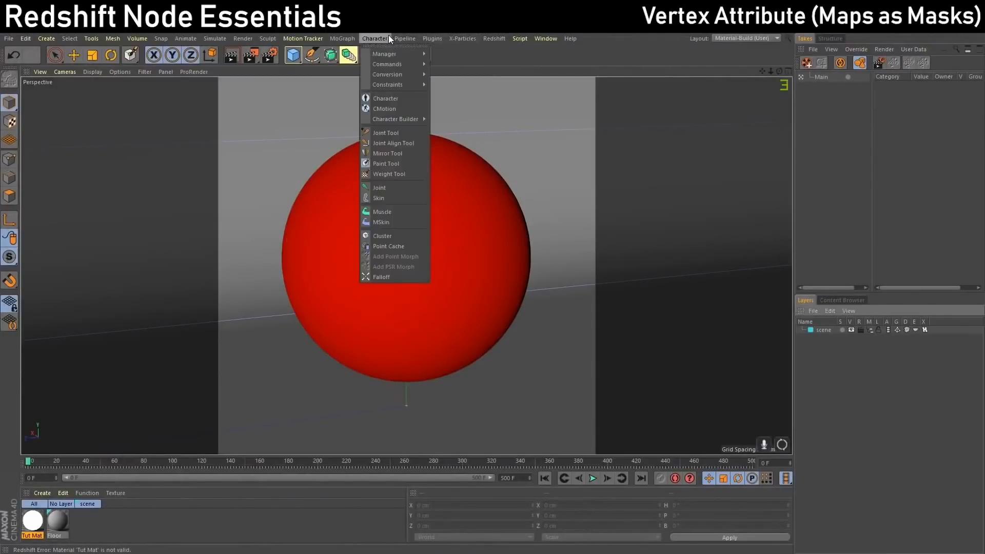
pyautogui.click(377, 163)
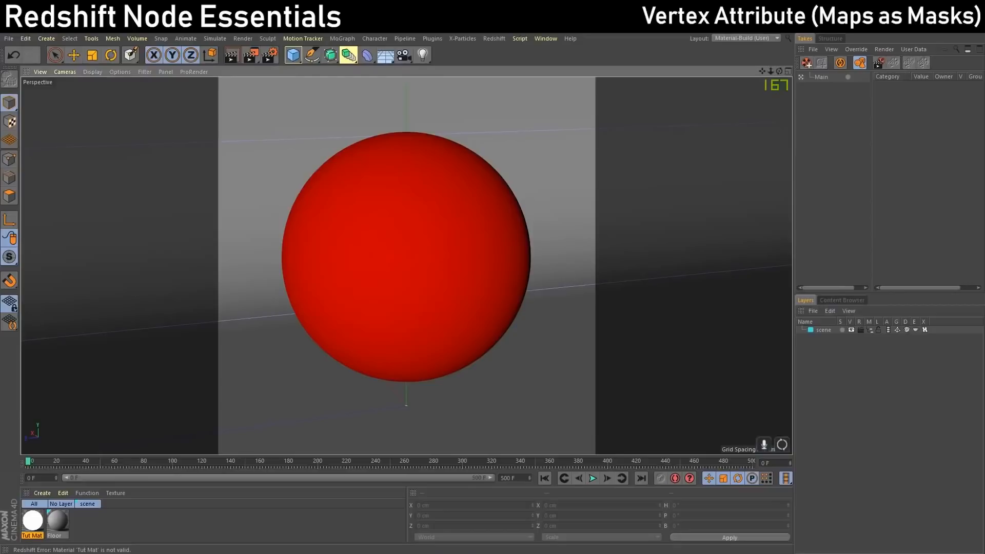
pyautogui.click(406, 256)
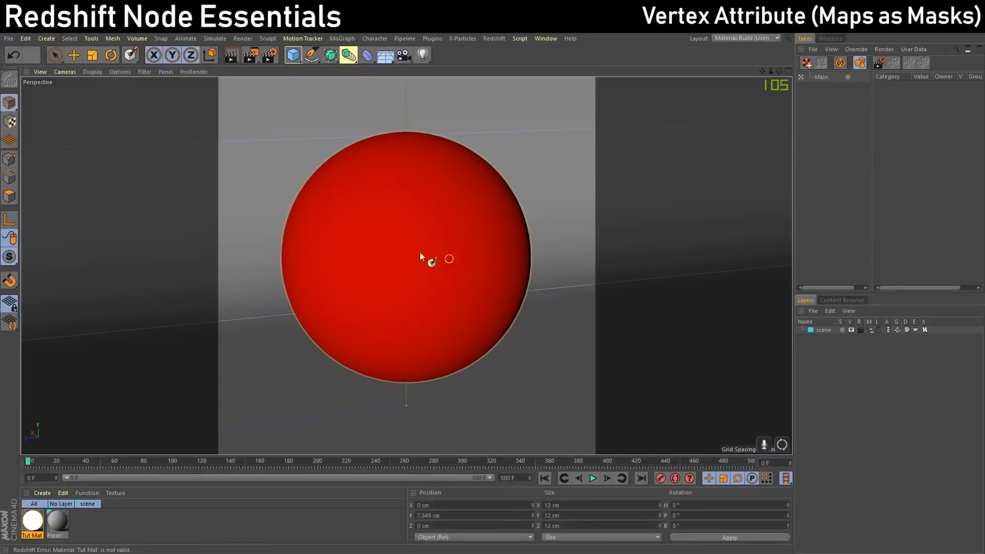
pyautogui.click(380, 239)
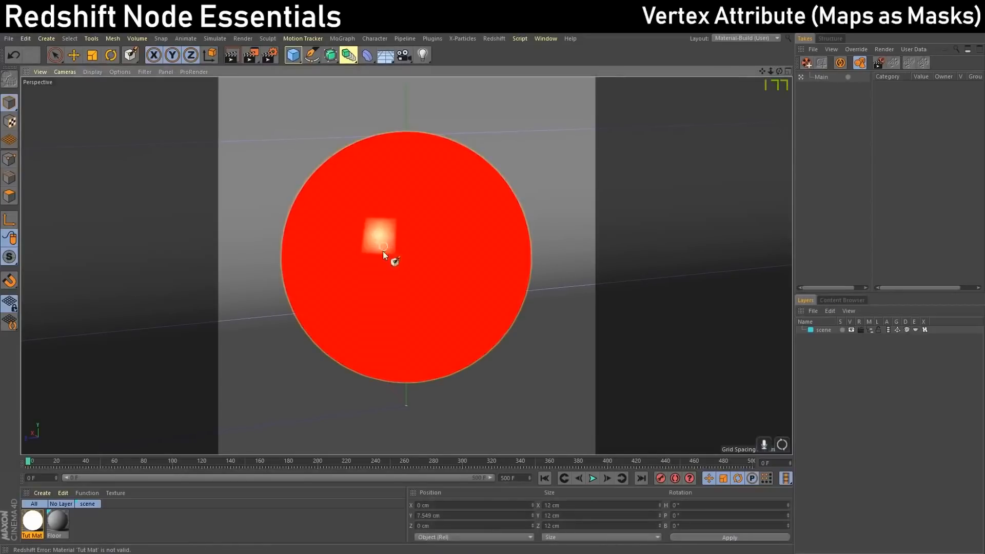
pyautogui.moveTo(383, 251)
pyautogui.mouseDown()
pyautogui.moveTo(432, 229)
pyautogui.moveTo(449, 255)
pyautogui.mouseUp()
pyautogui.moveTo(348, 315)
pyautogui.mouseDown()
pyautogui.moveTo(408, 336)
pyautogui.moveTo(452, 322)
pyautogui.moveTo(359, 319)
pyautogui.moveTo(367, 321)
pyautogui.mouseUp()
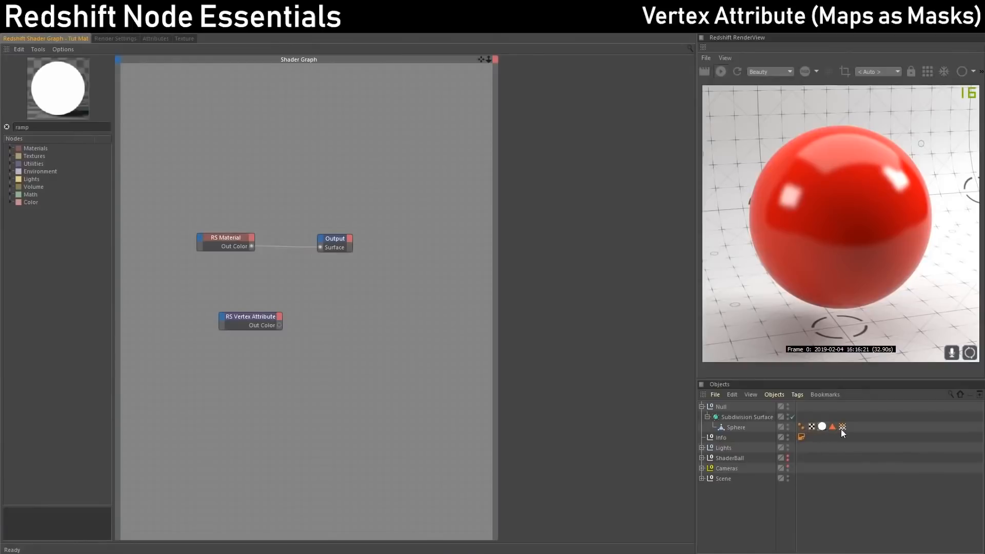
# Rename the sphere's Vertex Map tag to "Happy Face".
pyautogui.click(842, 426)
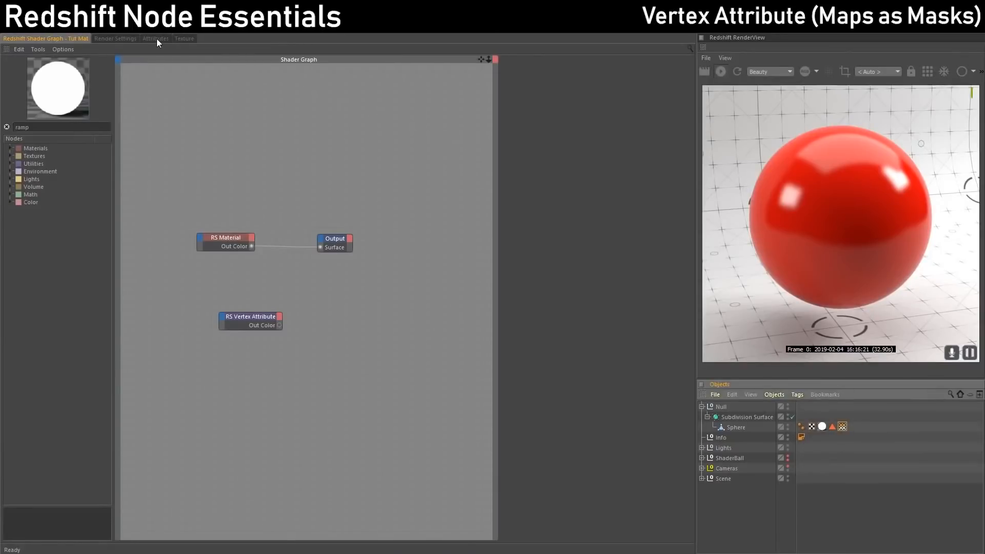
pyautogui.click(156, 39)
pyautogui.click(88, 87)
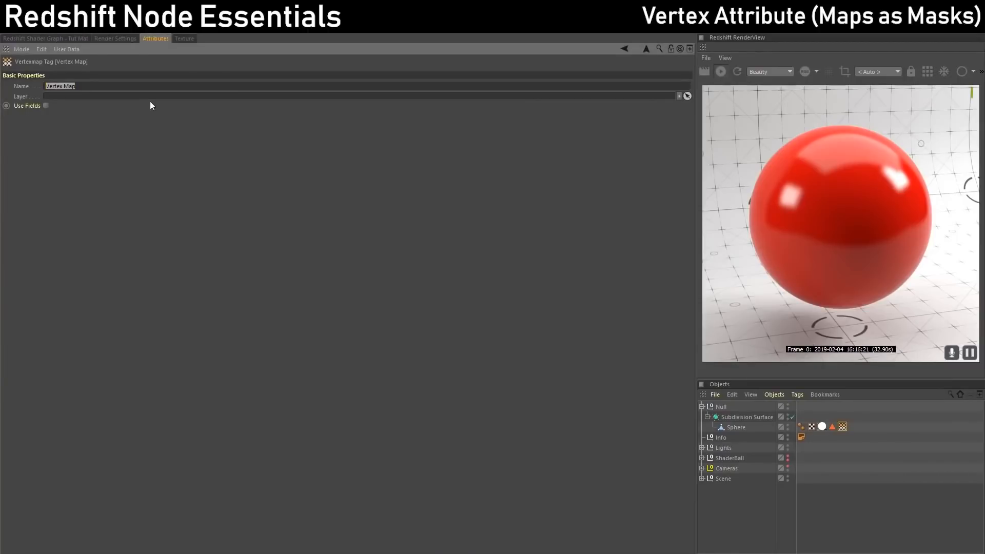
pyautogui.write('Happy Fai')
# Reactivate the Paint Tool from the vertex map and paint extra strokes above the eyes in Add mode.
pyautogui.doubleClick(842, 426)
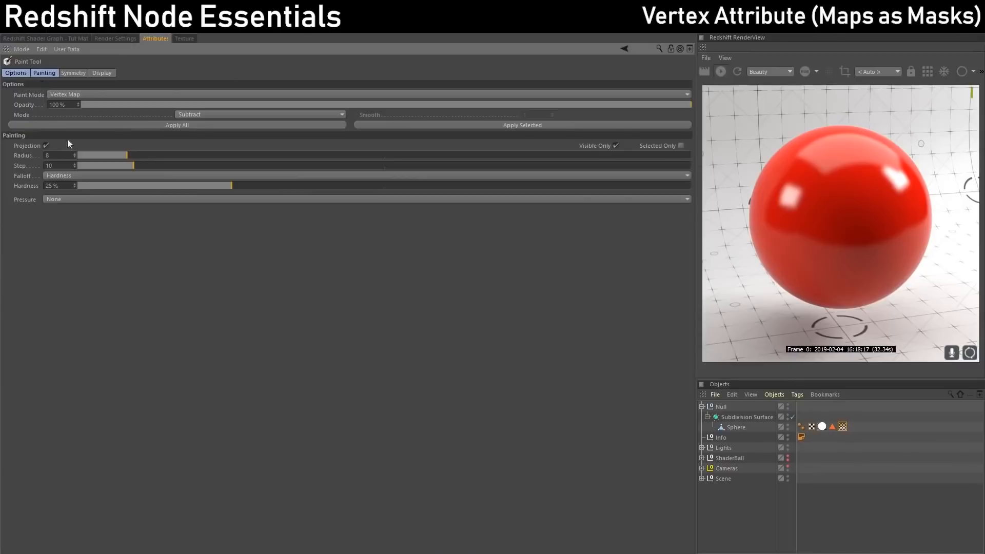
pyautogui.moveTo(342, 35); pyautogui.dragTo(345, 365)
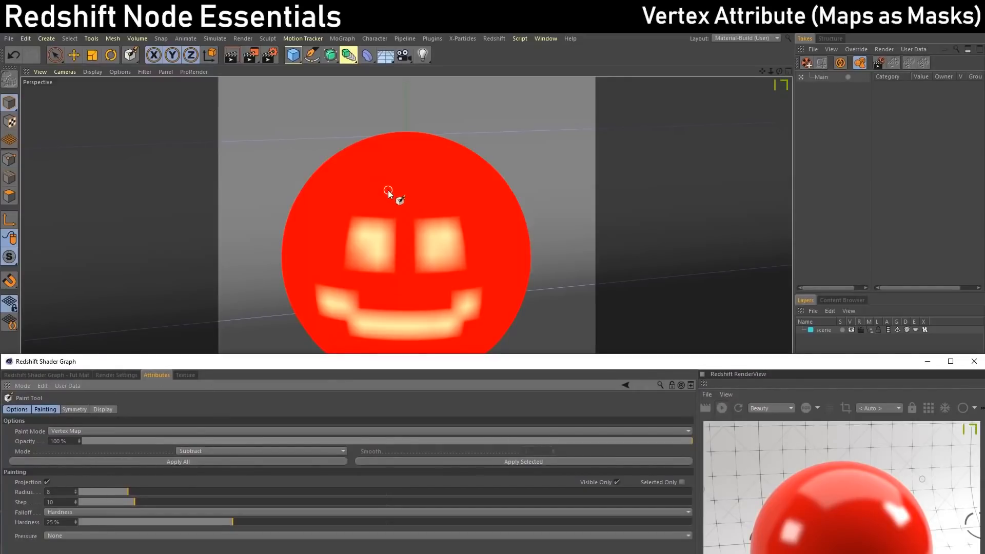
pyautogui.click(217, 452)
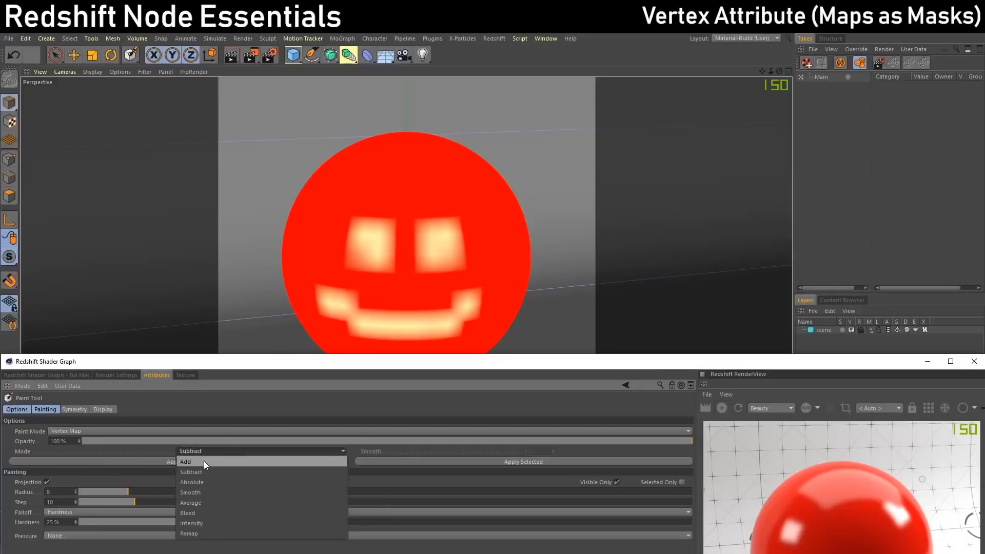
pyautogui.click(204, 460)
pyautogui.moveTo(382, 151)
pyautogui.mouseDown()
pyautogui.moveTo(363, 180)
pyautogui.moveTo(436, 186)
pyautogui.moveTo(456, 162)
pyautogui.mouseUp()
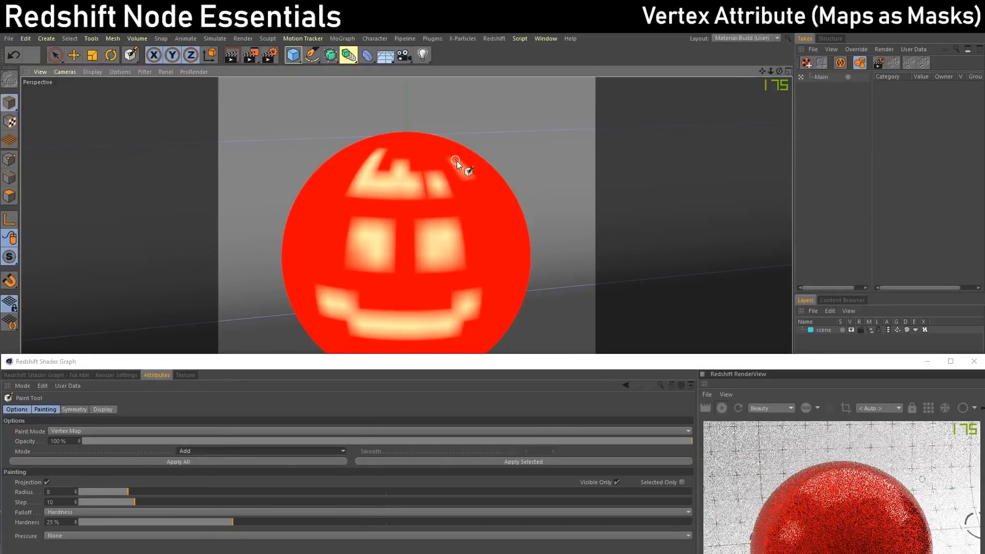
# Switch the Paint Tool to Subtract, enlarge the brush radius to 37 and erase the strokes above the eyes.
pyautogui.click(224, 452)
pyautogui.click(210, 474)
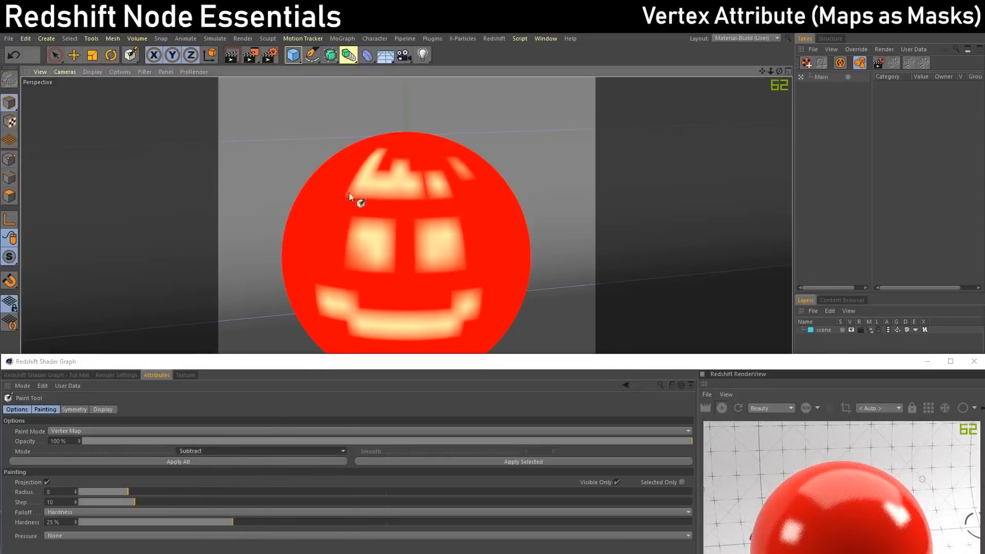
pyautogui.moveTo(348, 192); pyautogui.dragTo(383, 188)
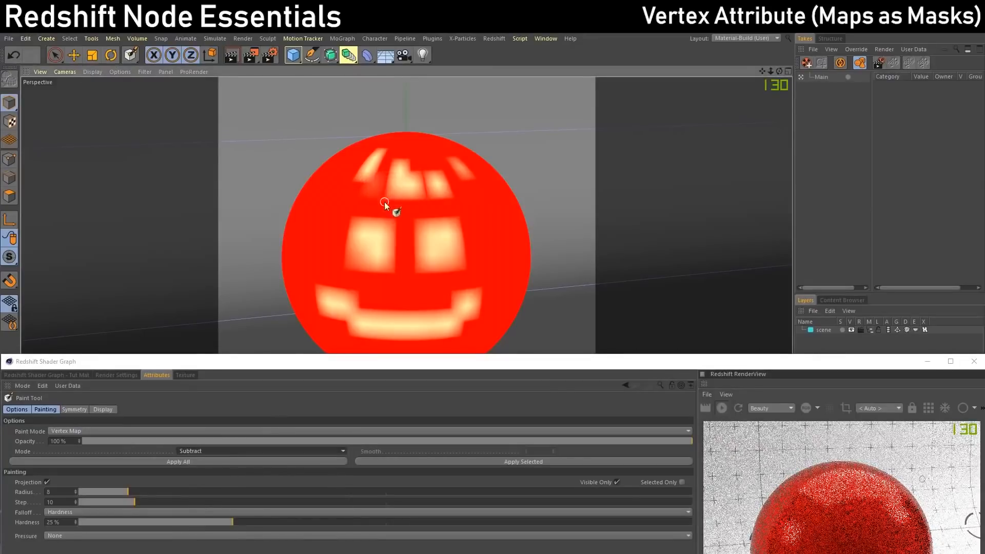
pyautogui.moveTo(385, 186); pyautogui.dragTo(393, 188, button='middle')
pyautogui.moveTo(393, 187)
pyautogui.mouseDown()
pyautogui.moveTo(410, 188)
pyautogui.moveTo(402, 165)
pyautogui.moveTo(390, 169)
pyautogui.mouseUp()
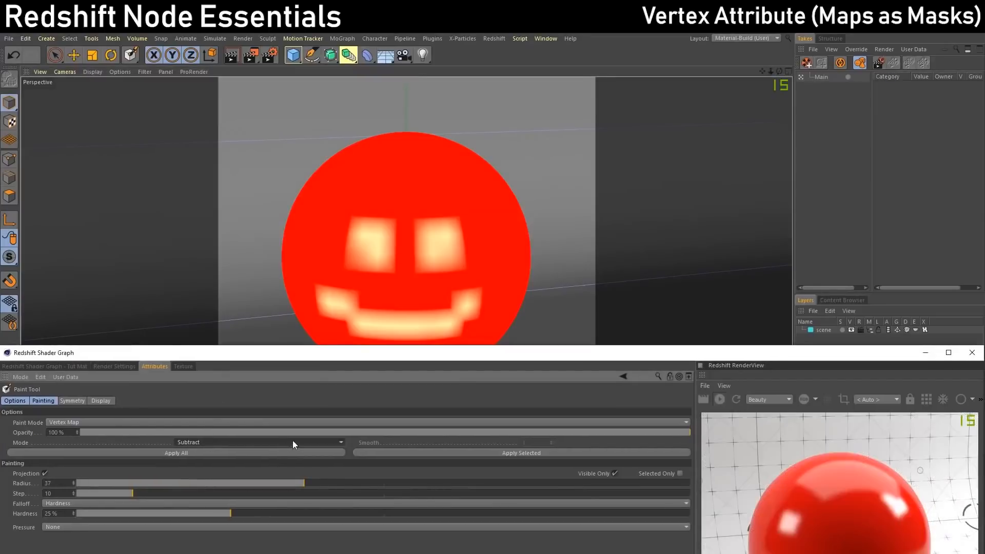
# Set the Paint Tool's mode to Smooth and move the shader graph window back over the viewport.
pyautogui.click(307, 444)
pyautogui.click(284, 471)
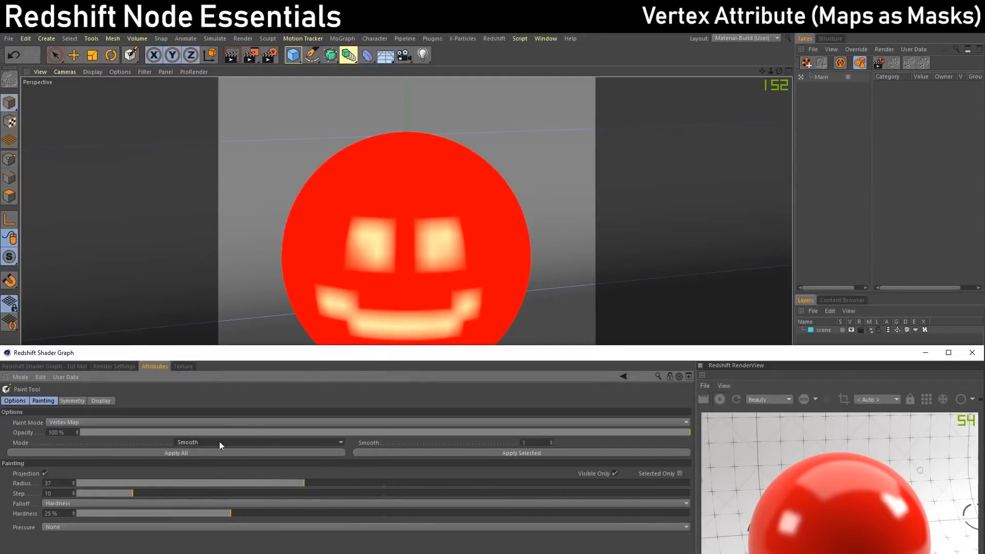
pyautogui.click(180, 452)
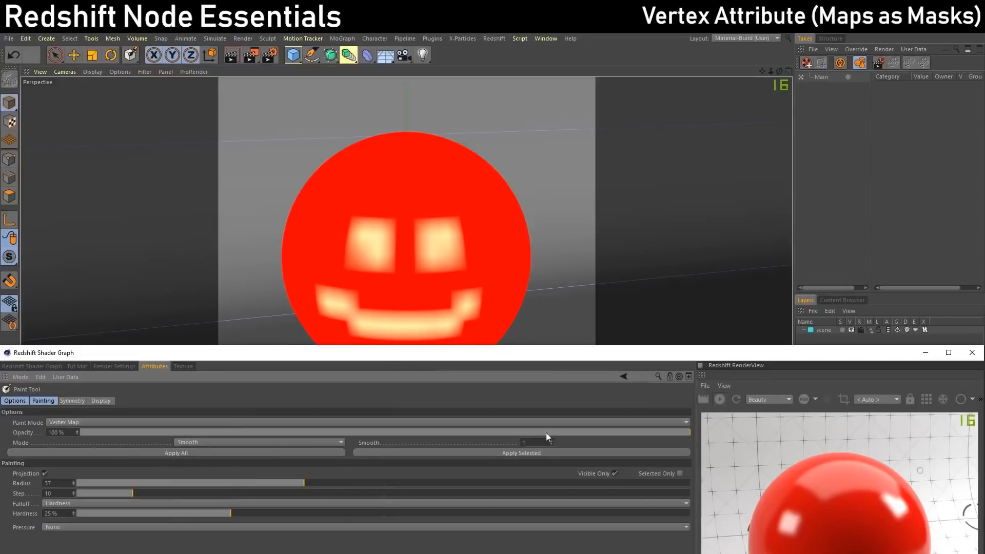
pyautogui.doubleClick(533, 444)
pyautogui.moveTo(465, 366); pyautogui.dragTo(487, 38)
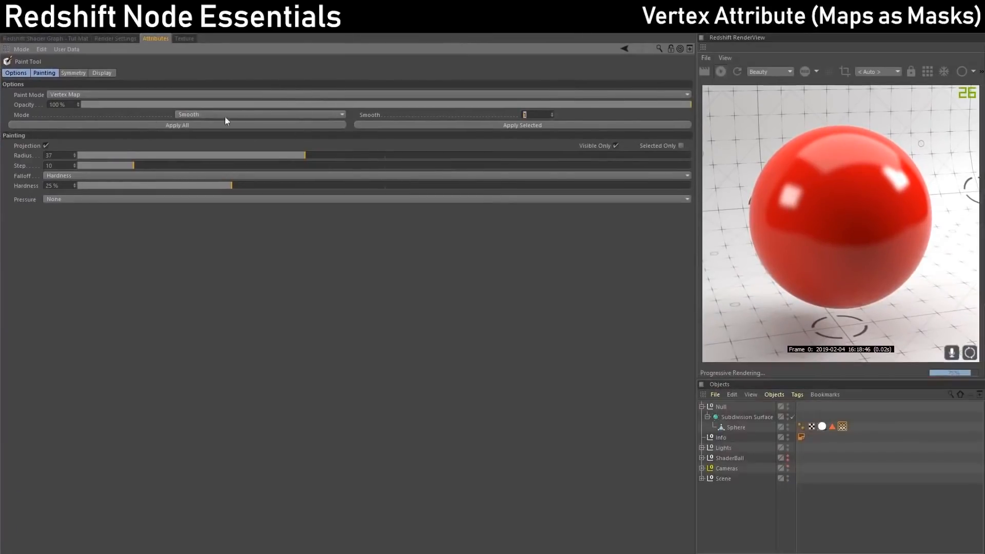
# Assign the Happy Face vertex map as the RS Vertex Attribute's Attribute Name and connect the node to the Output's Surface.
pyautogui.click(70, 39)
pyautogui.moveTo(255, 317)
pyautogui.mouseDown()
pyautogui.moveTo(273, 318)
pyautogui.moveTo(262, 308)
pyautogui.mouseUp()
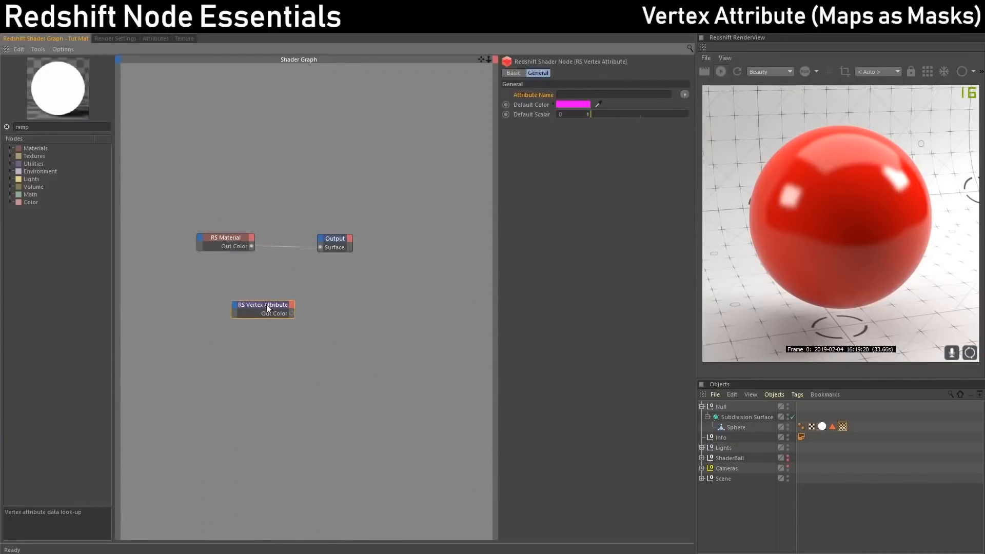
pyautogui.moveTo(260, 309); pyautogui.dragTo(261, 304)
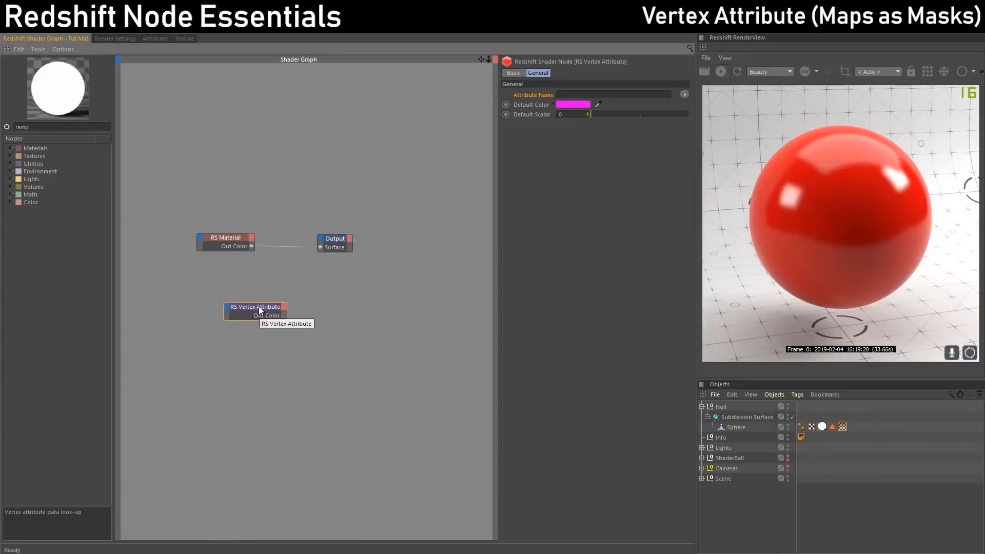
pyautogui.click(843, 428)
pyautogui.moveTo(836, 422); pyautogui.dragTo(576, 98)
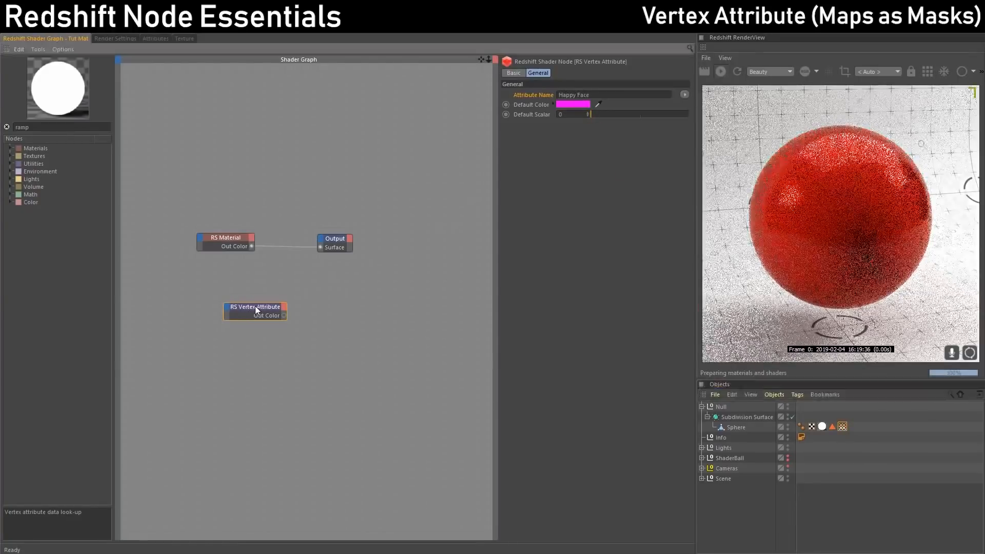
pyautogui.moveTo(254, 306); pyautogui.dragTo(320, 248)
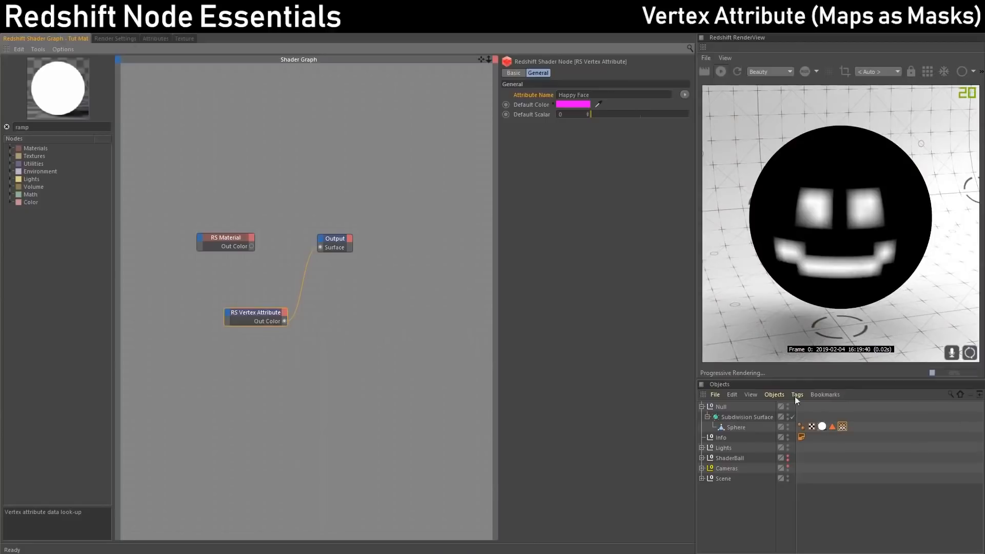
# Find the Color Layer node by searching for "color layer" and add it to the graph beside the RS Material.
pyautogui.moveTo(256, 313); pyautogui.dragTo(244, 315)
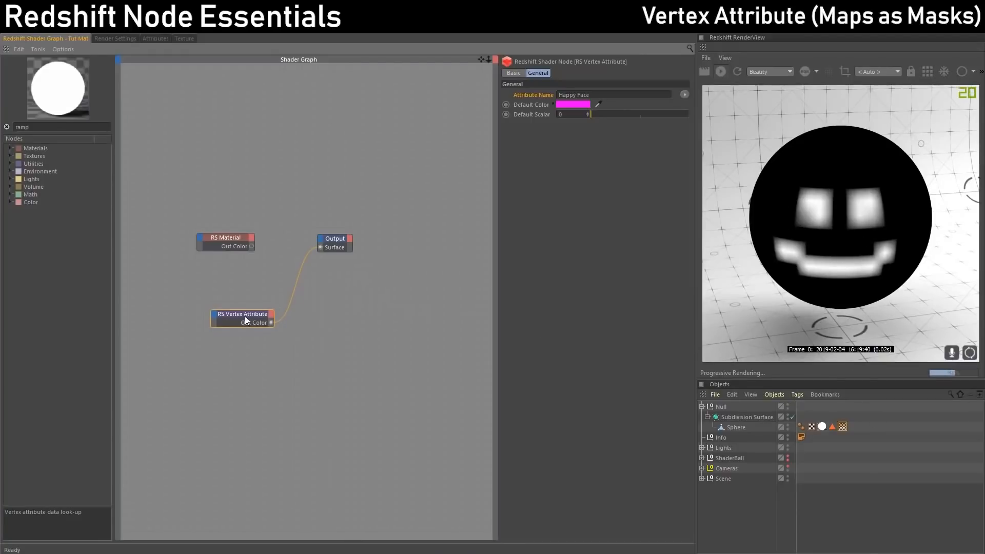
pyautogui.moveTo(245, 316); pyautogui.dragTo(250, 321)
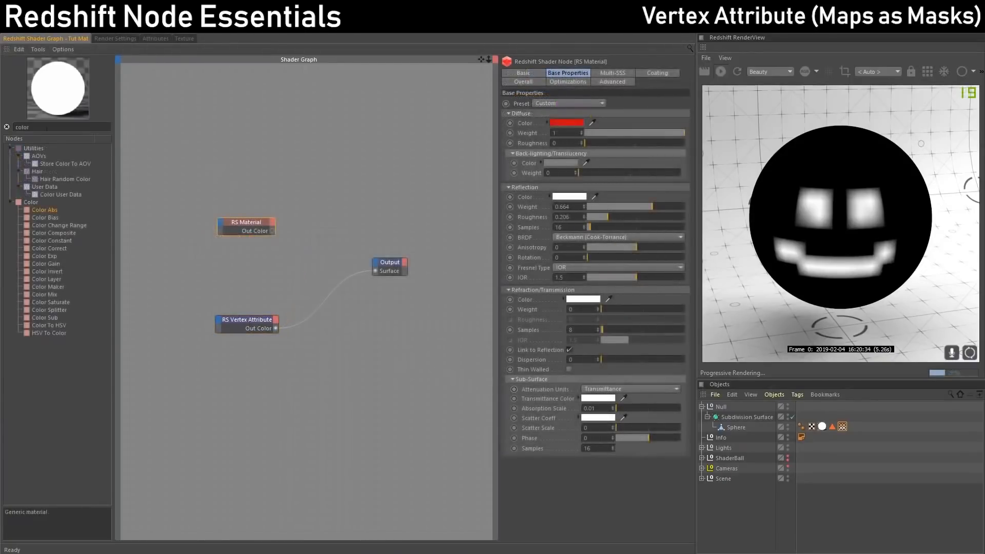
pyautogui.click(7, 127)
pyautogui.click(40, 127)
pyautogui.write('col')
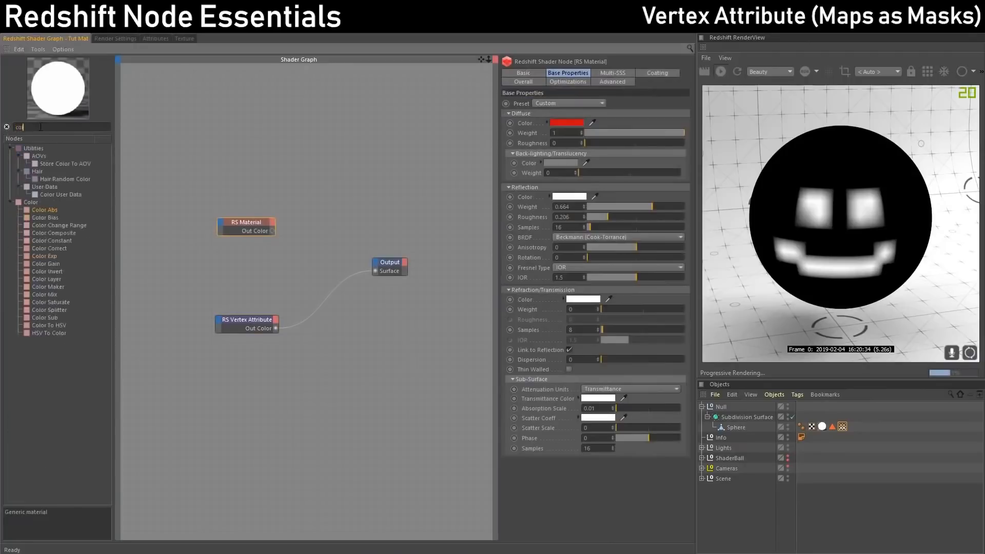
pyautogui.write('or layer')
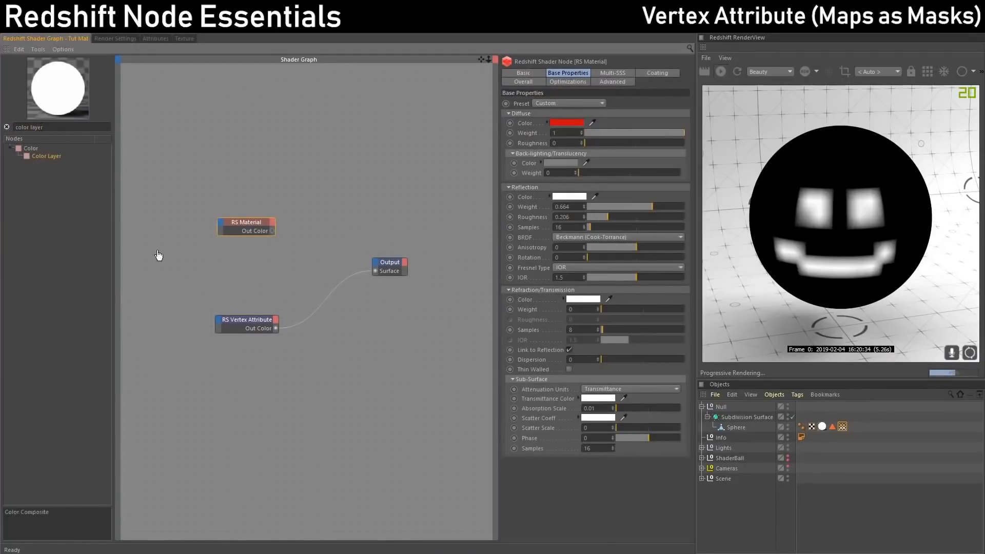
pyautogui.moveTo(158, 255); pyautogui.dragTo(174, 206)
# Connect the RS Color Layer's Out Color to the RS Material's Diffuse Color and space out the surrounding nodes.
pyautogui.moveTo(241, 223); pyautogui.dragTo(279, 226)
pyautogui.moveTo(211, 256); pyautogui.dragTo(258, 226)
pyautogui.moveTo(287, 230)
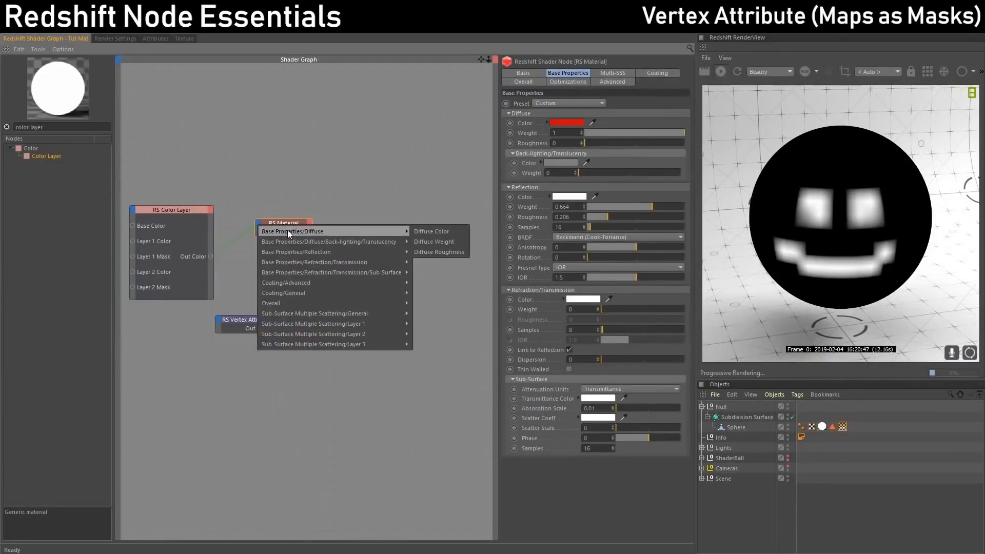
pyautogui.click(423, 232)
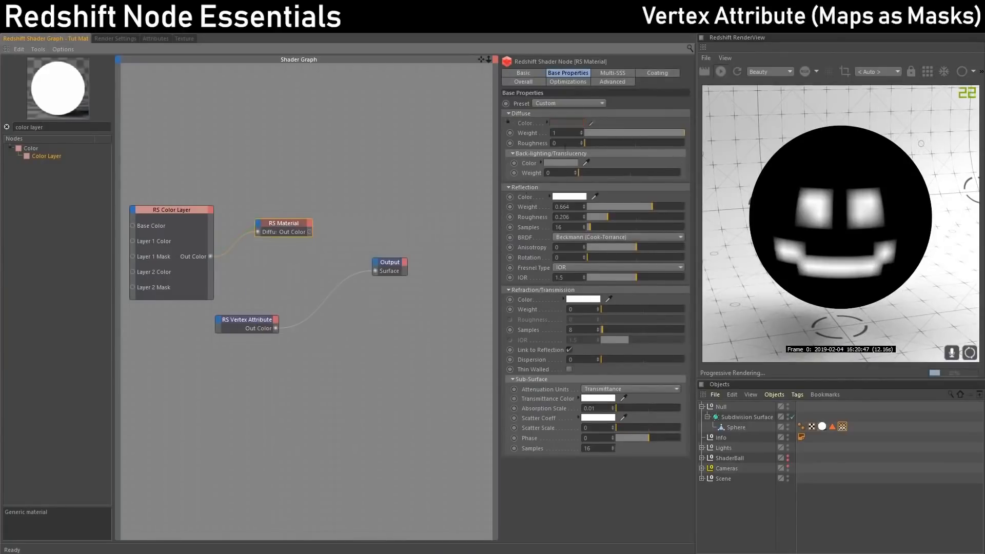
pyautogui.moveTo(291, 224); pyautogui.dragTo(286, 222)
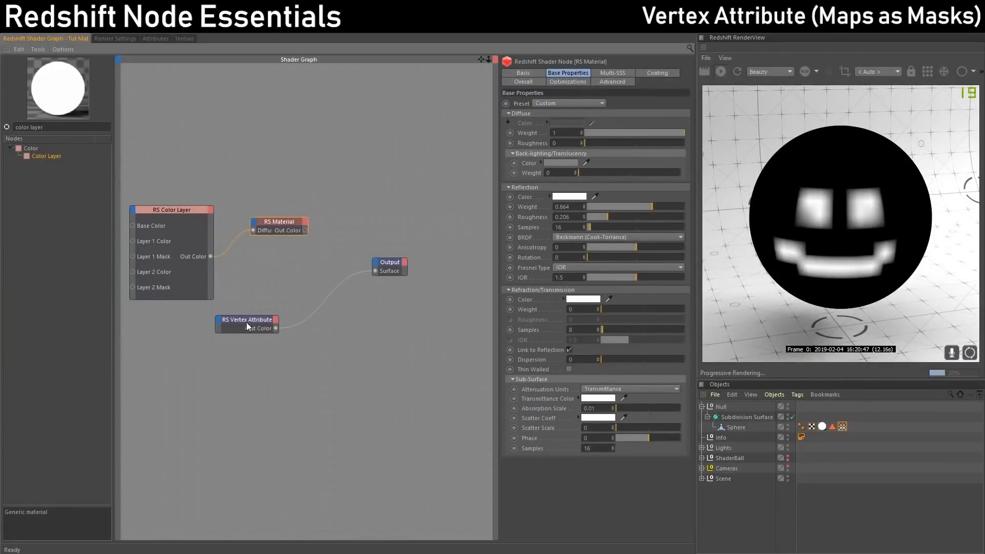
pyautogui.moveTo(247, 322); pyautogui.dragTo(281, 339)
pyautogui.moveTo(285, 223); pyautogui.dragTo(292, 231)
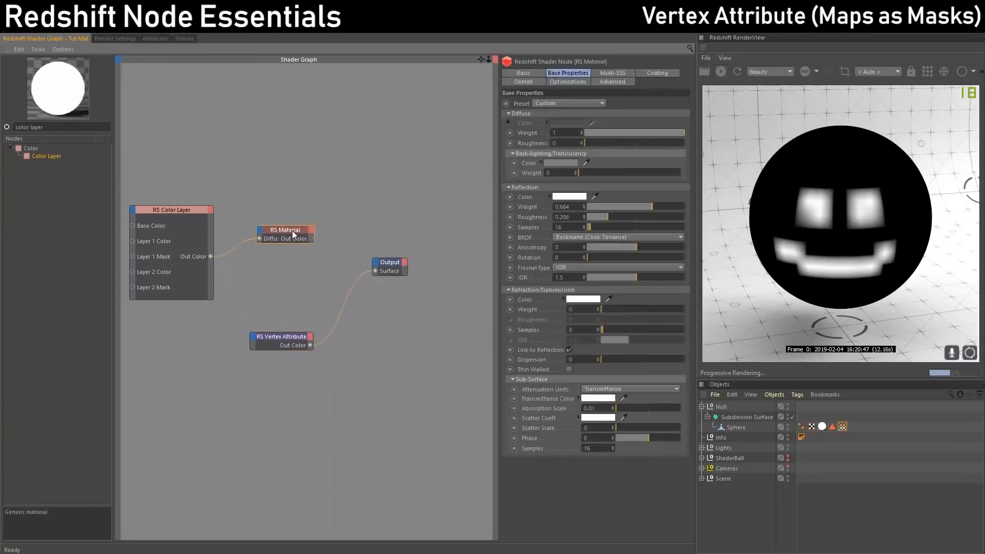
# Set the RS Color Layer's Base Layer color to red and its Layer 1 color to blue.
pyautogui.click(165, 221)
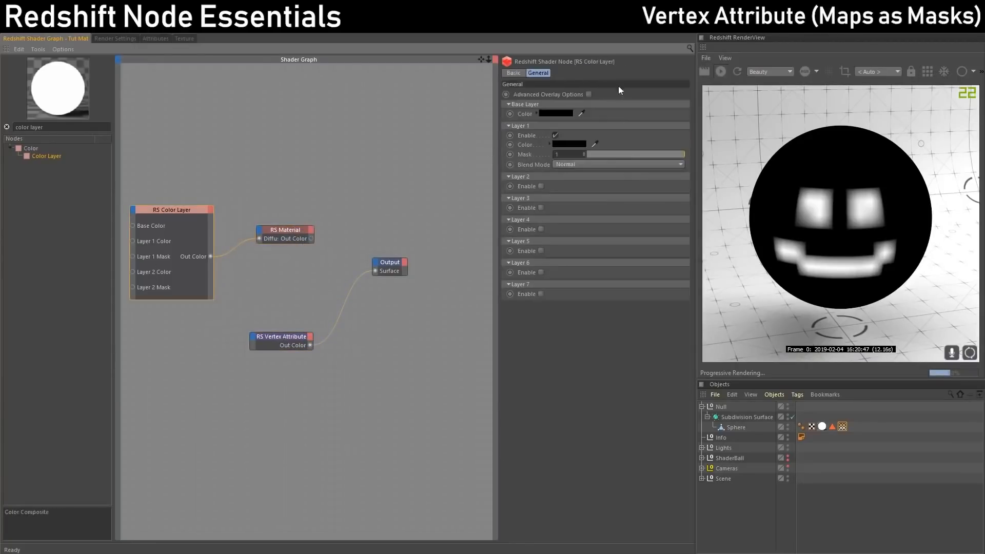
pyautogui.click(564, 112)
pyautogui.click(521, 104)
pyautogui.moveTo(521, 103); pyautogui.dragTo(503, 104)
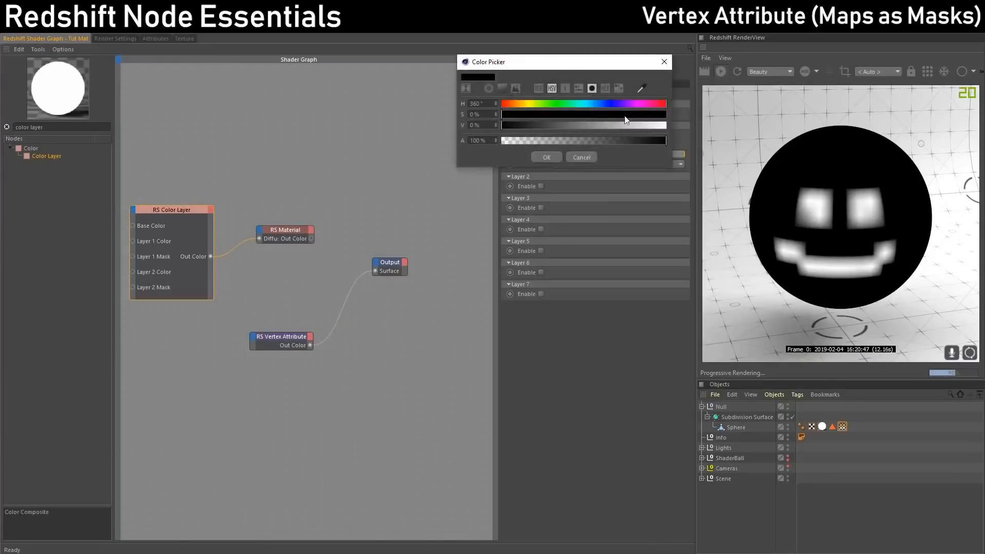
pyautogui.moveTo(624, 115); pyautogui.dragTo(682, 127)
pyautogui.click(557, 158)
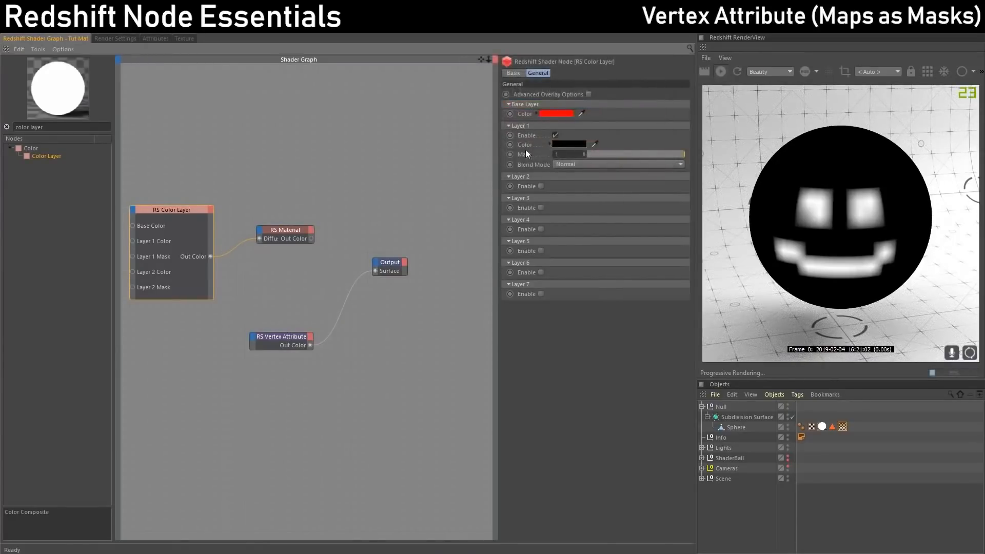
pyautogui.click(568, 144)
pyautogui.moveTo(565, 134)
pyautogui.mouseDown()
pyautogui.moveTo(625, 135)
pyautogui.moveTo(682, 146)
pyautogui.moveTo(682, 156)
pyautogui.mouseUp()
pyautogui.click(561, 187)
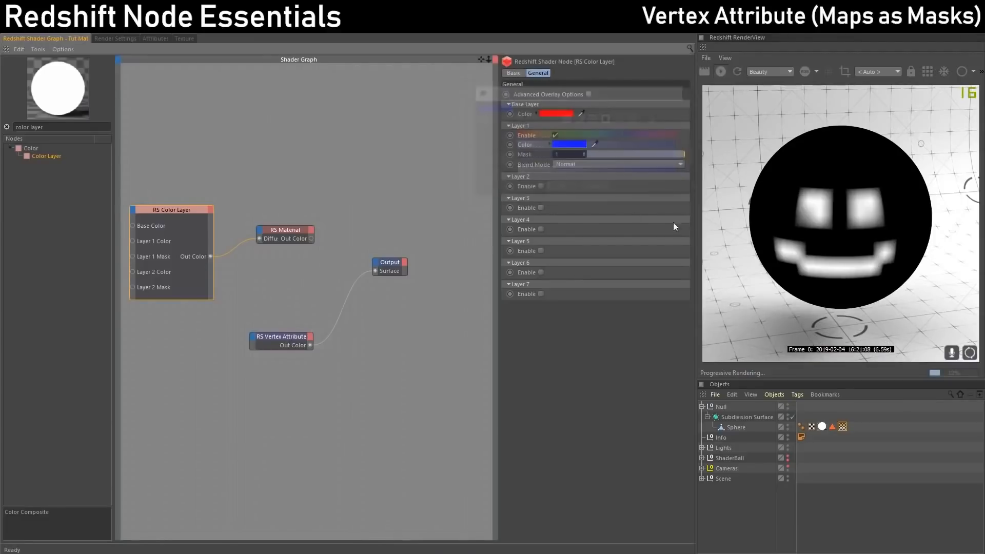
# Preview the RS Material through the Output's Surface and toggle Layer 1 off and on to compare the layer colors.
pyautogui.click(295, 236)
pyautogui.press('s')
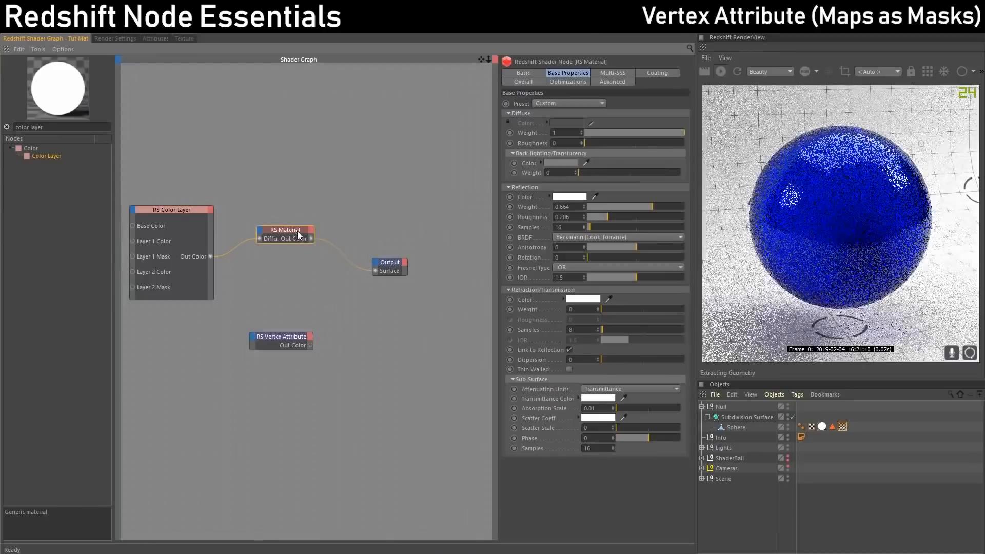
pyautogui.click(184, 210)
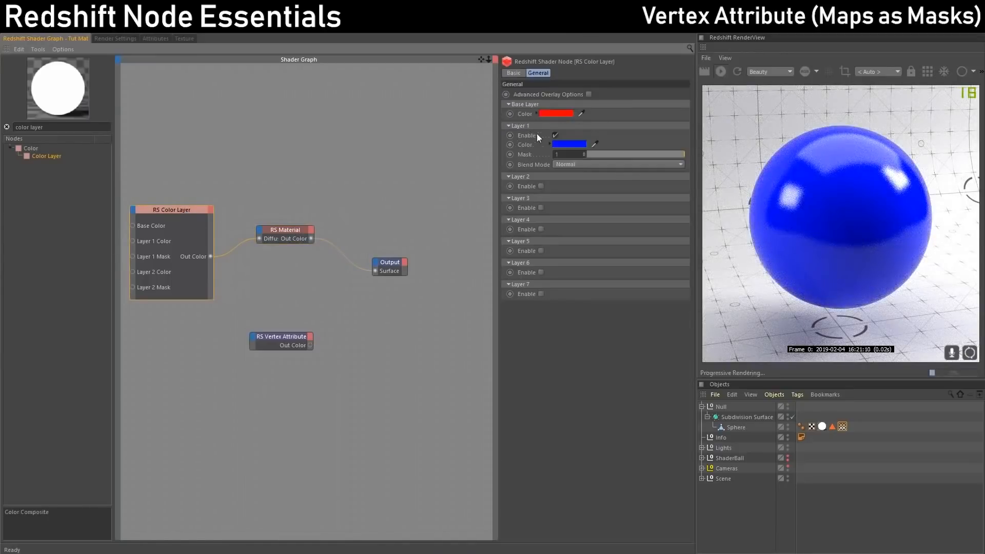
pyautogui.click(556, 135)
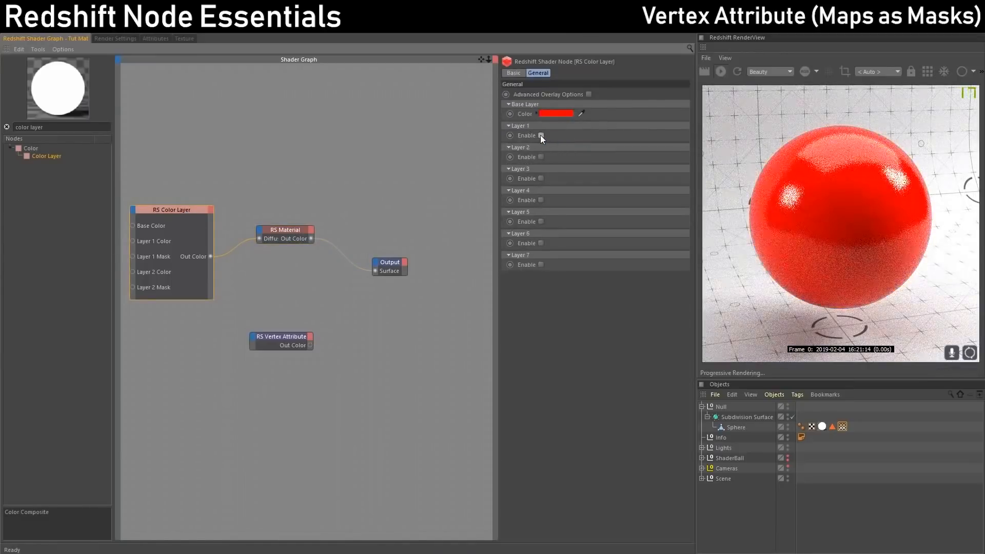
pyautogui.click(540, 134)
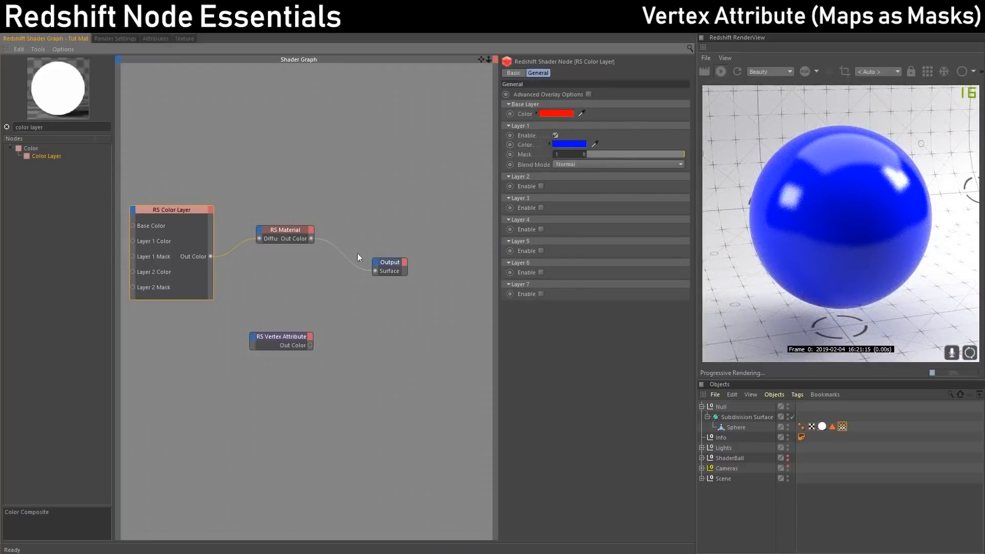
# Preview the RS Vertex Attribute through the Output's Surface and refresh the render.
pyautogui.keyDown('ctrl'); pyautogui.keyDown('shift'); pyautogui.click(281, 339); pyautogui.keyUp('shift'); pyautogui.keyUp('ctrl')
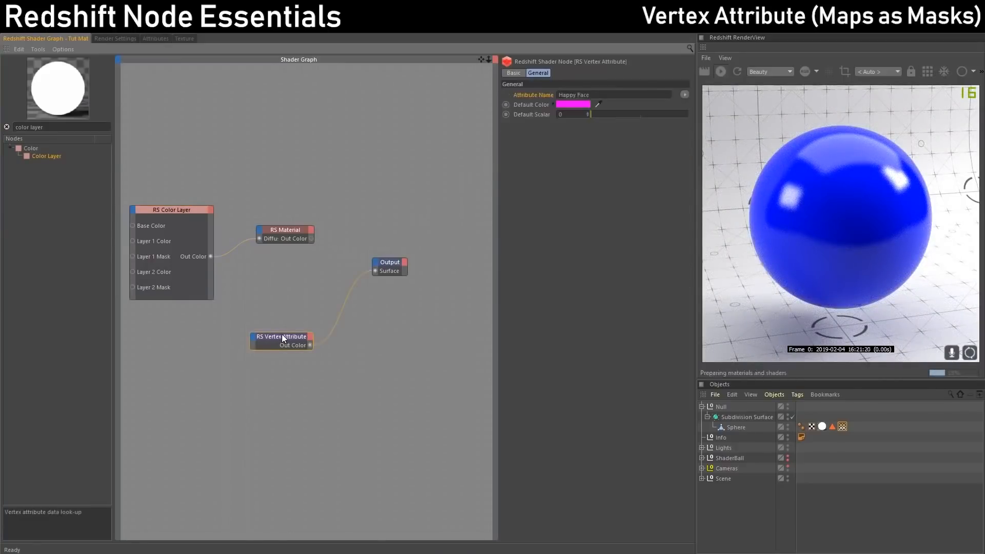
pyautogui.moveTo(297, 337); pyautogui.dragTo(282, 351)
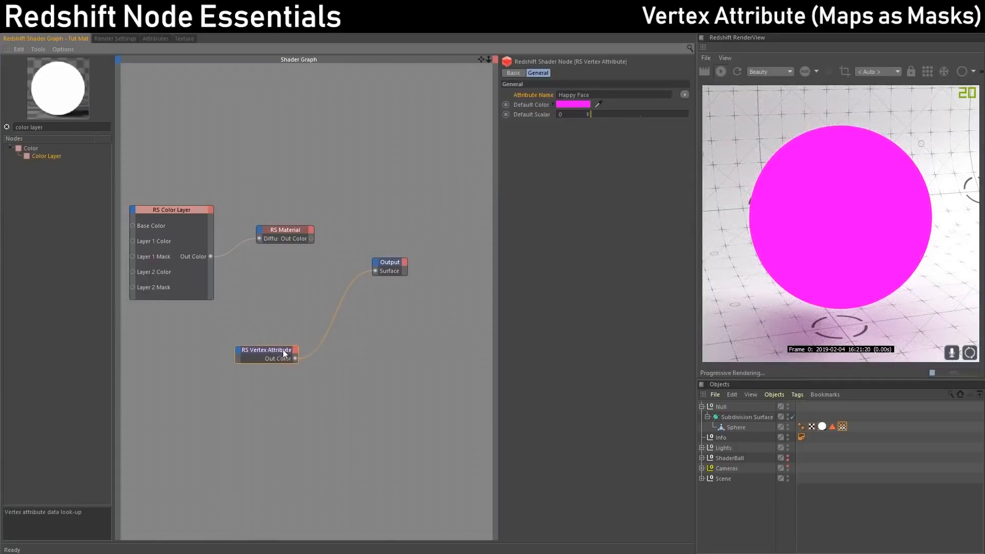
pyautogui.click(739, 74)
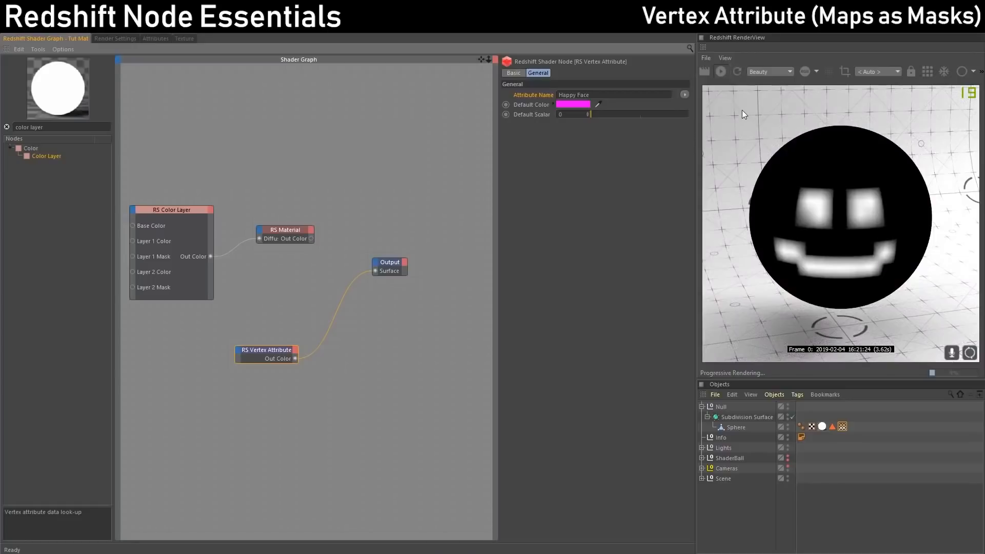
# Connect the RS Vertex Attribute to the RS Color Layer's Layer 1 Mask and the RS Material to the Output's Surface.
pyautogui.moveTo(274, 350); pyautogui.dragTo(220, 407)
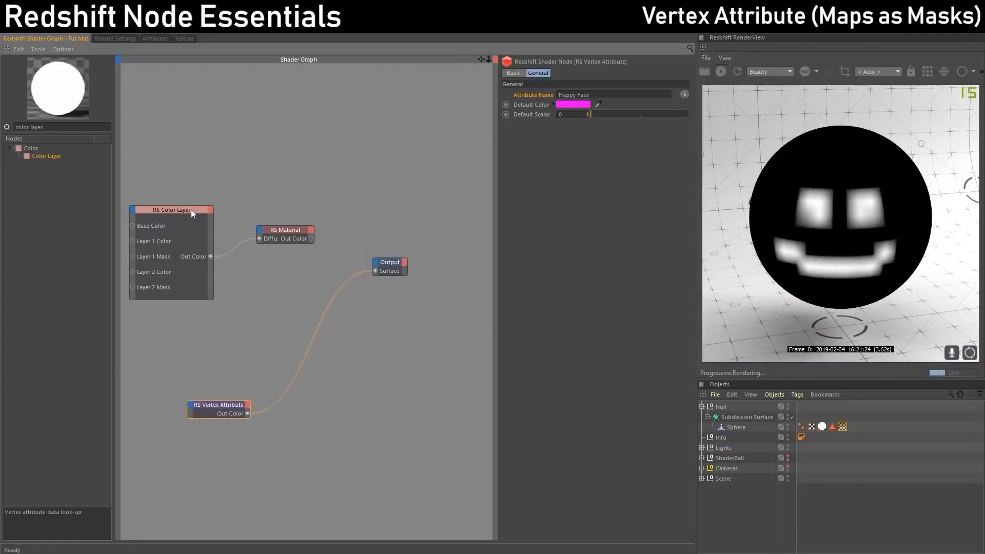
pyautogui.moveTo(191, 210); pyautogui.dragTo(202, 209)
pyautogui.moveTo(289, 230); pyautogui.dragTo(322, 228)
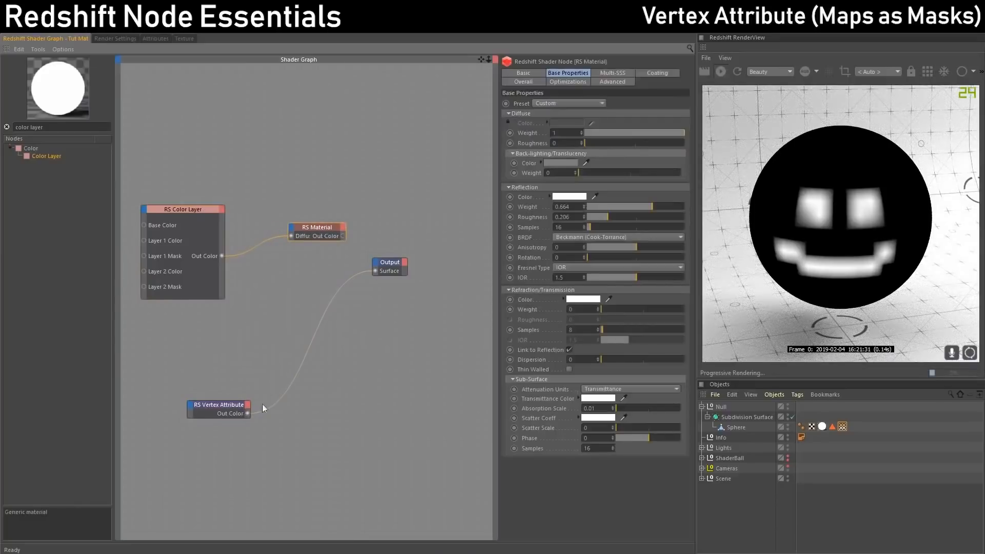
pyautogui.moveTo(247, 413); pyautogui.dragTo(143, 256)
pyautogui.doubleClick(323, 230)
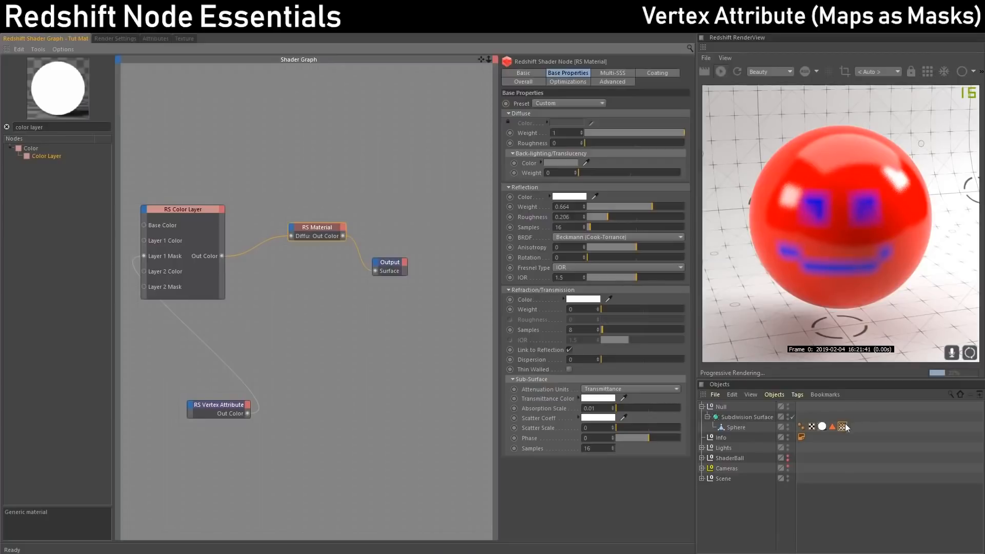
# Add an RS Ramp and wire it between the RS Vertex Attribute and Layer 1 Mask, using the ramp's Alt Input.
pyautogui.moveTo(194, 219); pyautogui.dragTo(218, 215)
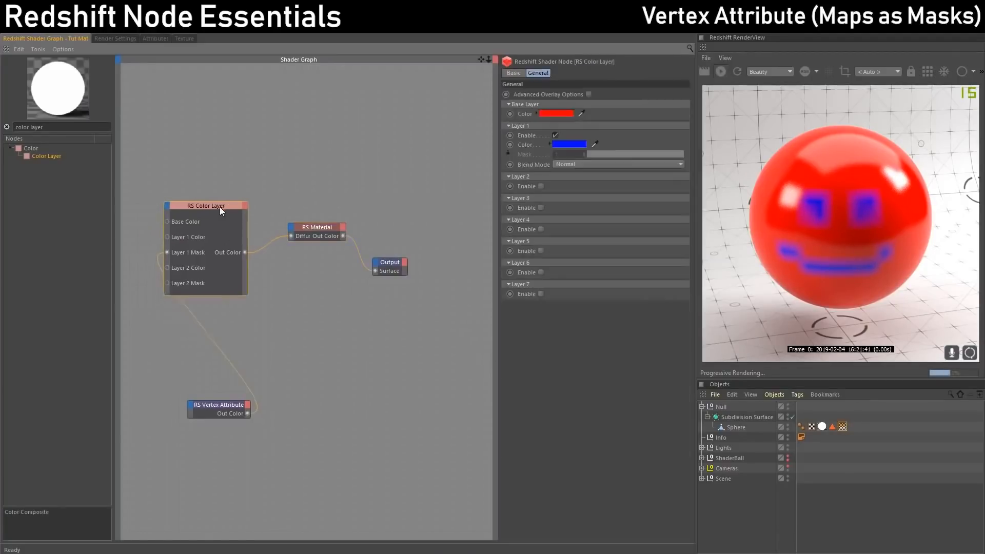
pyautogui.click(49, 129)
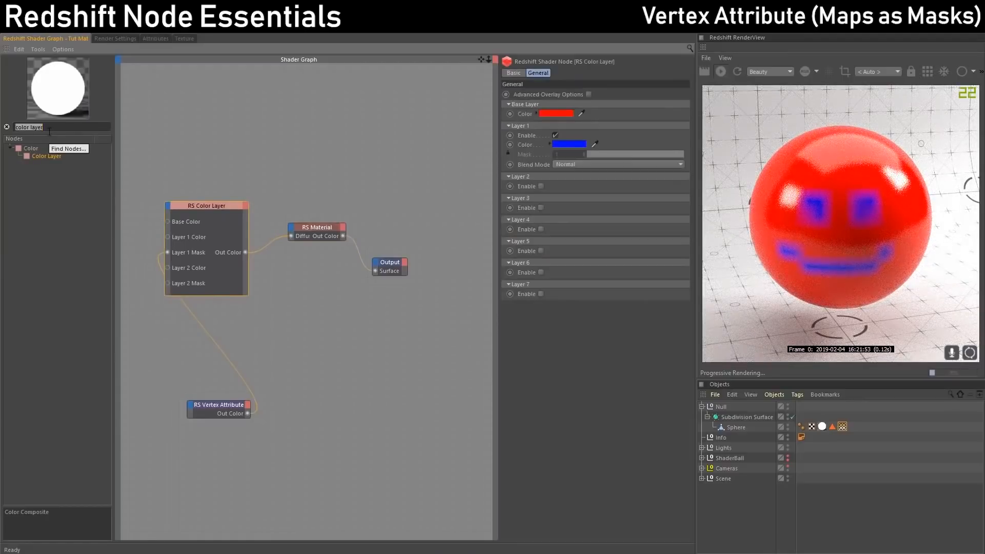
pyautogui.write('ramp')
pyautogui.moveTo(49, 156); pyautogui.dragTo(280, 347)
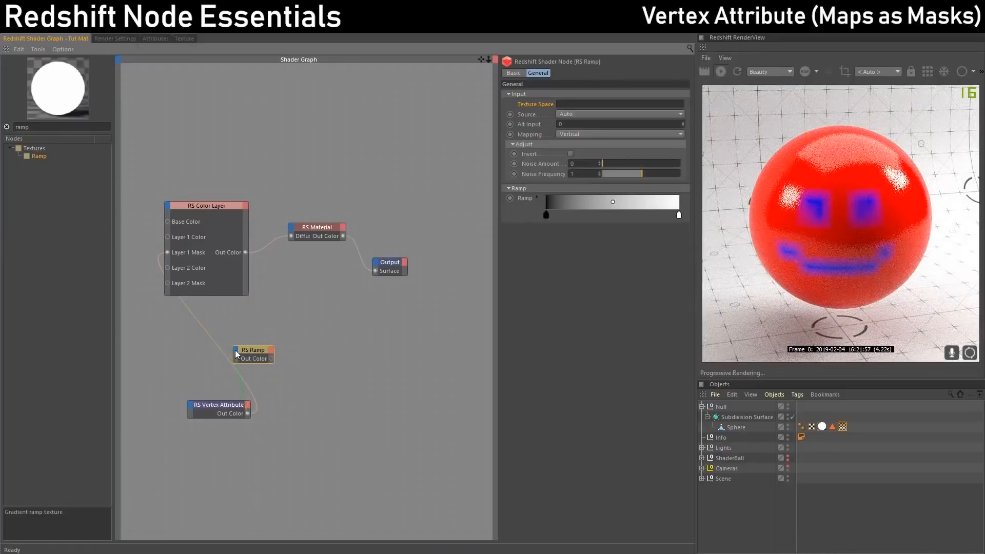
pyautogui.click(235, 350)
pyautogui.click(298, 358)
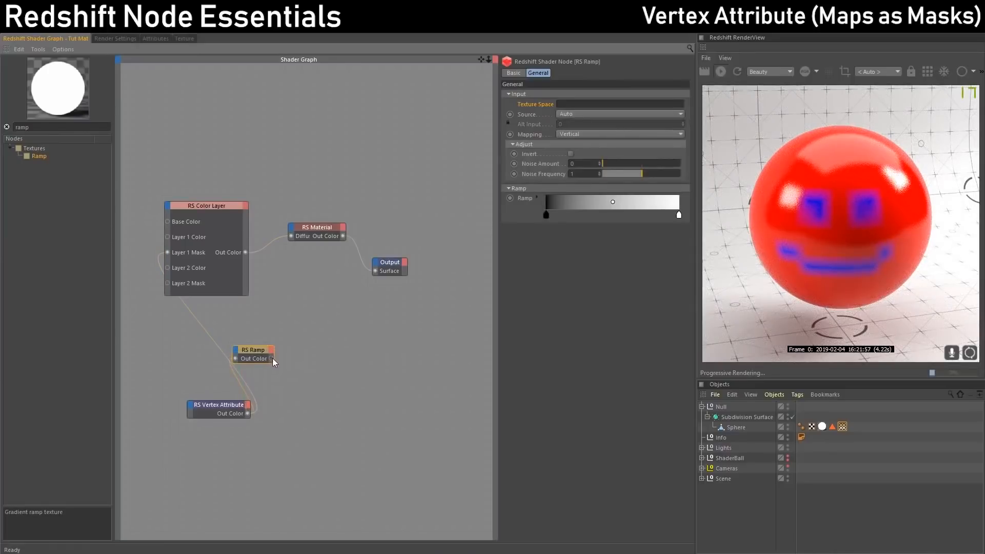
pyautogui.moveTo(271, 358); pyautogui.dragTo(168, 252)
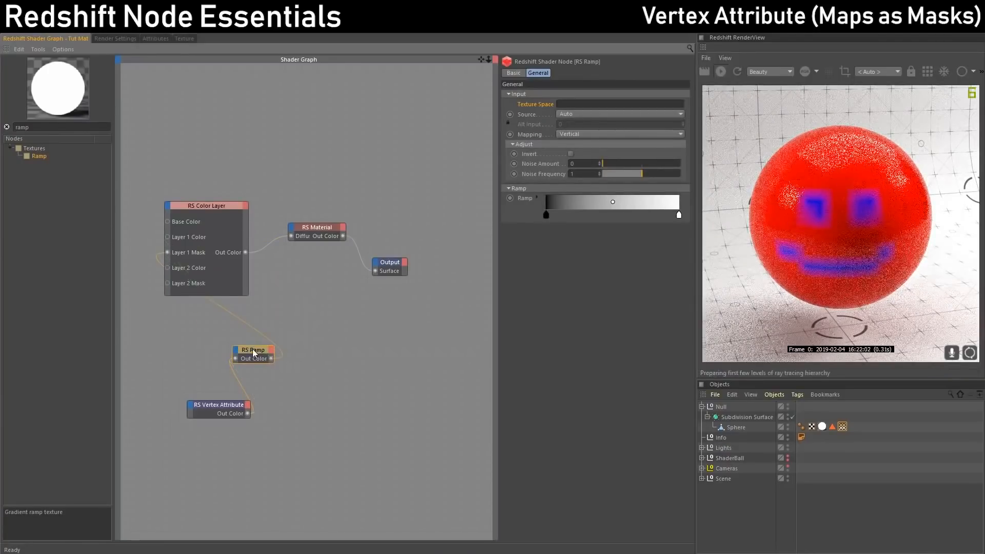
# Tighten the RS Ramp's black-to-white transition while previewing it on the Output, and reconnect the RS Material to the Output's Surface.
pyautogui.moveTo(252, 349); pyautogui.dragTo(375, 271)
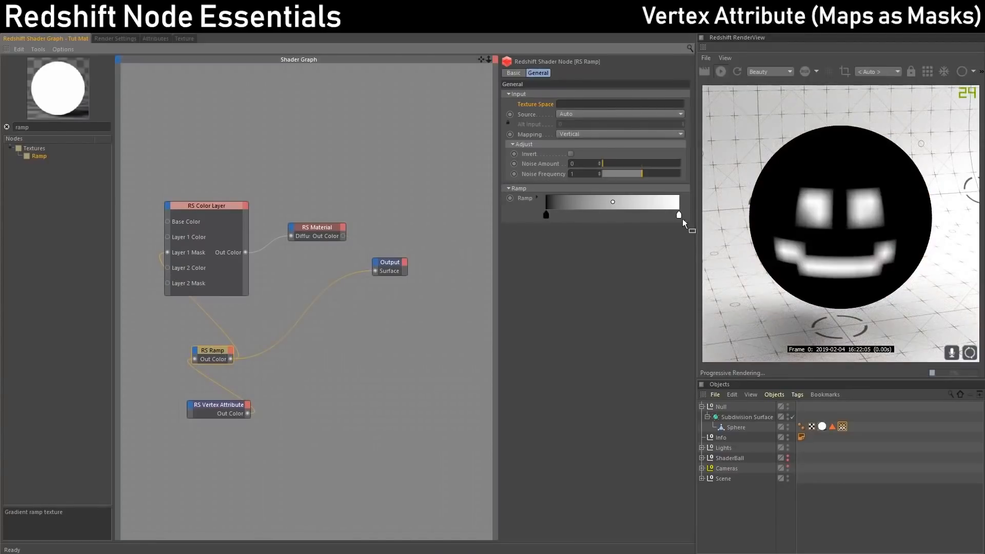
pyautogui.moveTo(679, 216); pyautogui.dragTo(553, 220)
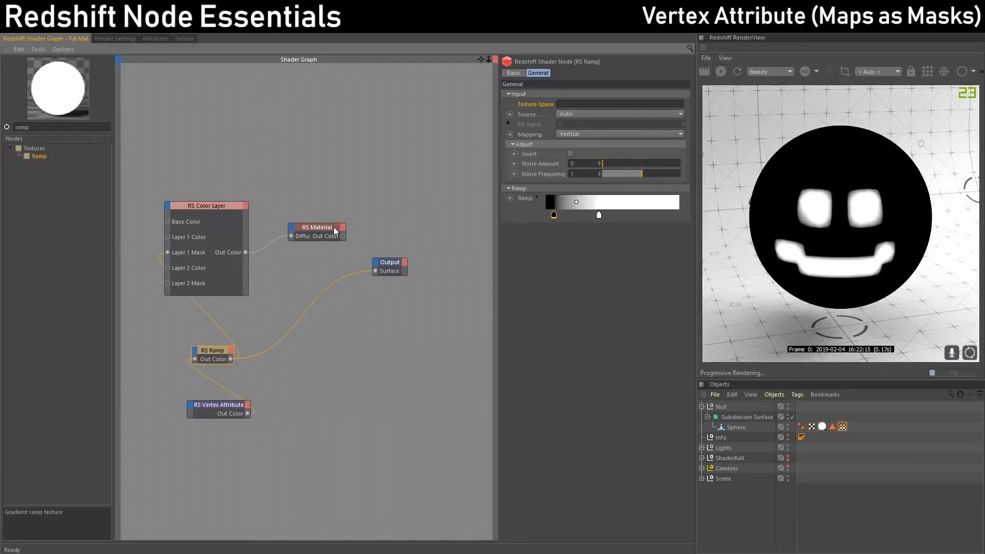
pyautogui.click(333, 228)
pyautogui.moveTo(343, 236); pyautogui.dragTo(375, 271)
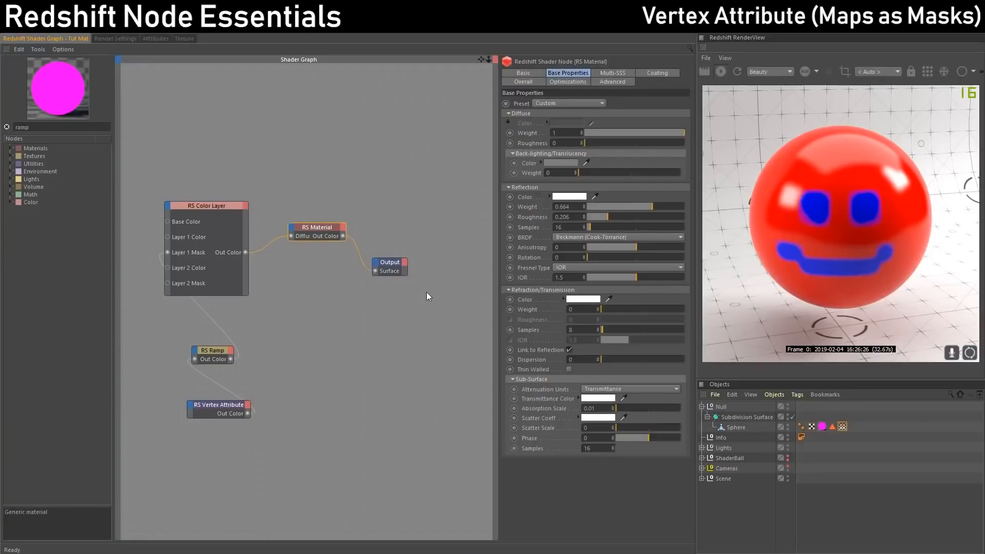
# Preview the RS Vertex Attribute on the Output, and enable Use Fields on the sphere's Happy Face vertex map with its Fields list open.
pyautogui.click(219, 408)
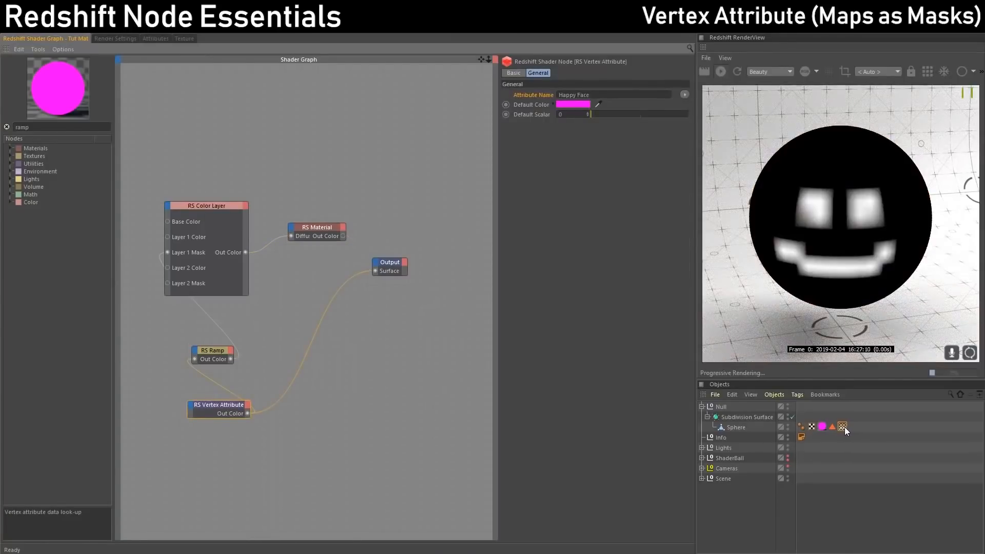
pyautogui.click(843, 427)
pyautogui.click(161, 38)
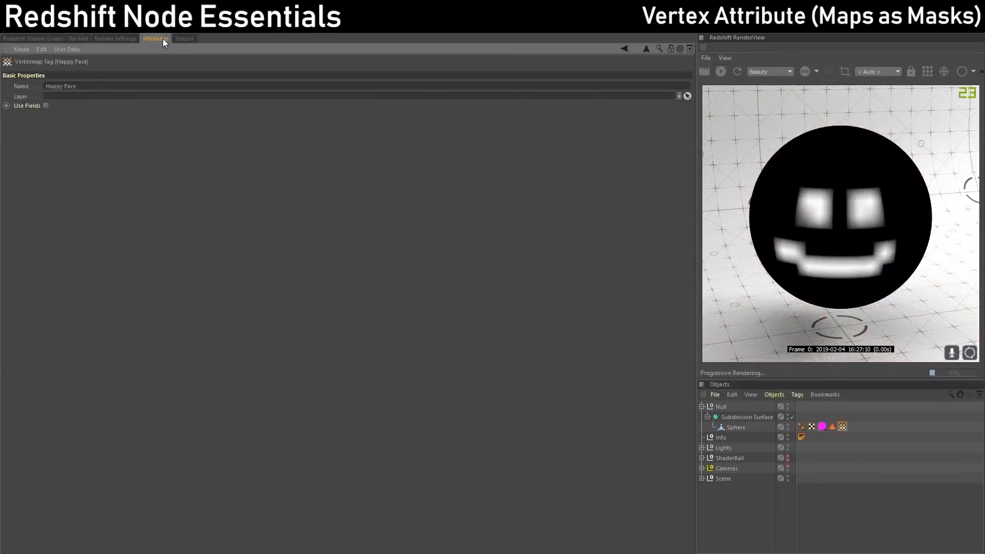
pyautogui.click(45, 106)
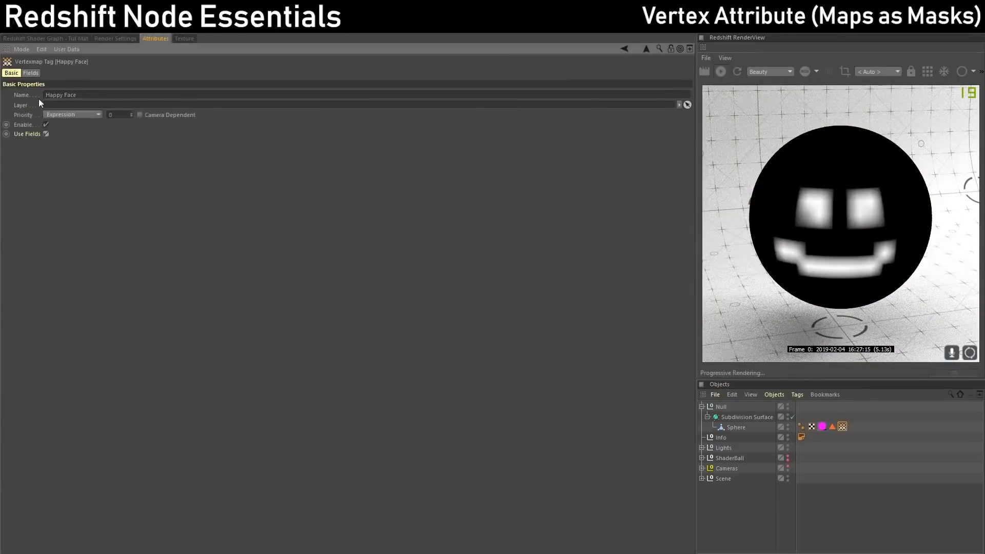
pyautogui.click(33, 74)
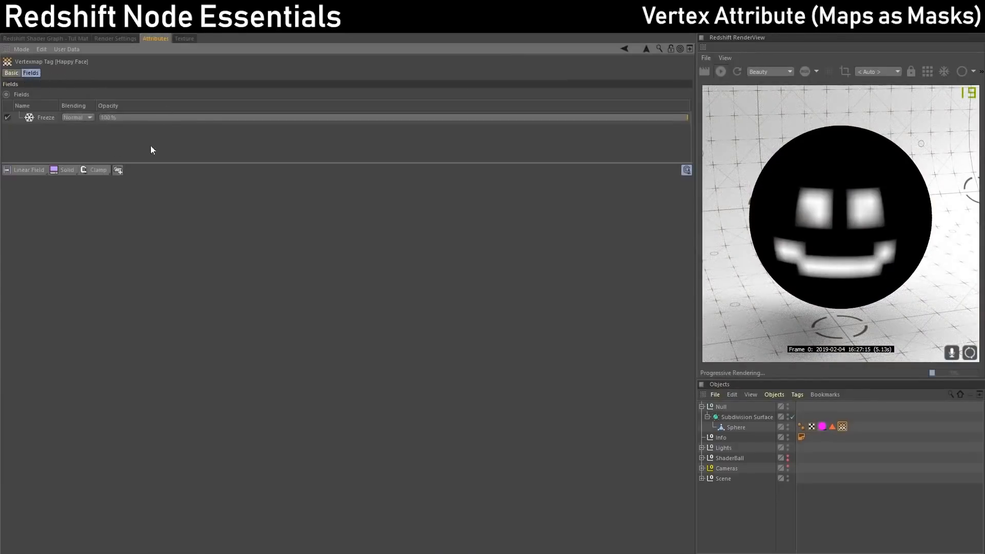
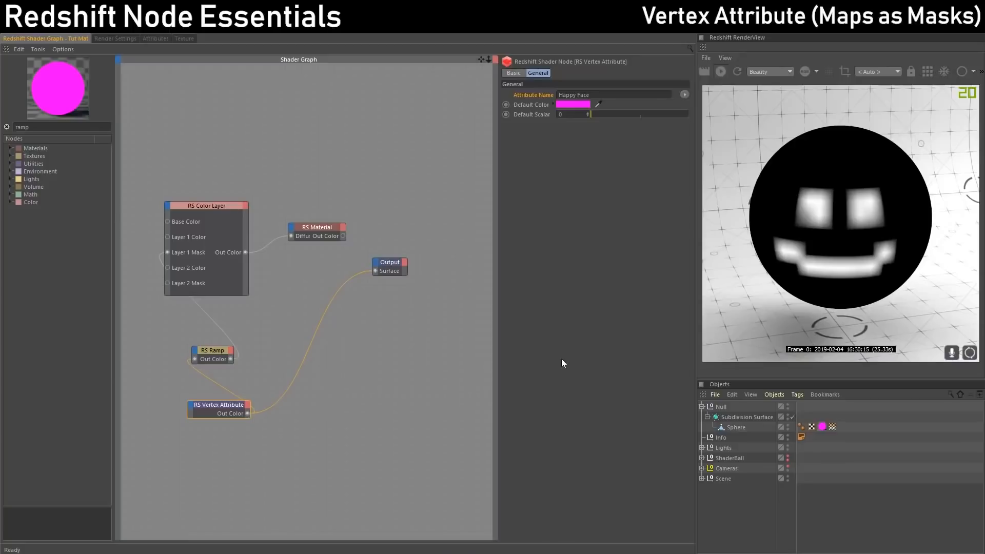
# Select the Sphere's polygons that form two square eyes and a curved smiling mouth, working in polygon mode.
pyautogui.click(736, 427)
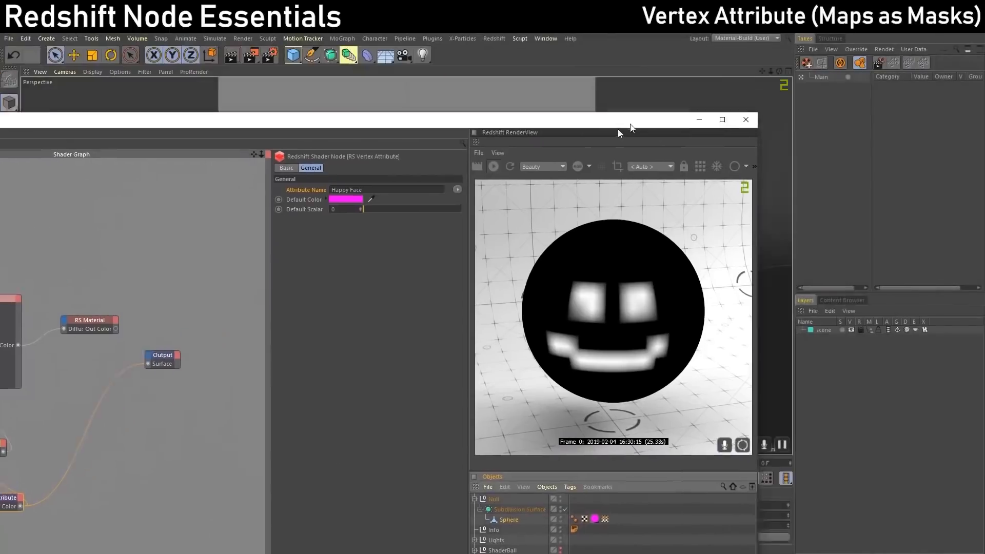
pyautogui.moveTo(618, 128); pyautogui.dragTo(125, 292)
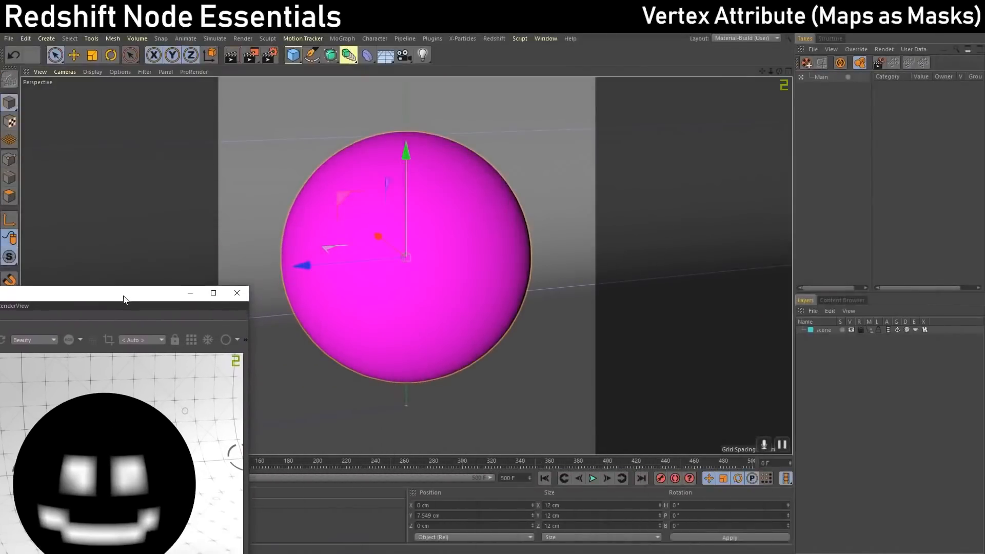
pyautogui.click(9, 196)
pyautogui.click(368, 238)
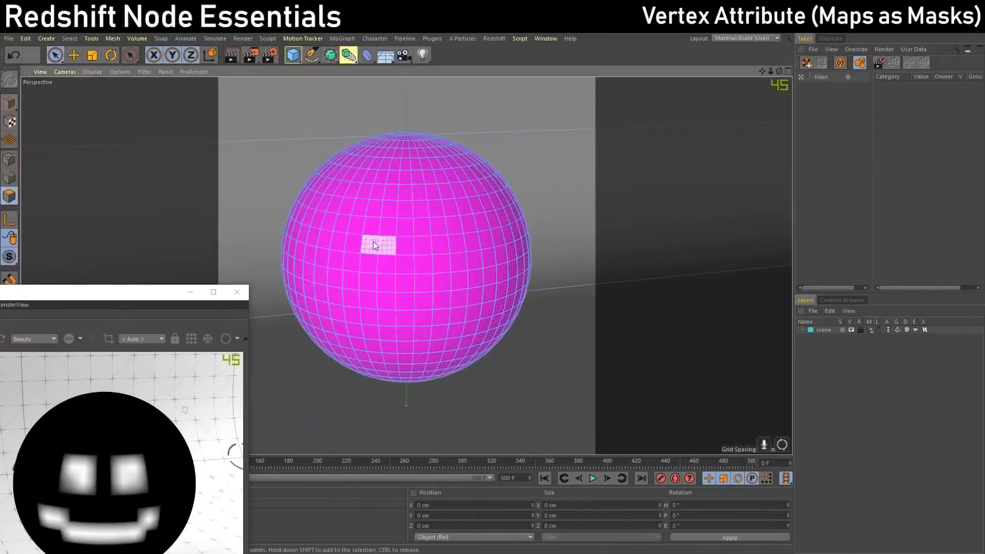
pyautogui.moveTo(363, 234)
pyautogui.mouseDown()
pyautogui.moveTo(356, 256)
pyautogui.moveTo(383, 231)
pyautogui.mouseUp()
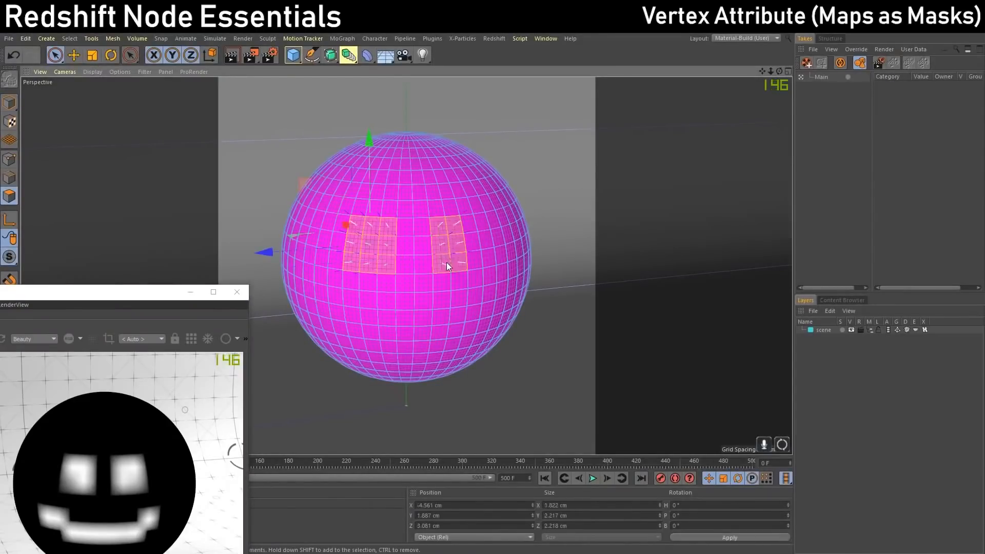
pyautogui.moveTo(320, 304)
pyautogui.keyDown('shift'); pyautogui.mouseDown()
pyautogui.moveTo(388, 348)
pyautogui.moveTo(485, 326)
pyautogui.moveTo(441, 330)
pyautogui.mouseUp(); pyautogui.keyUp('shift')
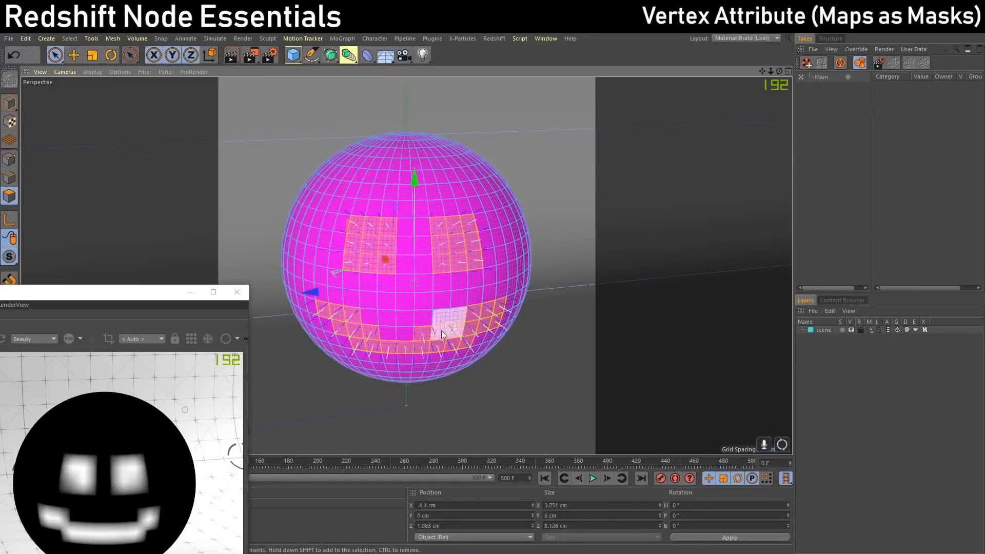
# Store the selected face polygons as a polygon selection on the Sphere, and select its new selection tag.
pyautogui.click(47, 39)
pyautogui.moveTo(66, 38)
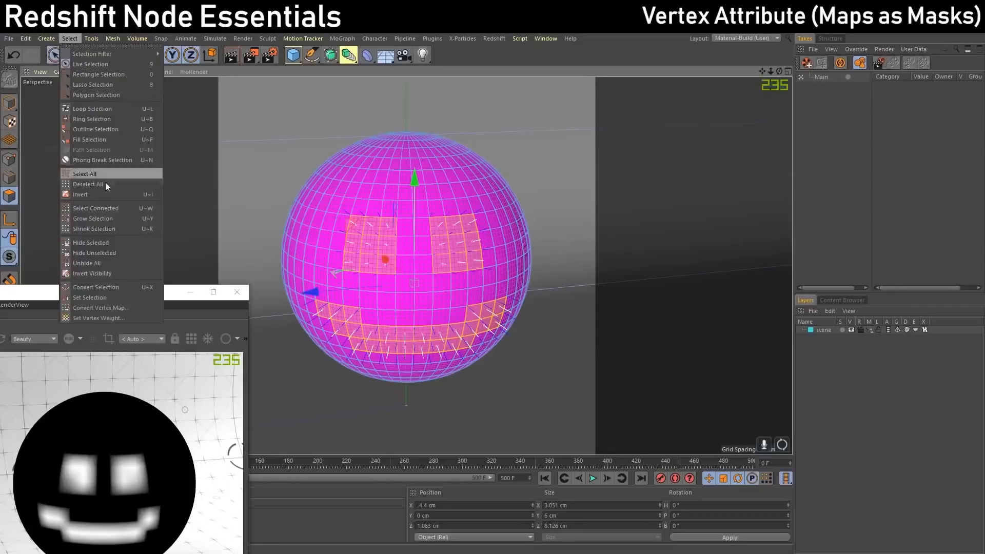
pyautogui.click(92, 298)
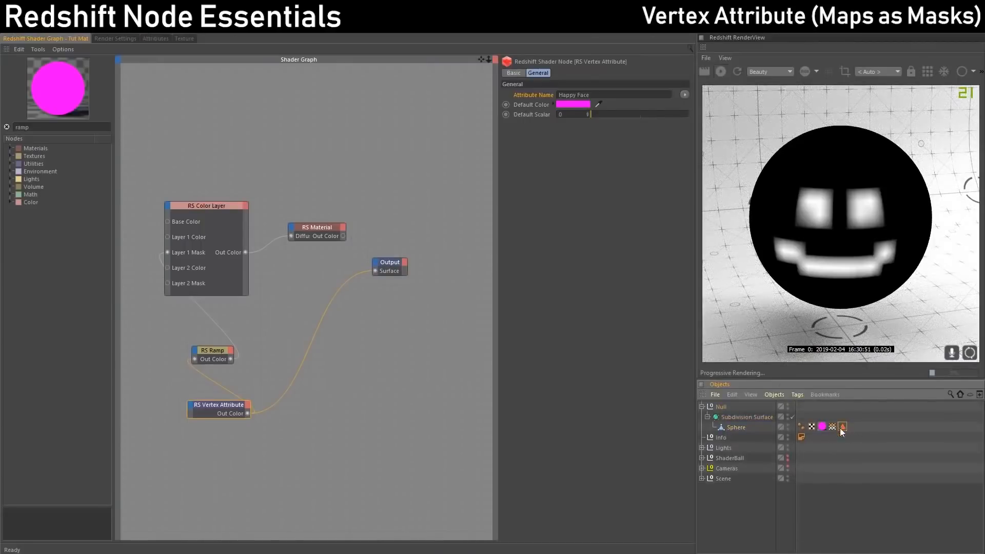
pyautogui.moveTo(790, 27); pyautogui.dragTo(117, 43)
pyautogui.click(72, 440)
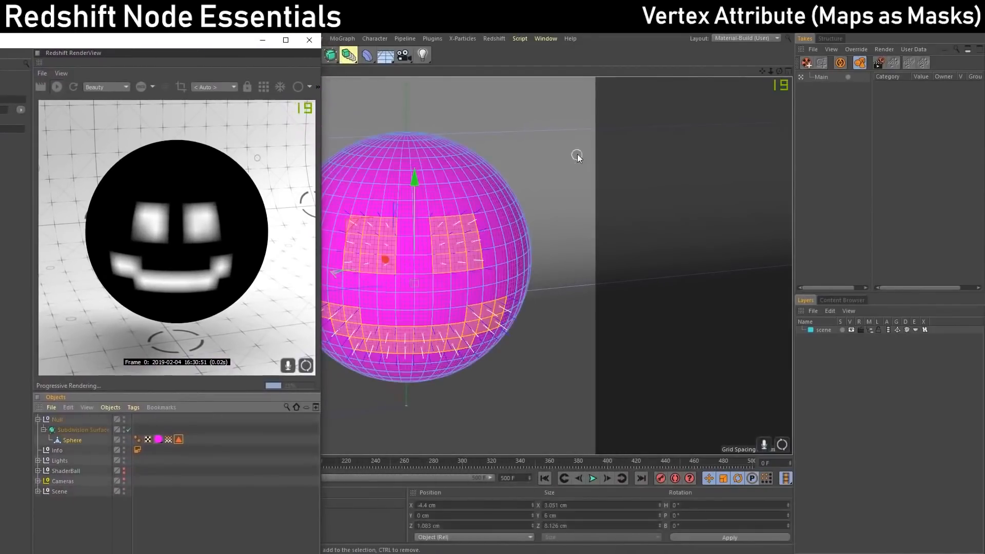
pyautogui.click(179, 440)
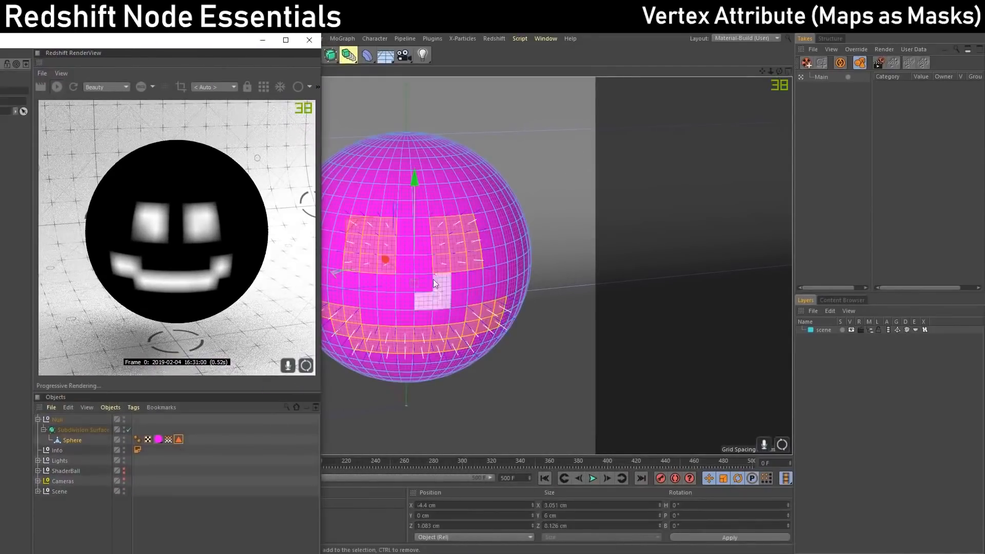
# Set the vertex weight of the selected face polygons to 100 in Set mode as a new vertex map.
pyautogui.moveTo(199, 48); pyautogui.dragTo(175, 87)
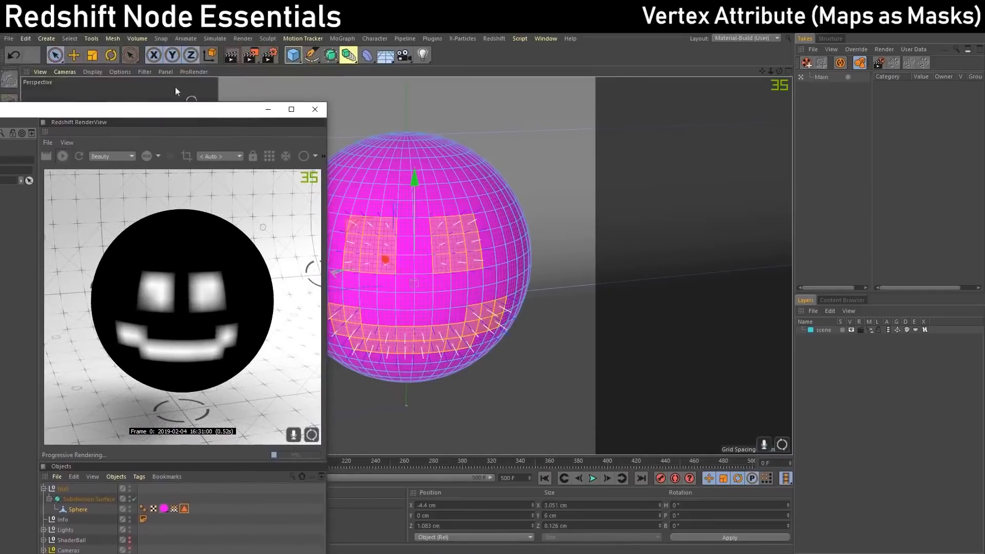
pyautogui.click(69, 39)
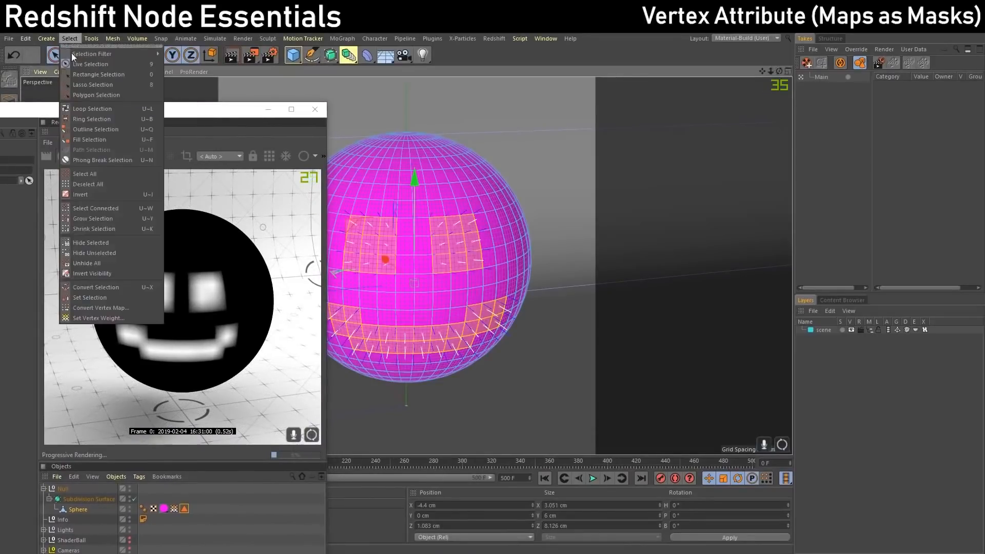
pyautogui.click(94, 318)
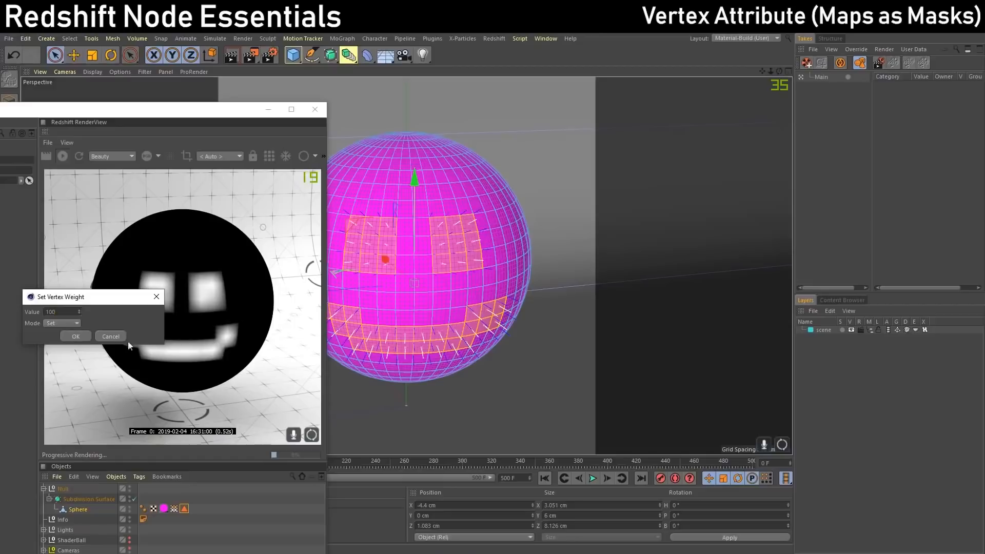
pyautogui.click(79, 335)
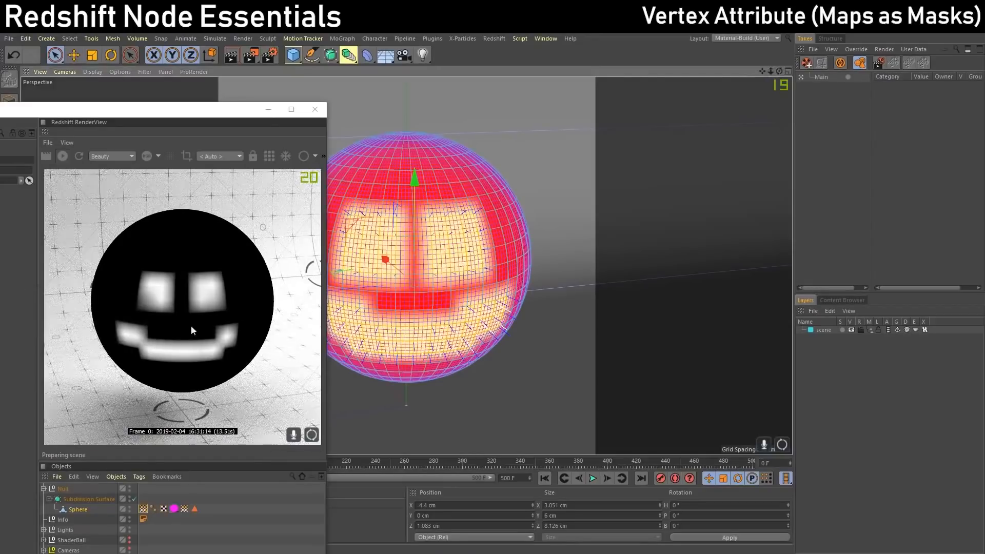
# Rename the sphere's first vertex map tag to Poly Select.
pyautogui.moveTo(235, 117); pyautogui.dragTo(213, 56)
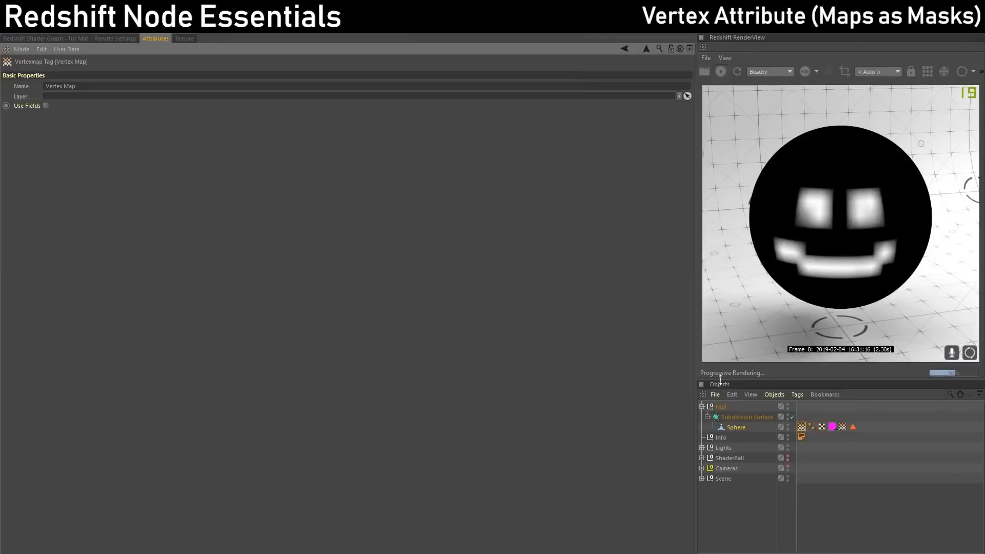
pyautogui.click(802, 426)
pyautogui.doubleClick(77, 86)
pyautogui.write('S')
pyautogui.press('BackSpace')
pyautogui.write('Pain')
pyautogui.press('BackSpace')
pyautogui.press('BackSpace')
pyautogui.press('BackSpace')
pyautogui.write('oly Select')
pyautogui.press('Return')
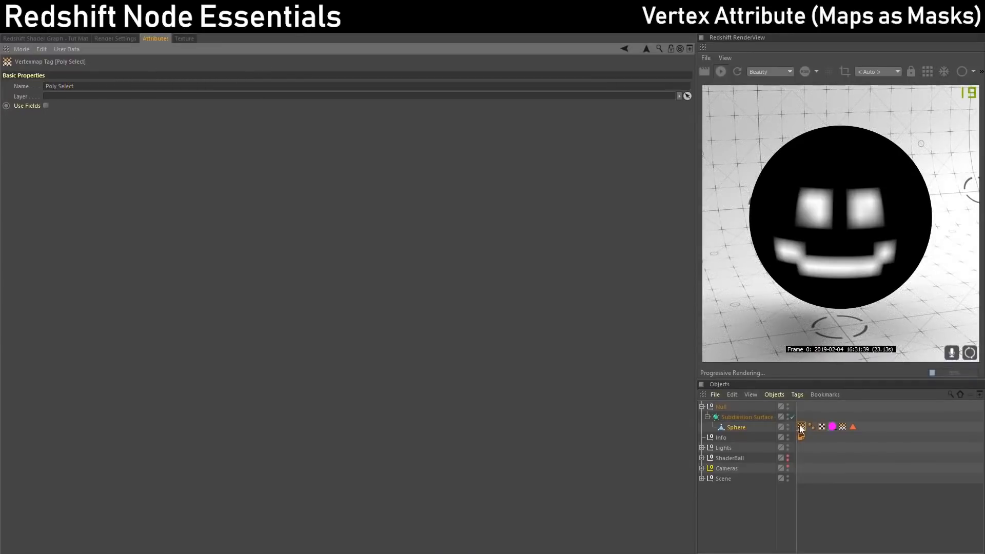
# Move the Poly Select tag to the end of the sphere's tags and assign it as the RS Vertex Attribute node's Attribute Name.
pyautogui.moveTo(801, 427); pyautogui.dragTo(868, 427)
pyautogui.click(26, 38)
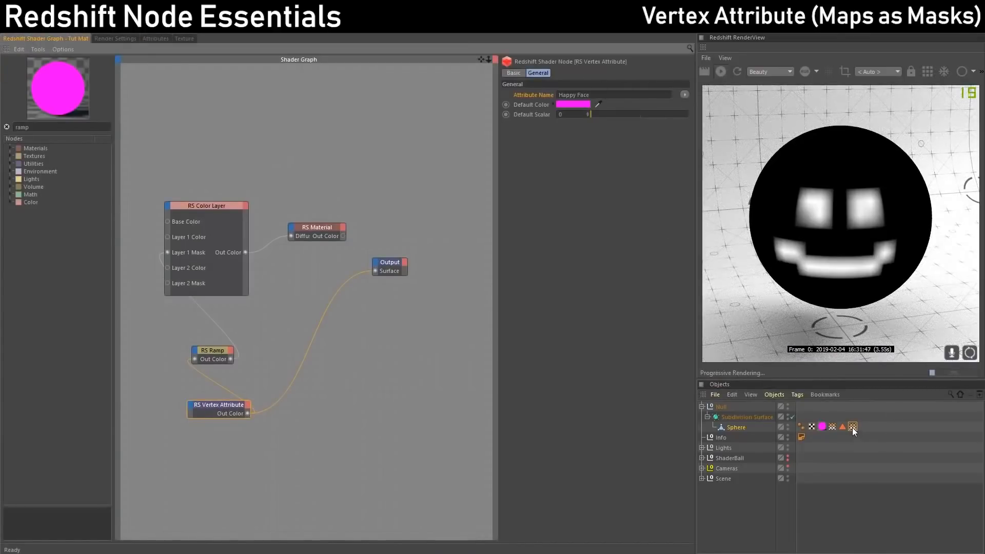
pyautogui.moveTo(852, 427); pyautogui.dragTo(583, 98)
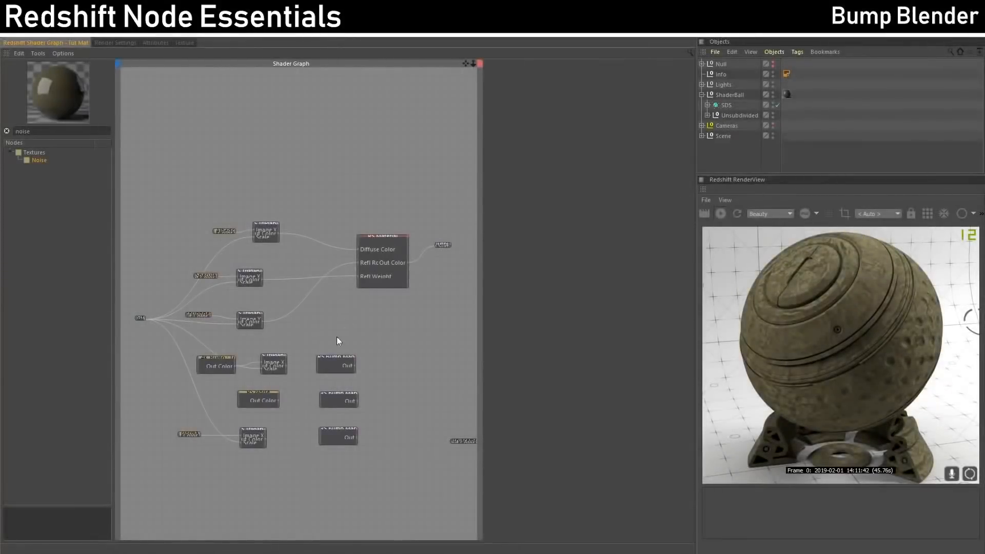
# Wire the upper bump texture's triplanar node into the first bump map, and that bump map into the RS Material's Overall Bump Input.
pyautogui.click(385, 261)
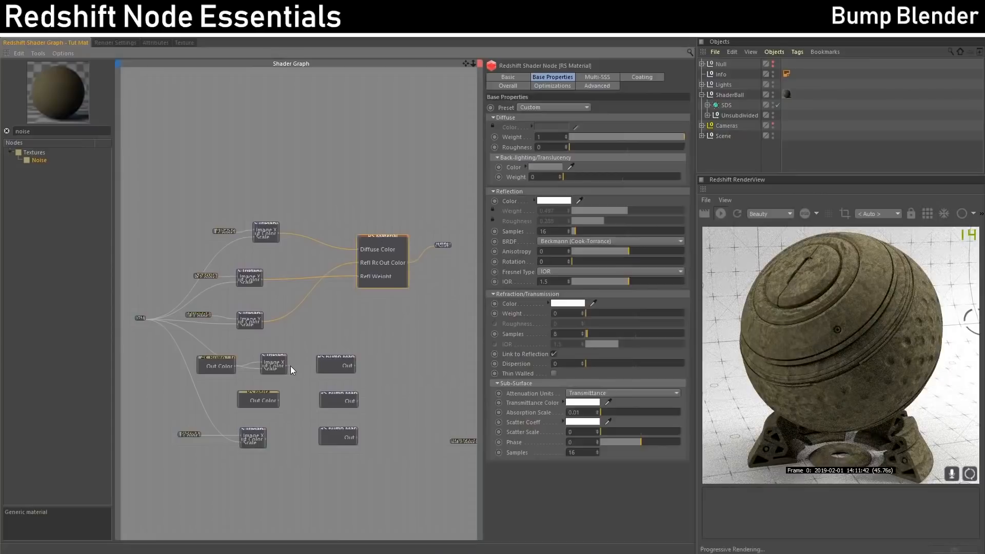
pyautogui.moveTo(316, 365); pyautogui.dragTo(358, 235)
pyautogui.click(349, 373)
pyautogui.moveTo(498, 318)
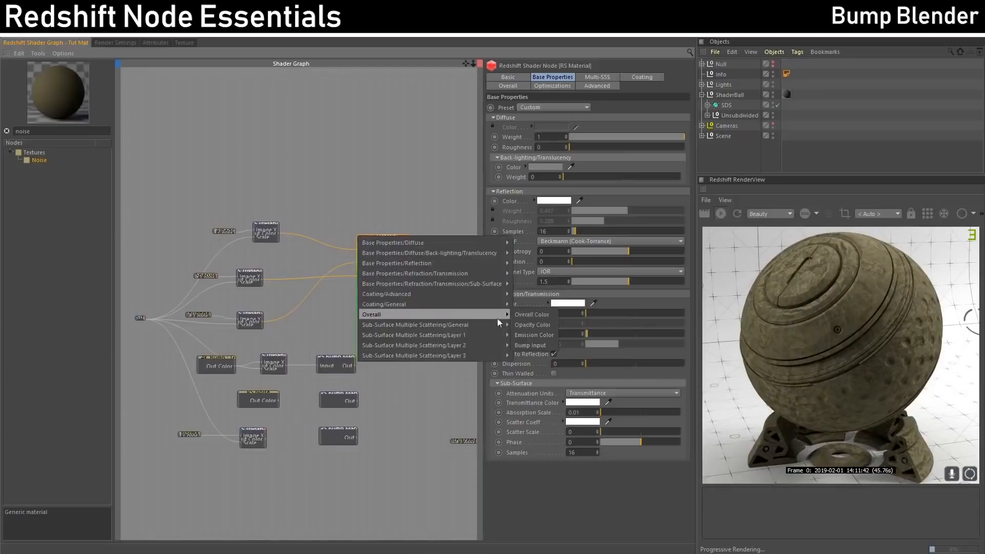
pyautogui.click(532, 345)
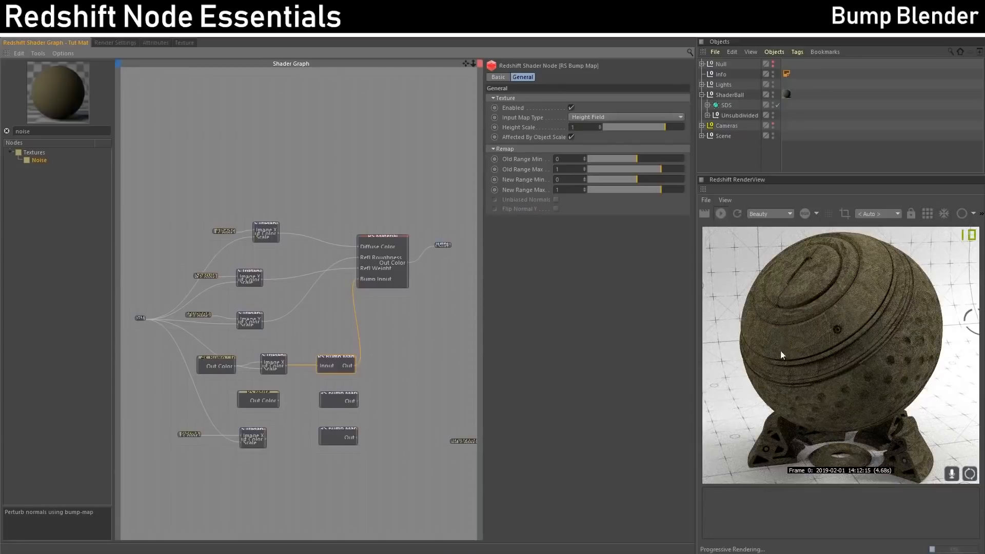
# Try a Height Scale of 0.1 on the connected bump map and settle on 0.05.
pyautogui.moveTo(335, 356); pyautogui.dragTo(326, 355)
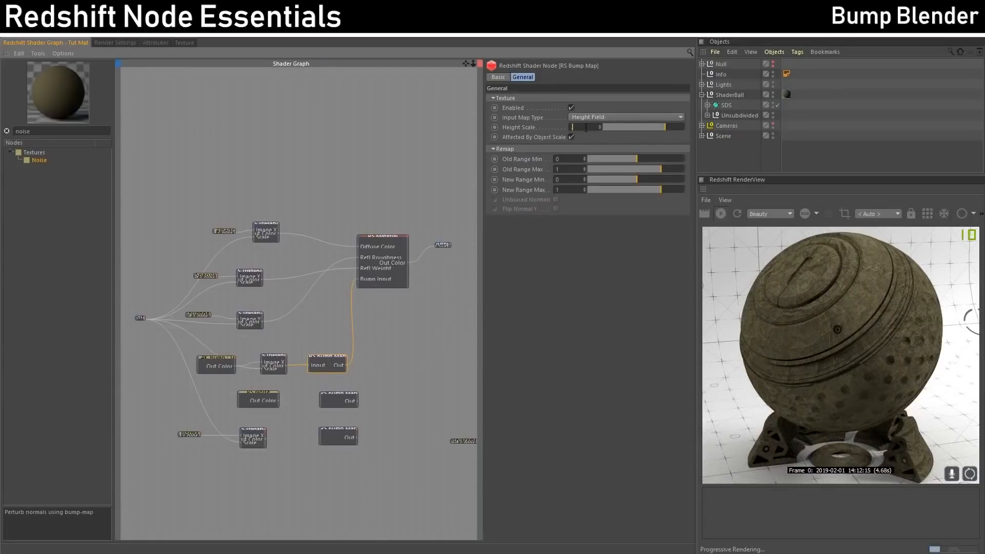
pyautogui.write('0.1')
pyautogui.press('Return')
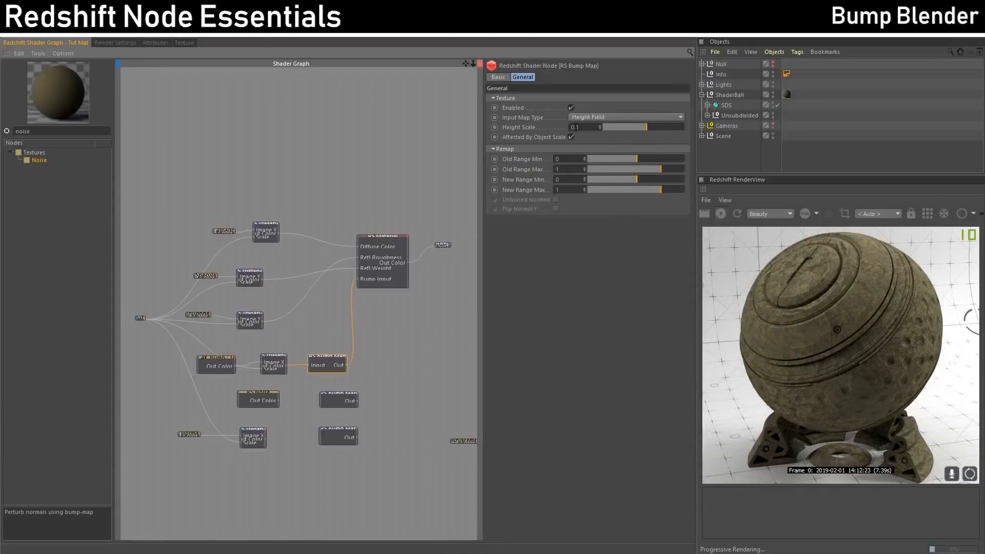
pyautogui.moveTo(575, 127); pyautogui.dragTo(599, 129)
pyautogui.press('Return')
pyautogui.click(930, 216)
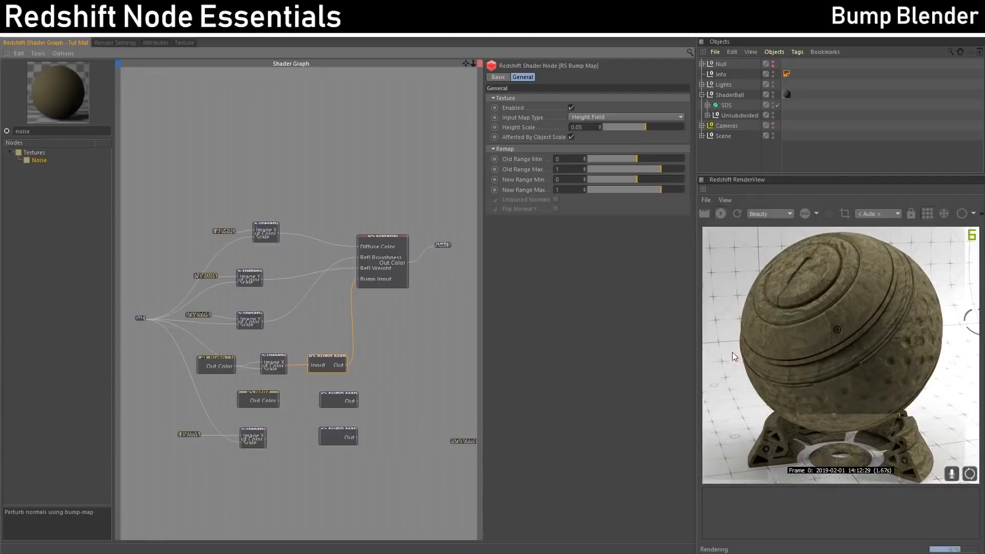
# Search the nodes for bump and add a Bump Blender beside the bump maps, wide enough to read its ports.
pyautogui.moveTo(338, 393); pyautogui.dragTo(324, 390)
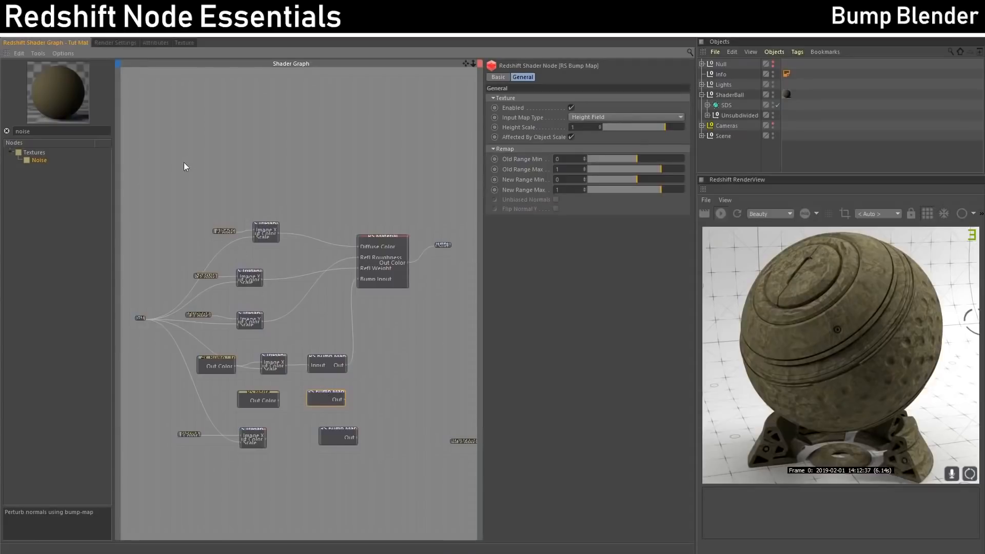
pyautogui.doubleClick(39, 131)
pyautogui.write('bump')
pyautogui.moveTo(64, 168); pyautogui.dragTo(390, 376)
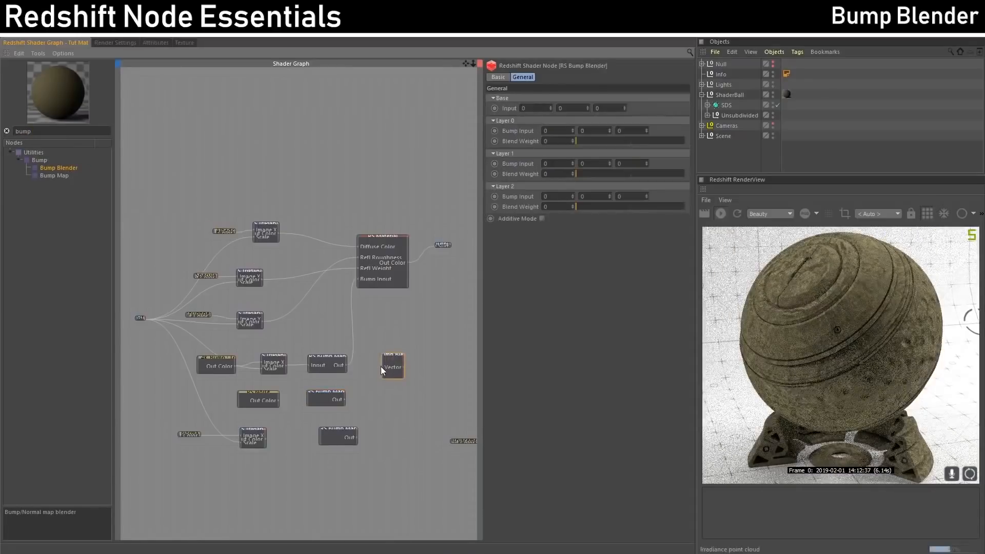
pyautogui.moveTo(381, 366)
pyautogui.mouseDown()
pyautogui.moveTo(350, 363)
pyautogui.moveTo(386, 371)
pyautogui.mouseUp()
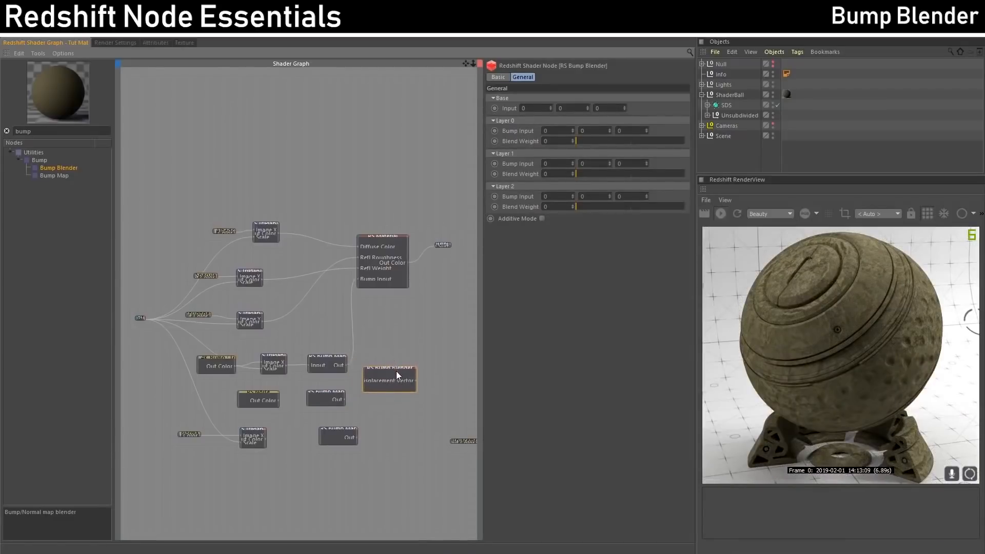
# Duplicate the Bump Blender node and delete the copy.
pyautogui.keyDown('ctrl'); pyautogui.moveTo(393, 367); pyautogui.dragTo(430, 386); pyautogui.keyUp('ctrl')
pyautogui.click(413, 375)
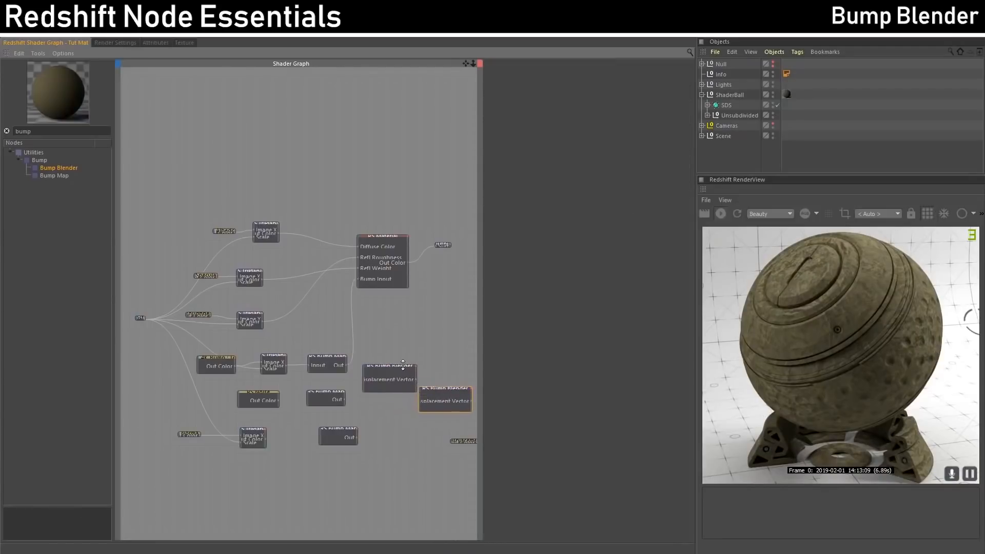
pyautogui.click(419, 388)
pyautogui.click(441, 378)
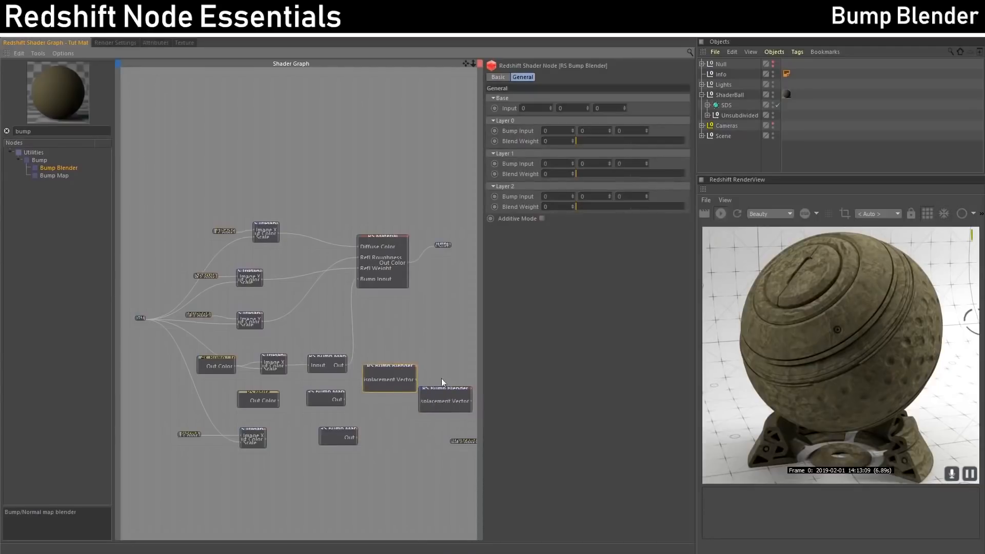
pyautogui.click(441, 389)
pyautogui.press('Delete')
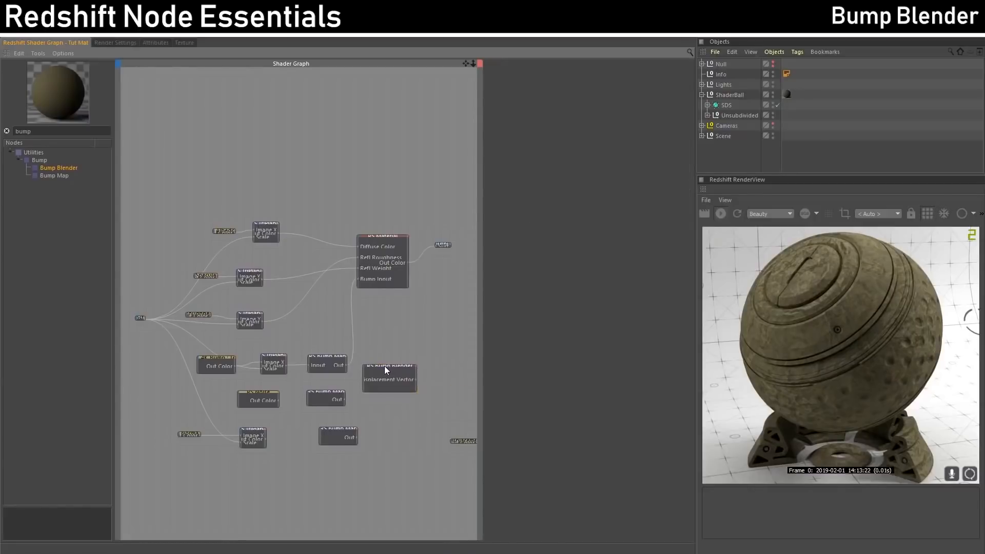
# Connect the first bump map's output to the Bump Blender's Base Input and align the blender with it.
pyautogui.moveTo(385, 366); pyautogui.dragTo(396, 364)
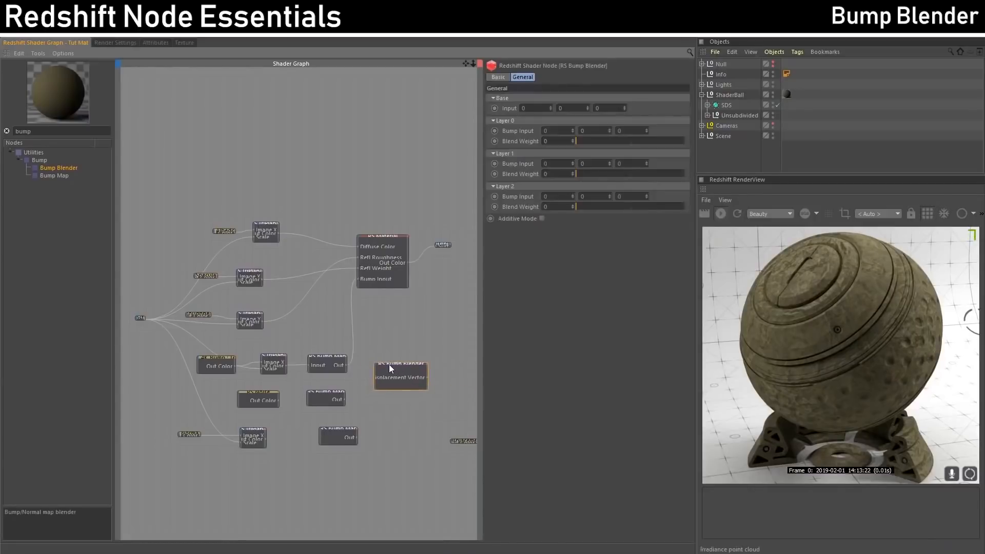
pyautogui.click(346, 365)
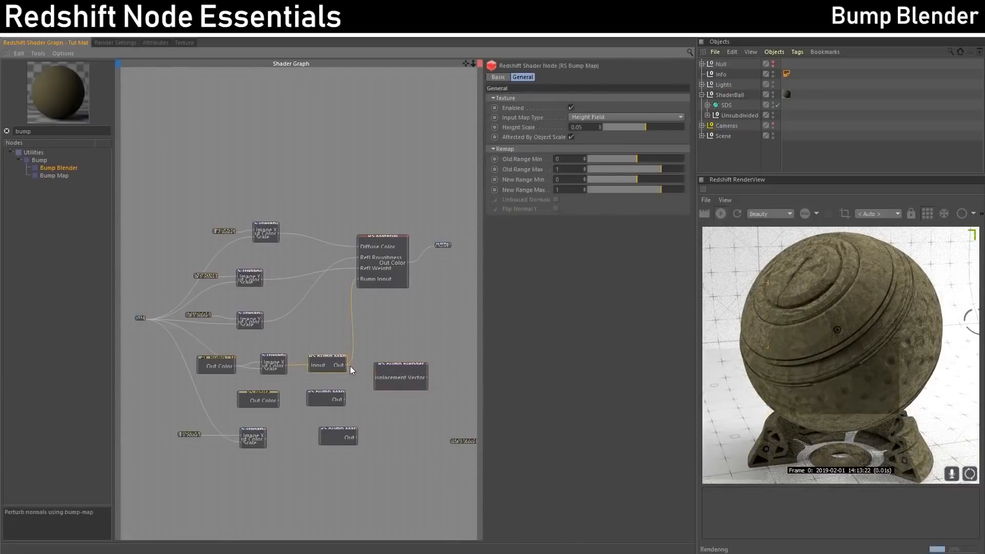
pyautogui.moveTo(377, 369); pyautogui.dragTo(387, 371)
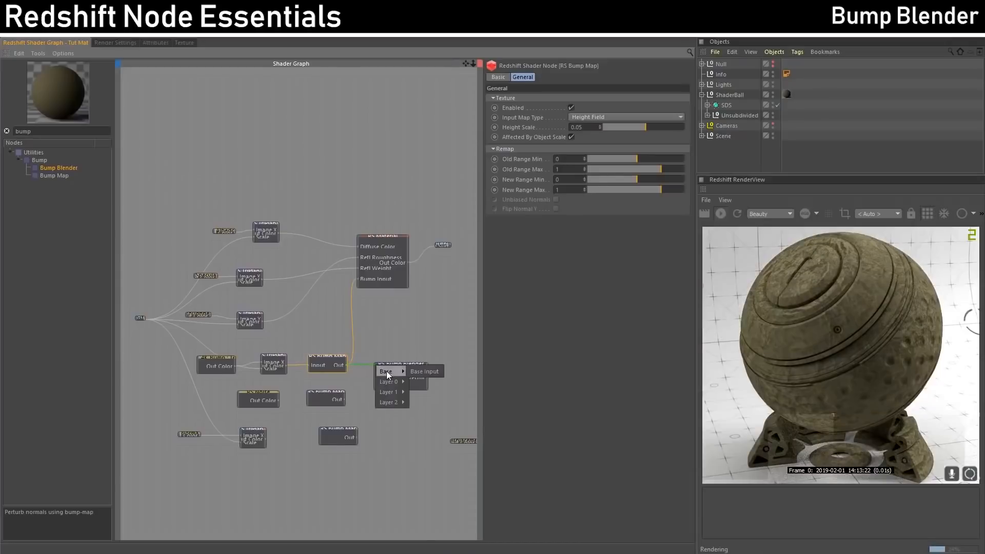
pyautogui.click(417, 373)
pyautogui.click(396, 365)
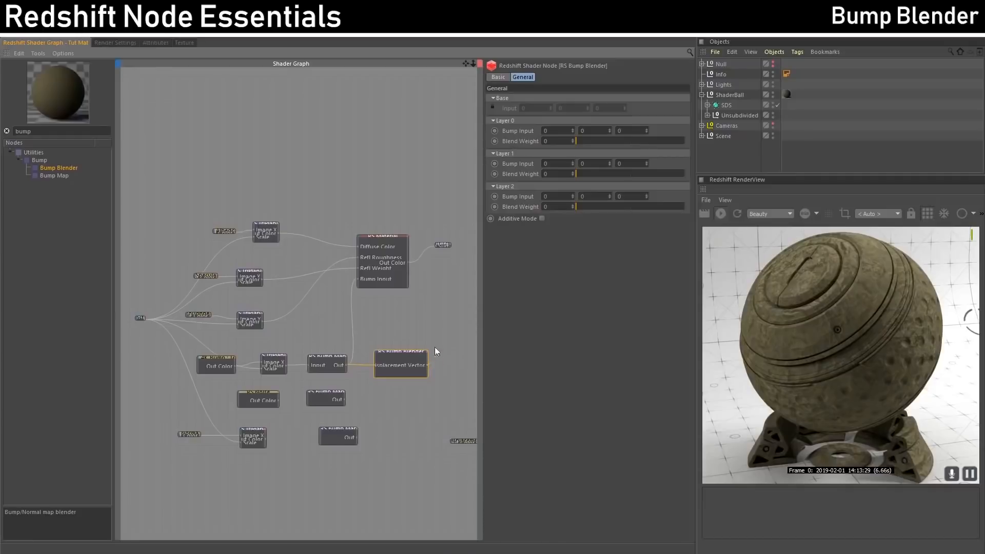
# Connect the Bump Blender's output to the RS Material's Bump Input and store a snapshot of the render.
pyautogui.moveTo(358, 278); pyautogui.dragTo(359, 280)
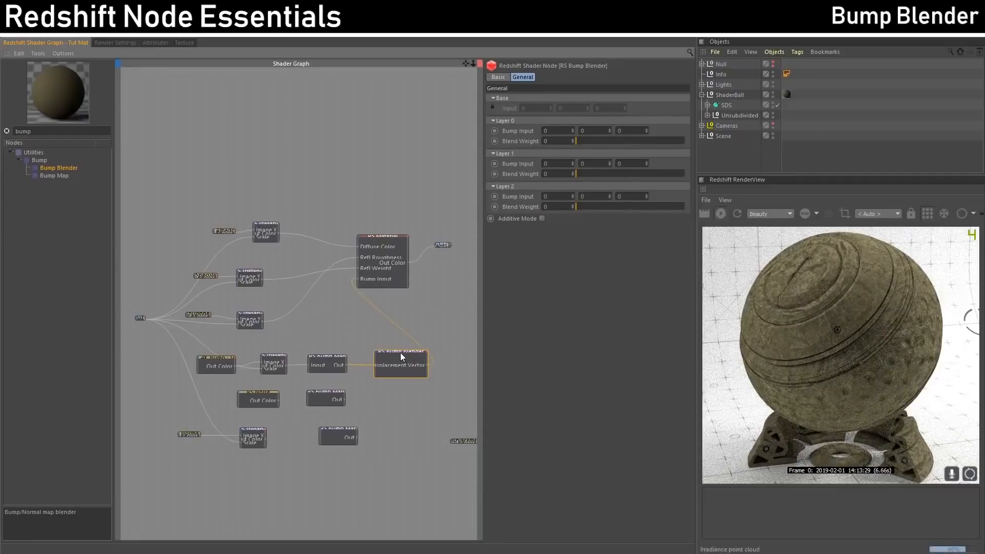
pyautogui.moveTo(394, 352); pyautogui.dragTo(387, 351)
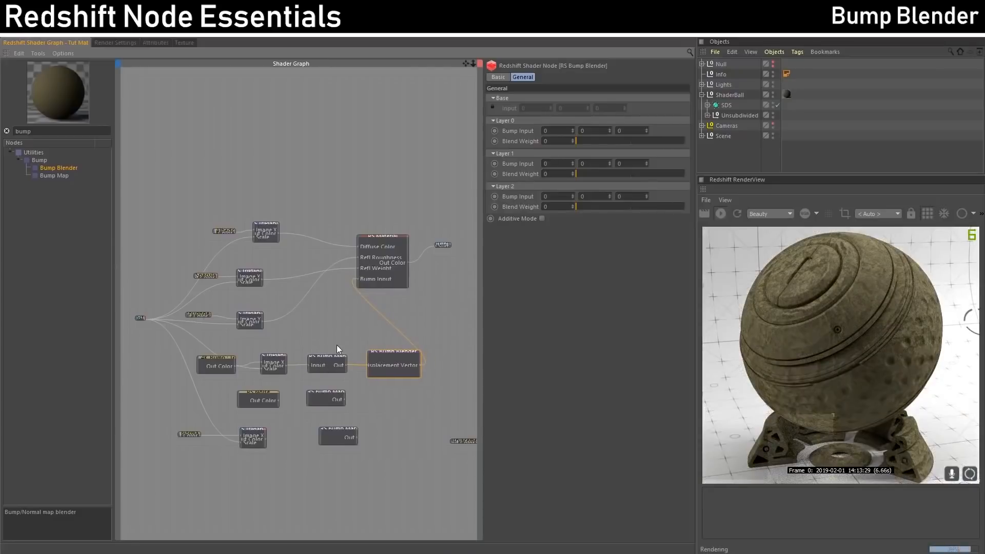
pyautogui.click(960, 214)
pyautogui.click(721, 230)
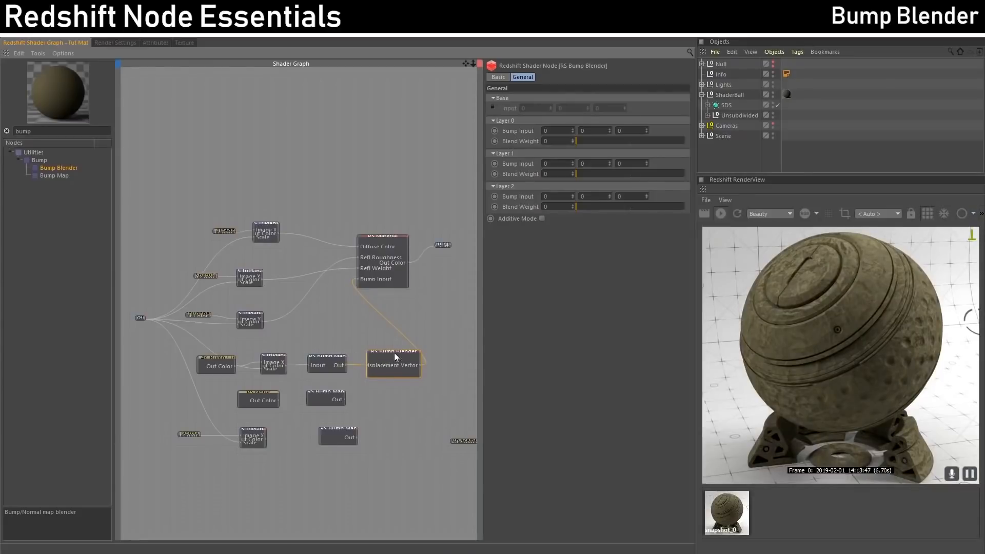
# Enlarge the RS Material node and connect the RS Noise color to the Output node's surface to preview the noise.
pyautogui.click(391, 257)
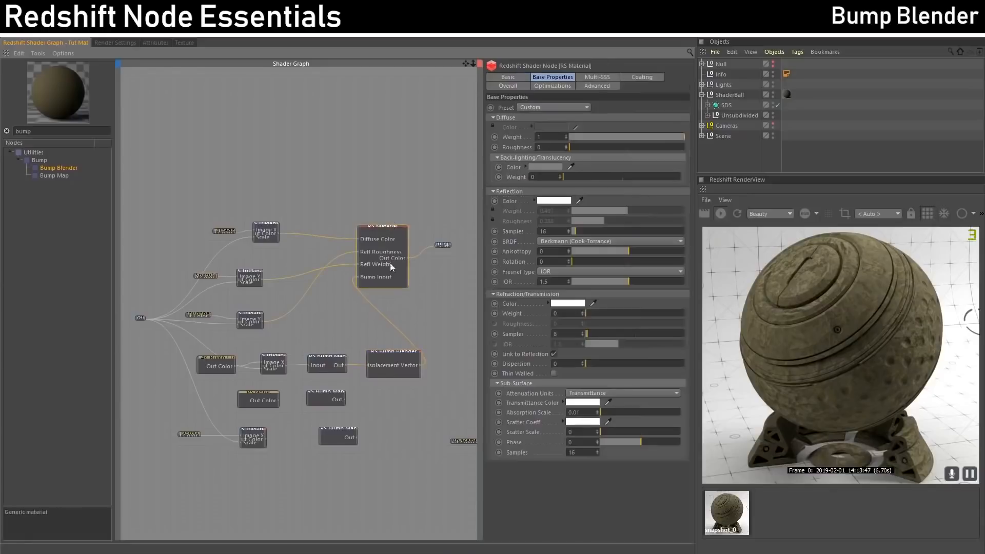
pyautogui.click(265, 398)
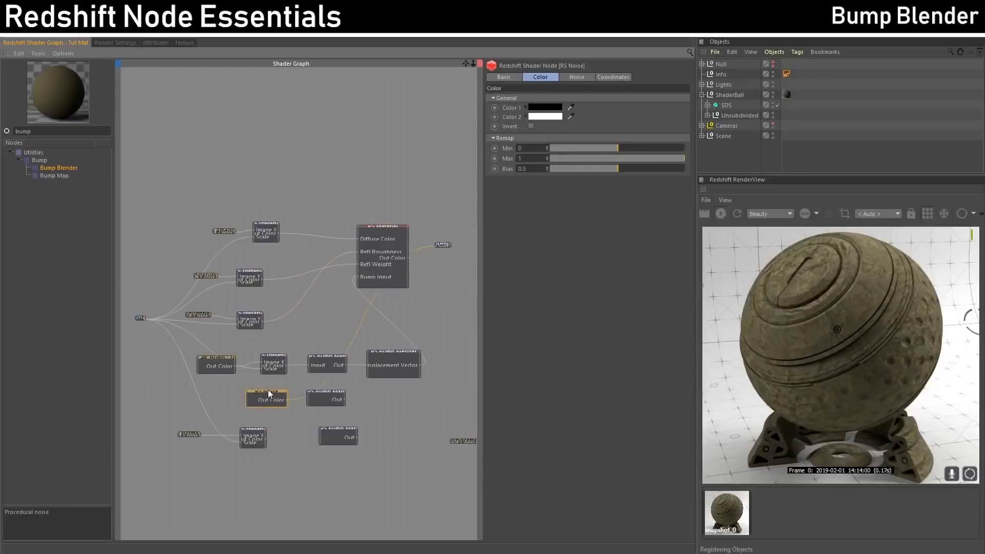
pyautogui.moveTo(286, 400); pyautogui.dragTo(450, 256)
pyautogui.click(269, 395)
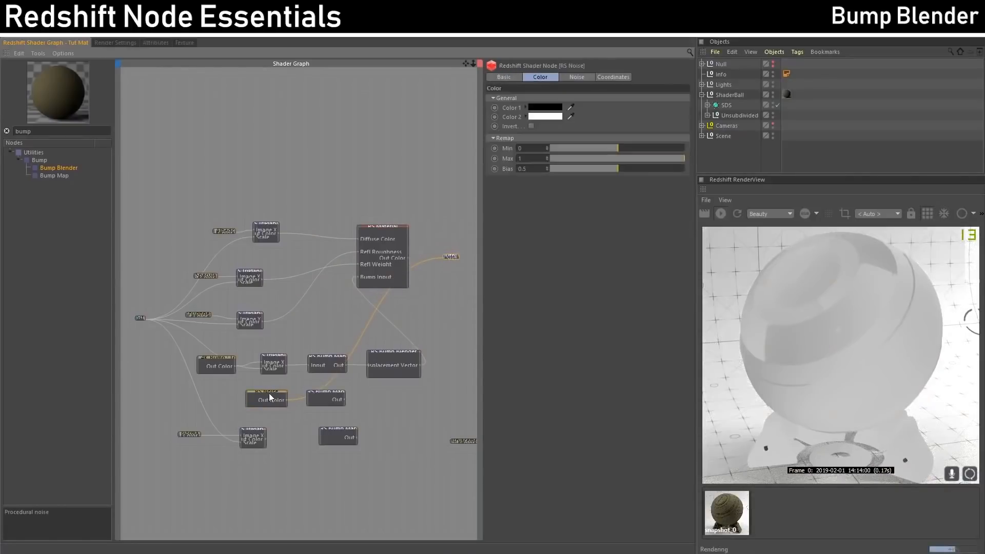
# Set the RS Noise Overall Scale to 2.
pyautogui.click(574, 77)
pyautogui.click(608, 77)
pyautogui.doubleClick(582, 128)
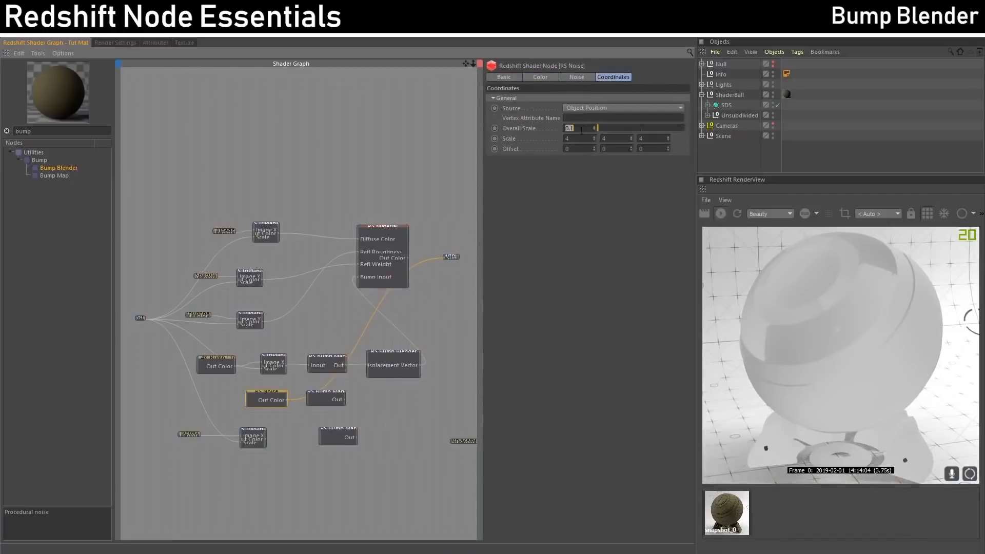
pyautogui.write('2')
pyautogui.press('Return')
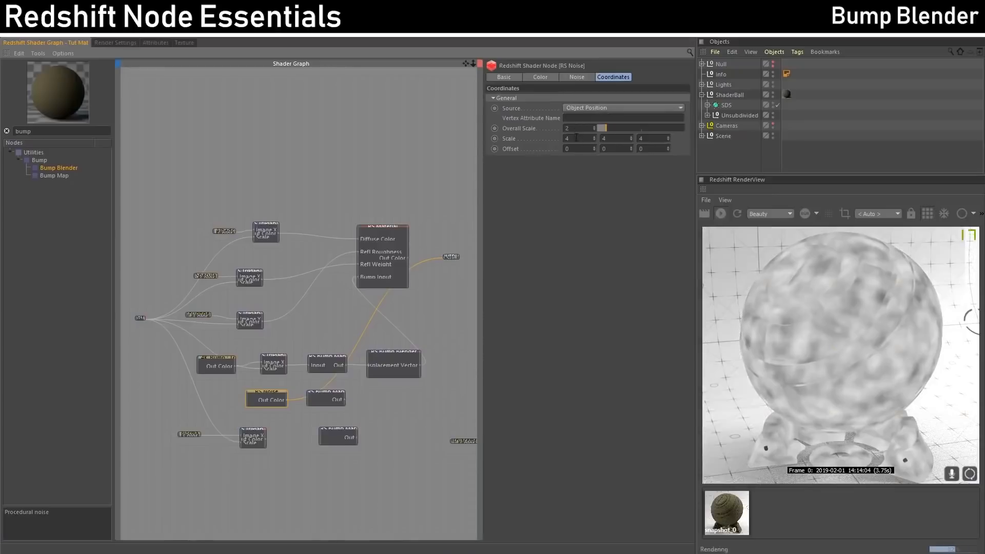
# Increase the noise contrast by remapping its color to Min 0.296, Max 0.915 and Bias 0.581.
pyautogui.click(573, 78)
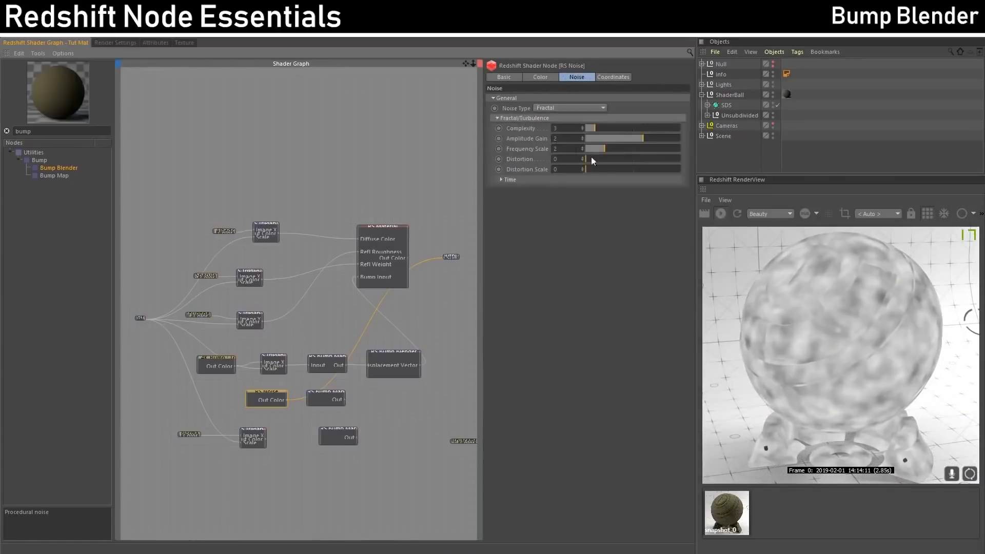
pyautogui.moveTo(599, 127); pyautogui.dragTo(598, 127)
pyautogui.click(540, 78)
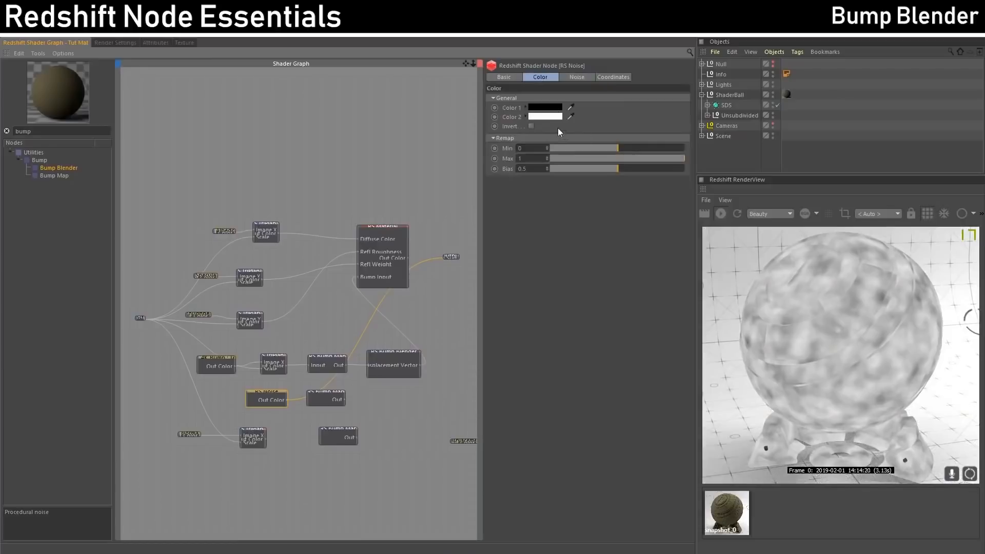
pyautogui.moveTo(680, 158); pyautogui.dragTo(631, 167)
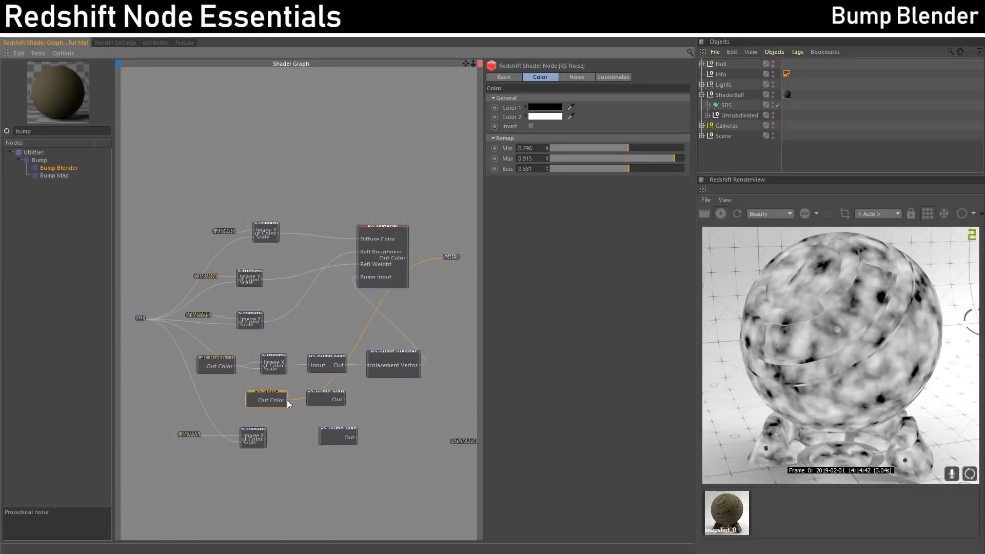
# Connect the RS Noise to the second bump map's texture Input, and that bump map to the Bump Blender's Layer 0 Bump Input.
pyautogui.click(308, 393)
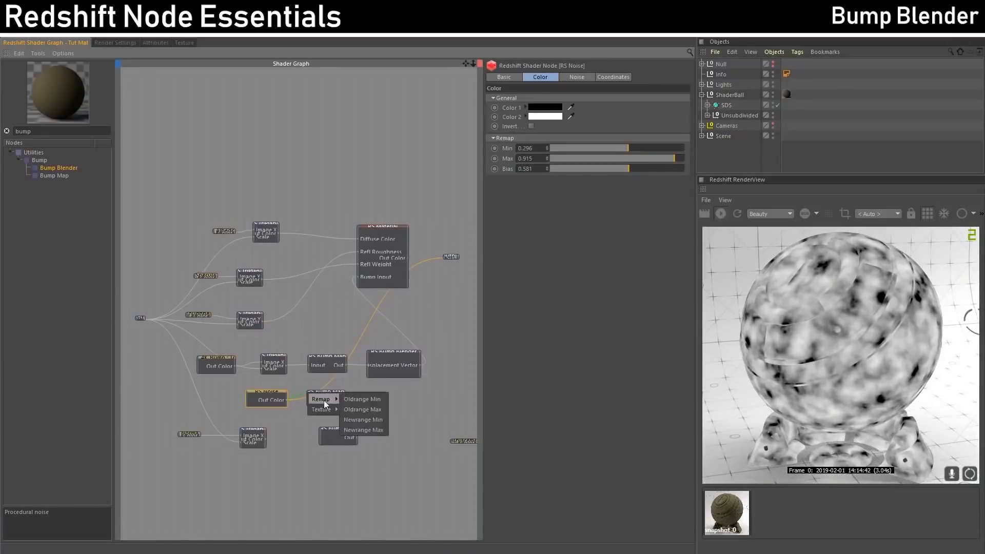
pyautogui.click(327, 405)
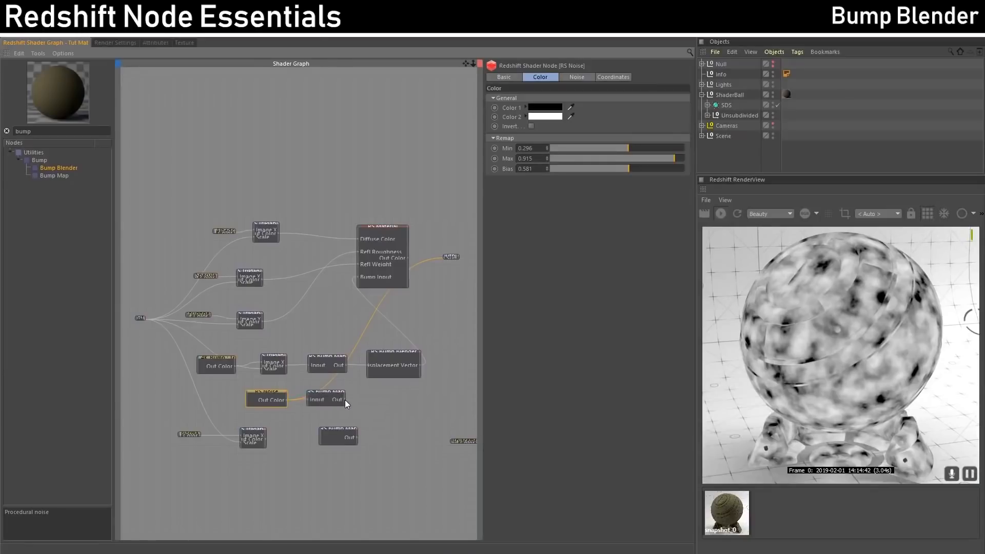
pyautogui.click(367, 351)
pyautogui.moveTo(380, 369)
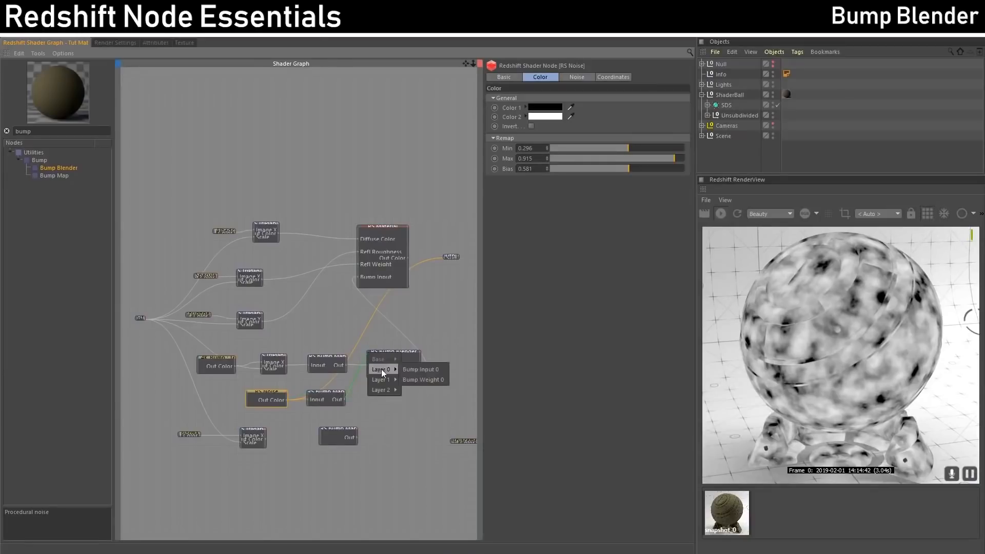
pyautogui.click(410, 370)
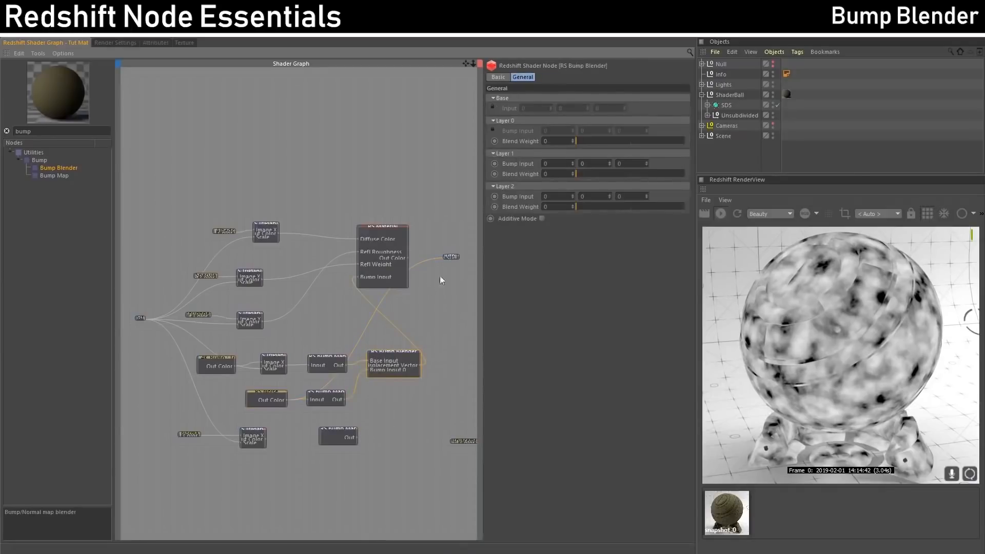
# Reconnect the RS Material to the Output node's surface and set the Bump Blender's Layer 0 Blend Weight to 1.
pyautogui.click(387, 245)
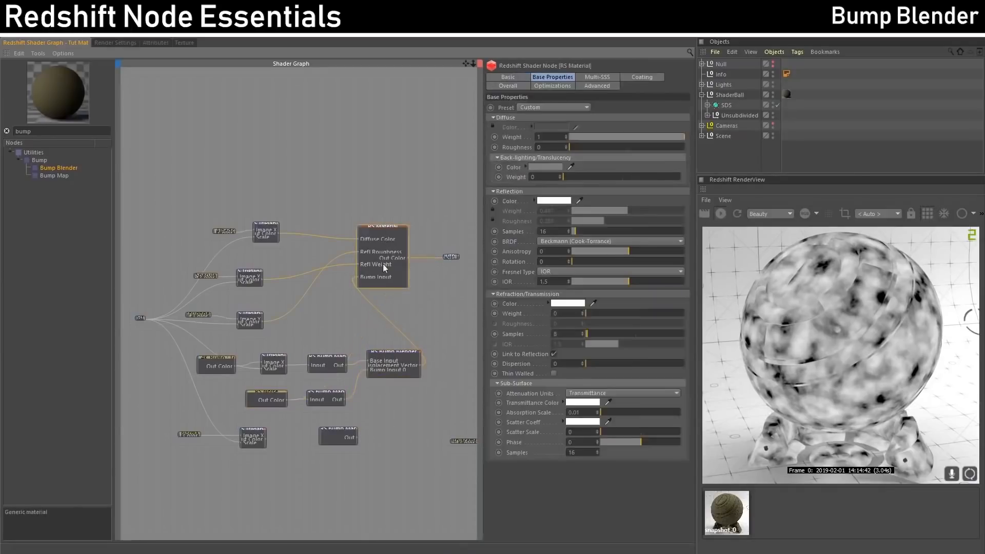
pyautogui.moveTo(393, 352); pyautogui.dragTo(389, 368)
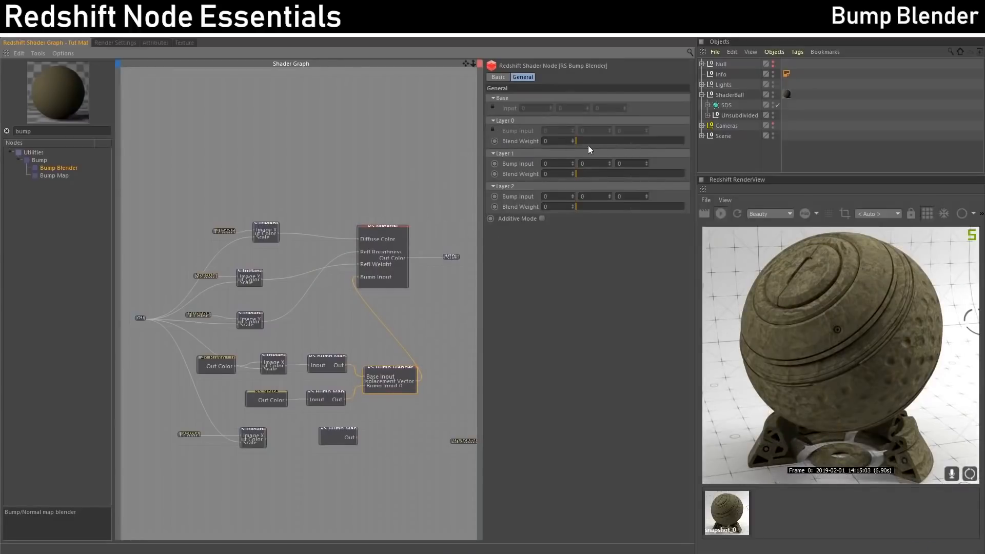
pyautogui.moveTo(578, 140); pyautogui.dragTo(694, 144)
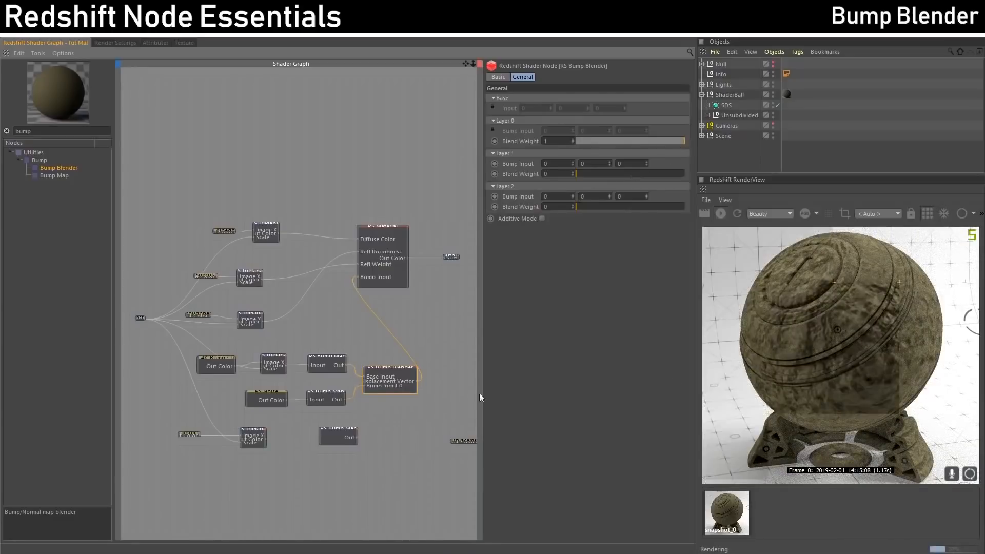
# Reduce the Height Scale of the noise-driven bump map to 0.15.
pyautogui.click(328, 392)
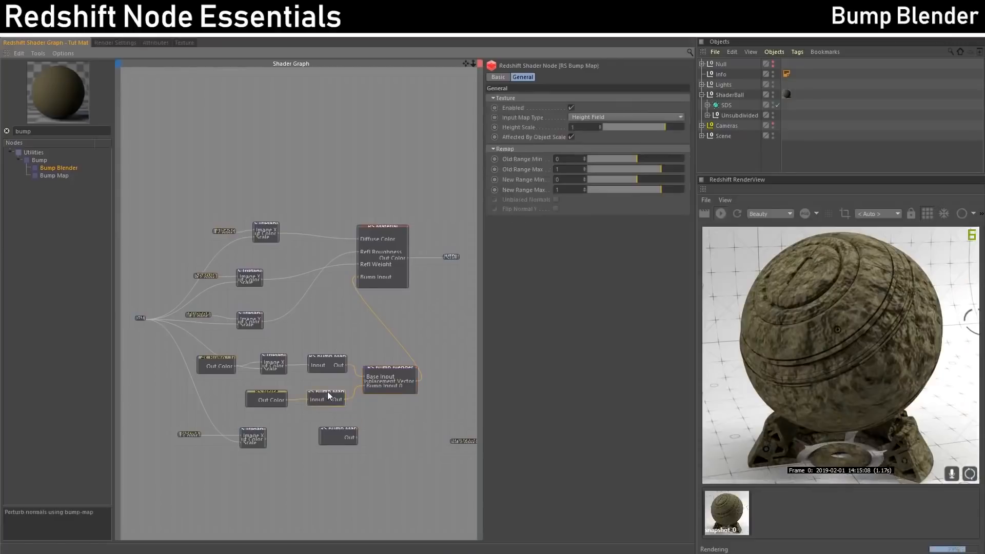
pyautogui.click(590, 127)
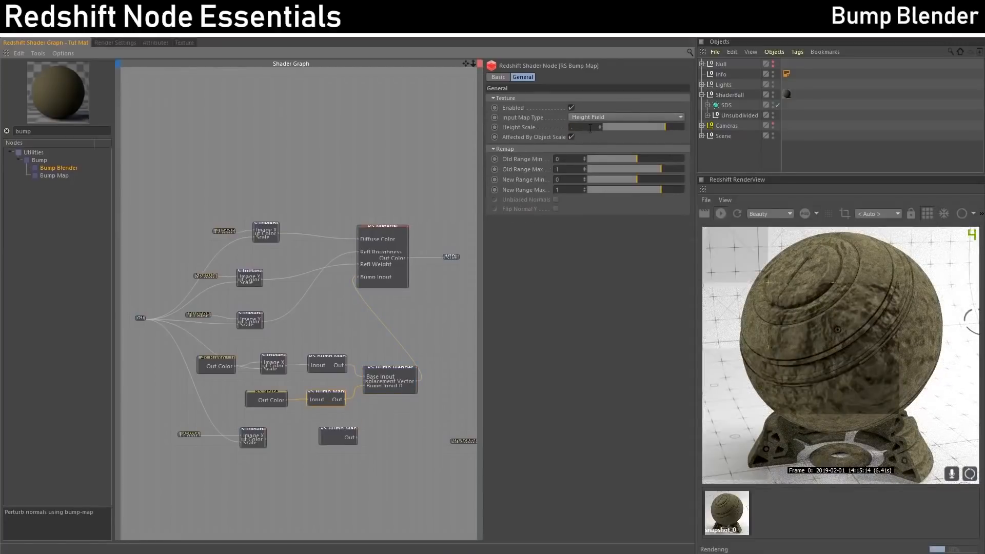
pyautogui.write('0.08')
pyautogui.press('Return')
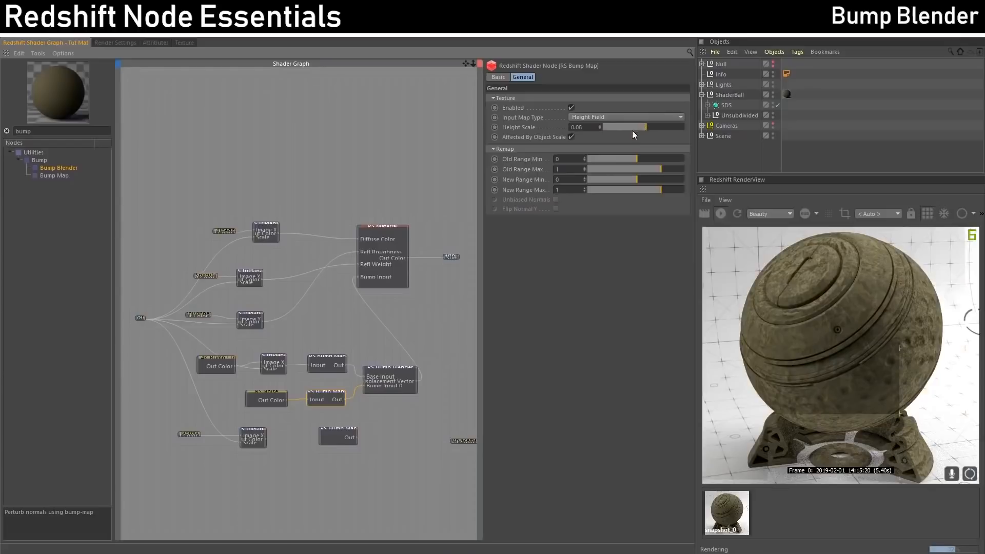
pyautogui.doubleClick(578, 128)
pyautogui.write('15')
pyautogui.press('Return')
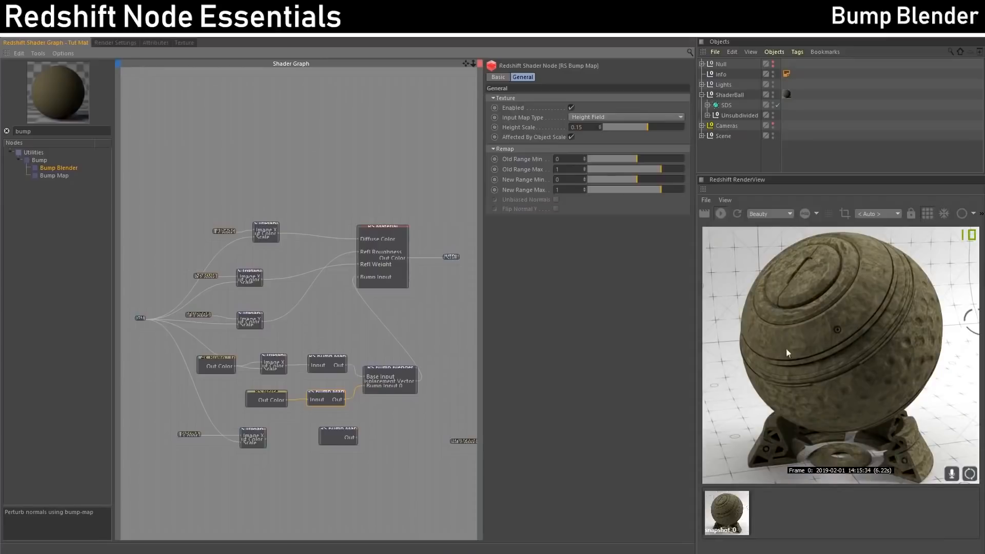
# Test the Bump Blender's Layer 0 Blend Weight down to 0, restore it to 1, and enable Additive Mode.
pyautogui.moveTo(388, 374); pyautogui.dragTo(389, 371)
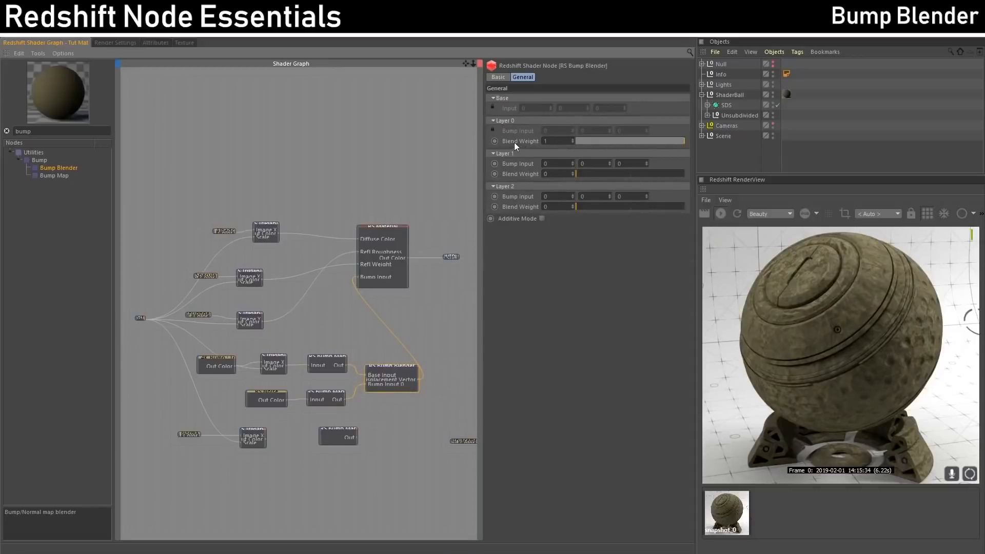
pyautogui.click(630, 141)
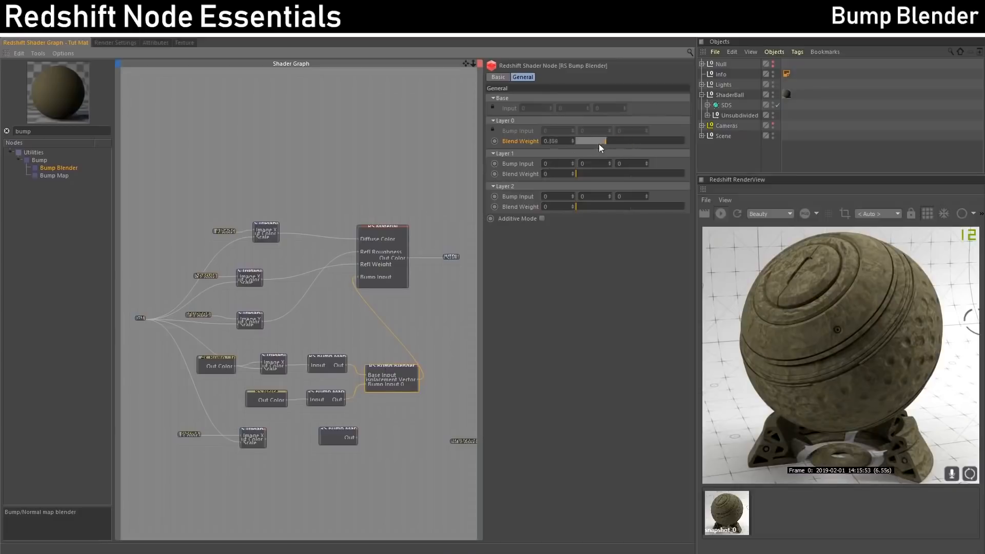
pyautogui.moveTo(599, 147); pyautogui.dragTo(505, 180)
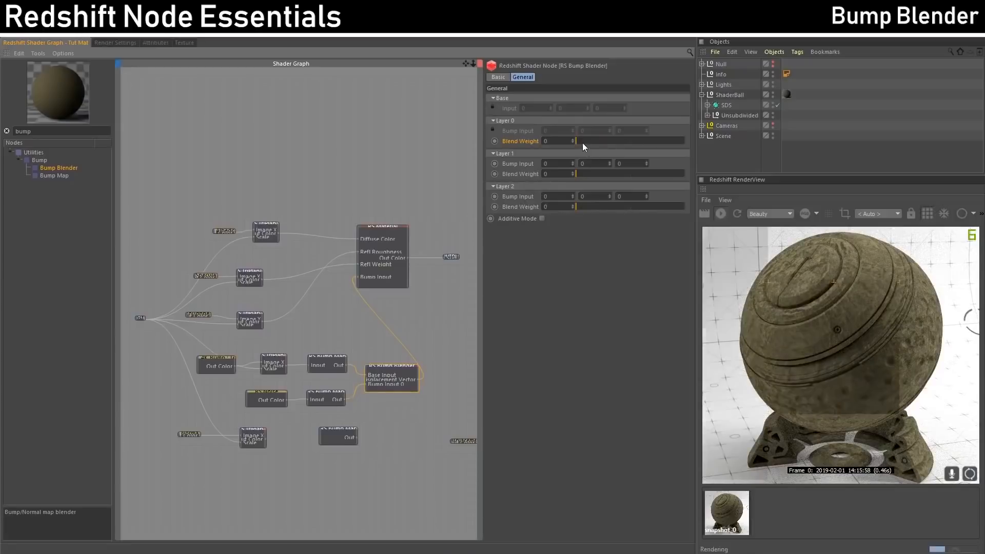
pyautogui.moveTo(582, 143); pyautogui.dragTo(693, 143)
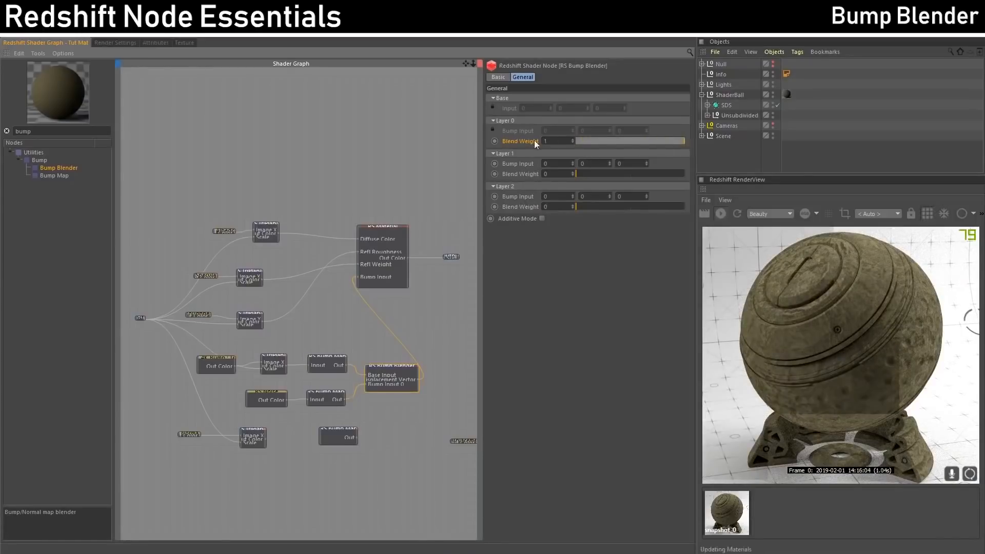
pyautogui.click(542, 219)
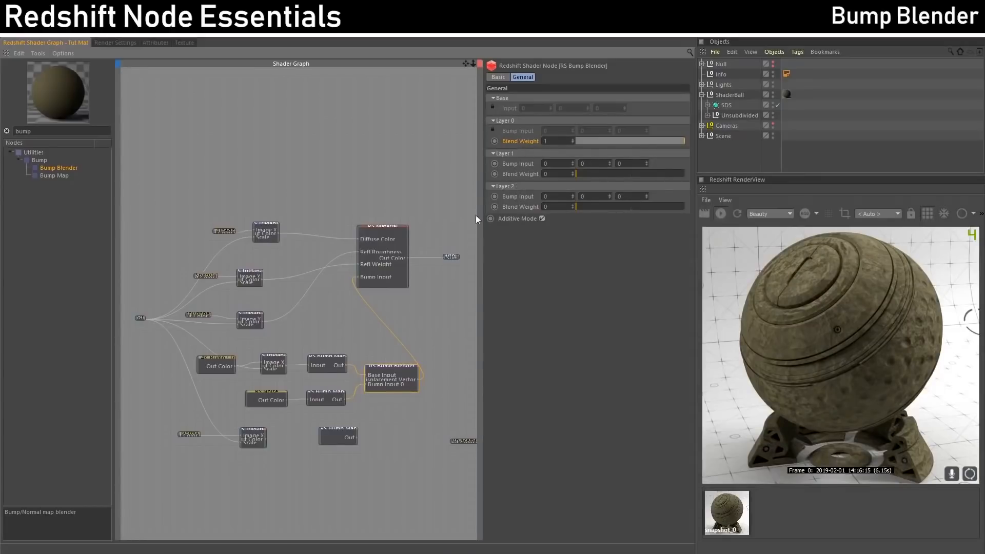
# Duplicate the RS Noise and its bump map below the originals and connect the copied noise to the Output's surface for preview.
pyautogui.moveTo(390, 435); pyautogui.dragTo(172, 444)
pyautogui.moveTo(257, 432); pyautogui.dragTo(233, 483)
pyautogui.moveTo(247, 417); pyautogui.dragTo(321, 424)
pyautogui.click(266, 418)
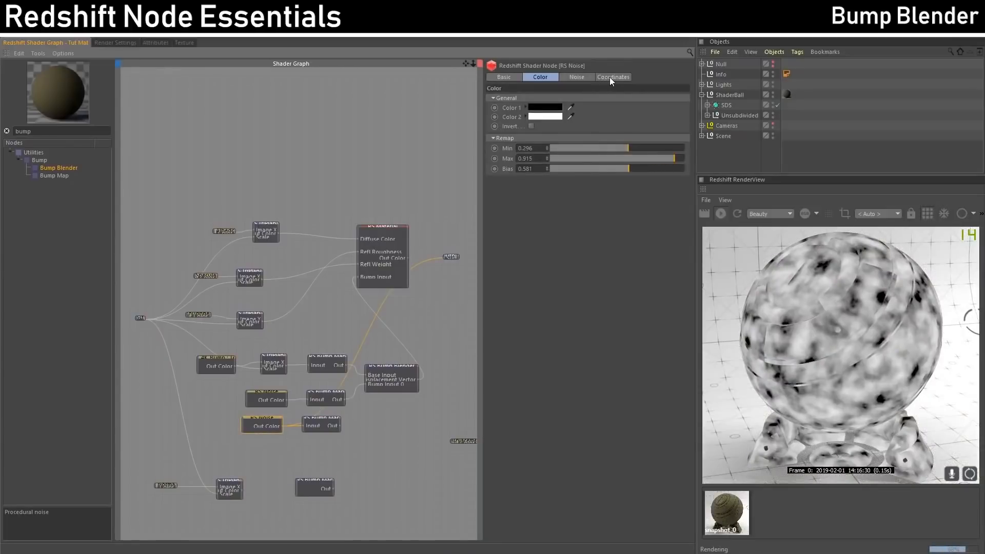
# Set the copied RS Noise's Overall Scale to 50.
pyautogui.click(611, 77)
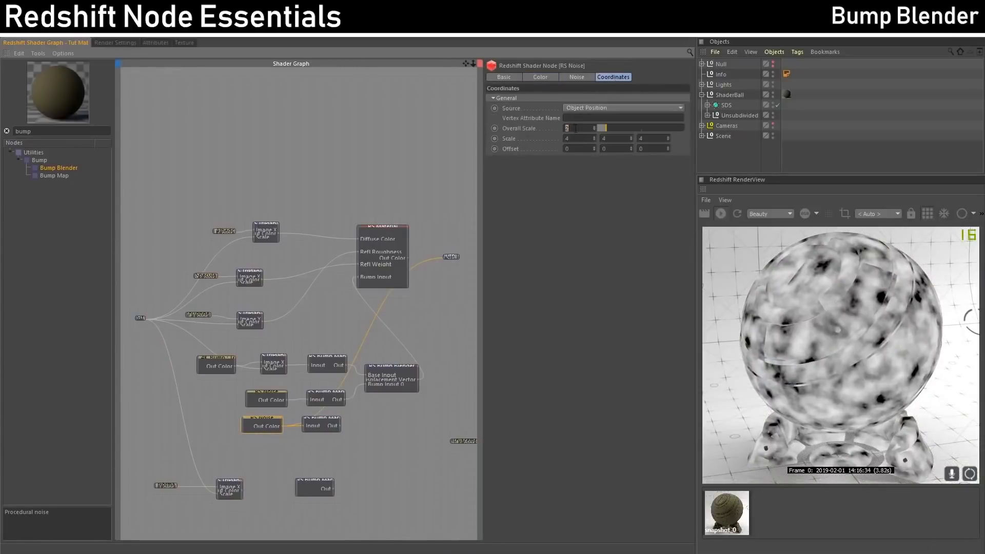
pyautogui.write('50')
pyautogui.press('Return')
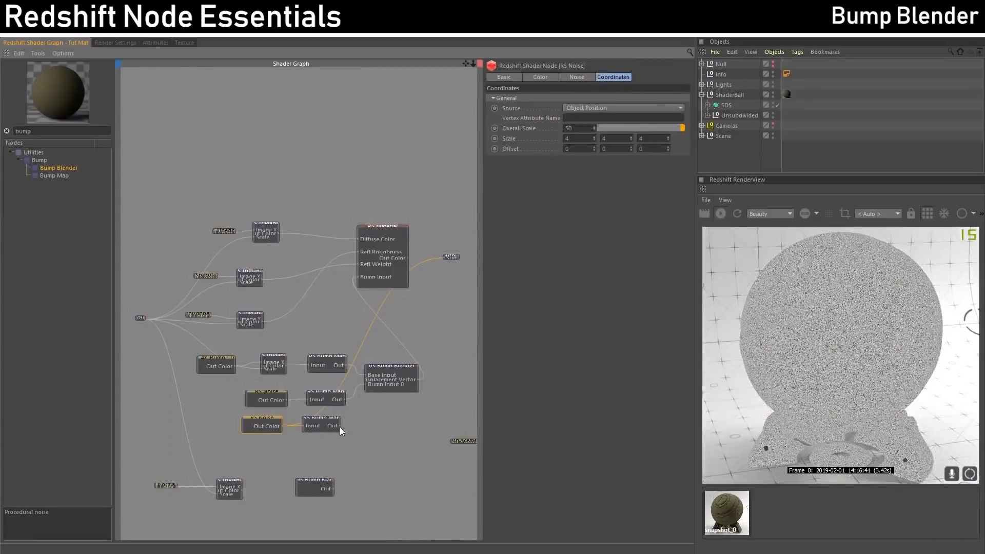
# Connect the copied bump map's output to the Bump Blender's Layer 1 Bump Input.
pyautogui.click(366, 366)
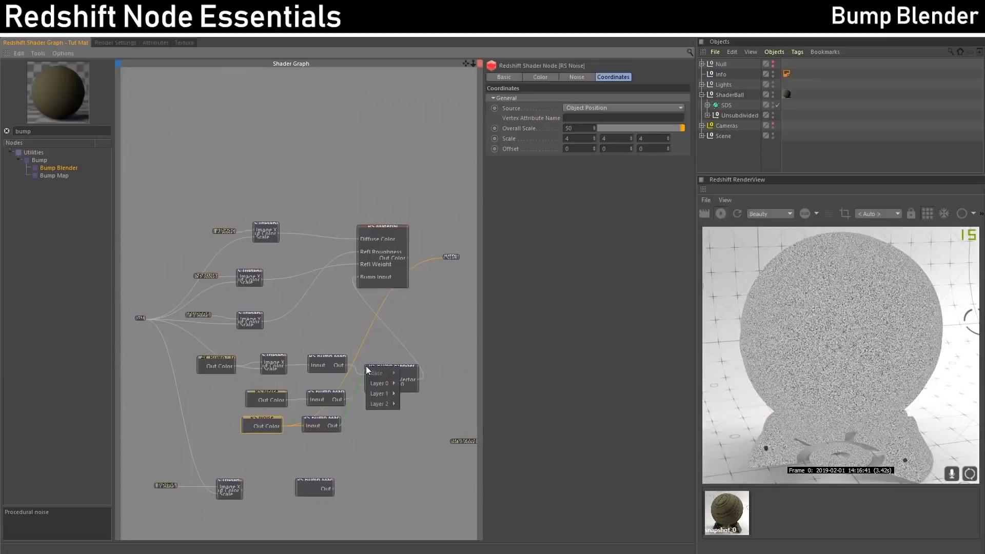
pyautogui.moveTo(386, 382)
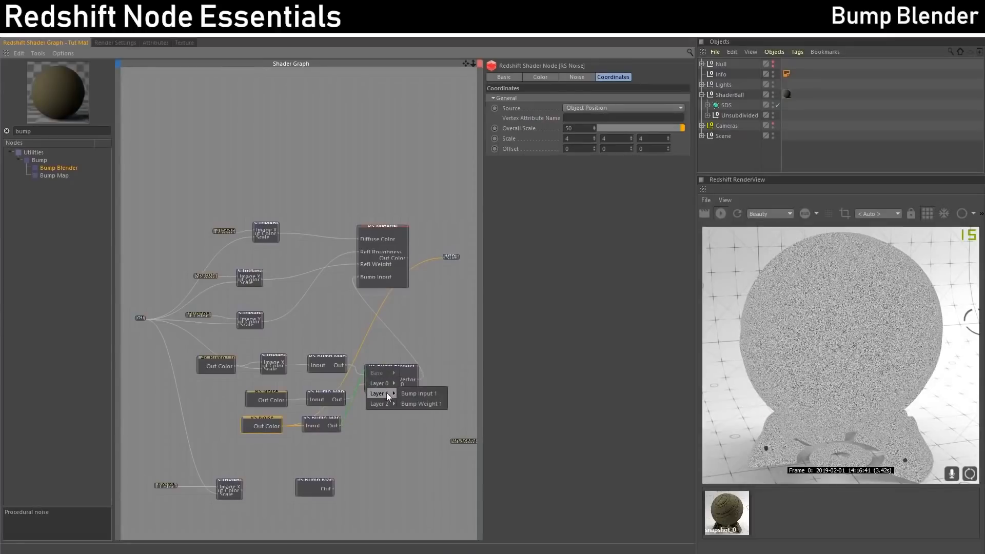
pyautogui.click(419, 394)
pyautogui.click(396, 366)
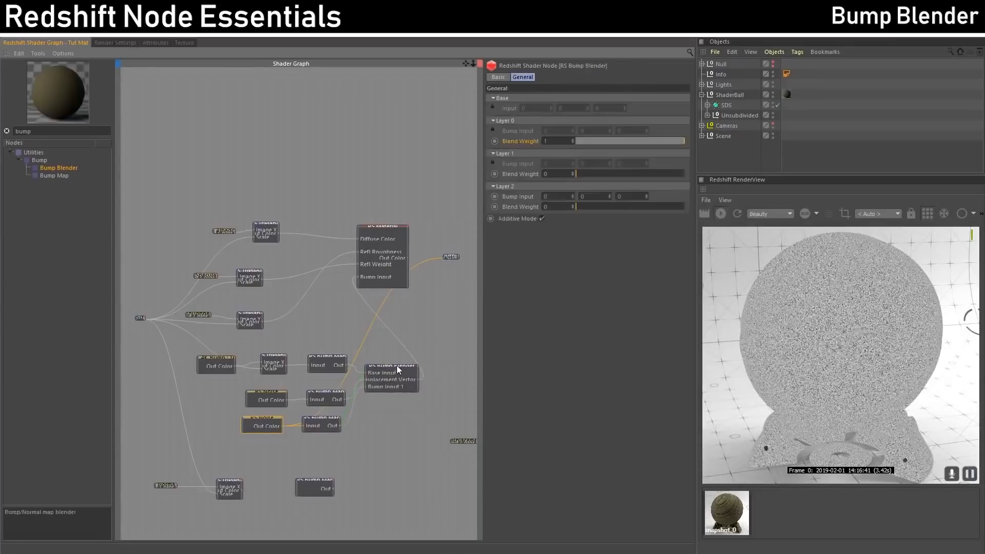
# Reconnect the RS Material to the Output's surface and set the Bump Blender's Layer 1 Blend Weight to 1.
pyautogui.click(384, 232)
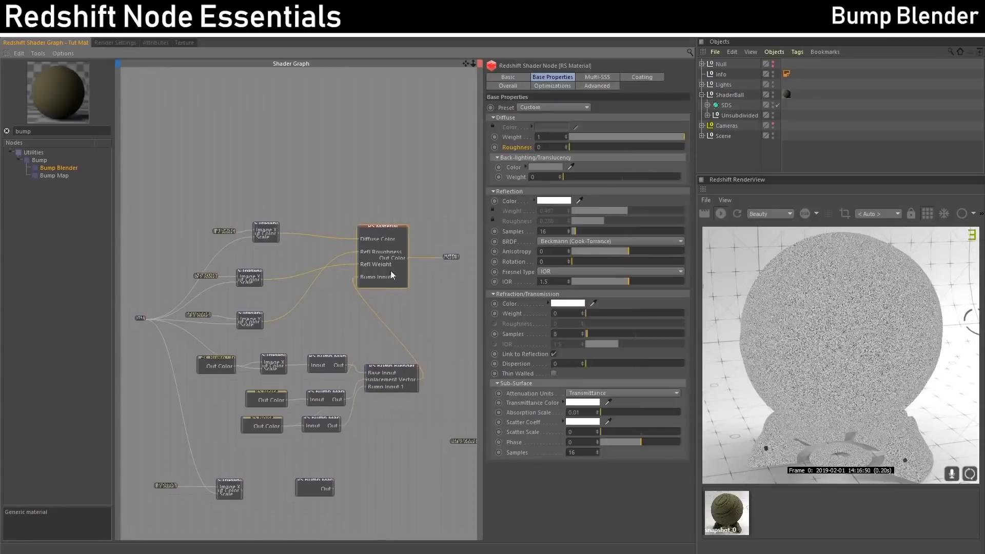
pyautogui.click(391, 368)
pyautogui.moveTo(389, 367); pyautogui.dragTo(389, 385)
pyautogui.moveTo(582, 173); pyautogui.dragTo(684, 173)
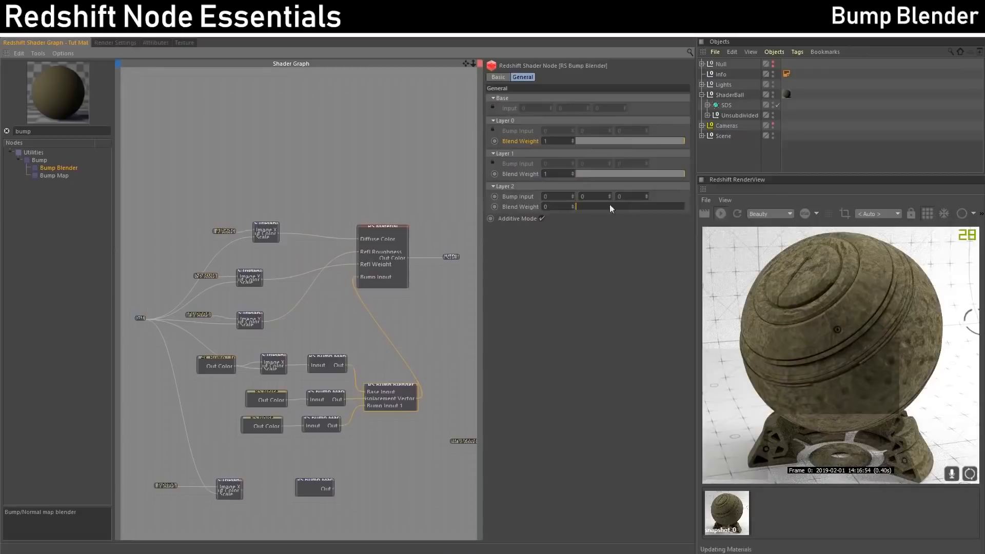
# Compare the bump with Additive Mode off and on again, and lower the Layer 1 Blend Weight to 0.367.
pyautogui.click(542, 218)
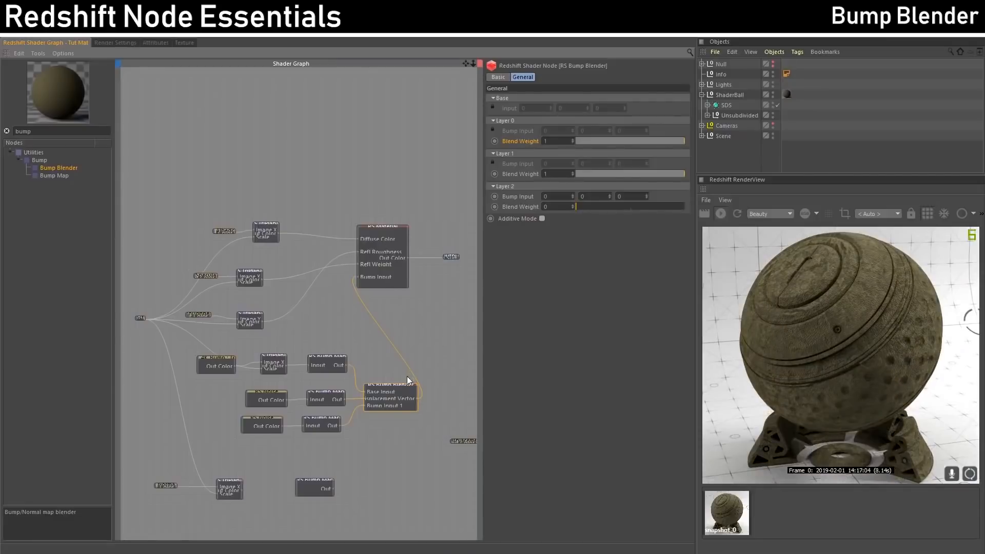
pyautogui.click(543, 219)
pyautogui.click(630, 173)
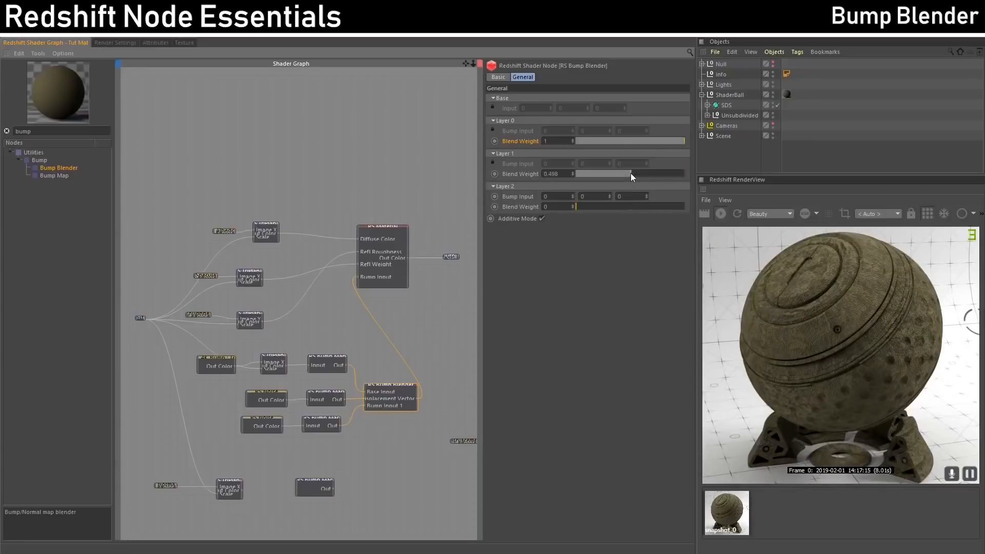
pyautogui.moveTo(630, 173); pyautogui.dragTo(616, 172)
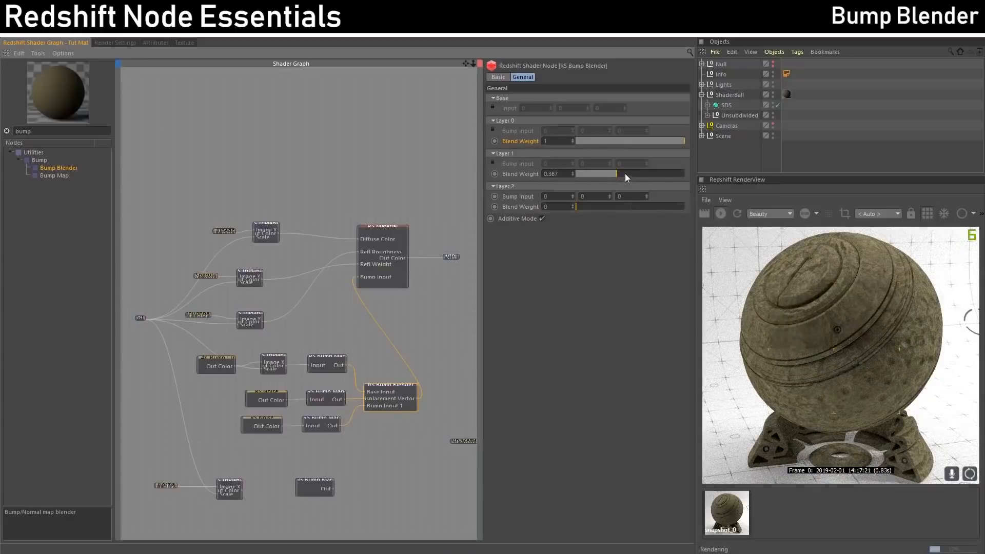
pyautogui.click(323, 422)
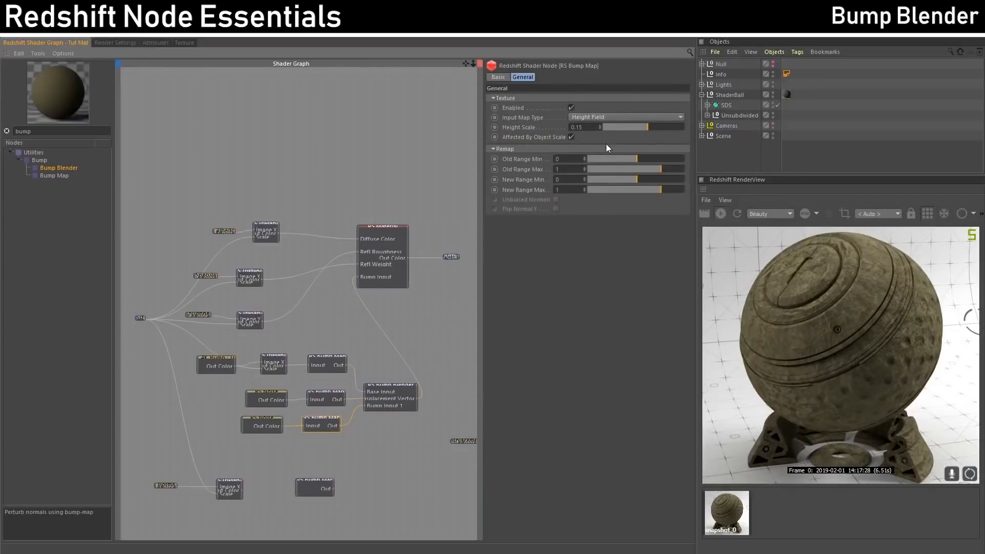
pyautogui.click(393, 386)
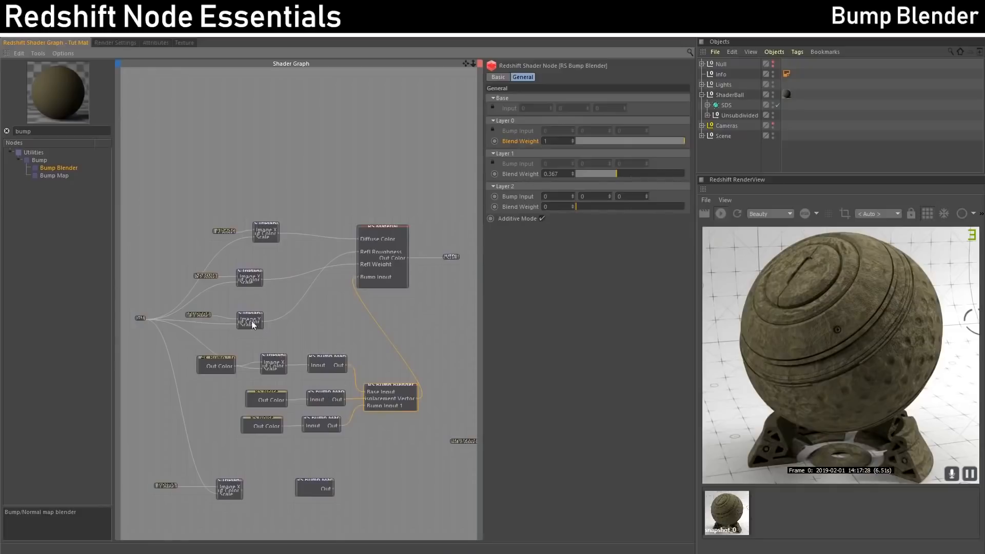
# Add the TexturesCom_CliffRock_A_2x2_1024_height texture below the noise nodes and connect it to the Output's surface for preview.
pyautogui.click(45, 131)
pyautogui.click(240, 553)
pyautogui.click(226, 534)
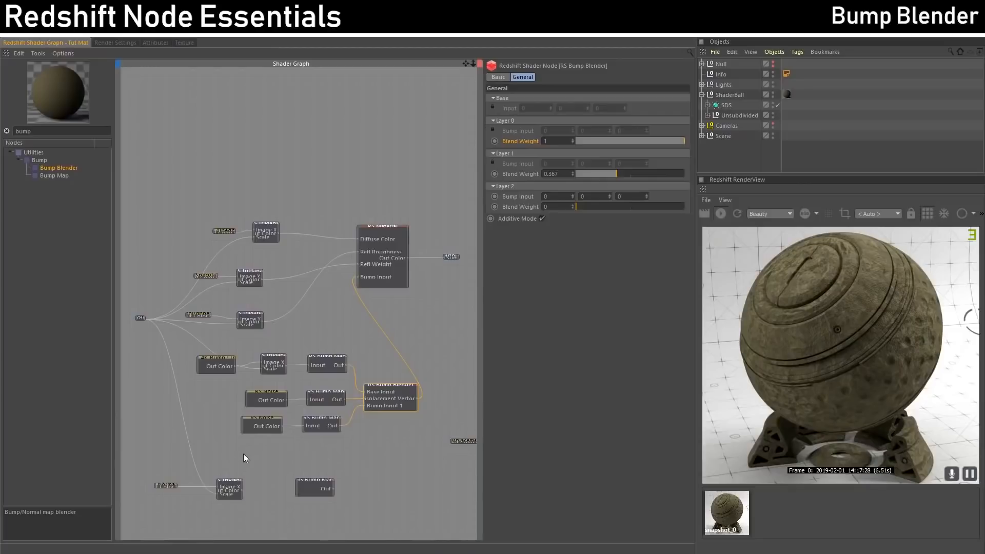
pyautogui.click(552, 328)
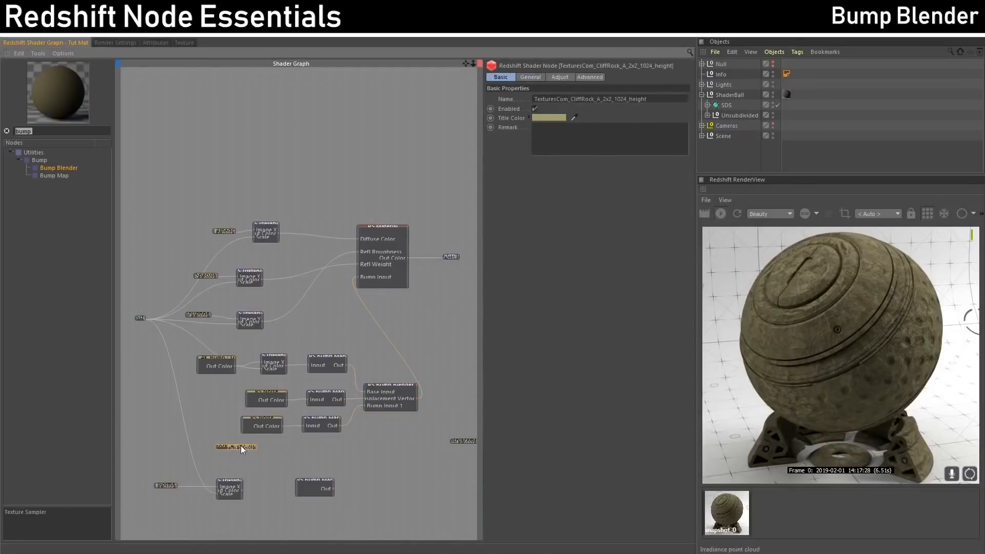
pyautogui.moveTo(245, 445); pyautogui.dragTo(225, 447)
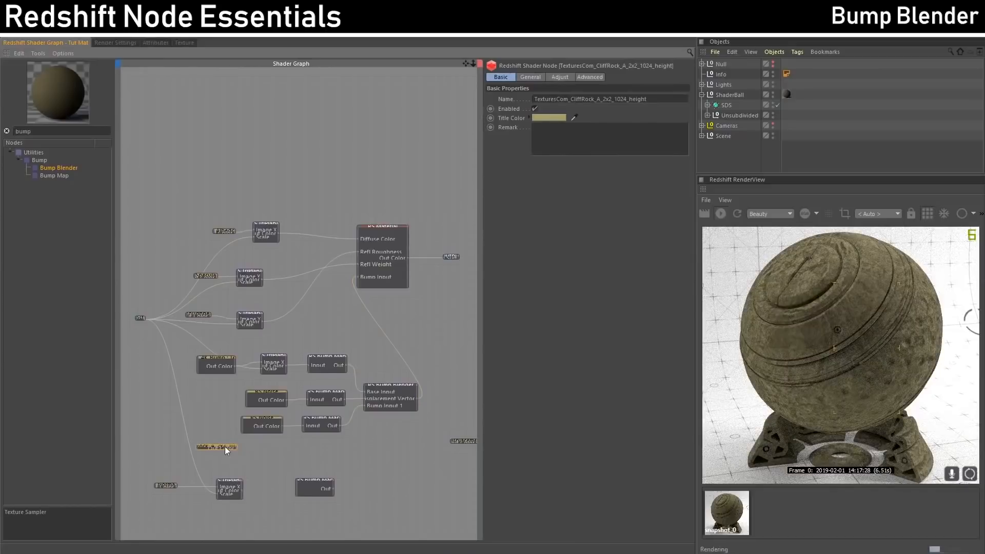
pyautogui.press('s')
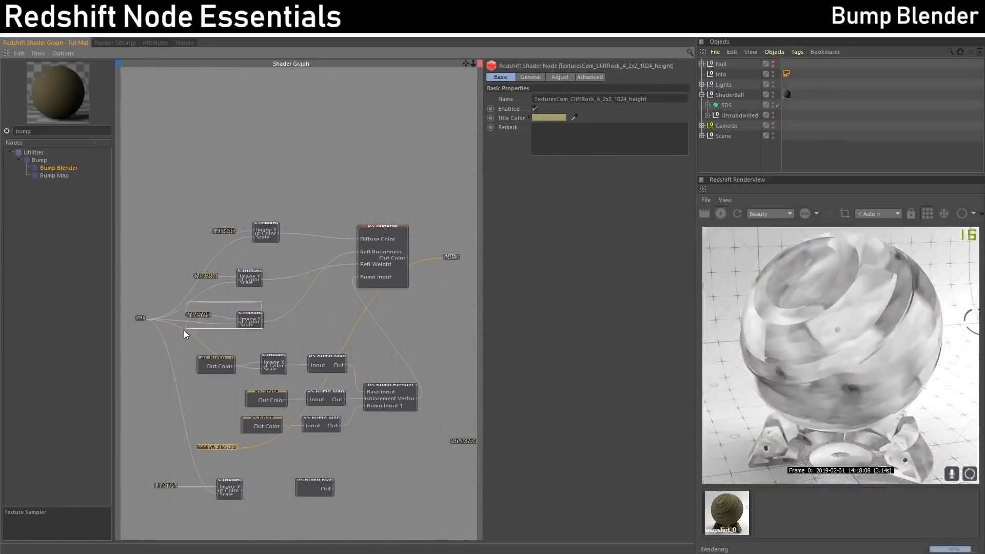
# Duplicate the roughness TriPlanar beside the height texture, replacing its copied roughness map with the CliffRock height texture.
pyautogui.moveTo(184, 330); pyautogui.dragTo(185, 337)
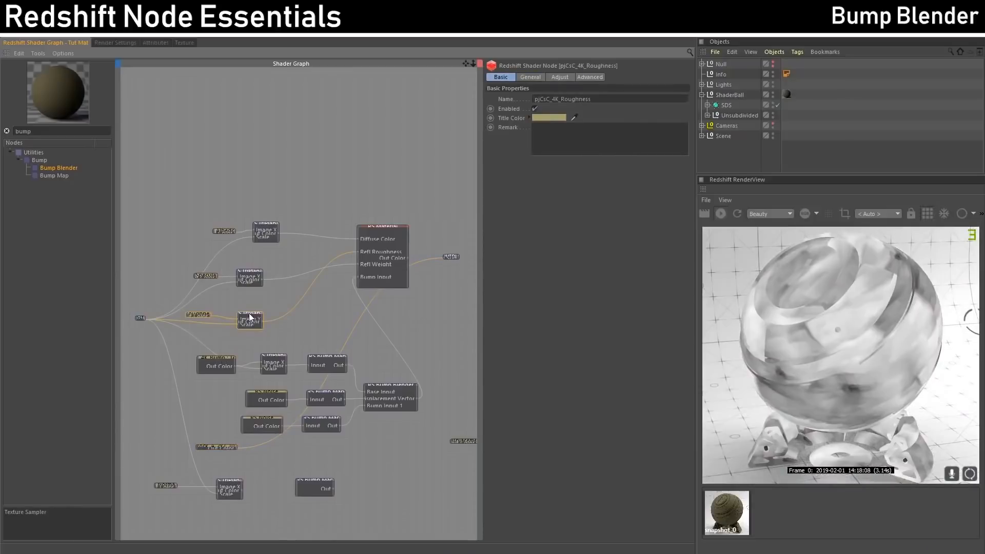
pyautogui.keyDown('ctrl'); pyautogui.moveTo(249, 314); pyautogui.dragTo(233, 454); pyautogui.keyUp('ctrl')
pyautogui.click(235, 448)
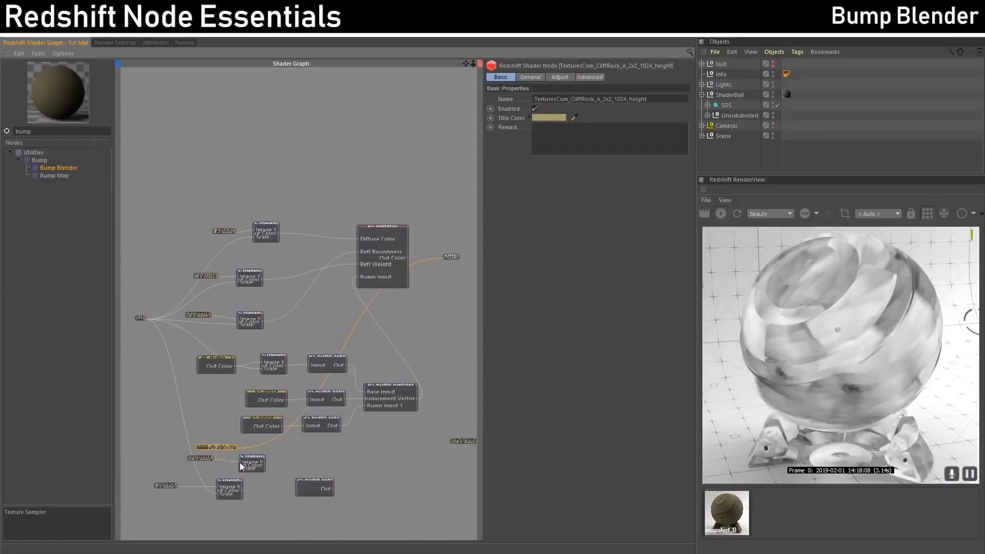
pyautogui.click(208, 457)
pyautogui.press('Delete')
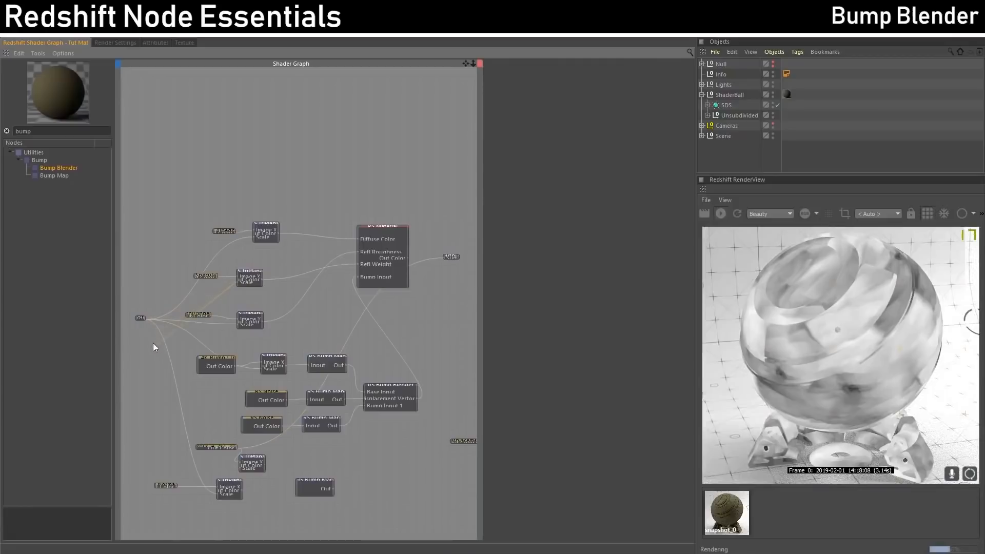
# Connect the Constant node to the copied TriPlanar's Scale and preview that TriPlanar on the Output's surface.
pyautogui.click(137, 321)
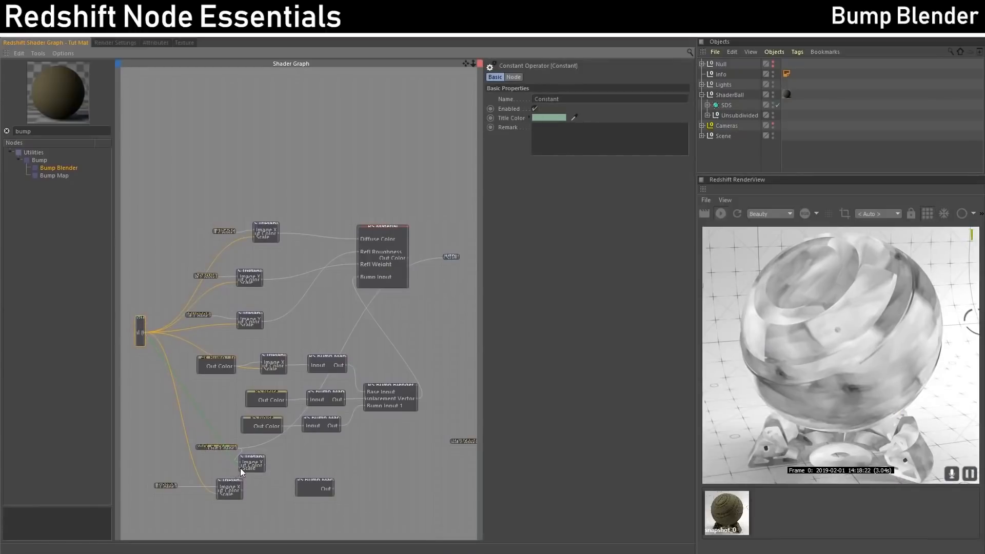
pyautogui.moveTo(249, 462); pyautogui.dragTo(253, 453)
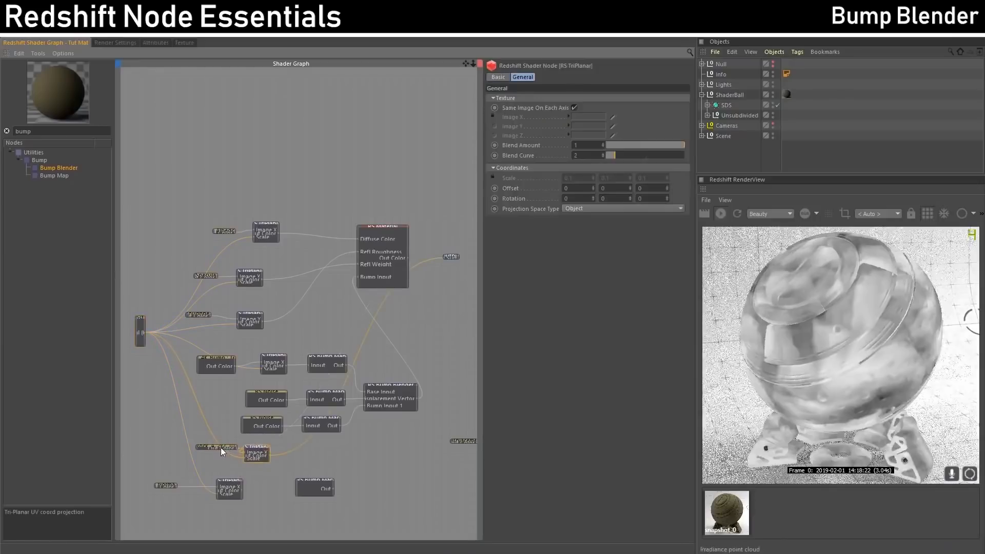
# Insert a Ramp node after the CliffRock height TriPlanar through its Alt Input and preview the Ramp on the Output's surface.
pyautogui.doubleClick(56, 133)
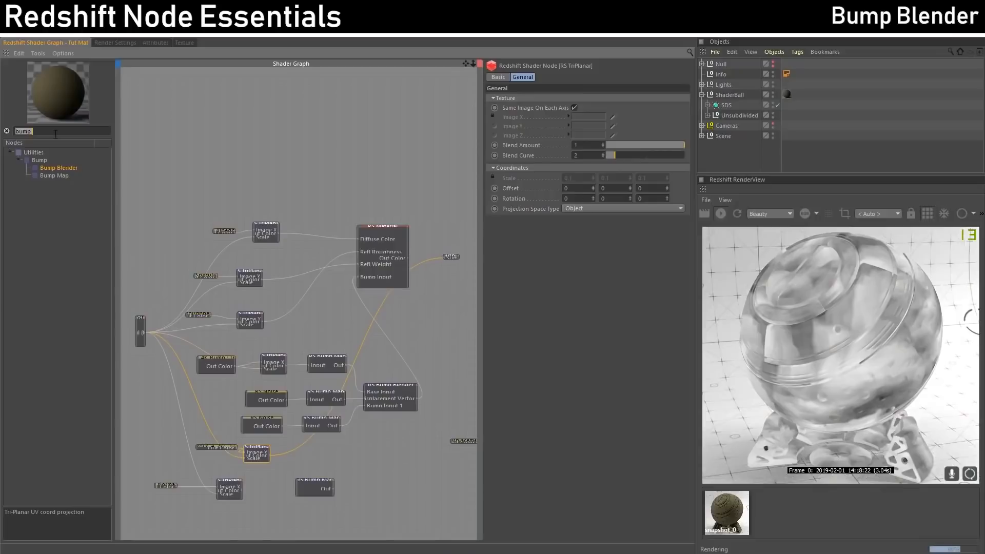
pyautogui.write('ramp')
pyautogui.moveTo(37, 159); pyautogui.dragTo(294, 454)
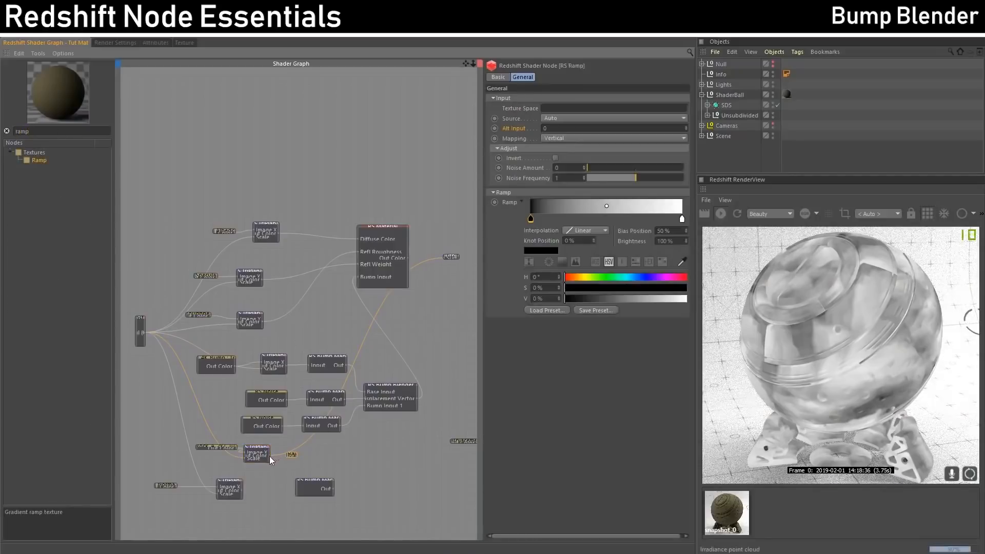
pyautogui.click(269, 457)
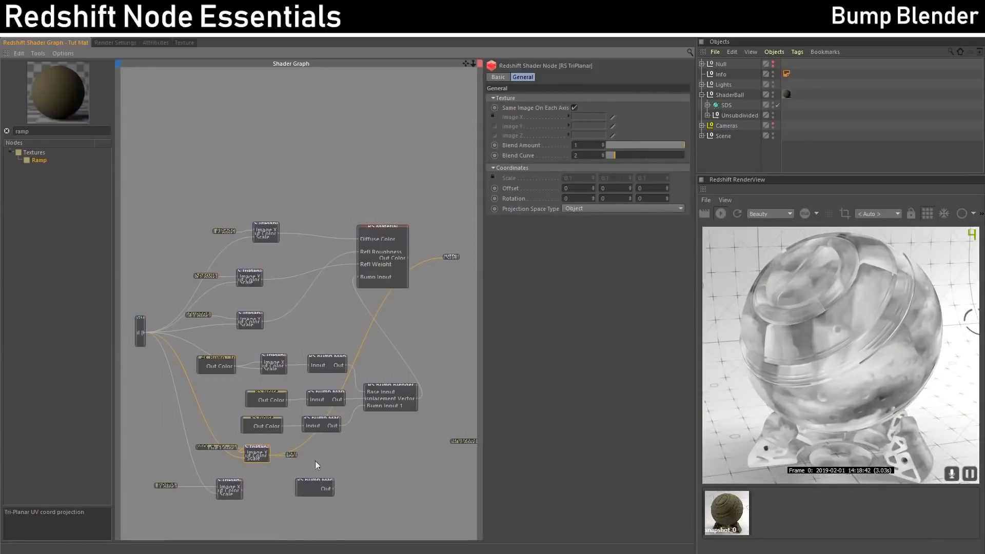
pyautogui.moveTo(292, 455); pyautogui.dragTo(299, 454)
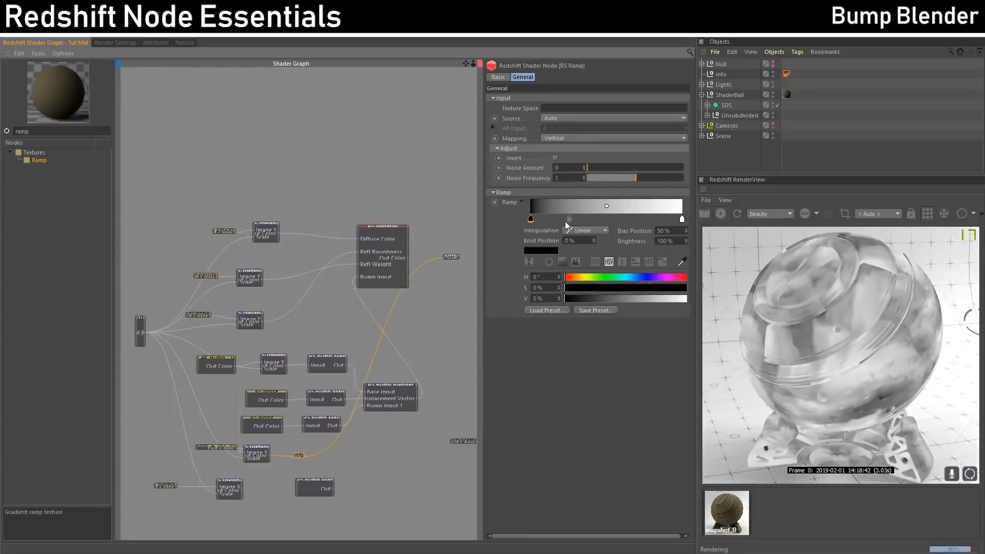
# Move the Ramp's black knot to 16.949% and white knot to 86.102%, and tidy the height texture and TriPlanar nodes.
pyautogui.moveTo(532, 221); pyautogui.dragTo(556, 219)
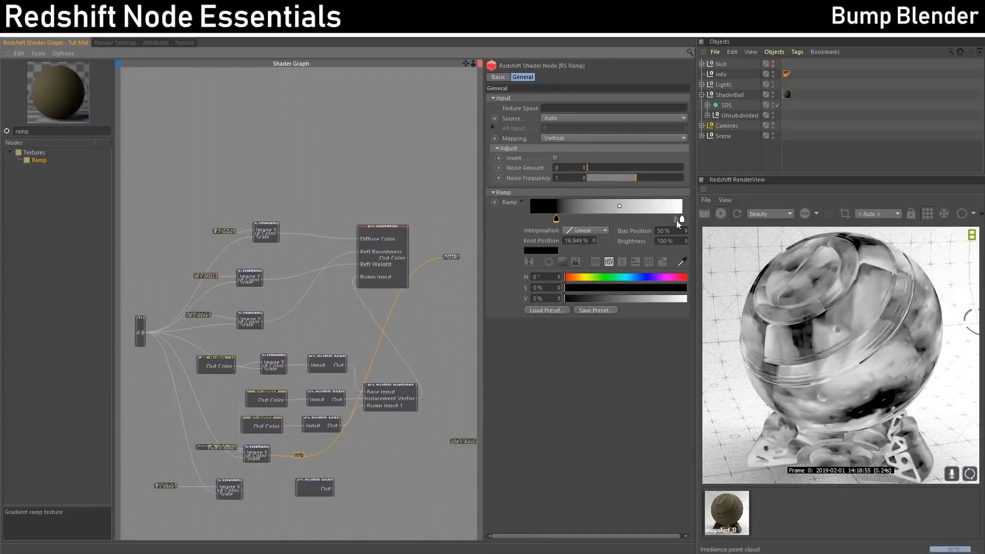
pyautogui.moveTo(682, 219); pyautogui.dragTo(661, 220)
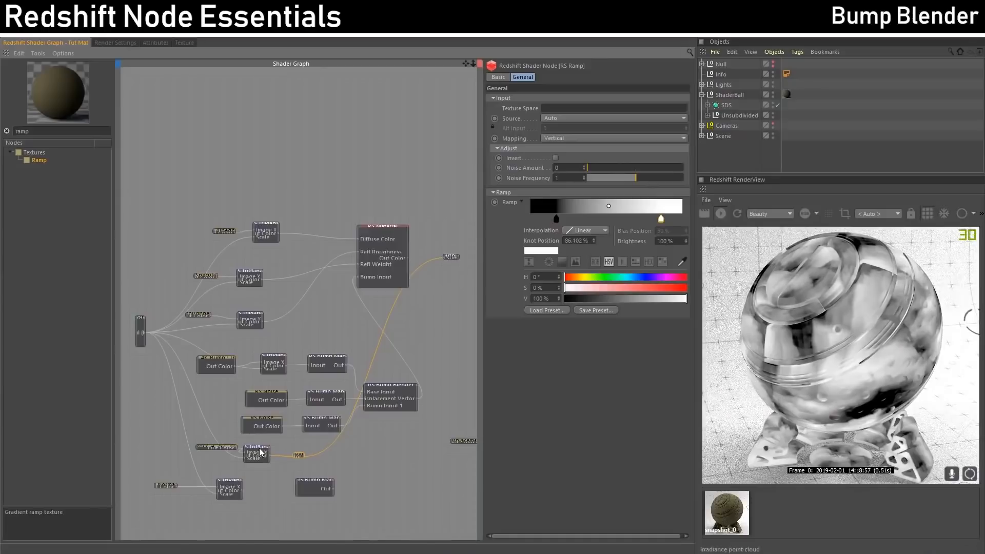
pyautogui.moveTo(260, 448); pyautogui.dragTo(262, 442)
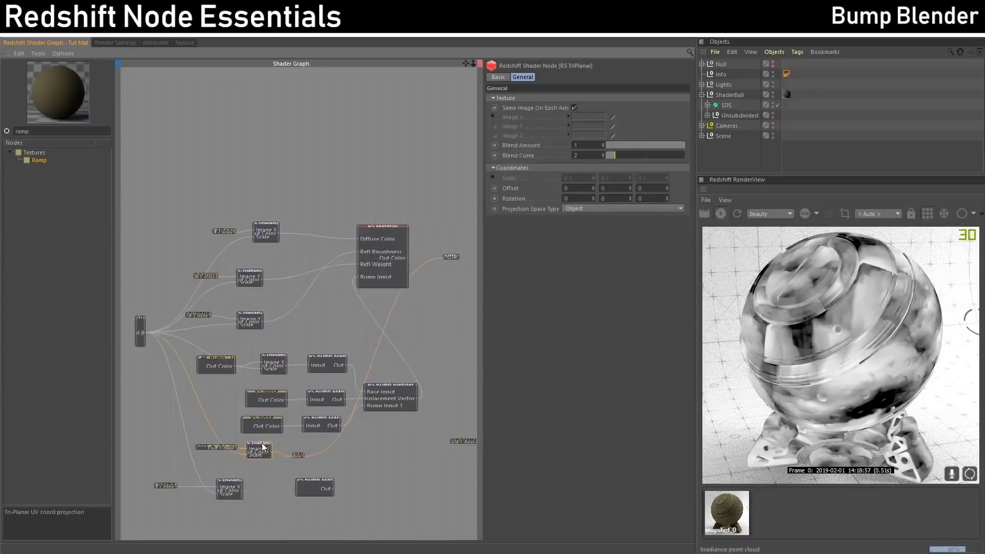
pyautogui.click(216, 446)
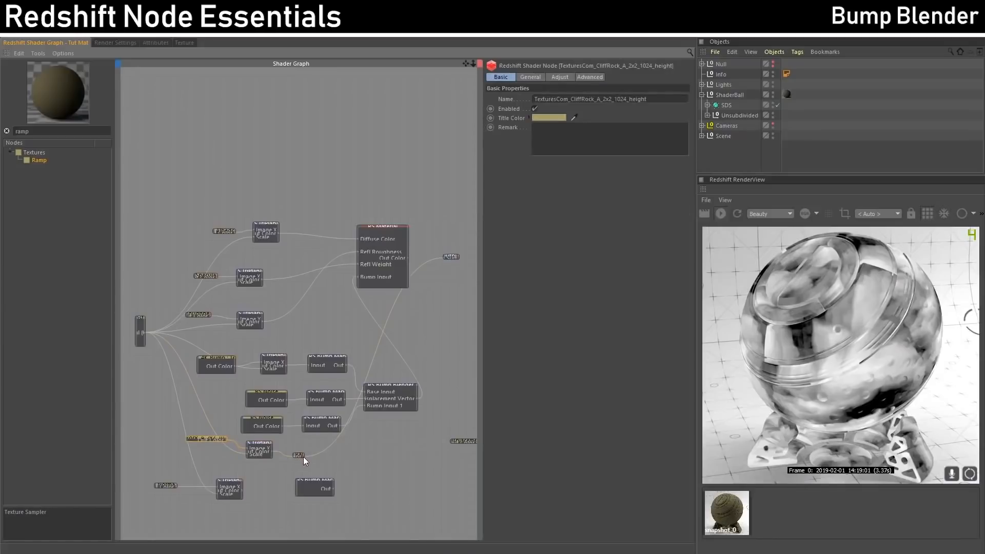
# Connect the Ramp to the Bump Blender's Layer 1 Bump Weight 1 input and show the blender's settings.
pyautogui.click(364, 385)
pyautogui.moveTo(383, 412)
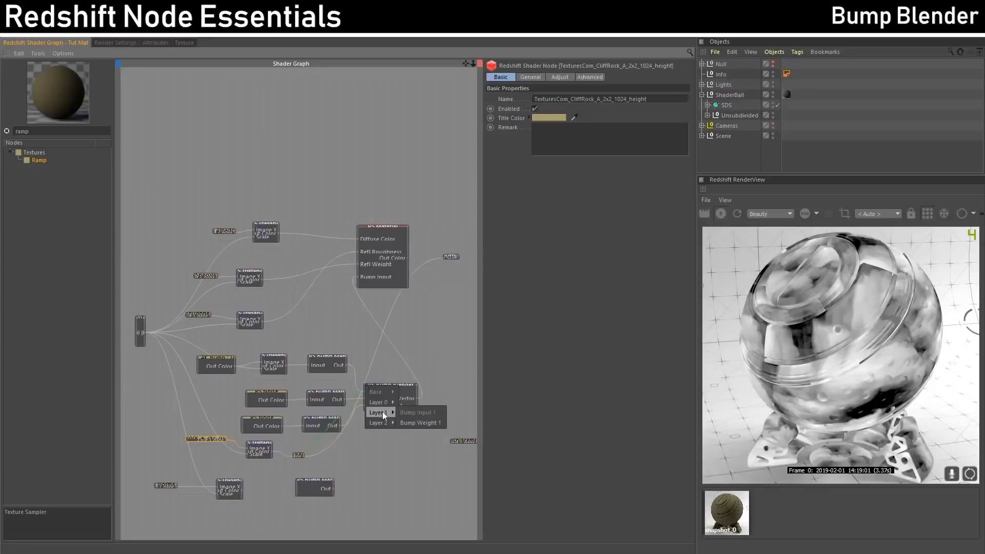
pyautogui.click(416, 423)
pyautogui.click(393, 397)
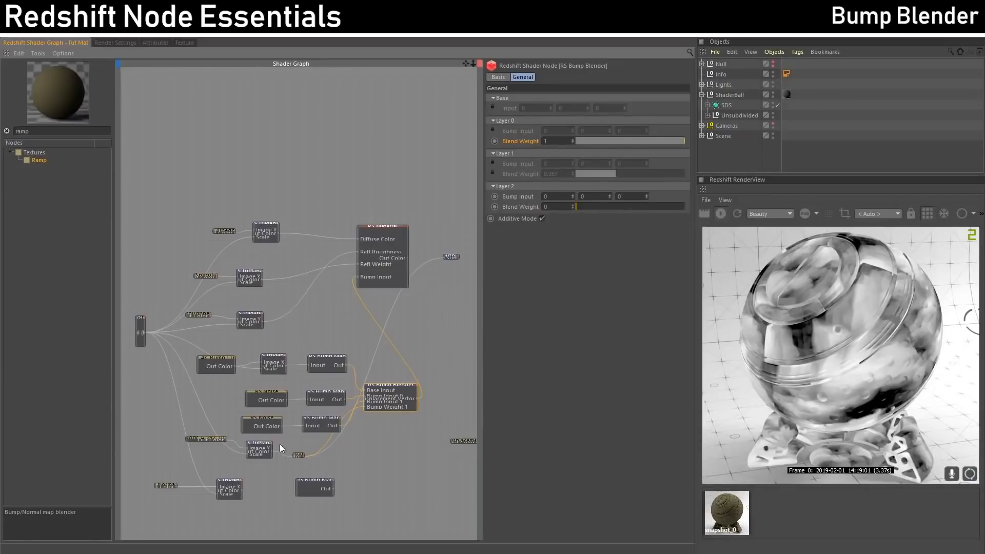
# Preview the Ramp and tighten its contrast with the black knot at 32.542% and the white knot at 83.051%.
pyautogui.click(299, 454)
pyautogui.moveTo(556, 219); pyautogui.dragTo(580, 219)
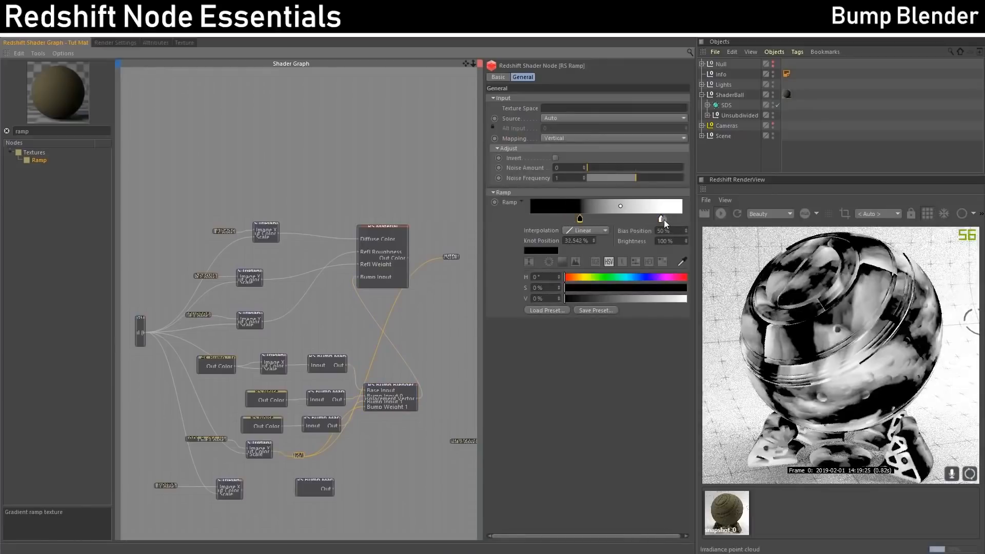
pyautogui.moveTo(662, 219); pyautogui.dragTo(656, 219)
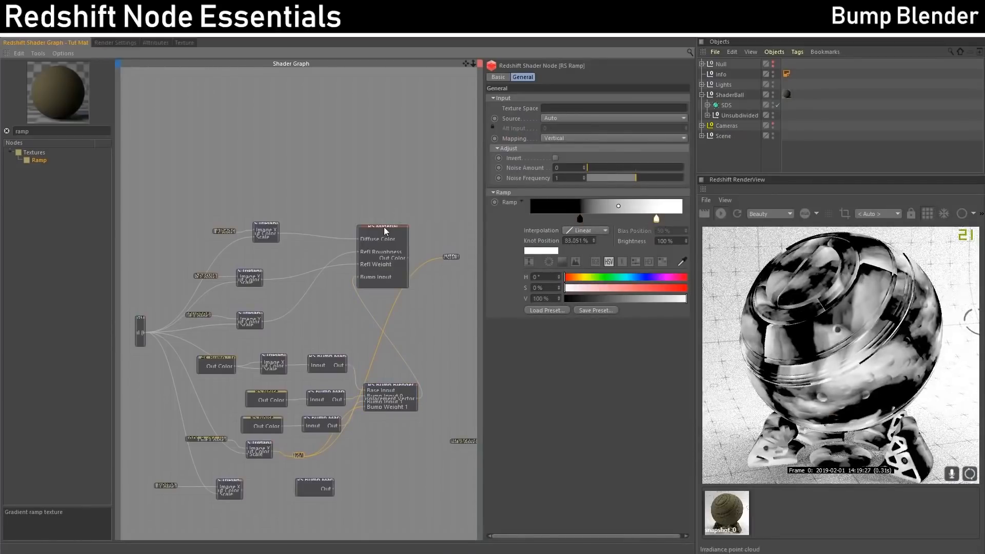
# Preview the full RS Material again, then enlarge and reposition the Bump Blender node so its ports are readable.
pyautogui.click(384, 227)
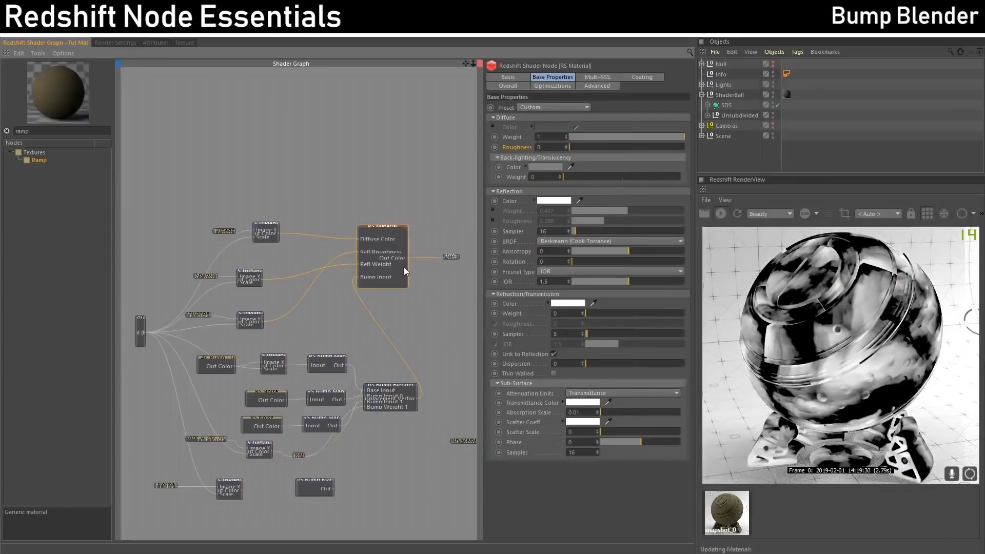
pyautogui.click(386, 386)
pyautogui.moveTo(386, 383); pyautogui.dragTo(399, 400)
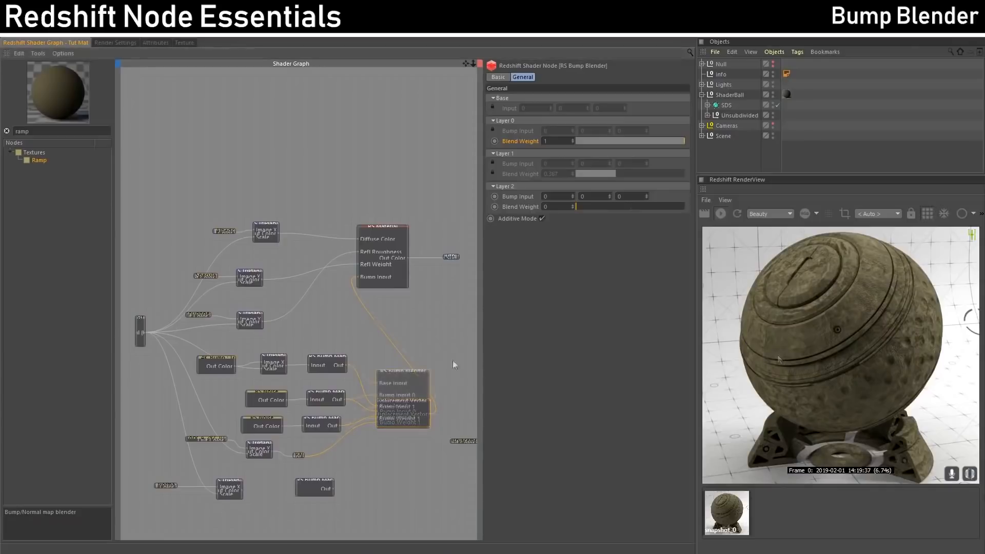
pyautogui.moveTo(404, 371); pyautogui.dragTo(397, 385)
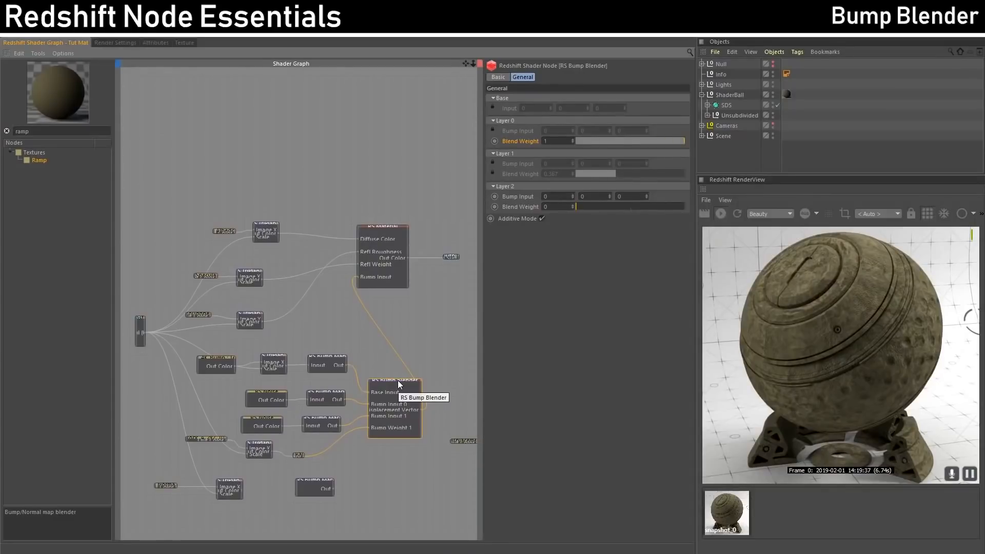
# Preview the normal map's TriPlanar and set its Bump Map node's Input Map Type to Tangent-Space Normal.
pyautogui.click(444, 451)
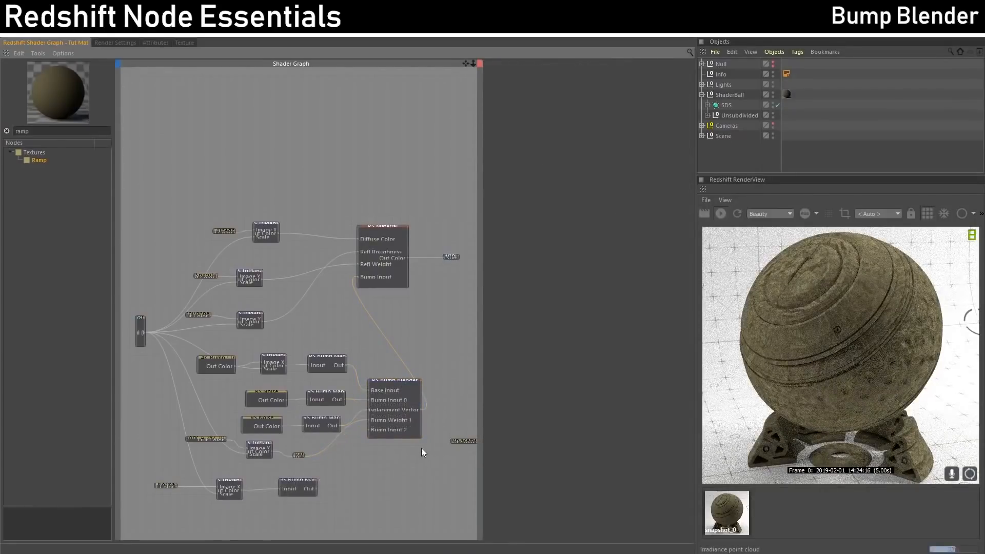
pyautogui.click(240, 482)
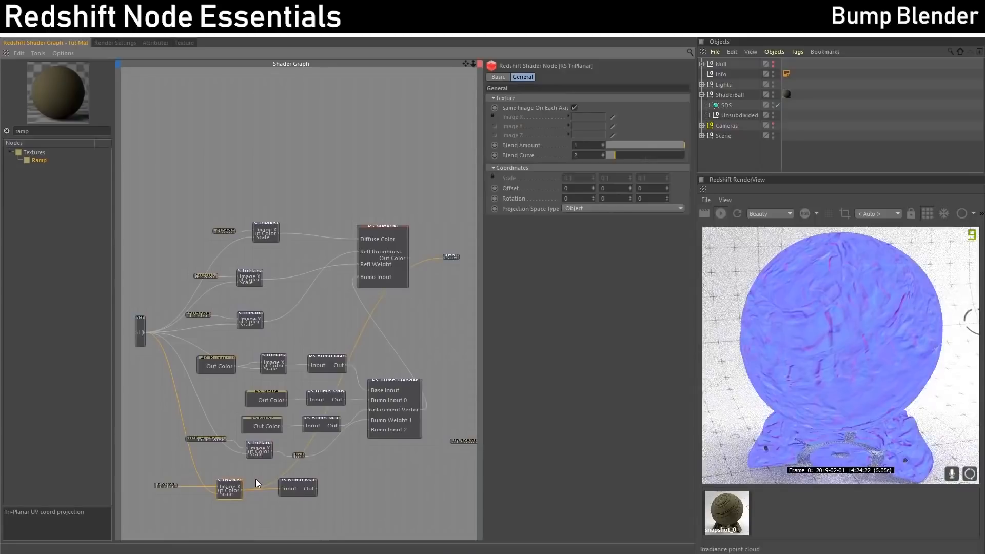
pyautogui.click(301, 485)
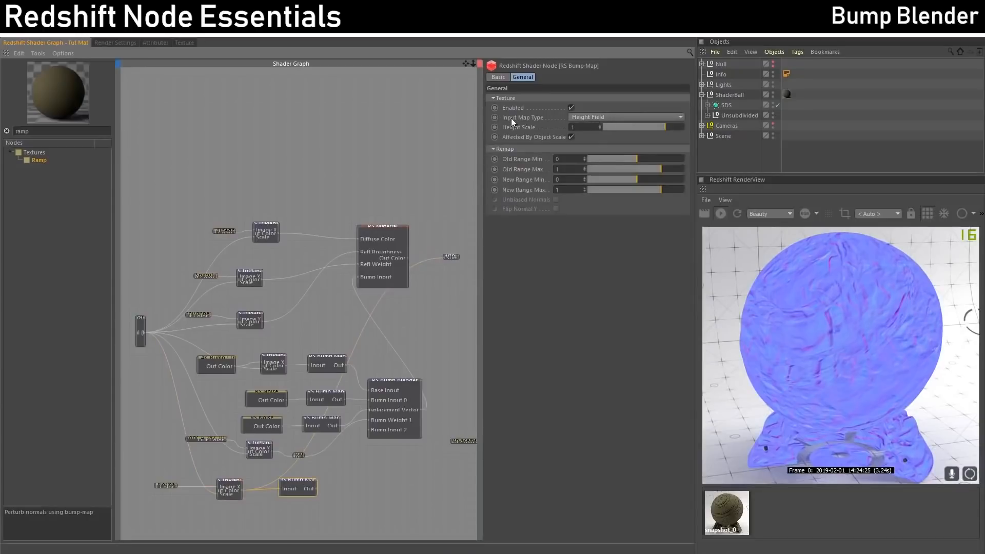
pyautogui.click(587, 117)
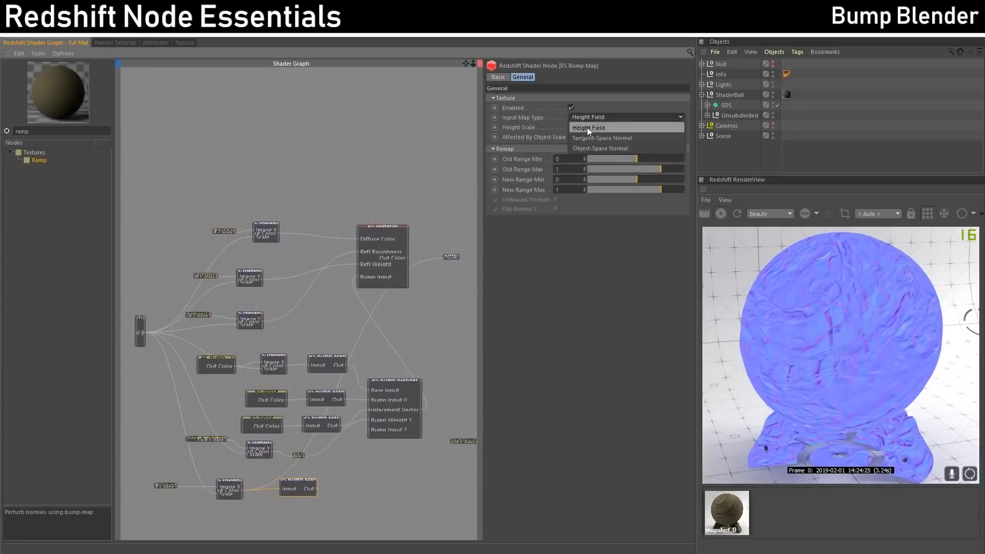
pyautogui.click(588, 137)
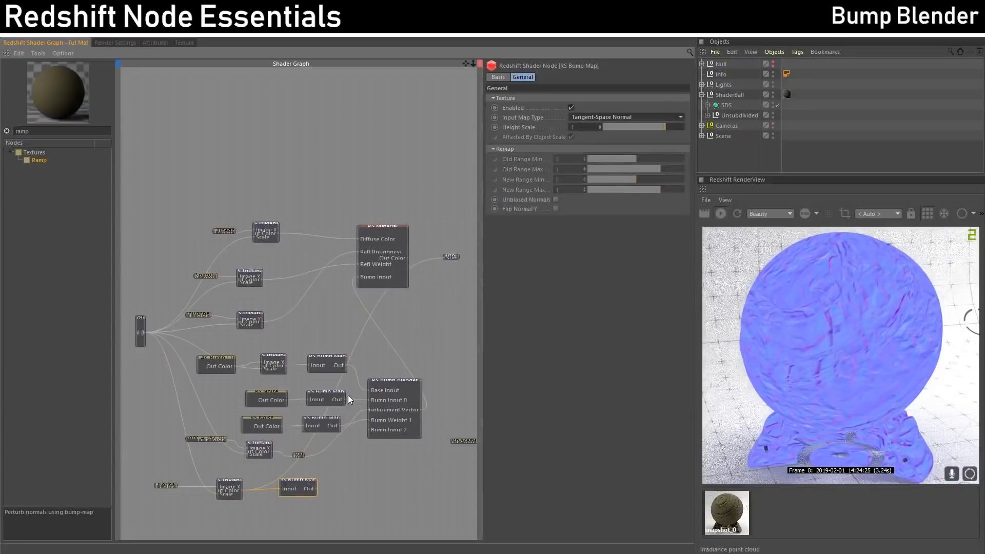
# Restore the RS Material as the preview and connect the normal Bump Map to the Bump Blender's Bump Input 2.
pyautogui.click(393, 234)
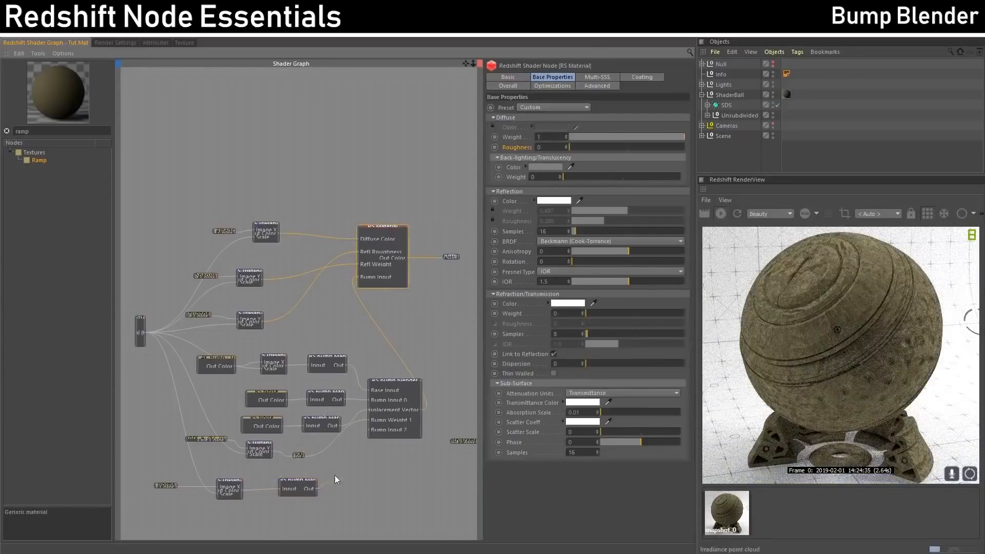
pyautogui.moveTo(370, 431); pyautogui.dragTo(370, 430)
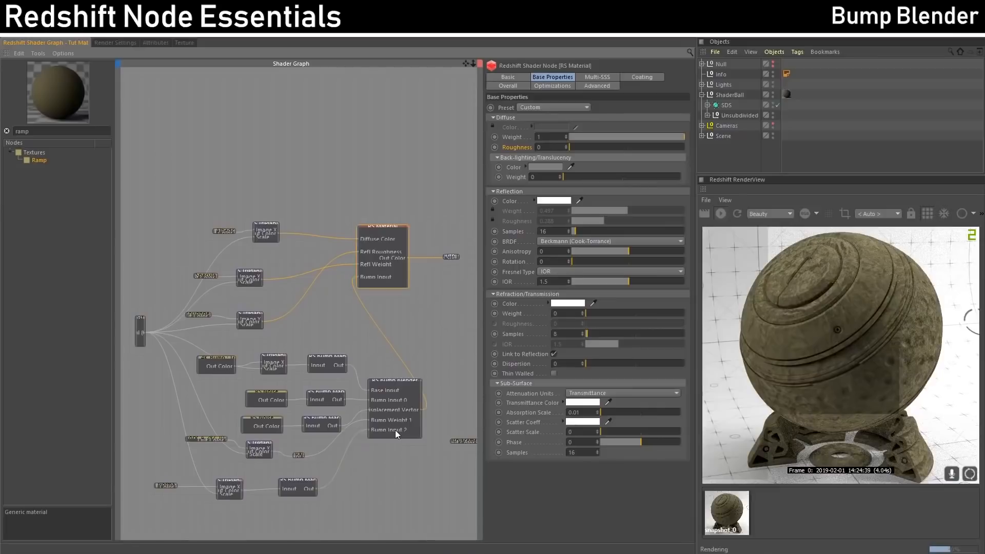
# Try a lower Layer 2 Blend Weight on the Bump Blender, return it to 1, and turn on Additive Mode.
pyautogui.click(386, 381)
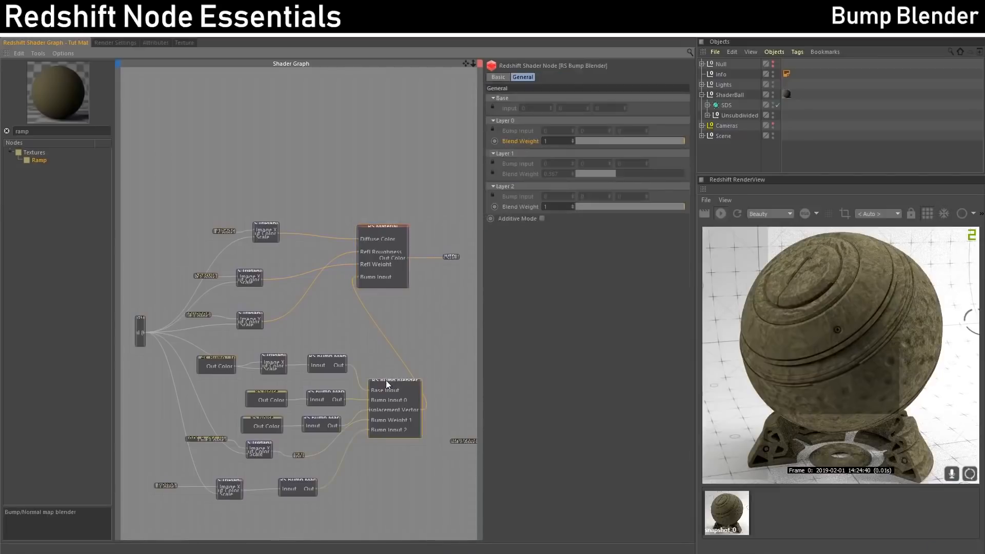
pyautogui.click(542, 219)
pyautogui.moveTo(595, 207); pyautogui.dragTo(608, 206)
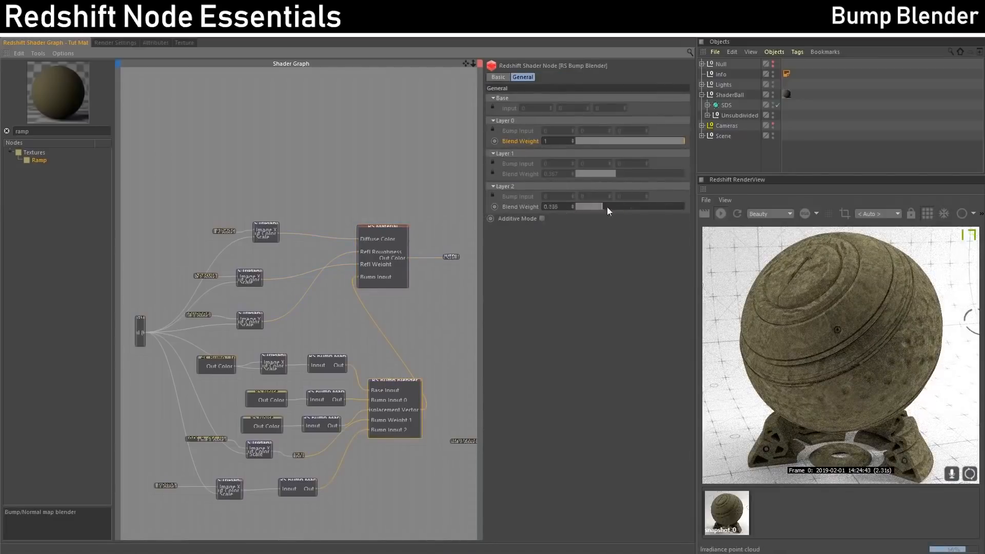
pyautogui.moveTo(678, 209); pyautogui.dragTo(698, 205)
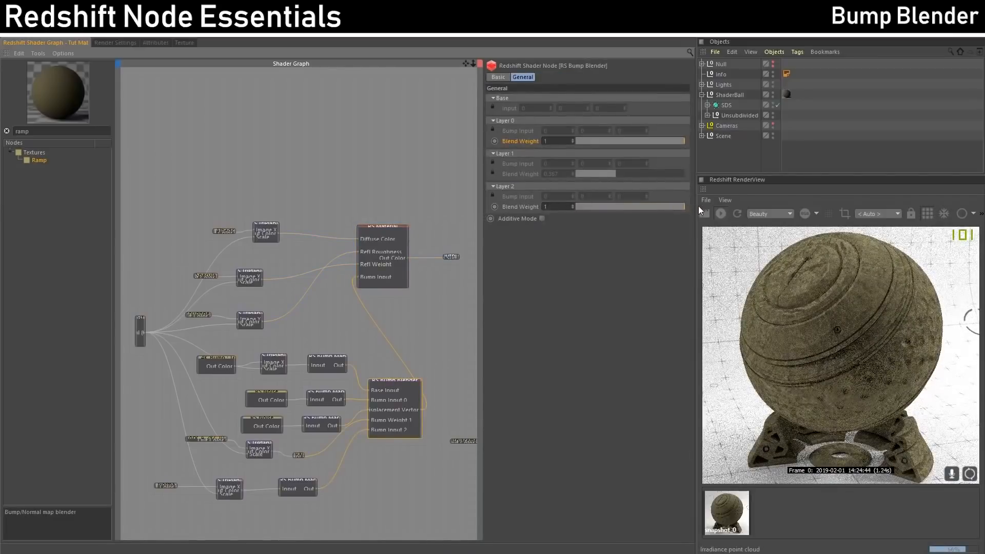
pyautogui.click(542, 219)
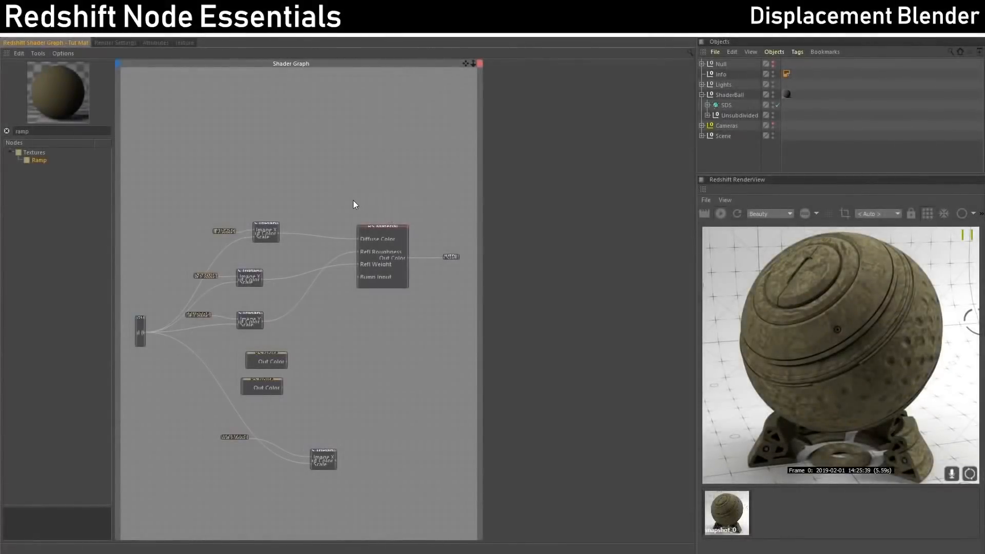
# Find the Displacement node in the node library and add it to the graph below the RS Material.
pyautogui.click(7, 131)
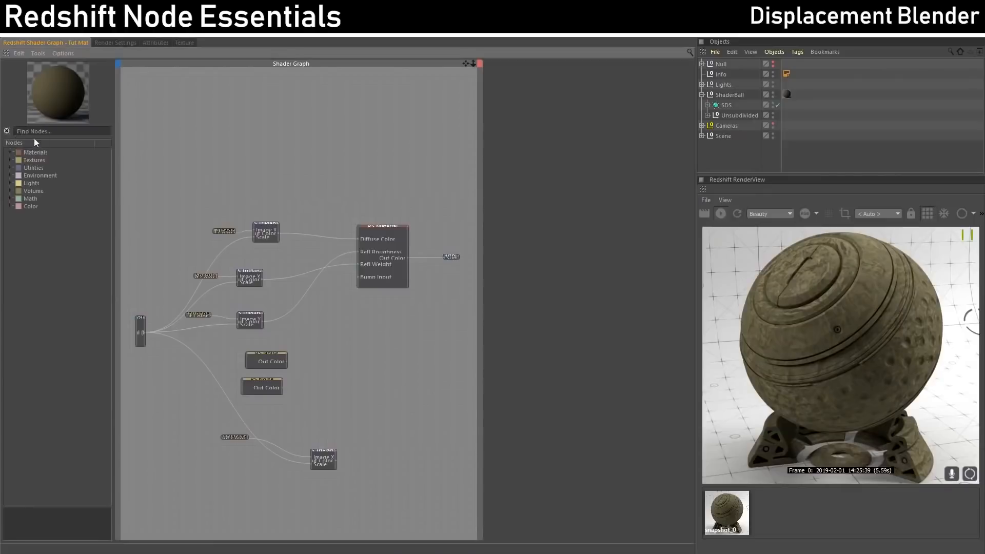
pyautogui.write('disp')
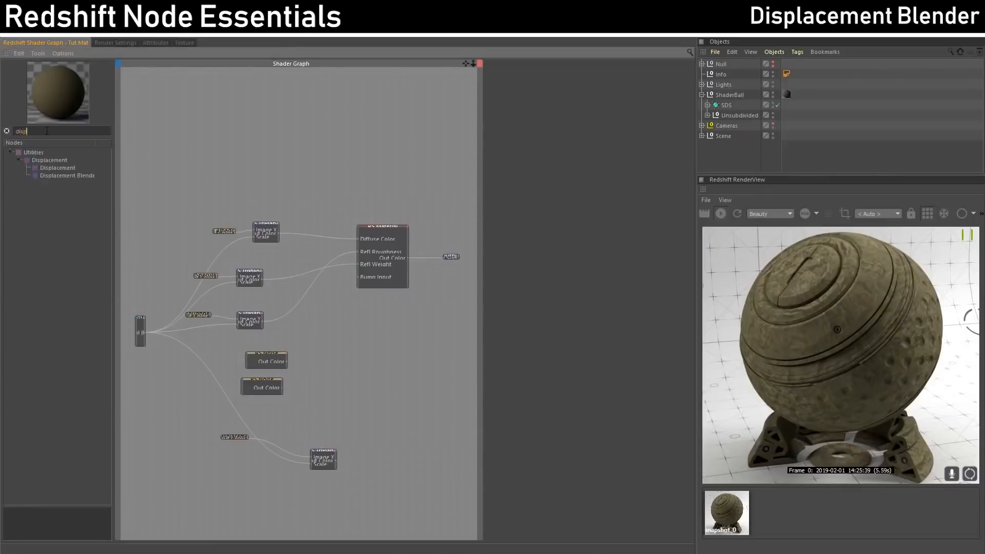
pyautogui.write('lacem')
pyautogui.click(66, 168)
pyautogui.moveTo(368, 362); pyautogui.dragTo(365, 382)
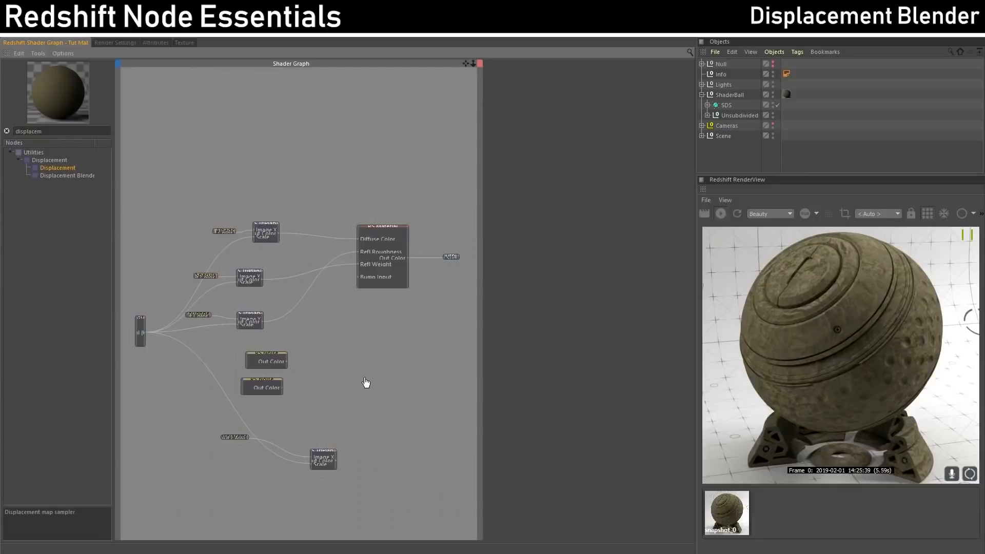
# Move the lowest TriPlanar closer to the Displacement node and connect it to the Displacement's Tex Map input.
pyautogui.click(326, 452)
pyautogui.moveTo(325, 451); pyautogui.dragTo(314, 416)
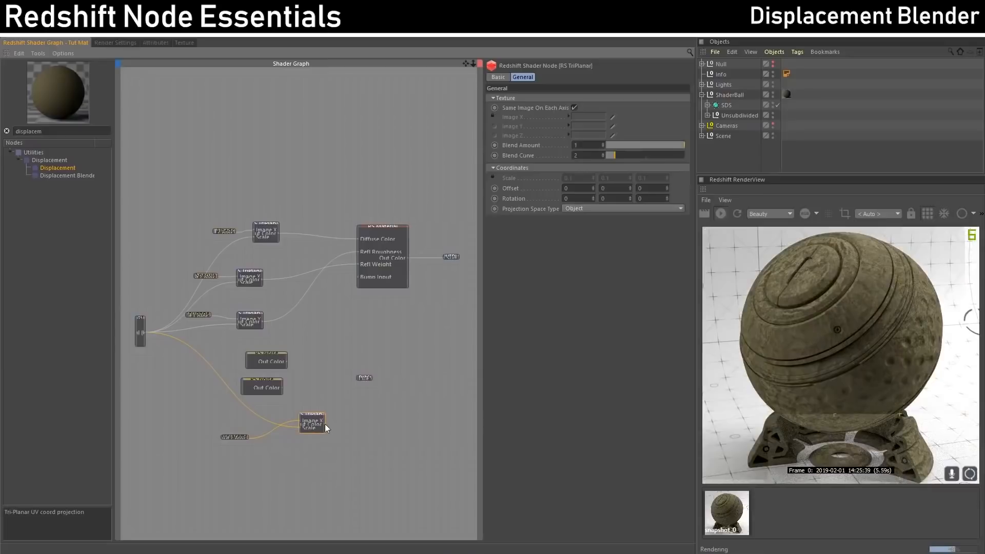
pyautogui.moveTo(358, 377); pyautogui.dragTo(358, 377)
pyautogui.moveTo(376, 395)
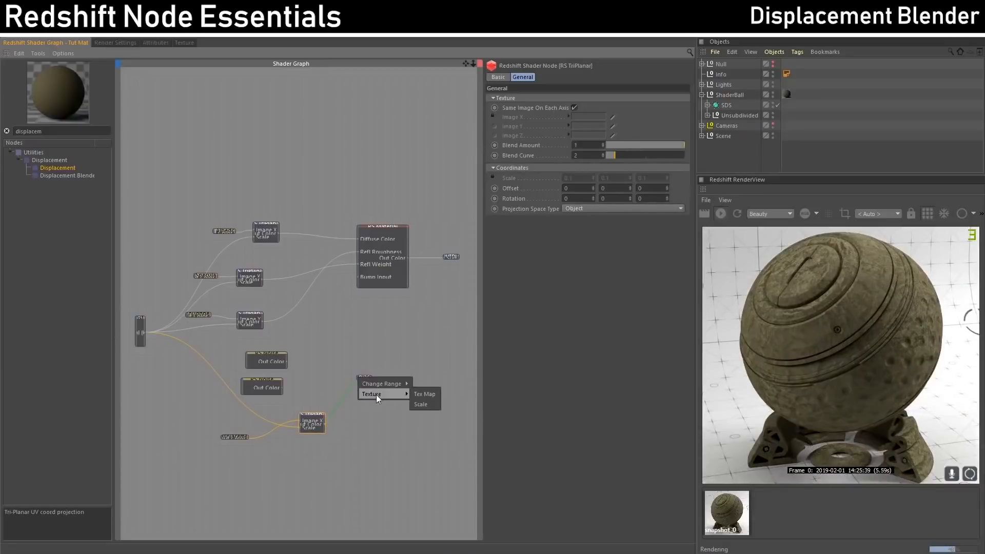
pyautogui.click(417, 395)
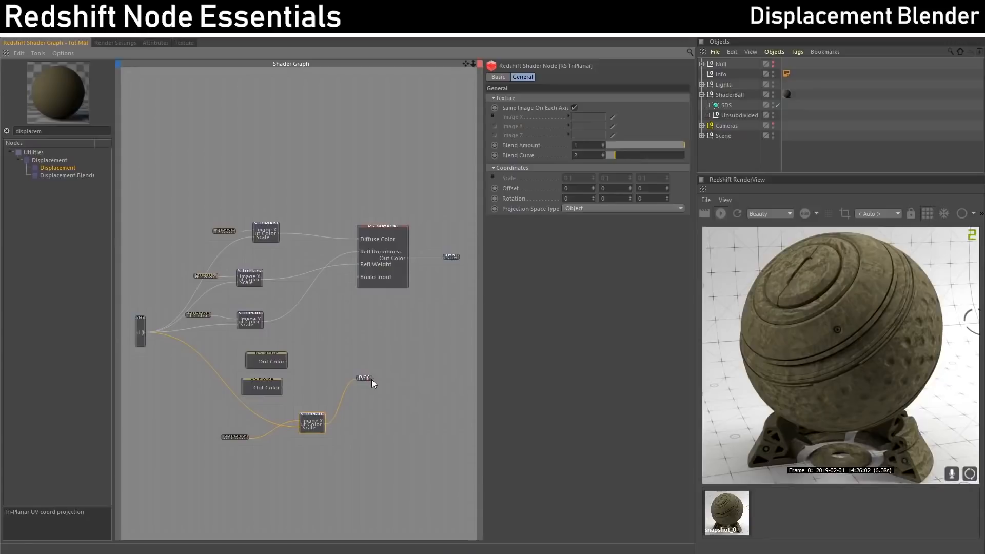
# Connect the Displacement node to the Output's Displacement, lower the Output node, and preview the displacement TriPlanar on the surface.
pyautogui.click(446, 257)
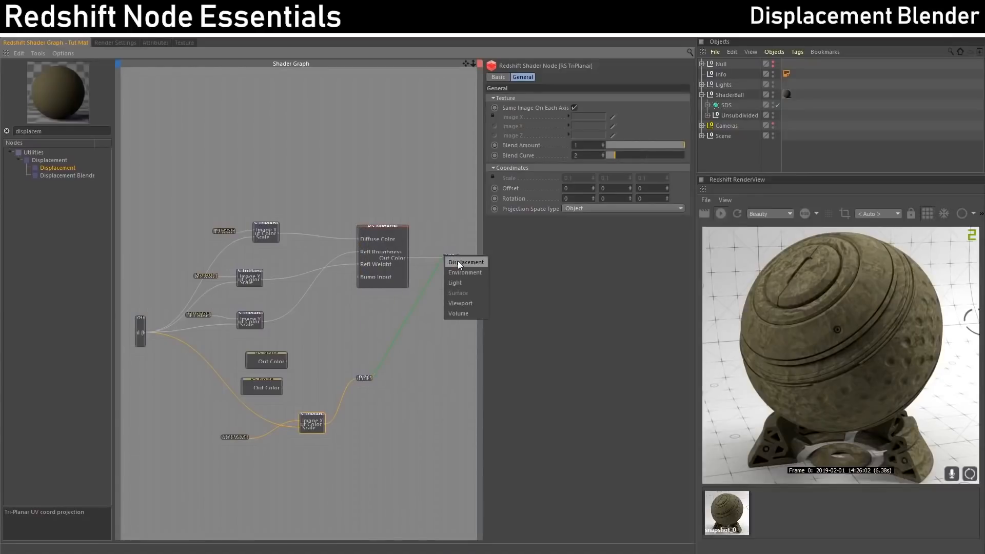
pyautogui.click(457, 261)
pyautogui.moveTo(451, 254); pyautogui.dragTo(444, 313)
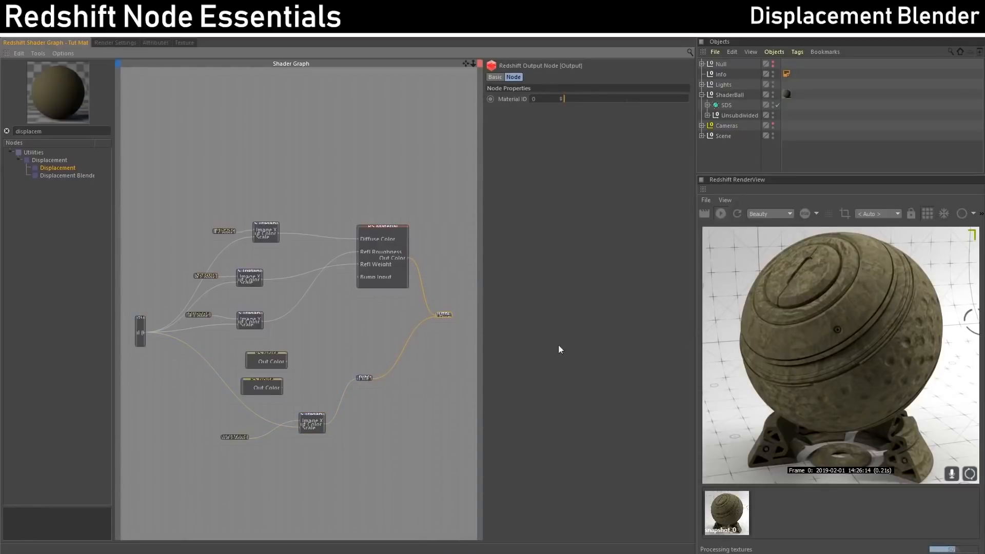
pyautogui.click(315, 420)
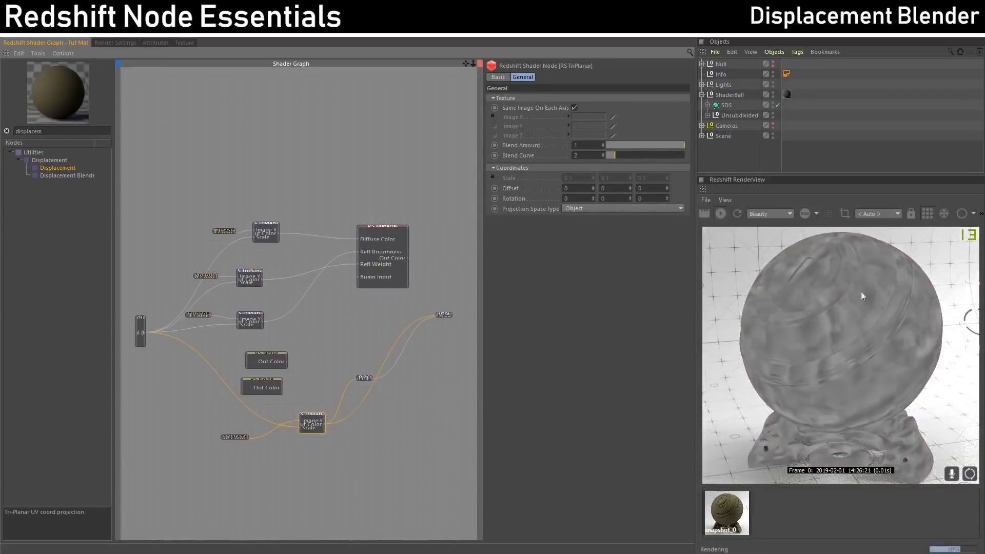
# Reconnect the RS Material's Out Color to the Output node's Surface input in place of the displacement TriPlanar.
pyautogui.click(387, 233)
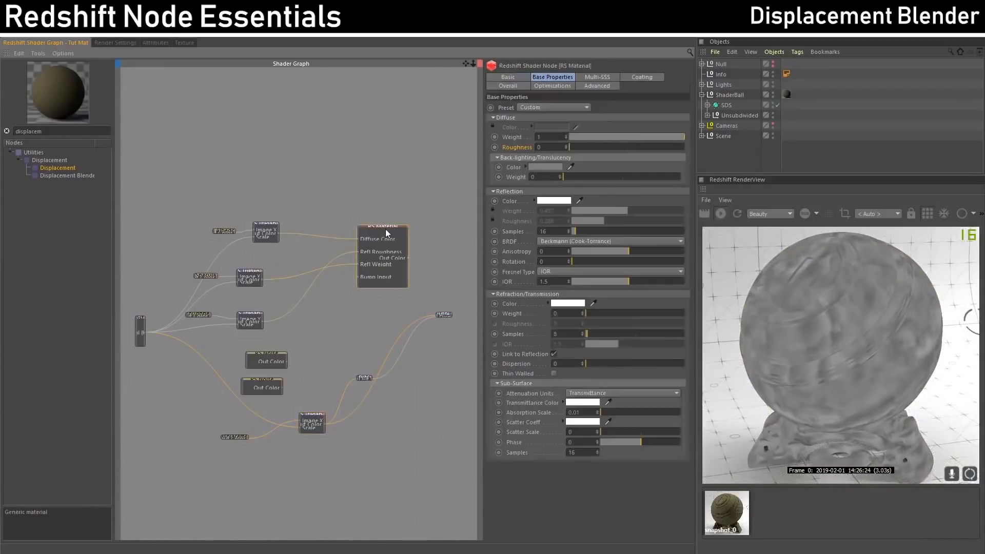
pyautogui.click(446, 310)
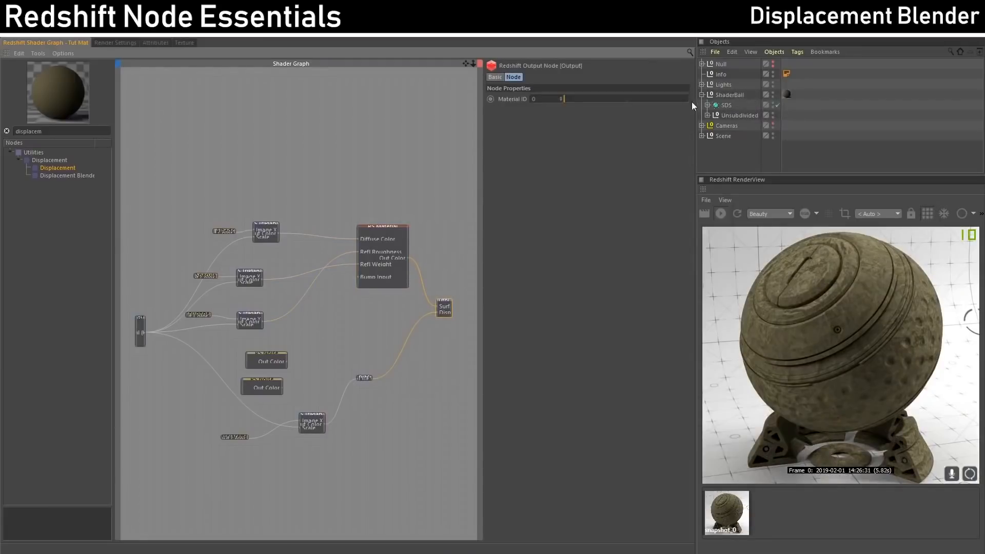
# Add a Redshift Object tag to the ShaderBall object.
pyautogui.click(730, 95)
pyautogui.rightClick(730, 94)
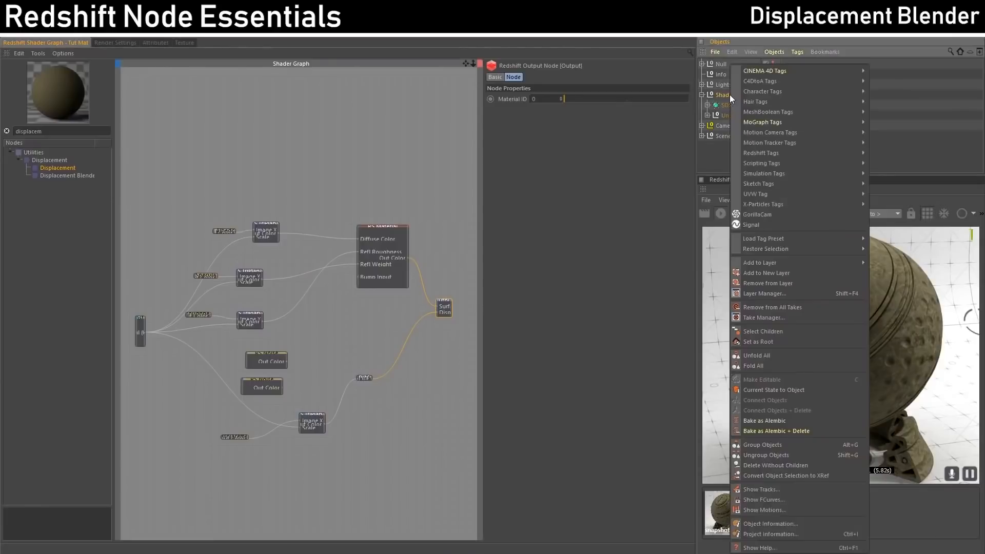
pyautogui.moveTo(774, 152)
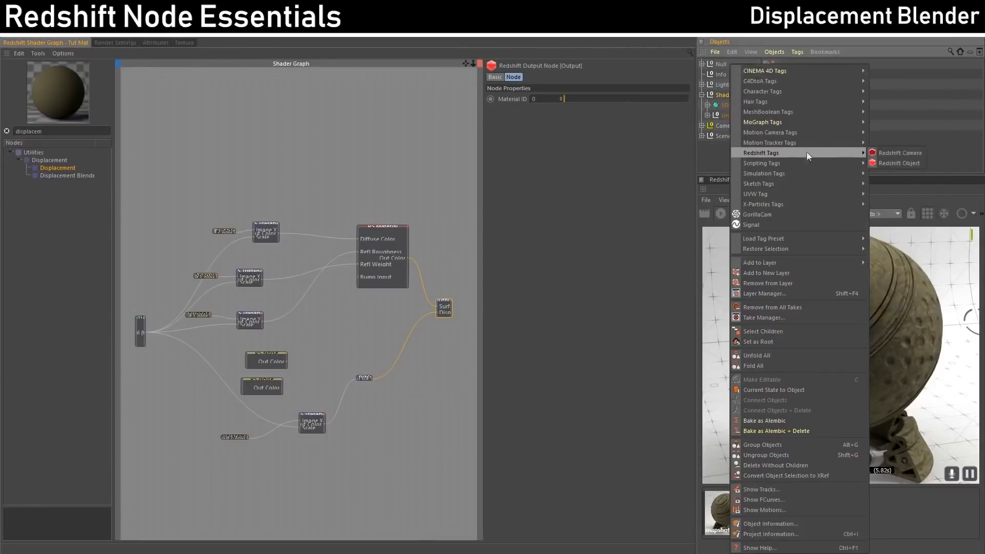
pyautogui.click(897, 163)
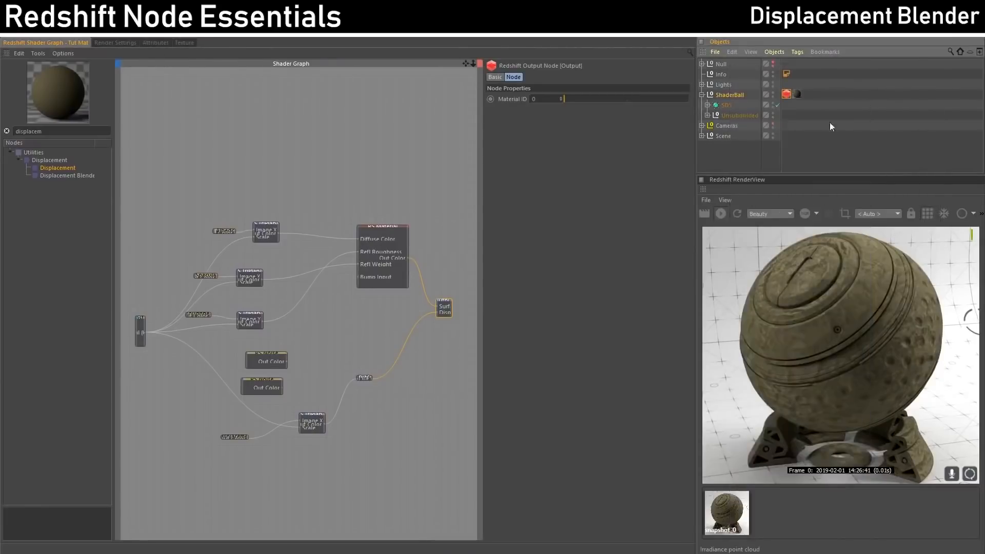
# Override the Redshift Object tag's geometry settings and enable both Tessellation and Displacement.
pyautogui.click(149, 43)
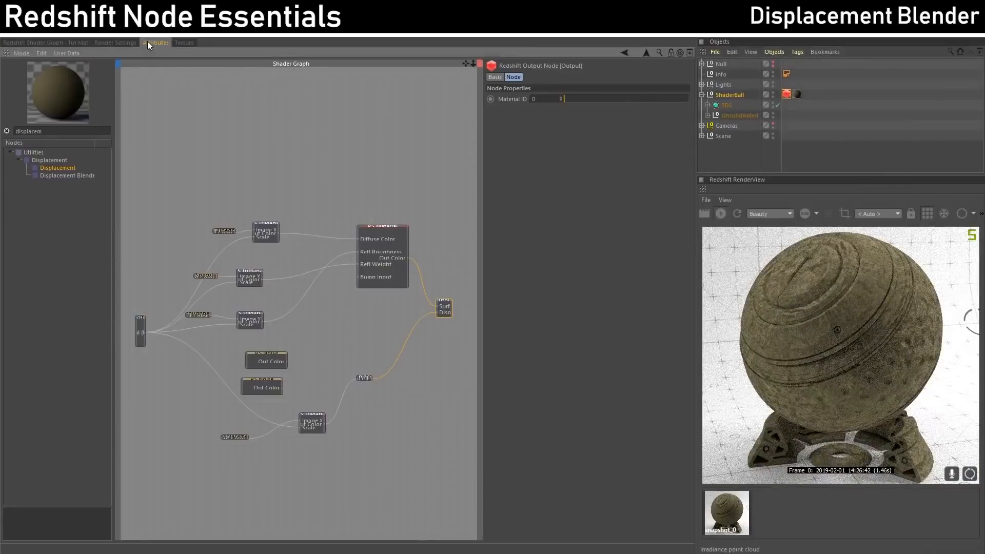
pyautogui.click(85, 76)
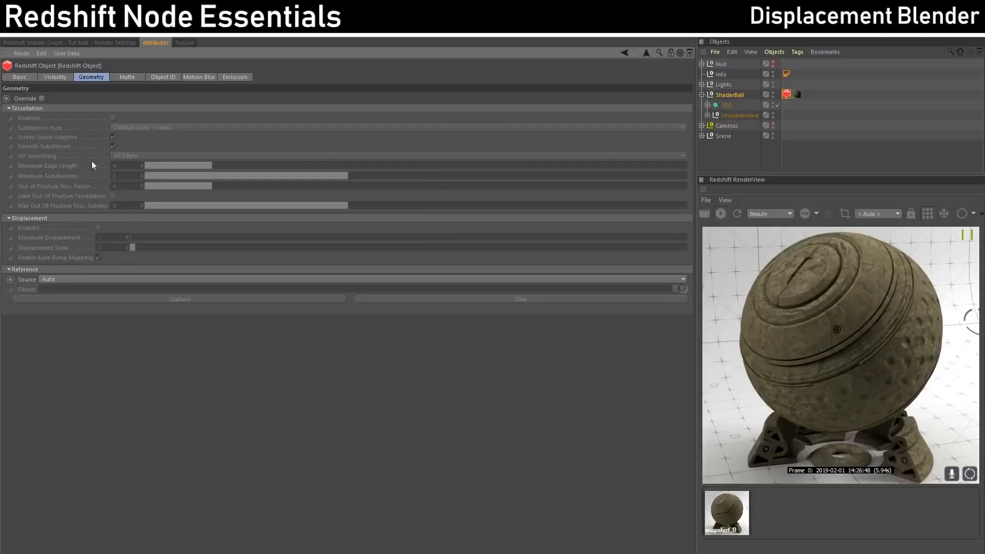
pyautogui.click(41, 98)
pyautogui.click(112, 118)
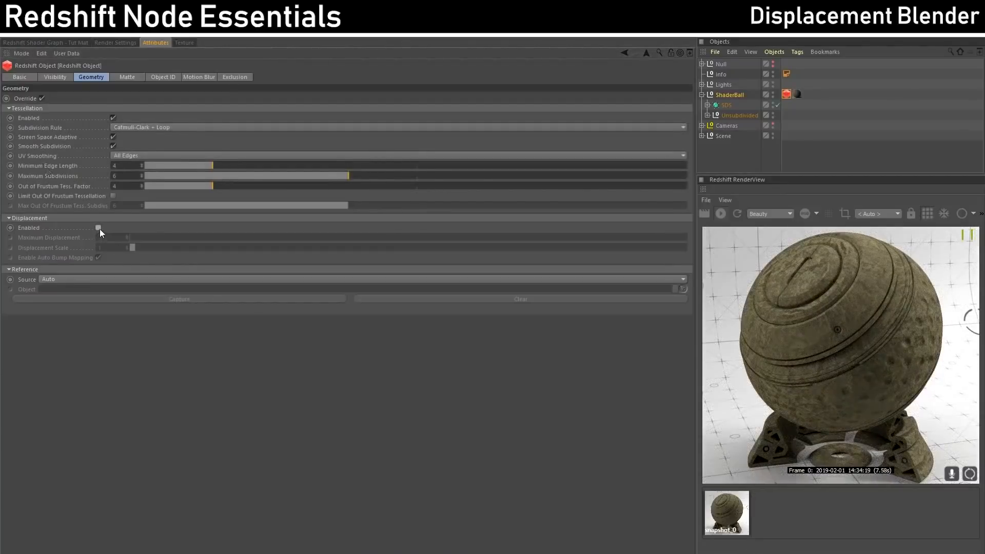
pyautogui.click(99, 228)
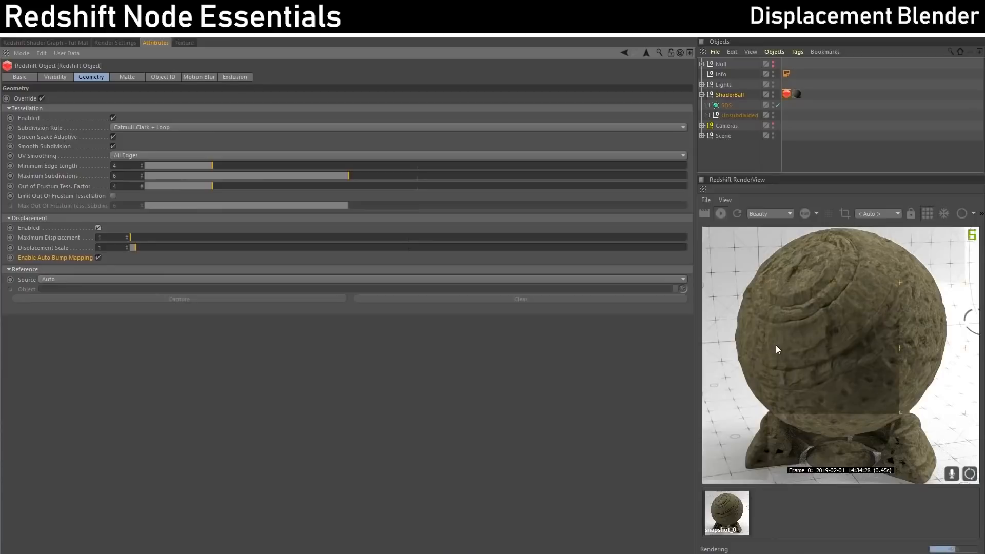
# Take a render snapshot, turn off Enable Auto Bump Mapping, and take a second snapshot for comparison.
pyautogui.click(981, 213)
pyautogui.click(720, 231)
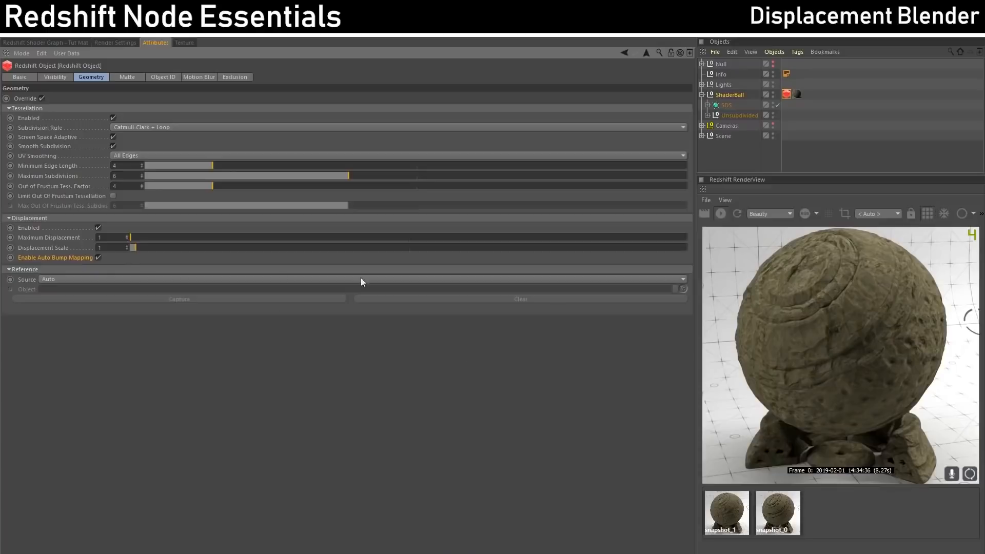
pyautogui.click(99, 258)
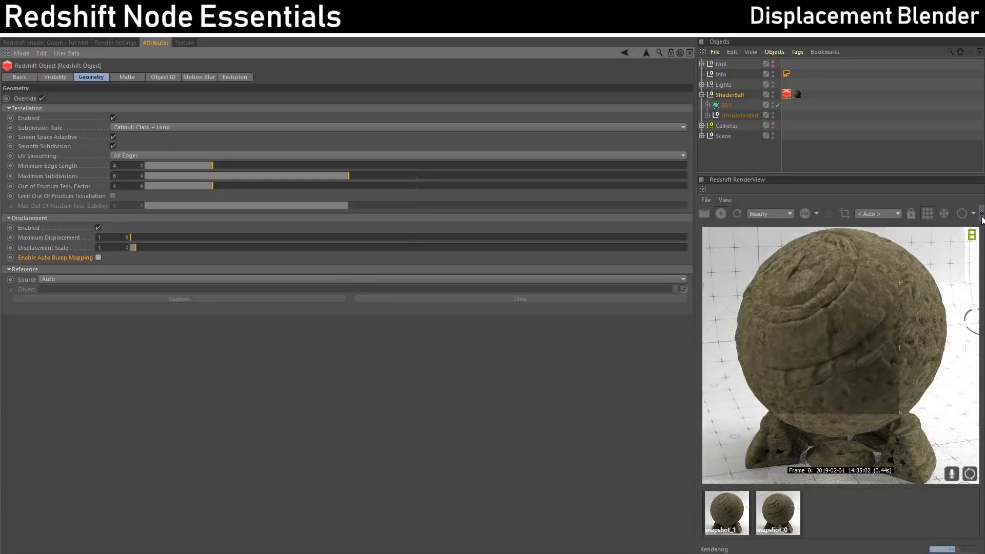
pyautogui.click(980, 215)
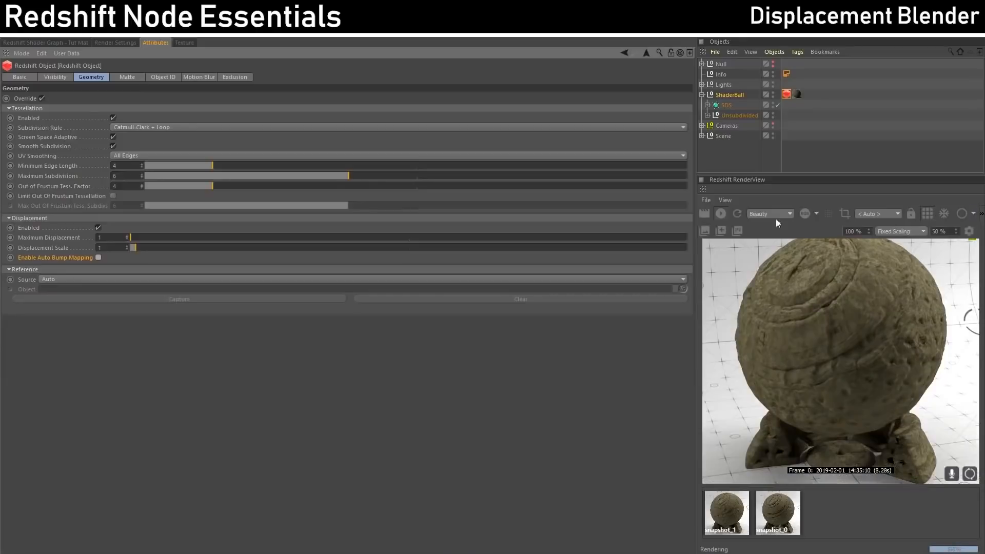
pyautogui.click(720, 229)
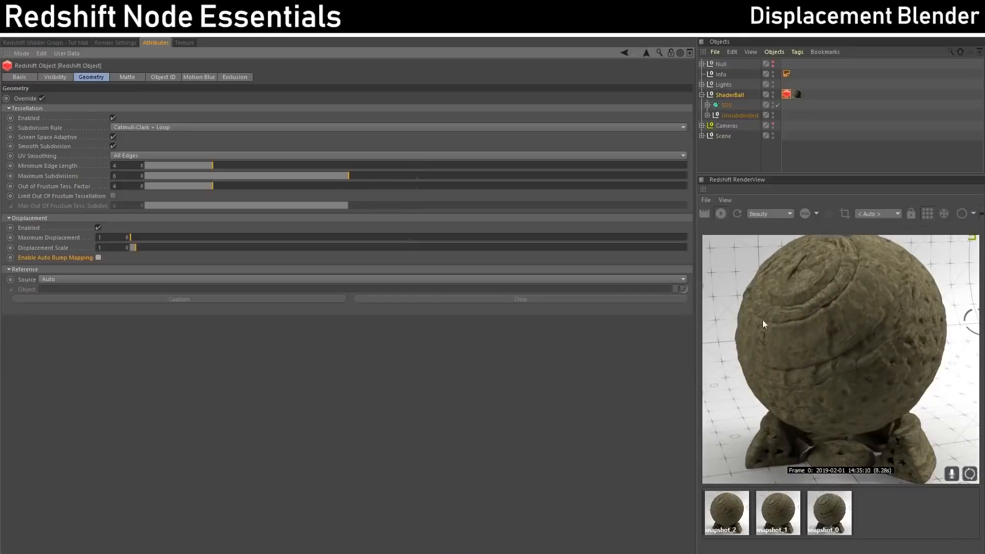
pyautogui.click(765, 512)
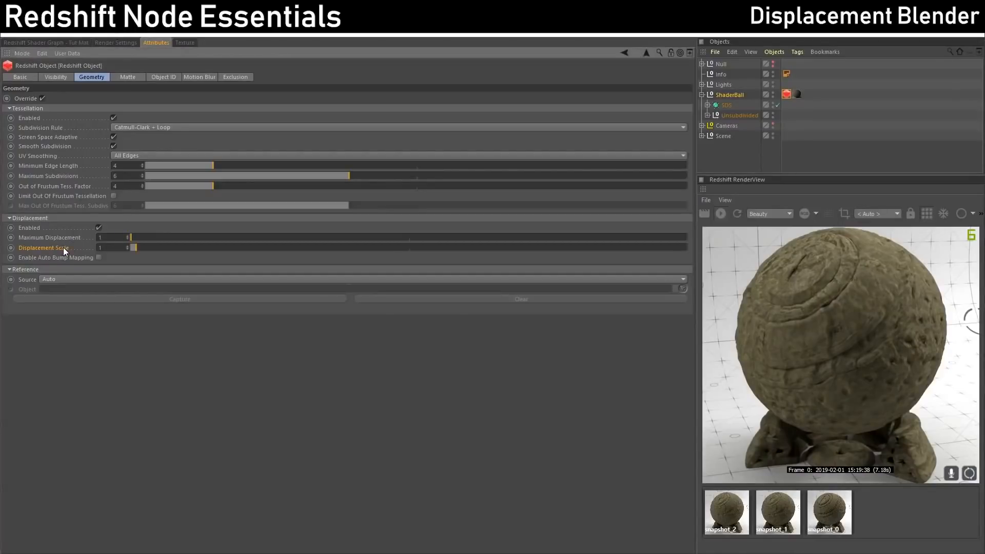
# Set the Displacement node's Scale to 2 in the shader graph and take a snapshot of the render.
pyautogui.click(75, 43)
pyautogui.moveTo(378, 375); pyautogui.dragTo(381, 376)
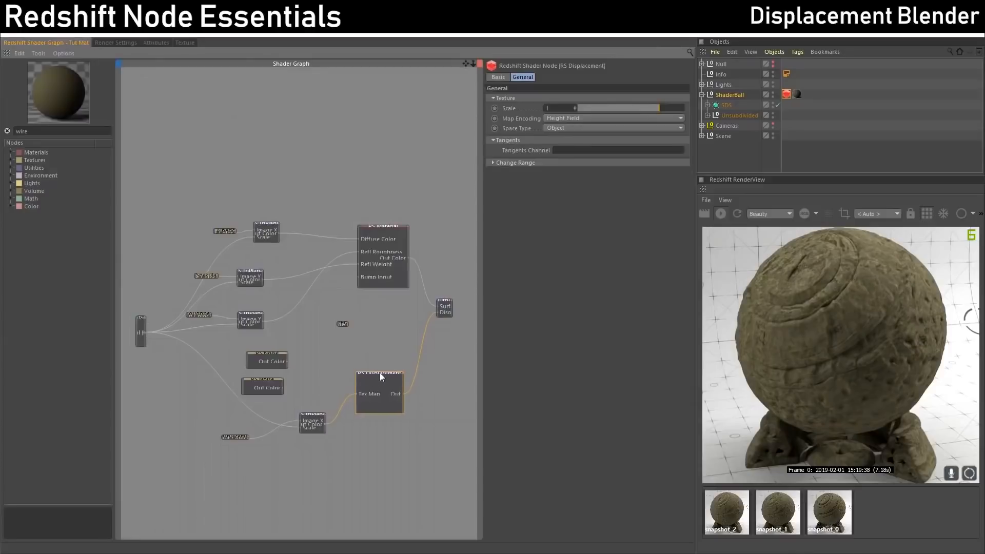
pyautogui.doubleClick(563, 110)
pyautogui.write('2')
pyautogui.press('Return')
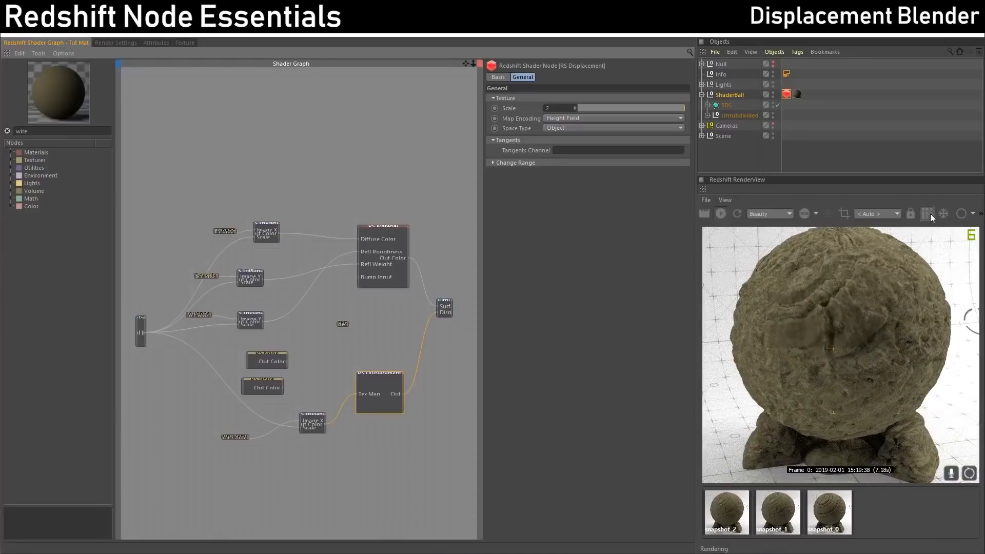
pyautogui.click(980, 216)
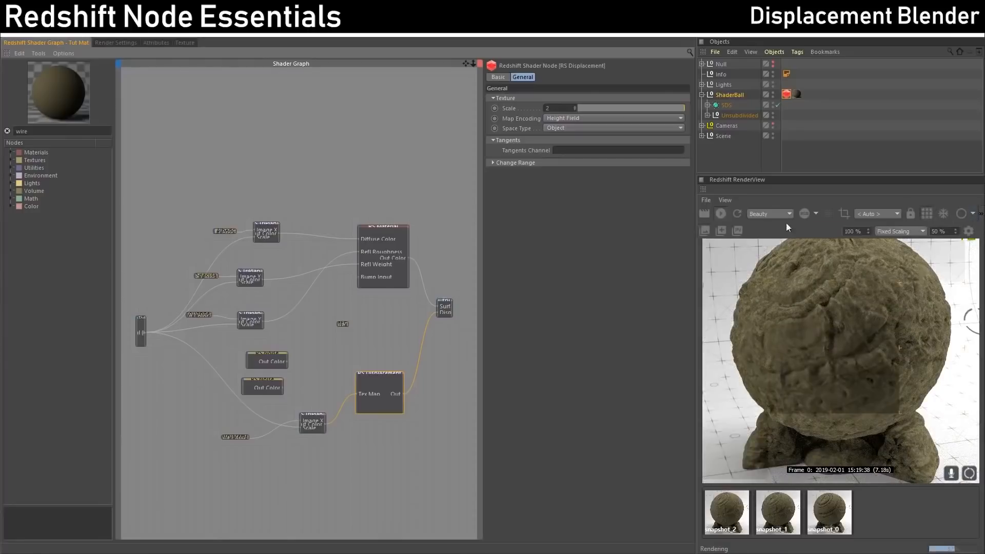
pyautogui.click(722, 230)
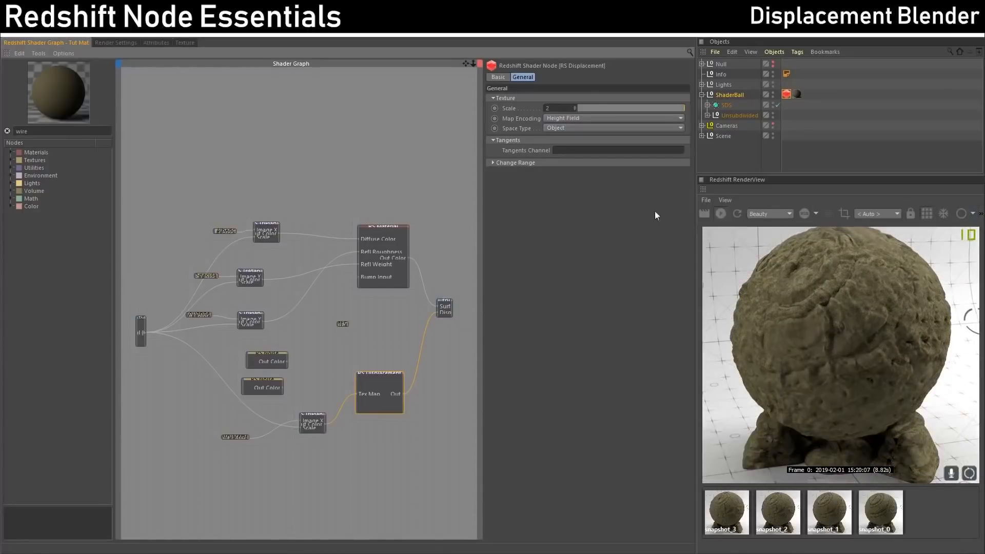
# Return the Displacement node's Scale to 1.
pyautogui.doubleClick(561, 109)
pyautogui.write('1')
pyautogui.press('Return')
# Try a Displacement Scale of 2 on the ShaderBall's Redshift Object tag, compare it with the latest snapshot, and return it to 1.
pyautogui.click(146, 43)
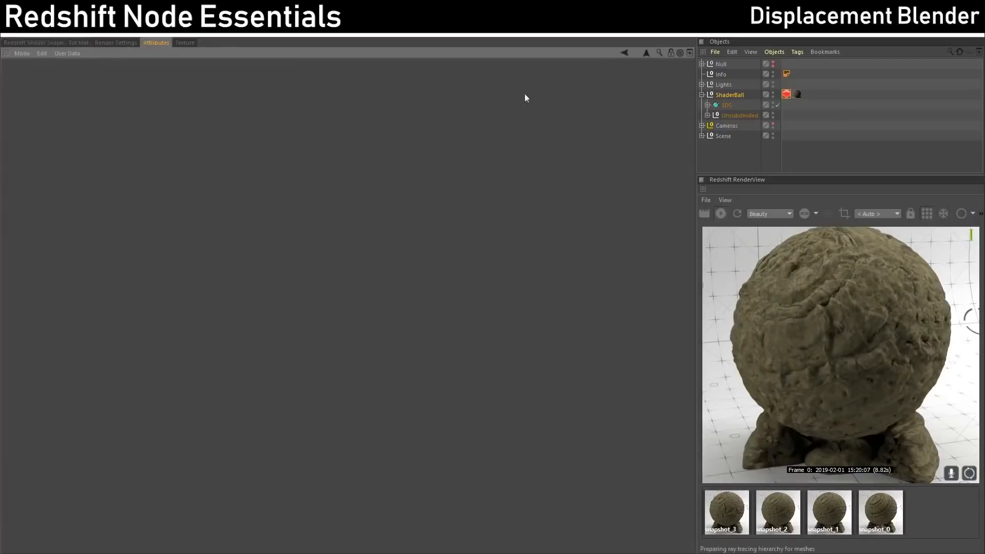
pyautogui.click(787, 94)
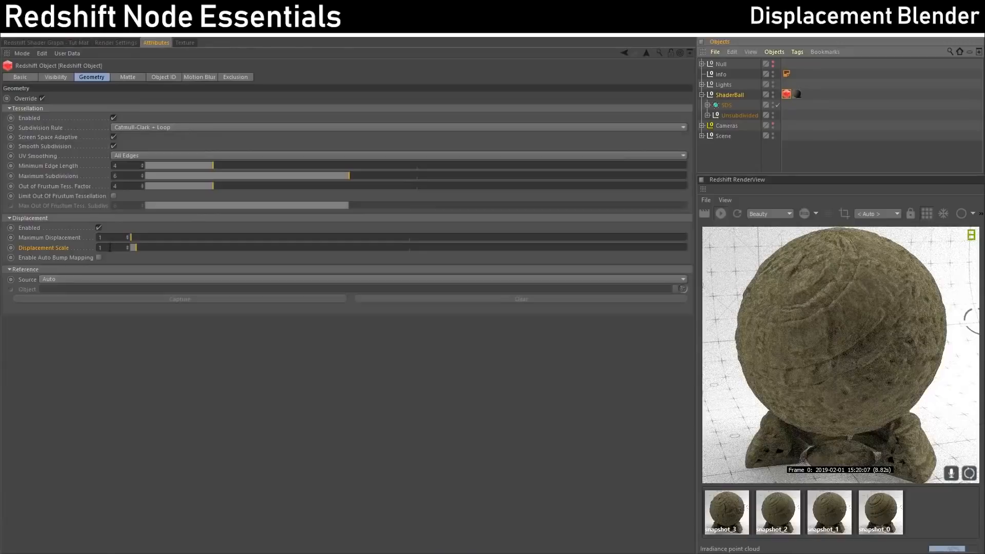
pyautogui.doubleClick(115, 248)
pyautogui.write('2')
pyautogui.press('Return')
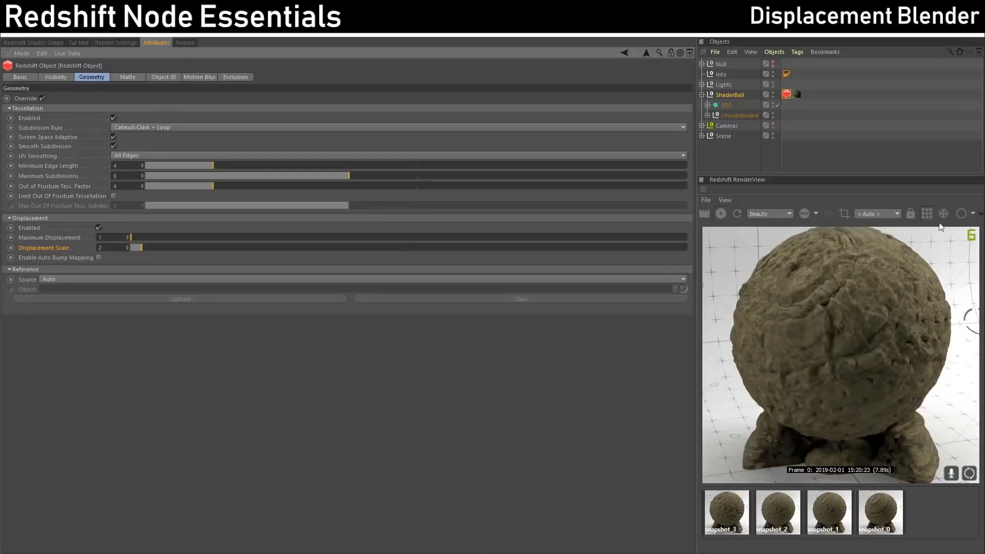
pyautogui.click(730, 508)
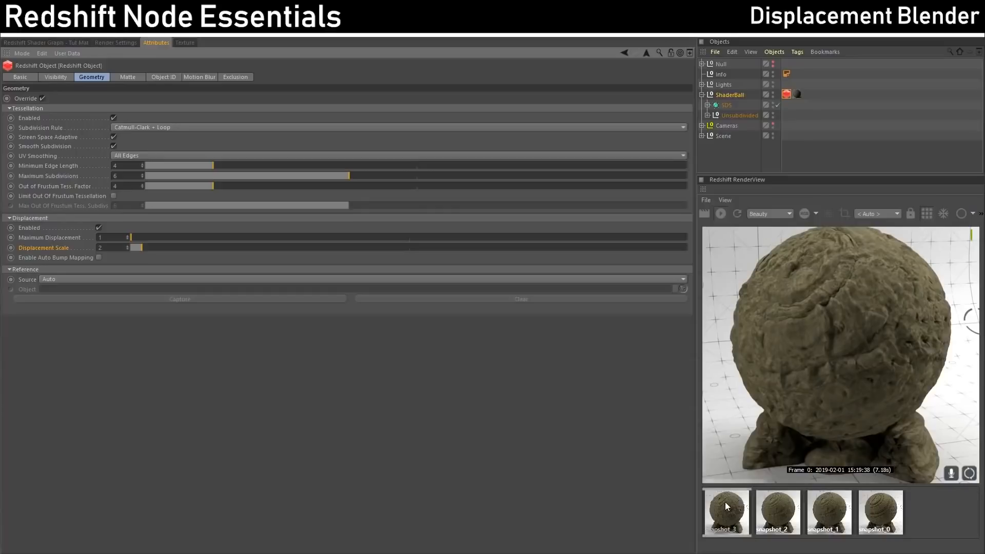
pyautogui.click(725, 506)
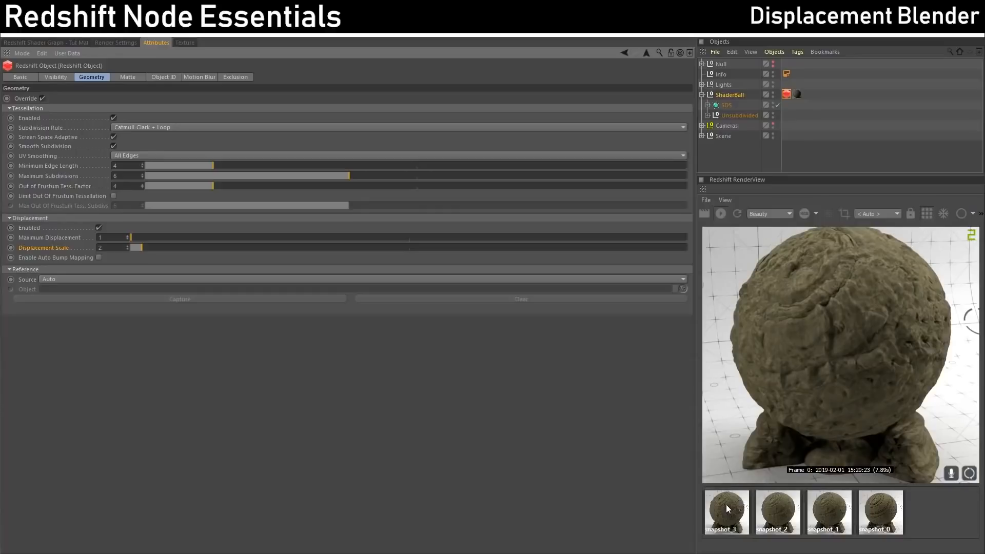
pyautogui.click(127, 249)
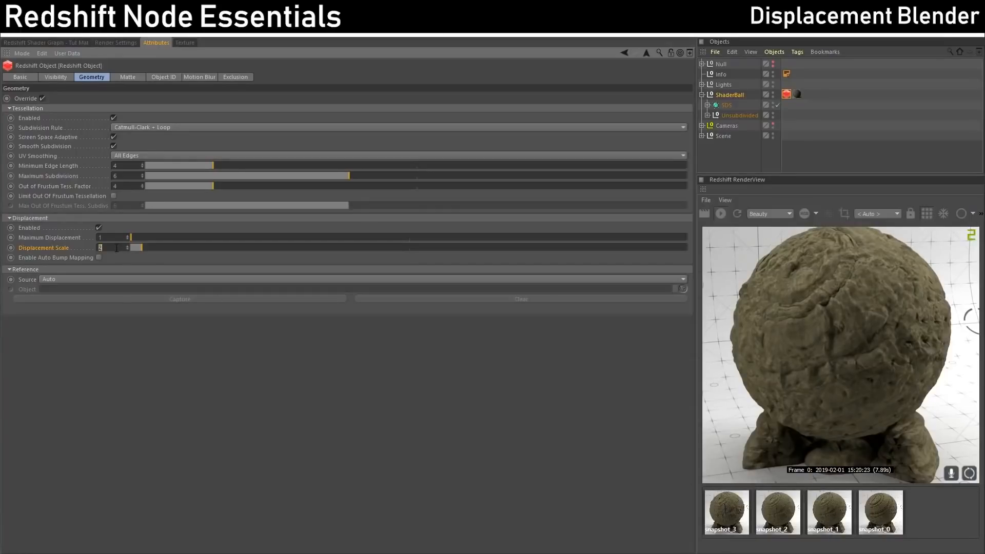
# Set the tag's Maximum Displacement to 0.5 and its Displacement Scale to 2.
pyautogui.click(59, 238)
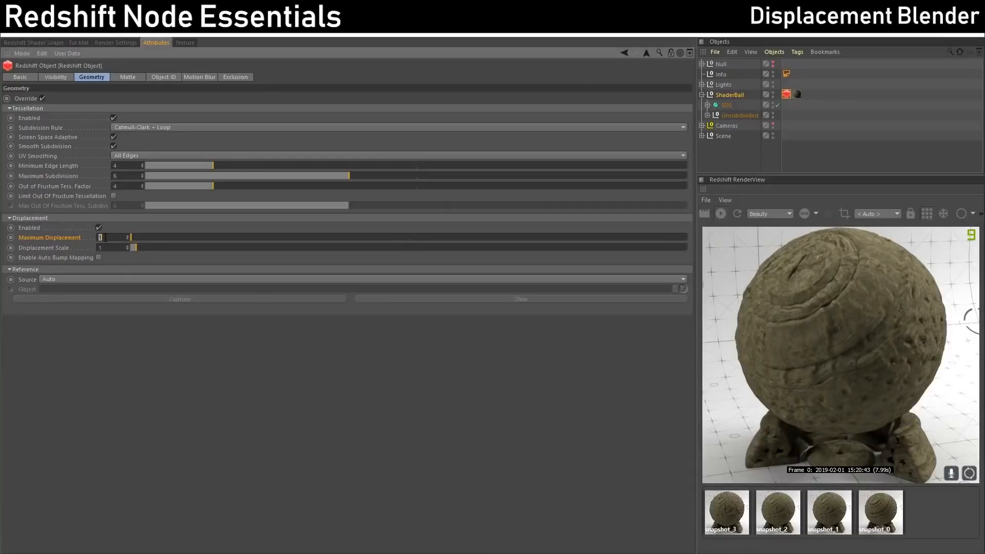
pyautogui.write('0.5')
pyautogui.press('Return')
pyautogui.doubleClick(101, 247)
pyautogui.write('2')
pyautogui.press('Return')
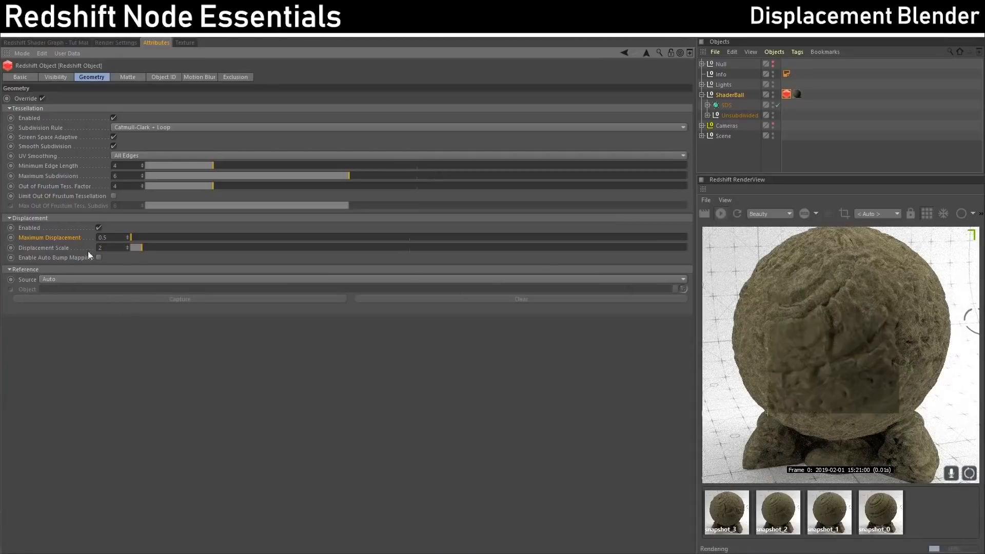
# Try a Displacement Scale of 100 on the tag, then reduce it to 5.
pyautogui.doubleClick(106, 248)
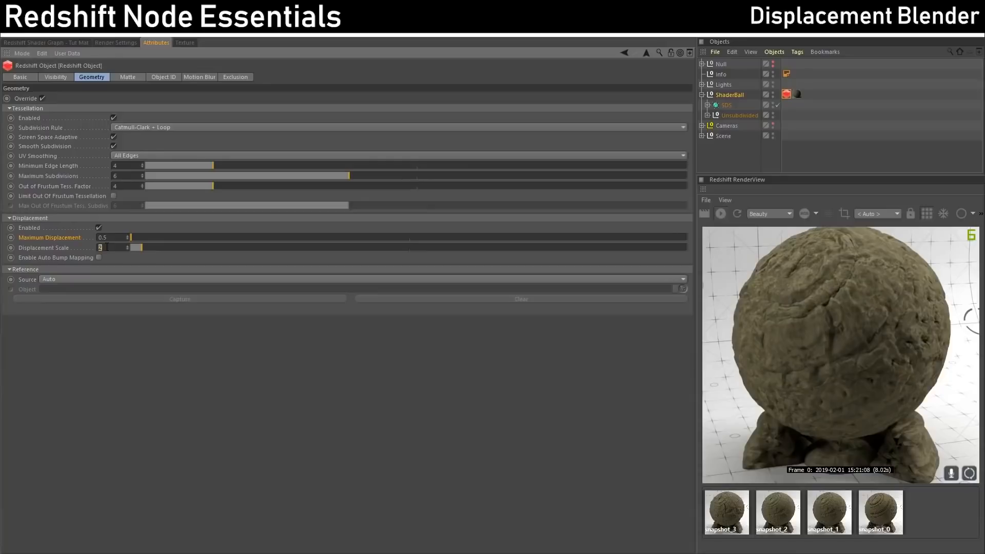
pyautogui.write('00')
pyautogui.press('Return')
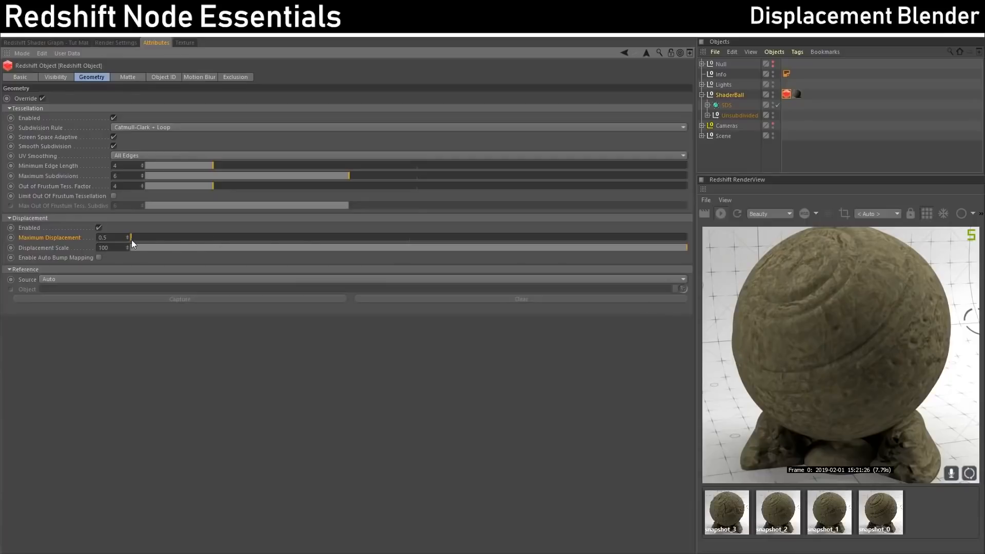
pyautogui.click(115, 246)
pyautogui.write('5')
pyautogui.press('Return')
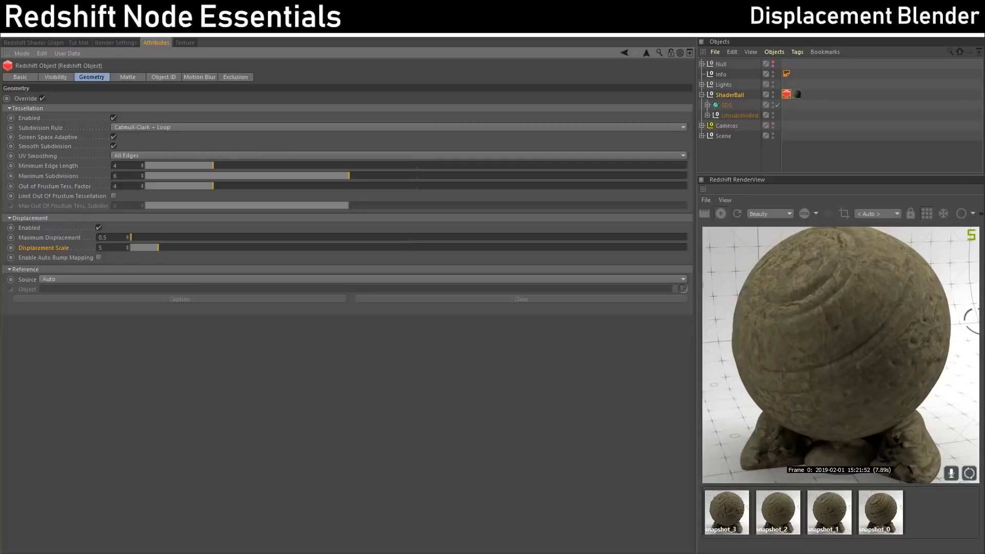
# Raise the tag's Maximum Displacement to 1 and then to 5.
pyautogui.click(120, 238)
pyautogui.write('1')
pyautogui.press('Return')
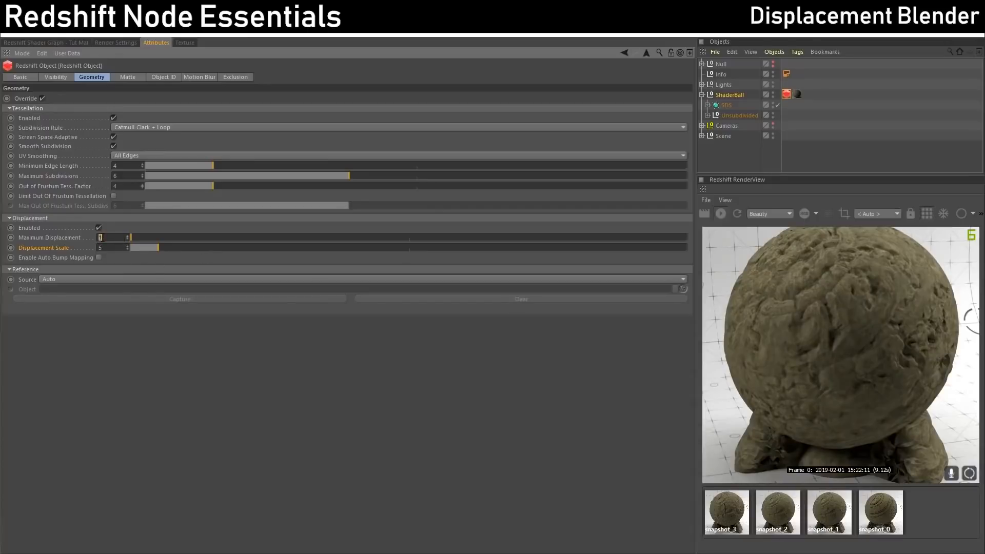
pyautogui.write('5')
pyautogui.click(107, 248)
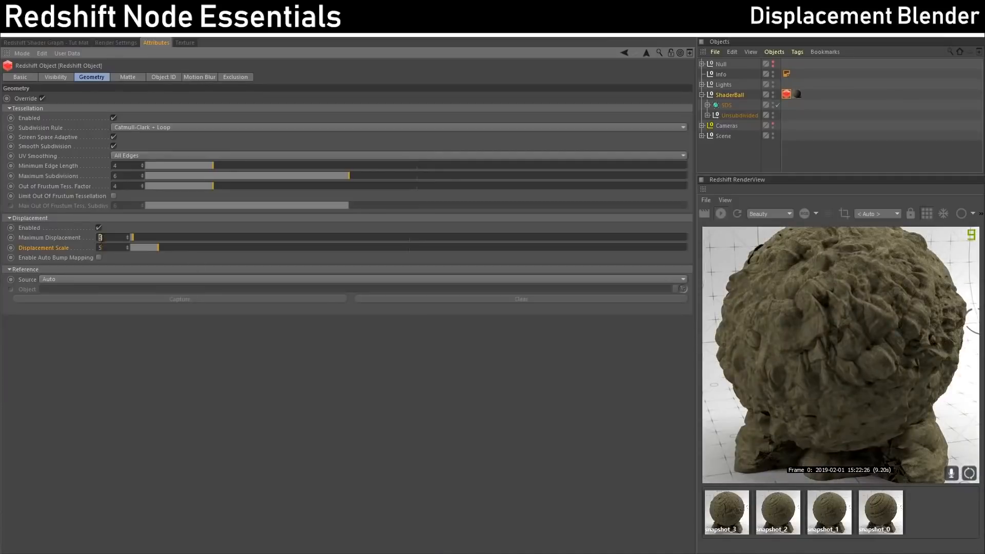
# Reset both the Maximum Displacement and the Displacement Scale of the tag to 1.
pyautogui.click(104, 237)
pyautogui.click(105, 248)
pyautogui.click(106, 237)
pyautogui.write('1')
pyautogui.press('Return')
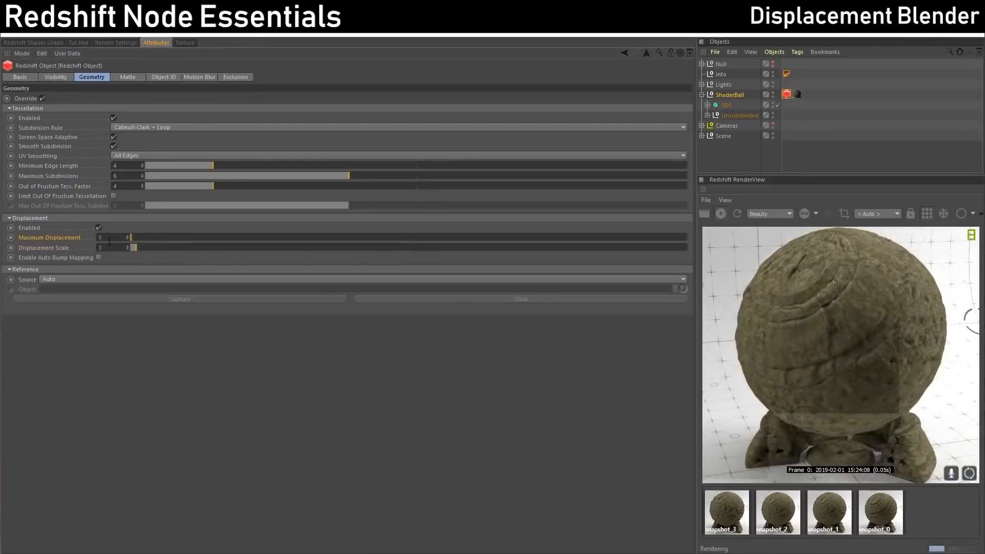
pyautogui.click(105, 247)
pyautogui.write('1')
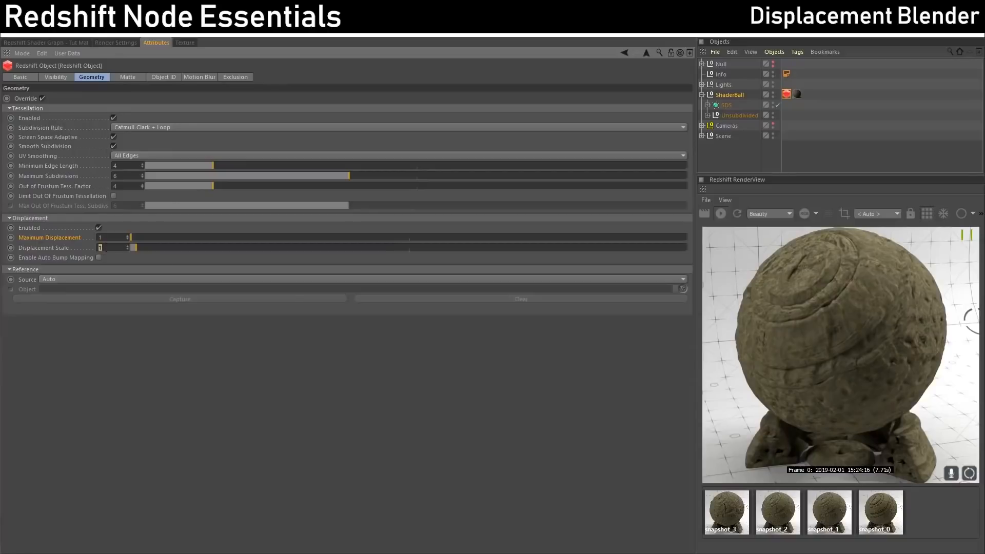
# Set the tag's Displacement Scale to 2 and its Maximum Displacement to 5.
pyautogui.write('2')
pyautogui.click(109, 237)
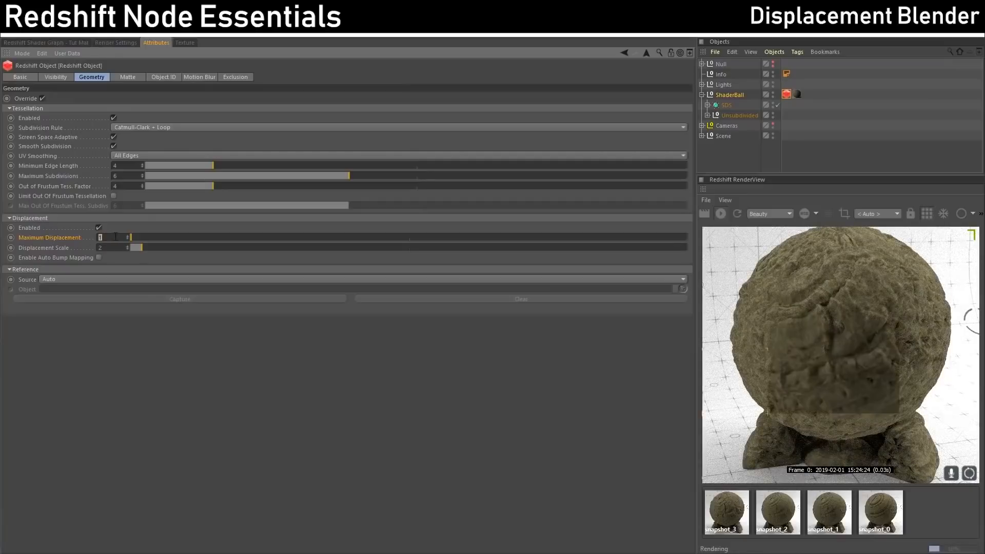
pyautogui.press('Return')
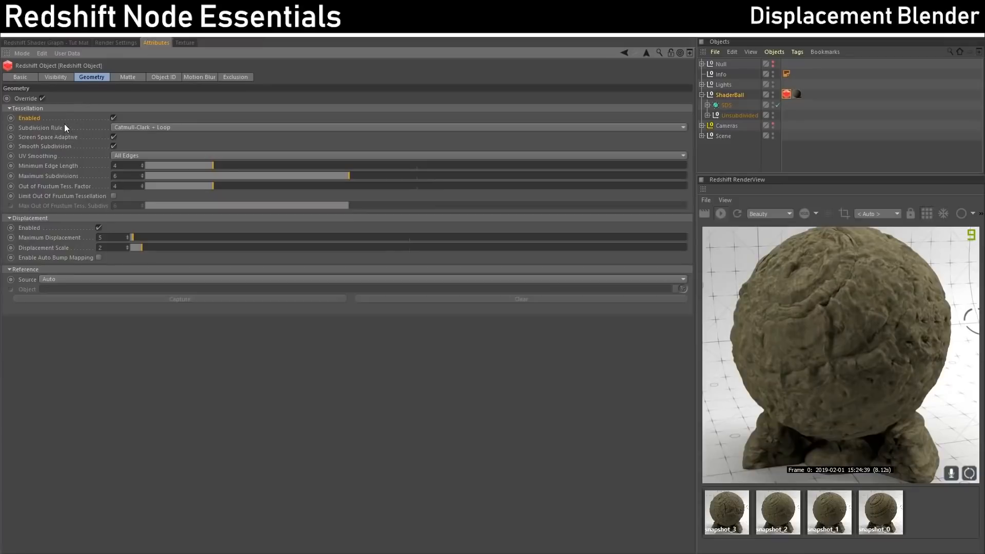
# Review the Subdivision Rule options of the Redshift Object tag, leaving the rule at Catmull-Clark + Loop.
pyautogui.click(121, 128)
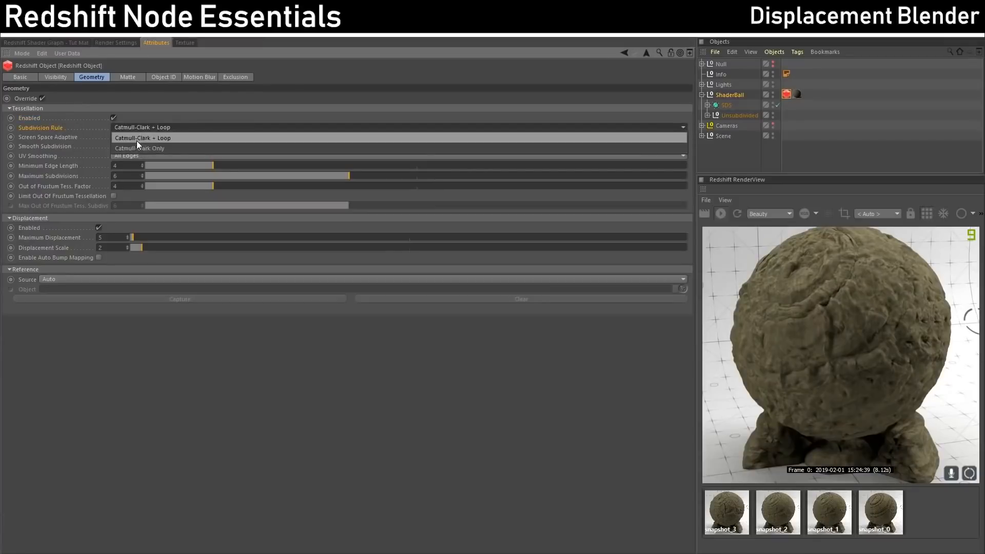
pyautogui.click(76, 139)
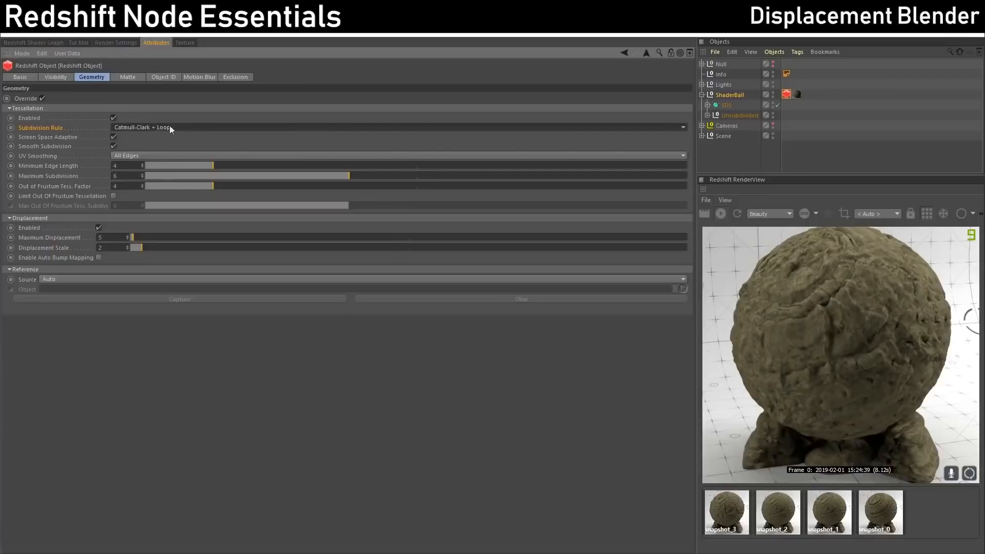
# Connect the WireFrame node to the Surface input of the material's output in the shader graph.
pyautogui.click(63, 42)
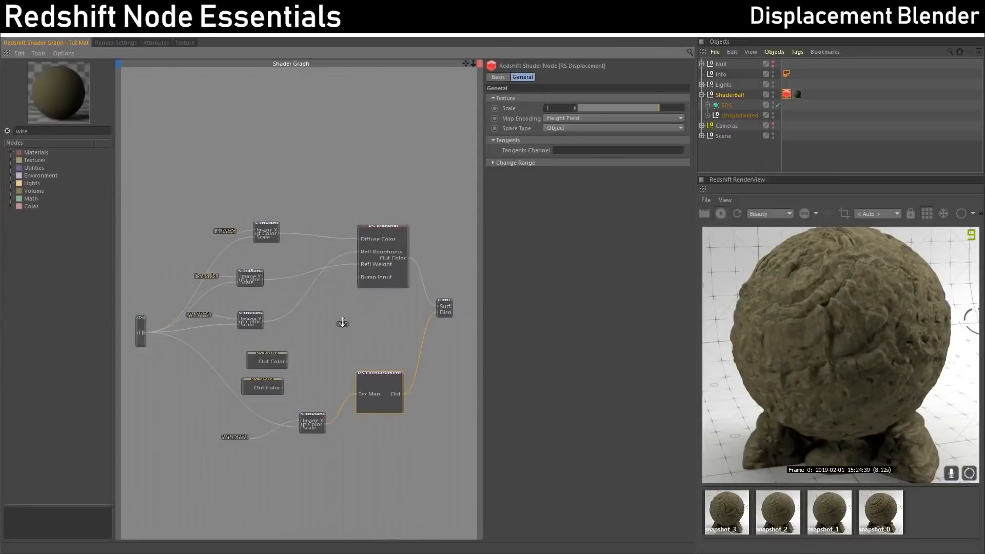
pyautogui.moveTo(342, 322); pyautogui.dragTo(341, 323)
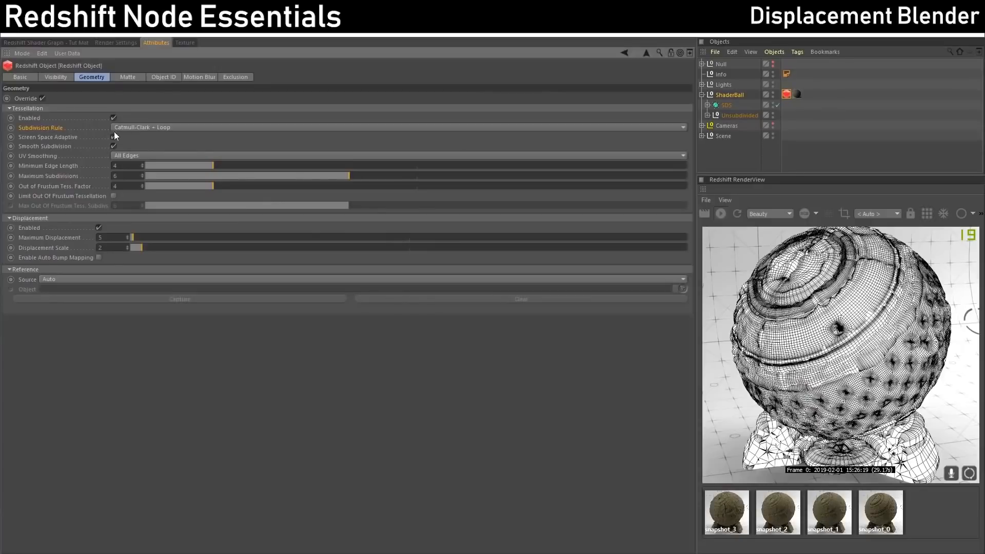
# Compare the Catmull-Clark + Loop and Catmull-Clark Only choices for the tag's Subdivision Rule.
pyautogui.click(139, 128)
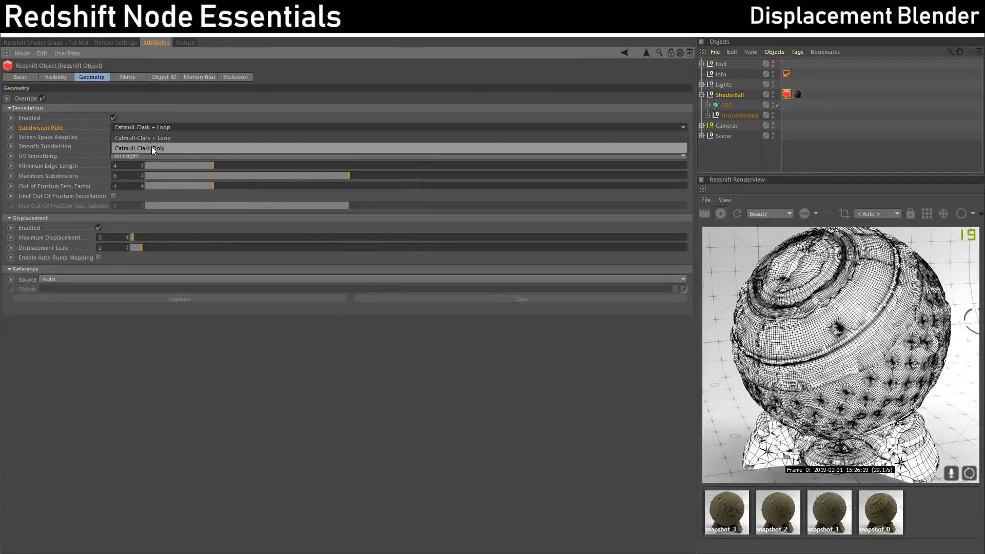
pyautogui.click(155, 128)
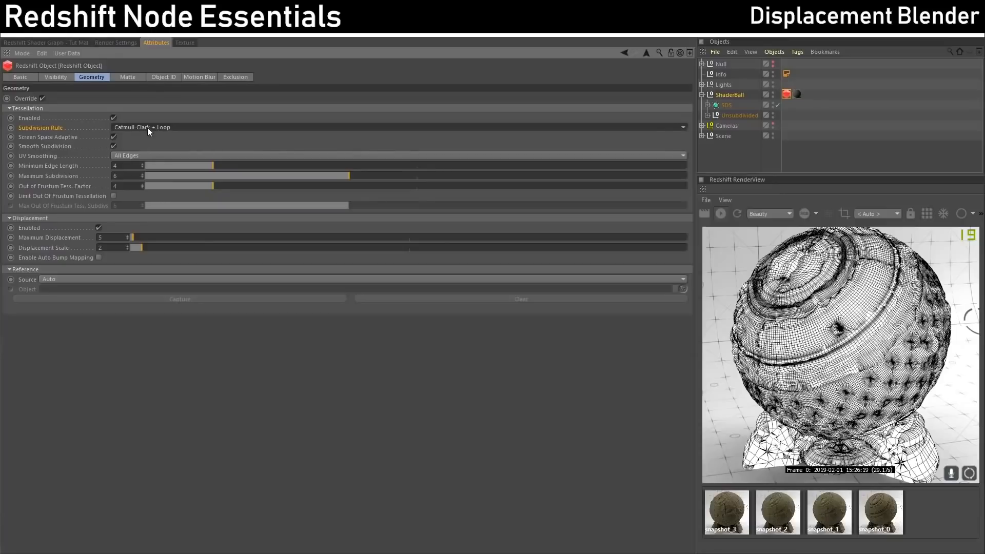
pyautogui.click(146, 128)
pyautogui.click(154, 146)
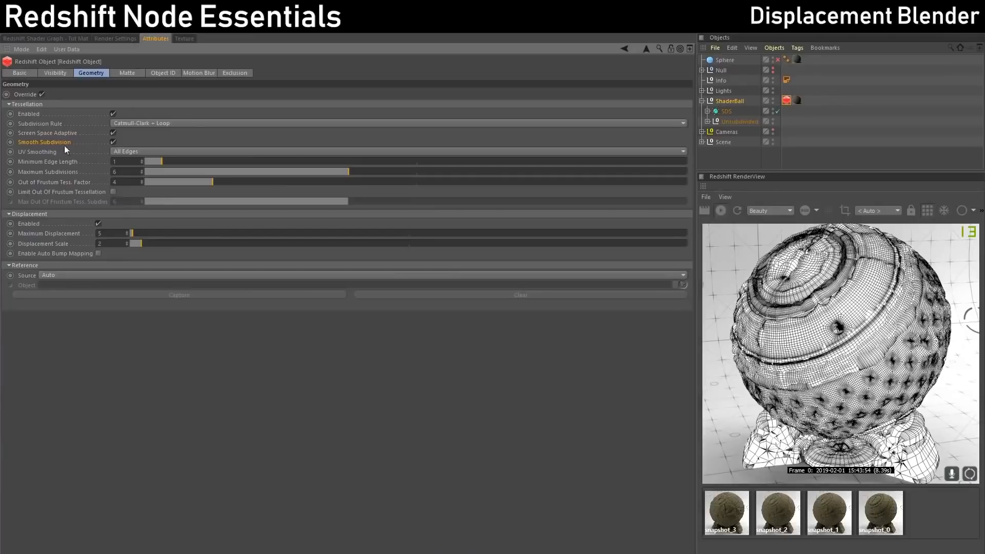
# Hide the ShaderBall, enable the Sphere object in its place and select the Sphere.
pyautogui.click(773, 102)
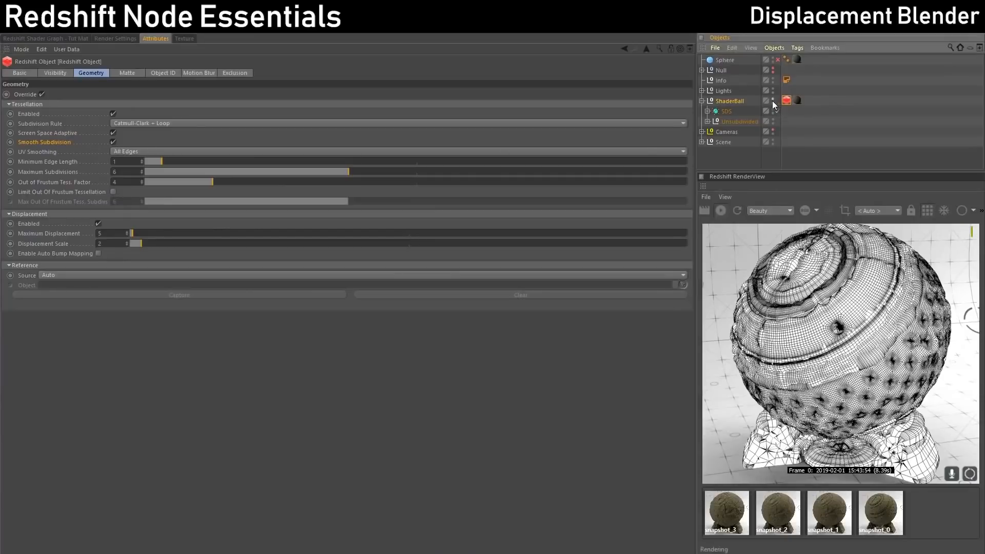
pyautogui.click(777, 60)
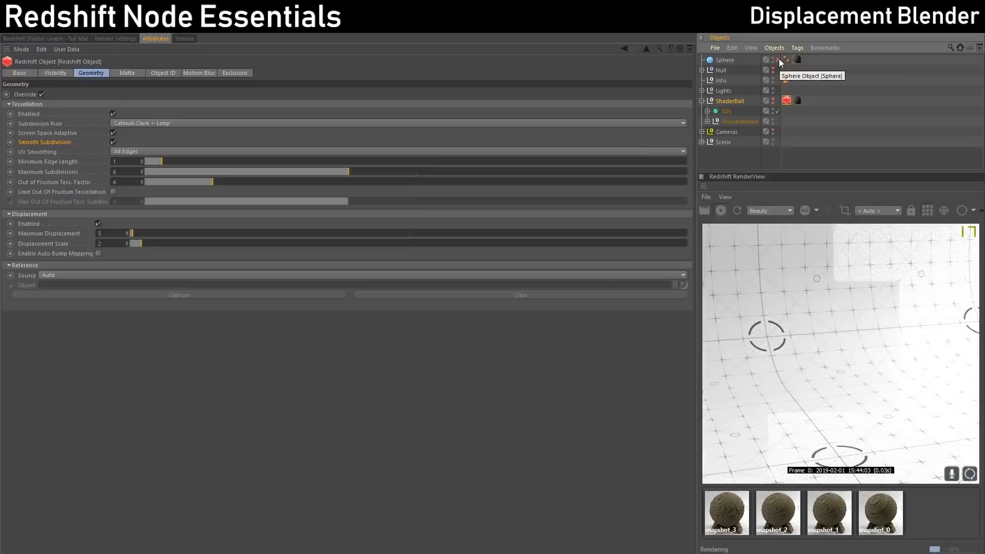
pyautogui.click(713, 62)
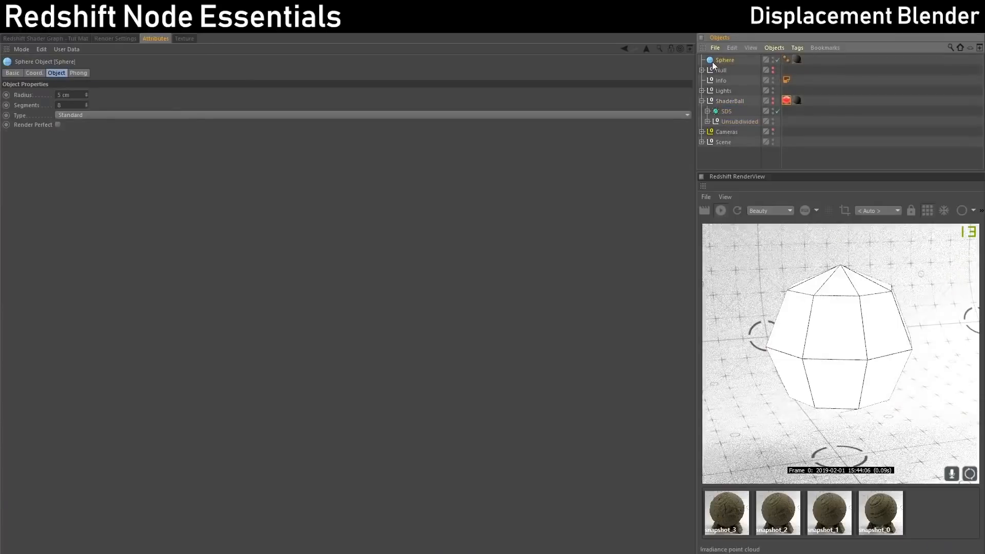
# Turn on Show Hidden Edges for the WireFrame node in the shader graph.
pyautogui.click(74, 37)
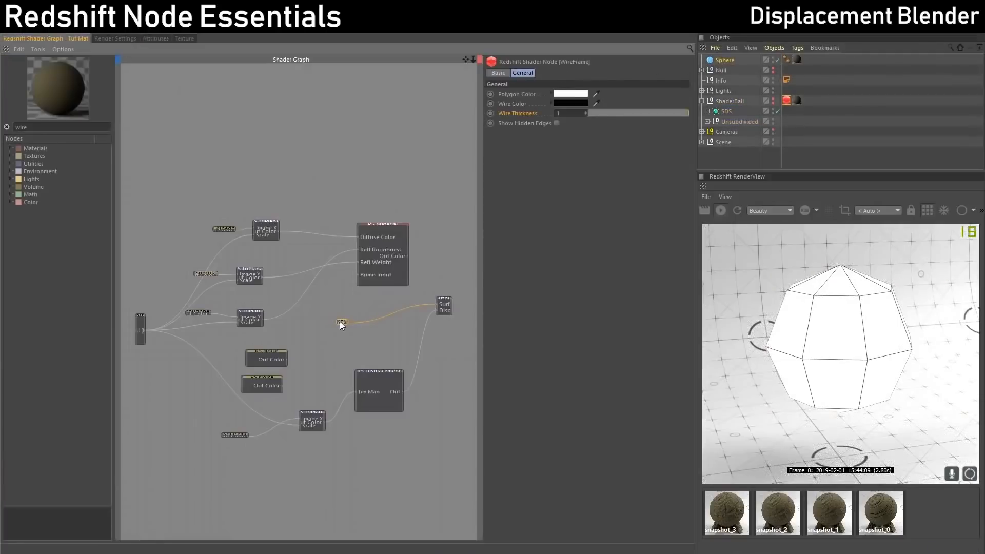
pyautogui.click(557, 123)
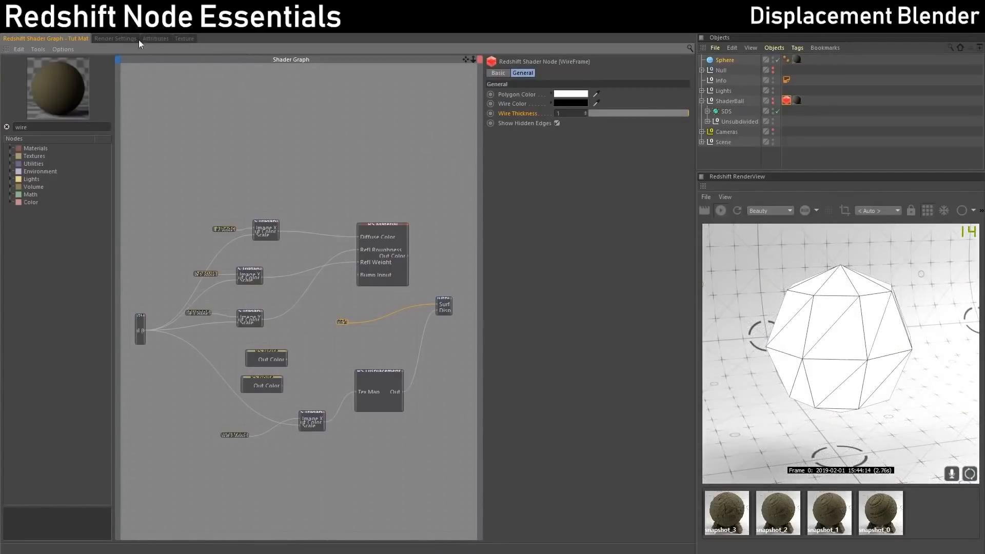
# Copy the ShaderBall's Redshift Object tag onto the Sphere.
pyautogui.click(152, 39)
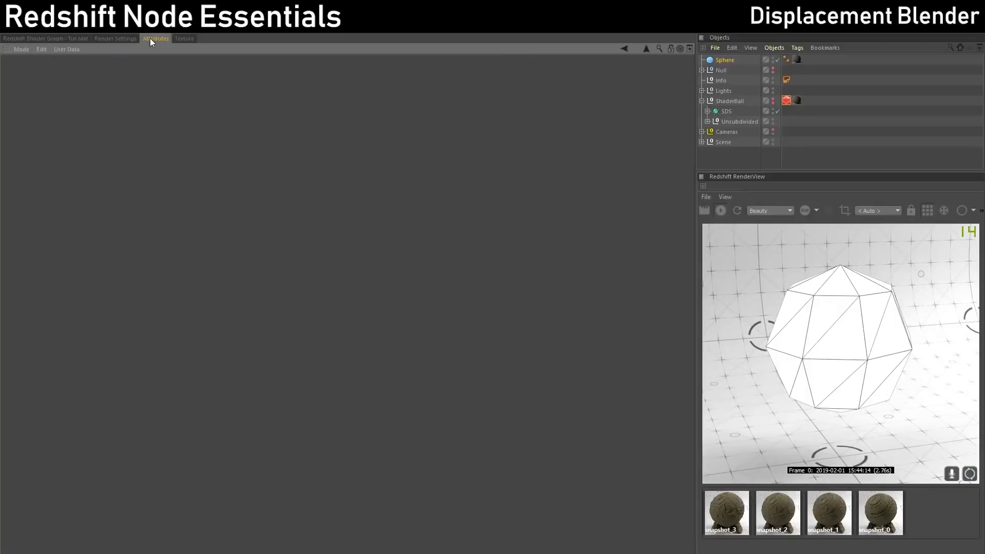
pyautogui.click(789, 102)
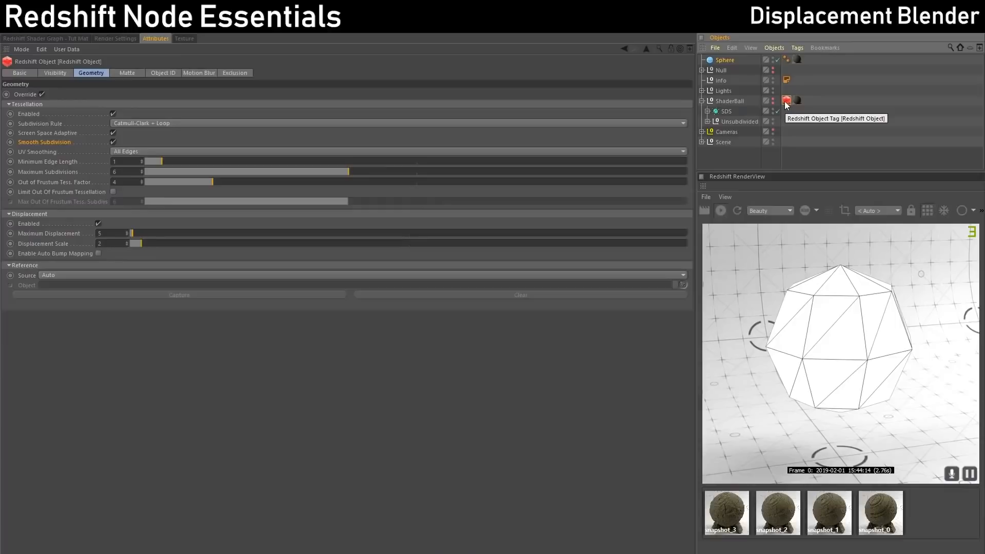
pyautogui.moveTo(786, 104); pyautogui.dragTo(737, 57)
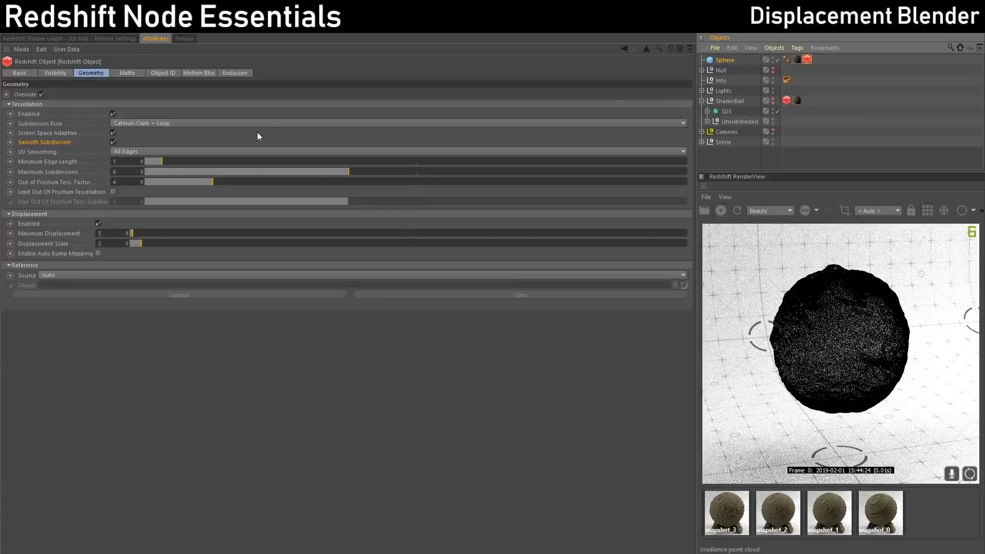
# Disable displacement on the Sphere's Redshift tag and switch Smooth Subdivision off and on again for comparison.
pyautogui.click(98, 223)
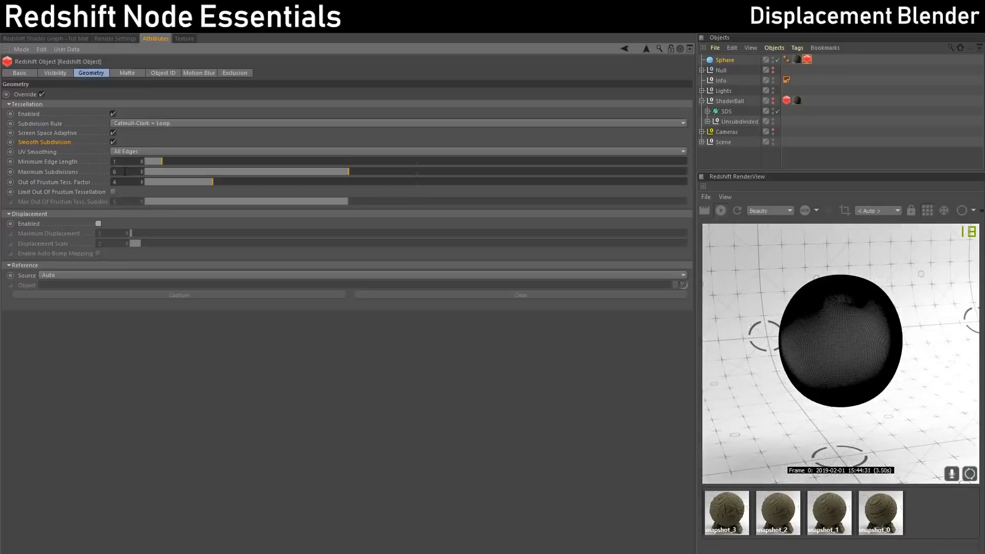
pyautogui.click(113, 142)
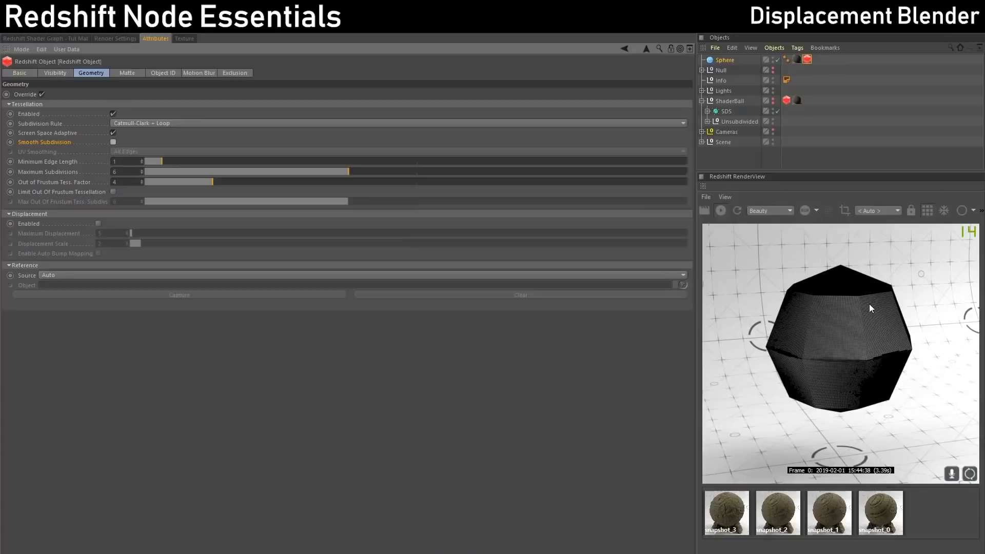
pyautogui.click(113, 142)
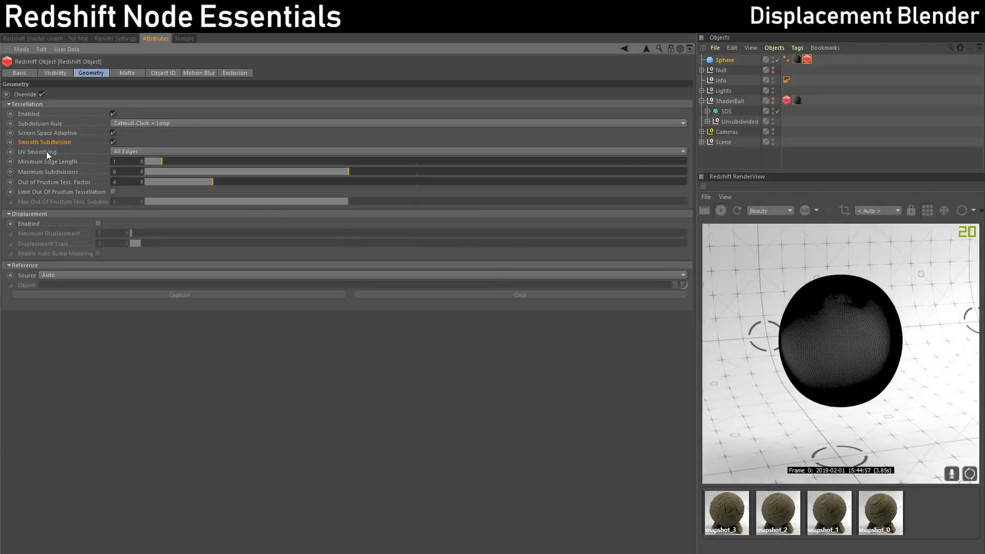
# Review the UV Smoothing options of the Sphere's Redshift tag, leaving it at All Edges.
pyautogui.click(126, 152)
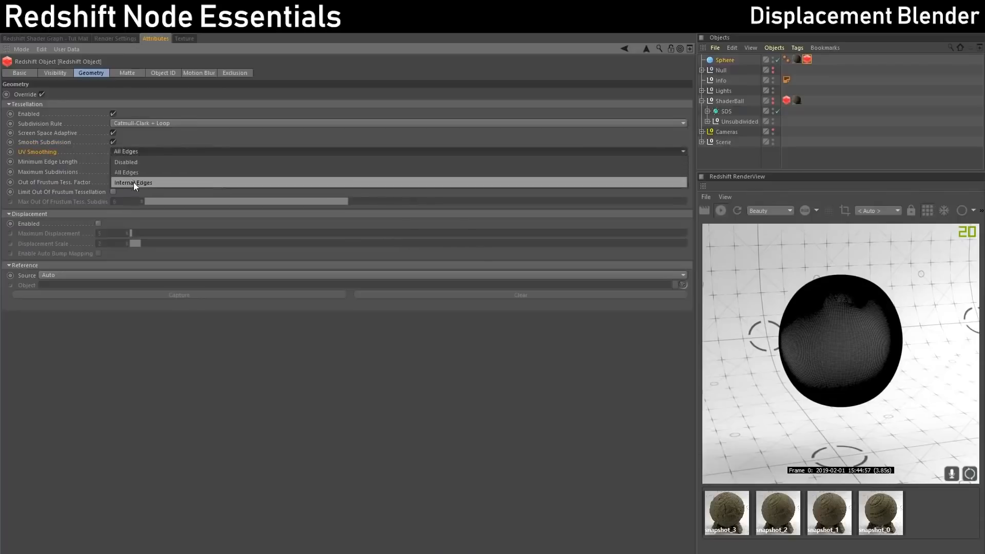
pyautogui.click(131, 152)
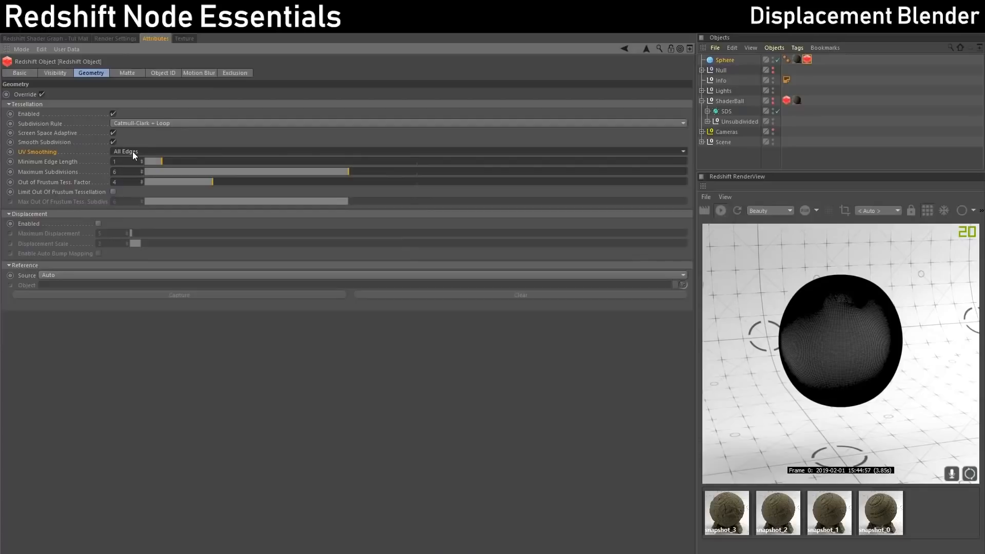
pyautogui.click(133, 152)
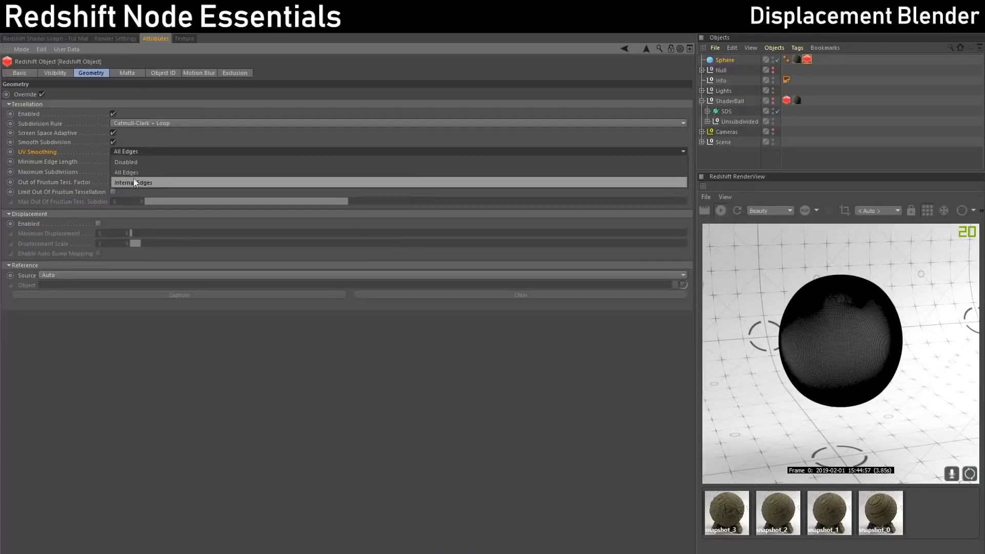
pyautogui.click(156, 151)
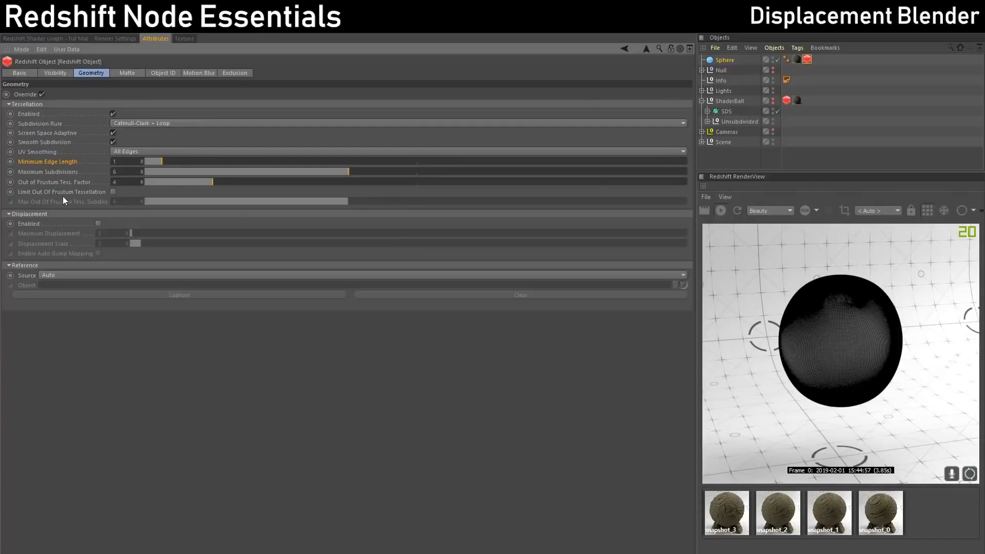
# Enable displacement on the Sphere's tag again and set the Minimum Edge Length to 8.
pyautogui.click(98, 224)
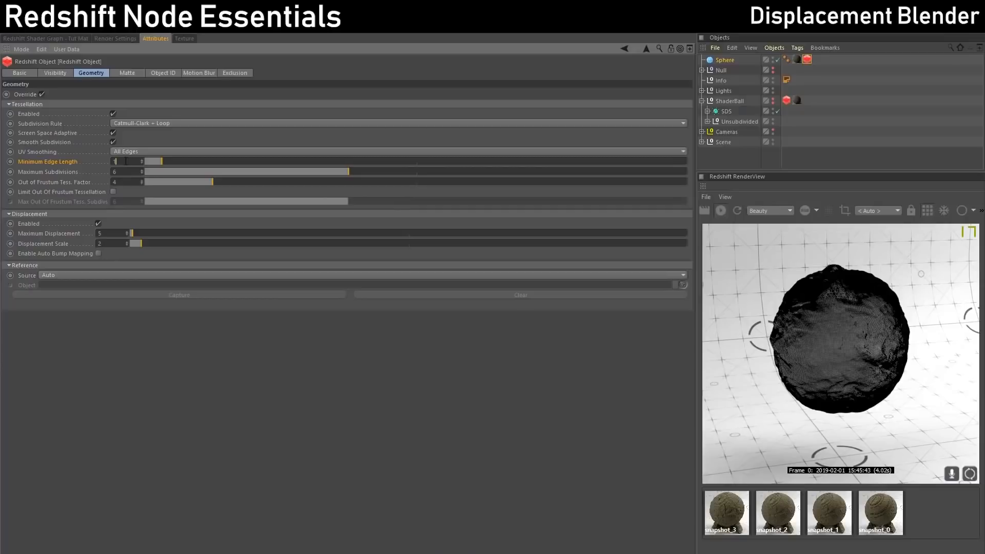
pyautogui.write('8')
pyautogui.press('Tab')
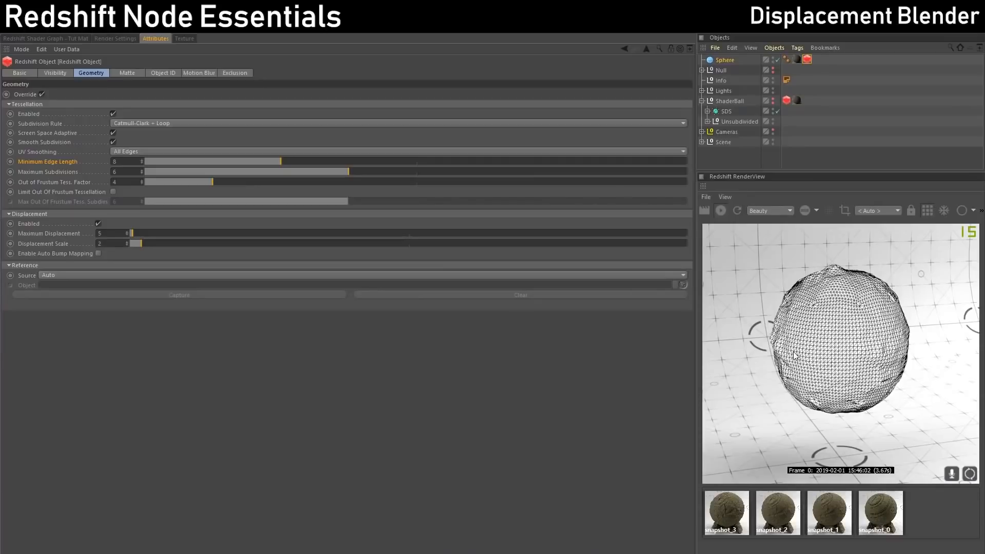
# Try a Minimum Edge Length of 0.5 on the Sphere's tag.
pyautogui.doubleClick(128, 162)
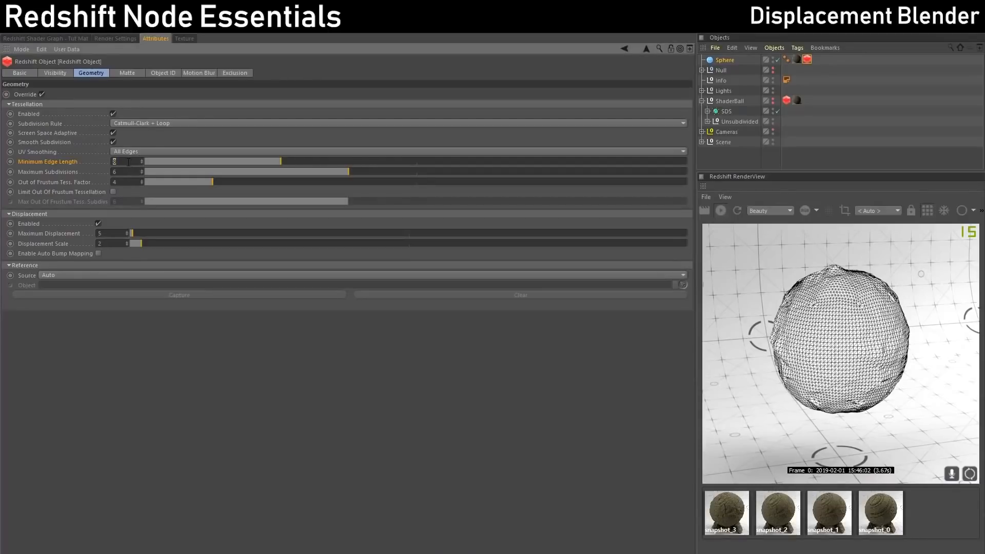
pyautogui.press('BackSpace')
pyautogui.write('0.5')
pyautogui.press('Return')
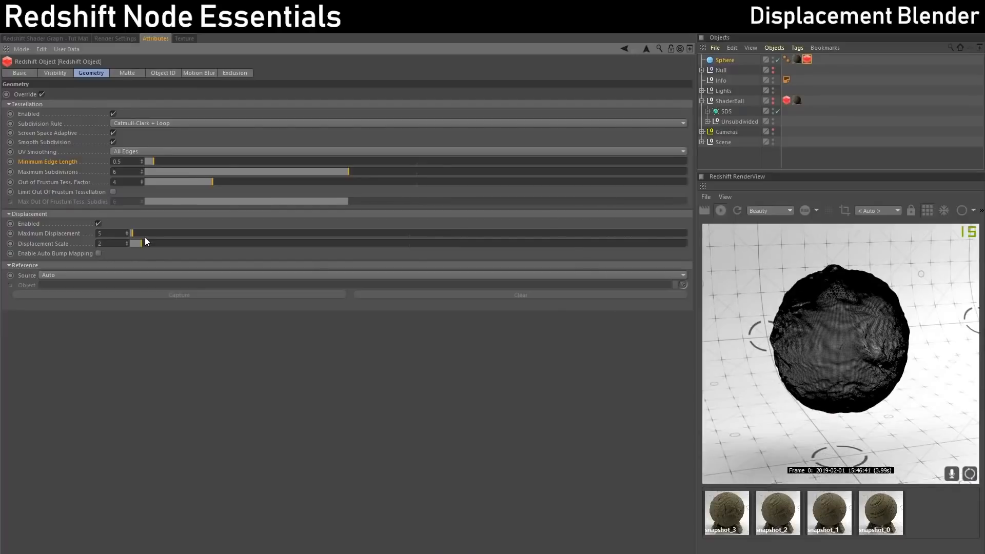
# Try a Minimum Edge Length of 4 on the Sphere's tag.
pyautogui.doubleClick(128, 162)
pyautogui.write('4')
pyautogui.press('Tab')
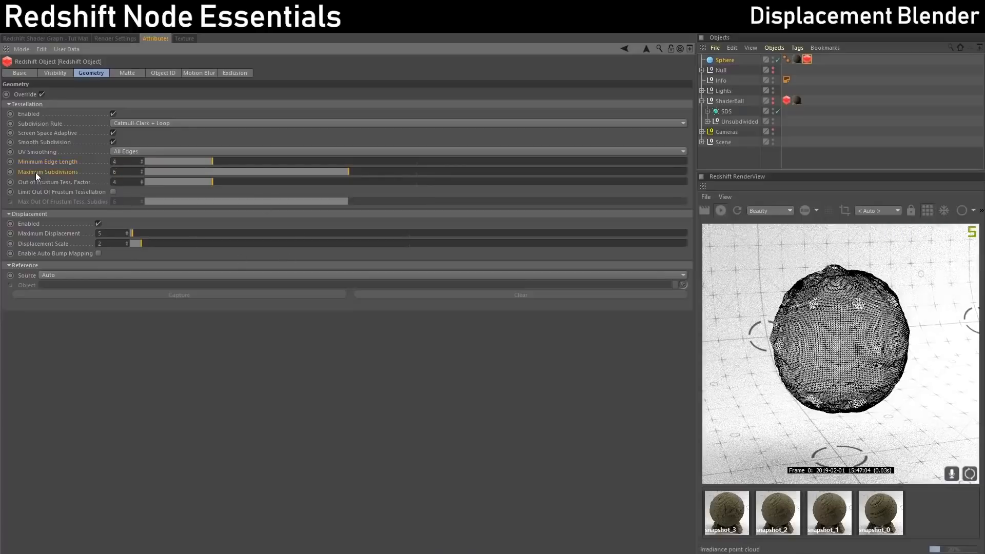
pyautogui.click(31, 173)
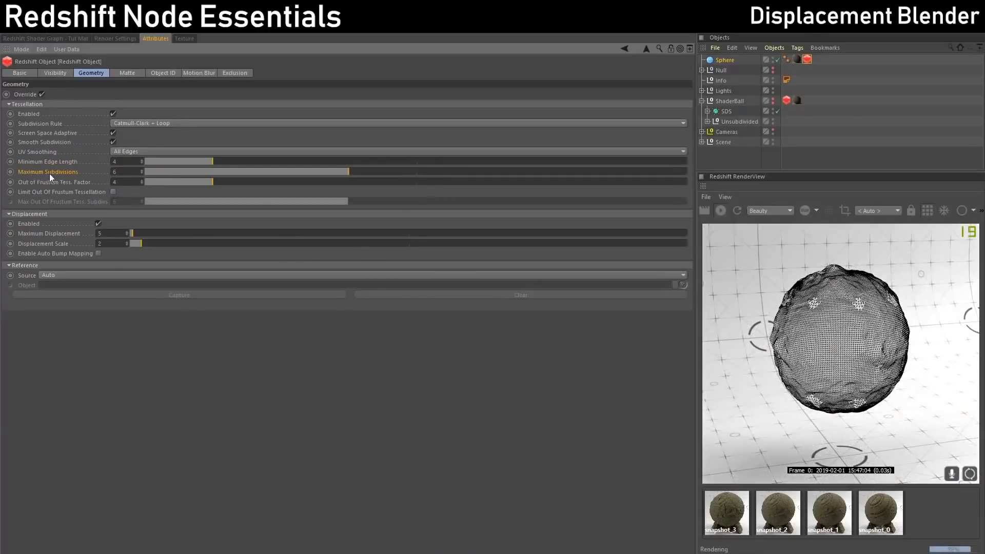
# Set the Minimum Edge Length of the Sphere's tag to 1.
pyautogui.doubleClick(121, 162)
pyautogui.write('1')
pyautogui.press('Return')
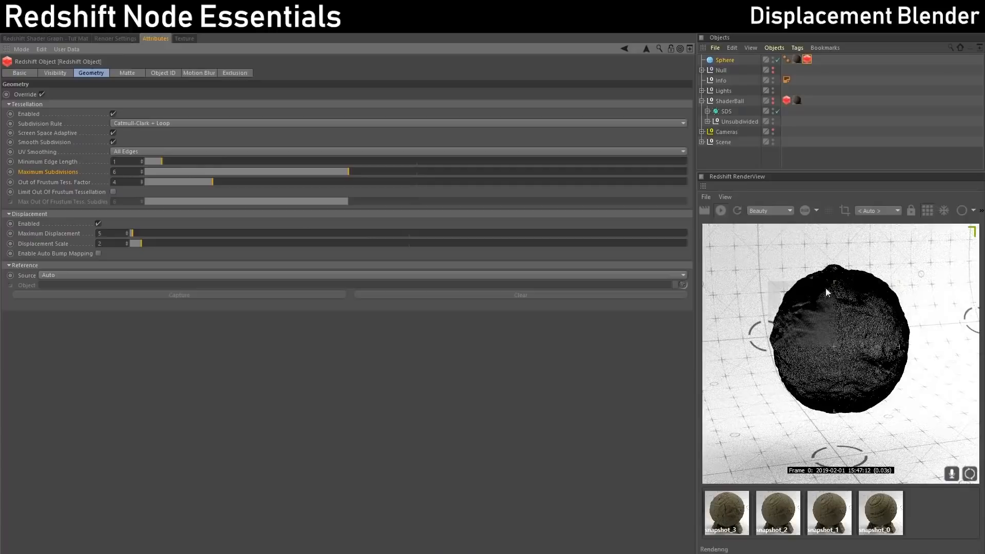
# Try a Maximum Subdivisions value of 8 on the Sphere's tag.
pyautogui.doubleClick(120, 172)
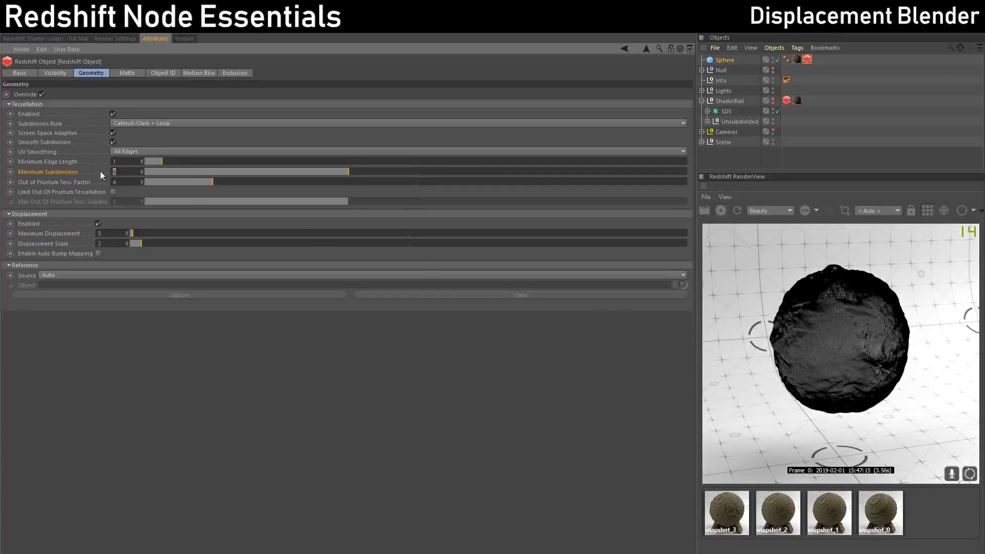
pyautogui.doubleClick(118, 172)
pyautogui.press('Return')
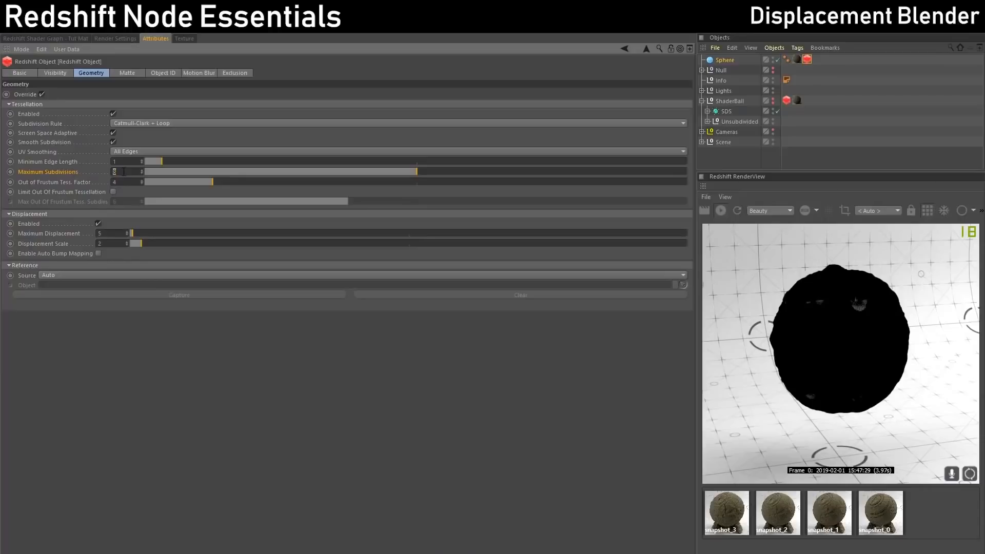
# Lower the tag's Maximum Subdivisions to 1, then set it back to 6.
pyautogui.write('1')
pyautogui.press('Return')
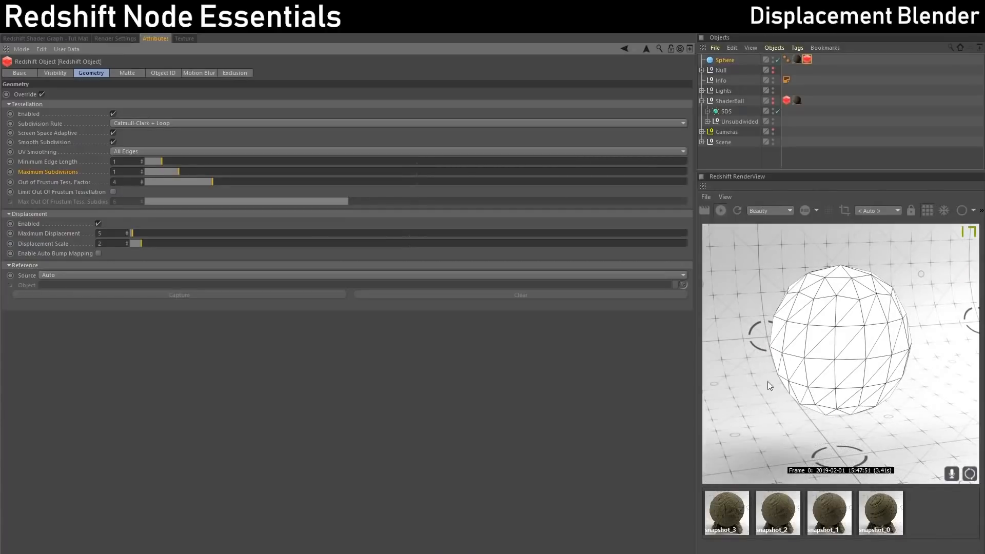
pyautogui.click(117, 162)
pyautogui.press('Return')
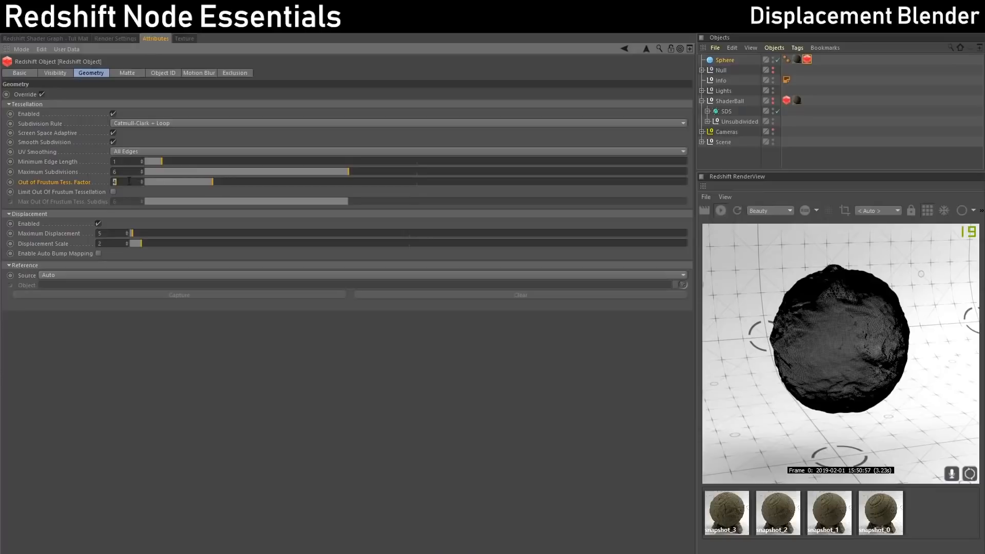
# Try an Out of Frustum Tess. Factor of 15 on the Sphere's tag, then set it to 1.
pyautogui.write('25')
pyautogui.press('Return')
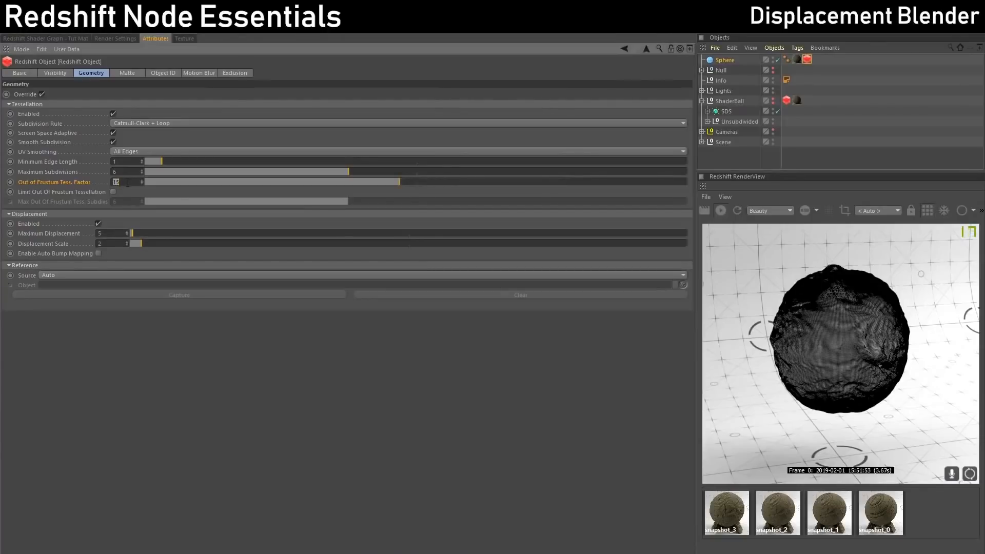
pyautogui.write('1')
pyautogui.press('Return')
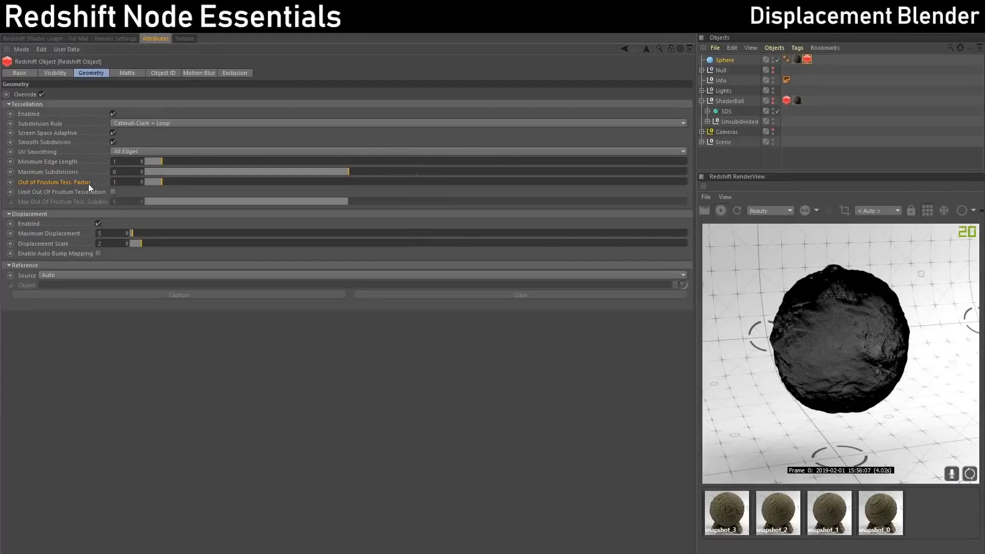
# Try Out of Frustum Tess. Factor values of 24 and 4 on the Sphere's Redshift Object tag.
pyautogui.doubleClick(116, 183)
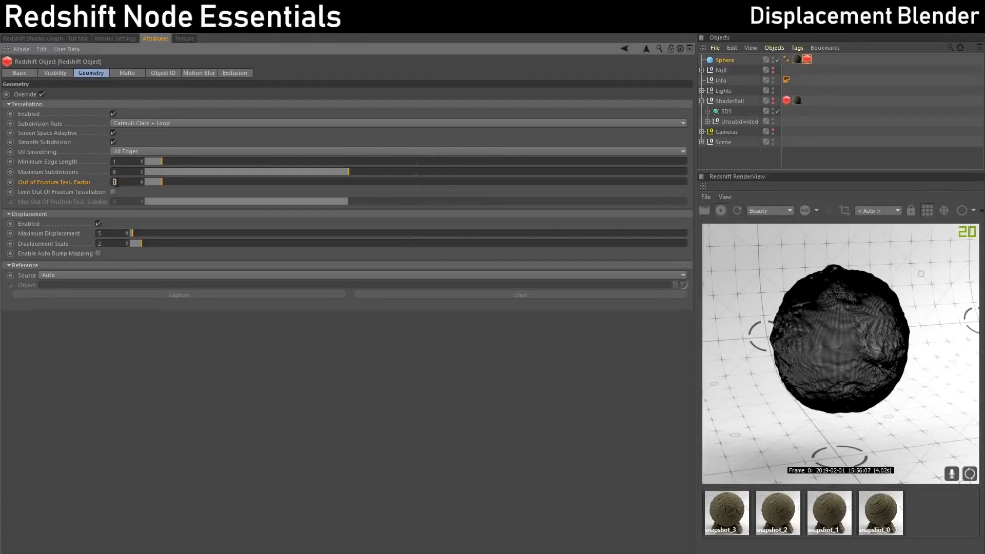
pyautogui.write('24')
pyautogui.press('Return')
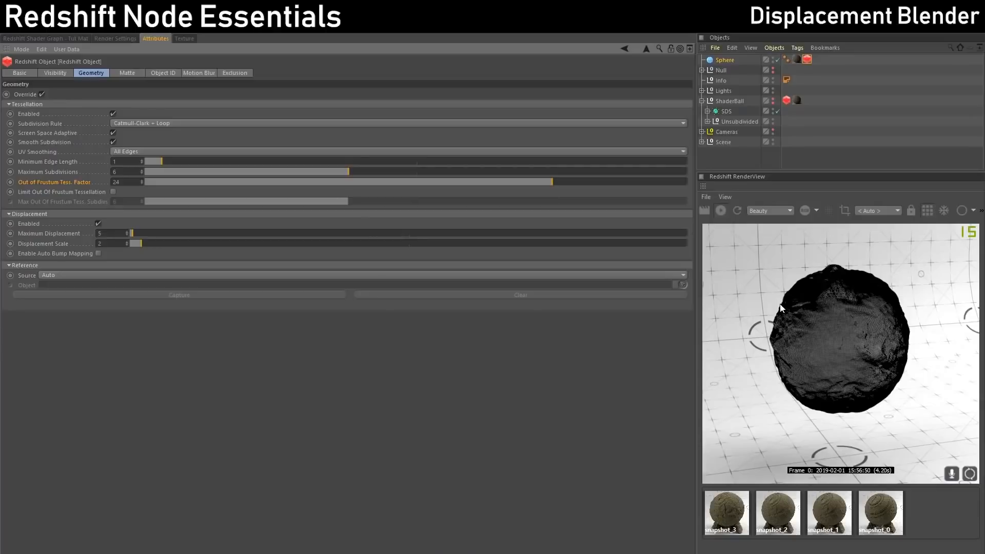
pyautogui.click(128, 183)
pyautogui.doubleClick(128, 184)
pyautogui.write('4')
pyautogui.press('Return')
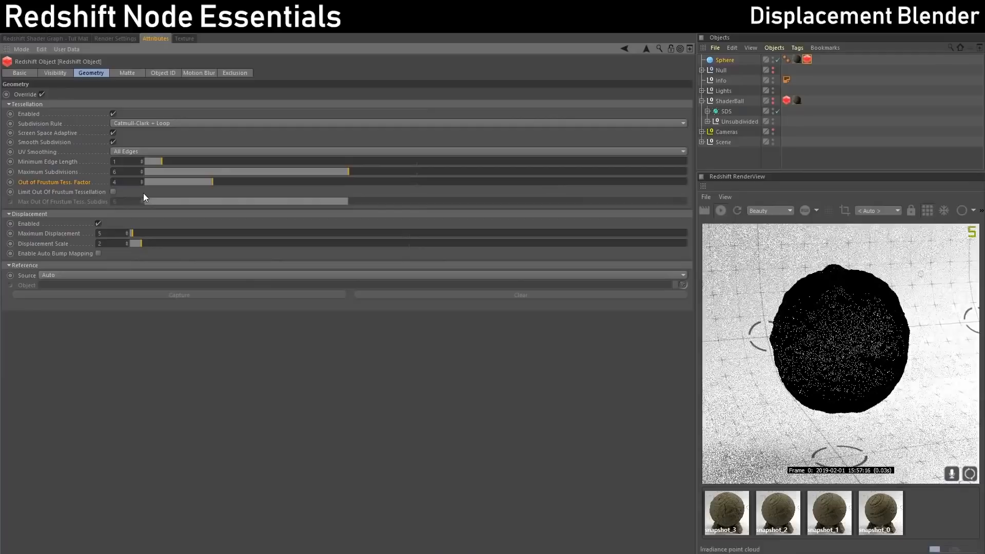
# Set the Sphere tag's Out of Frustum Tess. Factor to 8 and limit out-of-frustum tessellation to a maximum of 4 subdivisions.
pyautogui.write('8')
pyautogui.click(122, 173)
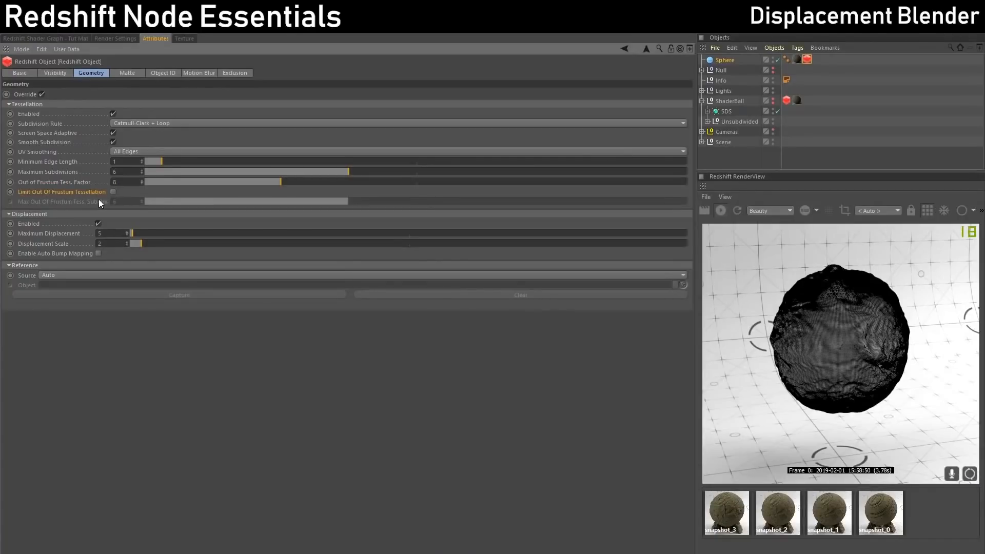
pyautogui.click(113, 192)
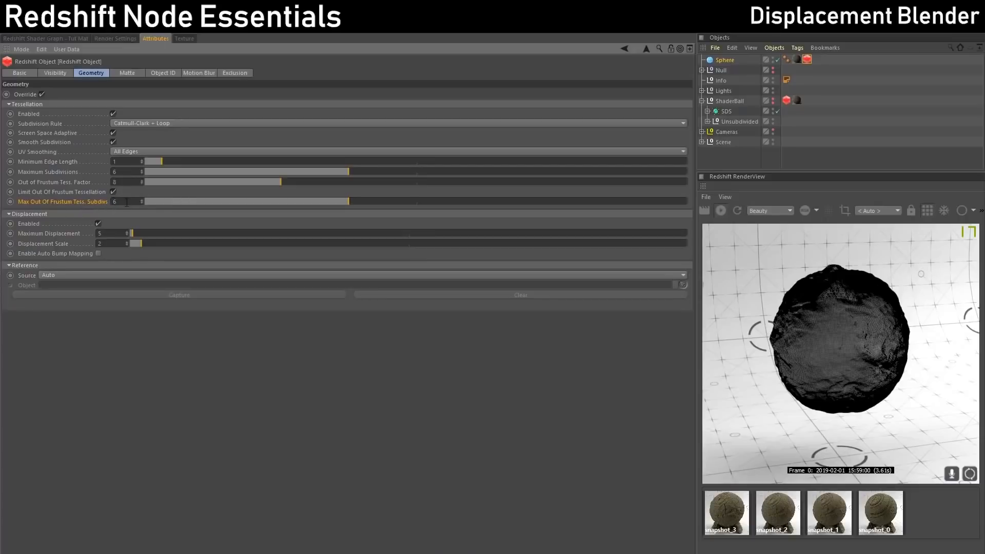
pyautogui.write('4')
pyautogui.click(45, 171)
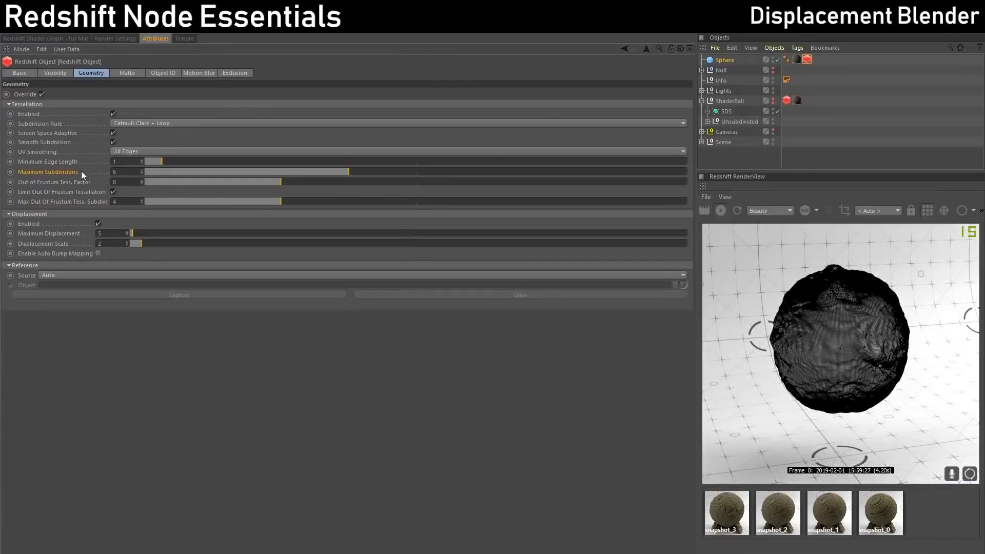
# Disable the Sphere and connect the RS Material's Out Color to the output node's Surface input in the shader graph.
pyautogui.click(778, 60)
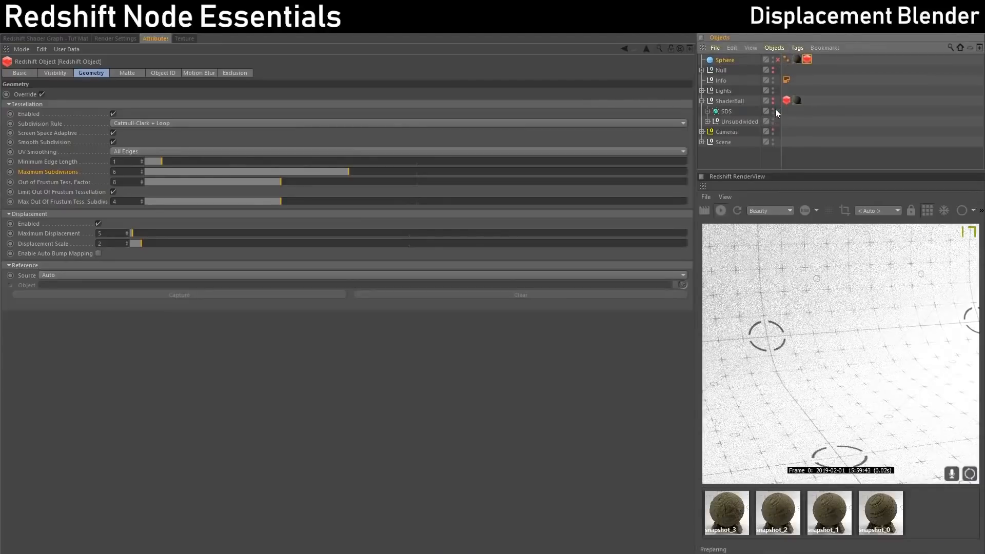
pyautogui.click(84, 39)
pyautogui.click(393, 228)
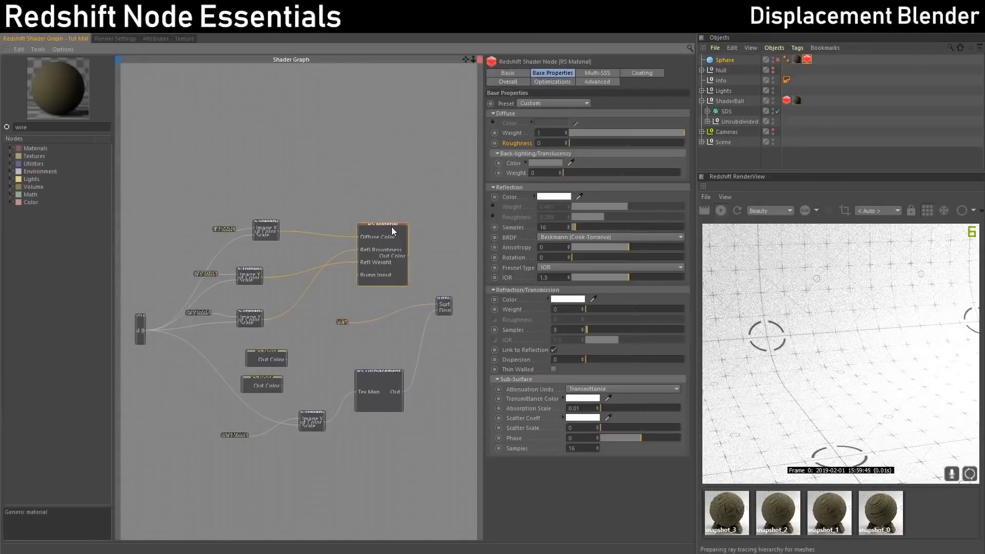
pyautogui.moveTo(408, 256); pyautogui.dragTo(437, 304)
# Set the Minimum Edge Length of the ShaderBall's Redshift Object tag to 1.
pyautogui.click(787, 101)
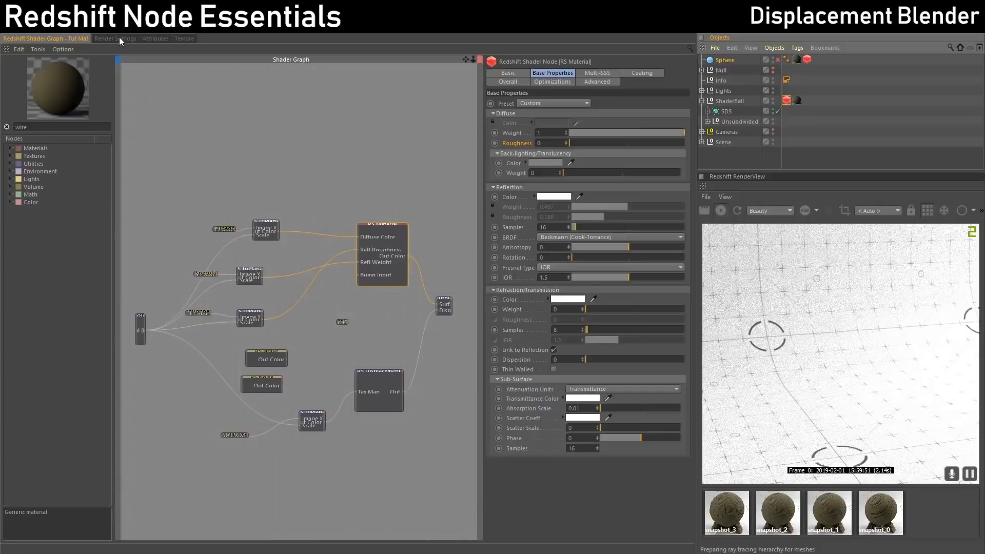
pyautogui.click(155, 39)
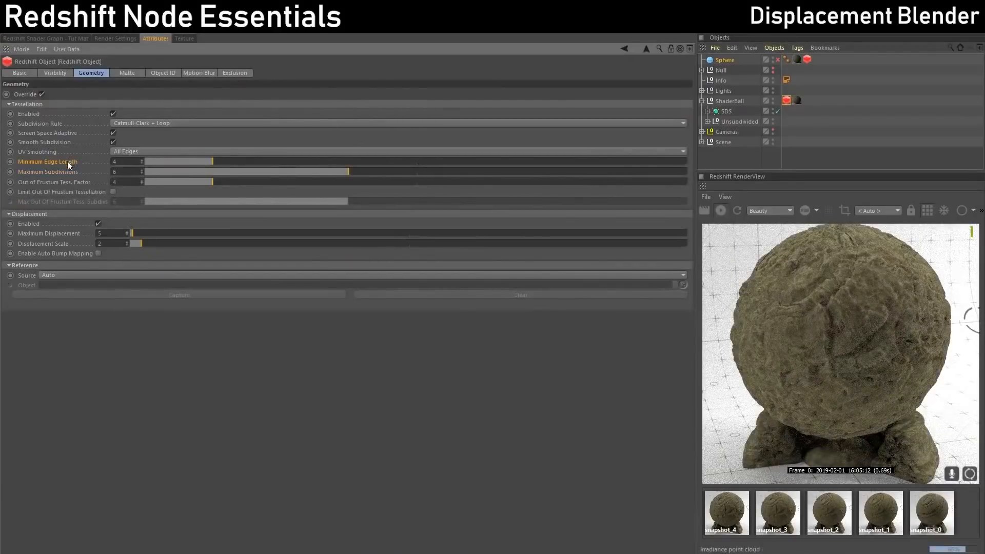
pyautogui.doubleClick(118, 161)
pyautogui.write('1')
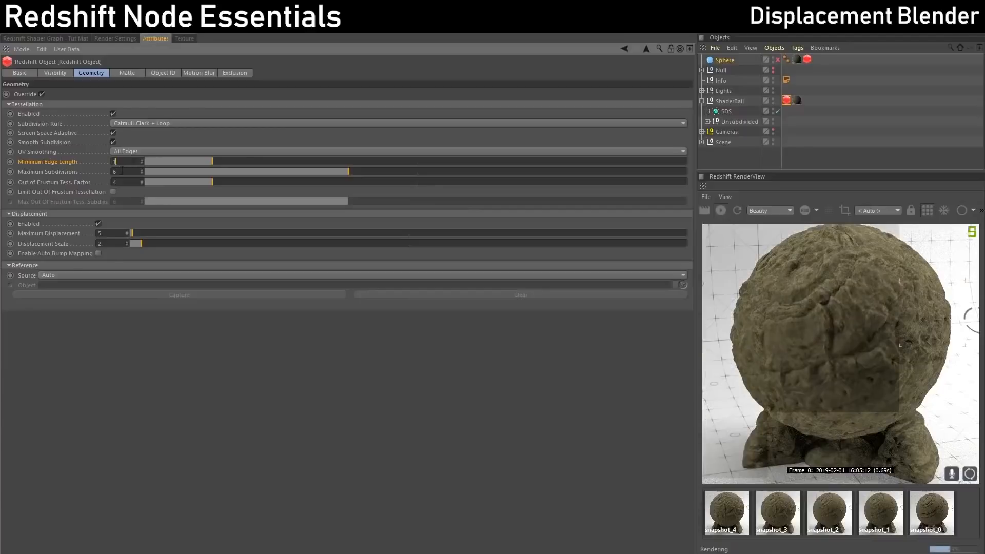
pyautogui.click(121, 172)
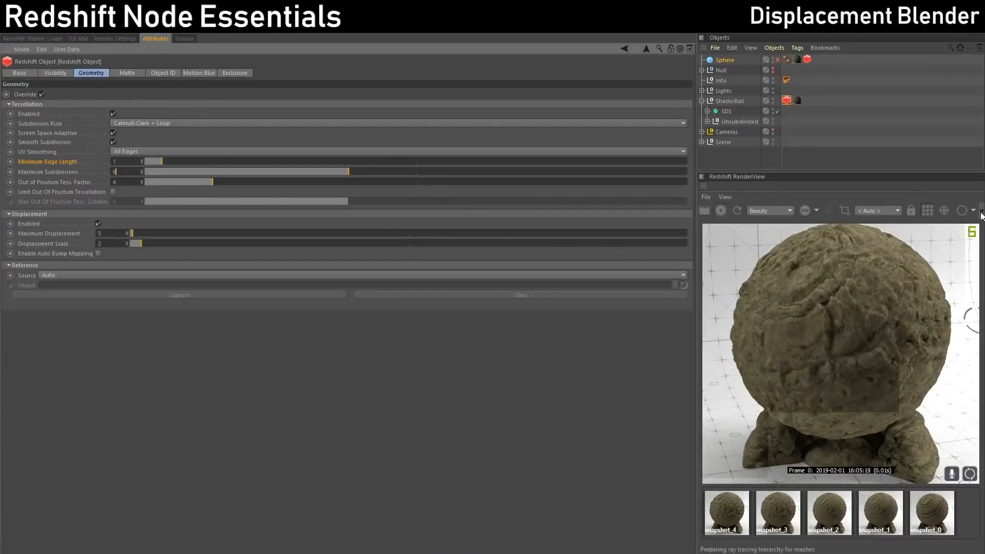
pyautogui.click(981, 210)
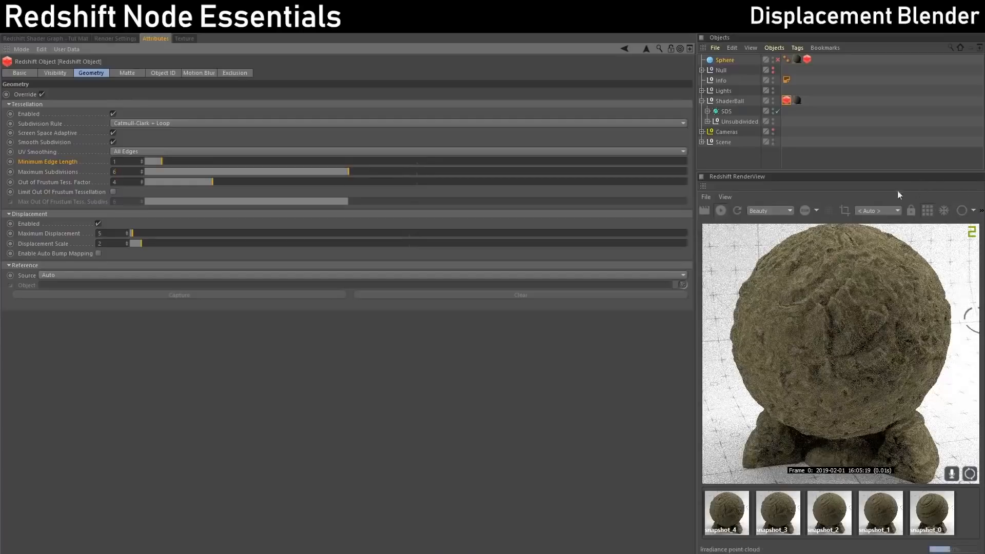
# Try a Maximum Subdivisions value of 0 on the ShaderBall's tag.
pyautogui.doubleClick(125, 171)
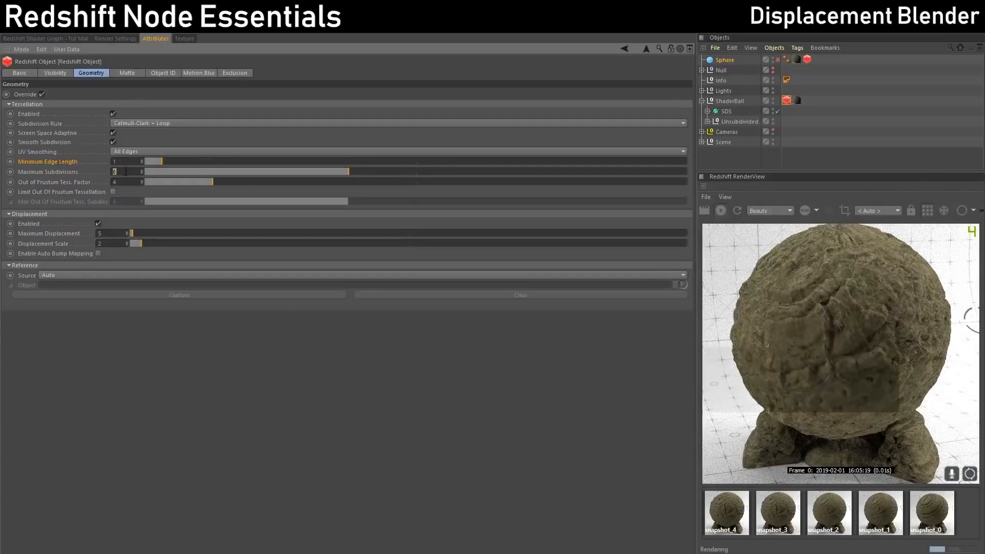
pyautogui.write('0')
pyautogui.press('Return')
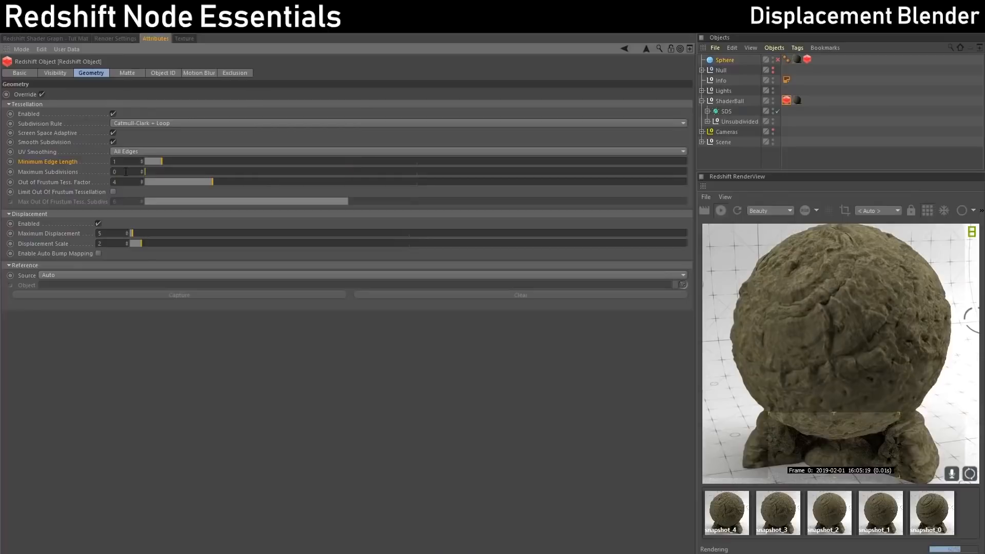
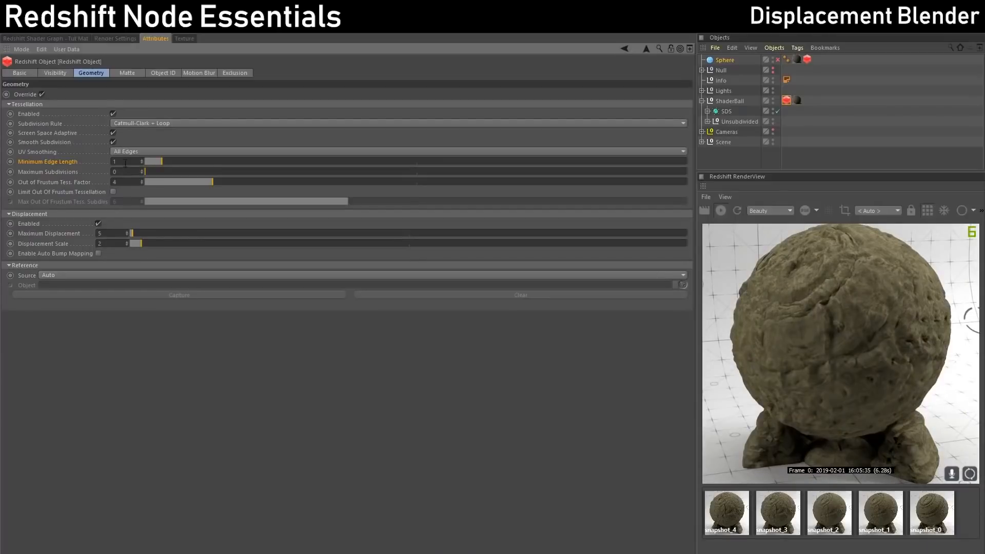
pyautogui.click(707, 112)
pyautogui.click(706, 111)
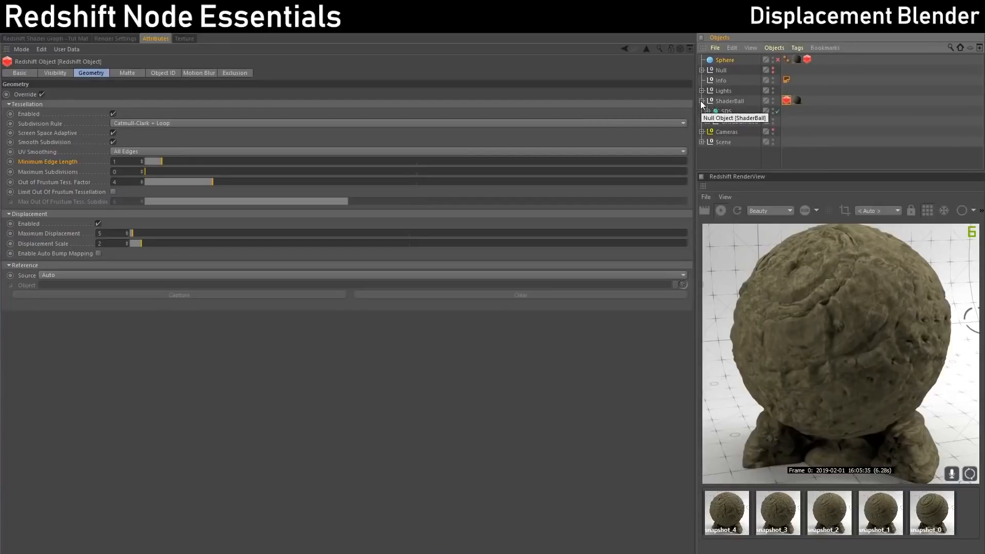
# Set the ShaderBall tag's Maximum Subdivisions to 2 and store a snapshot of the resulting render.
pyautogui.click(126, 172)
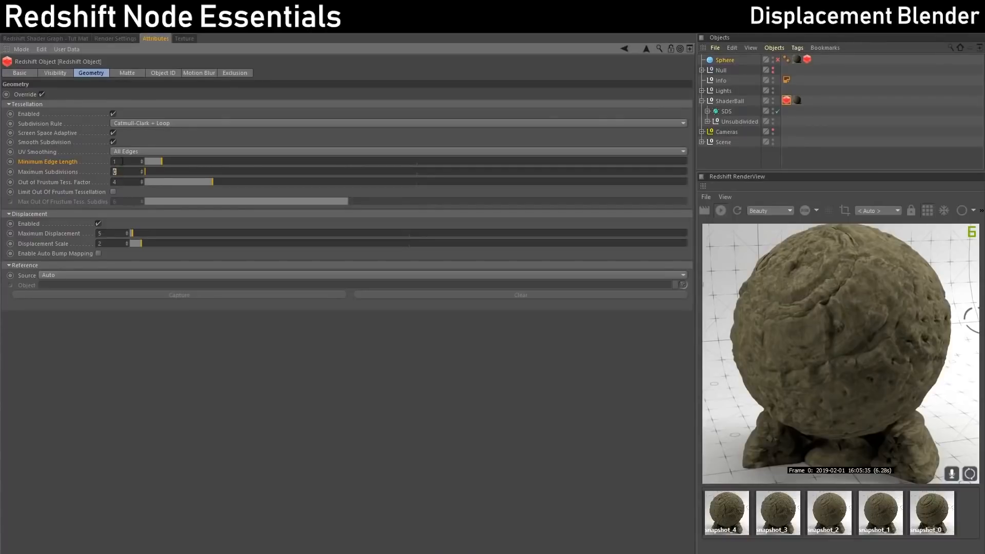
pyautogui.click(122, 162)
pyautogui.click(126, 172)
pyautogui.write('2')
pyautogui.press('Return')
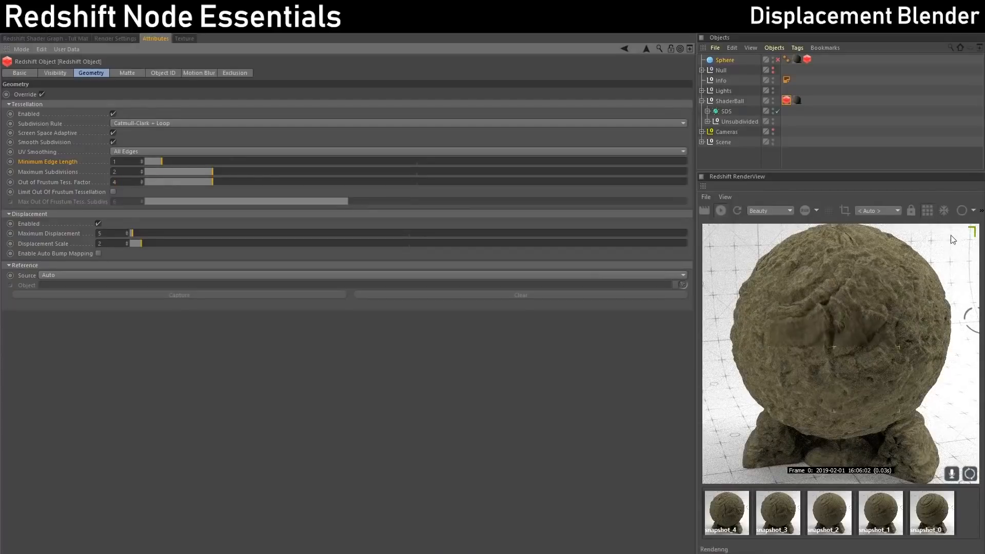
pyautogui.click(838, 211)
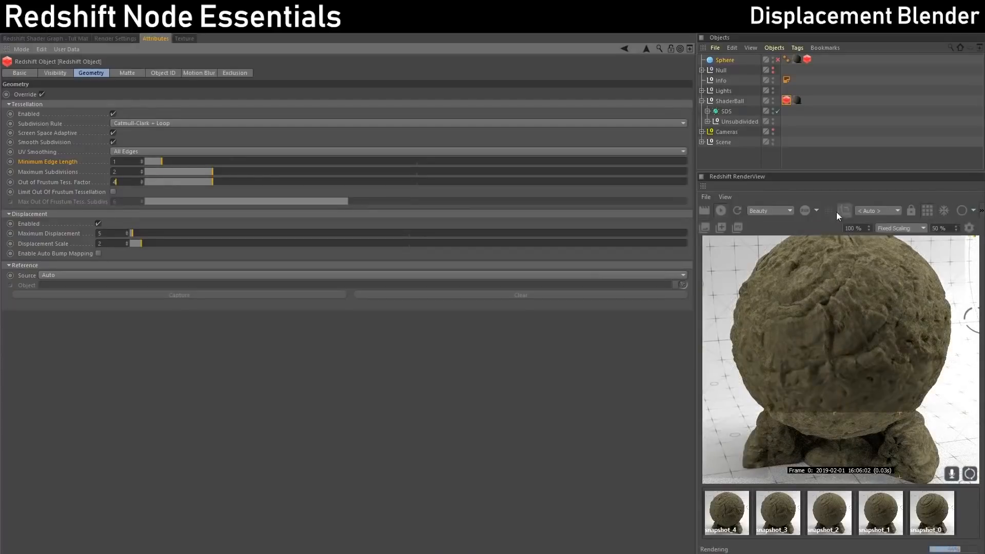
pyautogui.click(718, 226)
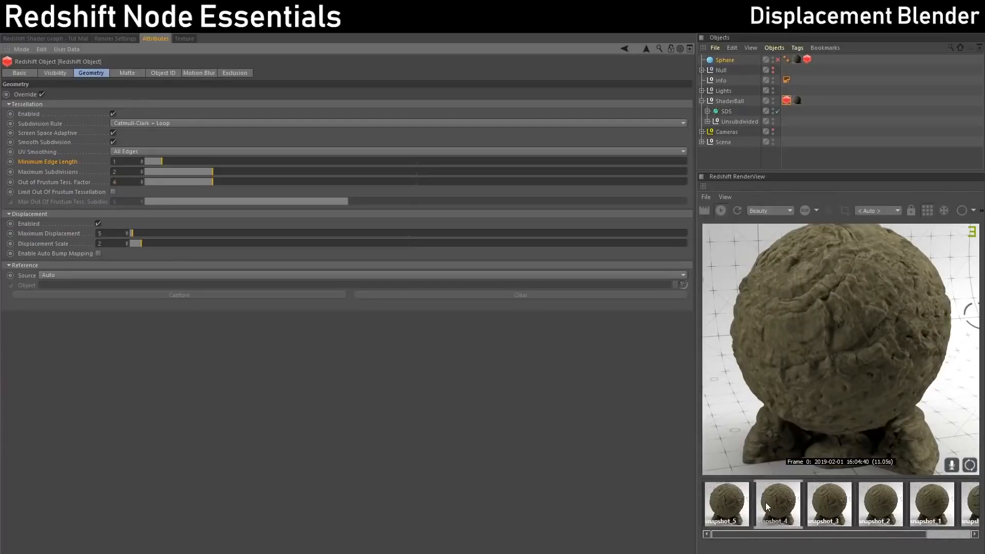
# Compare the displacement detail of snapshot_4 and snapshot_5 up close in the render view.
pyautogui.scroll(3, 857, 352)
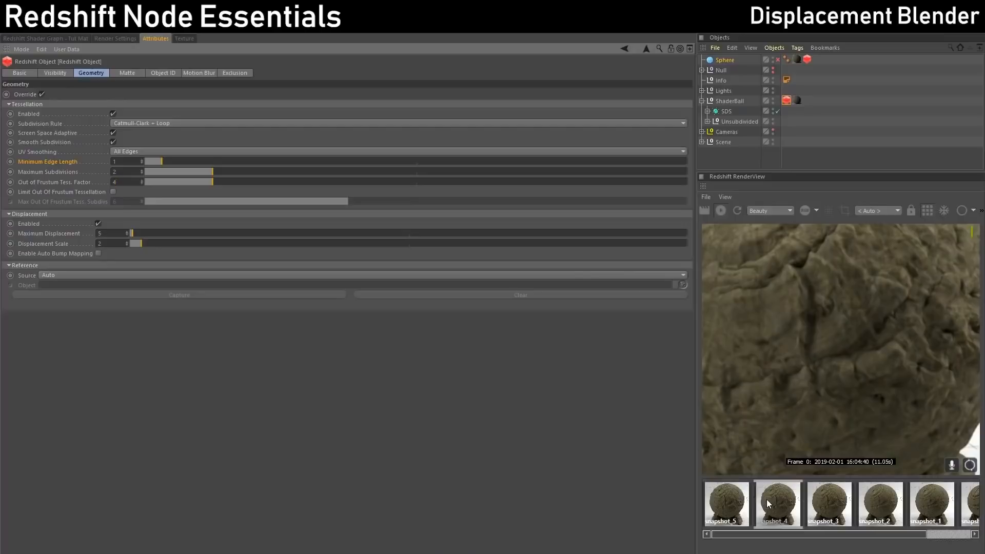
pyautogui.click(732, 507)
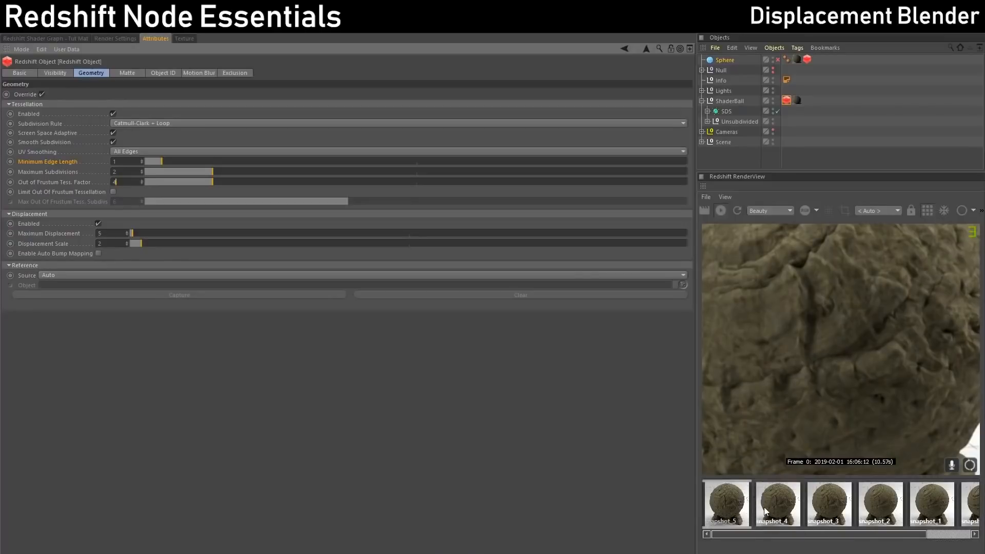
pyautogui.scroll(-3, 835, 355)
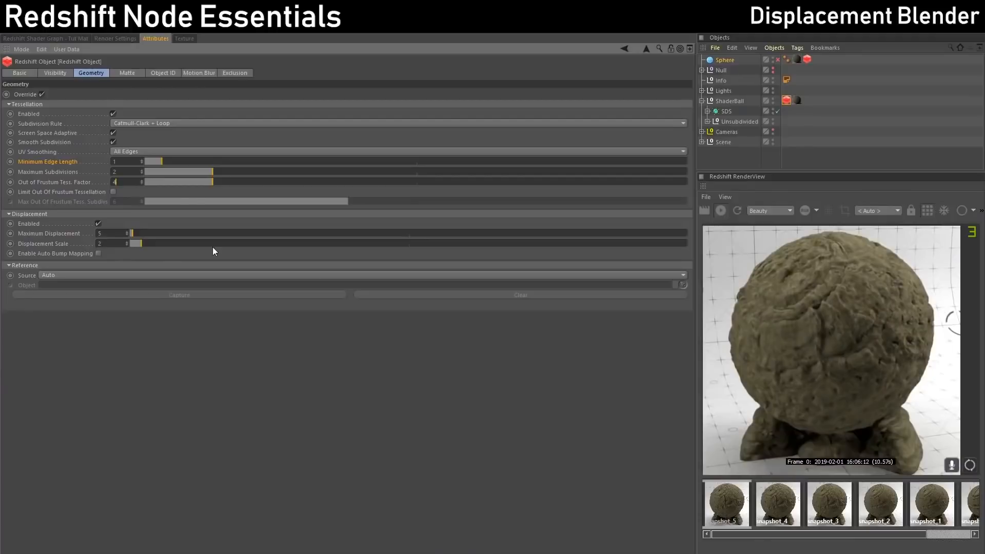
# Set the ShaderBall tag's Maximum Subdivisions to 4.
pyautogui.doubleClick(125, 173)
pyautogui.write('4')
pyautogui.press('Return')
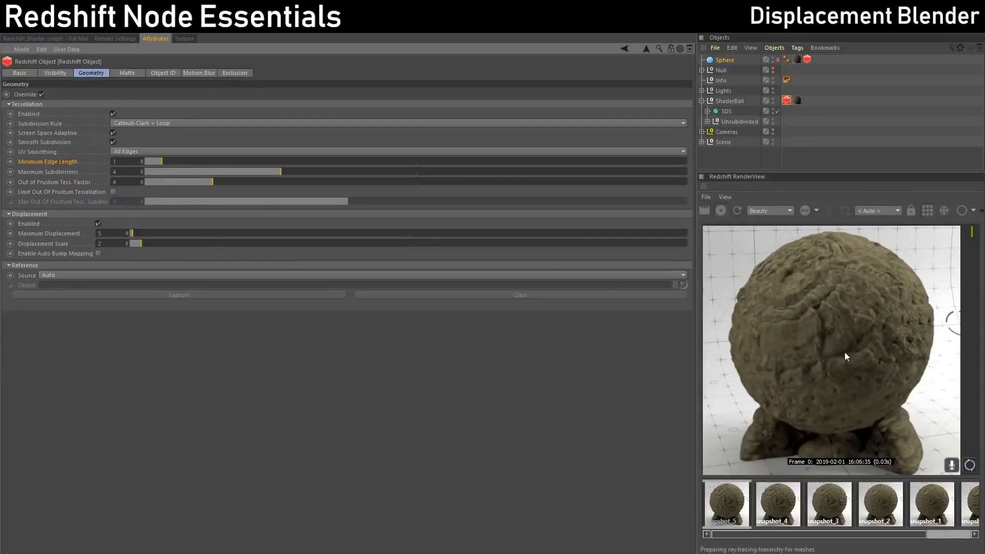
# Compare the surface detail of the new ShaderBall render with snapshot_4 up close.
pyautogui.scroll(3, 847, 349)
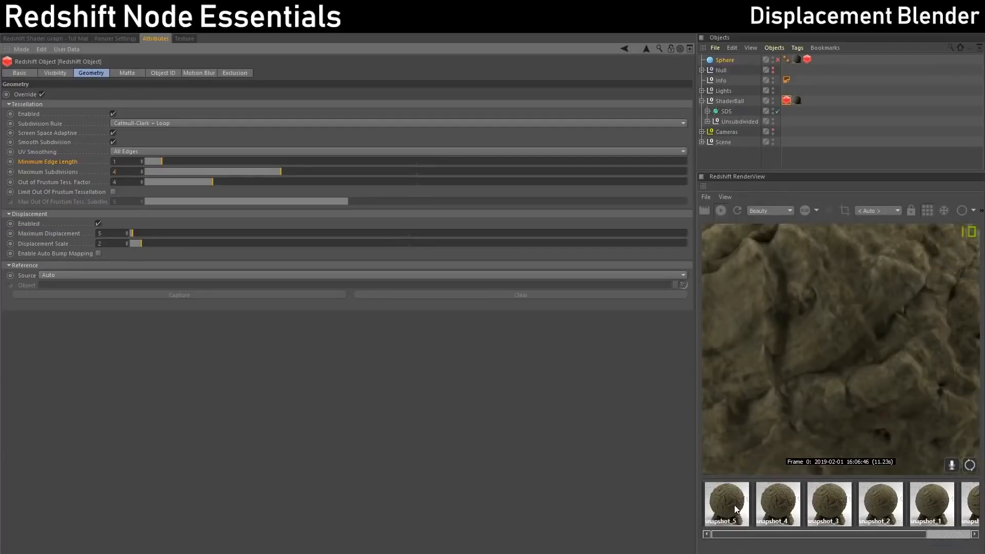
pyautogui.click(779, 508)
pyautogui.doubleClick(779, 508)
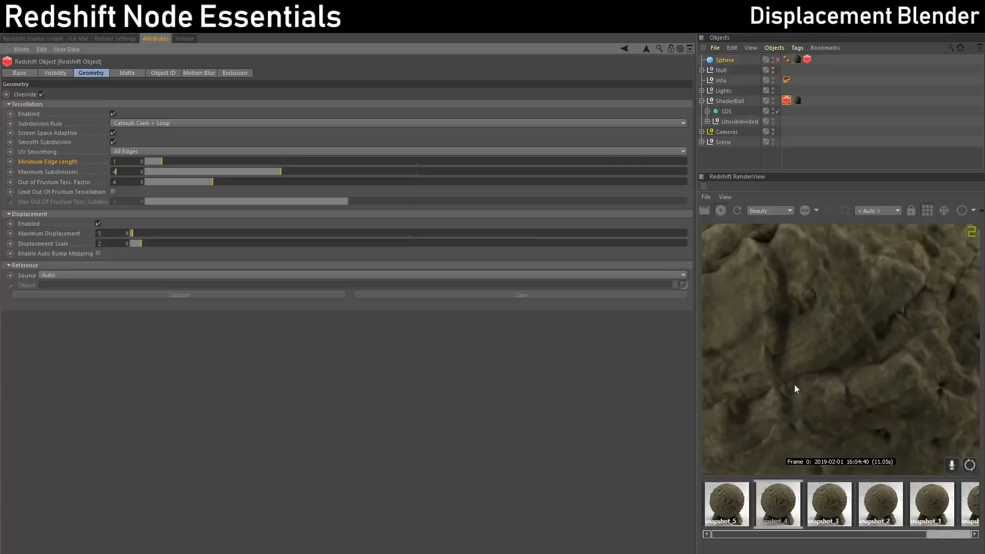
pyautogui.scroll(-1, 794, 384)
pyautogui.click(779, 504)
pyautogui.scroll(-3, 780, 411)
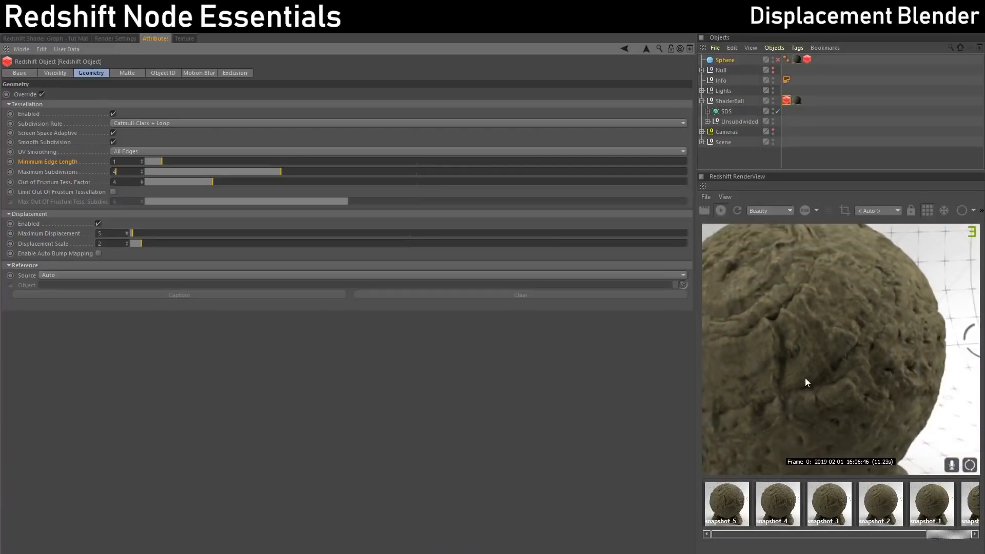
pyautogui.scroll(-3, 805, 382)
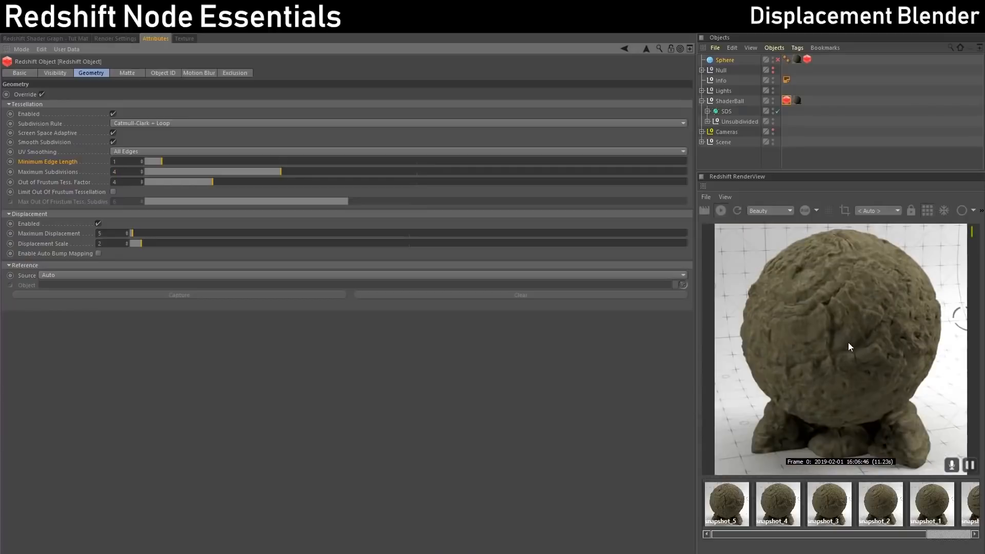
# Keep Maximum Subdivisions at 4, enable Auto Bump Mapping on the ShaderBall's tag and store a snapshot of the render.
pyautogui.doubleClick(131, 172)
pyautogui.write('4')
pyautogui.click(98, 253)
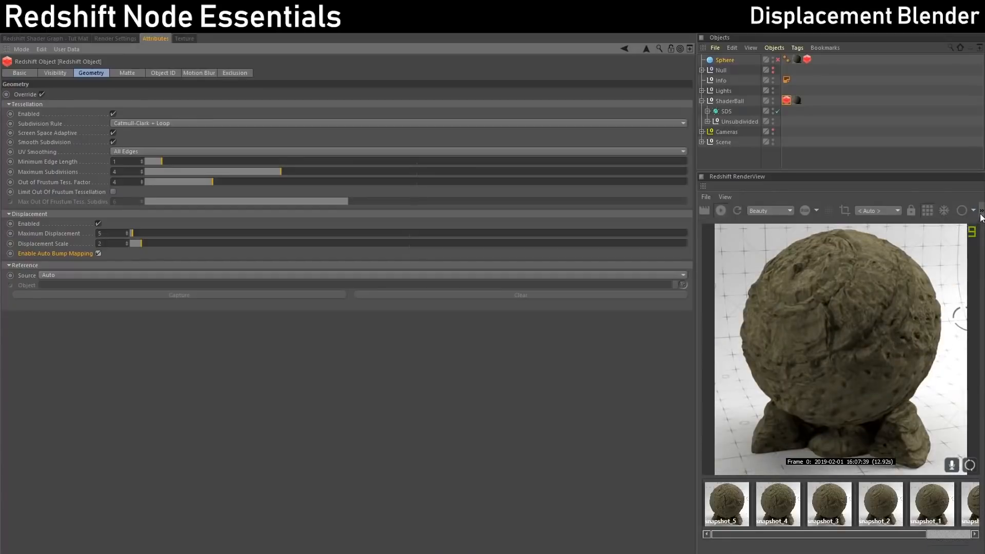
pyautogui.click(725, 230)
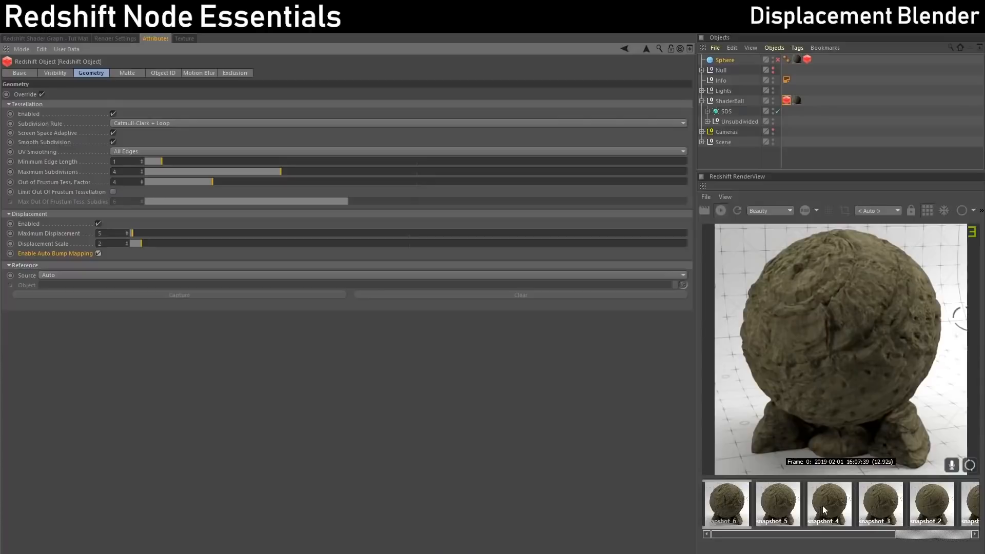
# Compare snapshot_4 and snapshot_6 repeatedly to examine how Auto Bump Mapping affects the ShaderBall's surface detail.
pyautogui.click(839, 508)
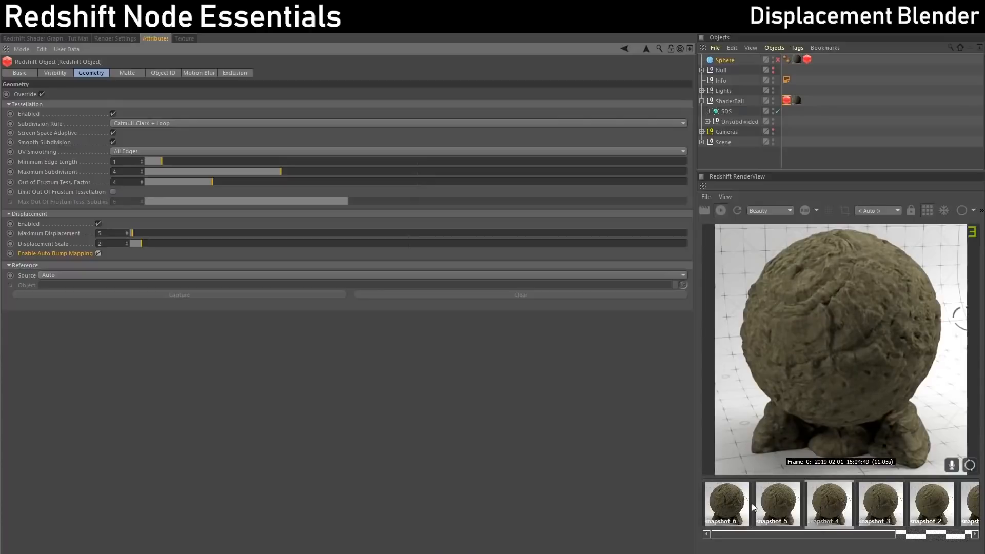
pyautogui.click(735, 508)
pyautogui.click(839, 508)
pyautogui.click(740, 504)
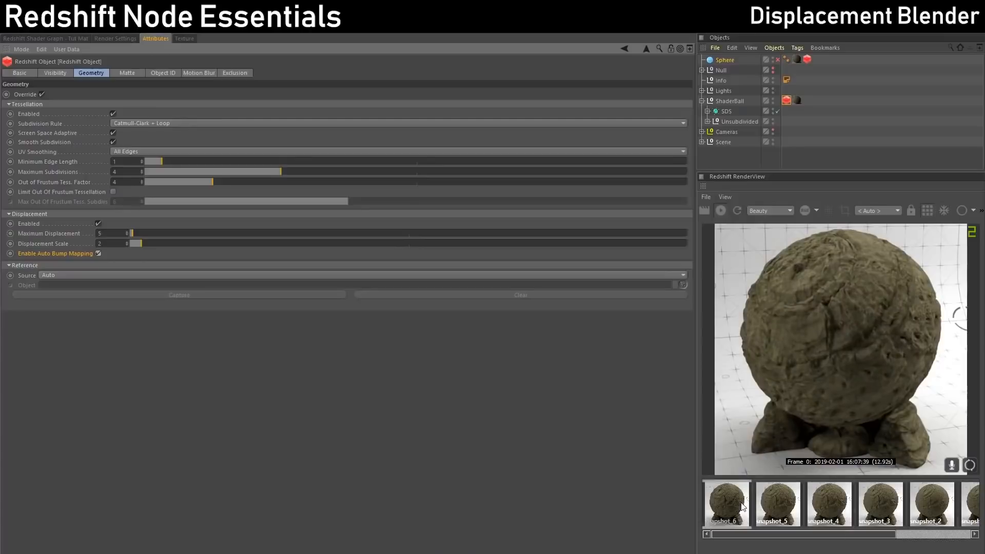
pyautogui.click(840, 506)
pyautogui.click(727, 501)
pyautogui.click(845, 507)
pyautogui.click(722, 501)
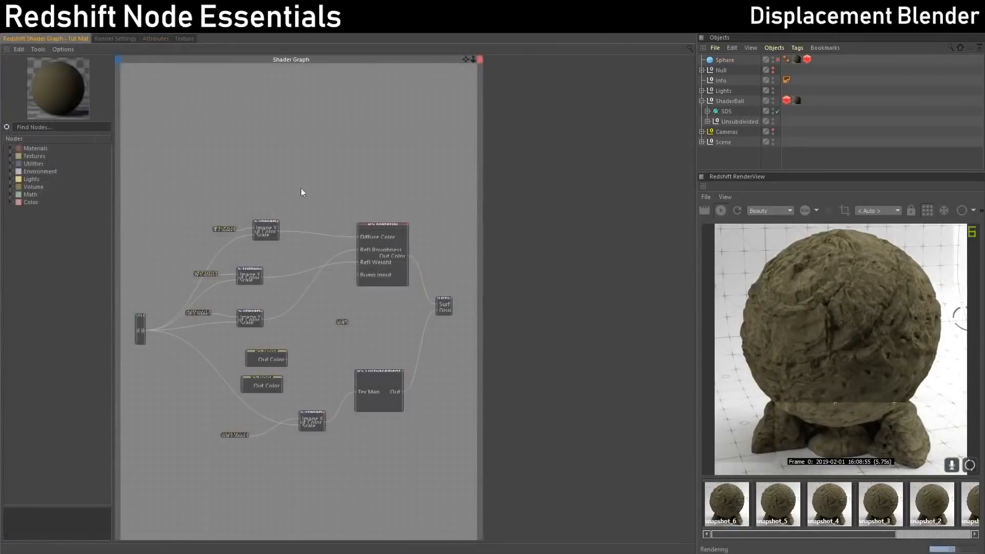
# Find the Displacement Blender node and add it to the shader graph near the existing Displacement node.
pyautogui.click(52, 127)
pyautogui.write('d')
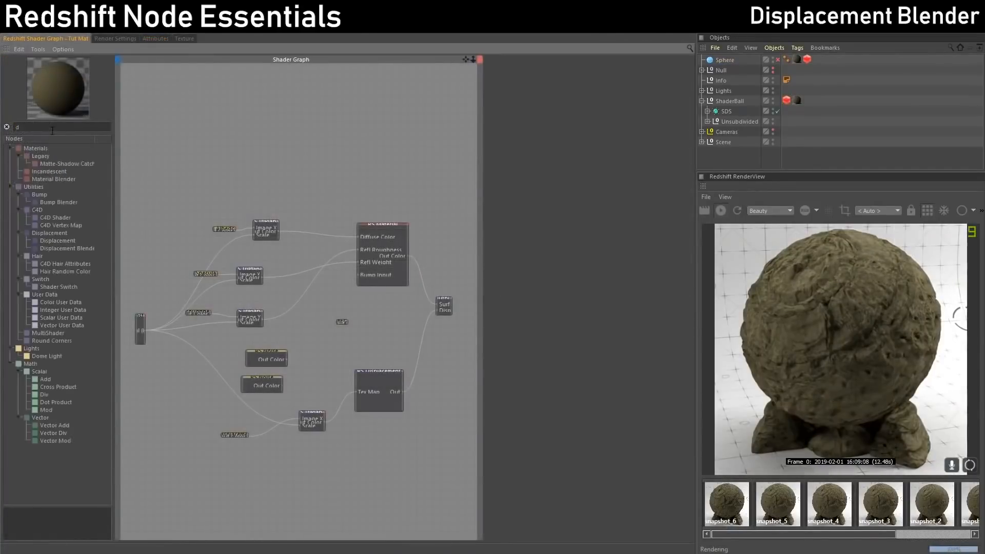
pyautogui.write('ispla')
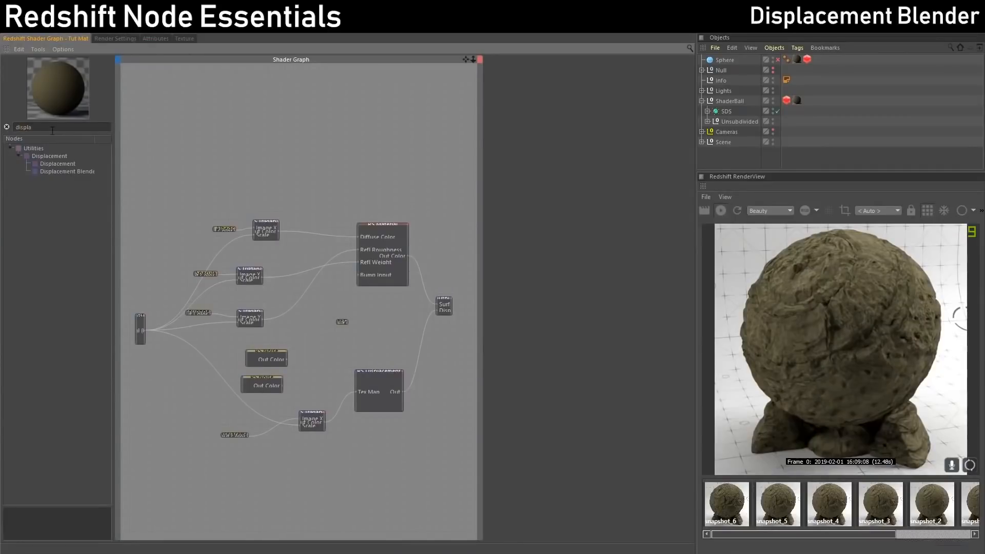
pyautogui.write('c')
pyautogui.moveTo(58, 172); pyautogui.dragTo(434, 359)
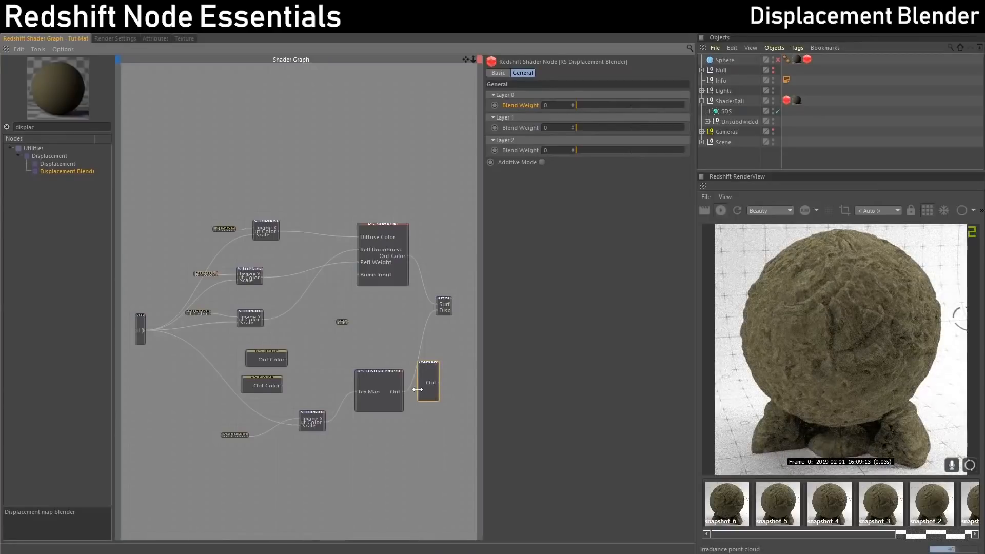
pyautogui.moveTo(408, 363); pyautogui.dragTo(412, 329)
# Route the Displacement node into the Displacement Blender's Base Input and the blender into the Output's displacement, spacing the nodes apart.
pyautogui.click(401, 392)
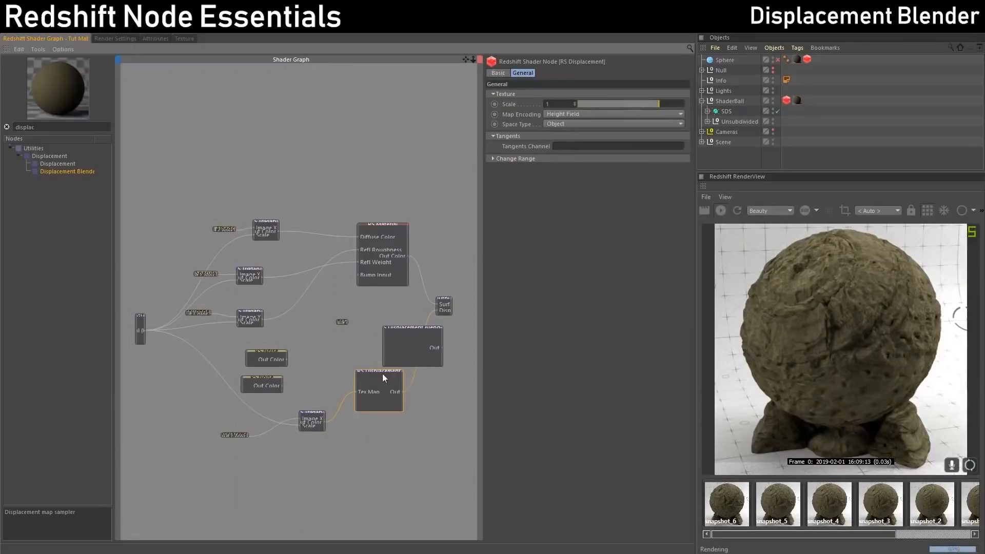
pyautogui.moveTo(383, 374); pyautogui.dragTo(371, 395)
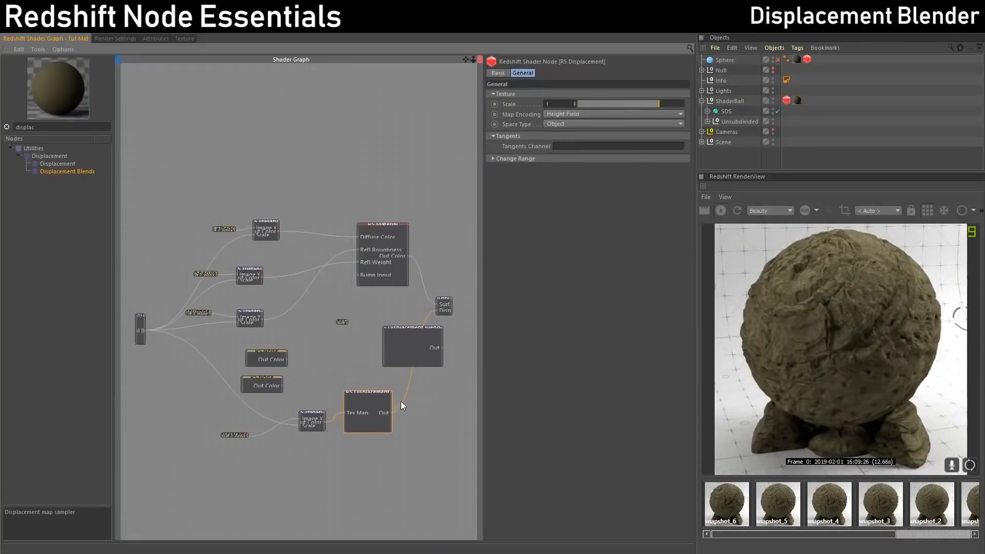
pyautogui.moveTo(383, 331); pyautogui.dragTo(423, 334)
pyautogui.click(442, 349)
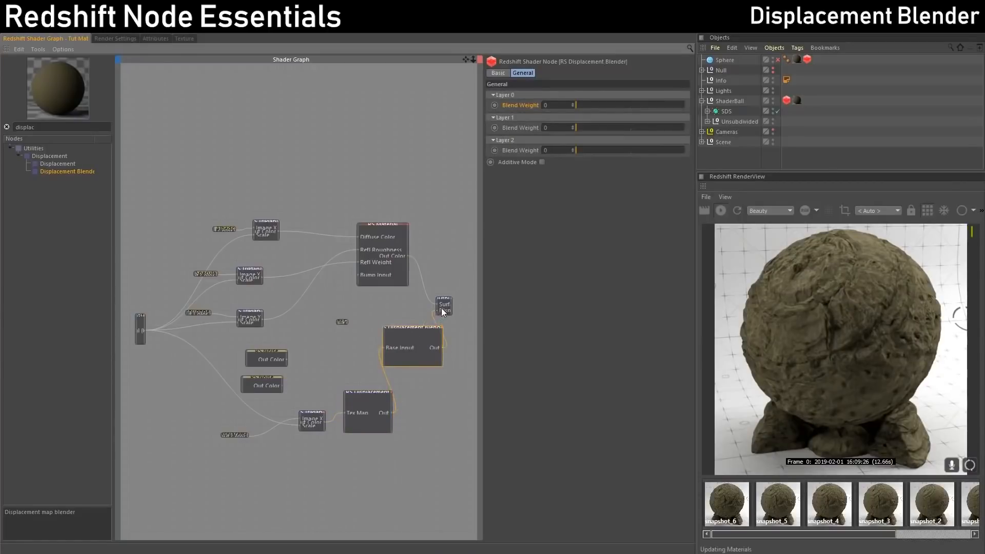
pyautogui.moveTo(442, 298); pyautogui.dragTo(457, 275)
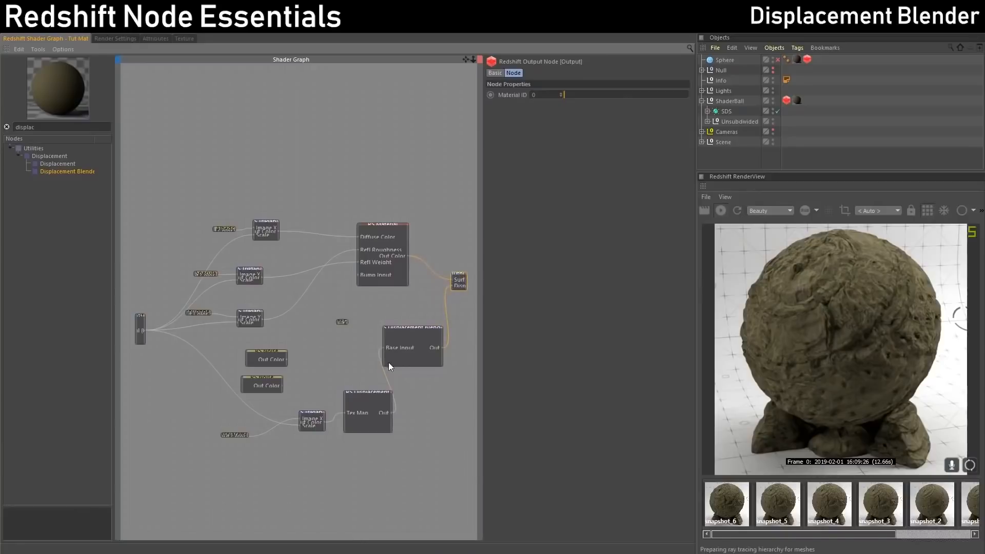
# Duplicate the Displacement node and connect the copy to the Displacement Blender's Displace Input 0 on Layer 0.
pyautogui.click(365, 392)
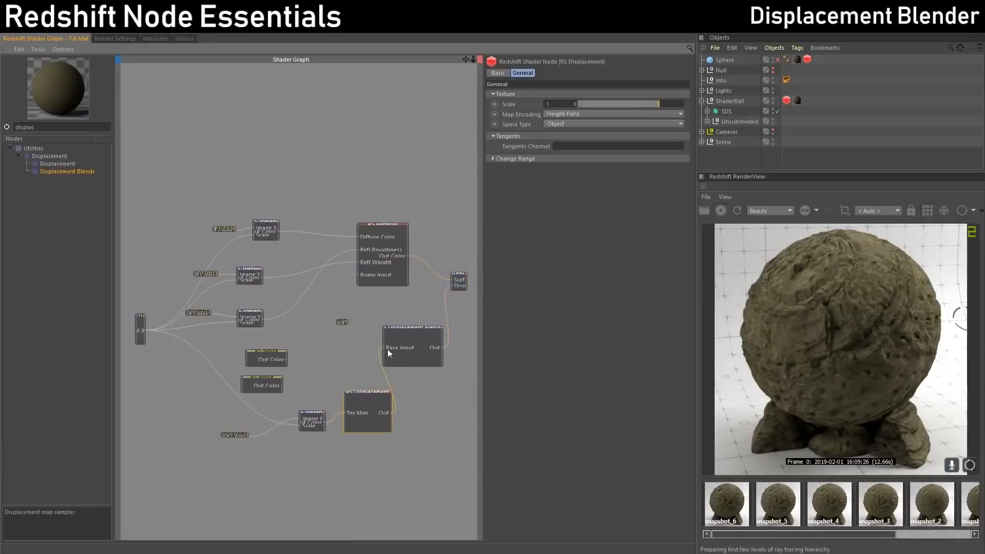
pyautogui.click(416, 331)
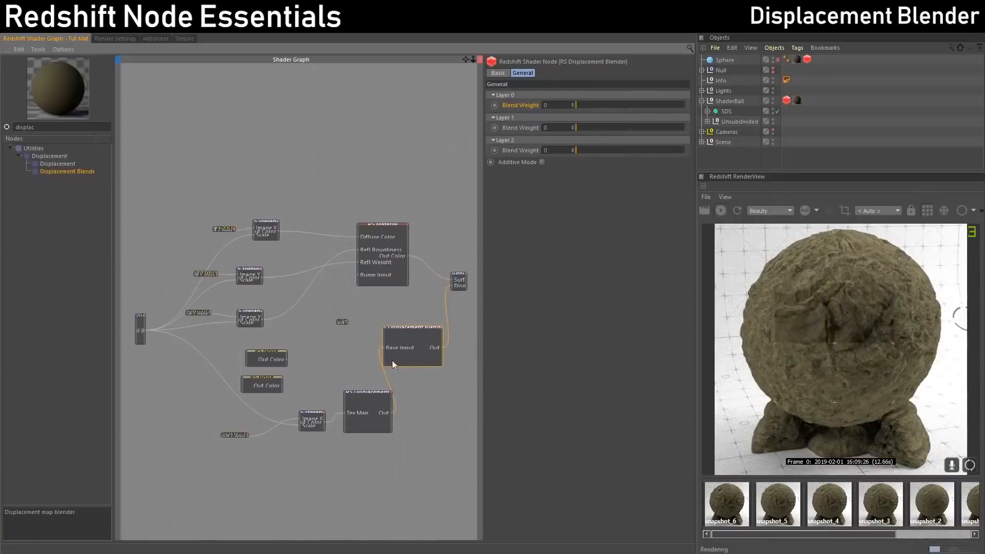
pyautogui.click(362, 392)
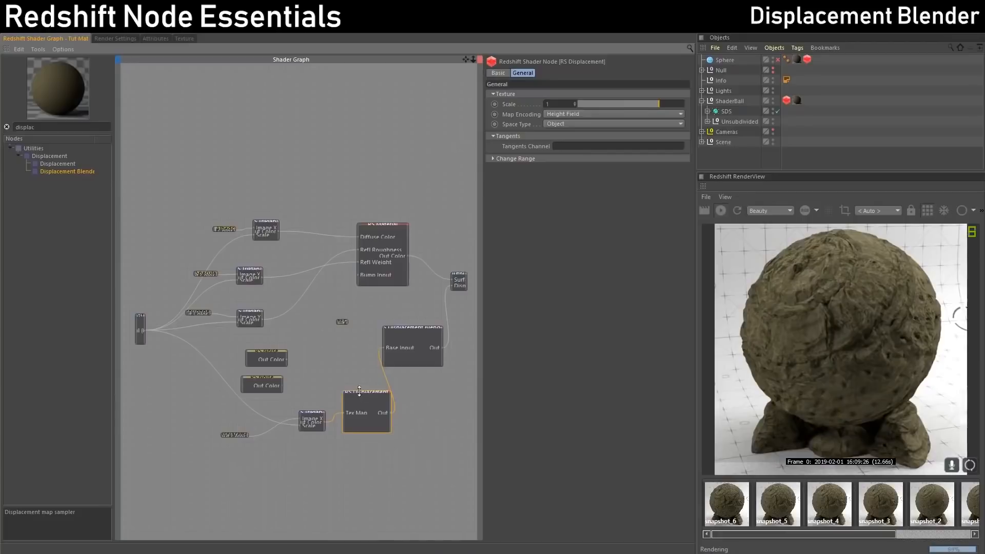
pyautogui.keyDown('ctrl'); pyautogui.moveTo(359, 392); pyautogui.dragTo(383, 328); pyautogui.keyUp('ctrl')
pyautogui.moveTo(398, 344)
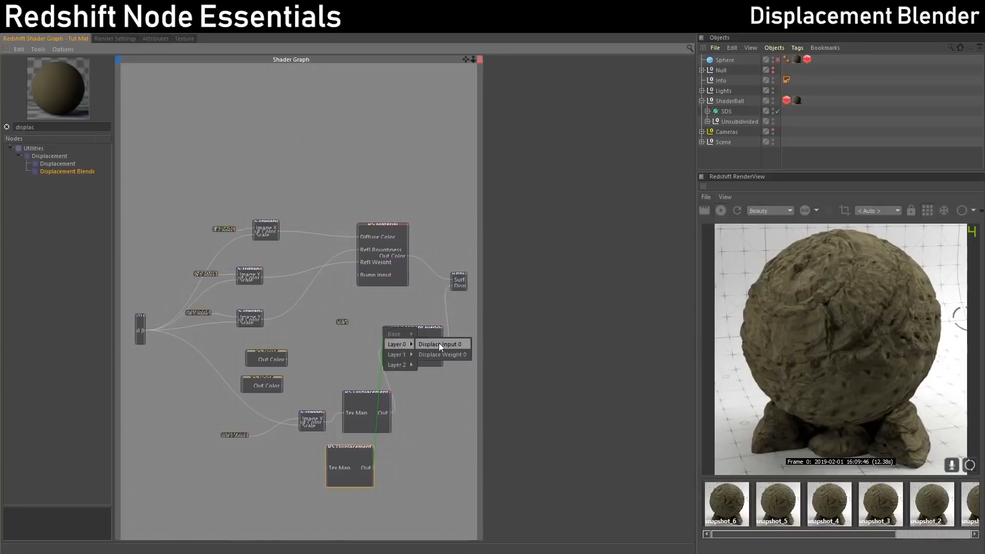
pyautogui.click(456, 344)
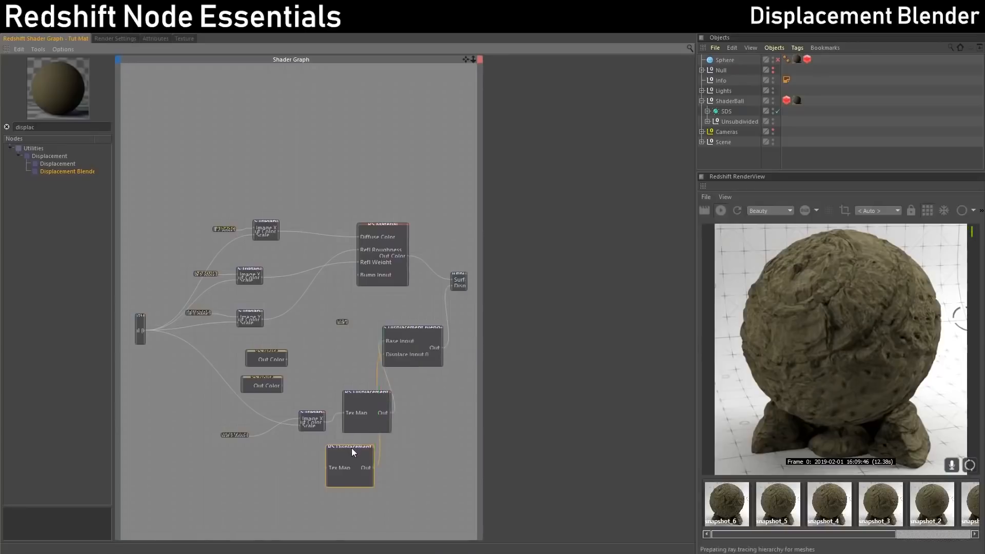
# Connect the Noise node with Overall Scale 2 to the duplicated Displacement node's Tex Map, placing it beside that node.
pyautogui.moveTo(352, 448); pyautogui.dragTo(377, 456)
pyautogui.moveTo(269, 352); pyautogui.dragTo(284, 390)
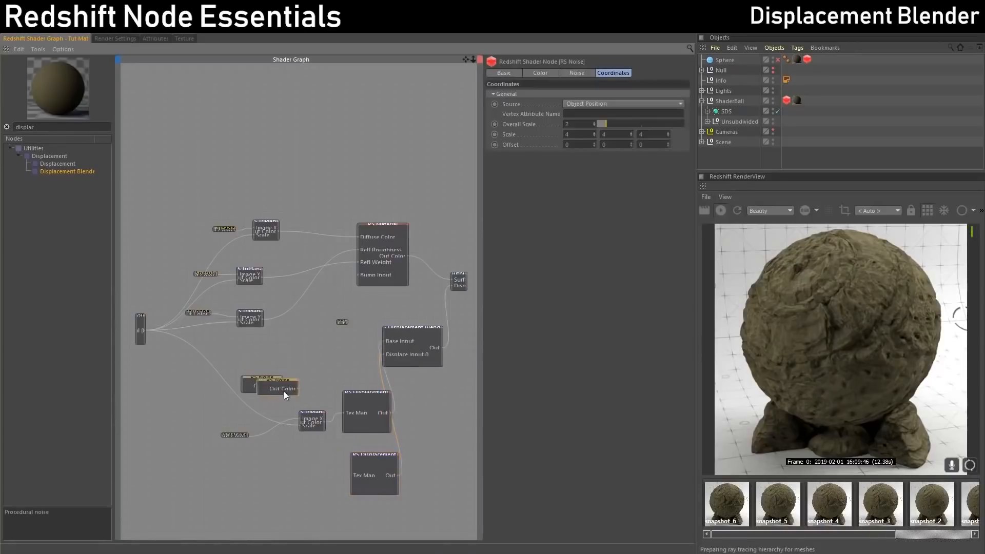
pyautogui.moveTo(271, 475); pyautogui.dragTo(269, 477)
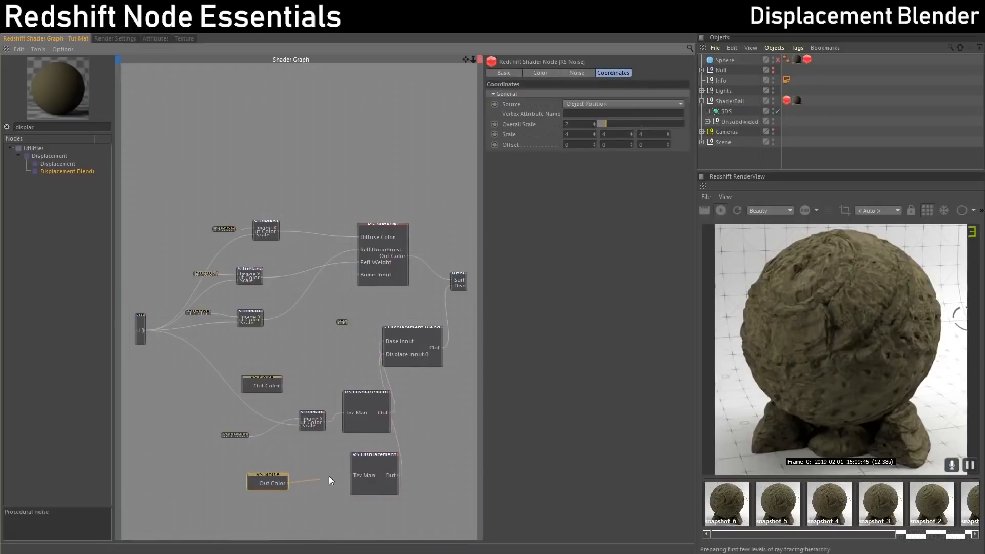
pyautogui.moveTo(352, 470); pyautogui.dragTo(351, 476)
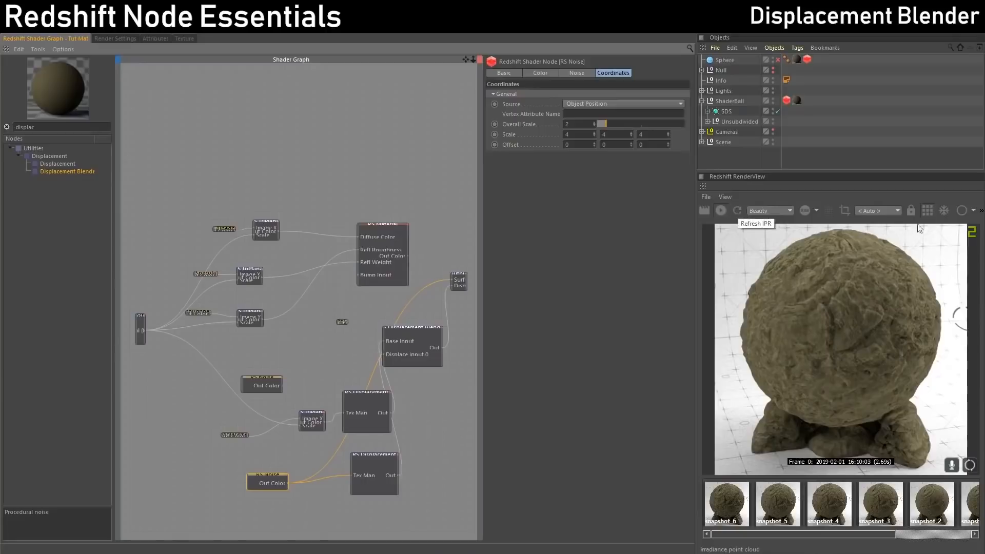
# Preview the Noise pattern directly on the ShaderBall's surface and review the Displacement and blender nodes.
pyautogui.click(926, 212)
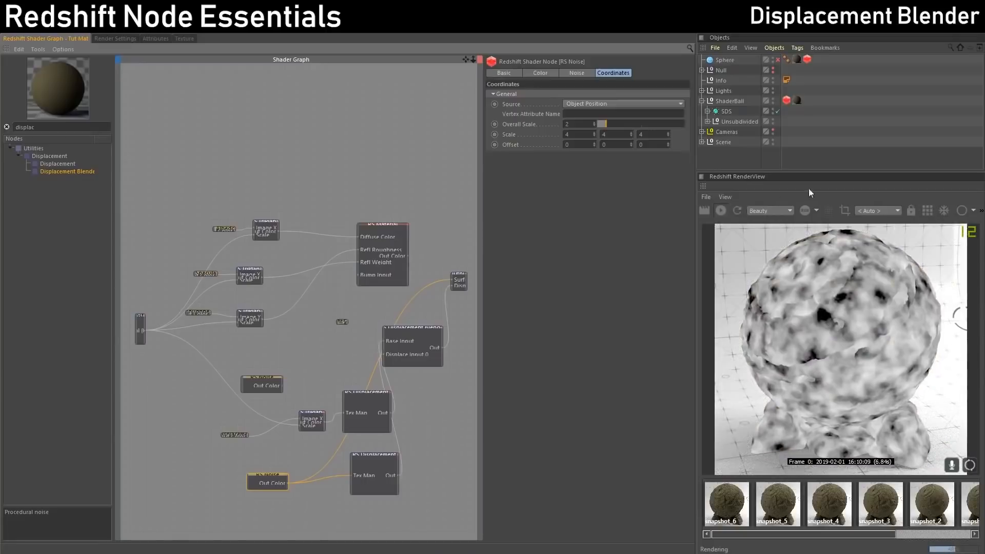
pyautogui.click(736, 211)
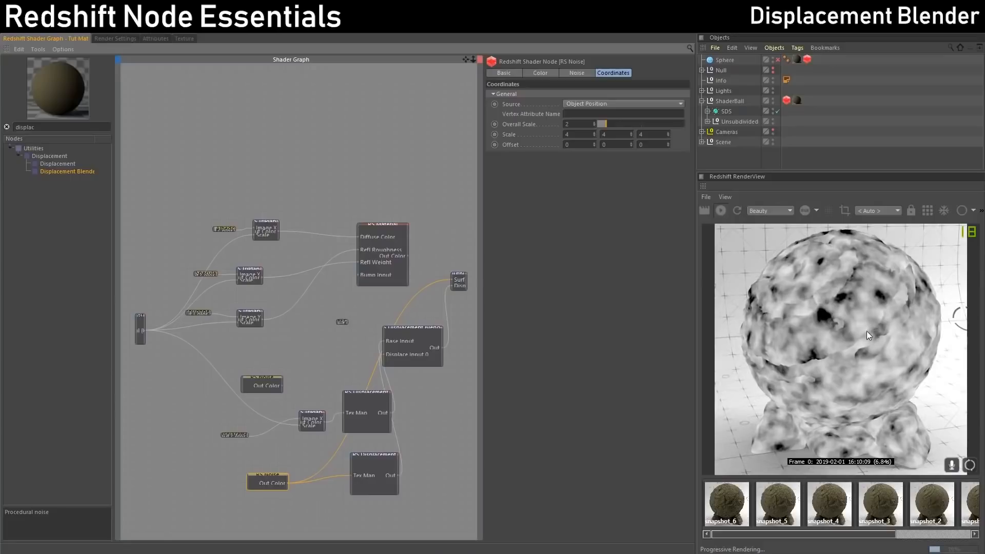
pyautogui.click(371, 456)
pyautogui.moveTo(367, 393); pyautogui.dragTo(333, 368)
pyautogui.click(411, 328)
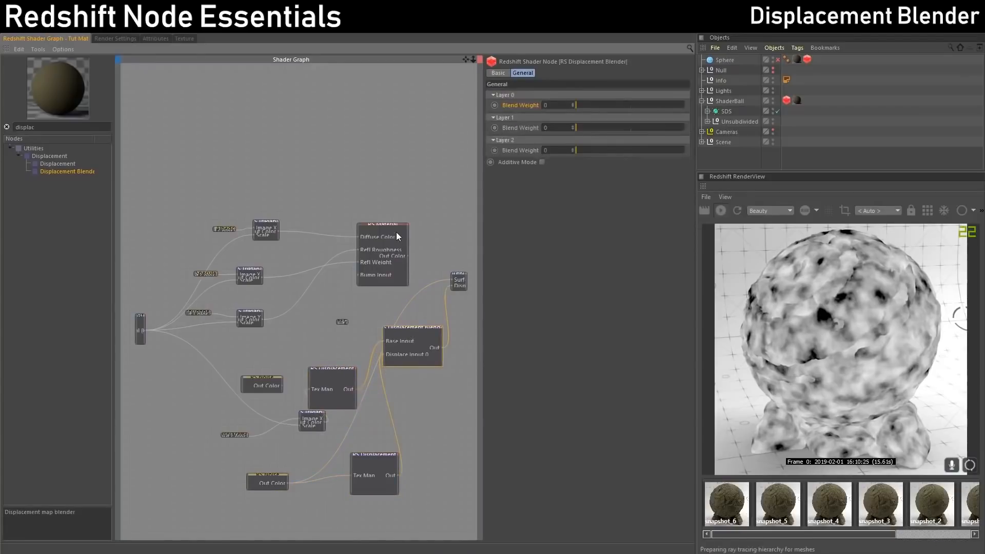
# Reconnect the RS Material to the Output's surface and set the Displacement Blender's Layer 0 Blend Weight to 1.
pyautogui.click(396, 233)
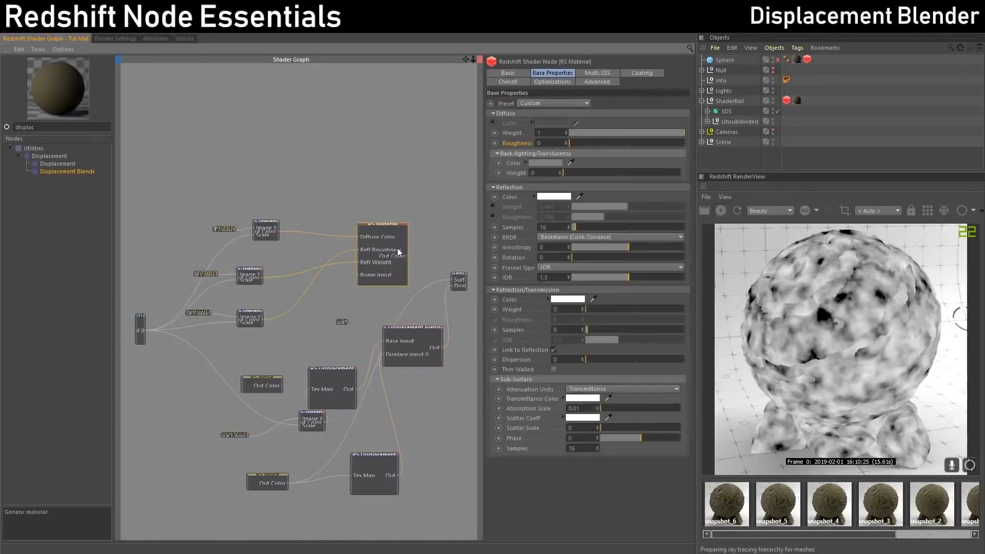
pyautogui.click(410, 341)
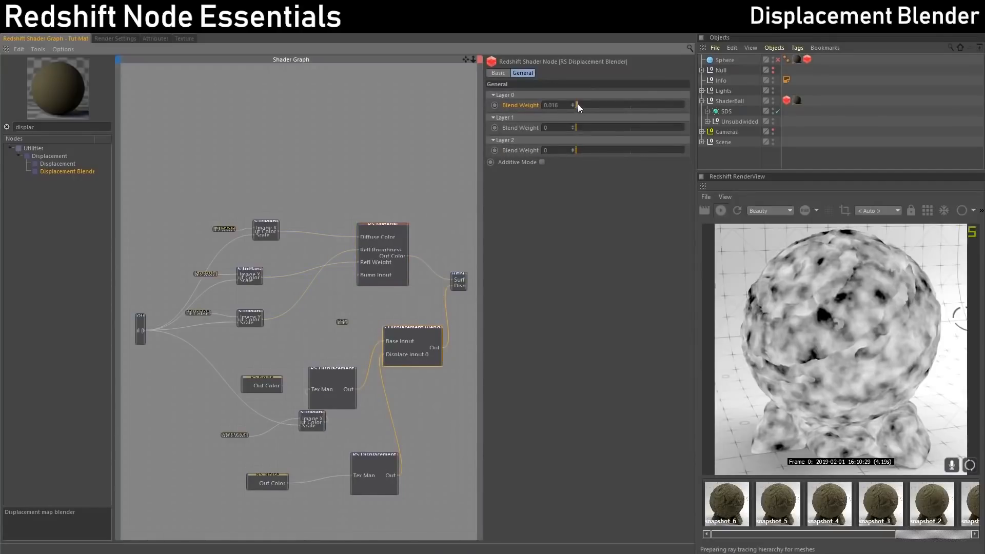
pyautogui.moveTo(577, 104); pyautogui.dragTo(696, 112)
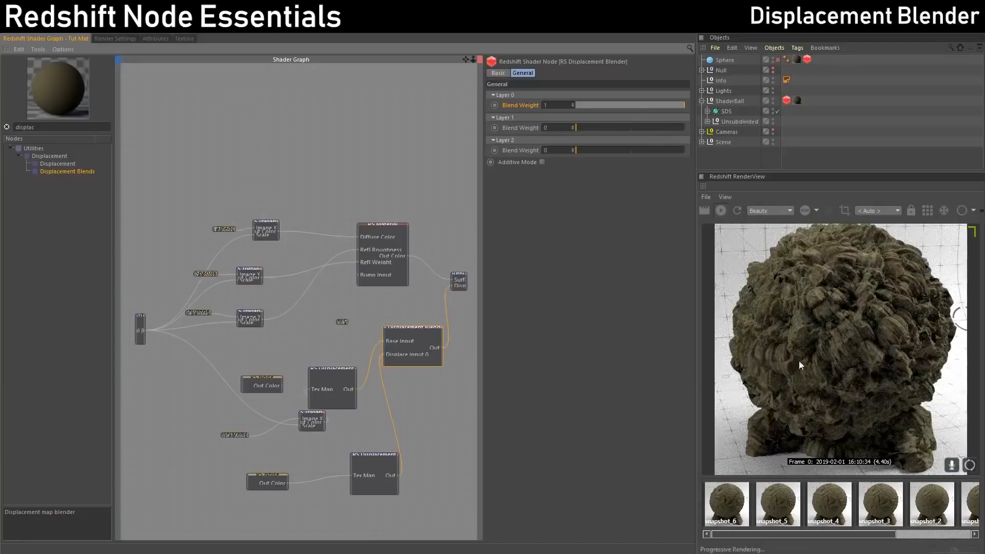
# Set the Scale of the Noise-driven Displacement node to 0.2.
pyautogui.click(270, 476)
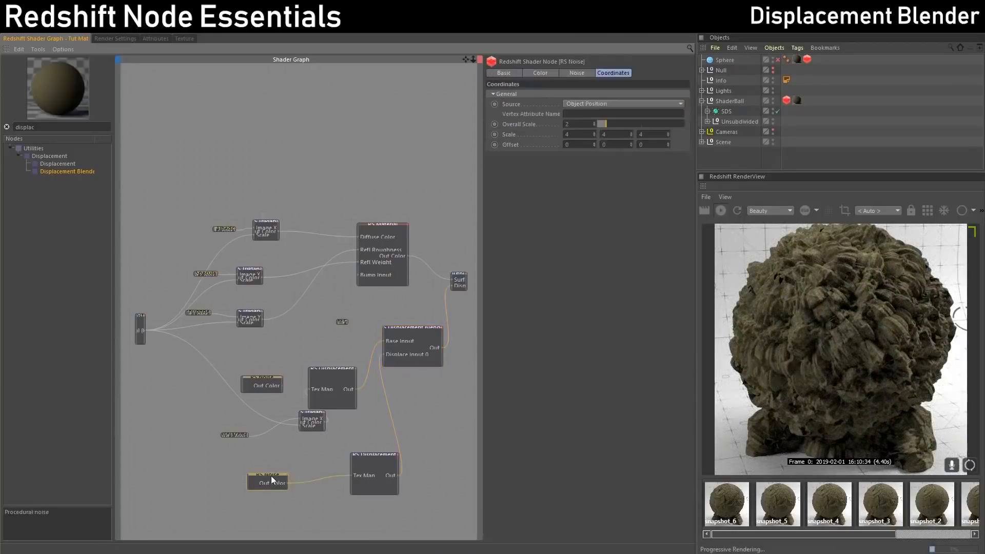
pyautogui.click(373, 455)
pyautogui.click(549, 104)
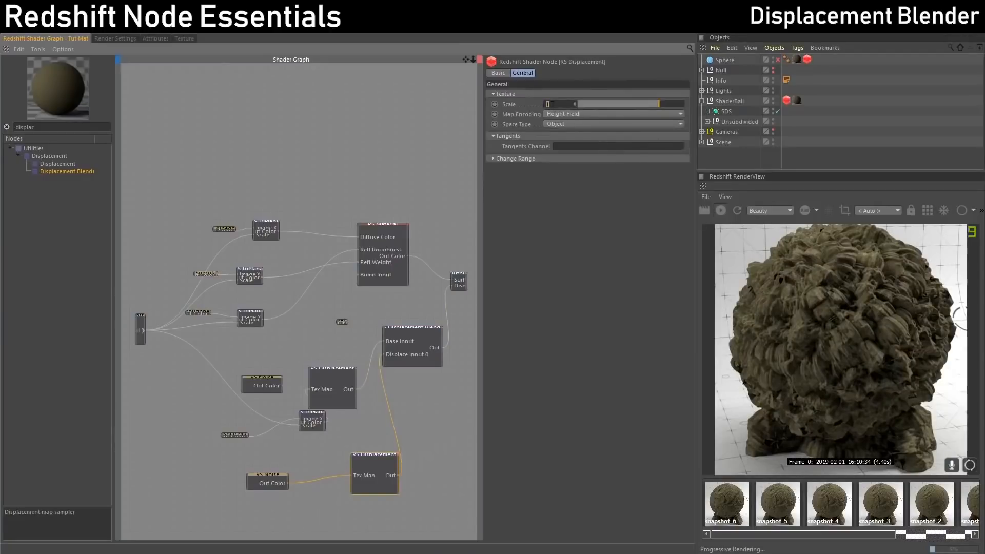
pyautogui.press('BackSpace')
pyautogui.write('0.2')
pyautogui.press('Return')
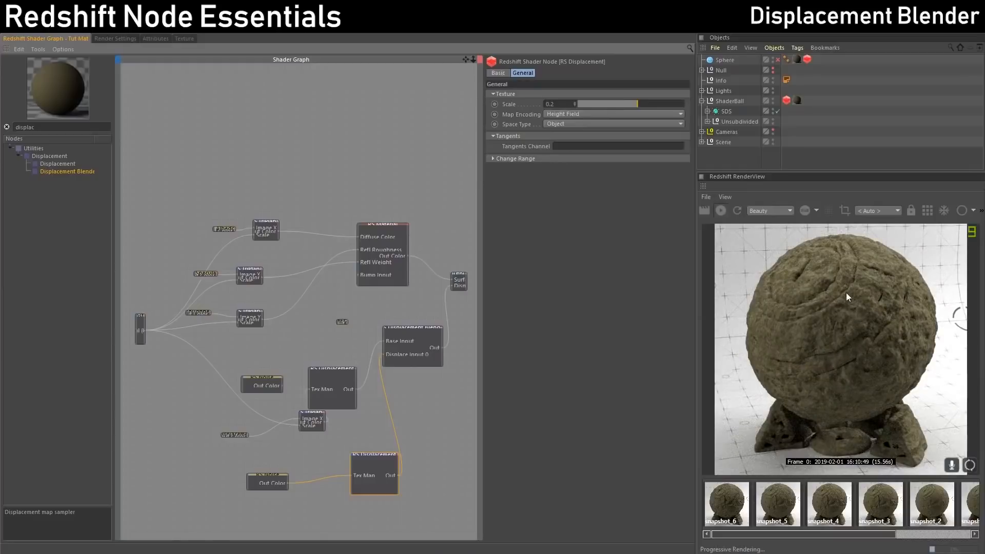
# Enable Additive Mode on the Displacement Blender so the noise layer adds to the base displacement.
pyautogui.click(433, 328)
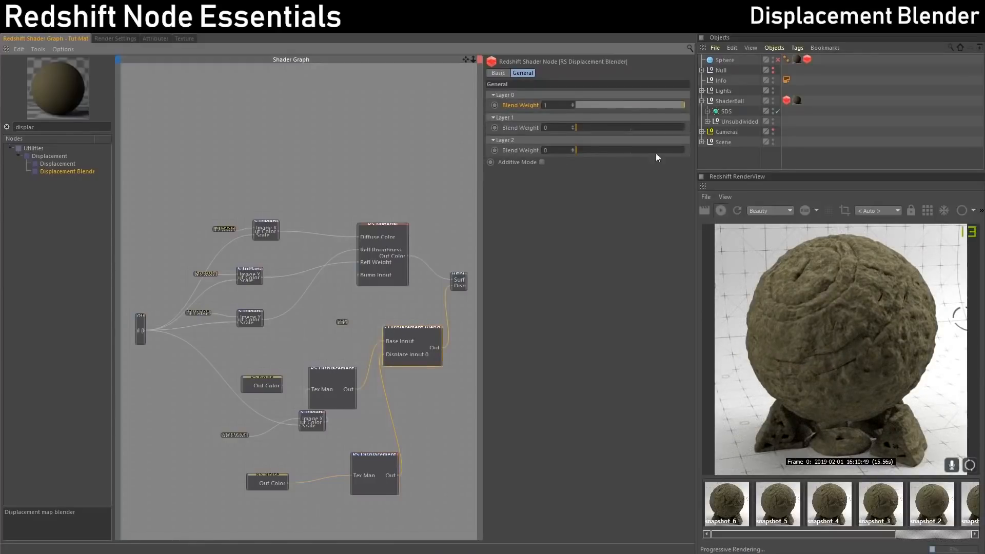
pyautogui.click(335, 370)
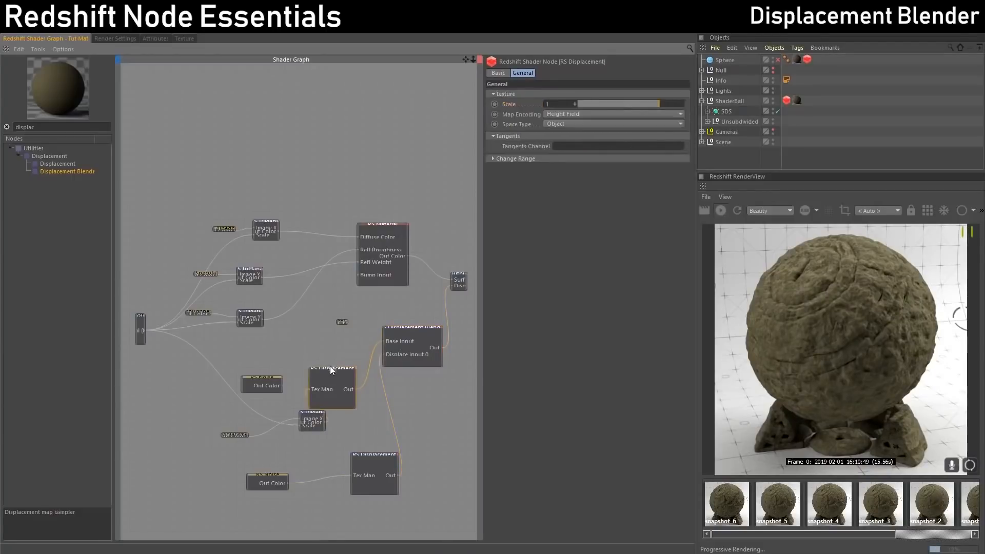
pyautogui.moveTo(331, 368); pyautogui.dragTo(334, 360)
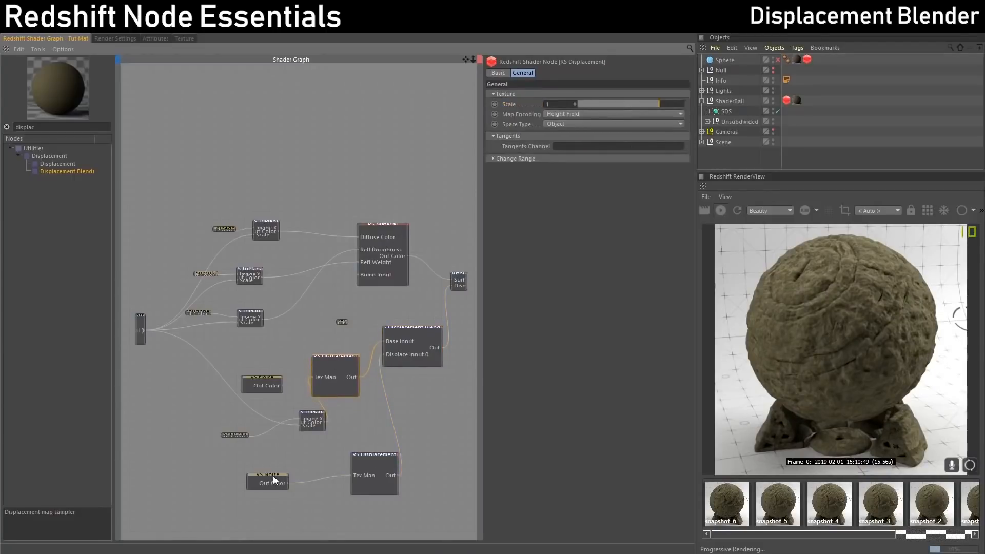
pyautogui.click(410, 328)
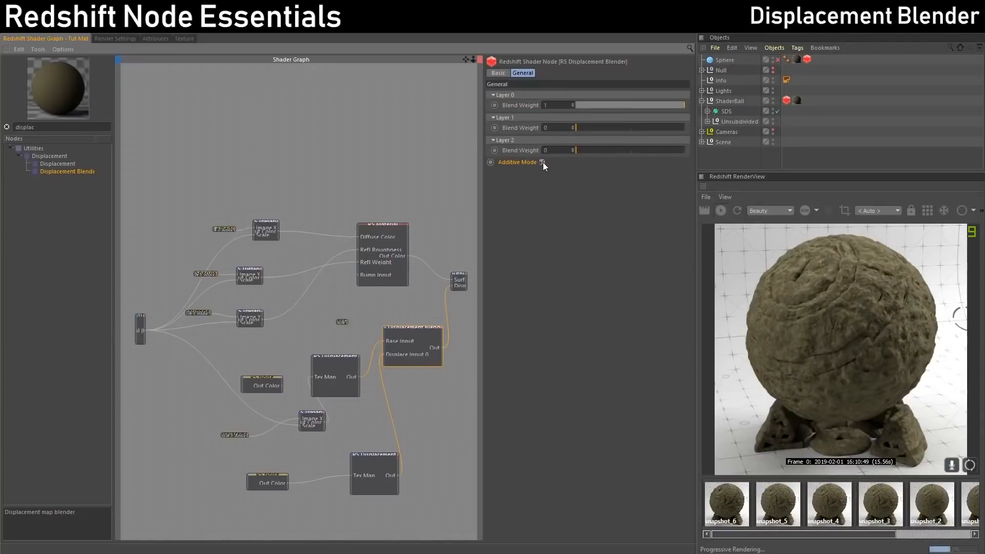
pyautogui.click(542, 162)
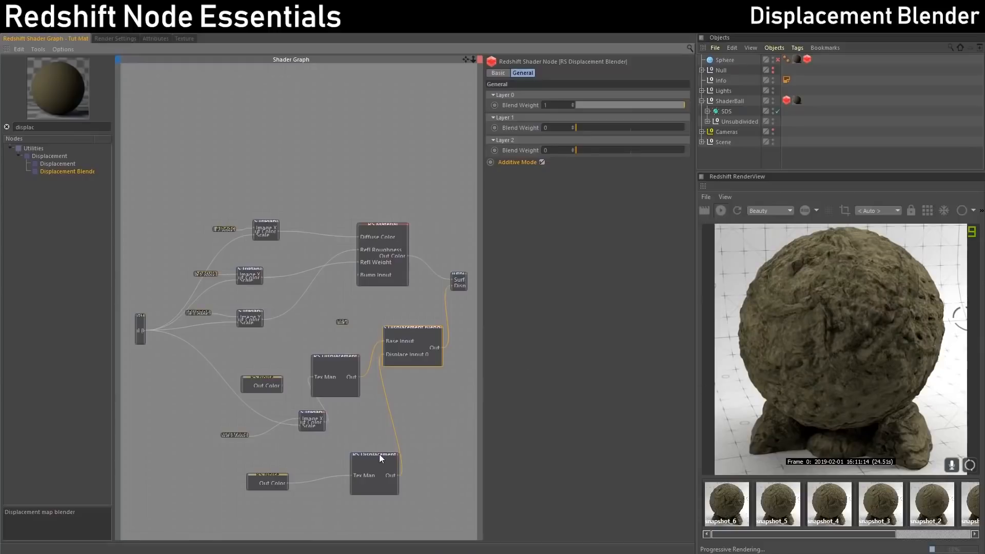
# Expose the Displacement Blender's Displace Weight 0 input and rearrange the Displacement and TriPlanar nodes around it.
pyautogui.moveTo(380, 454); pyautogui.dragTo(376, 452)
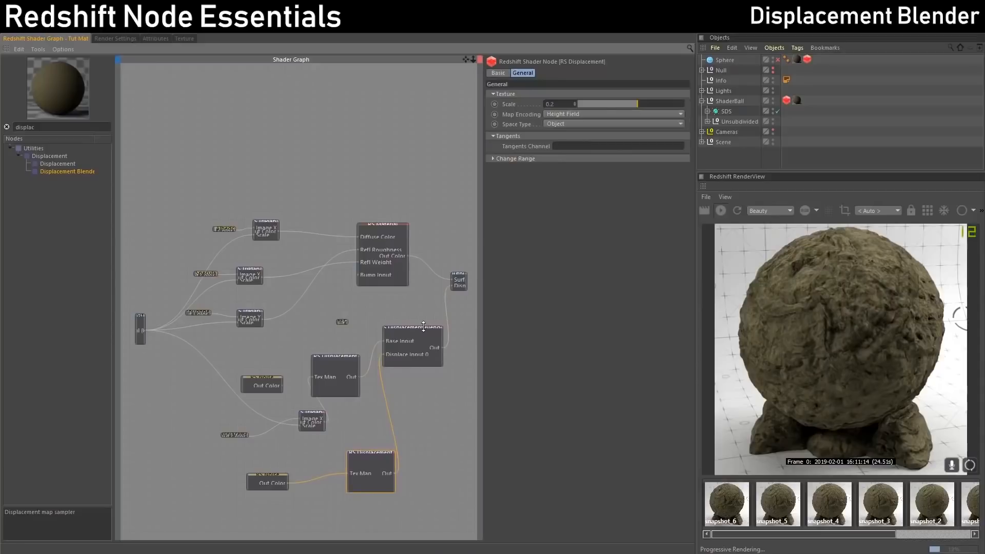
pyautogui.moveTo(416, 327); pyautogui.dragTo(423, 360)
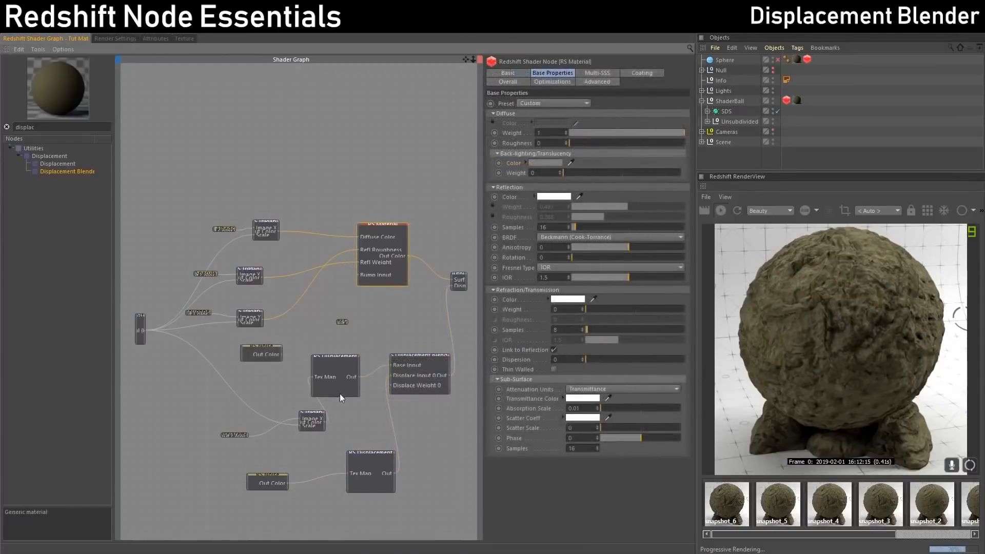
pyautogui.moveTo(339, 355); pyautogui.dragTo(343, 348)
pyautogui.click(312, 417)
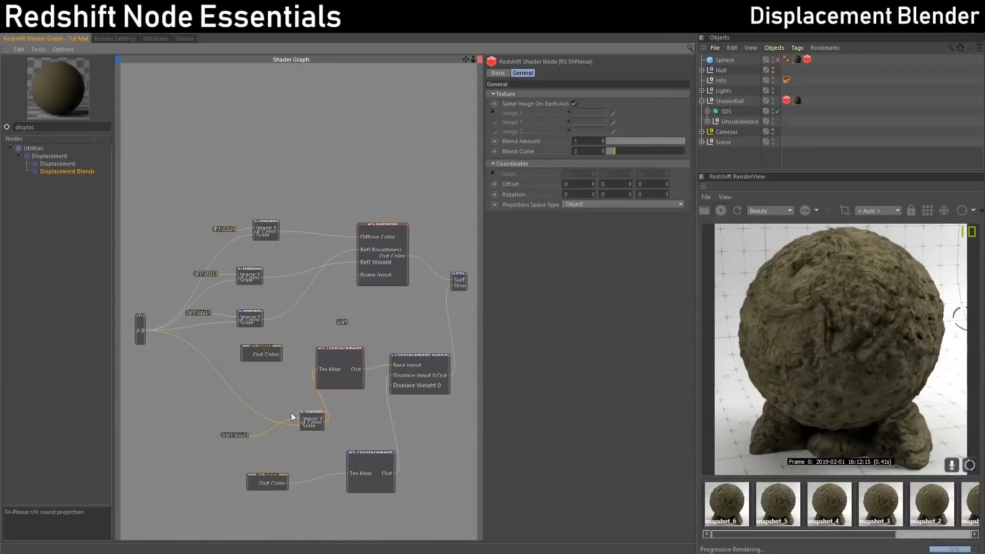
pyautogui.moveTo(310, 412); pyautogui.dragTo(284, 411)
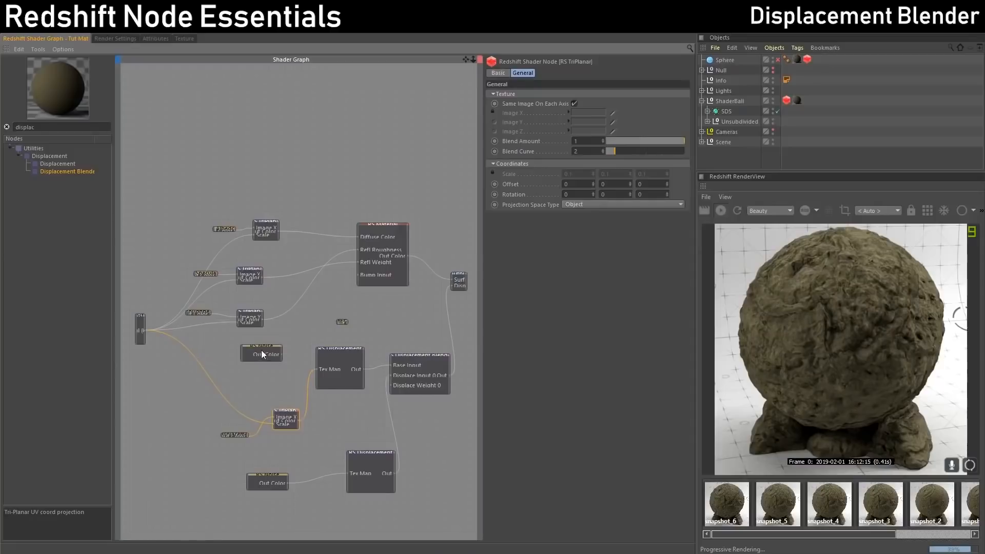
# Replace the Noise feeding the second Displacement's Tex Map with the Noise node whose Overall Scale is 50.
pyautogui.moveTo(260, 347); pyautogui.dragTo(331, 427)
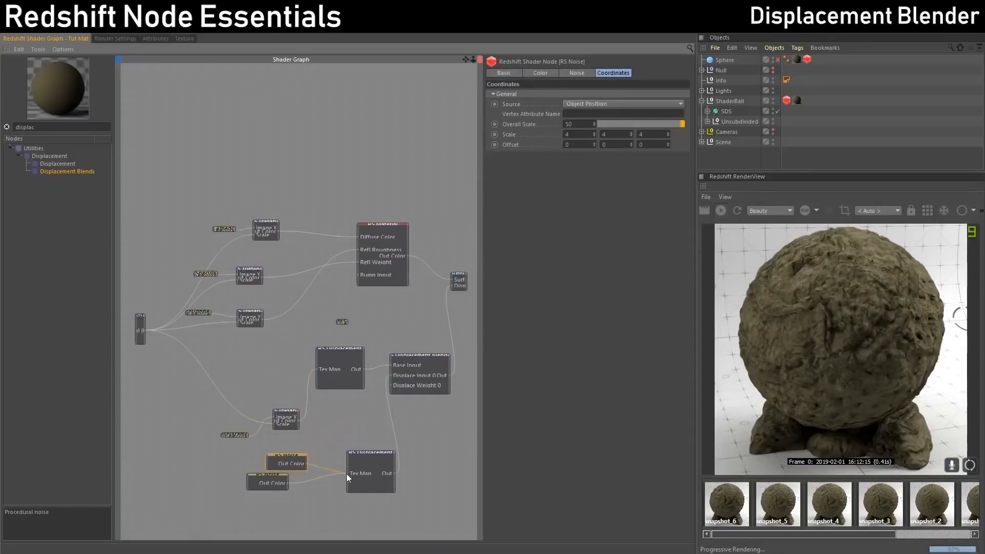
pyautogui.click(264, 475)
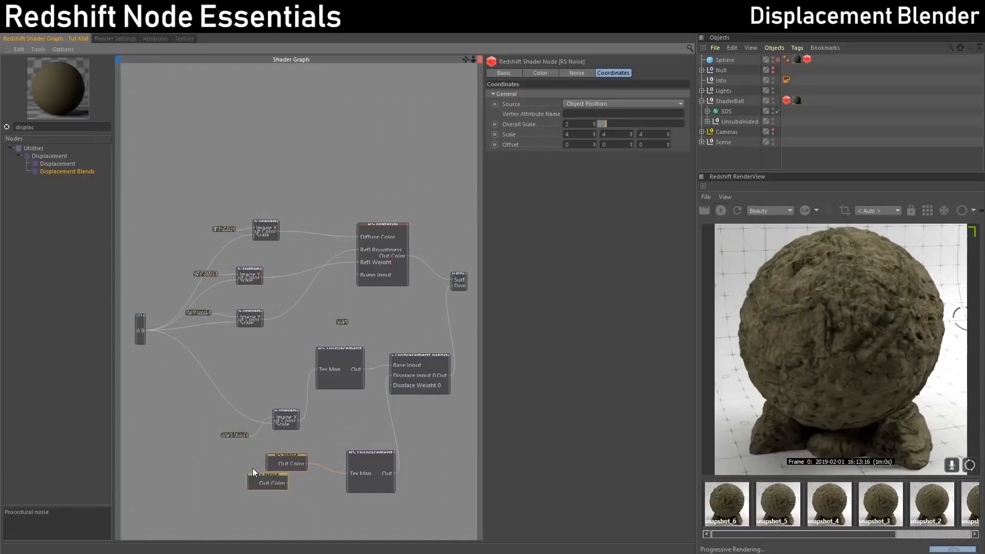
# Move the unconnected Noise node with Overall Scale 2 clear of the Noise feeding the second Displacement.
pyautogui.click(293, 460)
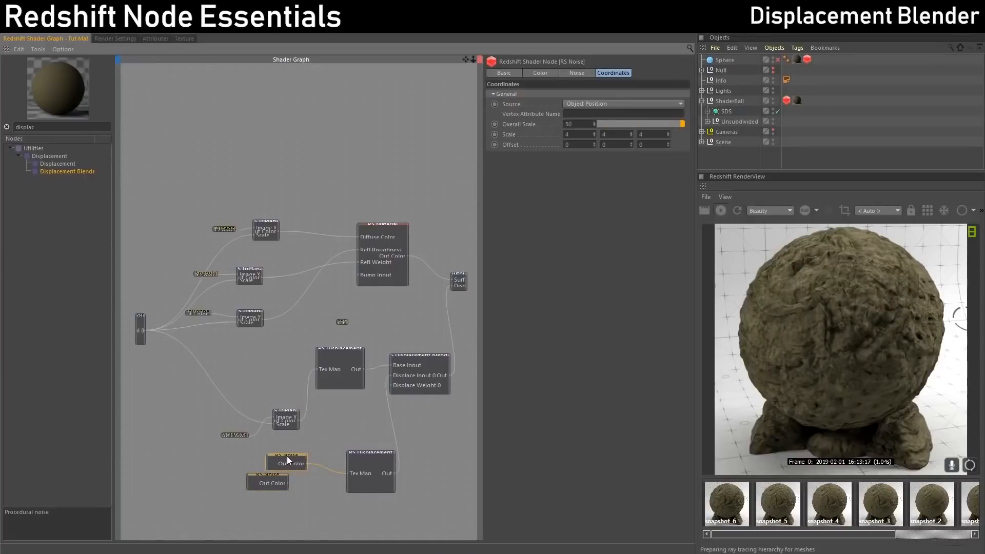
pyautogui.click(264, 476)
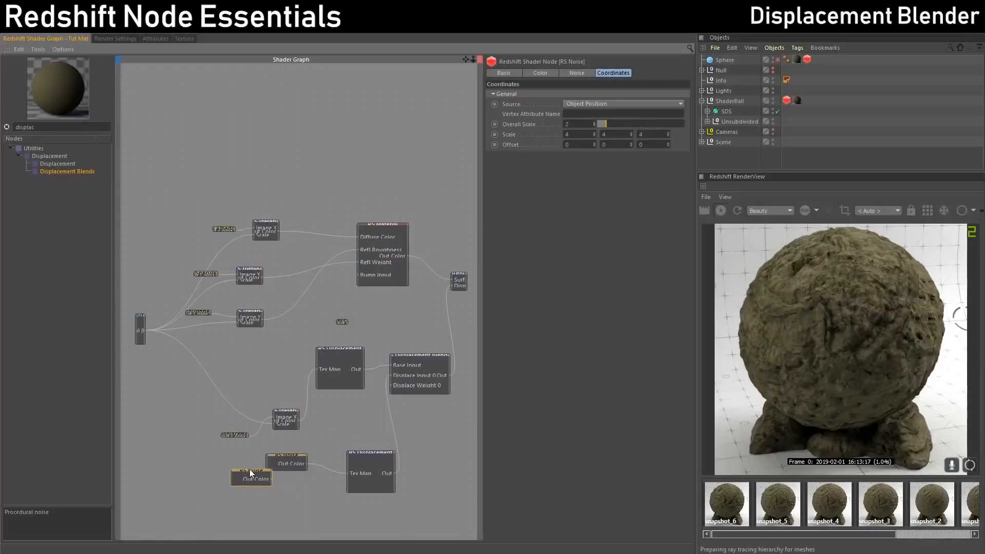
pyautogui.moveTo(267, 387); pyautogui.dragTo(267, 377)
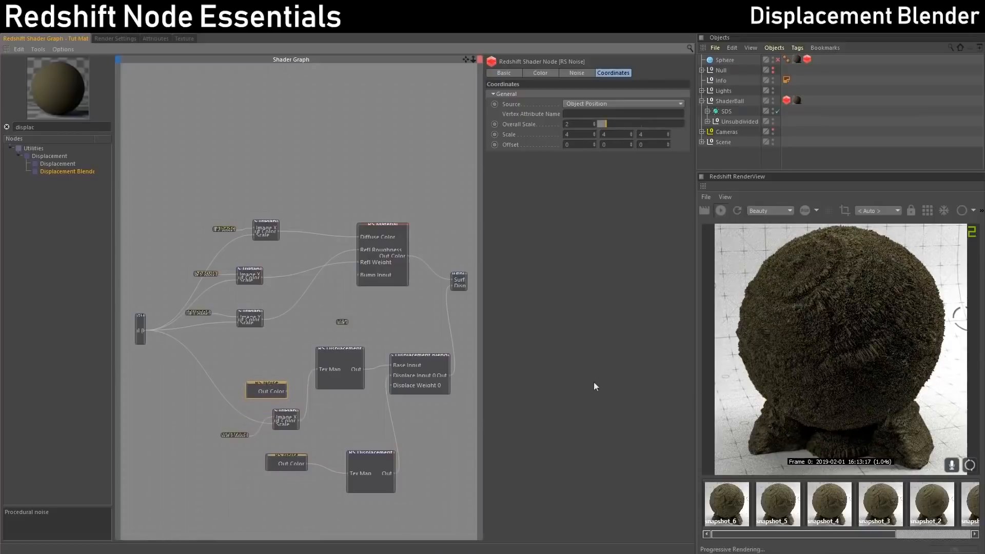
# Set the Scale of the Noise-driven Displacement node to 0.05.
pyautogui.click(368, 453)
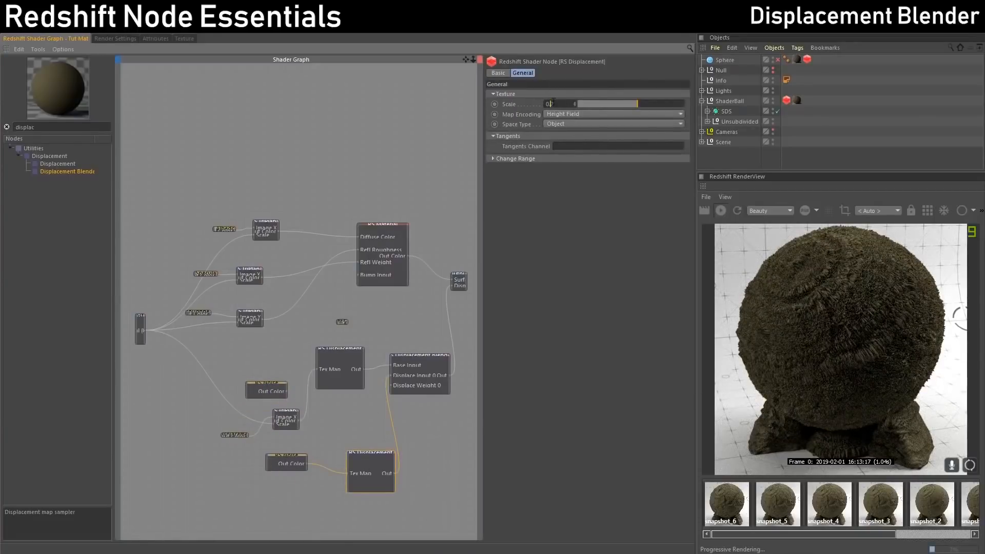
pyautogui.moveTo(550, 103); pyautogui.dragTo(570, 103)
pyautogui.write('5')
pyautogui.press('Return')
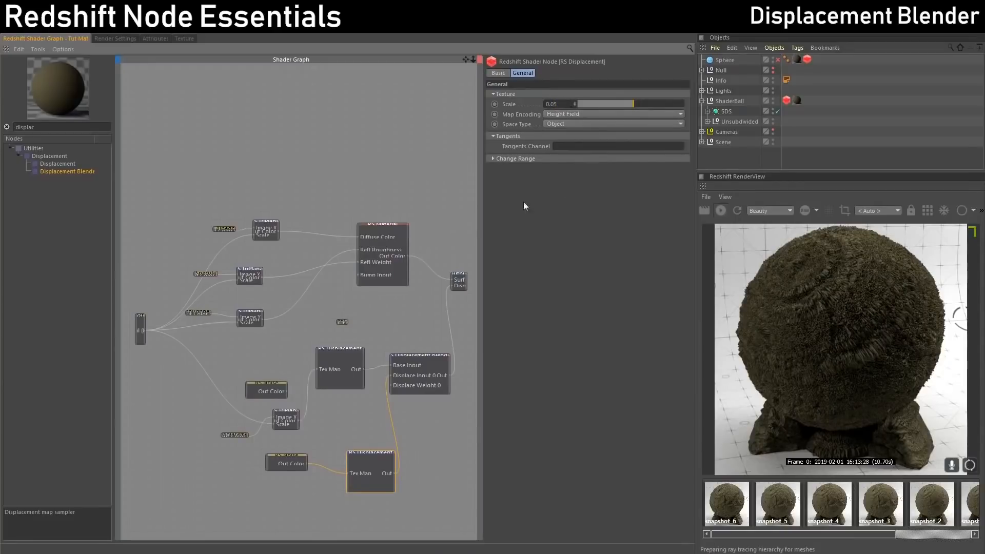
# Rearrange the two Noise nodes and the second Displacement so the unconnected Noise sits below the TriPlanar node.
pyautogui.click(270, 383)
pyautogui.moveTo(270, 383); pyautogui.dragTo(348, 419)
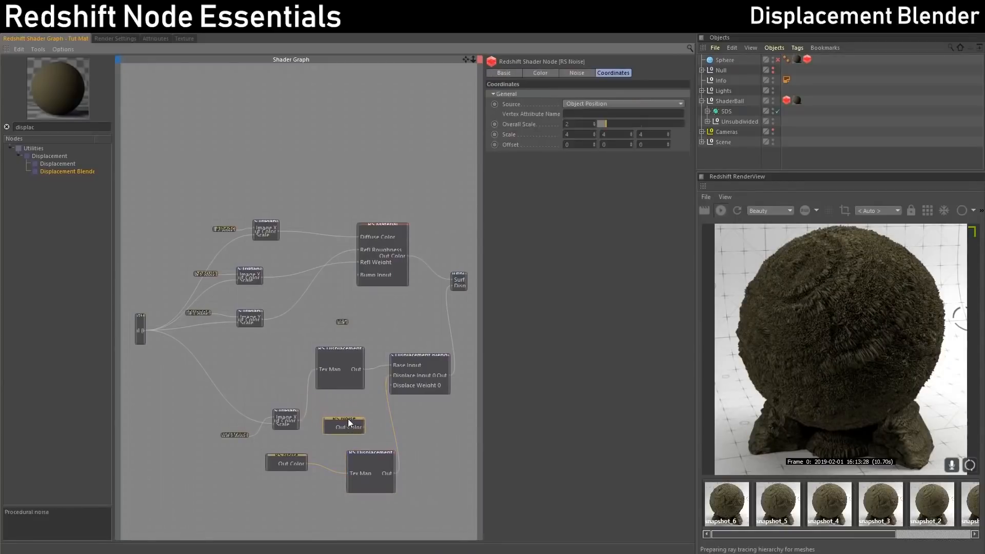
pyautogui.click(290, 456)
pyautogui.moveTo(289, 456); pyautogui.dragTo(284, 476)
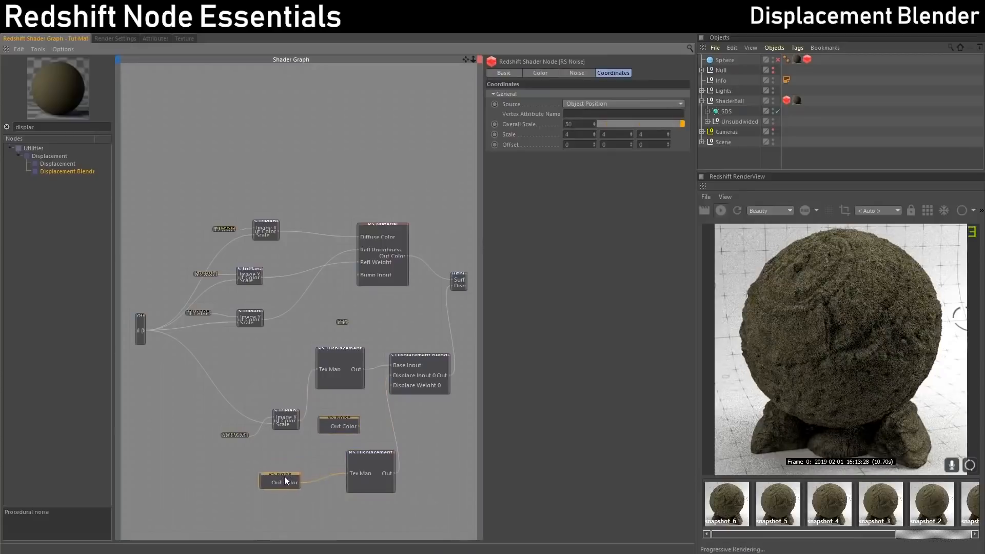
pyautogui.moveTo(370, 450); pyautogui.dragTo(355, 466)
pyautogui.moveTo(341, 417); pyautogui.dragTo(327, 426)
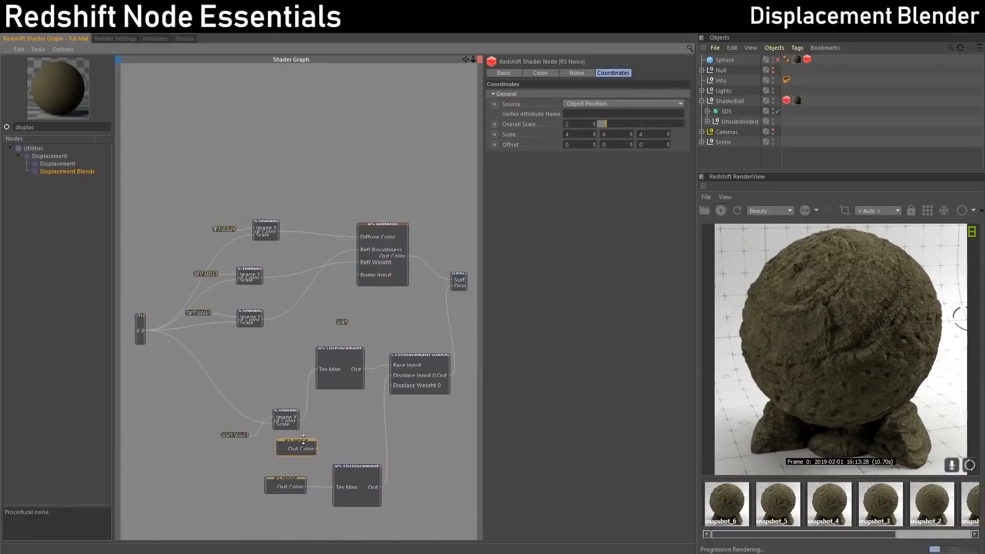
# Preview the unconnected Noise through the Output's Surface and set its Overall Scale to 1.
pyautogui.press('s')
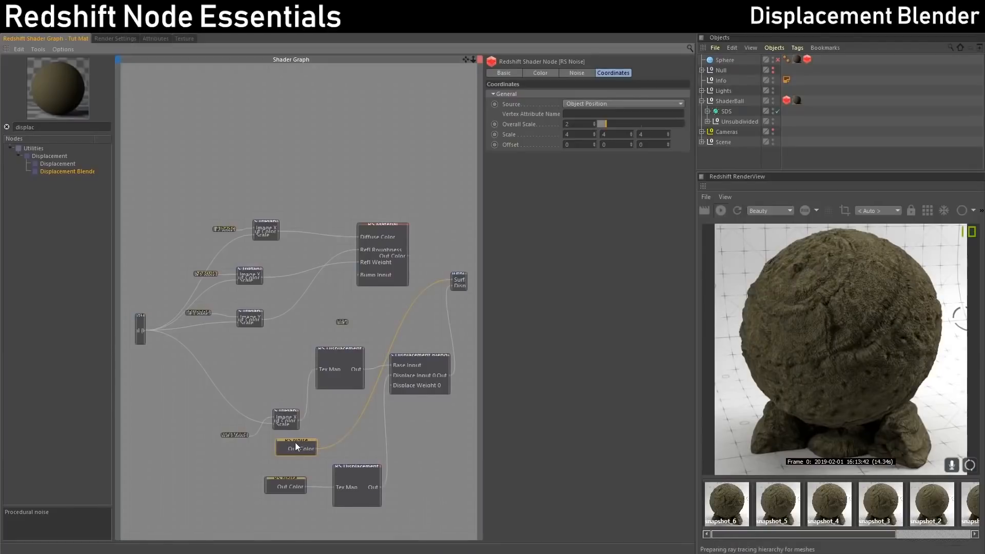
pyautogui.moveTo(291, 442); pyautogui.dragTo(287, 442)
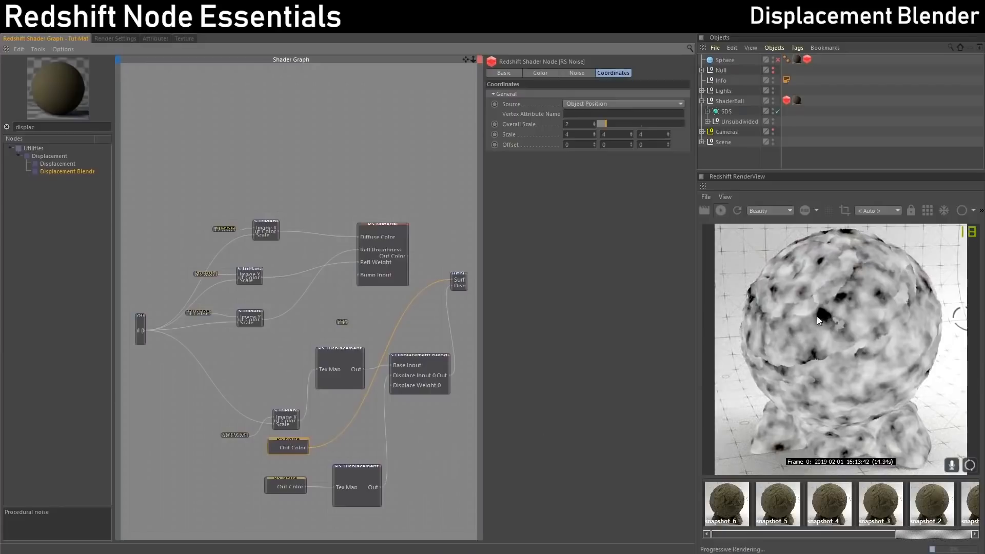
pyautogui.doubleClick(580, 125)
pyautogui.write('1')
pyautogui.press('Return')
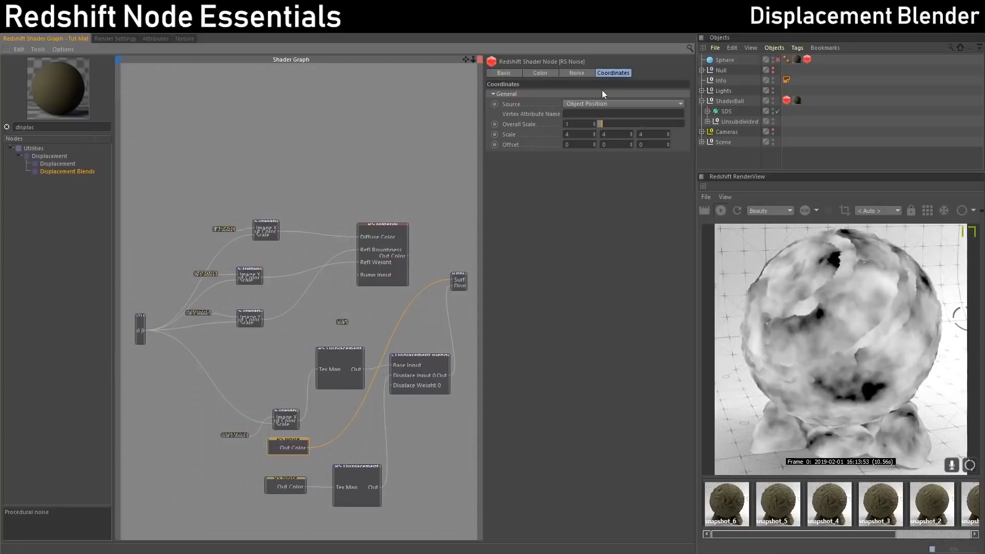
# Raise the previewed Noise's color remap Min to 0.464 for stronger black-and-white contrast.
pyautogui.click(578, 73)
pyautogui.click(542, 74)
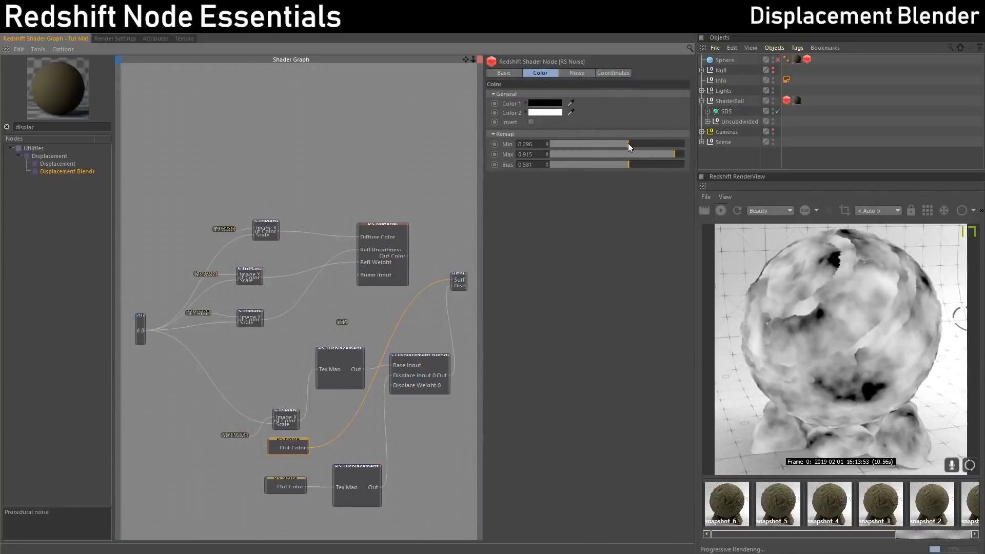
pyautogui.moveTo(629, 144); pyautogui.dragTo(633, 144)
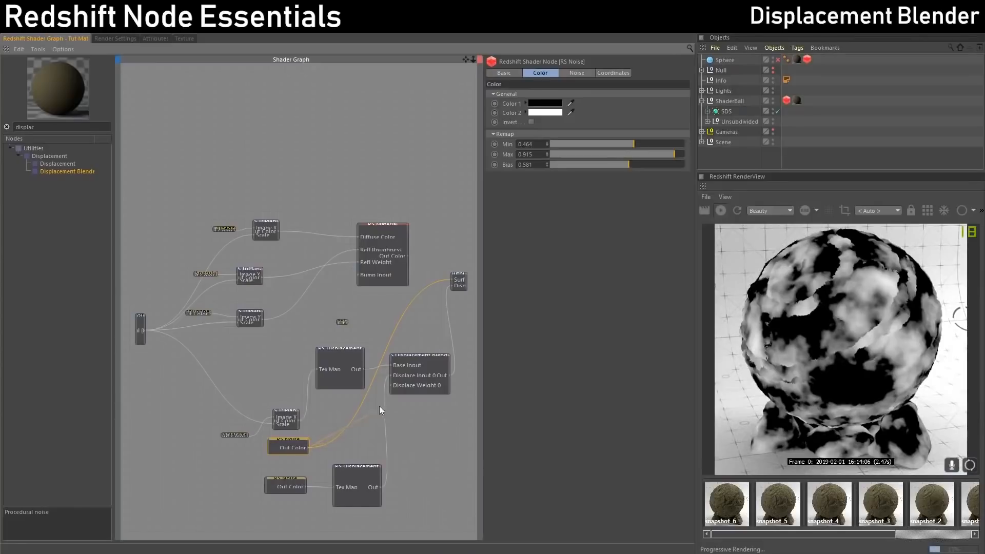
# Connect the previewed Noise to the Displacement Blender's Displace Weight 0 and restore the RS Material to the Output's Surface.
pyautogui.moveTo(390, 386); pyautogui.dragTo(391, 386)
pyautogui.click(410, 363)
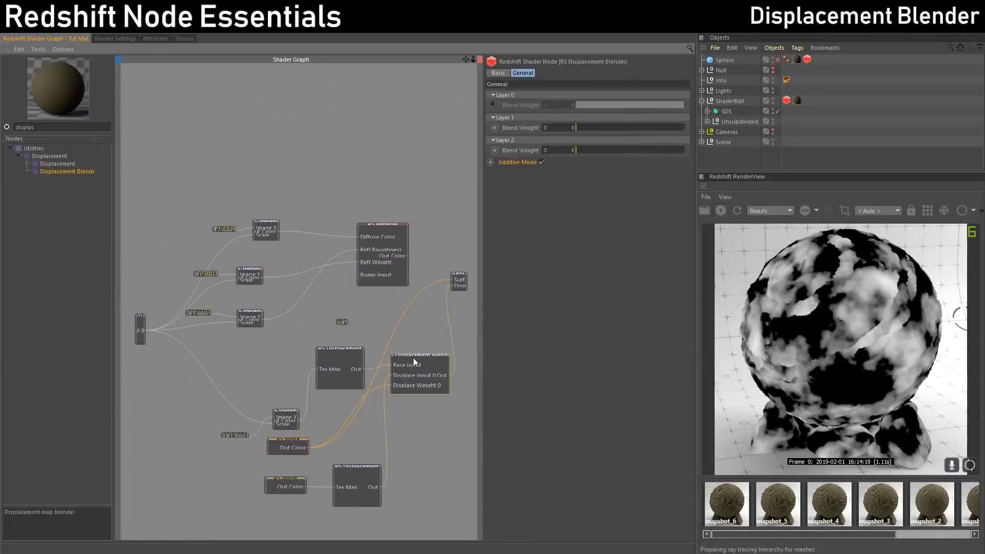
pyautogui.click(387, 225)
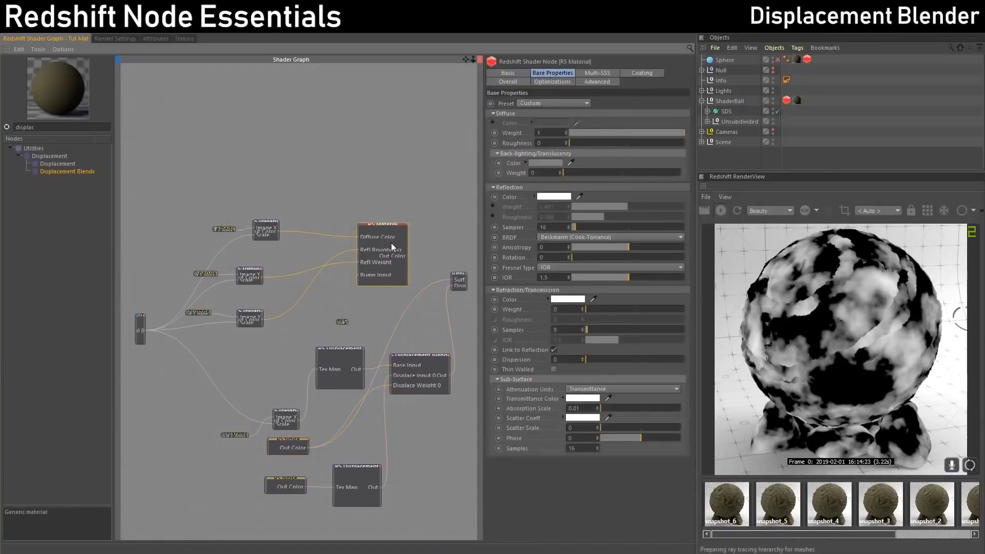
pyautogui.moveTo(396, 256); pyautogui.dragTo(455, 279)
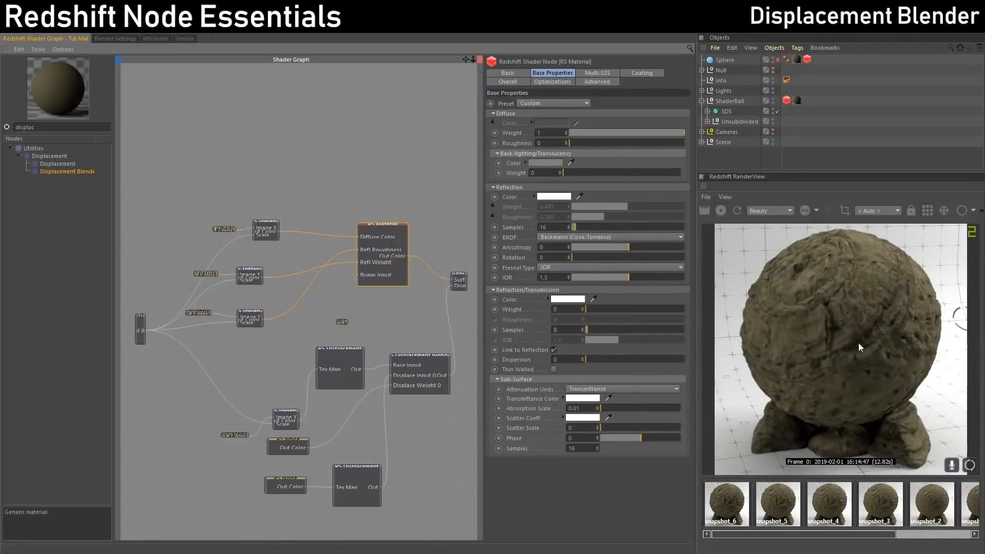
pyautogui.scroll(3, 885, 312)
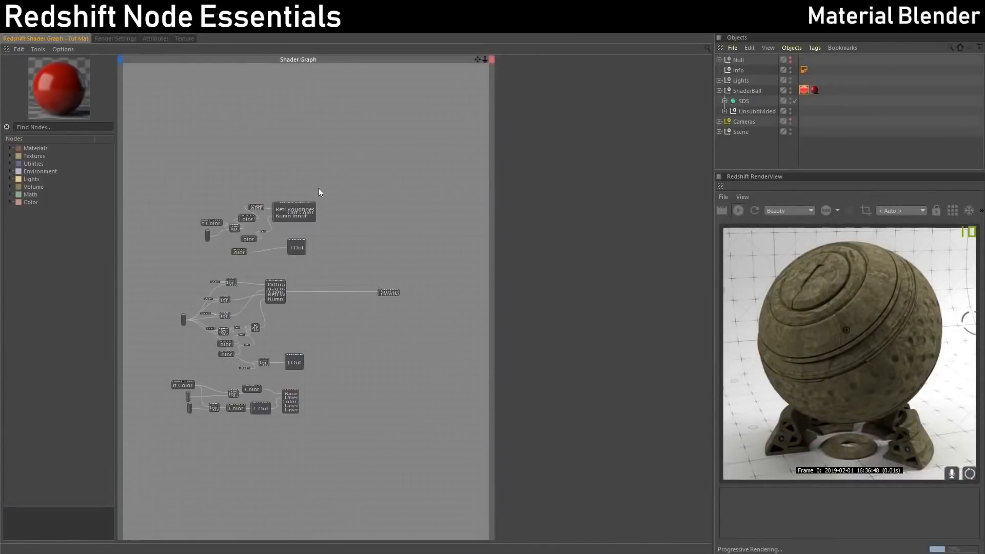
# Find the Material Blender node and add it to the graph between the brown RS Material and the Output.
pyautogui.click(80, 127)
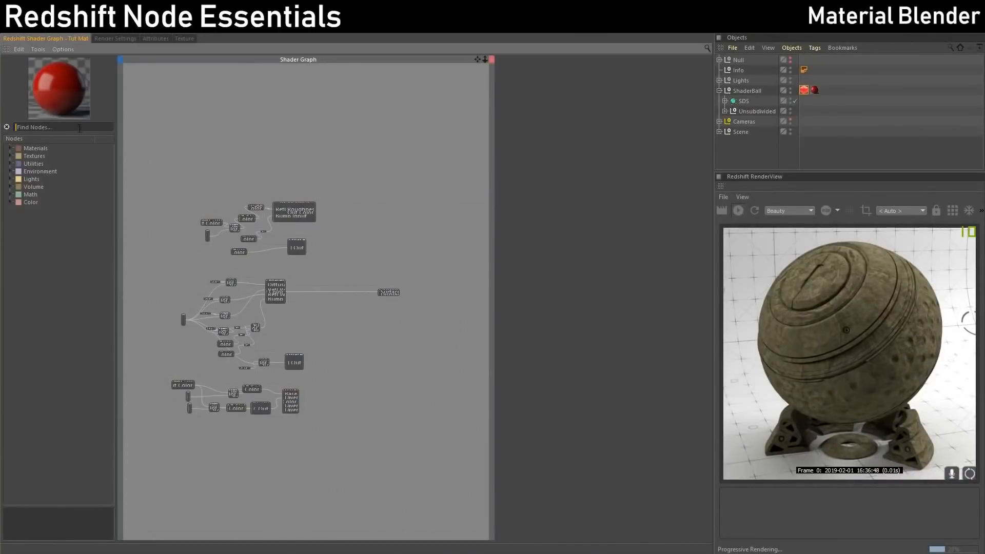
pyautogui.write('material bl')
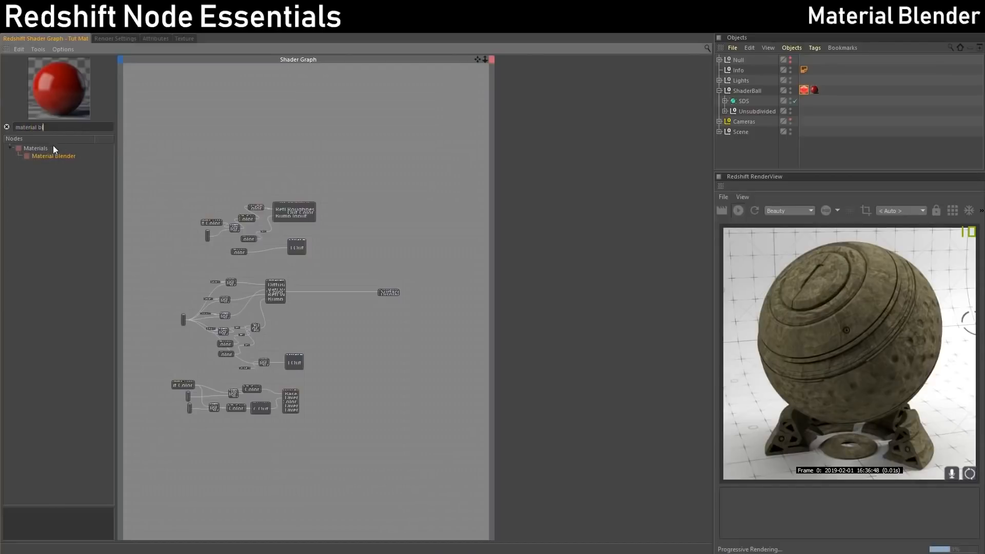
pyautogui.moveTo(53, 156); pyautogui.dragTo(343, 308)
pyautogui.scroll(3, 341, 308)
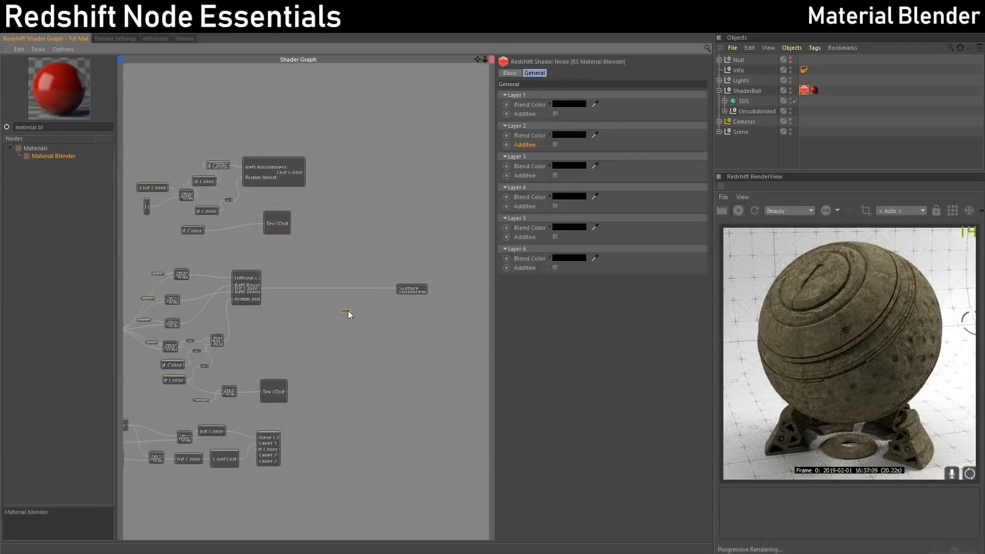
# Enlarge the Material Blender node and space it evenly between the material nodes and the Output.
pyautogui.moveTo(346, 311); pyautogui.dragTo(345, 217)
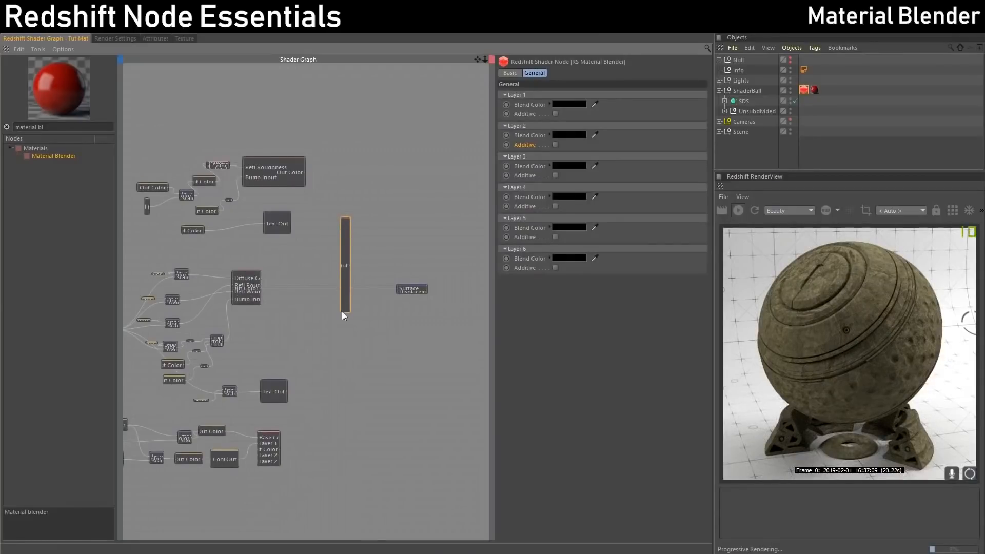
pyautogui.moveTo(350, 308); pyautogui.dragTo(420, 303)
pyautogui.moveTo(382, 231); pyautogui.dragTo(346, 273)
pyautogui.moveTo(409, 289); pyautogui.dragTo(443, 295)
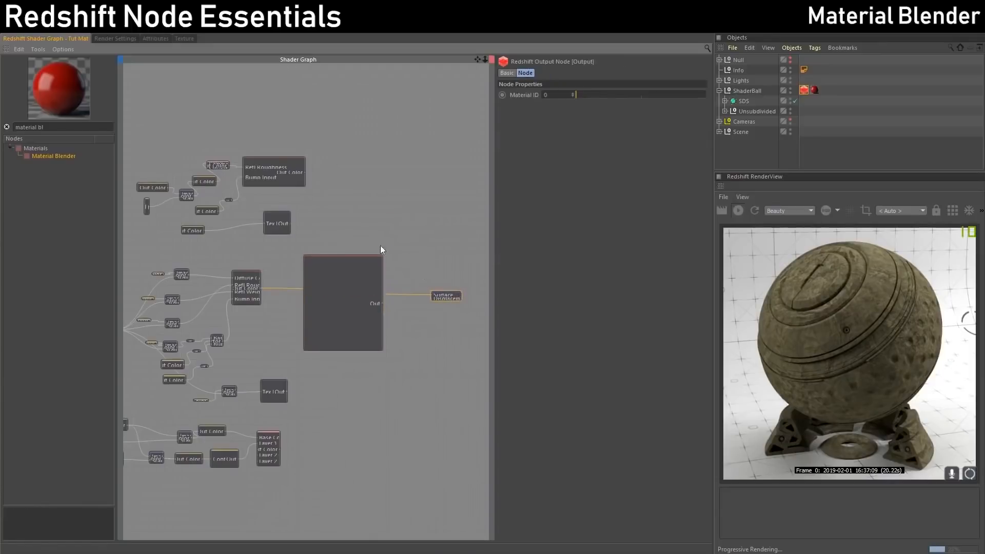
pyautogui.click(358, 257)
pyautogui.moveTo(349, 256); pyautogui.dragTo(367, 254)
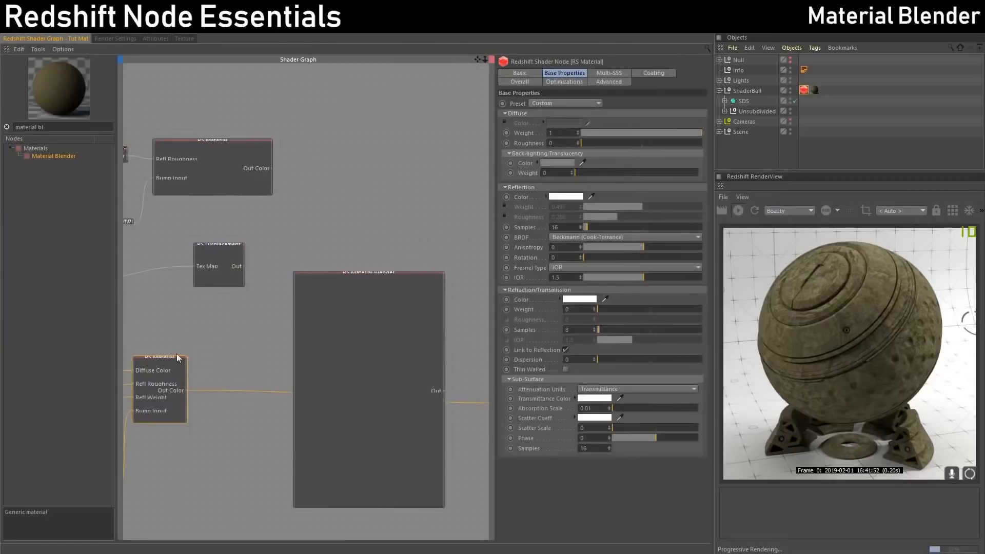
# Connect the red plastic RS Material to the Material Blender's Base Color and the blender's output to the Output's Surface.
pyautogui.click(243, 145)
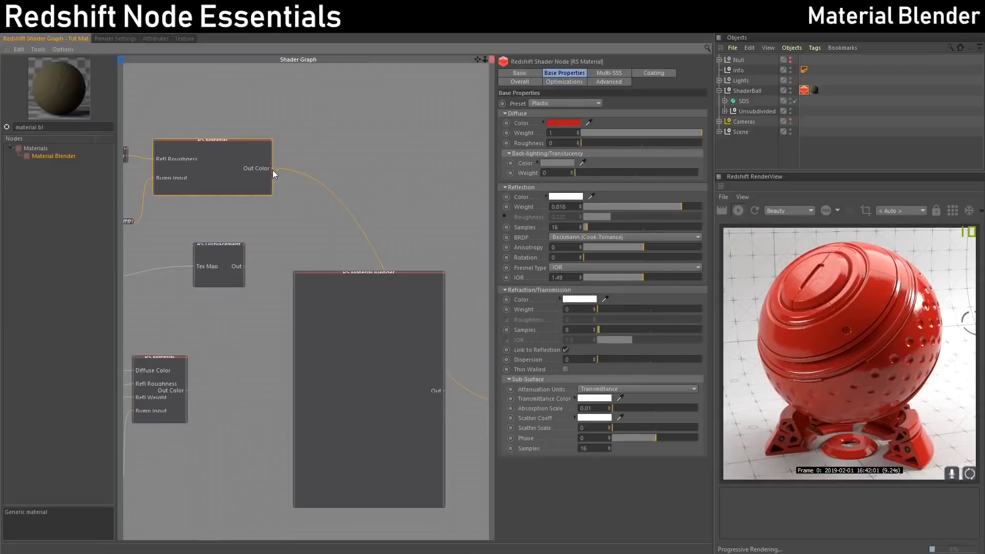
pyautogui.moveTo(295, 275); pyautogui.dragTo(295, 274)
pyautogui.moveTo(308, 280)
pyautogui.click(357, 280)
pyautogui.click(368, 274)
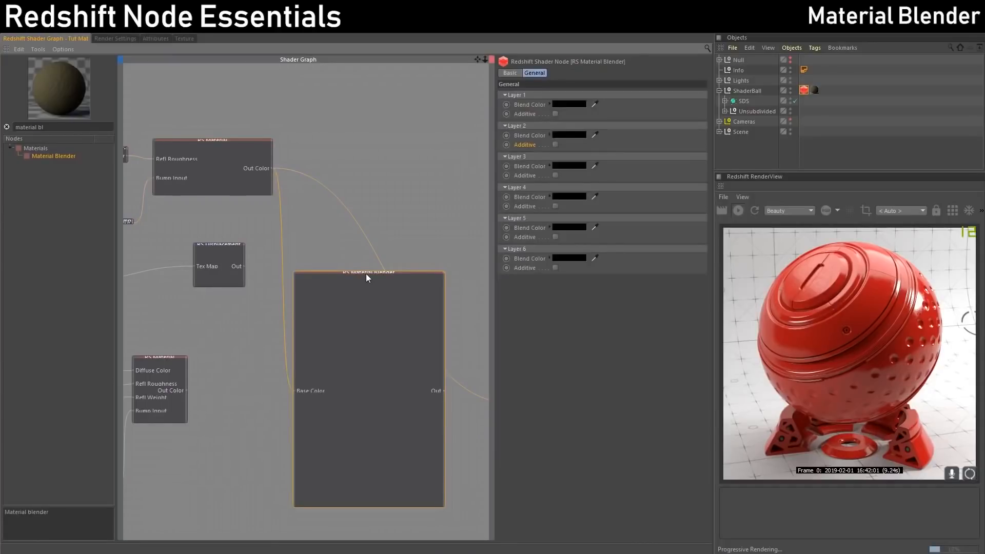
pyautogui.moveTo(426, 258); pyautogui.dragTo(348, 226, button='middle')
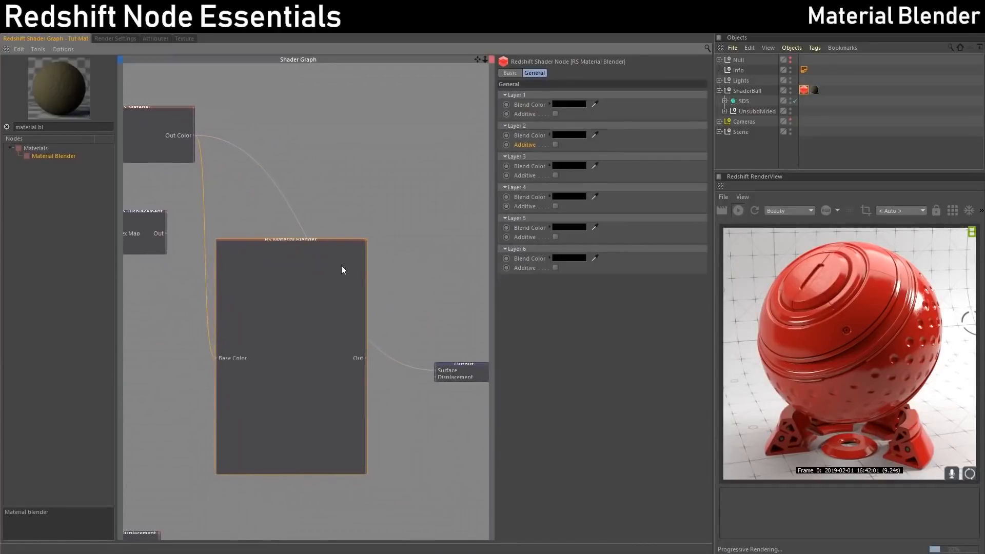
pyautogui.scroll(-4, 401, 286)
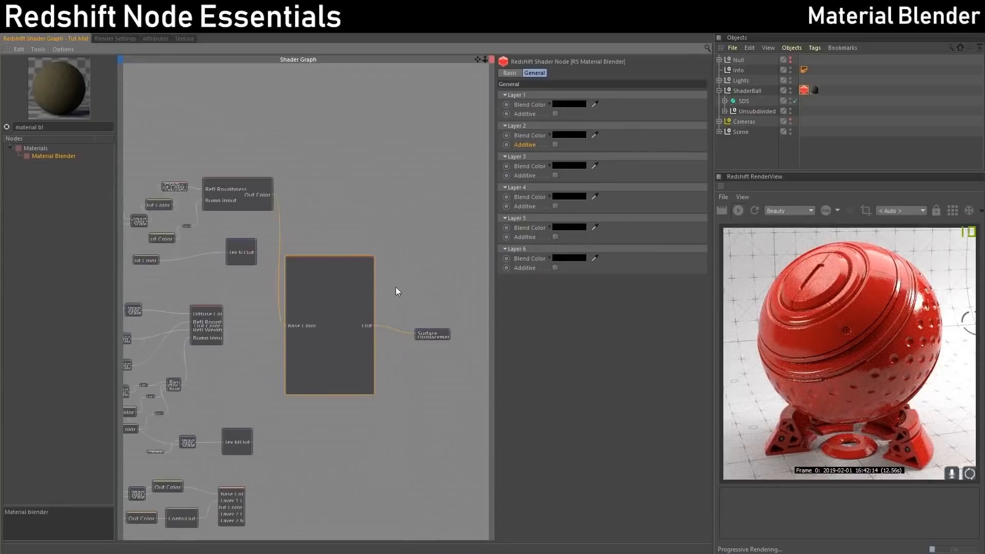
pyautogui.moveTo(396, 287); pyautogui.dragTo(416, 305, button='middle')
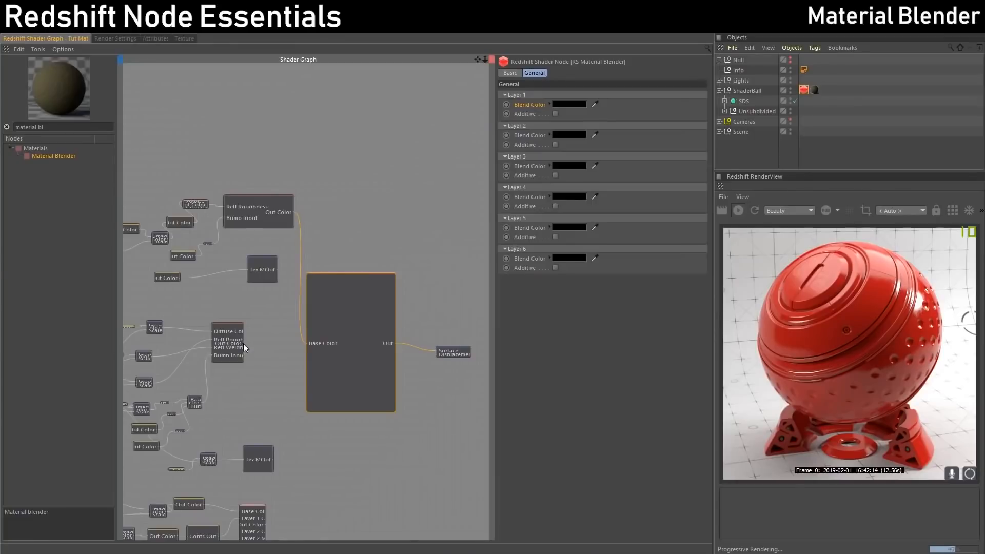
# Connect the brown RS Material to the Material Blender's Layer Color 1 and set Layer 1's Blend Color to 50% gray.
pyautogui.moveTo(306, 277); pyautogui.dragTo(379, 291)
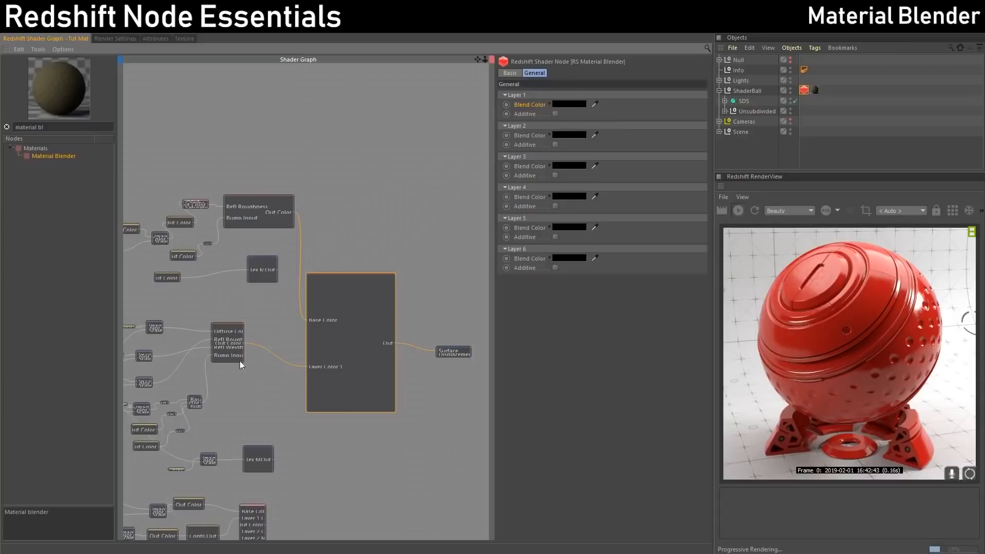
pyautogui.click(569, 105)
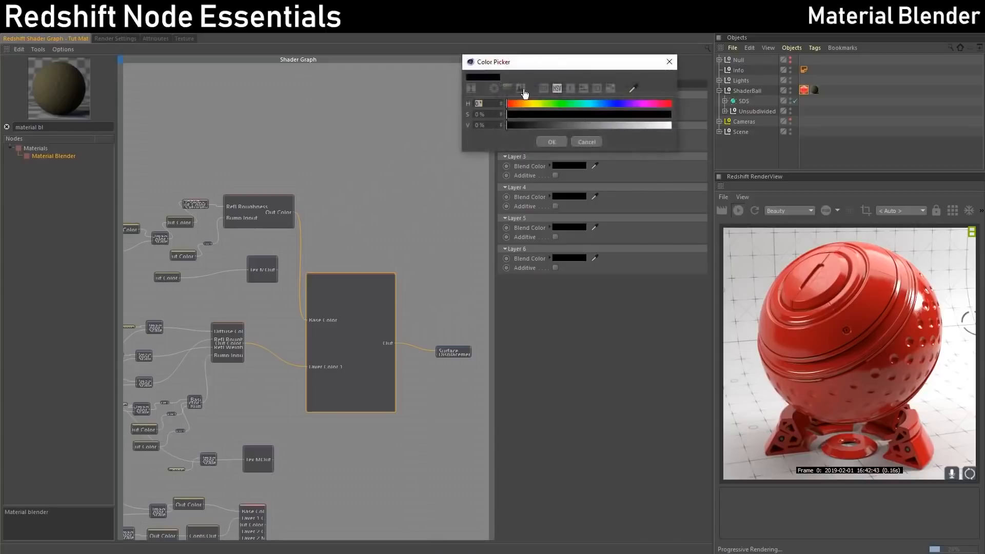
pyautogui.moveTo(549, 62); pyautogui.dragTo(321, 88)
pyautogui.moveTo(335, 154); pyautogui.dragTo(361, 155)
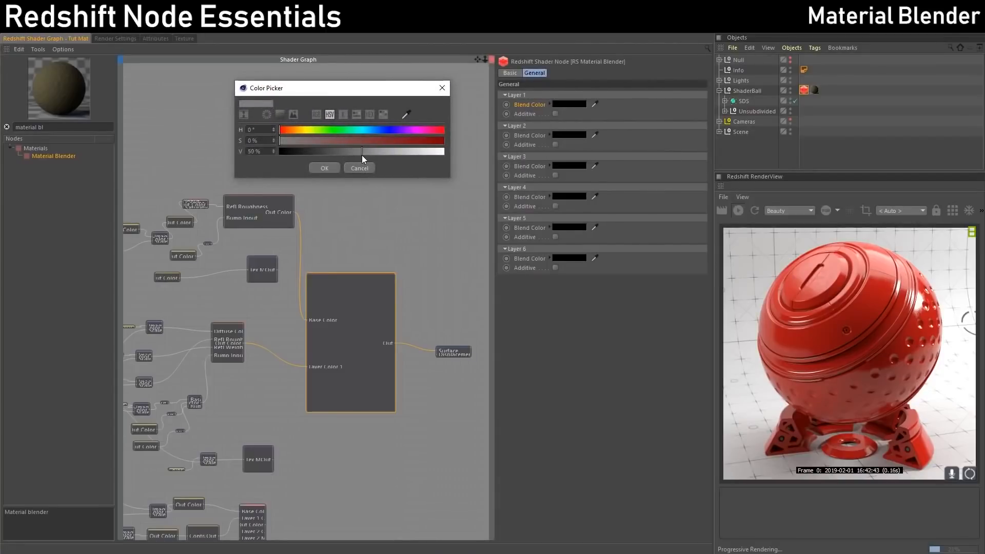
pyautogui.click(319, 168)
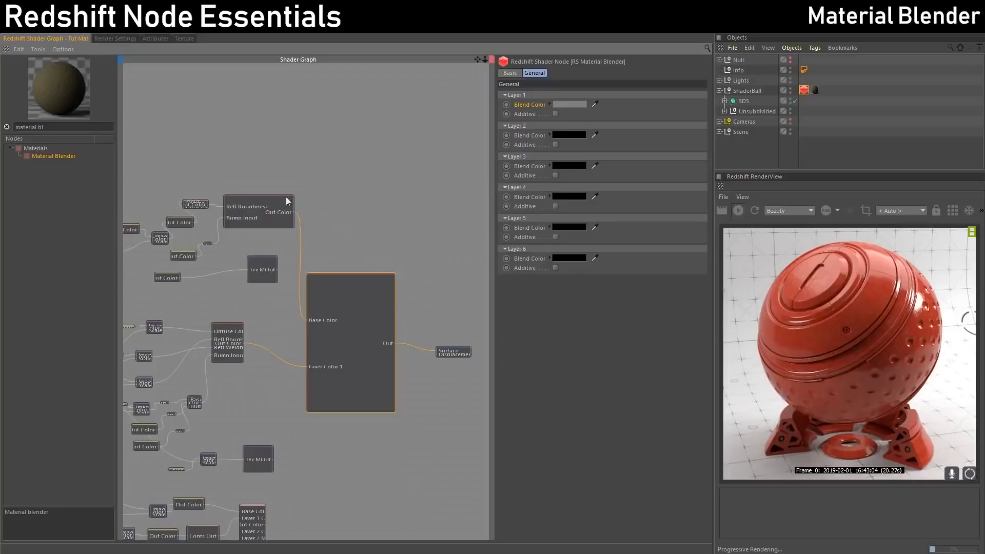
# Set the Material Blender's Layer 1 Blend Color to white so the brown material fully covers the red base.
pyautogui.scroll(3, 876, 347)
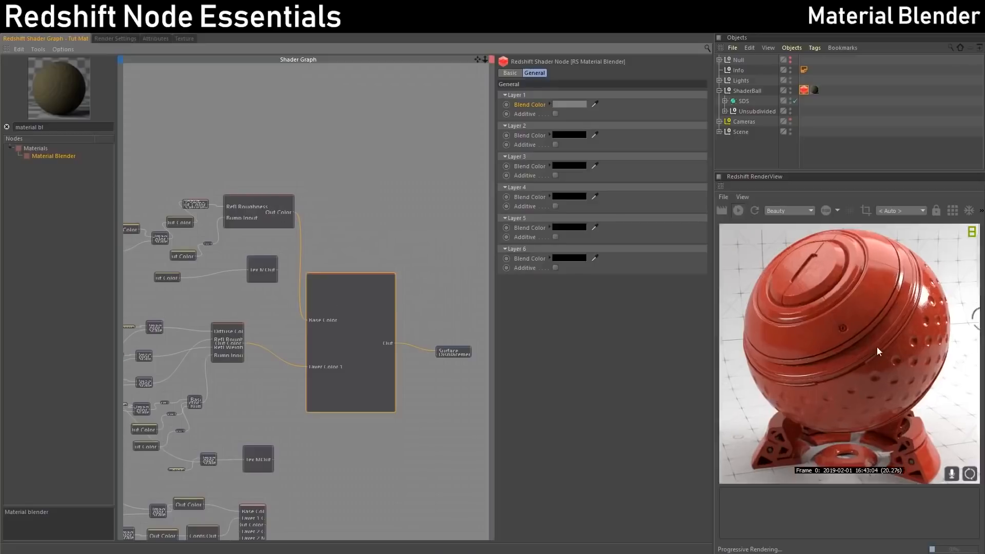
pyautogui.scroll(-3, 847, 334)
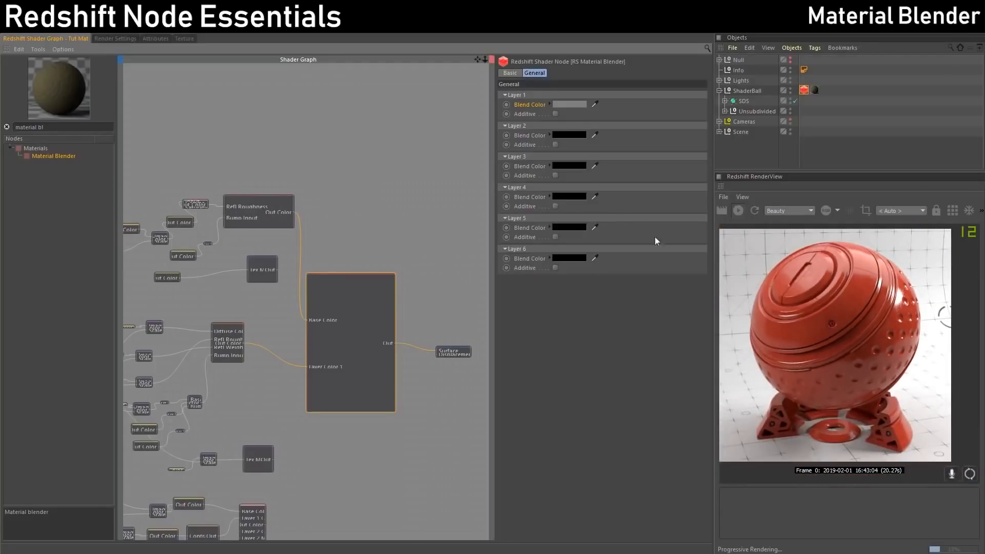
pyautogui.click(567, 106)
pyautogui.moveTo(593, 125); pyautogui.dragTo(666, 128)
pyautogui.click(558, 141)
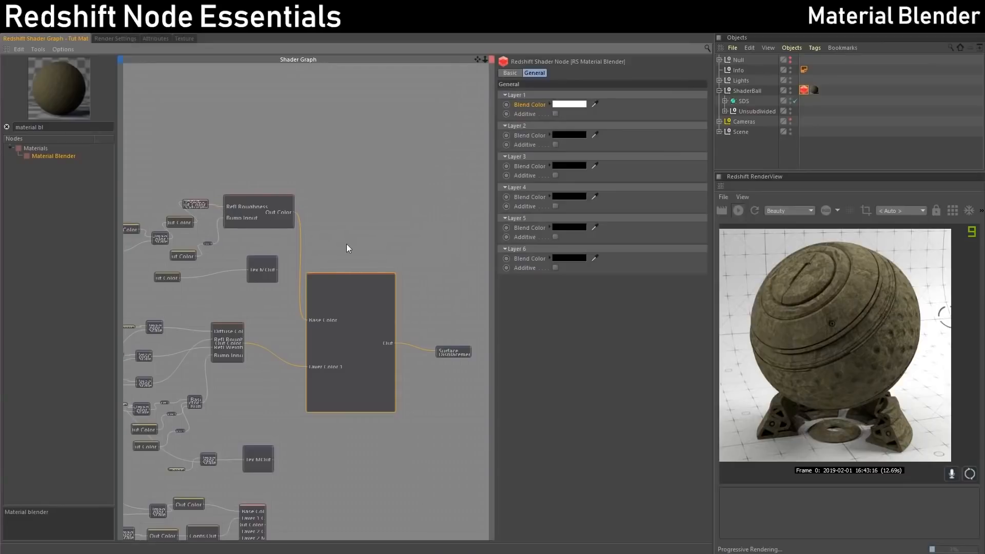
# Preview the RS Color Layer mask on the ShaderBall by sending it straight to the Output's Surface.
pyautogui.moveTo(270, 343); pyautogui.dragTo(336, 297, button='middle')
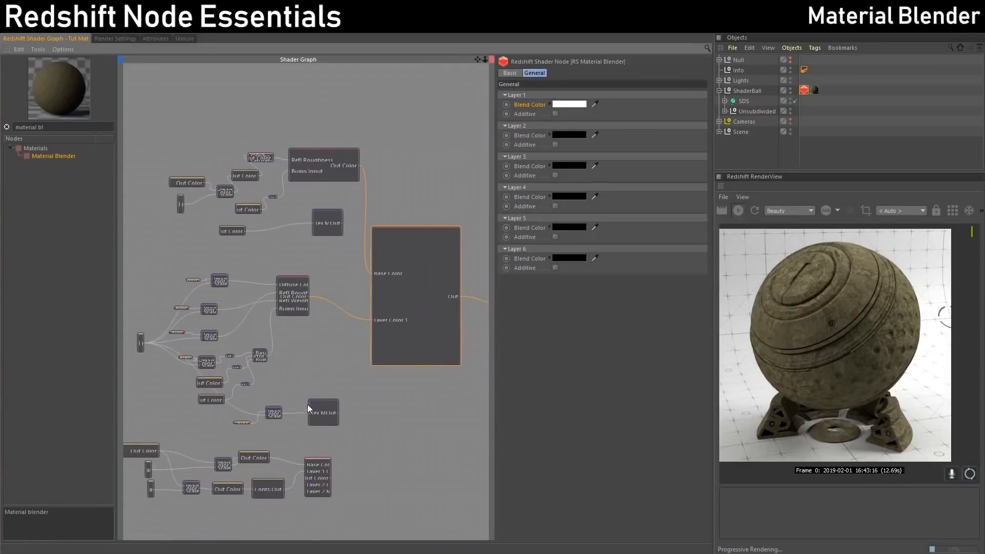
pyautogui.click(321, 461)
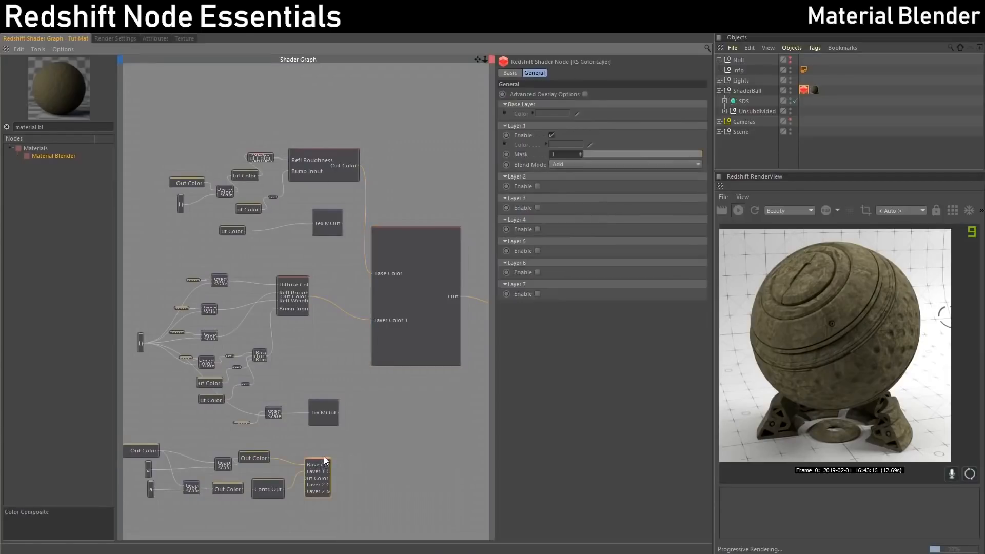
pyautogui.press('o')
pyautogui.scroll(5, 323, 464)
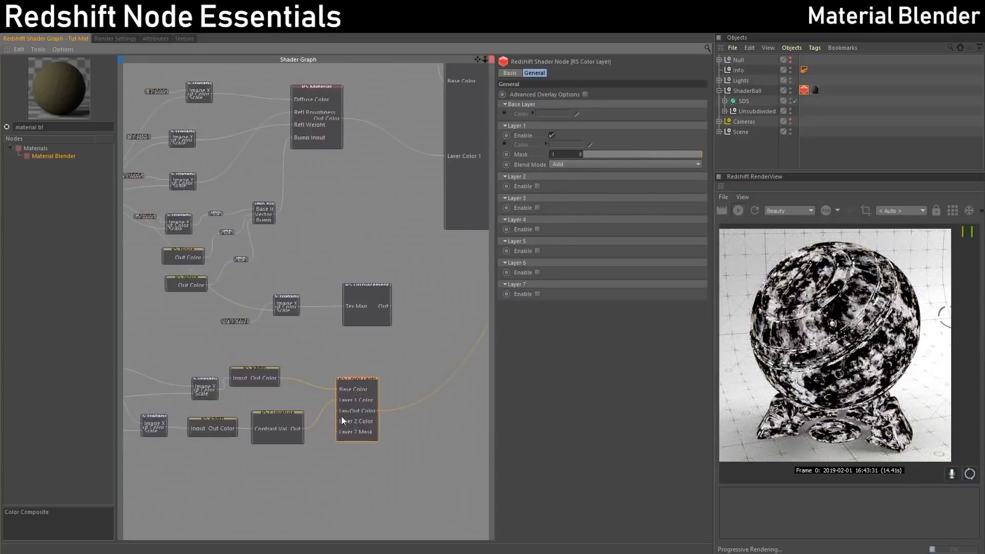
# Compare the Color Layer's Layer 1 in Normal blend mode and switched off, and return it to enabled with Add.
pyautogui.click(560, 165)
pyautogui.click(574, 176)
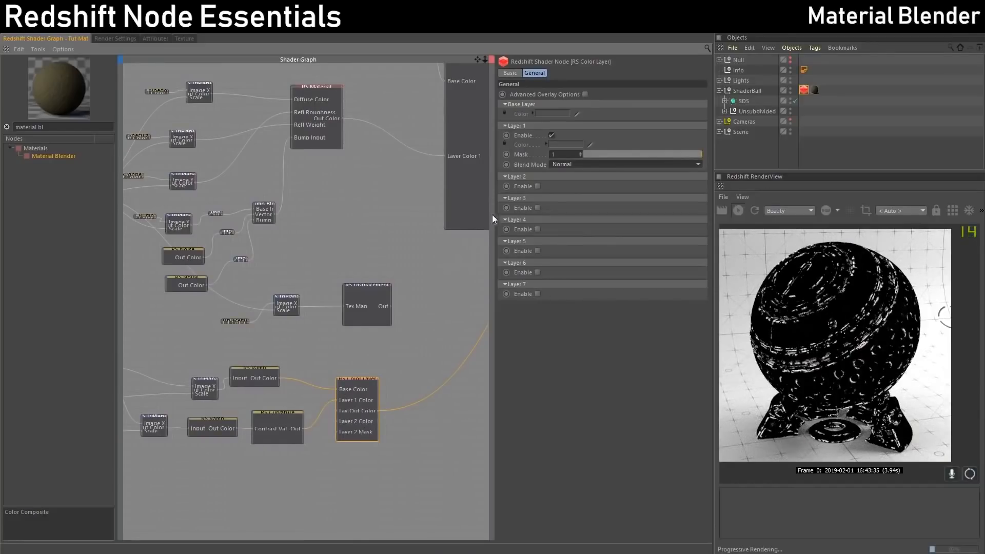
pyautogui.click(552, 136)
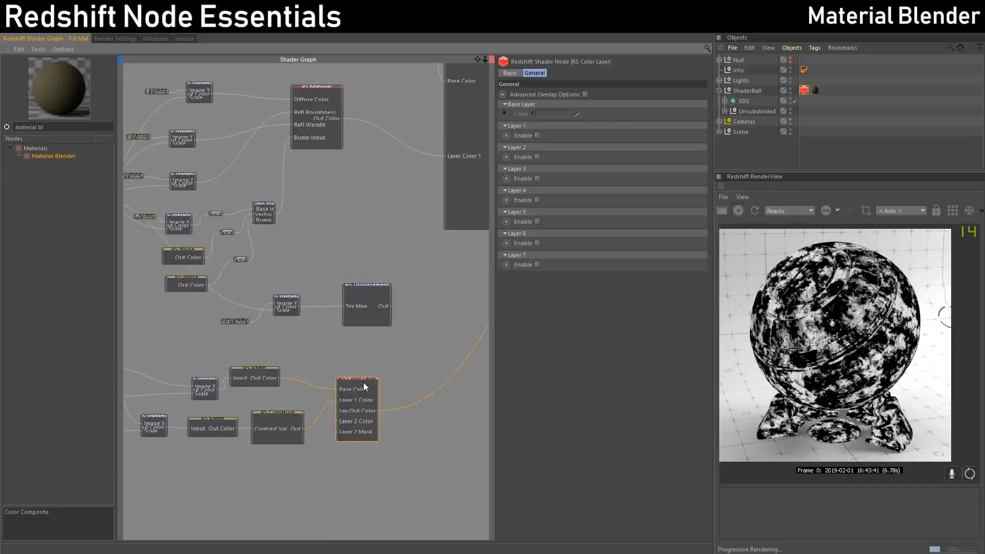
pyautogui.click(538, 135)
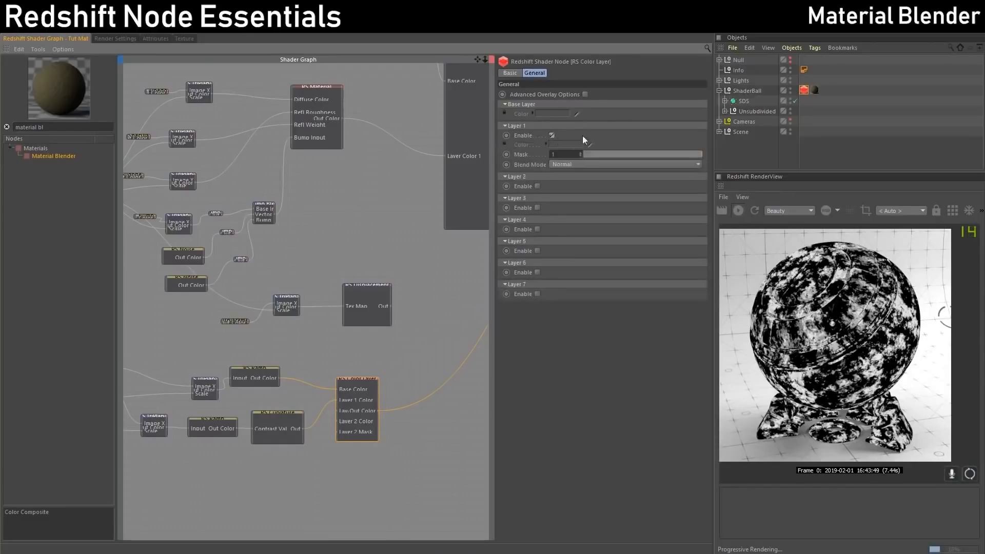
pyautogui.click(583, 164)
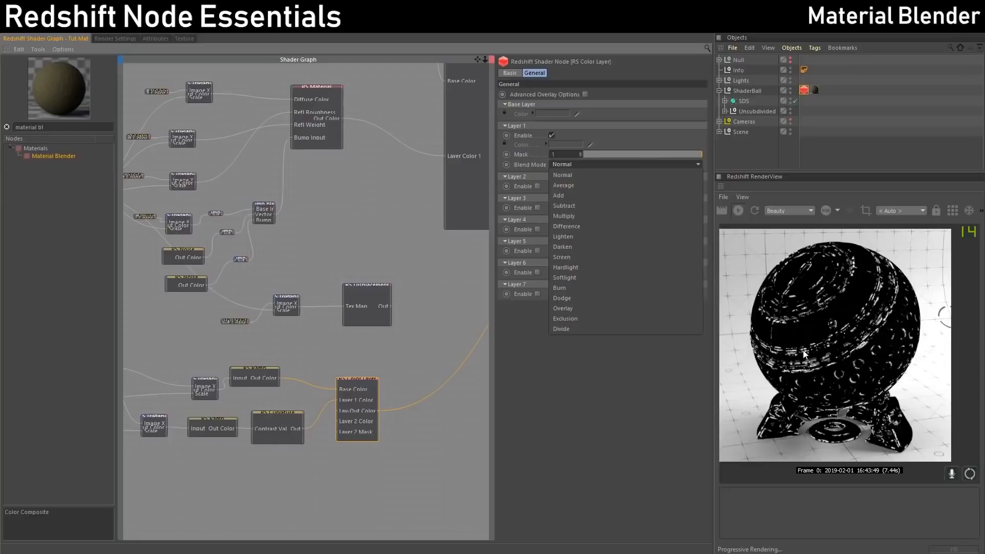
pyautogui.click(581, 196)
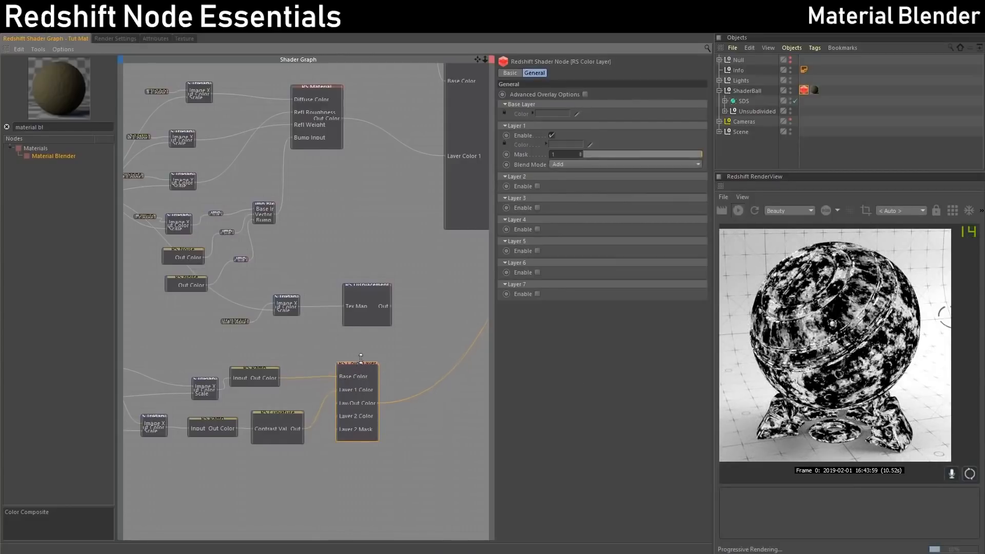
# Undo the mask preview so the Material Blender feeds the Output's Surface again.
pyautogui.scroll(-4, 382, 368)
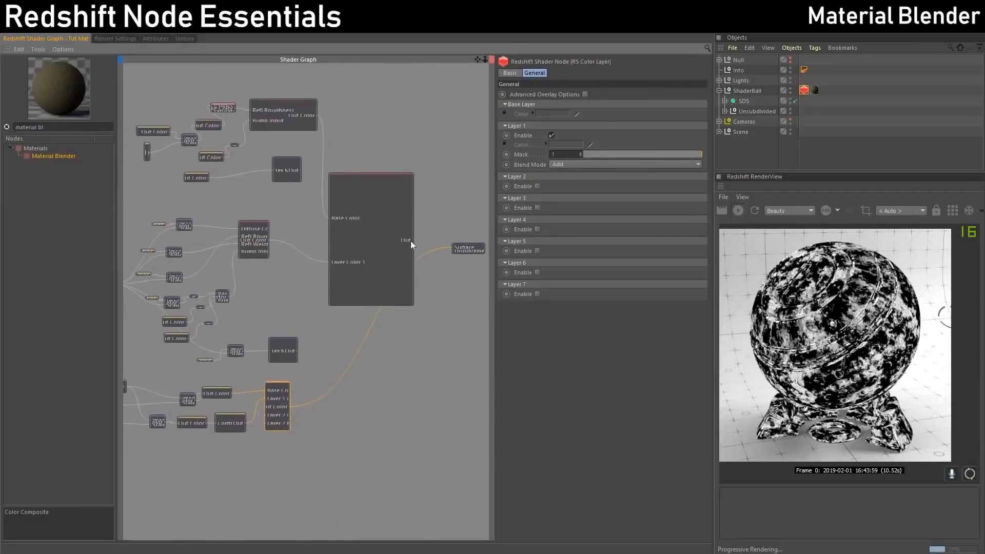
pyautogui.click(393, 183)
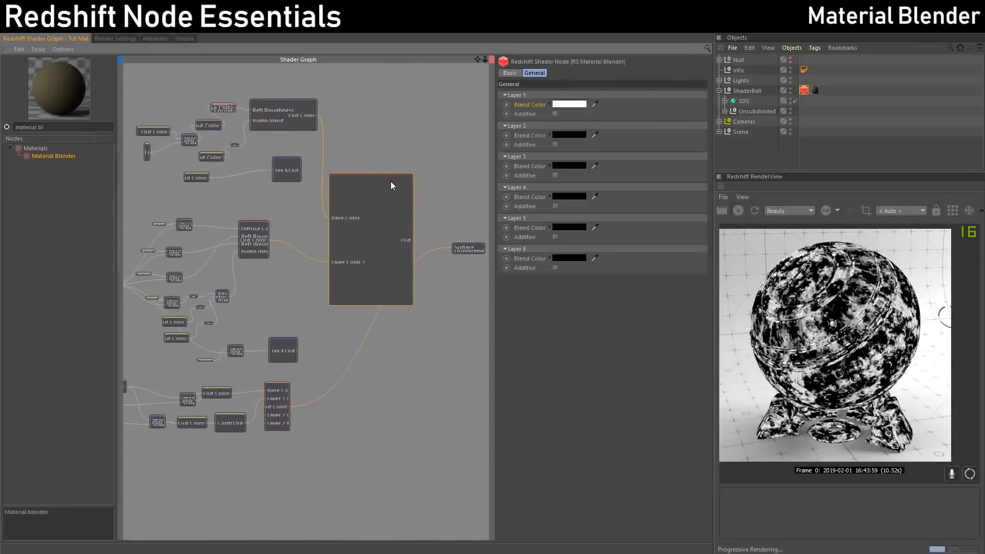
pyautogui.hotkey('ctrl', 'z')
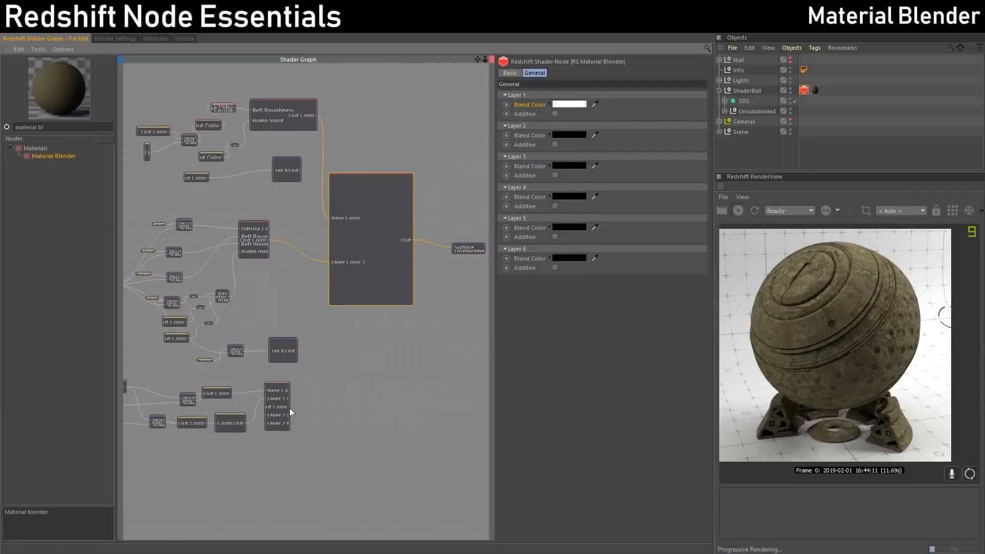
# Connect the Color Layer's Out Color to the Material Blender's Layer 1 Blend Color and shift the blender node down slightly.
pyautogui.moveTo(289, 408); pyautogui.dragTo(291, 407)
pyautogui.moveTo(356, 279); pyautogui.dragTo(331, 177)
pyautogui.moveTo(330, 176); pyautogui.dragTo(374, 198)
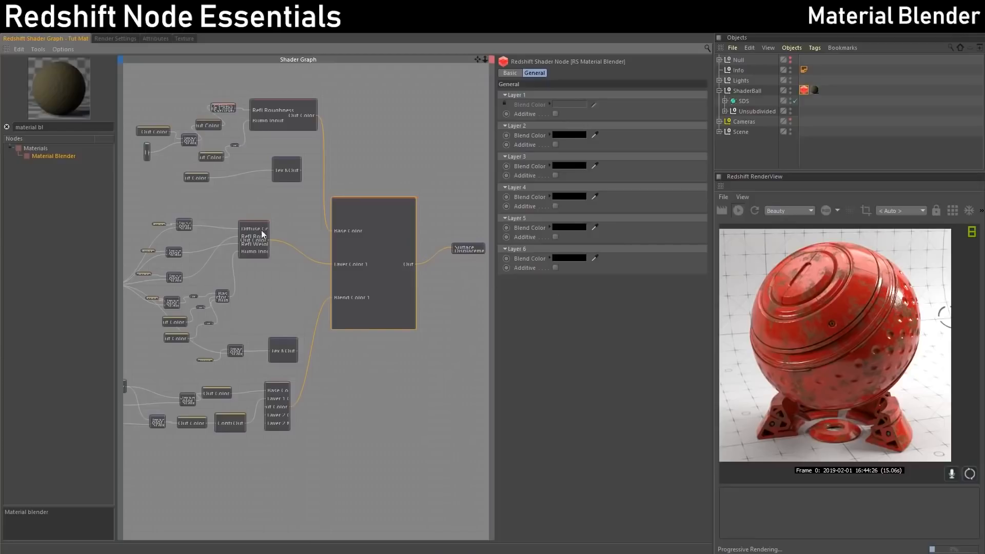
# Move the black knot of the RS Ramp feeding the Color Layer's Base Color to about 16.7%.
pyautogui.moveTo(253, 223); pyautogui.dragTo(260, 234)
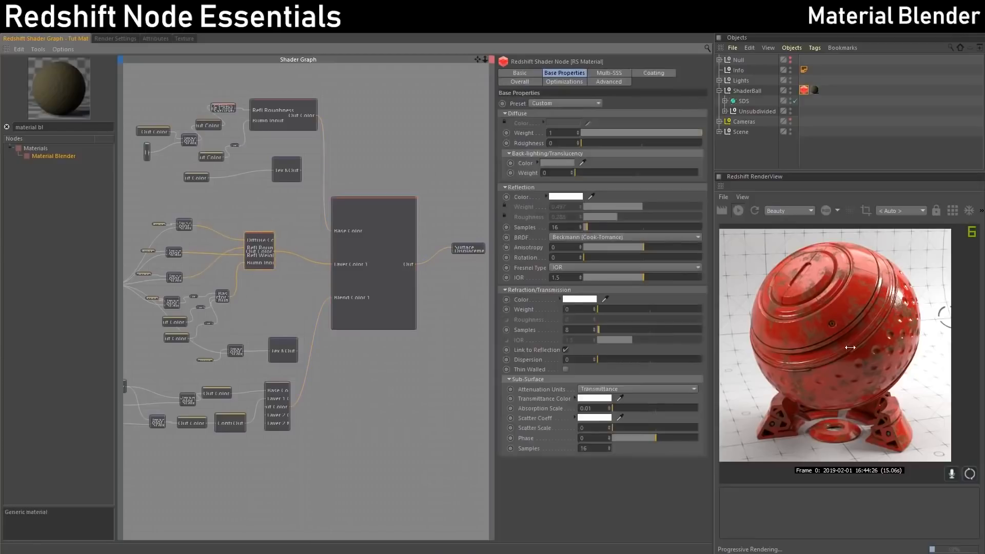
pyautogui.scroll(4, 850, 348)
pyautogui.click(950, 211)
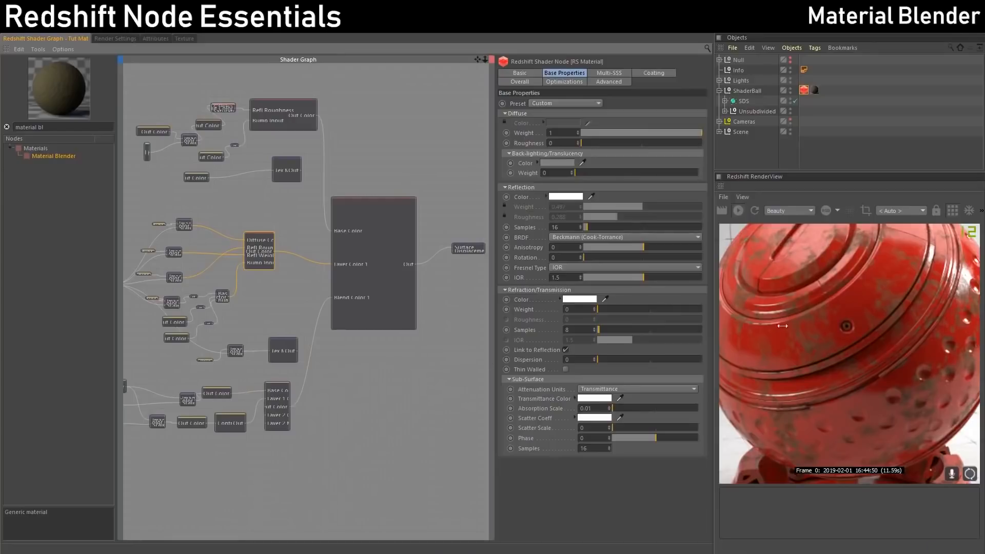
pyautogui.click(218, 398)
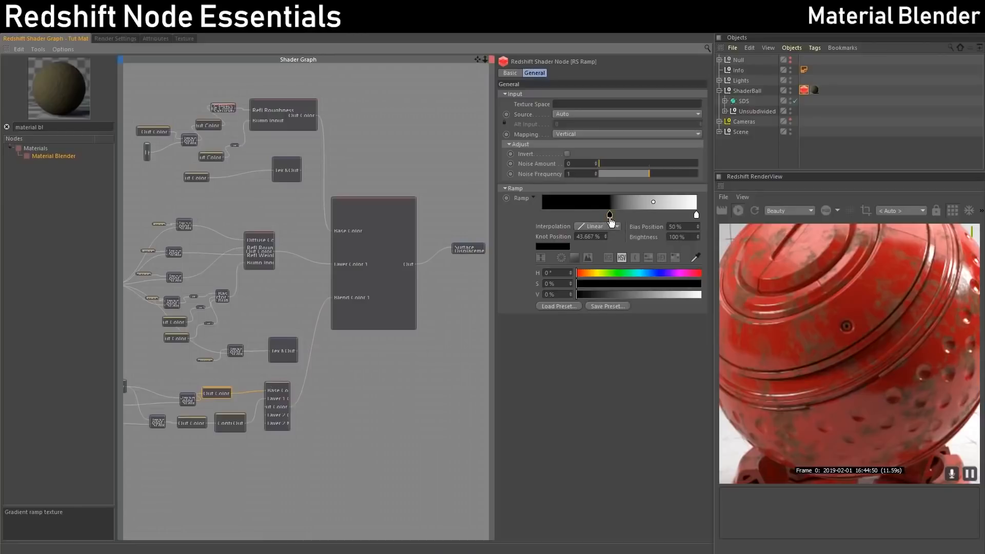
pyautogui.moveTo(610, 219); pyautogui.dragTo(570, 224)
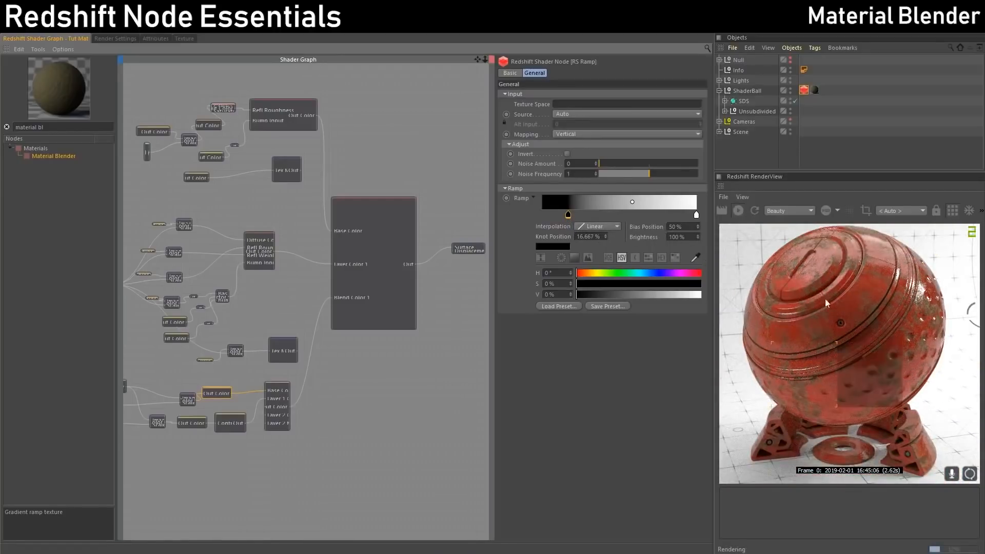
# Set the Radius of the RS Curvature node feeding the Color Layer to 0.4.
pyautogui.click(232, 420)
pyautogui.click(532, 72)
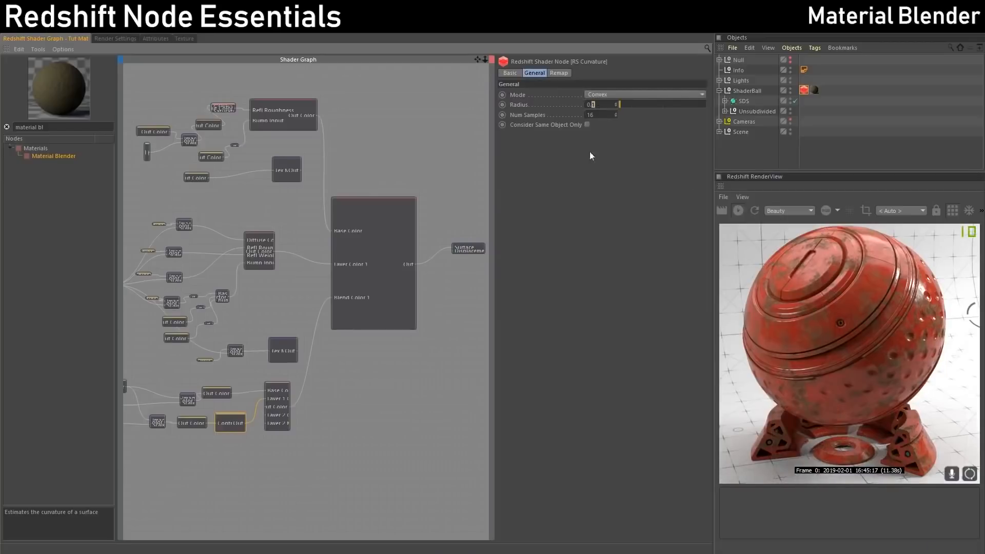
pyautogui.write('5')
pyautogui.press('BackSpace')
pyautogui.write('4')
pyautogui.press('Return')
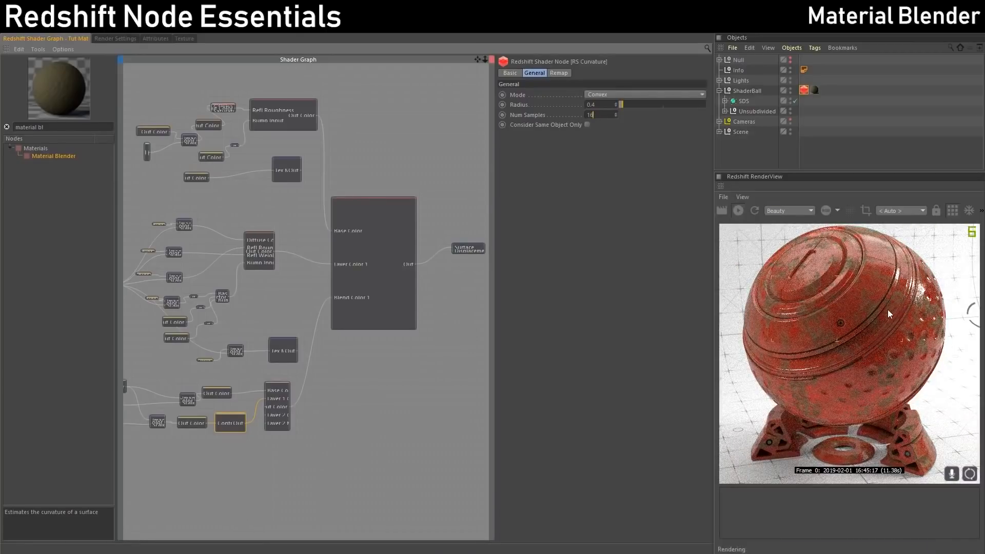
# With the Color Layer mask previewed on the Output, set the base Ramp's black knot to about 29.3% and white knot to 80%.
pyautogui.click(286, 407)
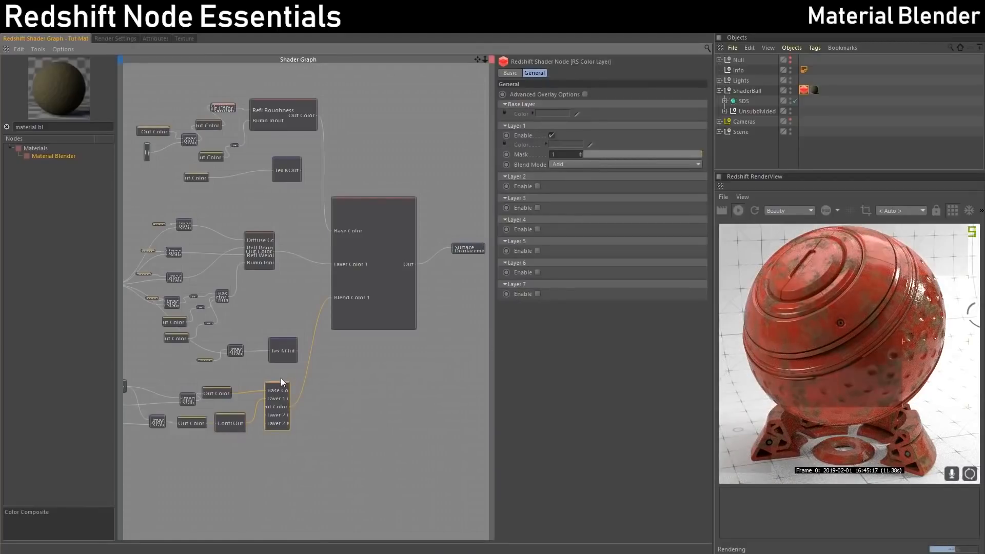
pyautogui.press('s')
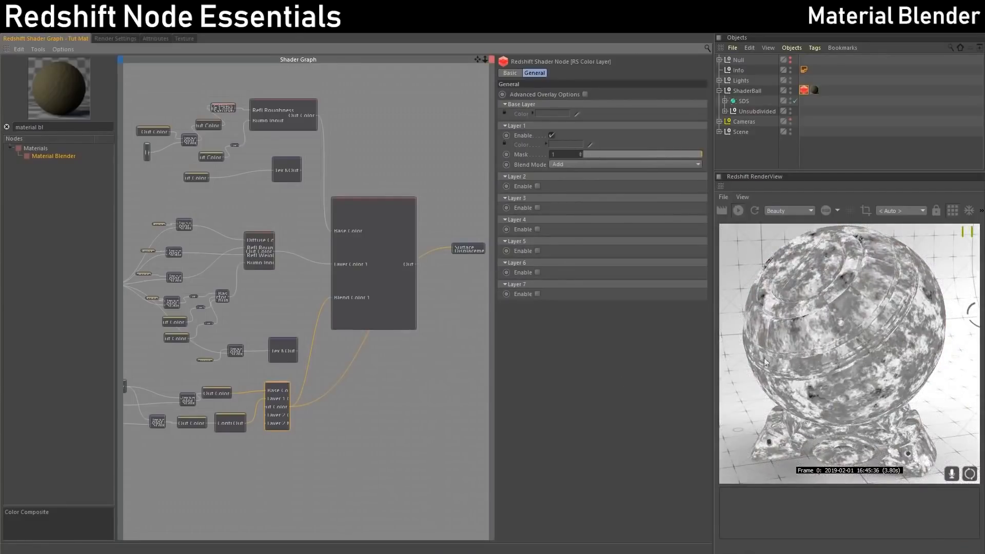
pyautogui.click(215, 393)
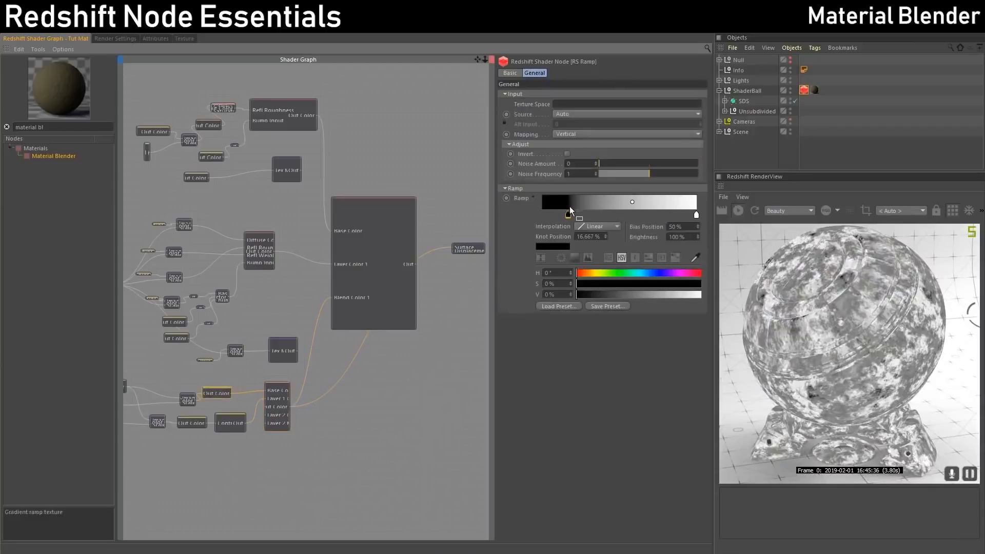
pyautogui.moveTo(568, 214); pyautogui.dragTo(587, 215)
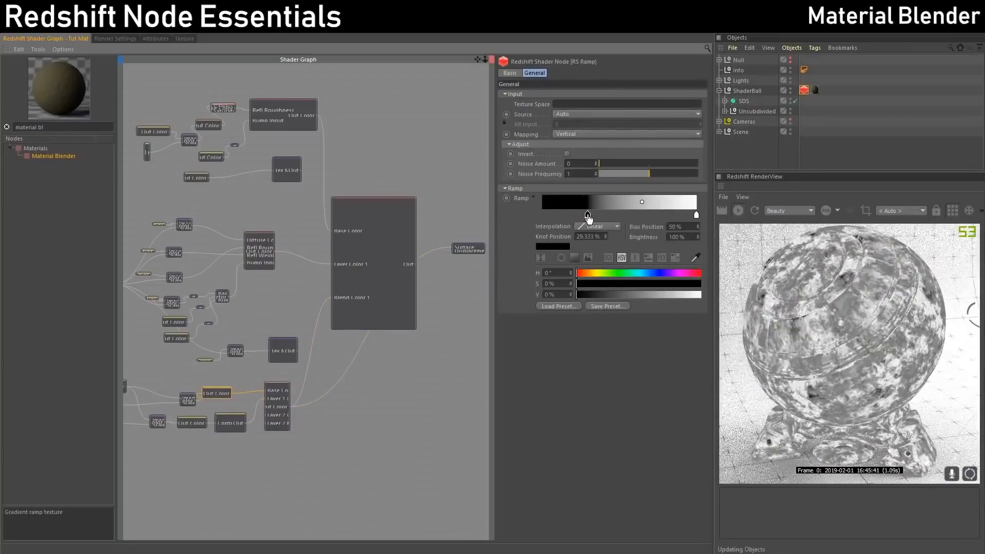
pyautogui.click(695, 215)
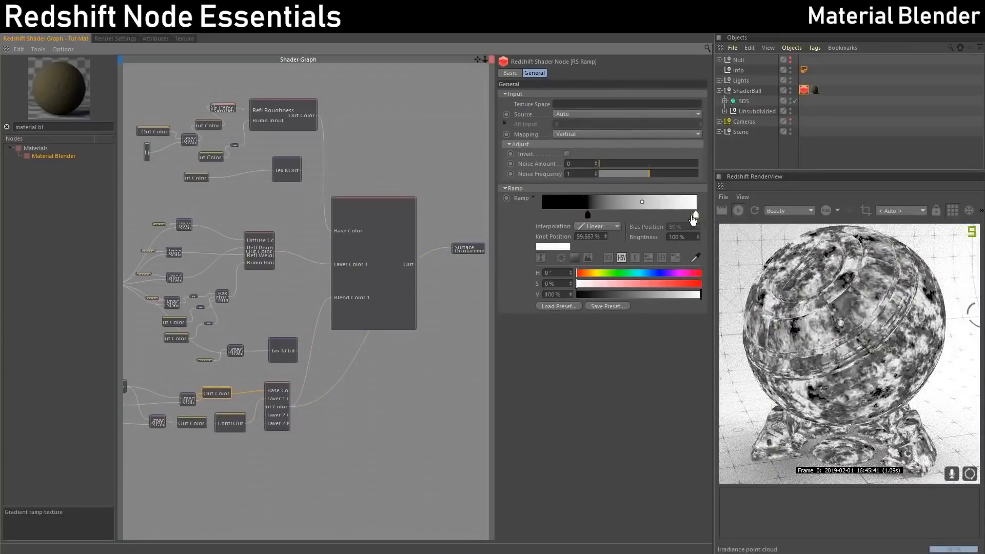
pyautogui.moveTo(693, 219); pyautogui.dragTo(667, 219)
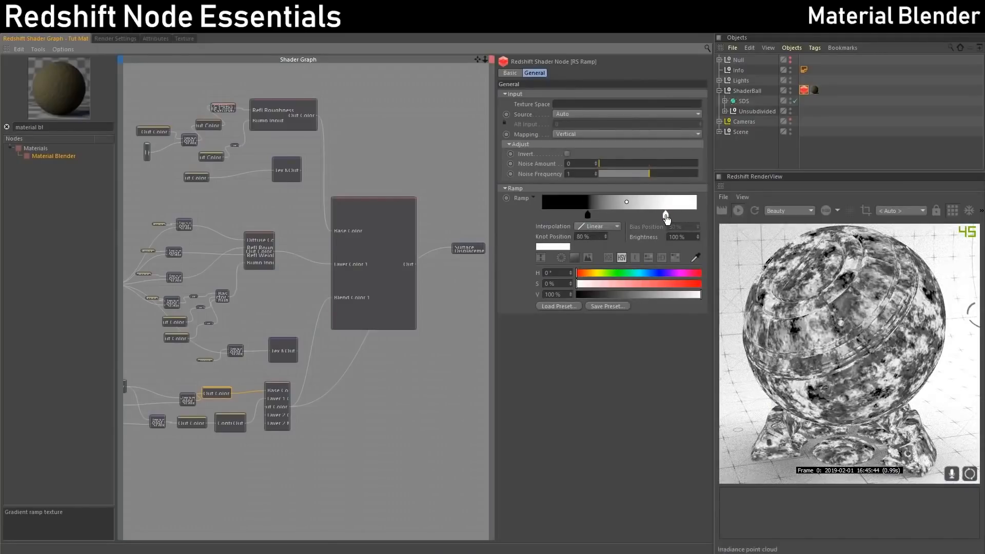
# Reconnect the Material Blender's output to the Output's Surface and make the blender node taller.
pyautogui.click(376, 182)
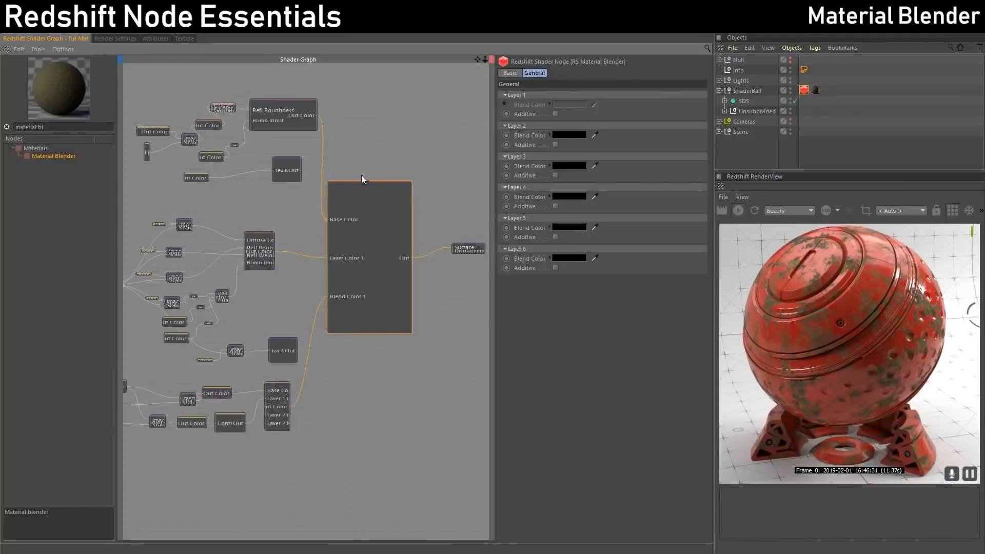
pyautogui.moveTo(357, 183); pyautogui.dragTo(361, 181)
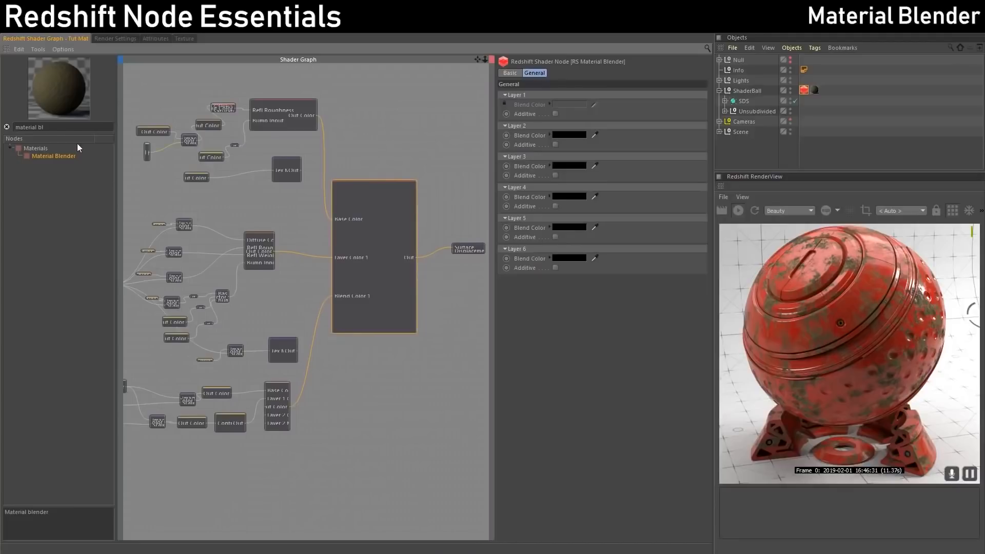
# Find the Displacement Blender node and add it to the graph below the Material Blender.
pyautogui.click(6, 127)
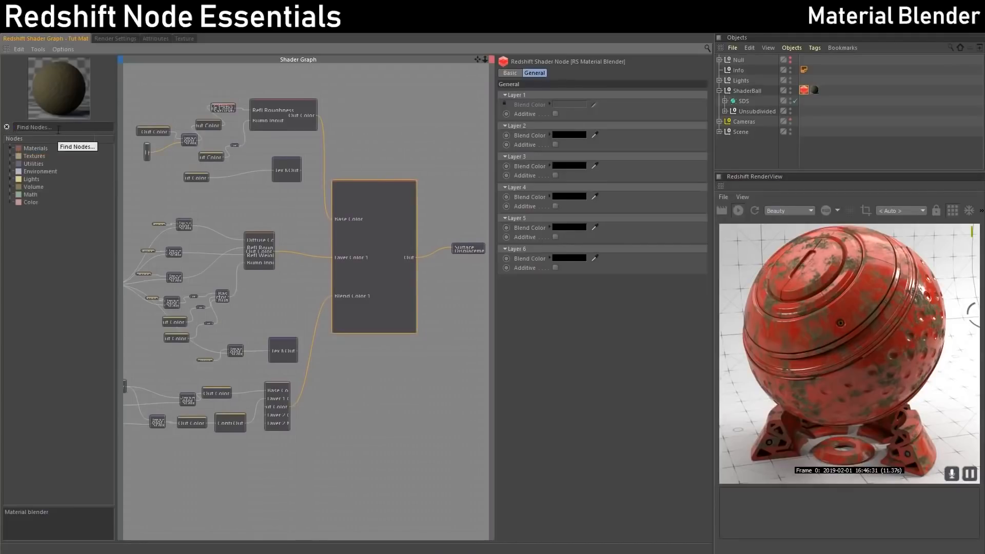
pyautogui.write('displacment')
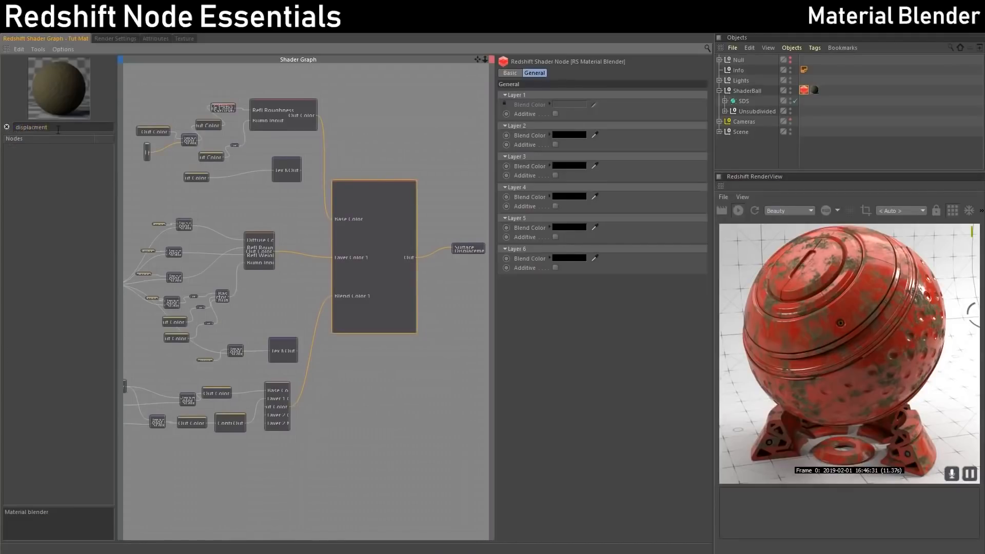
pyautogui.press('BackSpace')
pyautogui.press('BackSpace')
pyautogui.press('BackSpace')
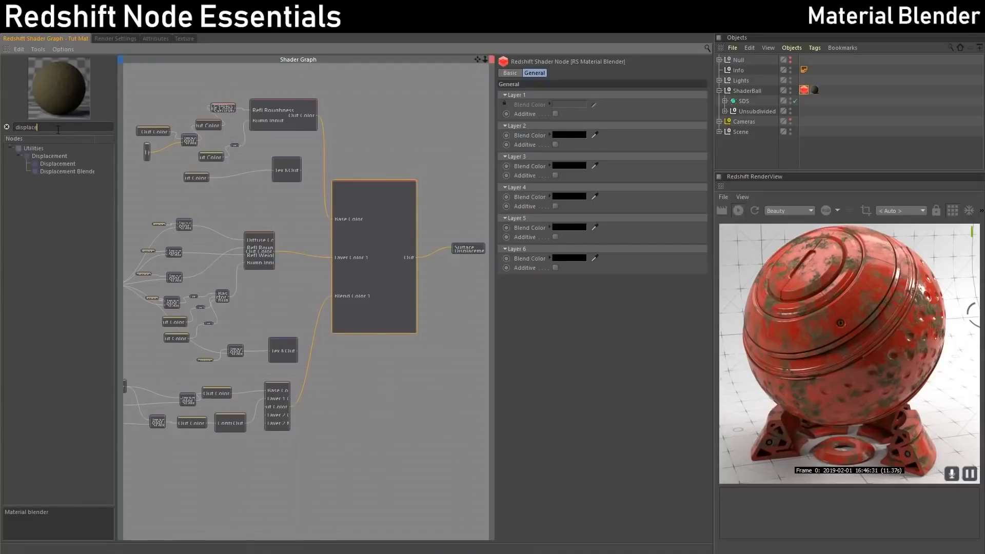
pyautogui.moveTo(80, 170); pyautogui.dragTo(398, 363)
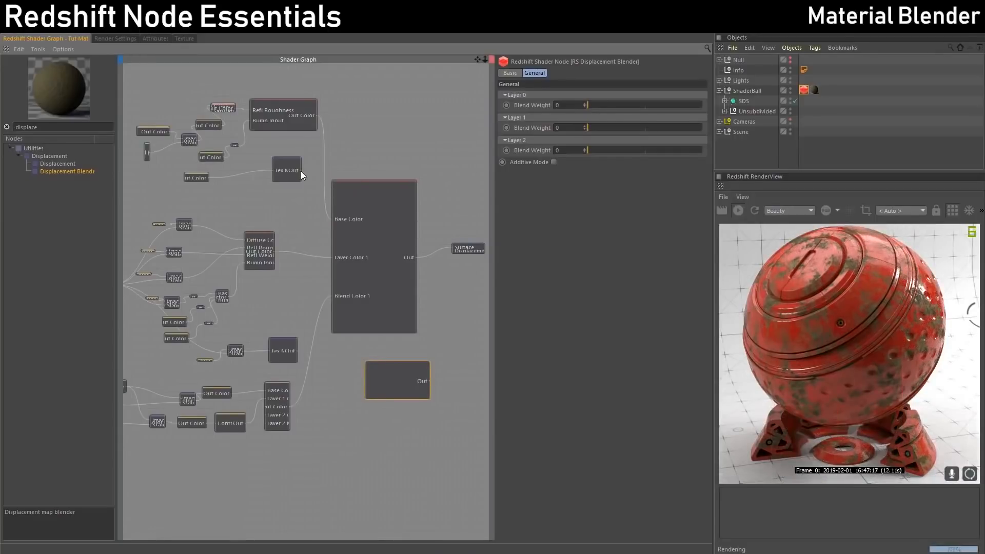
# Connect the red plastic's Displacement to the Displacement Blender's Base Input and the brown's to Displace Input 0, tucking the node under the Material Blender.
pyautogui.moveTo(301, 170); pyautogui.dragTo(368, 372)
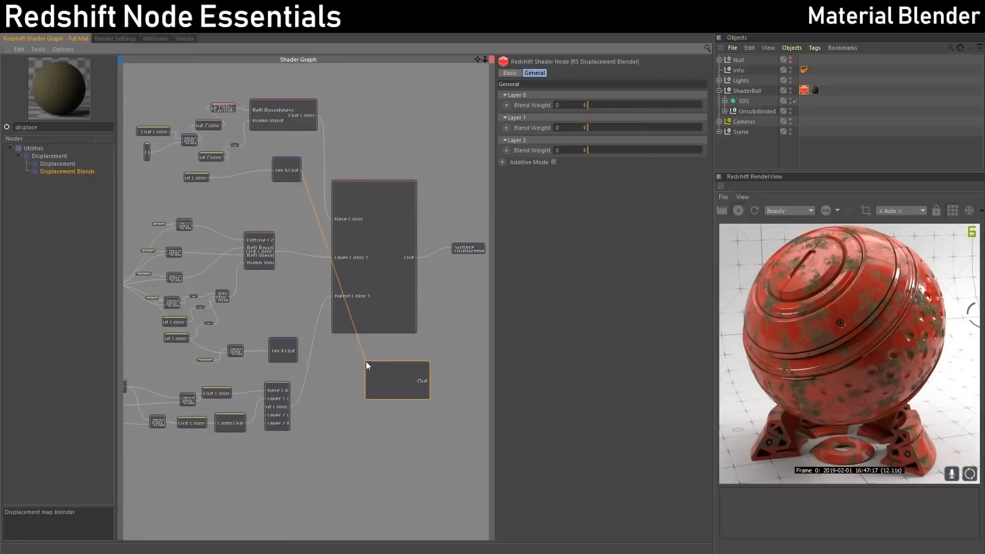
pyautogui.moveTo(365, 361); pyautogui.dragTo(366, 362)
pyautogui.click(411, 368)
pyautogui.moveTo(365, 363); pyautogui.dragTo(367, 362)
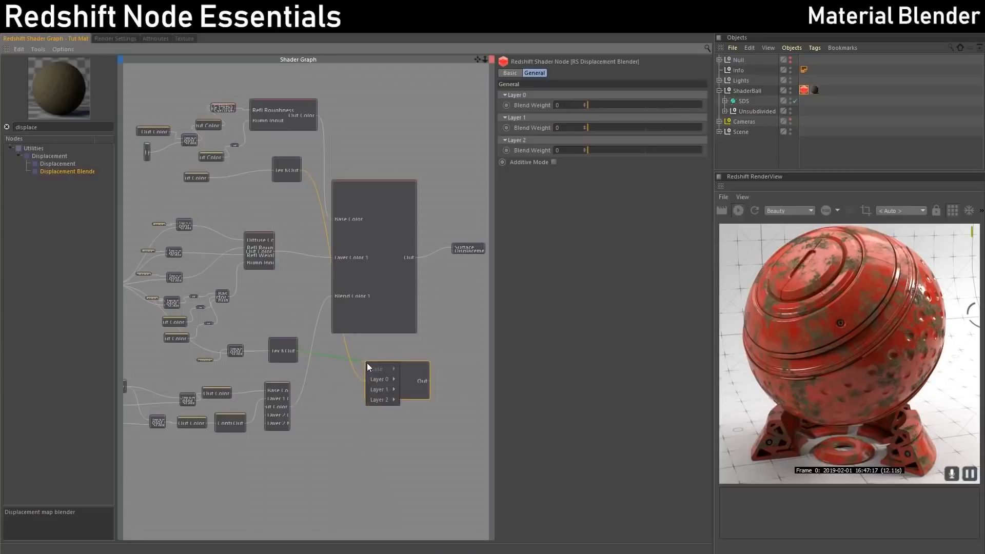
pyautogui.moveTo(378, 379)
pyautogui.click(423, 379)
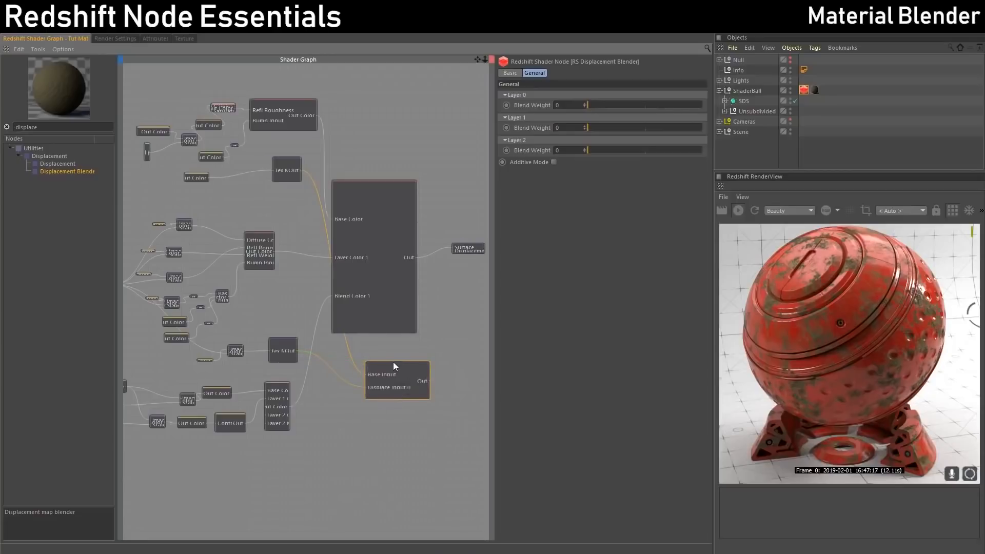
pyautogui.moveTo(402, 362); pyautogui.dragTo(389, 358)
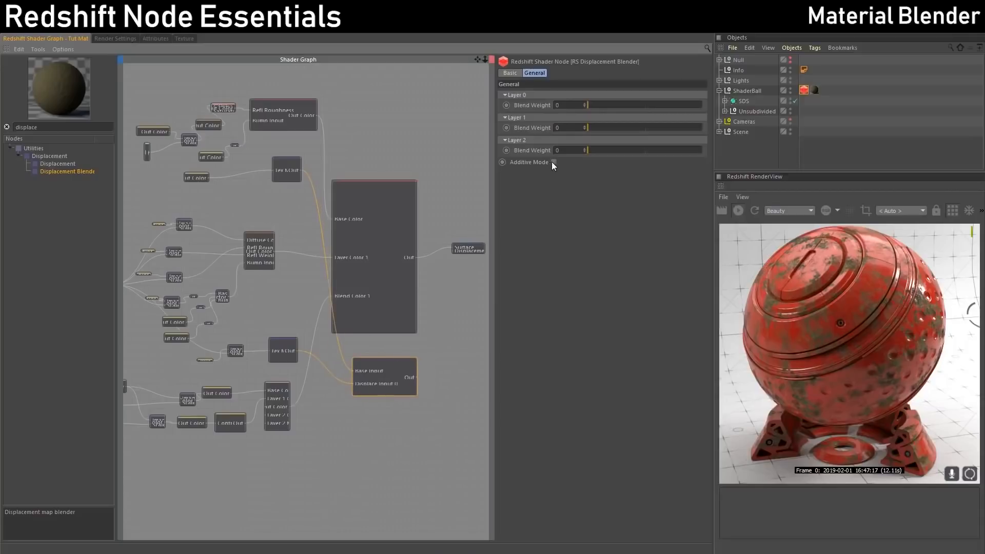
pyautogui.moveTo(392, 359); pyautogui.dragTo(374, 361)
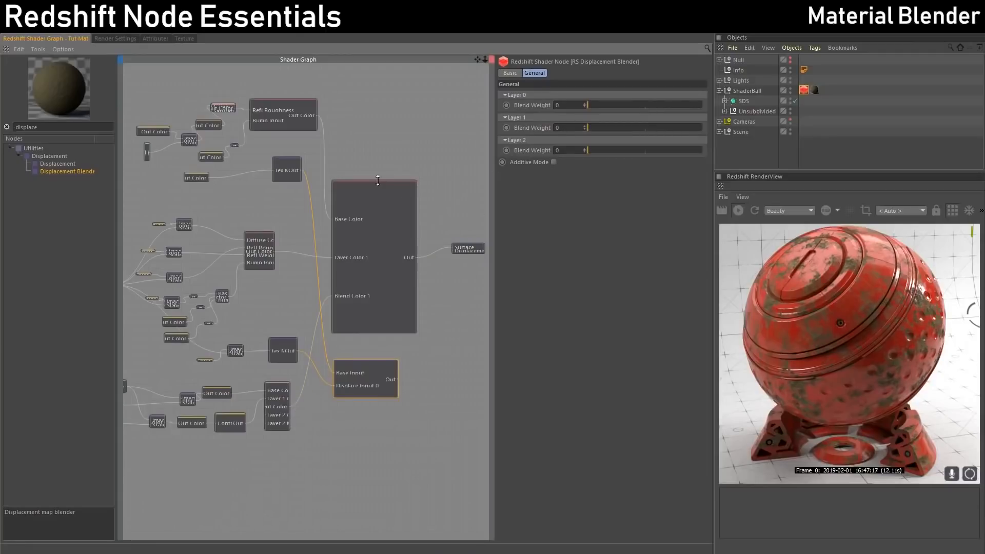
# Connect the Color Layer mask's output to the Displacement Blender's Displace Weight 0, after nudging the Material Blender slightly upward.
pyautogui.click(378, 180)
pyautogui.moveTo(378, 180); pyautogui.dragTo(381, 173)
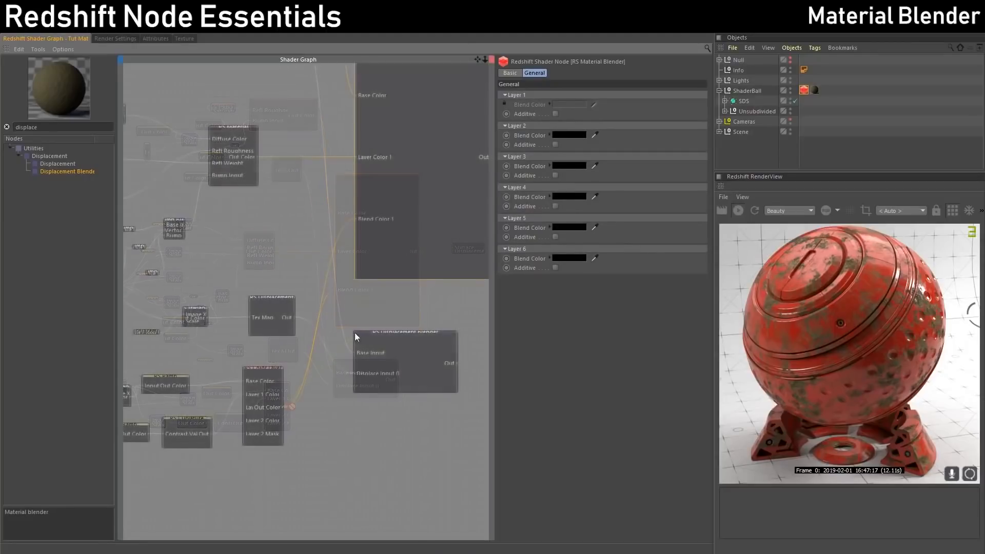
pyautogui.moveTo(283, 408); pyautogui.dragTo(364, 349)
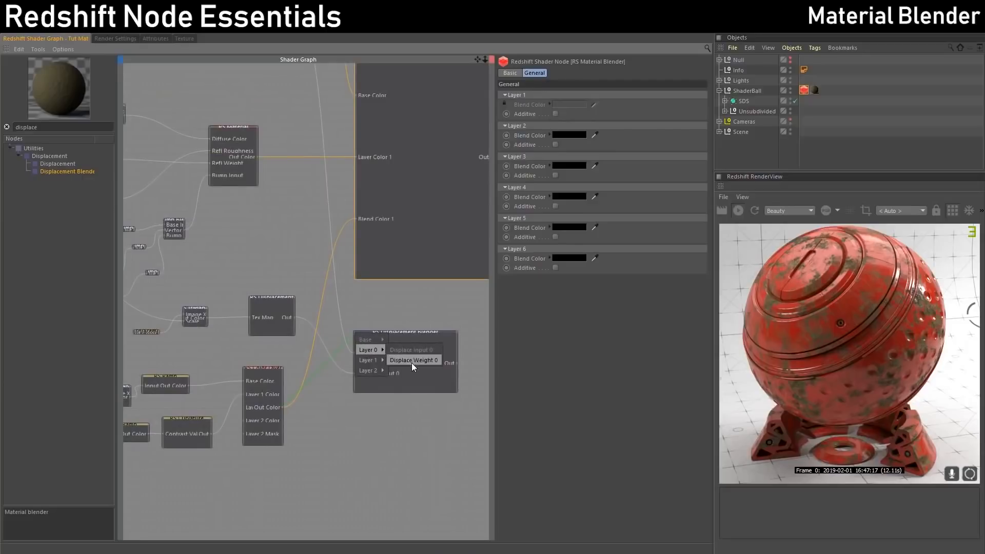
pyautogui.moveTo(411, 360); pyautogui.dragTo(411, 361)
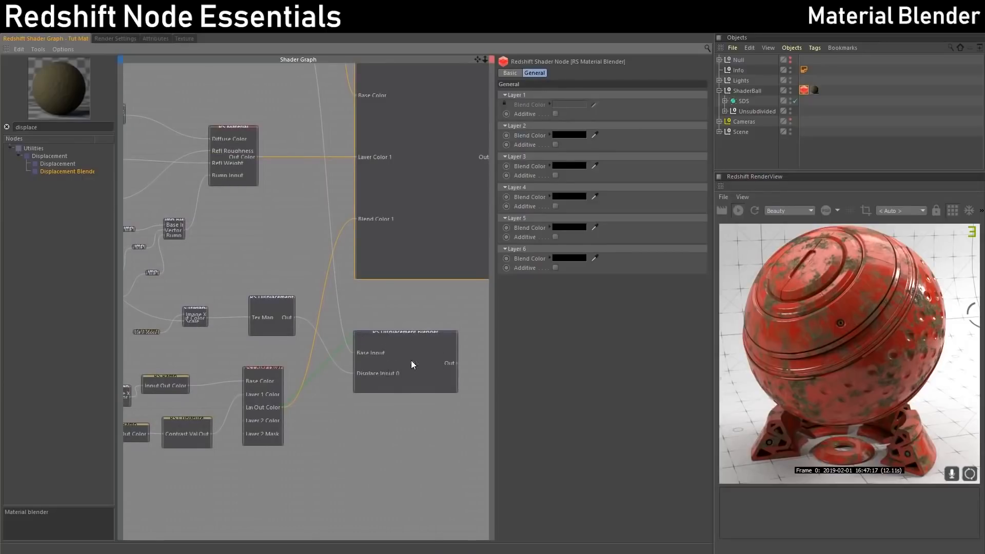
pyautogui.click(409, 335)
pyautogui.scroll(-5, 403, 325)
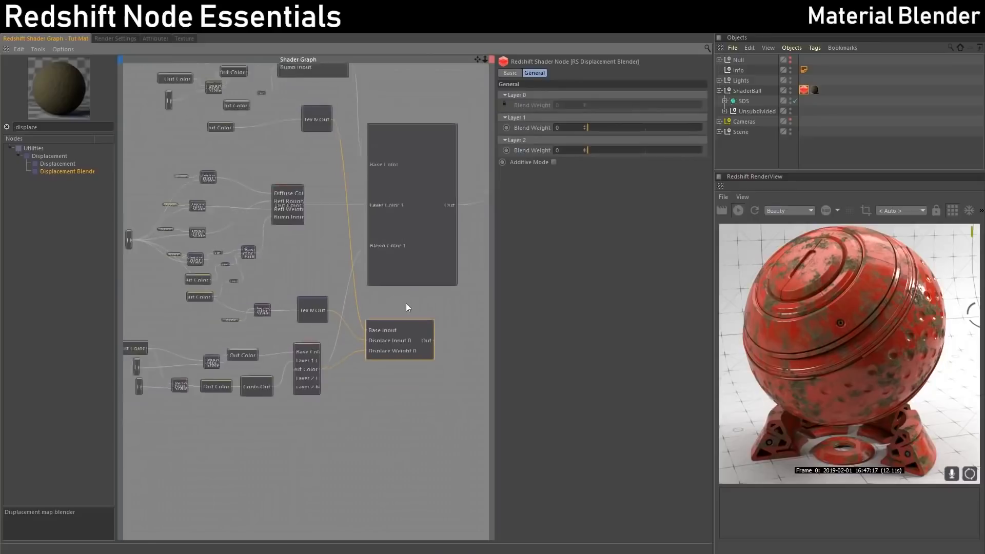
pyautogui.scroll(2, 329, 339)
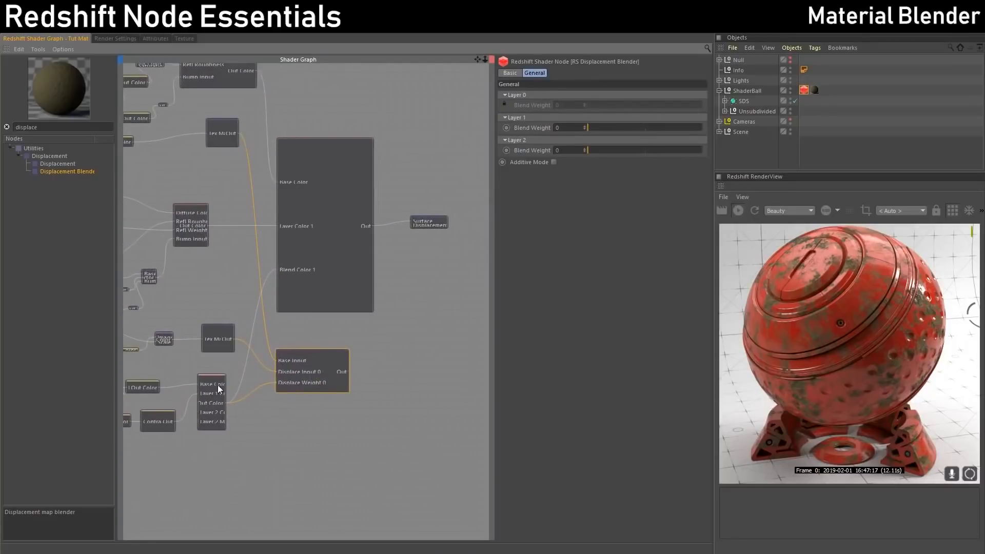
# Connect the Displacement Blender's output to the Output node's Displacement input.
pyautogui.click(321, 138)
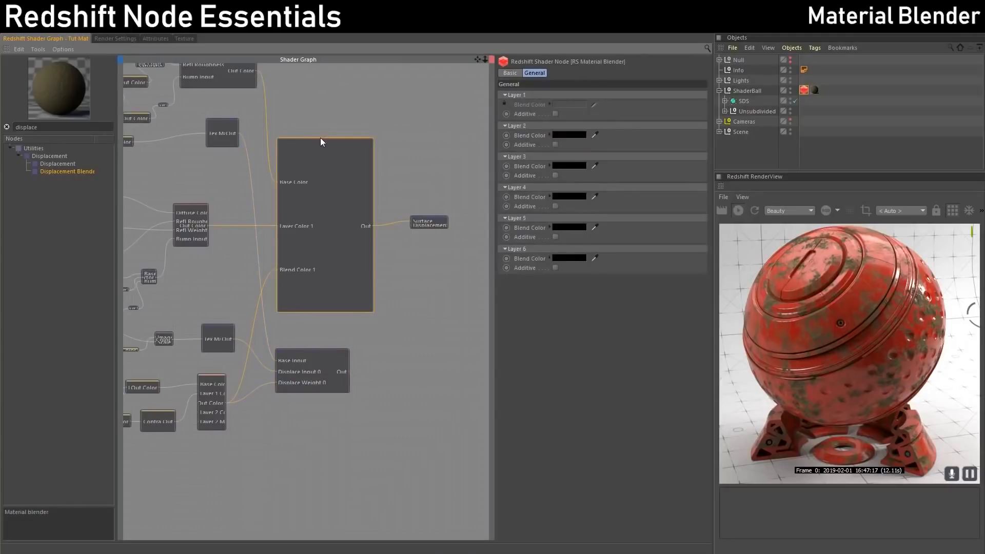
pyautogui.click(344, 370)
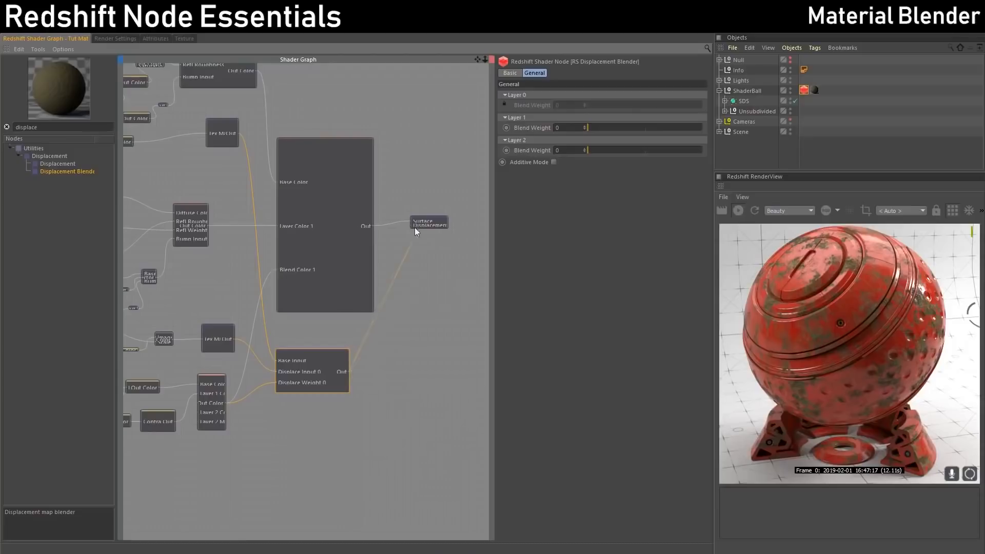
pyautogui.moveTo(415, 231); pyautogui.dragTo(411, 227)
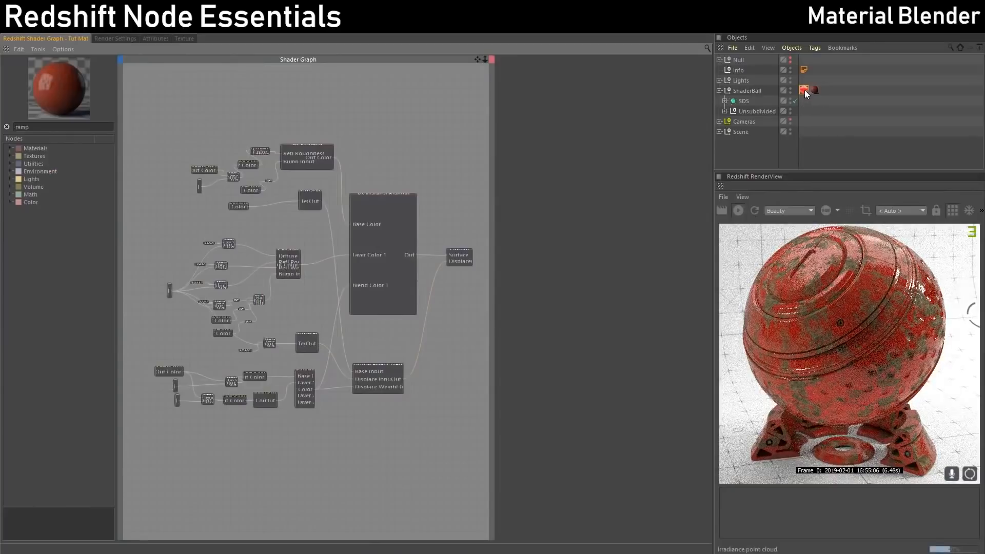
# Enable the geometry Override on the ShaderBall's Redshift Object tag and return to the shader graph.
pyautogui.click(805, 90)
pyautogui.click(145, 39)
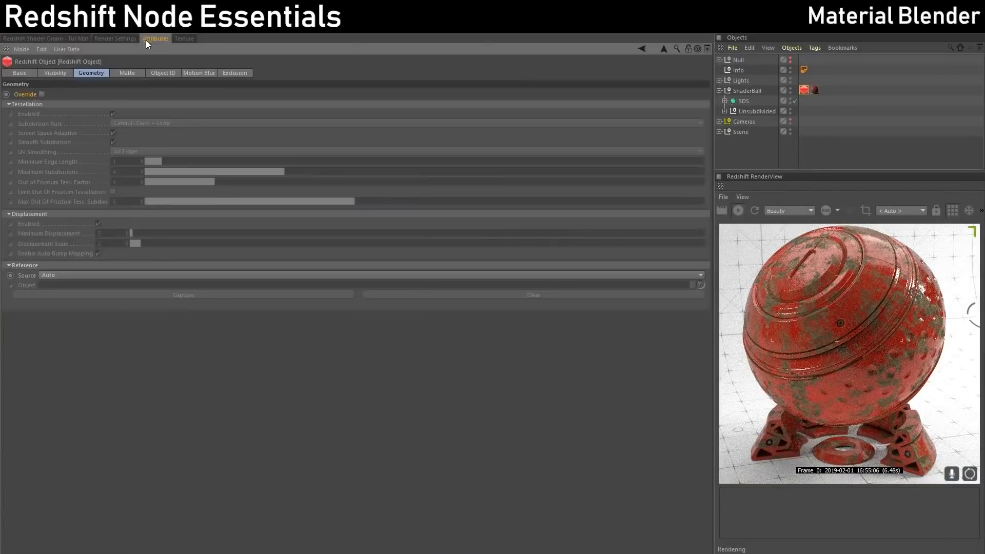
pyautogui.click(42, 95)
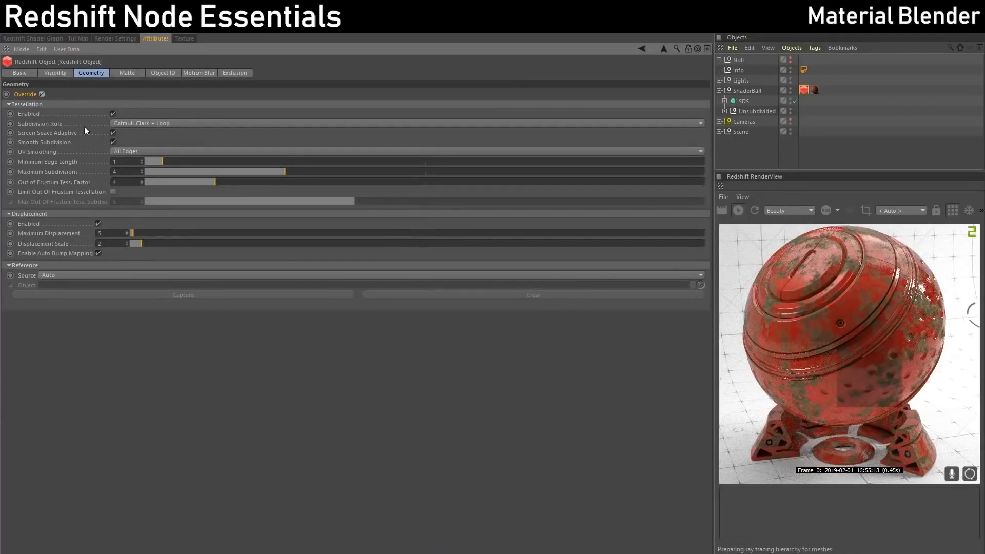
pyautogui.click(63, 37)
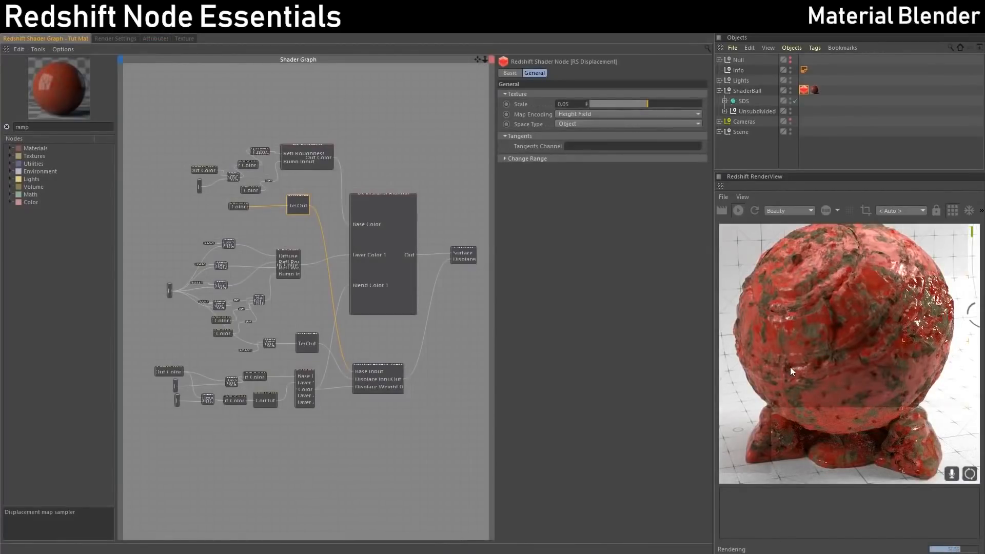
# Preview the red plastic's Displacement alone on the Output's Displacement input, followed by the brown's Displacement alone.
pyautogui.click(289, 254)
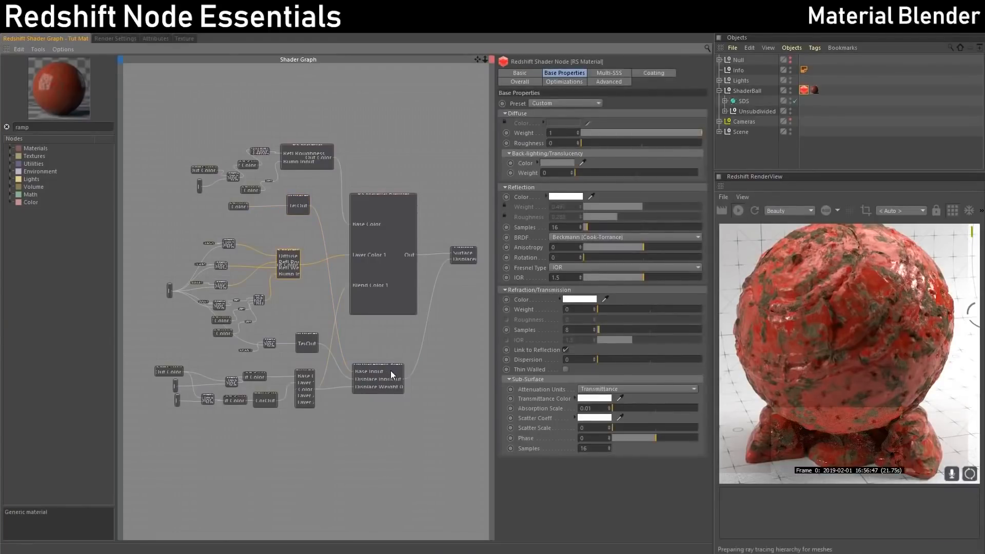
pyautogui.click(297, 198)
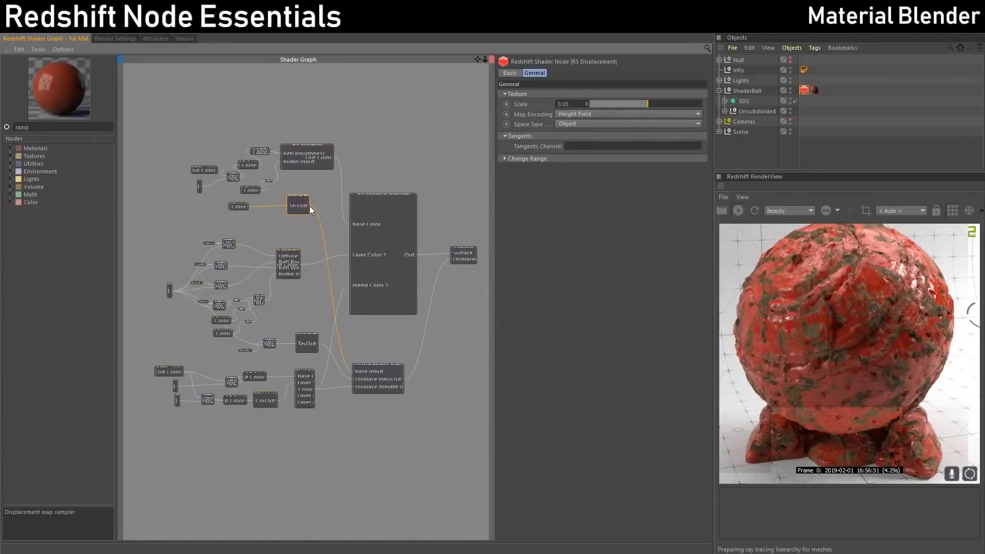
pyautogui.moveTo(309, 206); pyautogui.dragTo(452, 259)
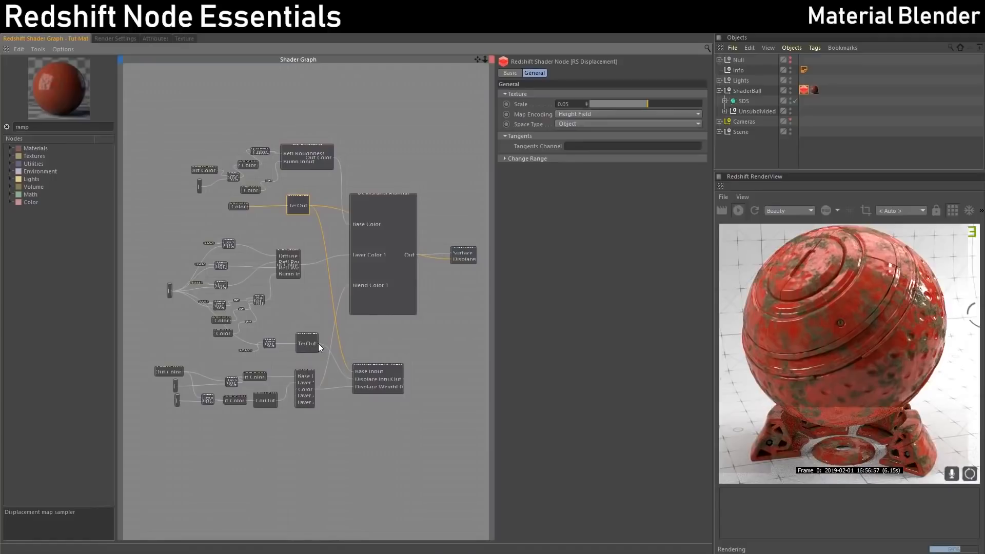
pyautogui.moveTo(322, 343); pyautogui.dragTo(452, 261)
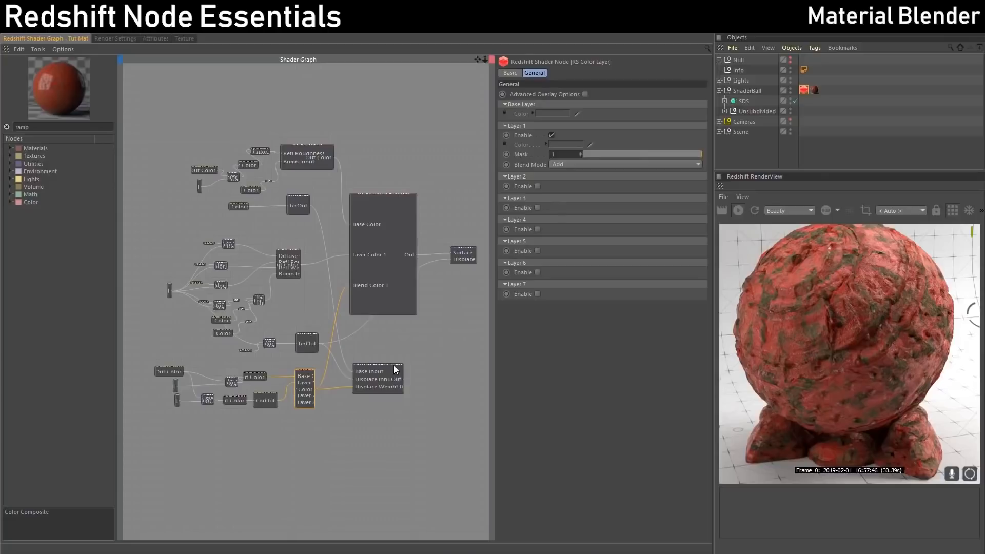
# Restore the Displacement Blender on the Output and feed the mask's base Ramp into its Displace Weight 0 instead of the Color Layer.
pyautogui.moveTo(355, 378); pyautogui.dragTo(361, 381)
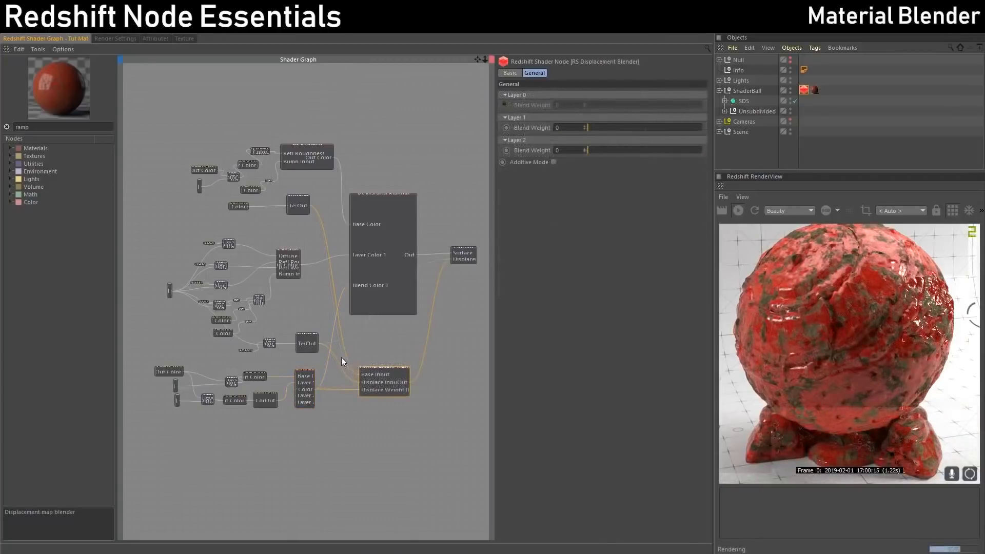
pyautogui.click(258, 375)
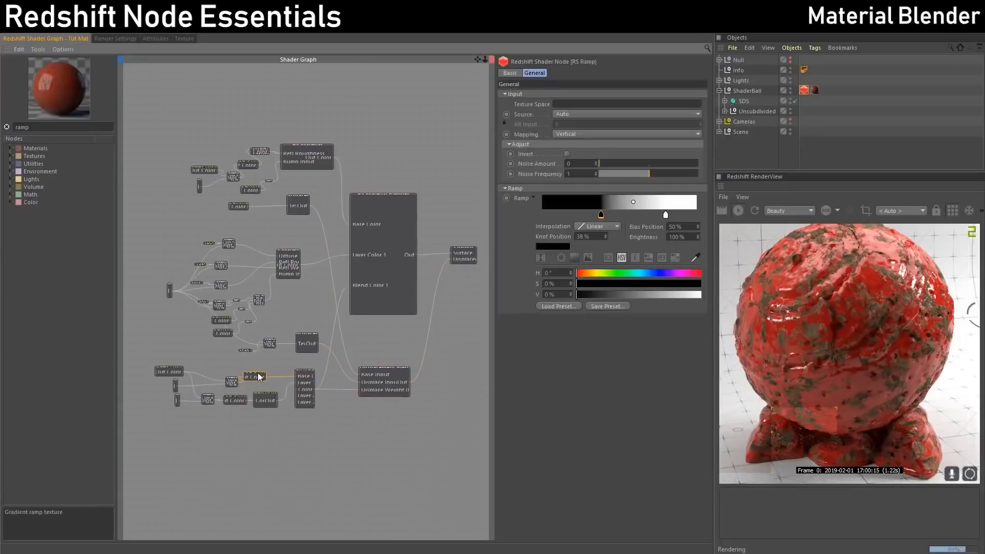
pyautogui.moveTo(258, 377); pyautogui.dragTo(267, 371)
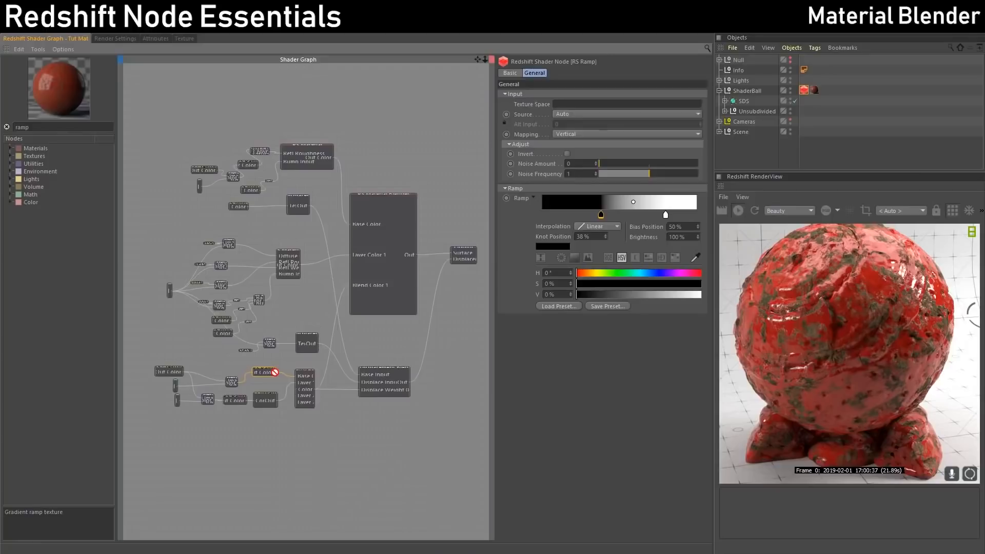
pyautogui.moveTo(276, 373); pyautogui.dragTo(361, 391)
pyautogui.click(393, 368)
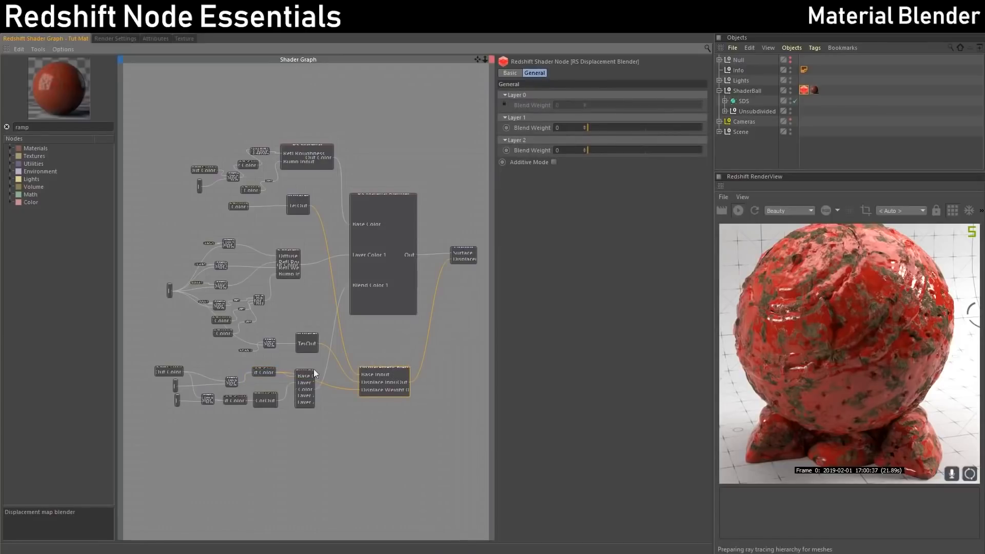
pyautogui.click(265, 368)
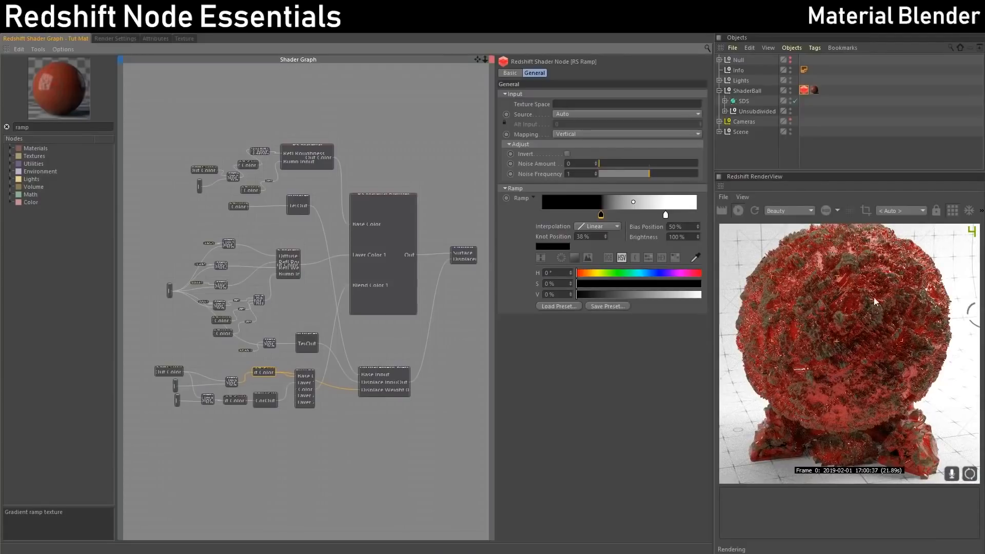
# Set the brown material's Displacement scale to 0.25.
pyautogui.click(308, 342)
pyautogui.click(569, 105)
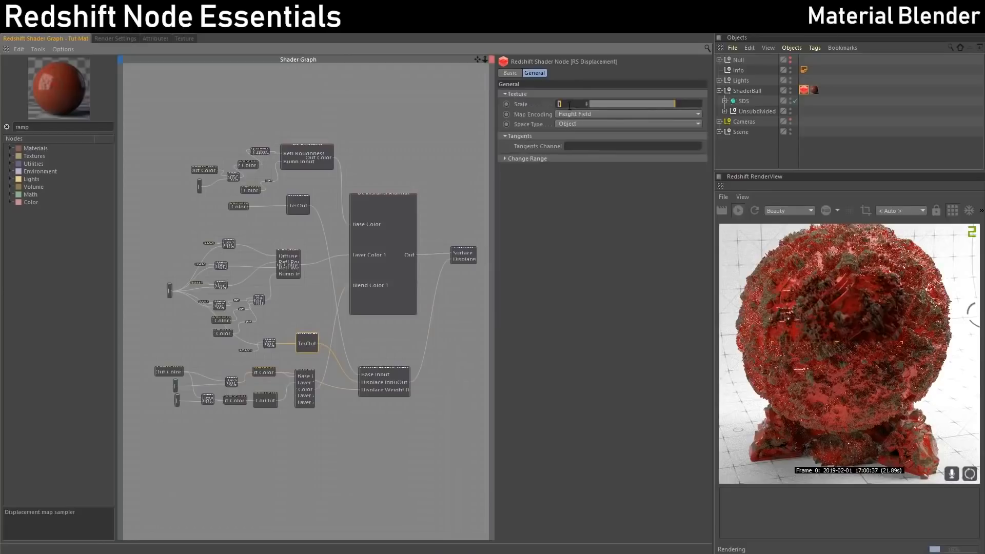
pyautogui.write('0.25')
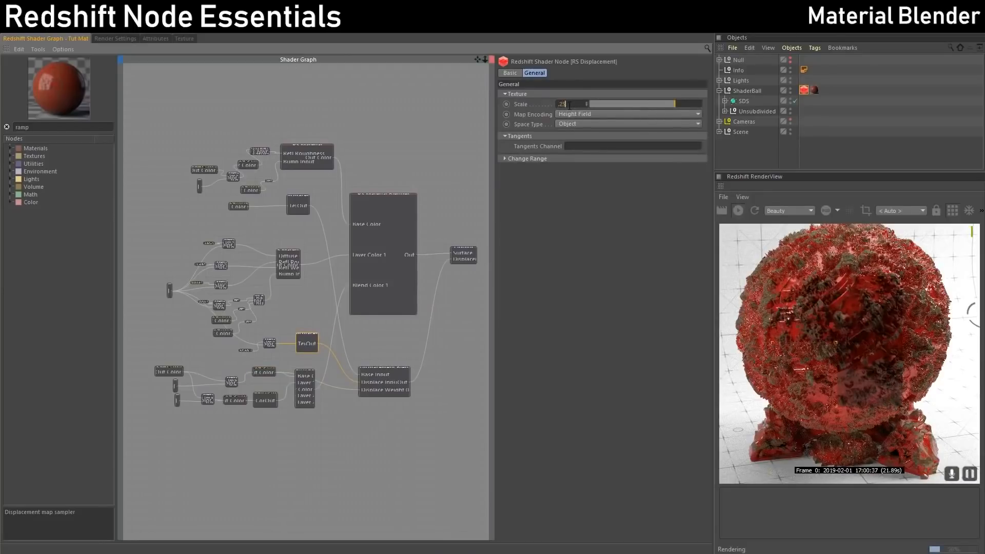
pyautogui.press('Return')
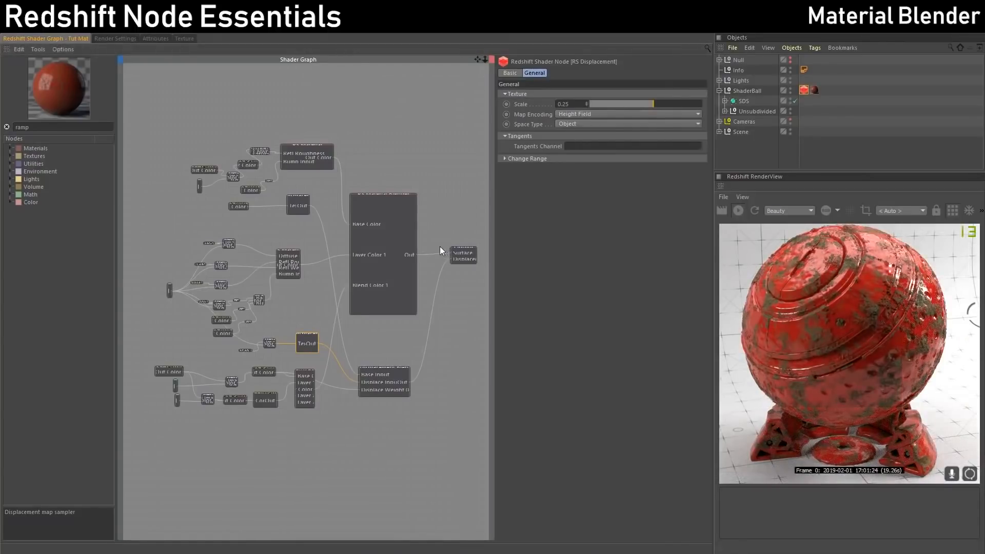
# Add a new Material node above the red plastic and connect its Out Color to the Material Blender's Layer Color 2.
pyautogui.click(375, 194)
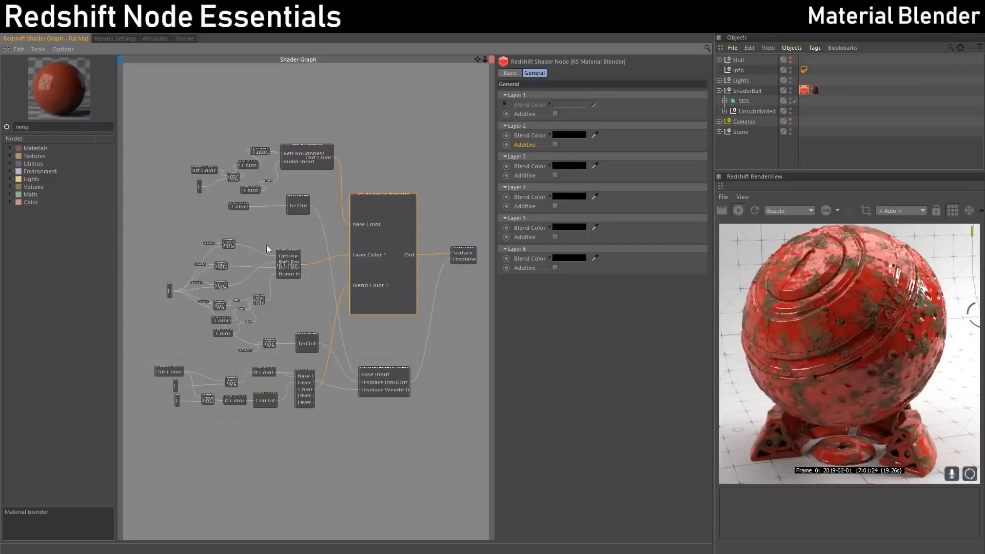
pyautogui.doubleClick(48, 128)
pyautogui.write('material')
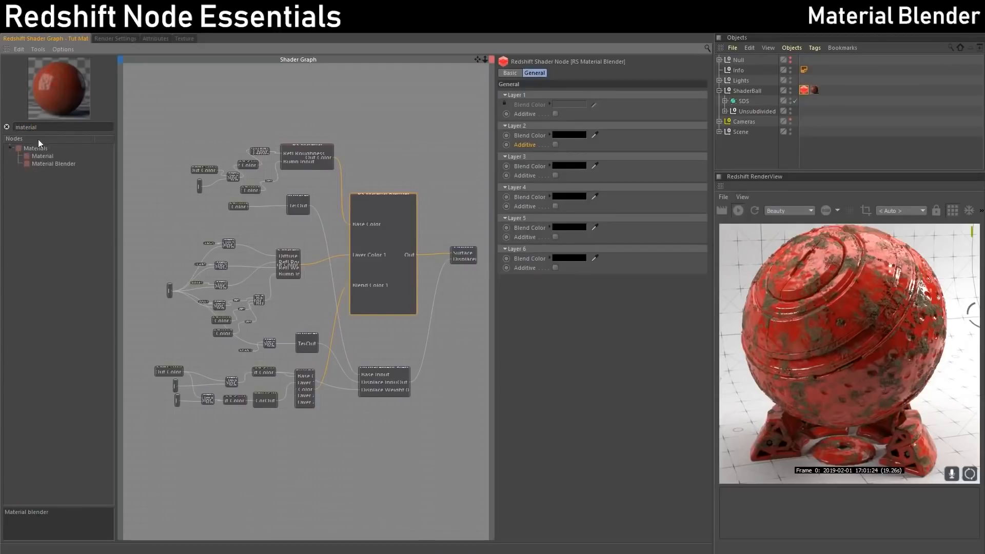
pyautogui.moveTo(43, 156); pyautogui.dragTo(331, 129)
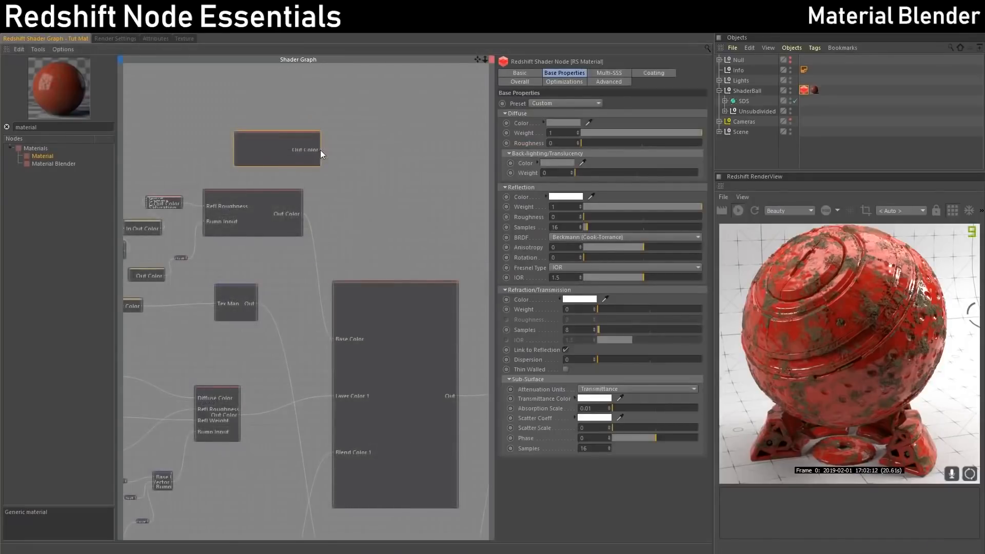
pyautogui.moveTo(320, 150); pyautogui.dragTo(327, 153)
pyautogui.moveTo(352, 316); pyautogui.dragTo(397, 312)
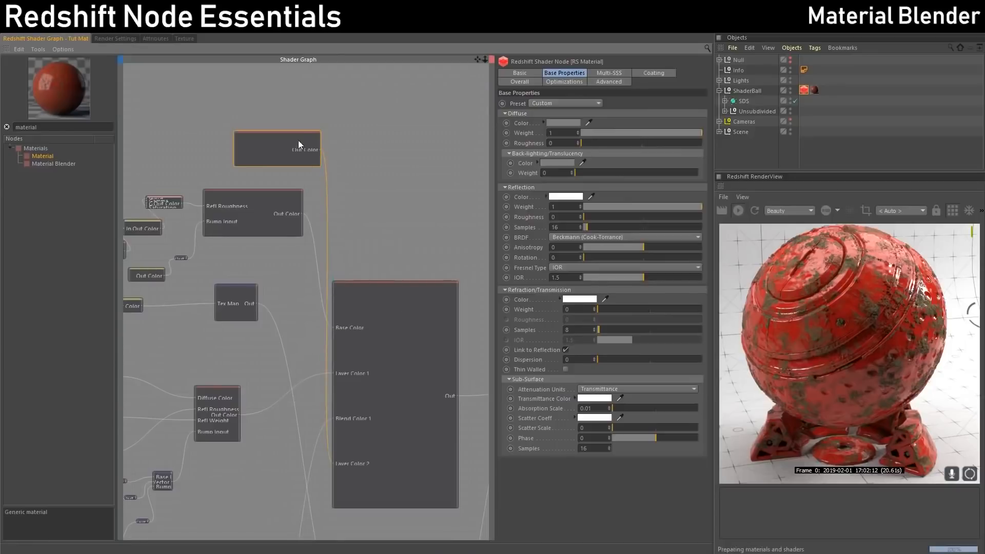
pyautogui.moveTo(294, 131); pyautogui.dragTo(272, 134)
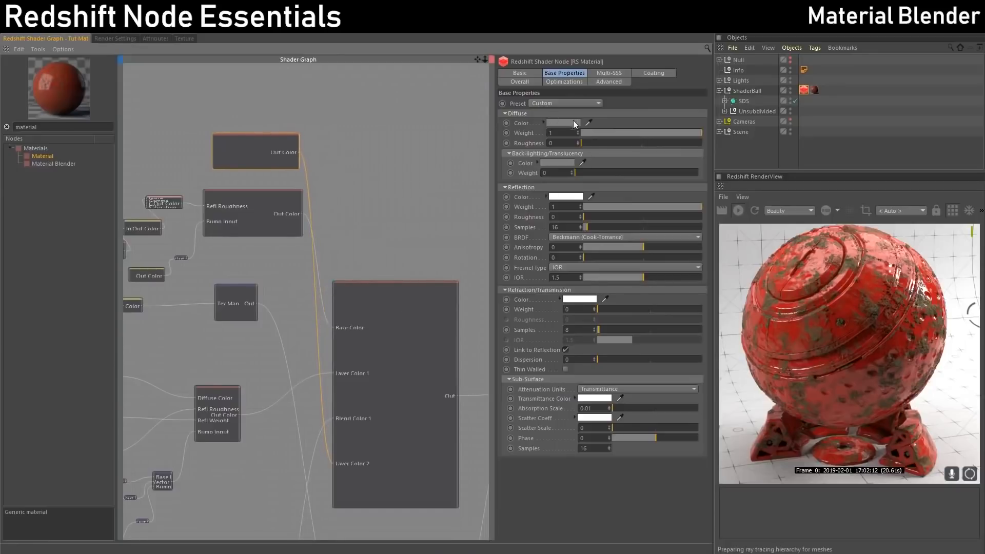
# Change the new material's diffuse color to a saturated blue.
pyautogui.click(565, 124)
pyautogui.moveTo(581, 124); pyautogui.dragTo(611, 125)
pyautogui.moveTo(616, 134); pyautogui.dragTo(667, 135)
pyautogui.moveTo(585, 145); pyautogui.dragTo(635, 148)
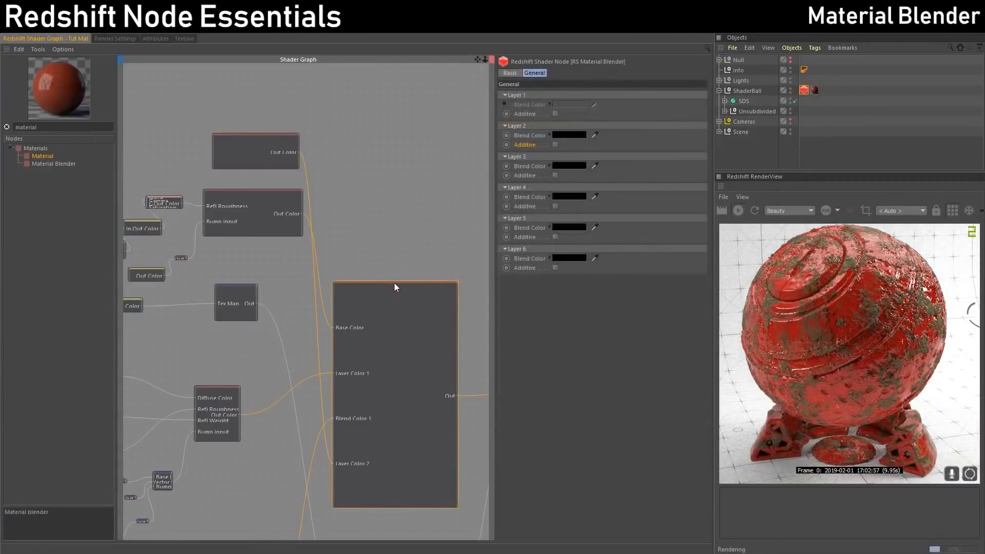
# Set the Material Blender's Layer 2 Blend Color to white and turn on Additive for that layer.
pyautogui.click(559, 134)
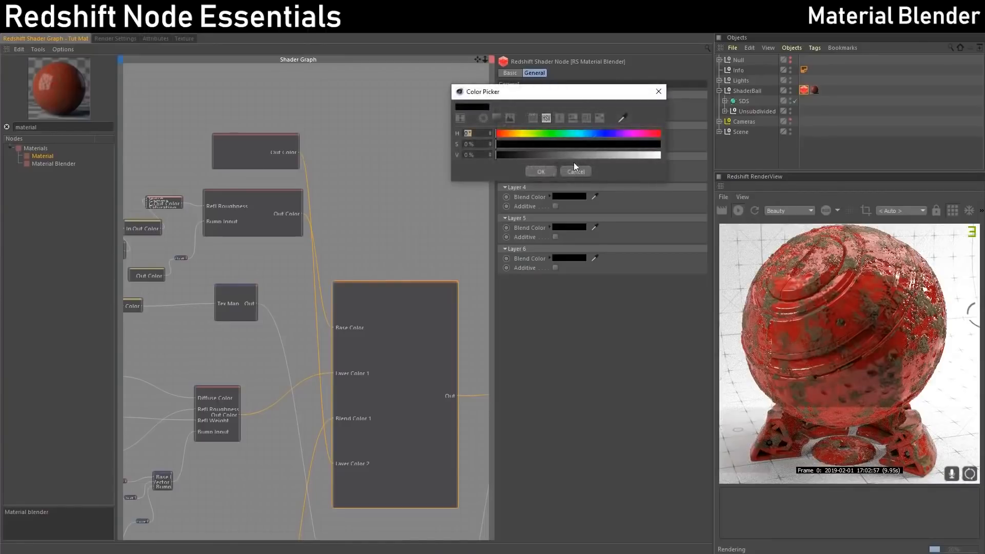
pyautogui.click(542, 171)
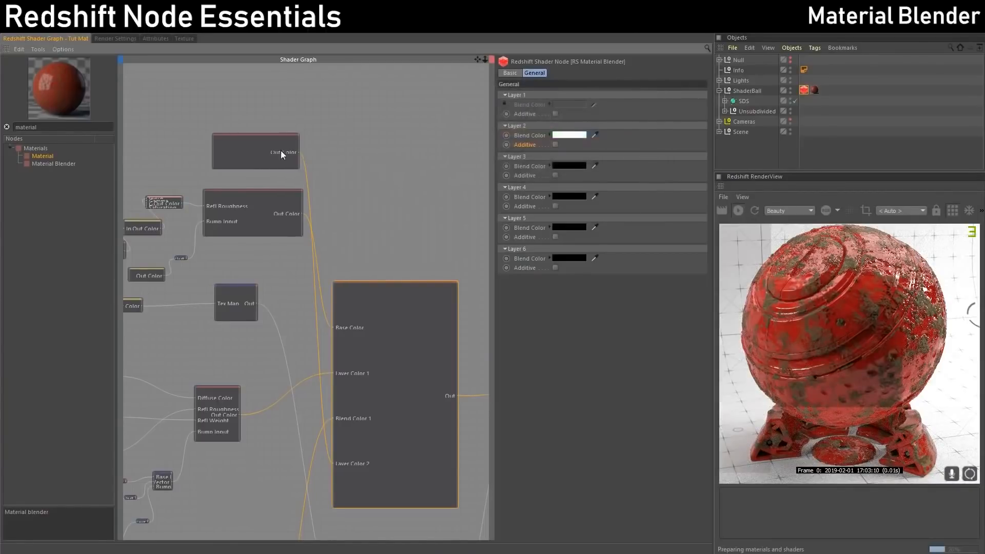
pyautogui.moveTo(272, 138)
pyautogui.mouseDown()
pyautogui.moveTo(270, 127)
pyautogui.moveTo(268, 142)
pyautogui.mouseUp()
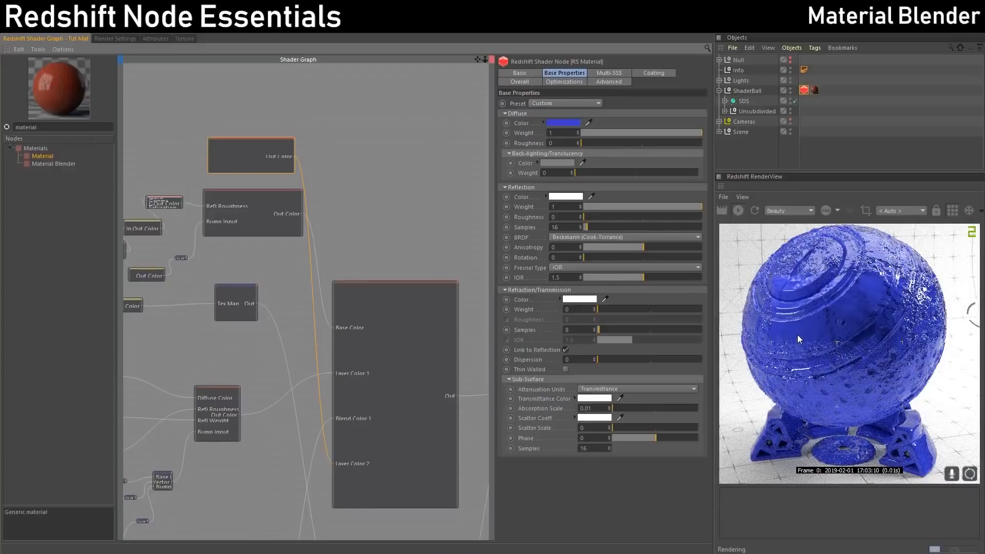
pyautogui.click(422, 283)
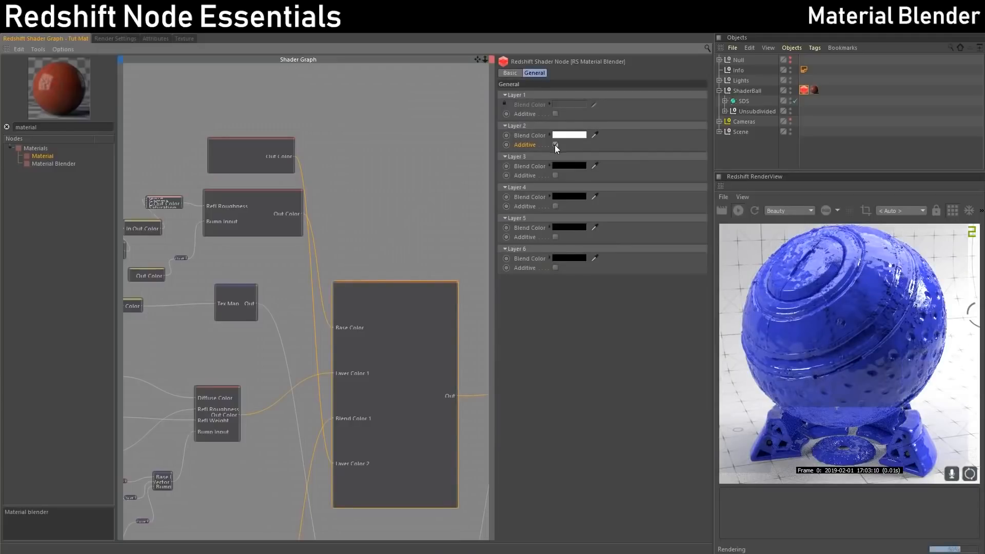
pyautogui.click(555, 144)
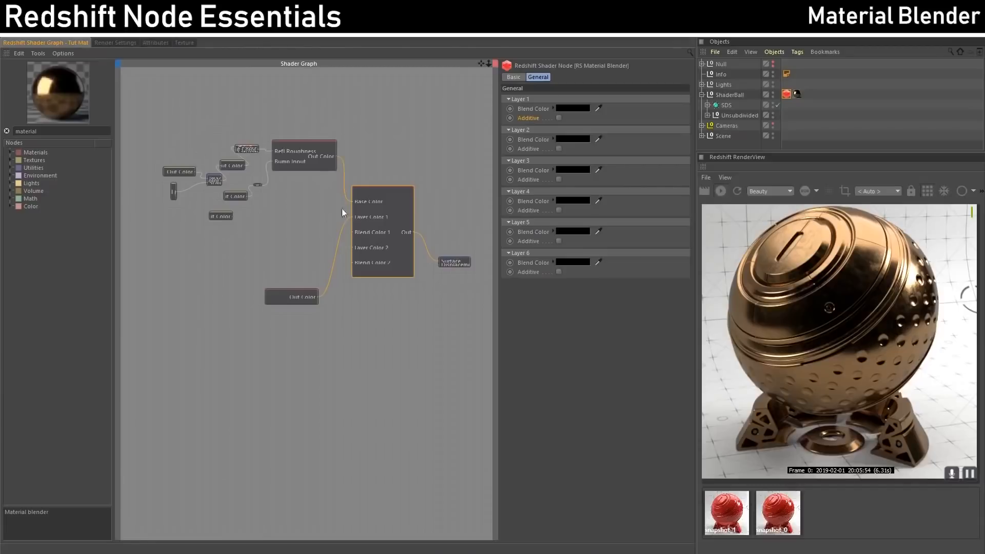
# In the bronze material's graph, set the Material Blender's Layer 1 Blend Color to 100% white and turn on Additive.
pyautogui.click(562, 109)
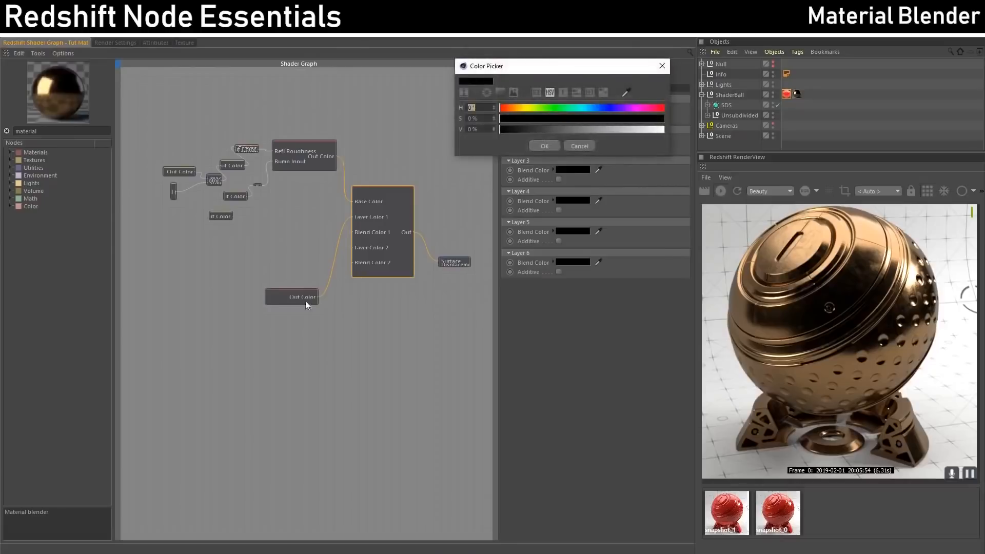
pyautogui.moveTo(510, 129); pyautogui.dragTo(630, 132)
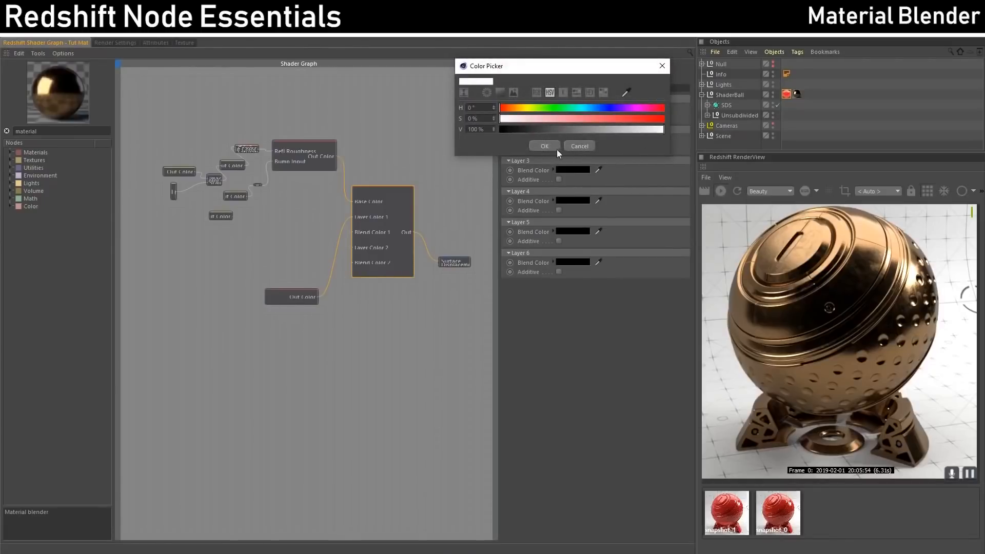
pyautogui.click(552, 147)
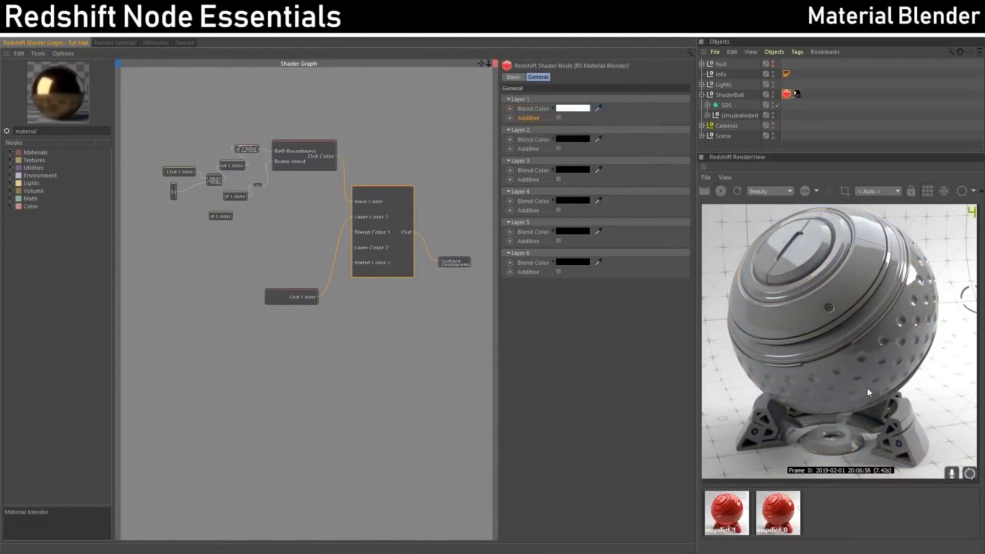
pyautogui.click(559, 118)
# Lower the Diffuse Weight of the plastic material feeding Layer Color 1.
pyautogui.click(290, 292)
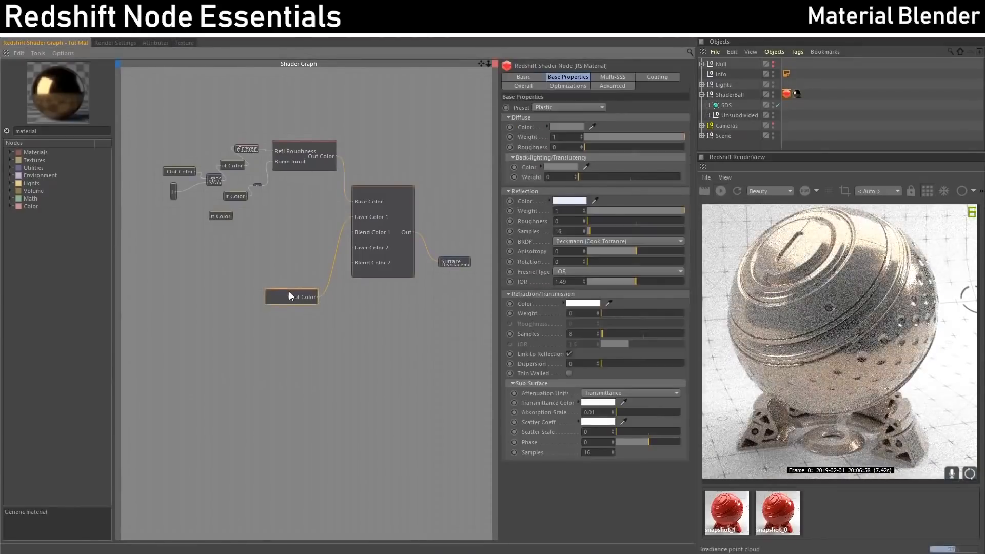
pyautogui.moveTo(676, 136); pyautogui.dragTo(663, 137)
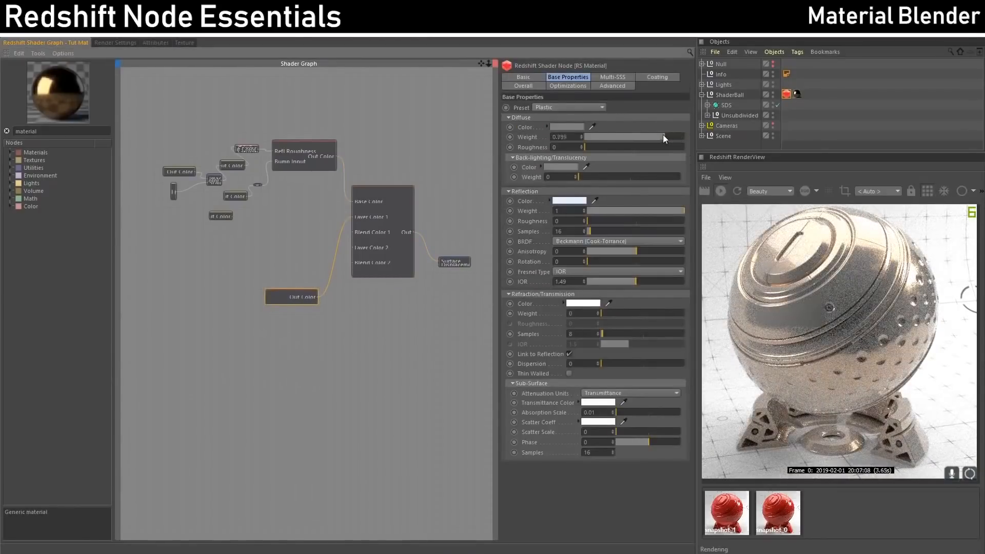